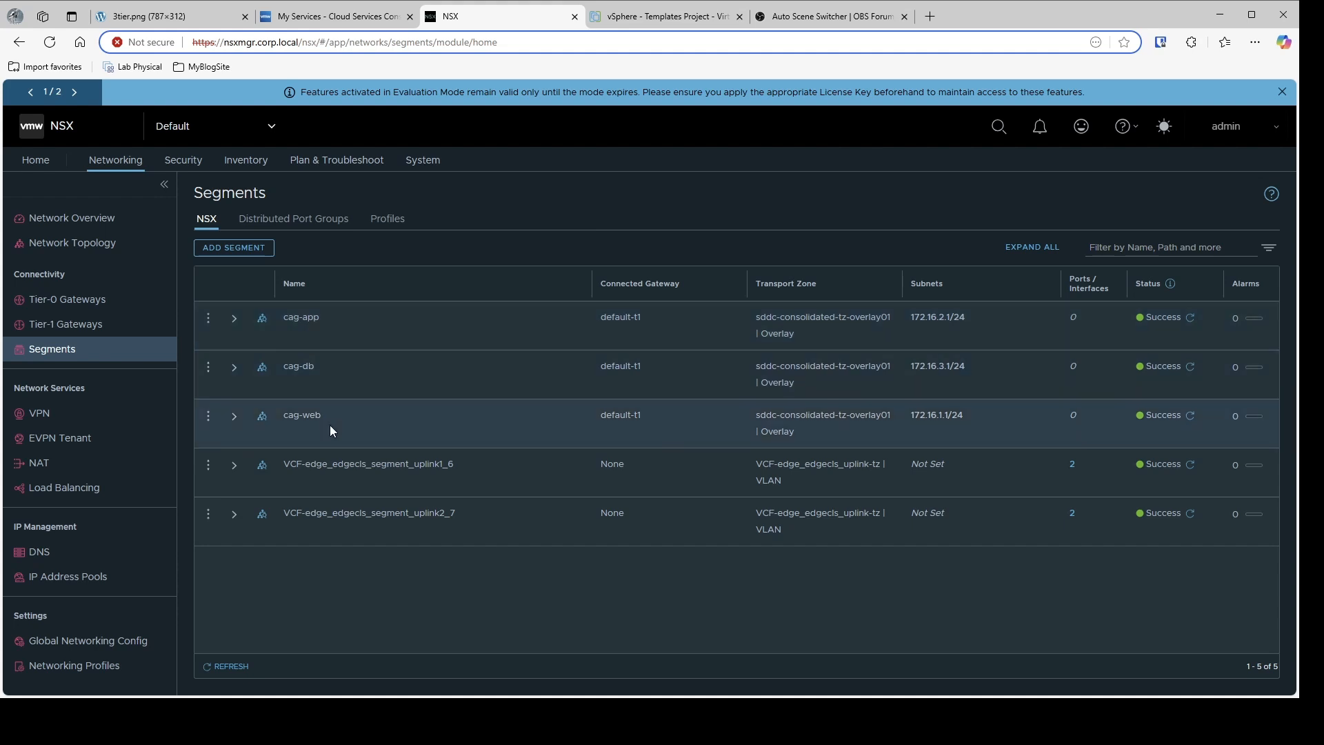
- Inspect the details of the cag-app segment and the effective members of the cag-app inventory group
click(234, 320)
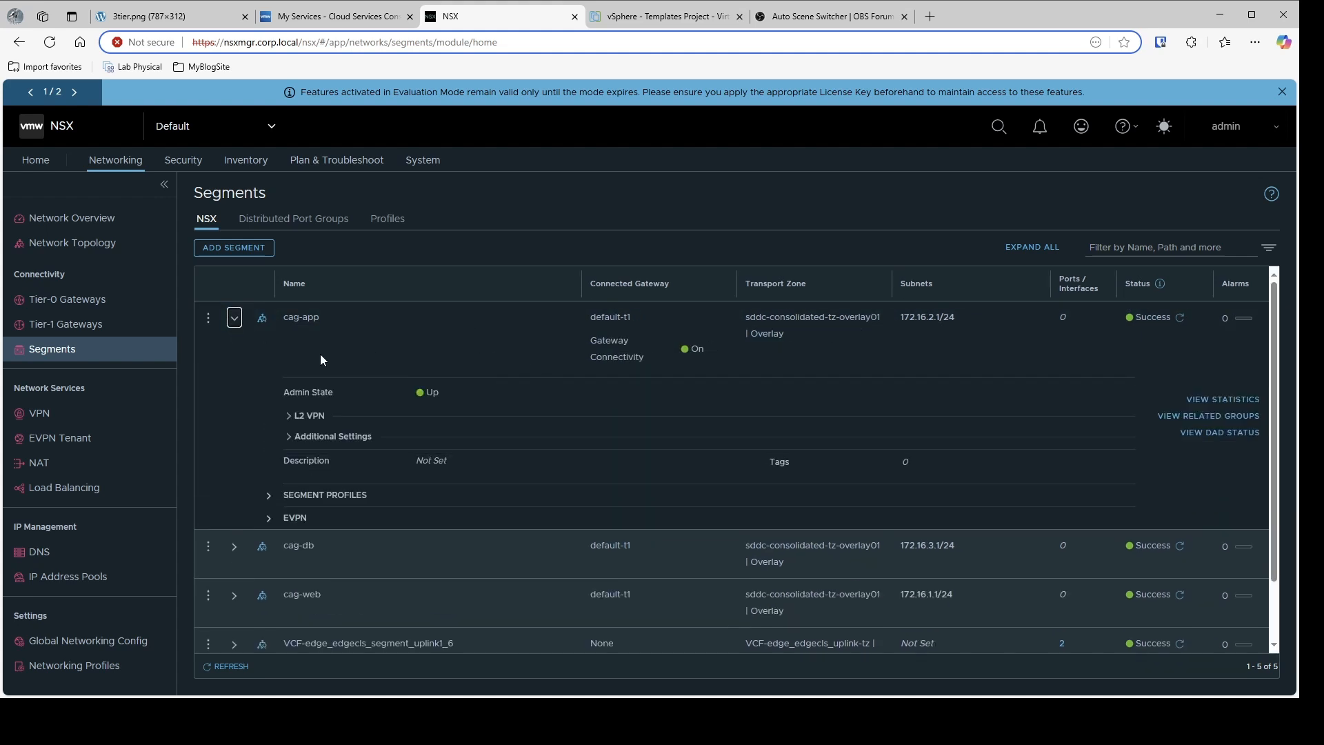
click(235, 318)
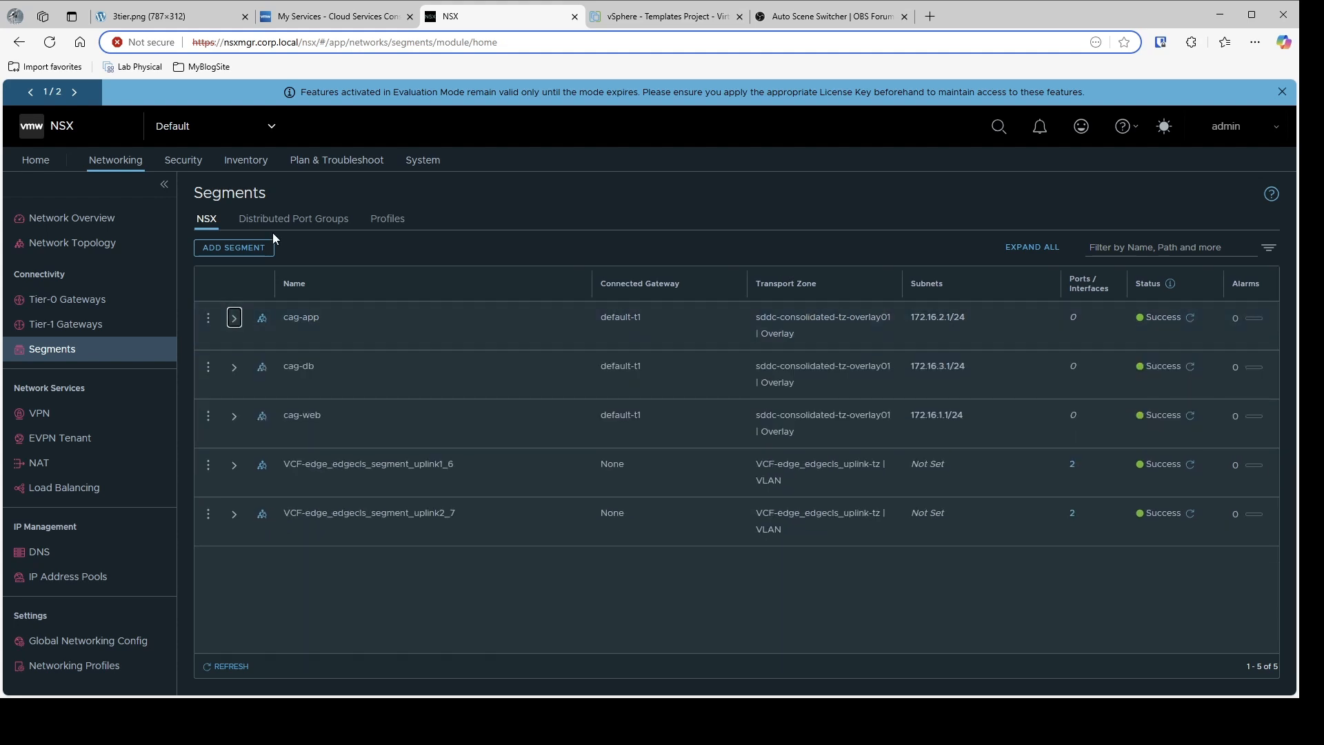
click(245, 160)
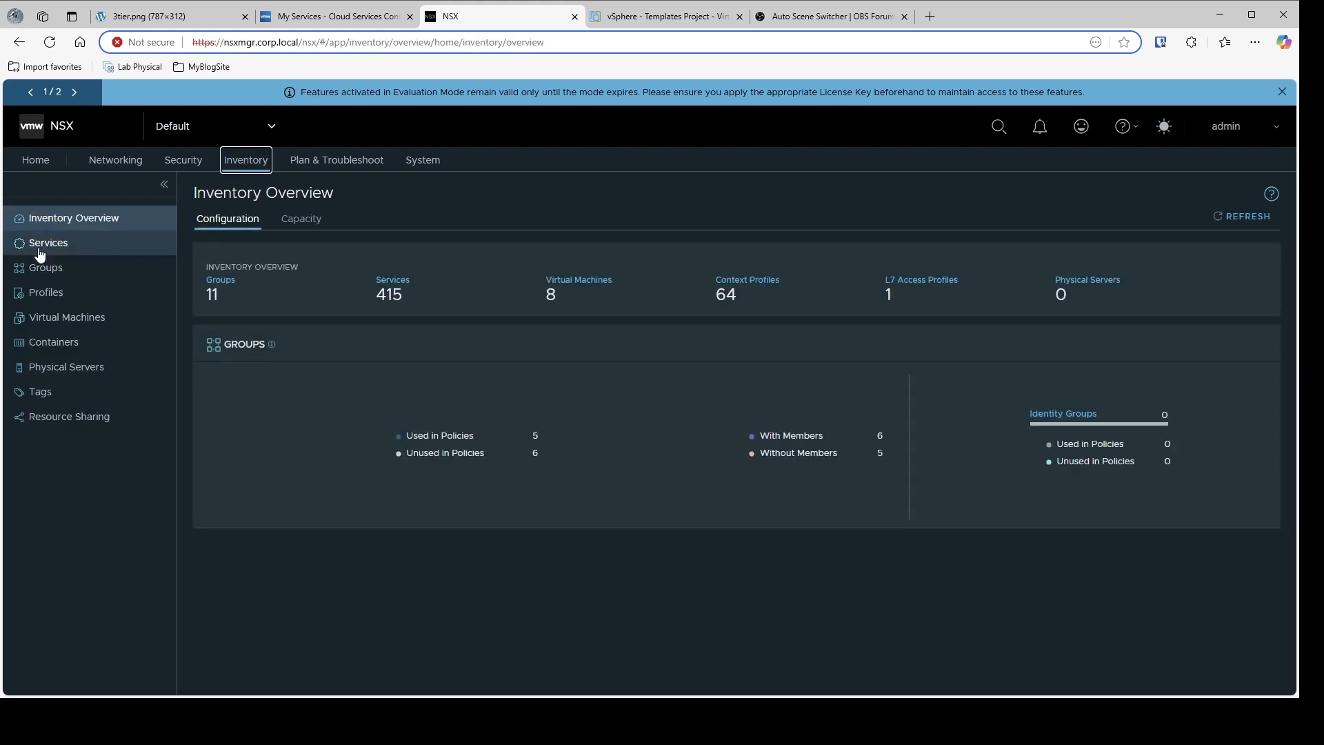
click(41, 268)
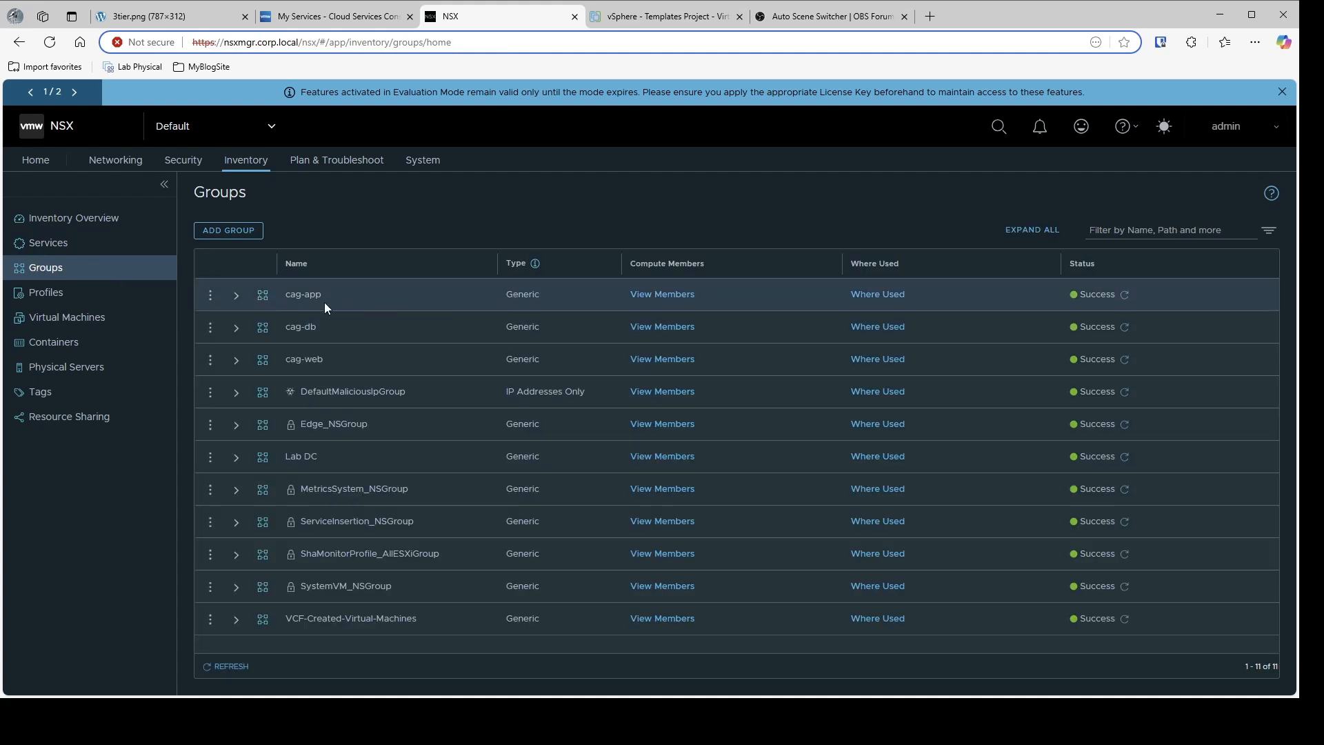
click(648, 295)
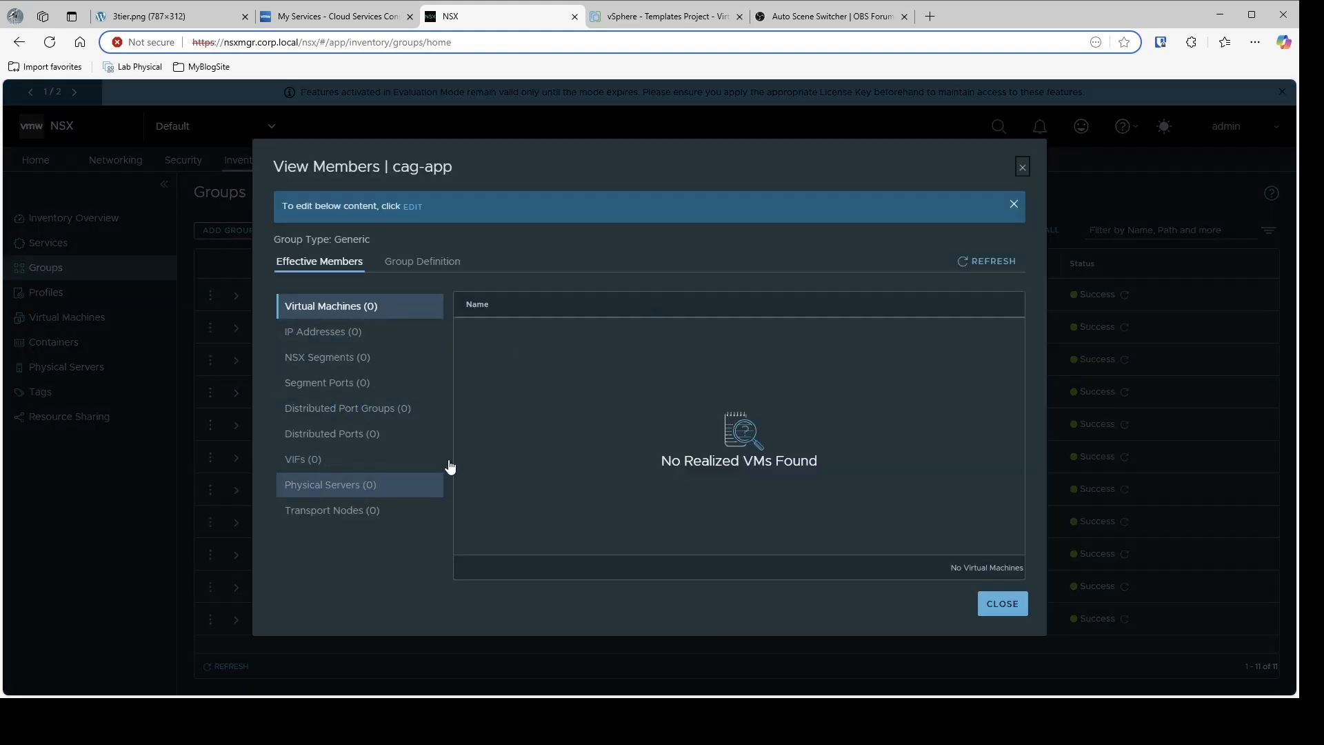
click(1013, 606)
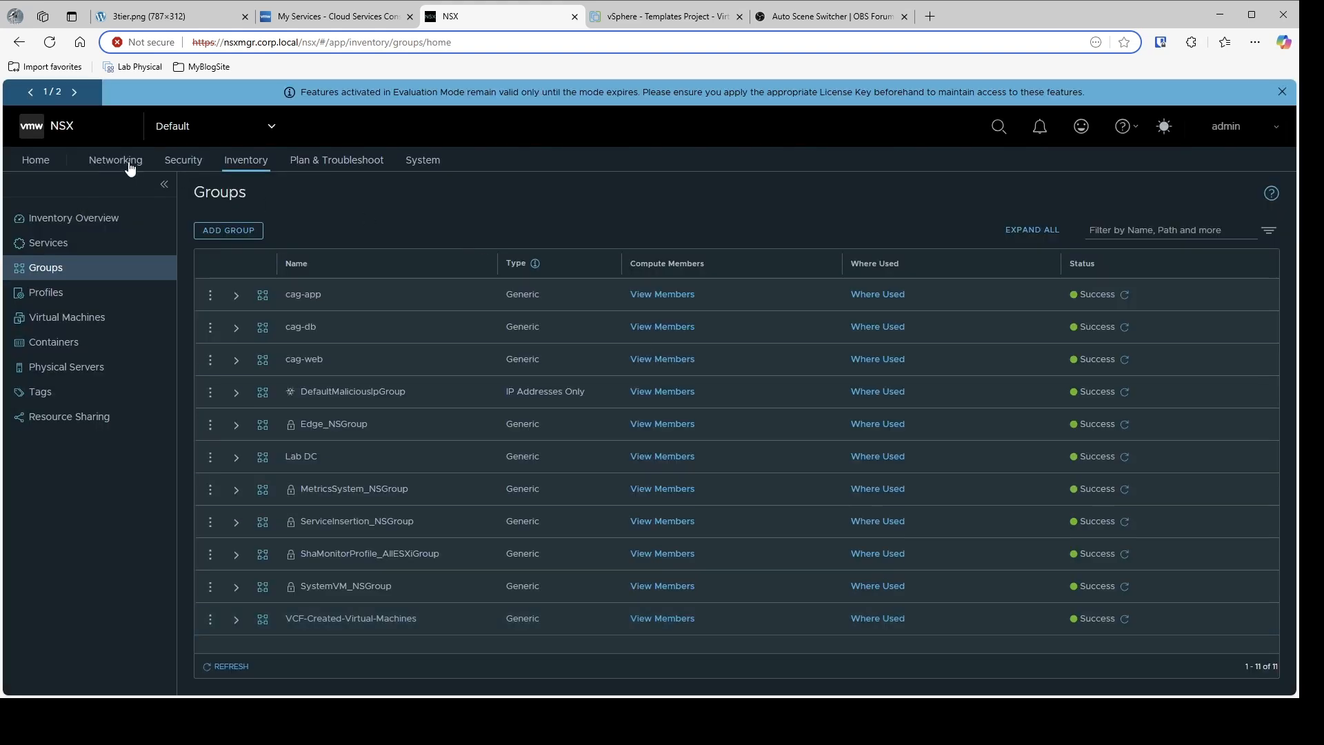
- Review the application-category distributed firewall rules in the AA-NSX-Multi-Tier policy
click(181, 162)
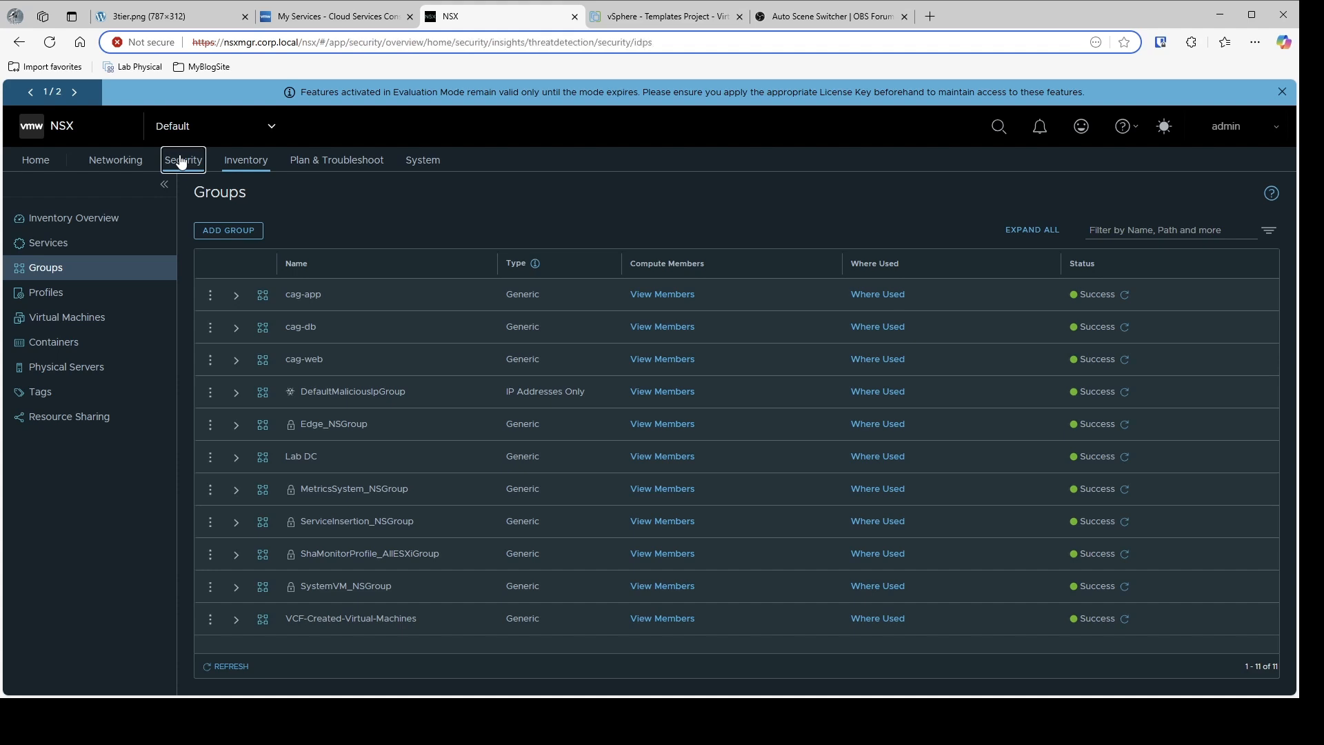
click(55, 388)
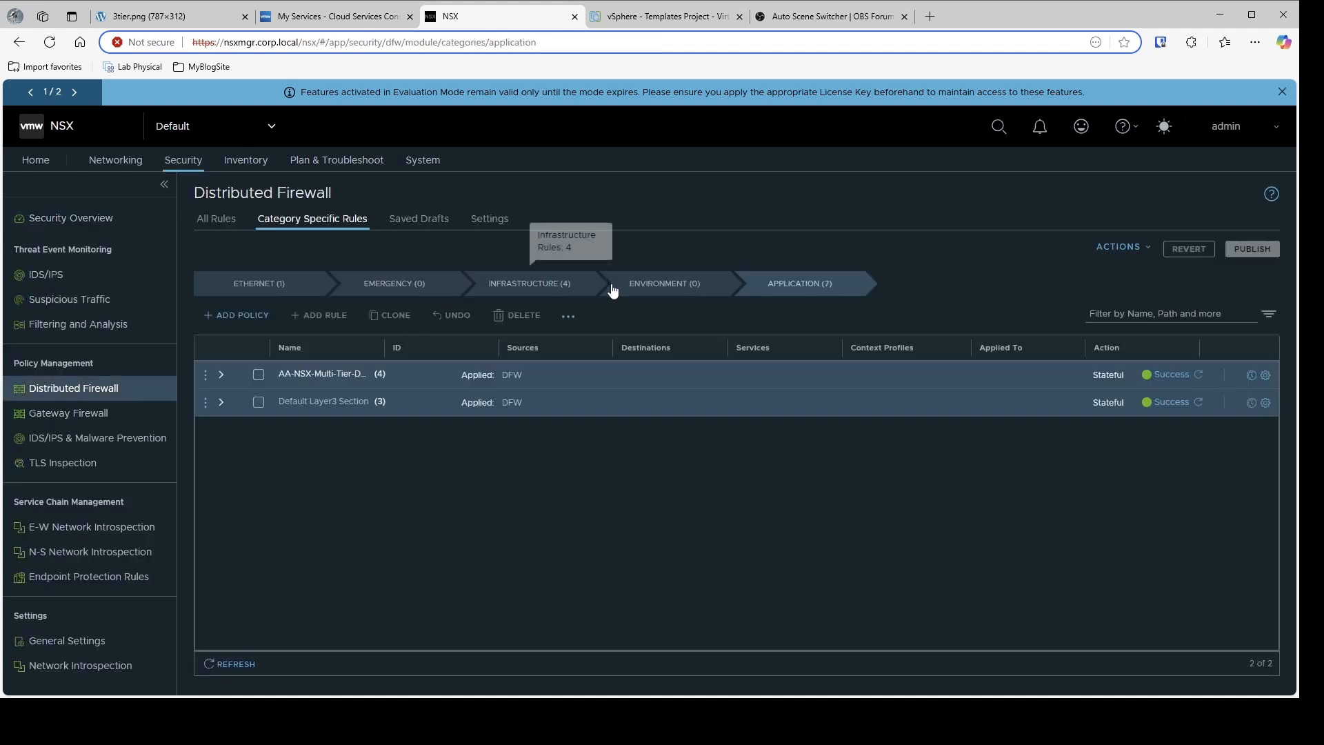
click(221, 376)
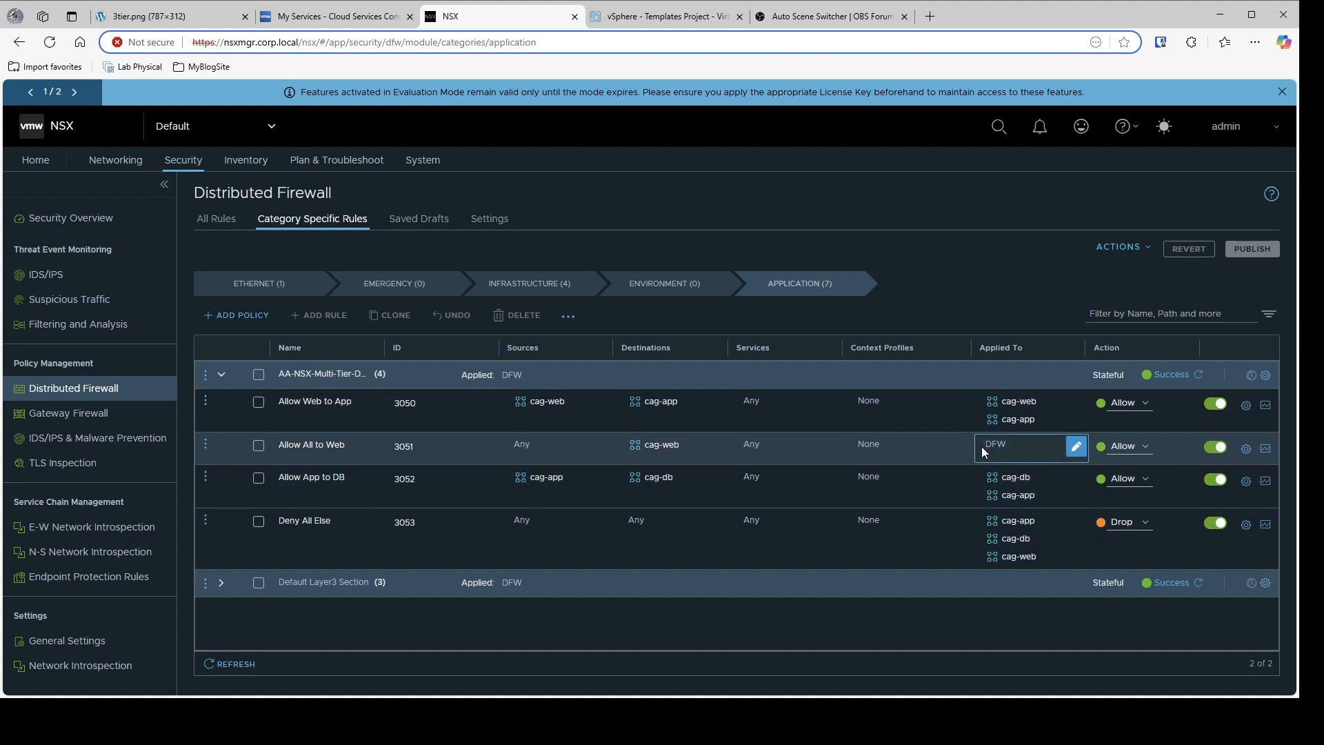
click(288, 456)
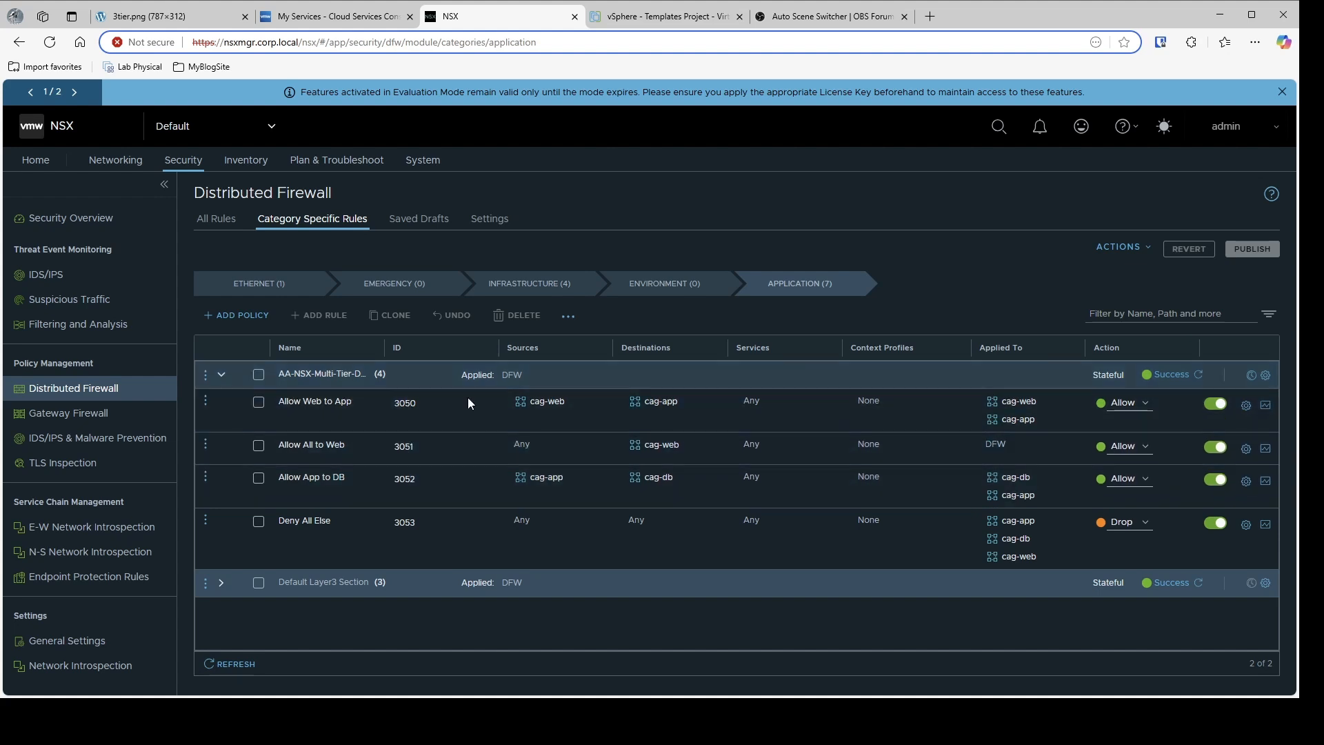
mouse_move(569, 535)
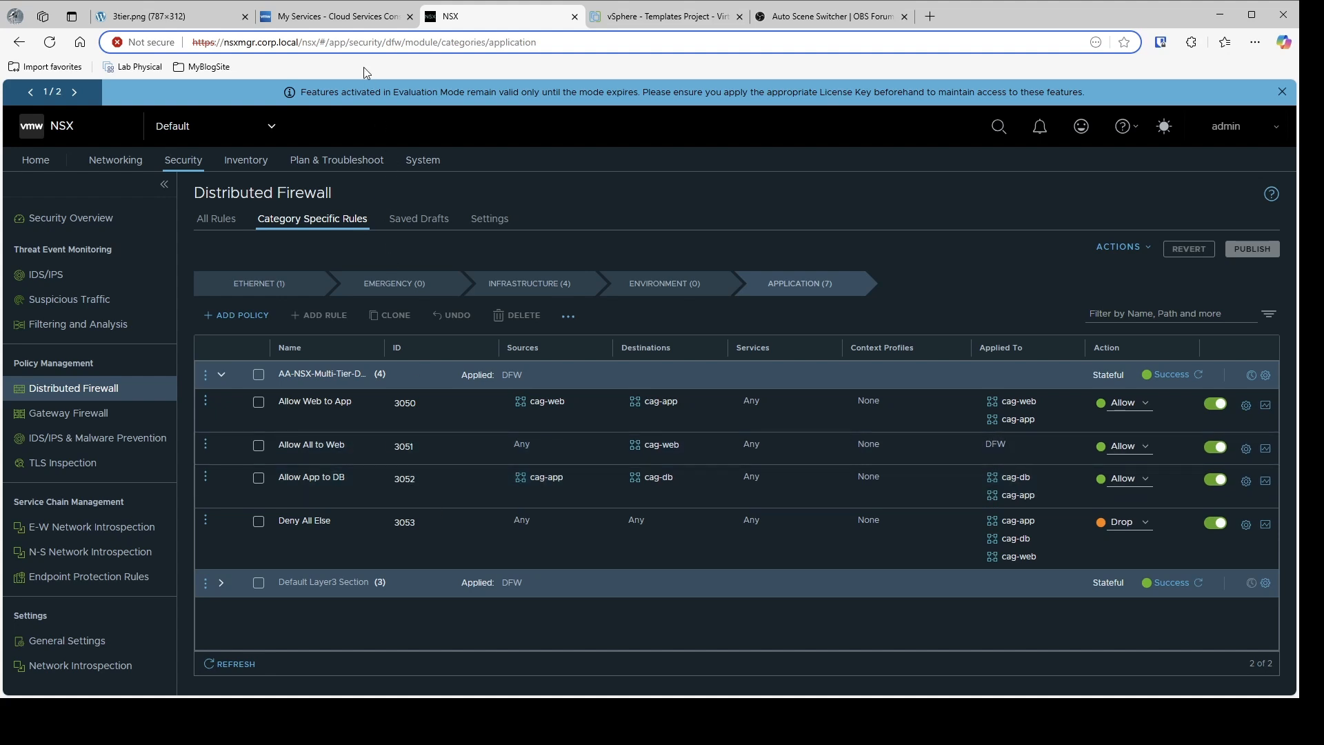
- Switch to VMware Aria Automation Assembler and review the vcenter / sfo-m01-datacenter cloud zone's compute resources, consulting the 3tier.png diagram as well
click(318, 20)
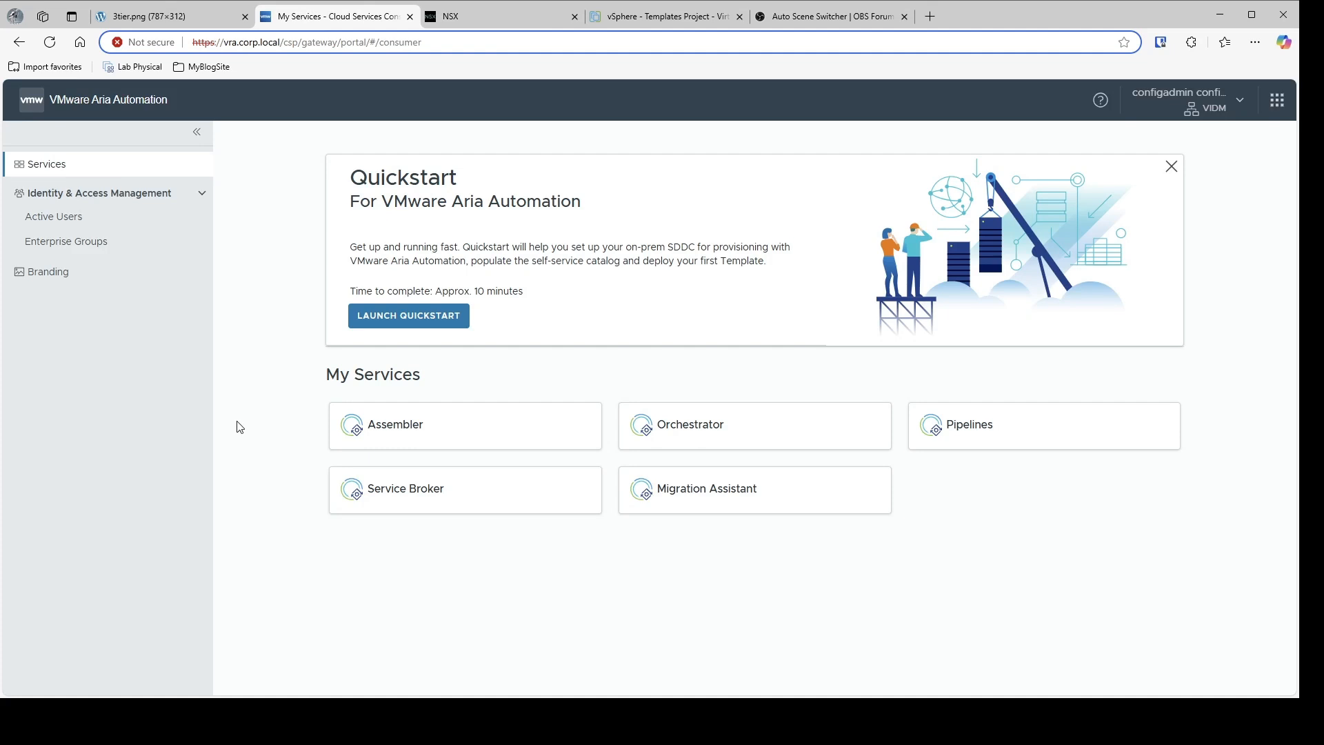
click(408, 438)
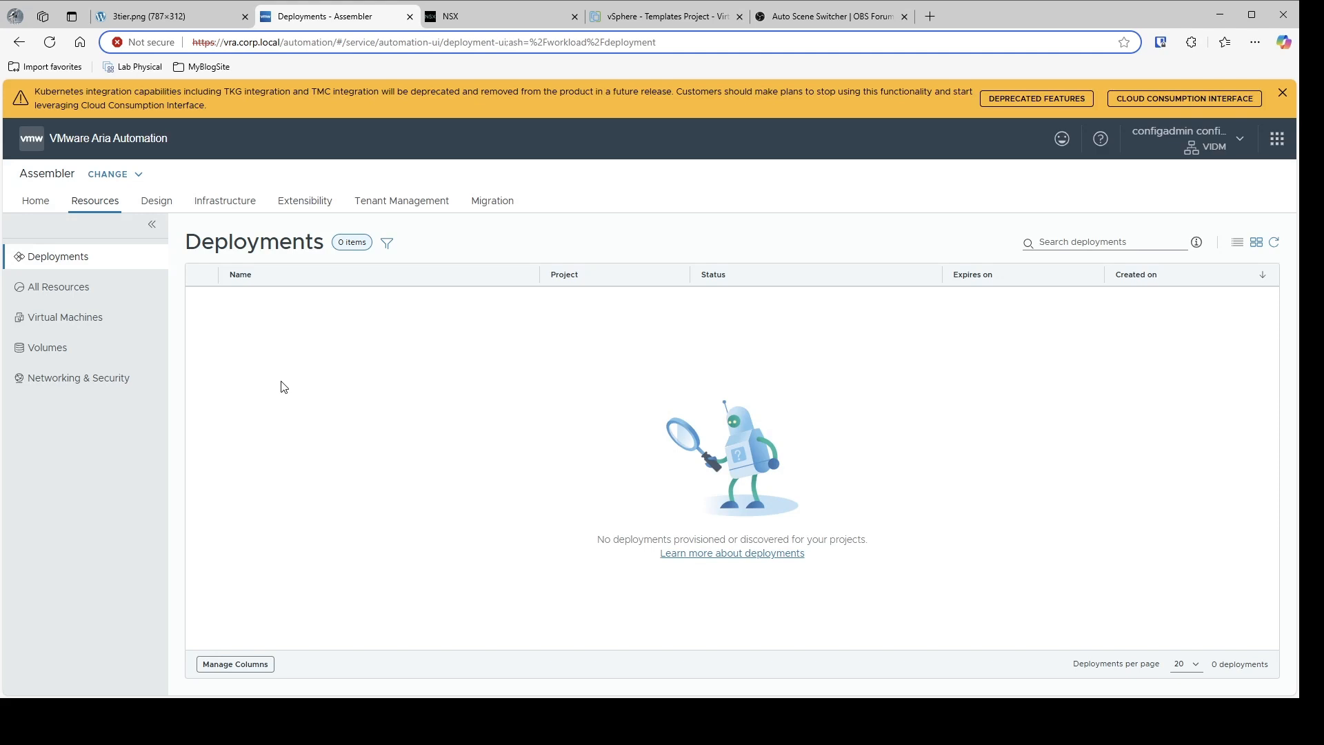
click(205, 203)
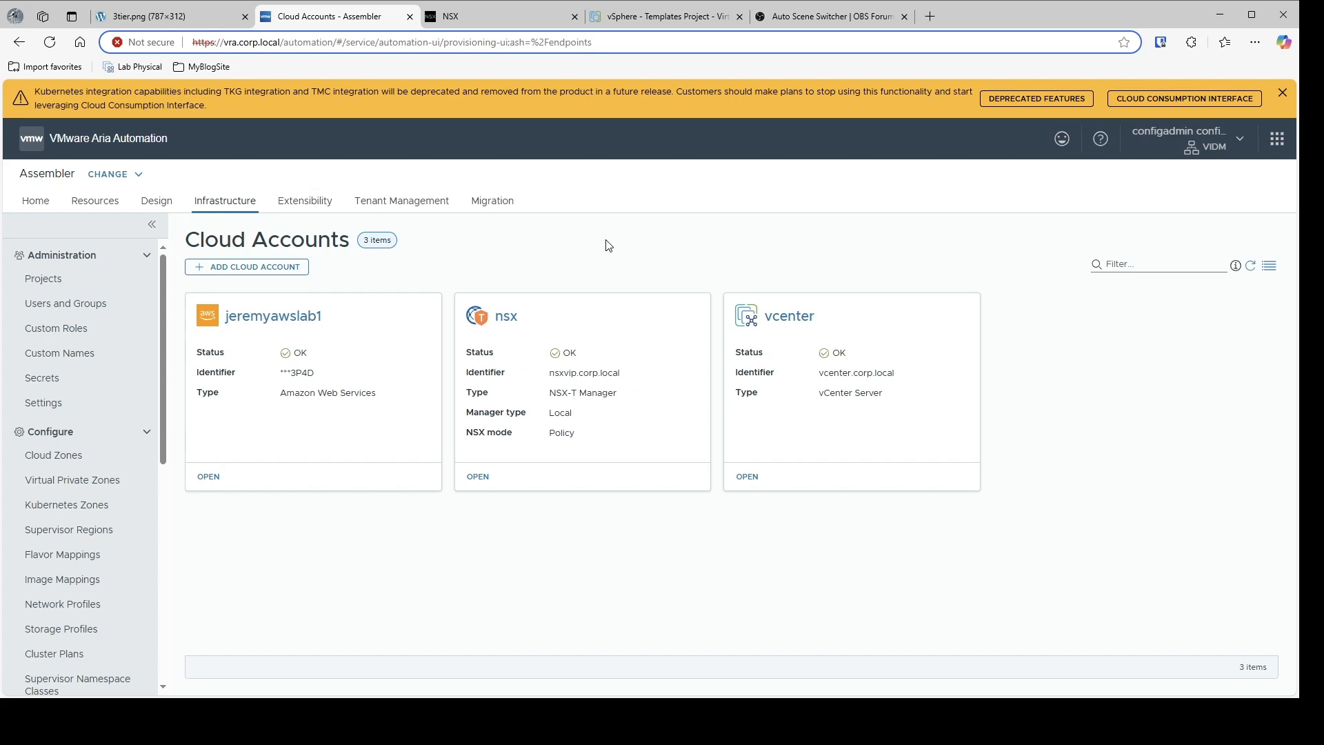
click(56, 455)
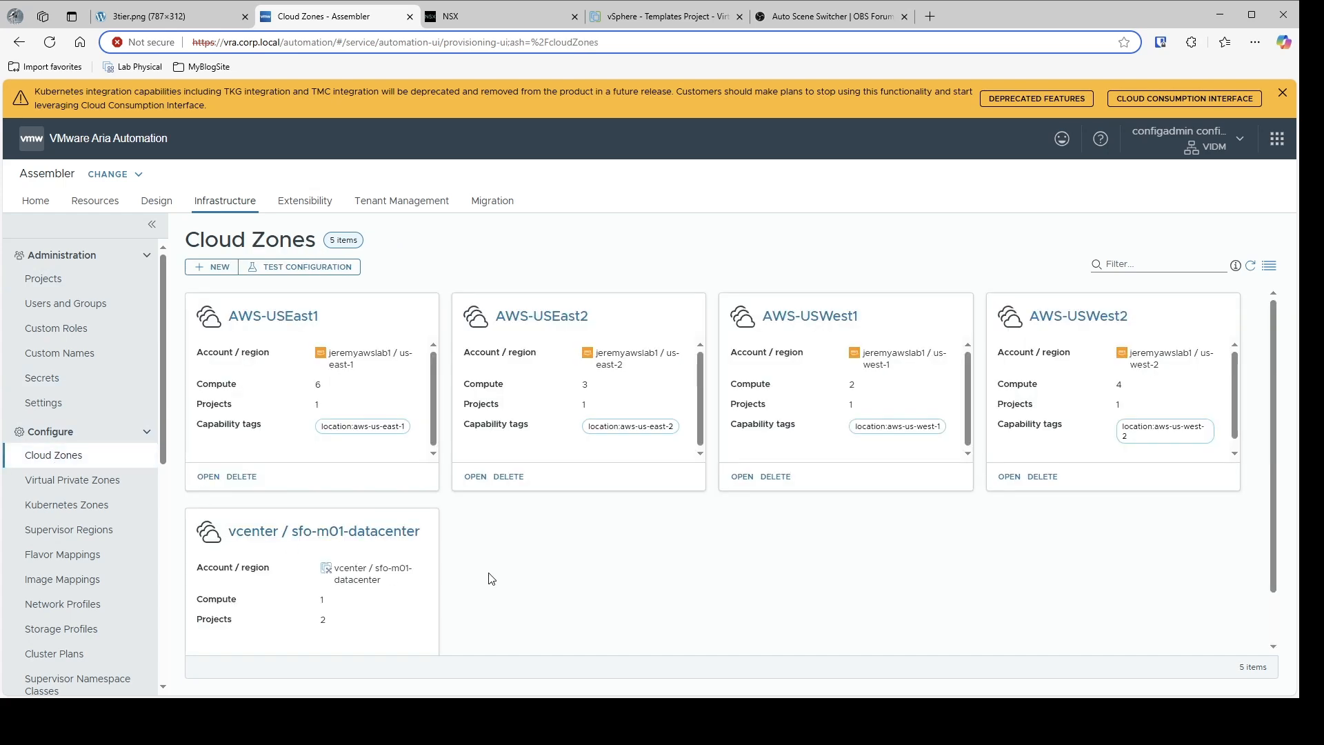
scroll(490, 577, down, 1)
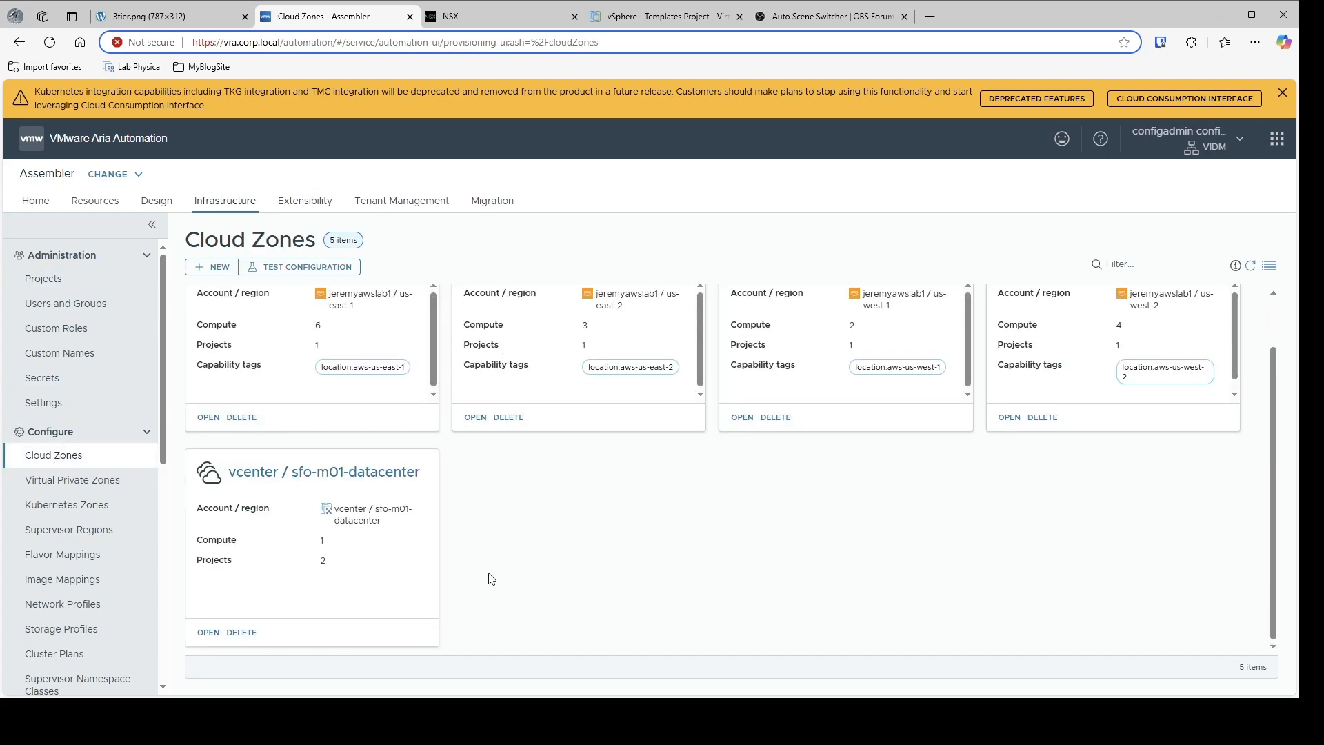
click(260, 478)
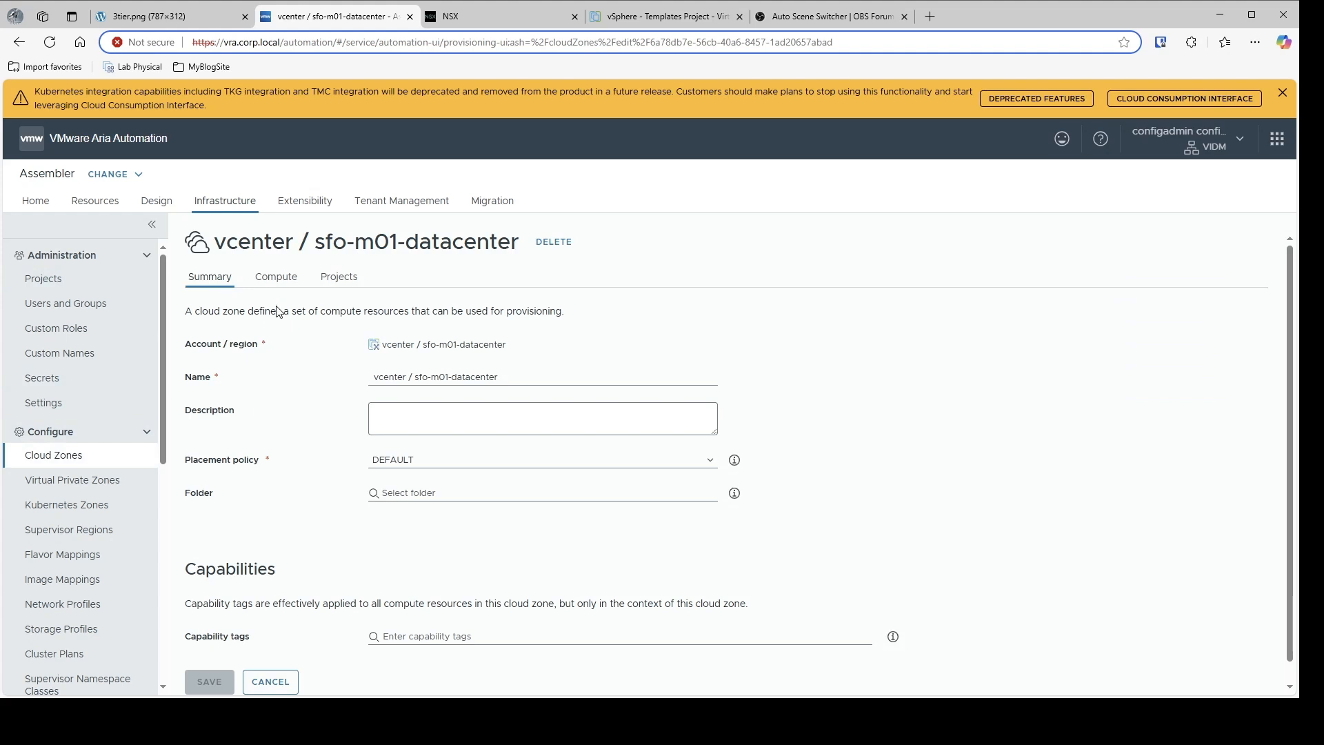
click(275, 277)
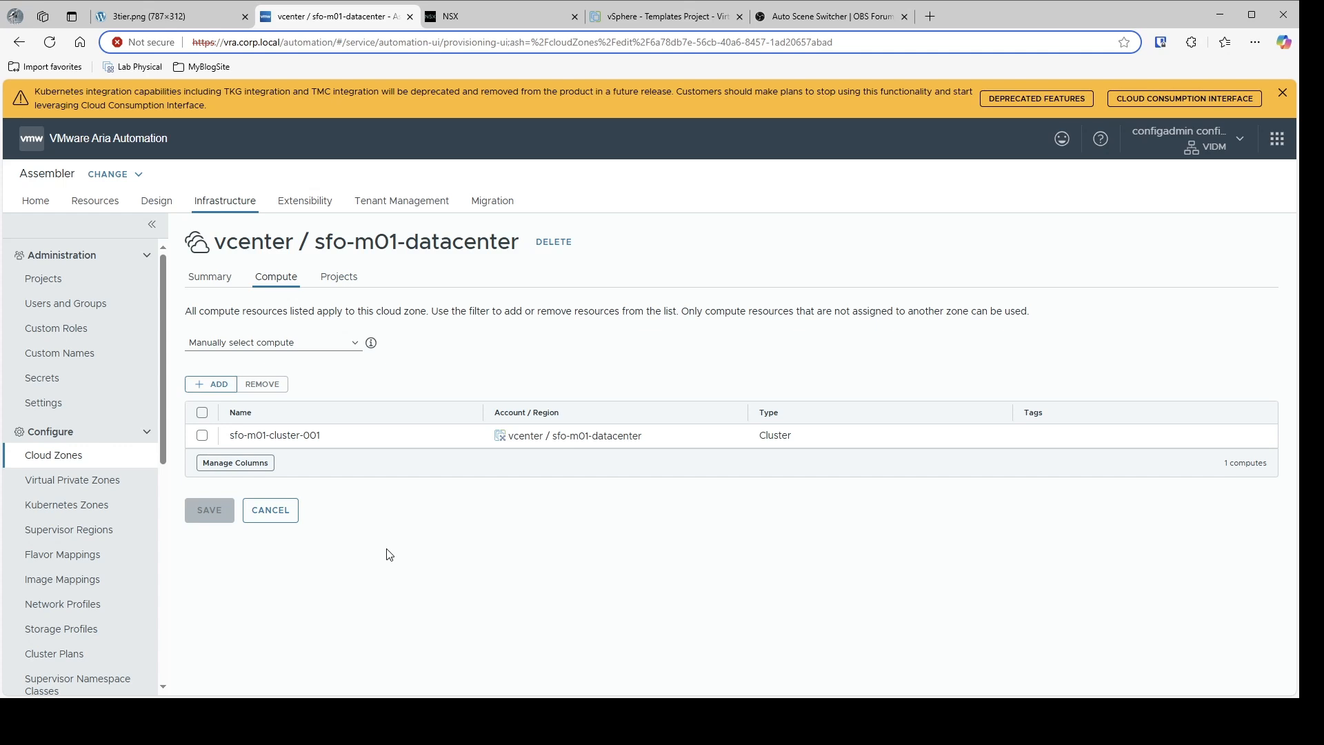
click(186, 14)
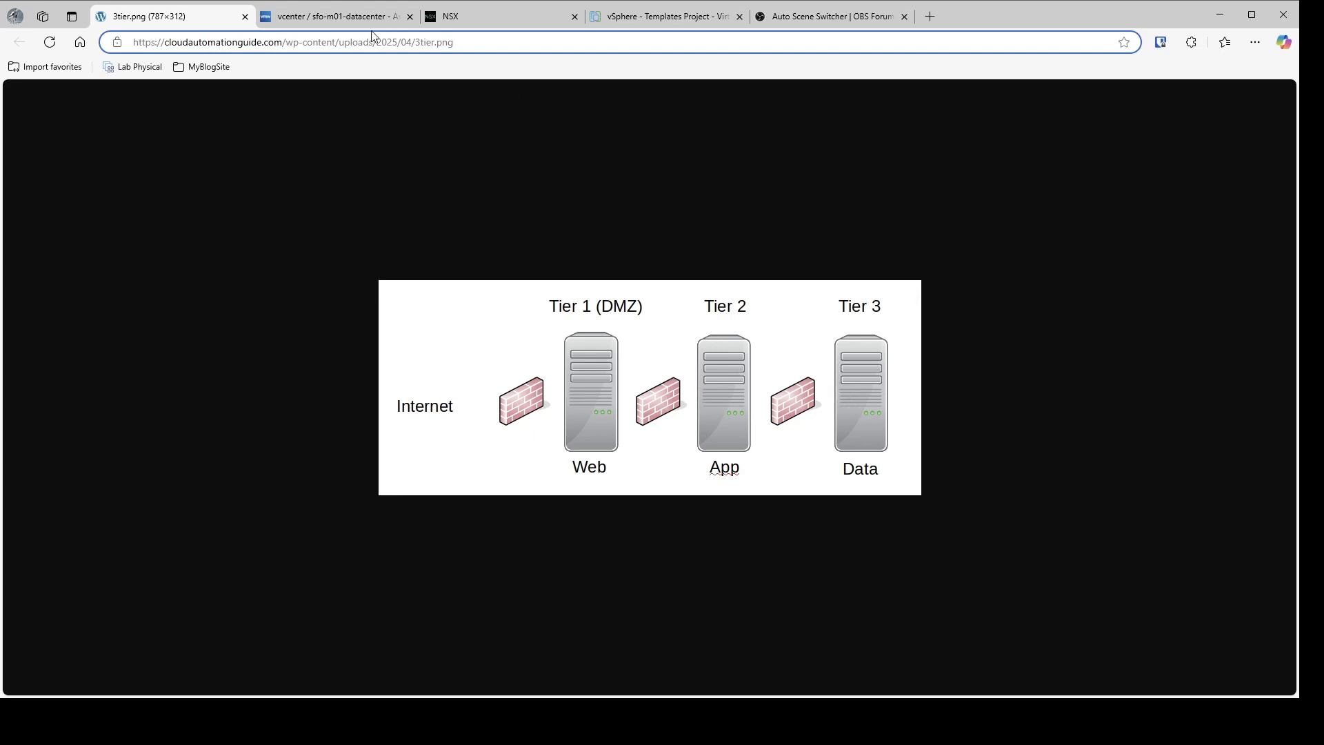
click(312, 24)
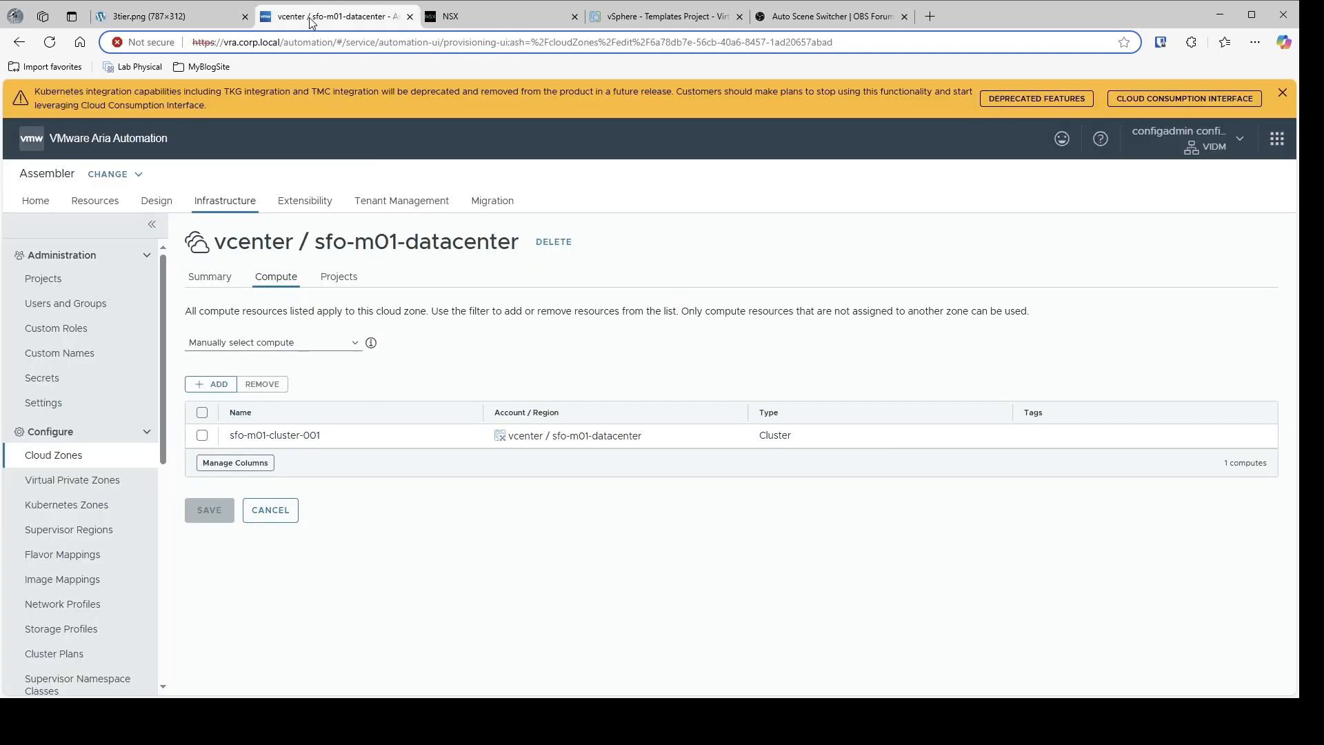
- Start a new network profile for the vcenter / sfo-m01-datacenter region and name it cag-app-net-profile
click(77, 615)
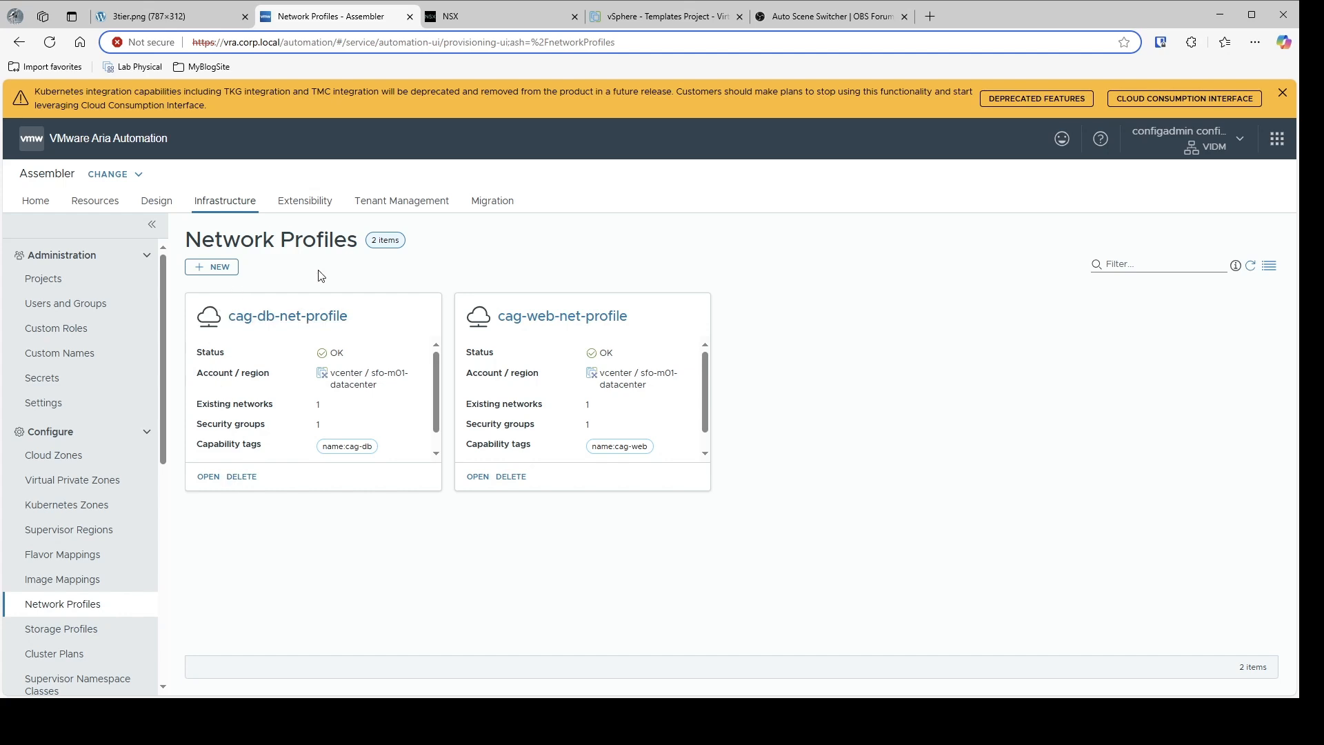
click(206, 267)
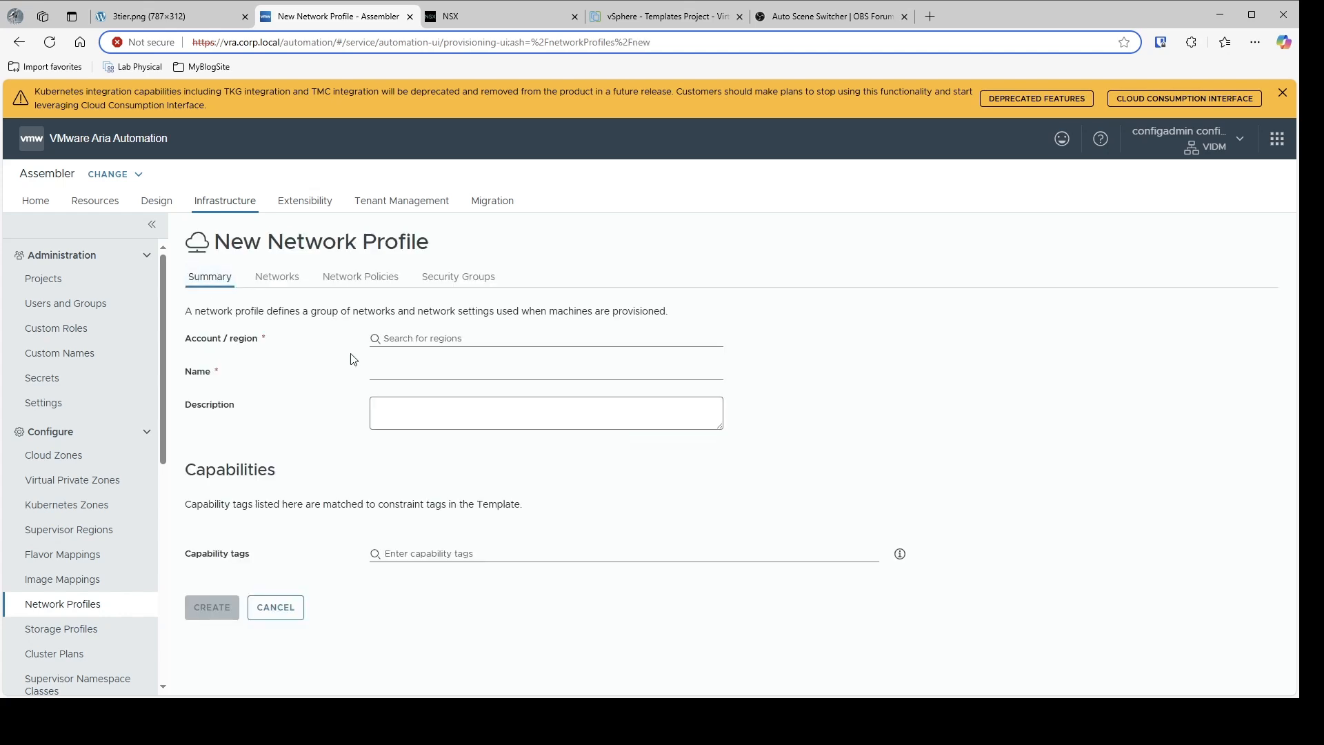
click(412, 338)
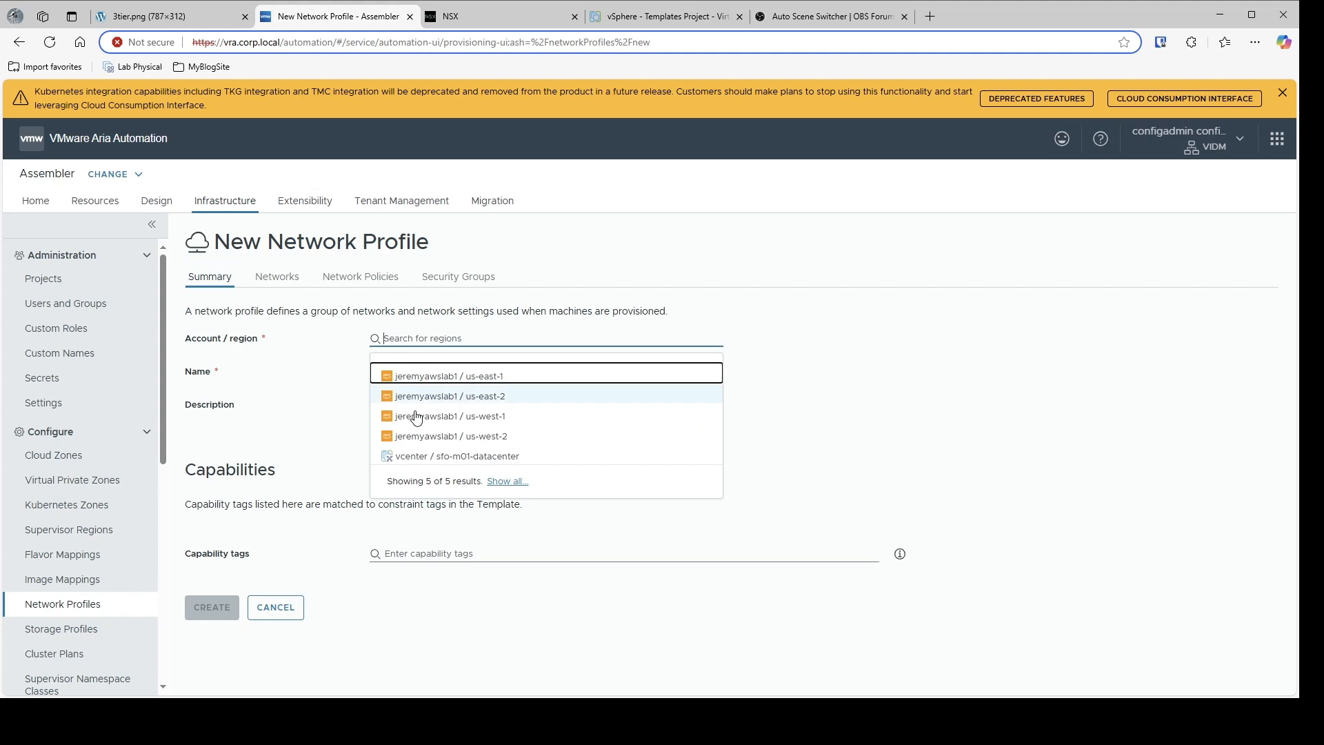
click(533, 457)
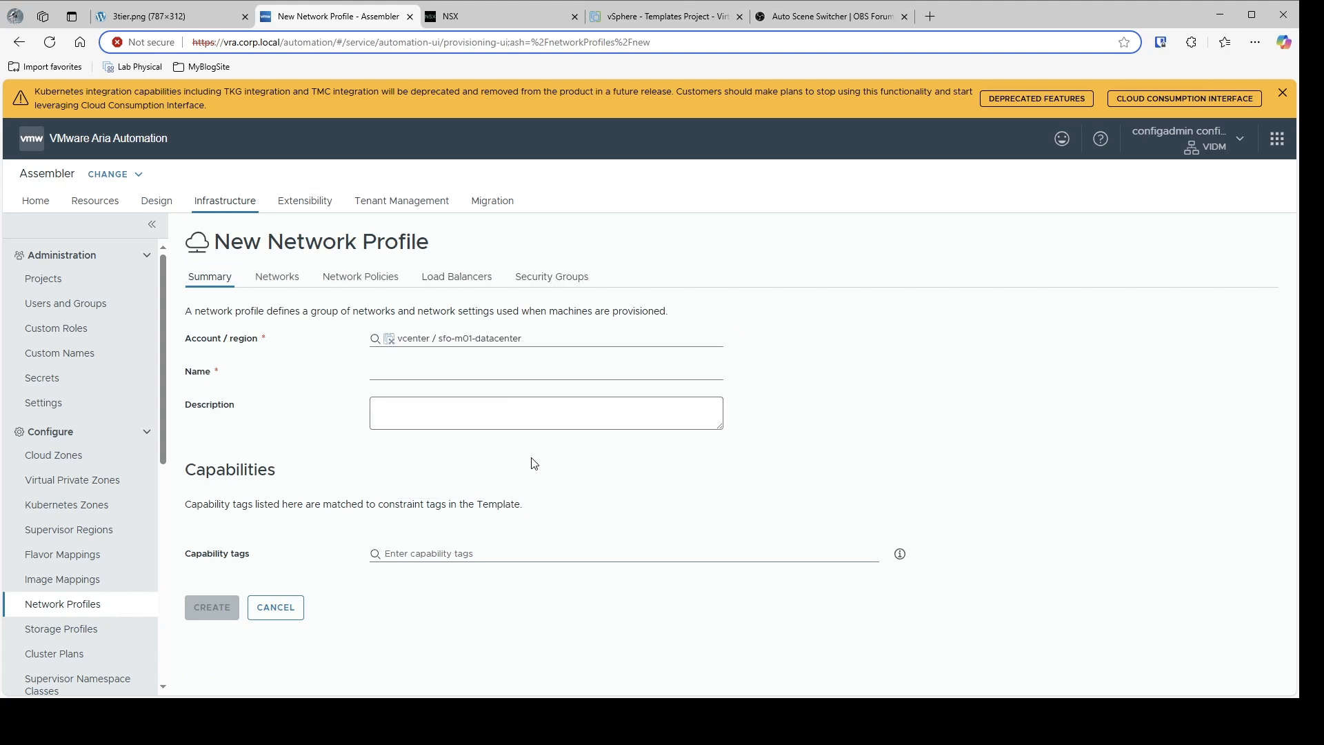
click(433, 370)
text(c)
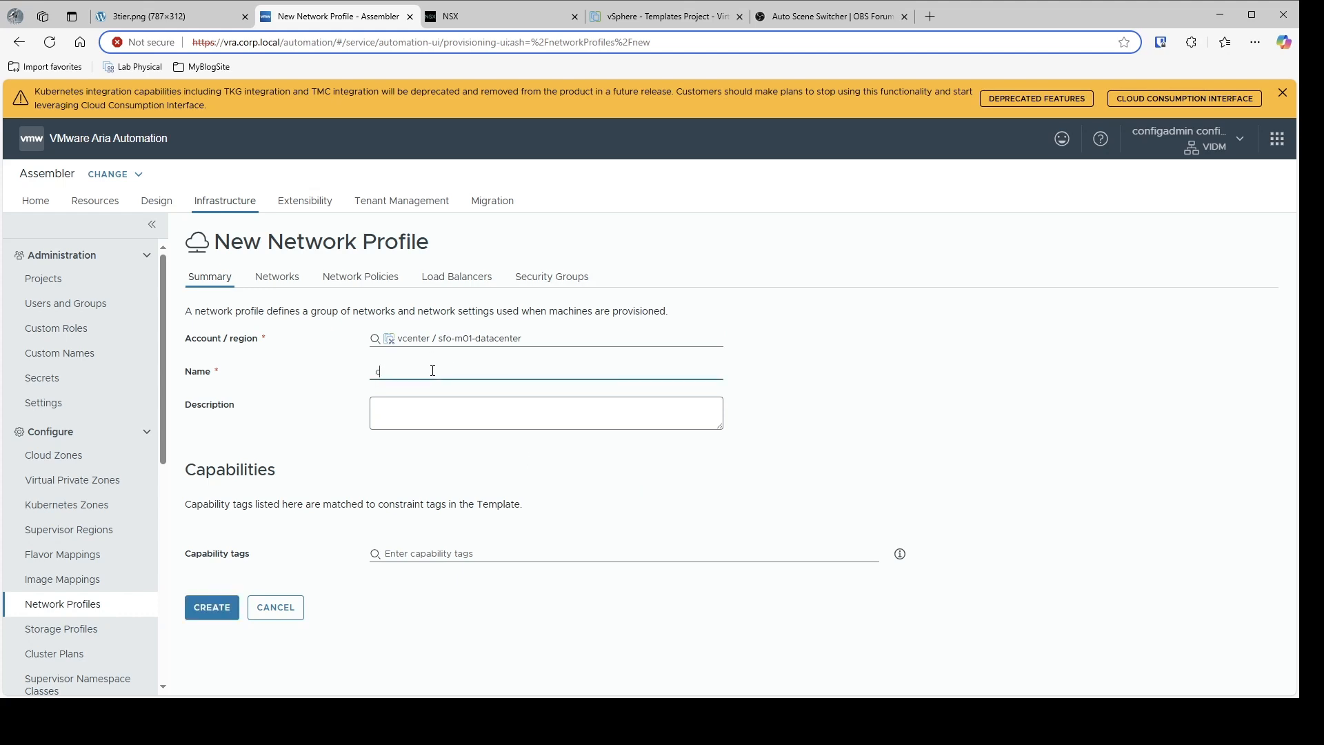
text(ag-ap)
click(434, 406)
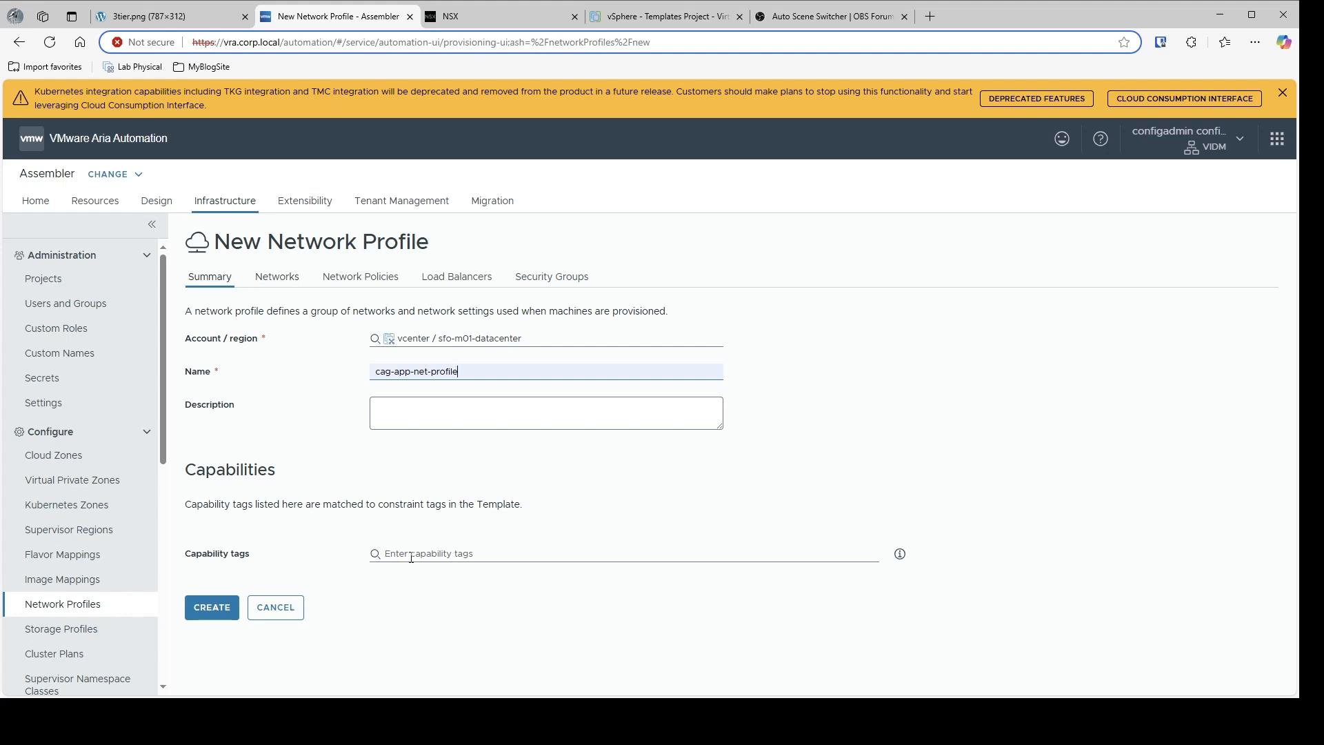
click(411, 555)
click(338, 550)
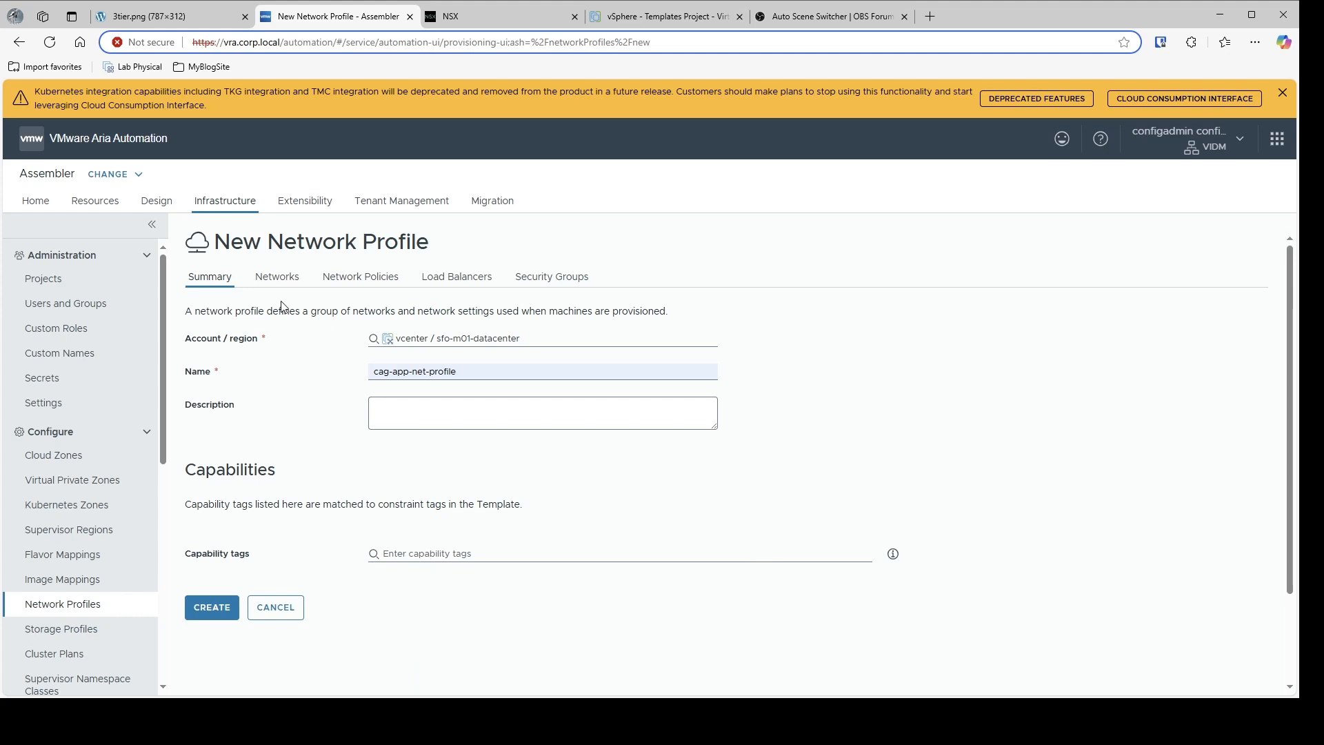
- Filter the available NSX networks by nsx and cag, and add the cag-app network to the new network profile
click(266, 285)
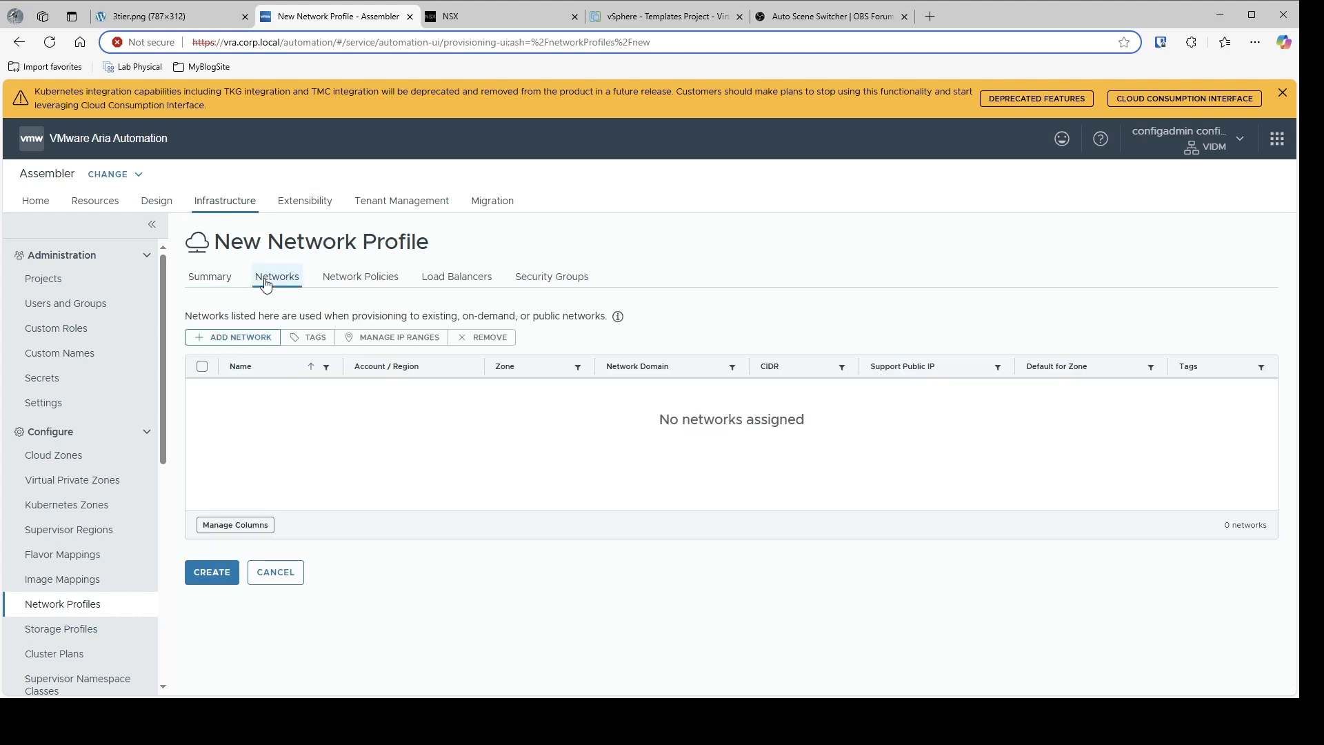
click(211, 276)
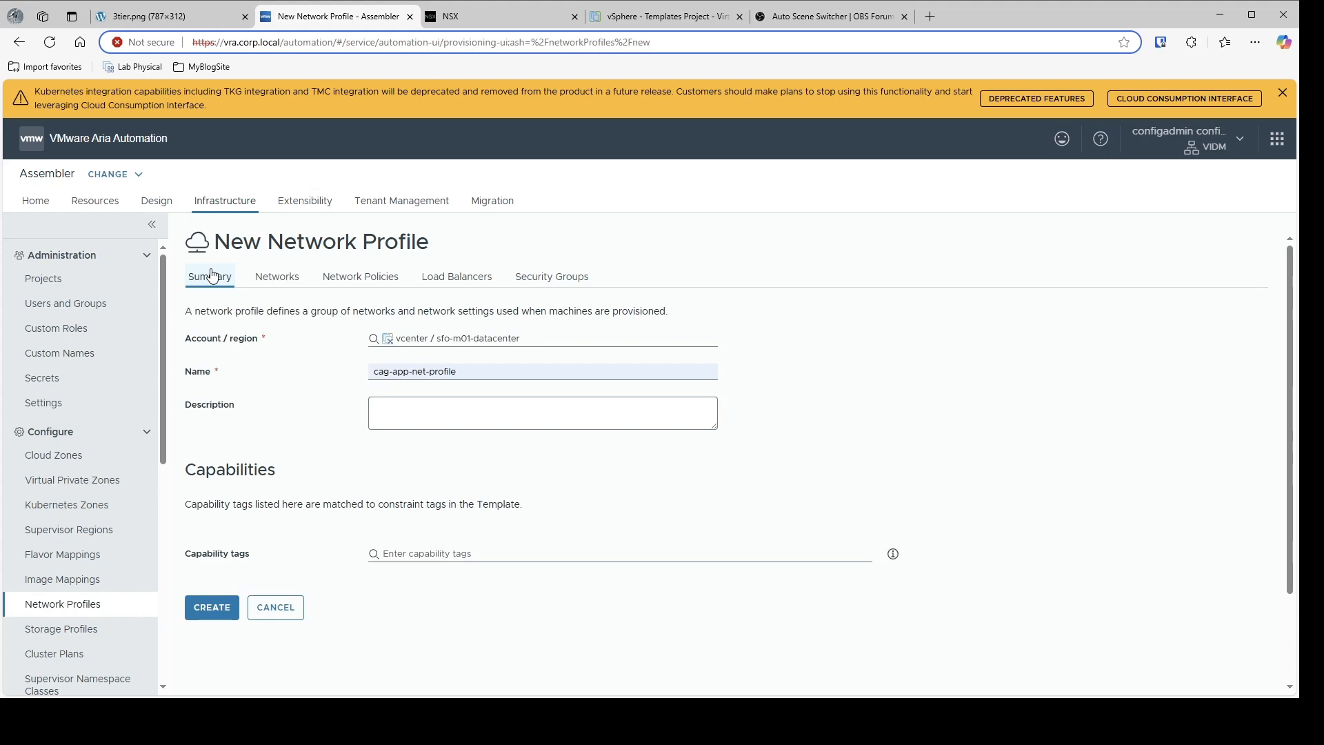
click(289, 281)
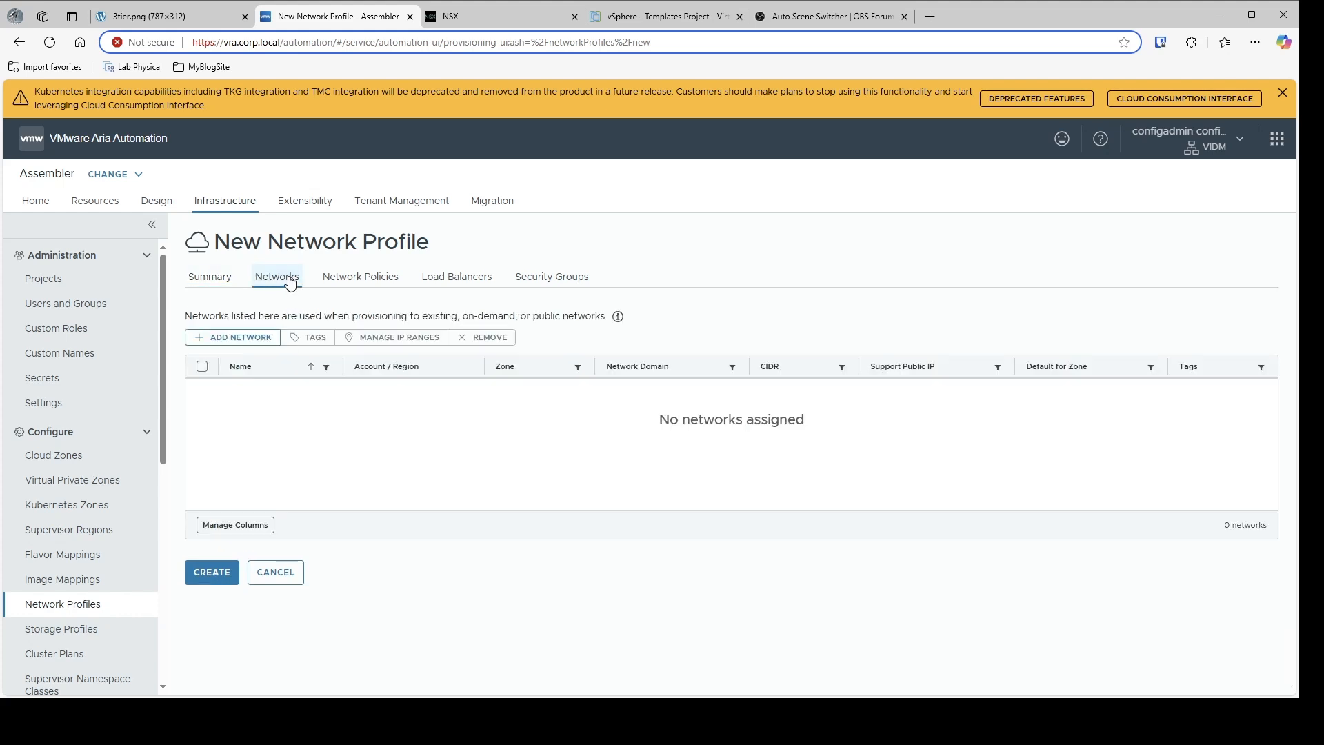
click(232, 338)
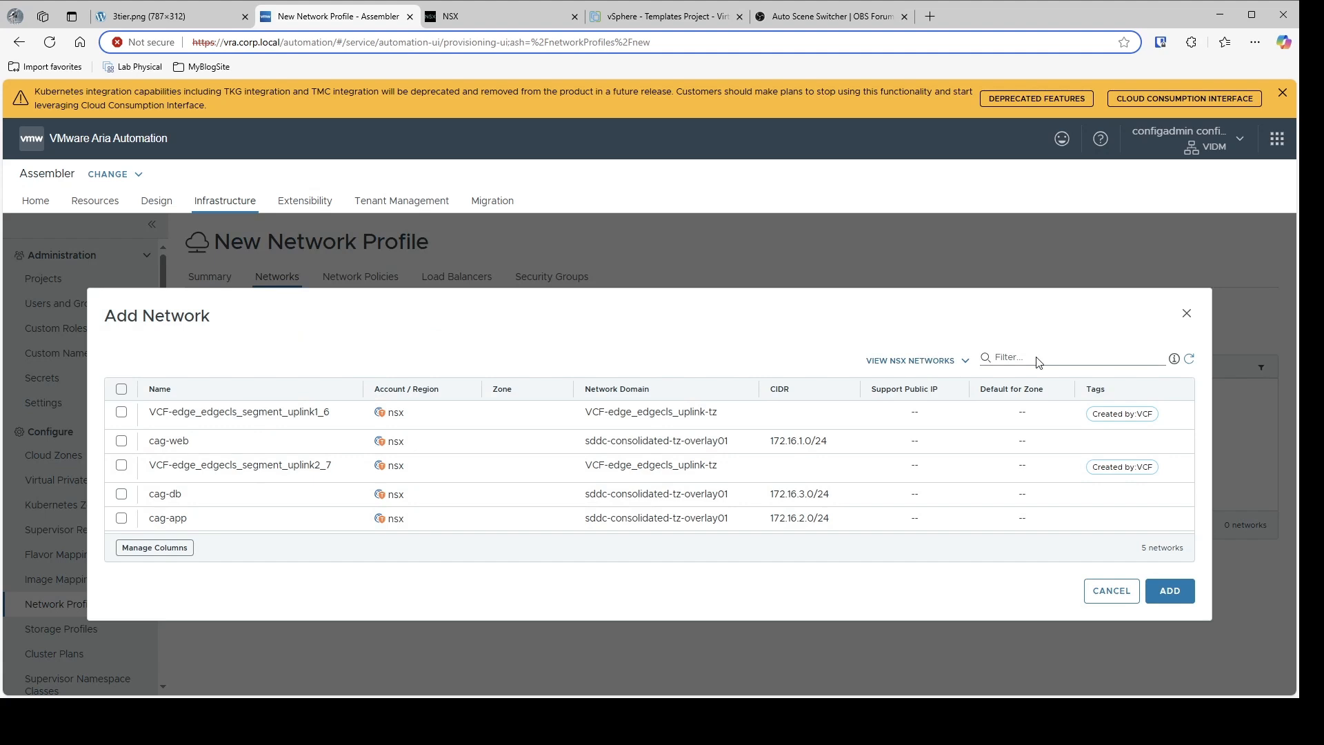
click(1040, 362)
text(nsx)
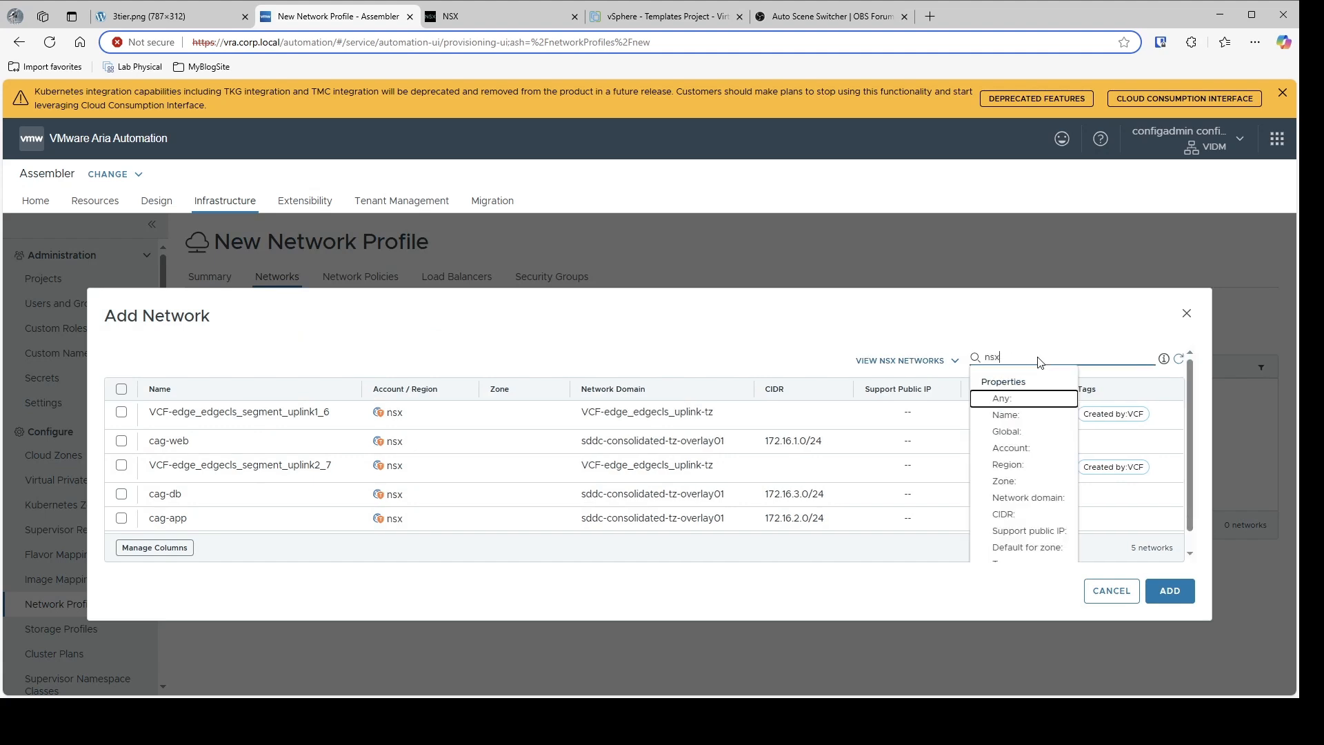
key(Return)
text(cag)
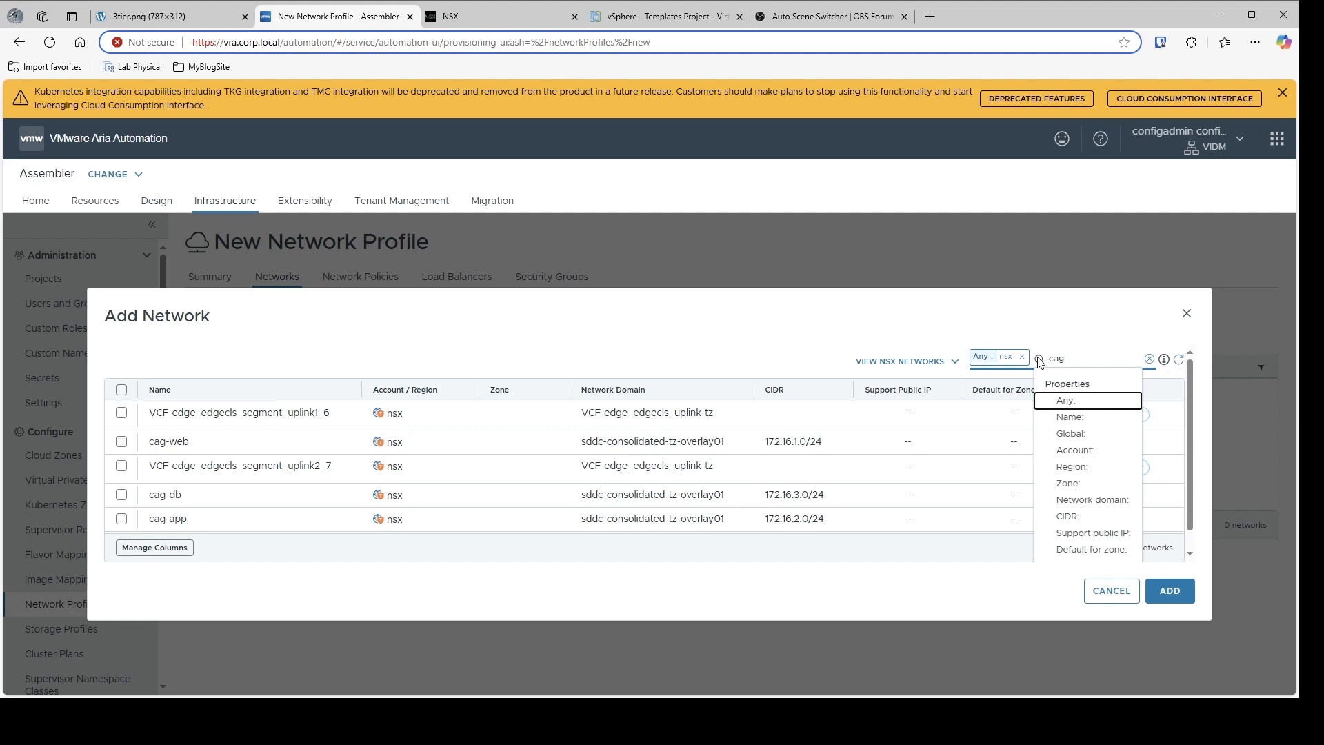
key(Return)
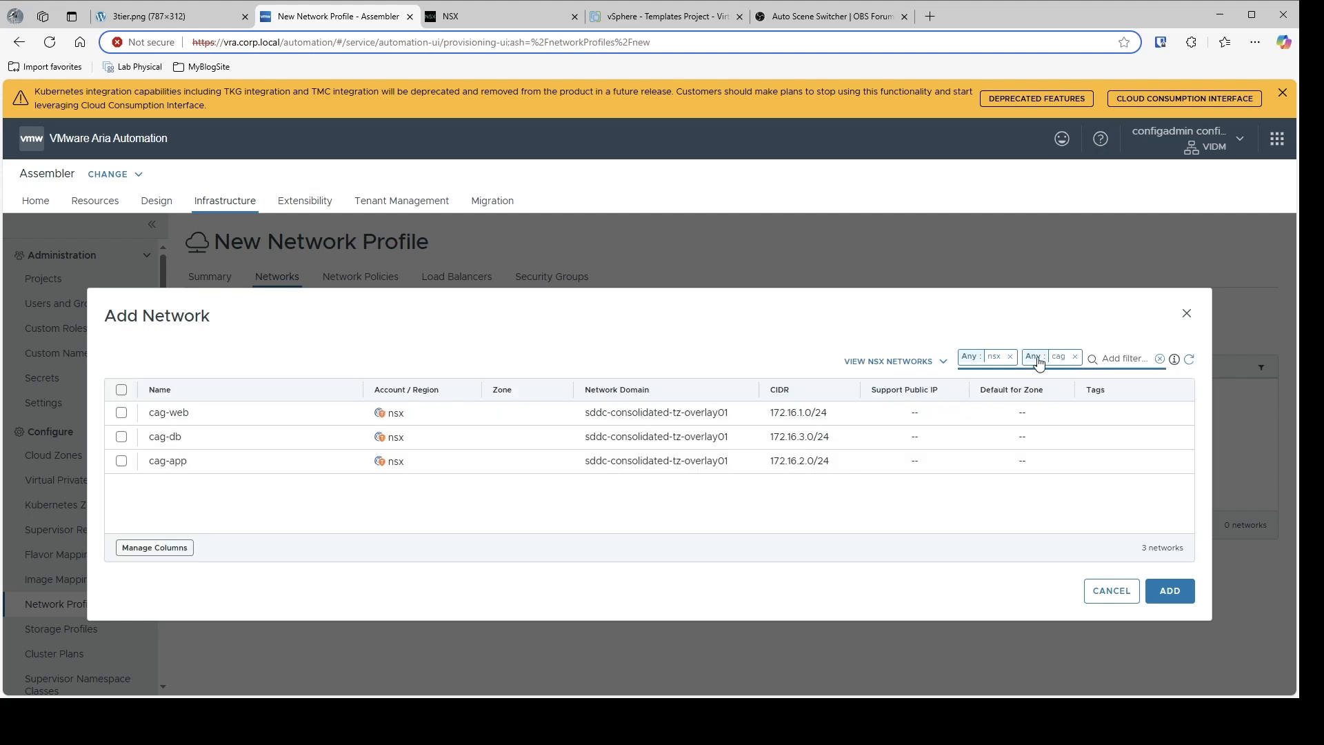
click(120, 462)
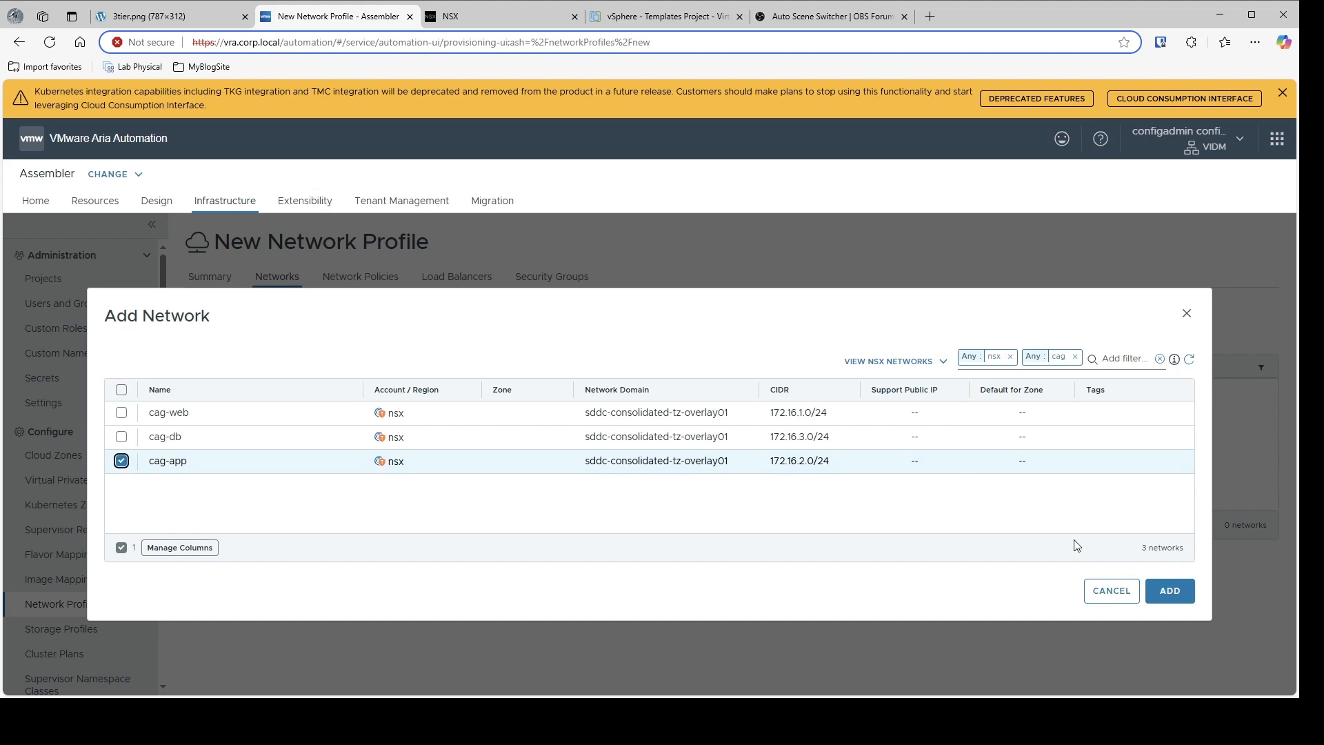
click(1169, 591)
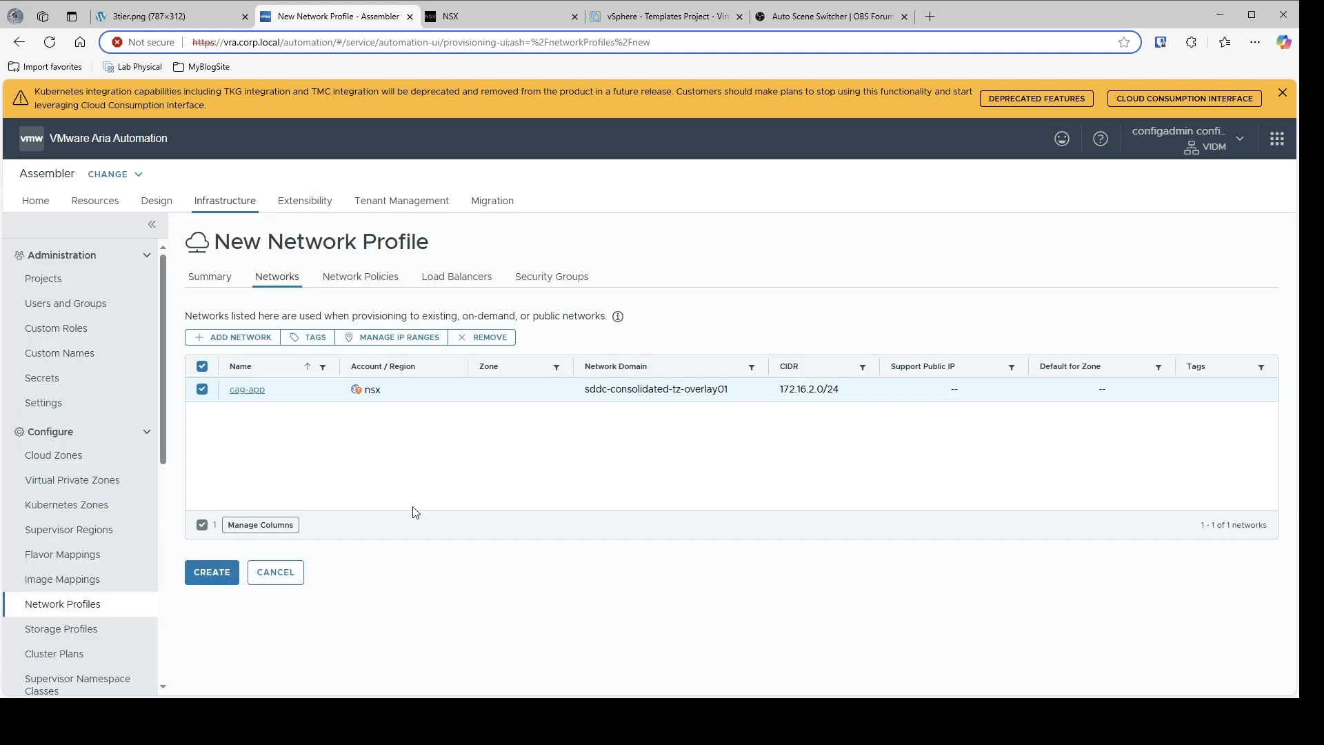
- Look over the profile's network policies and load balancers, and add the cag-app security group to the profile
click(352, 278)
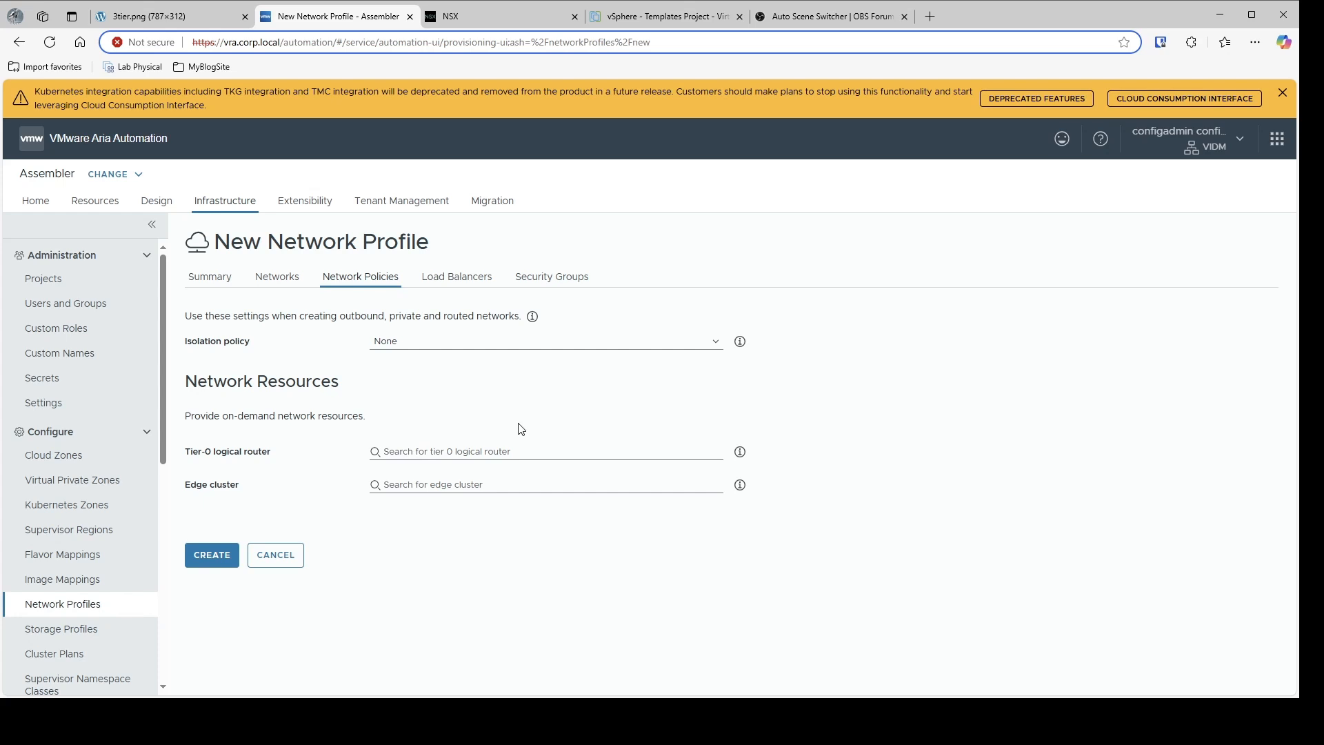
click(457, 276)
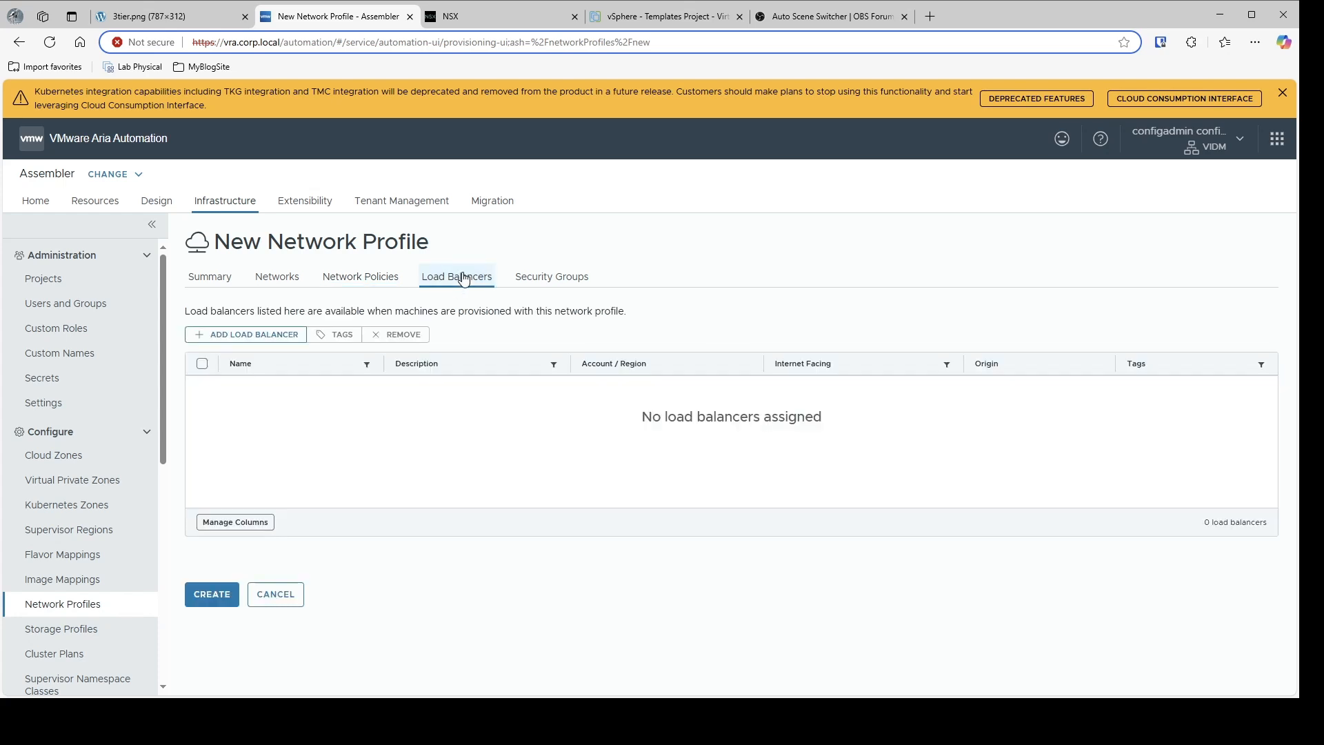
click(570, 281)
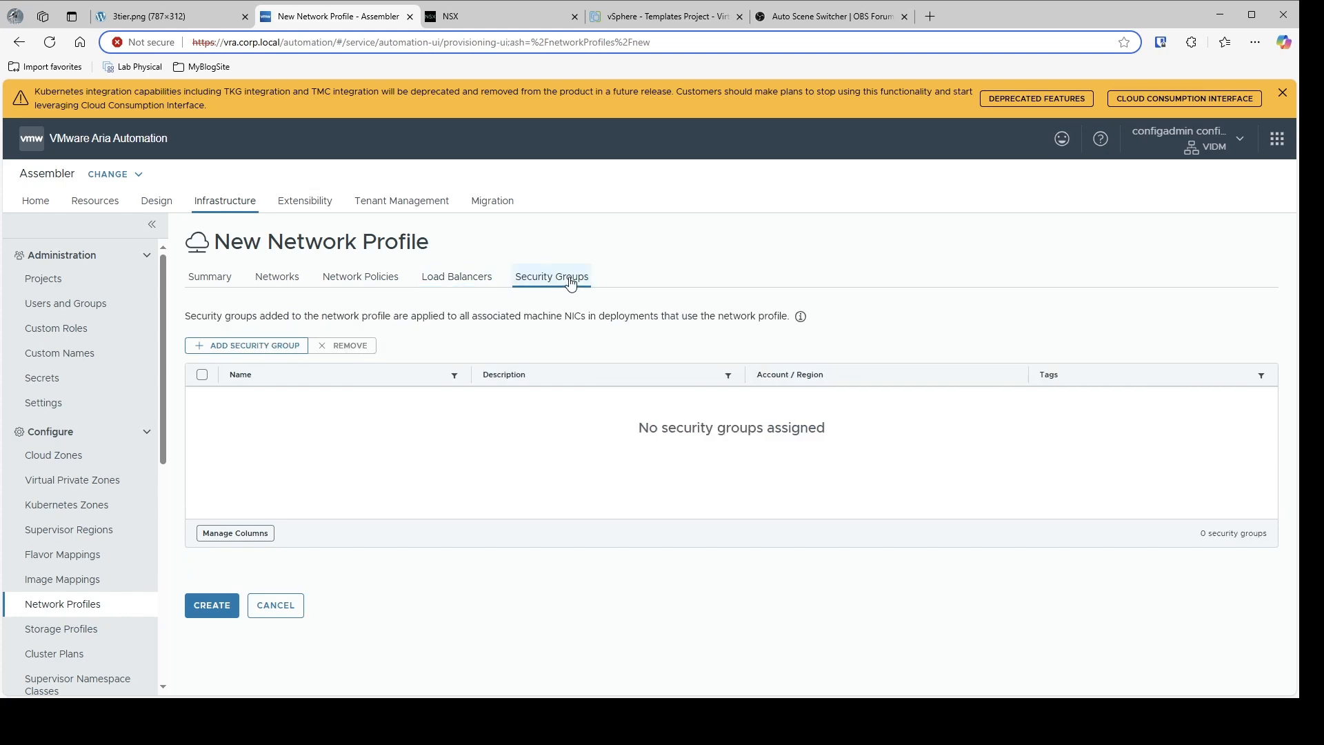
click(246, 345)
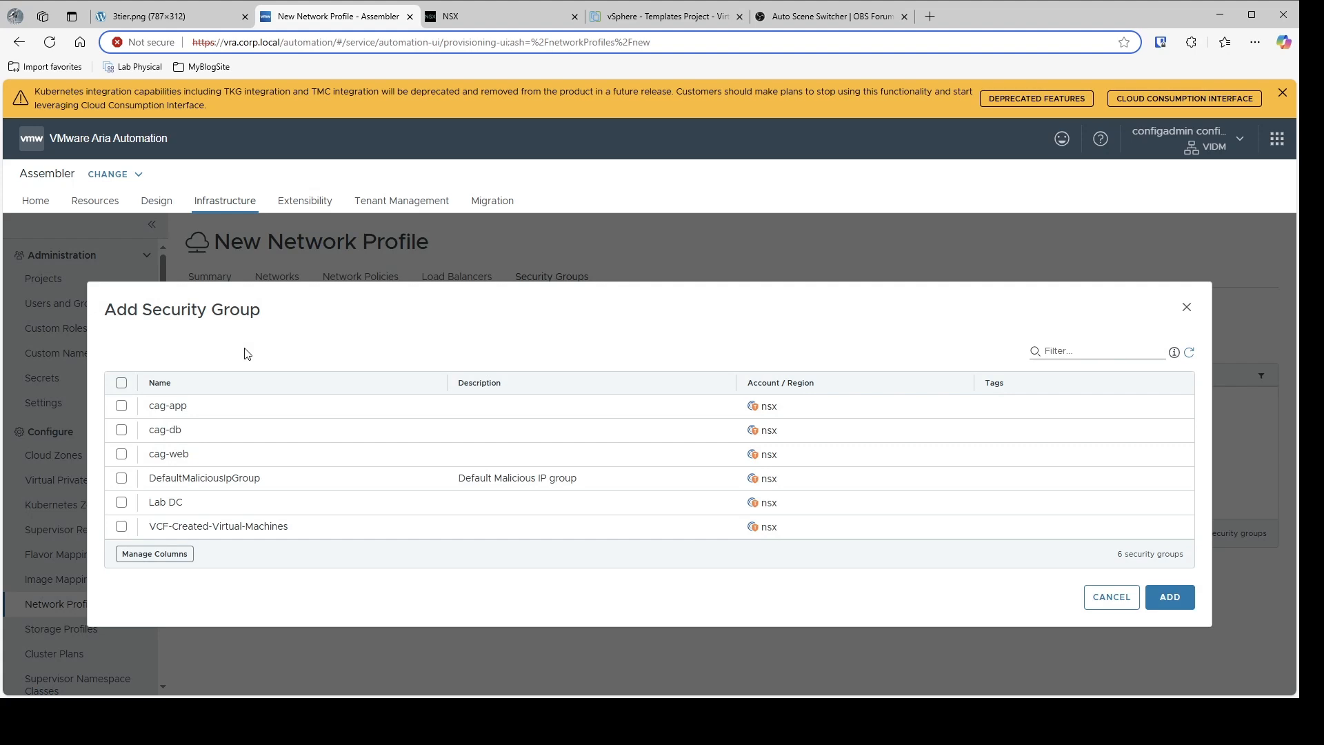
click(123, 407)
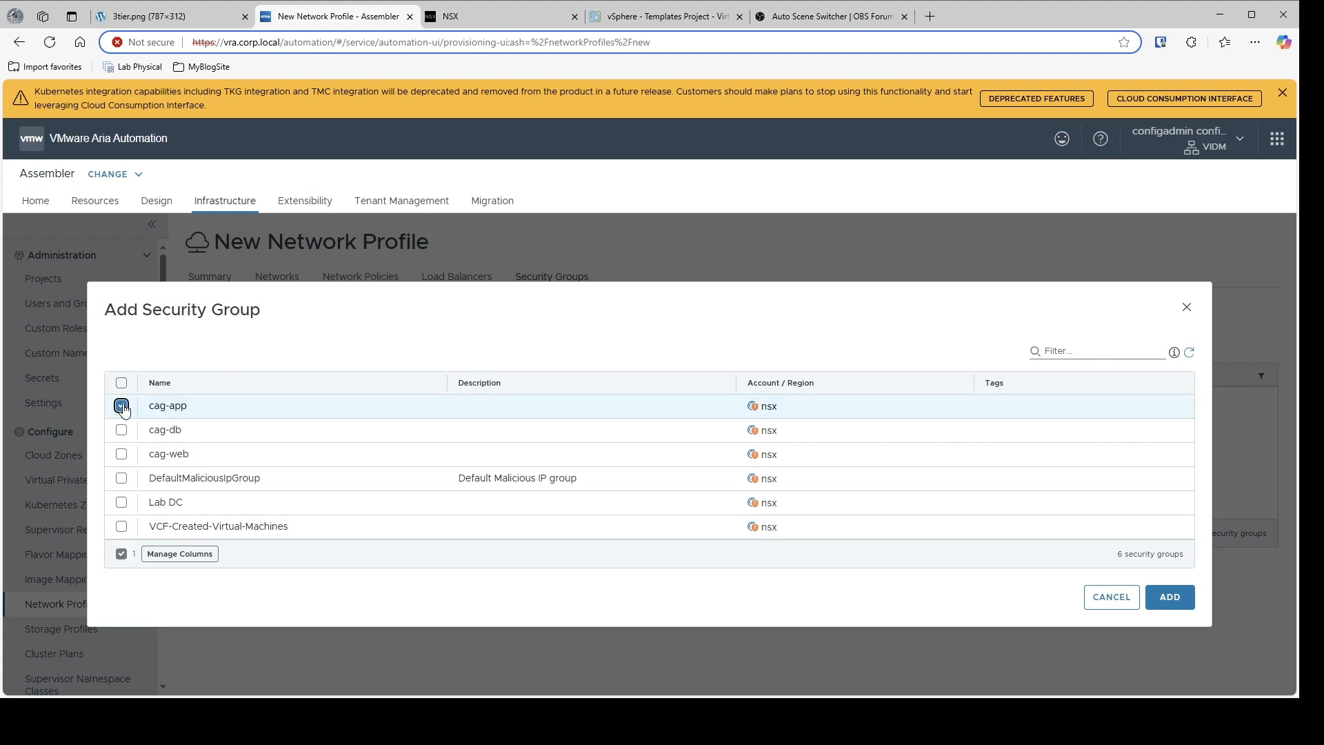
click(1164, 602)
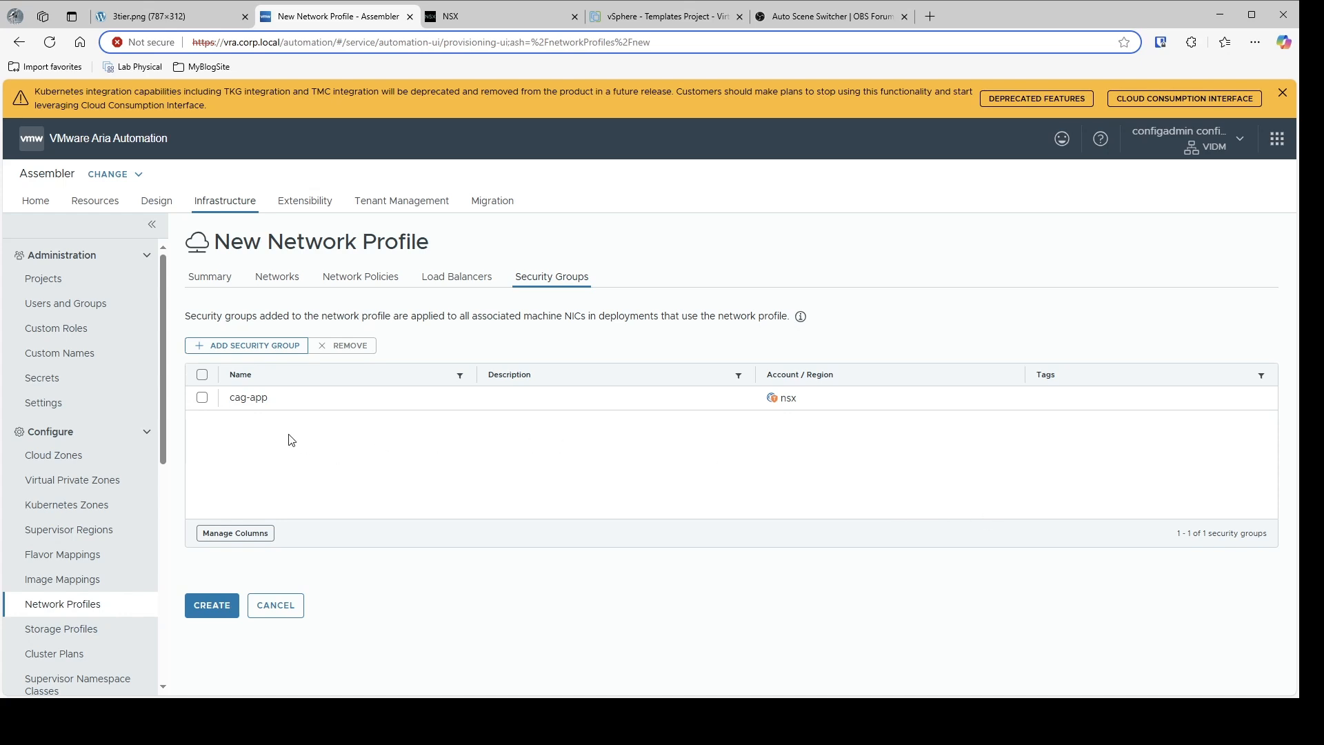
click(290, 284)
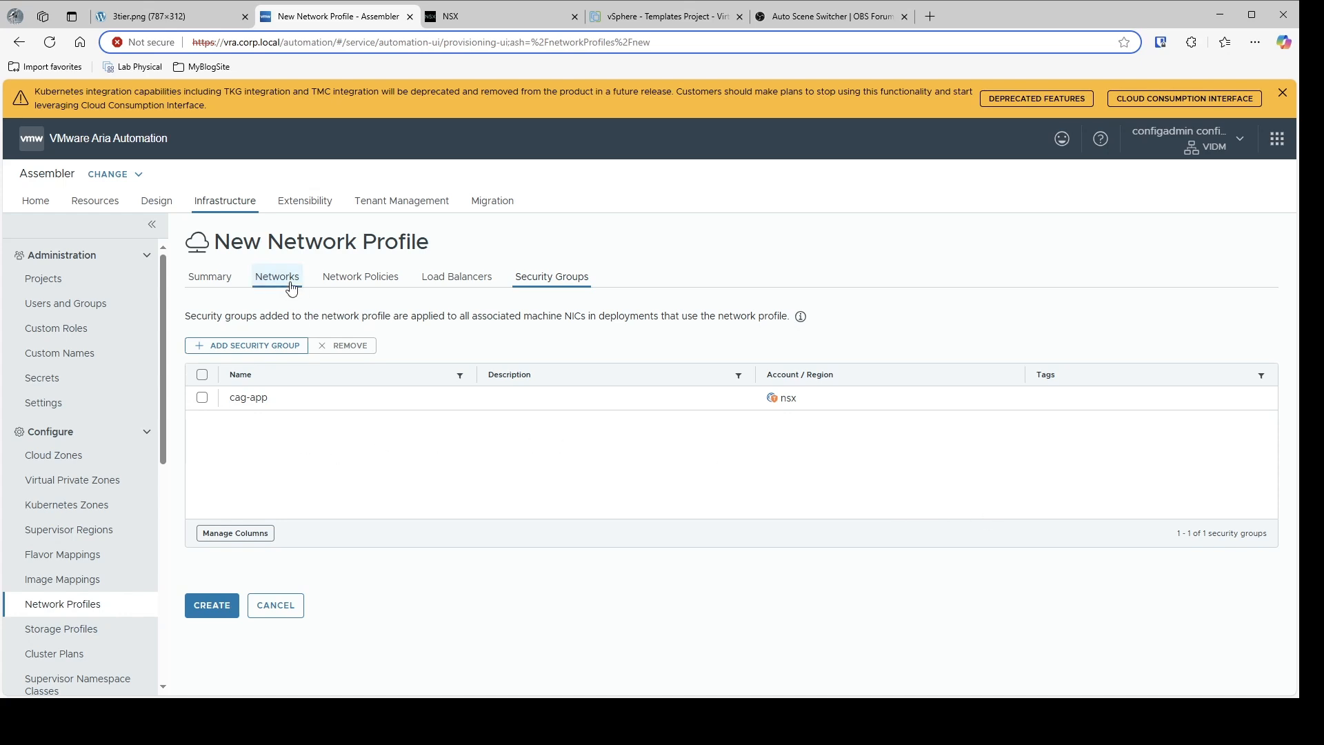
click(553, 279)
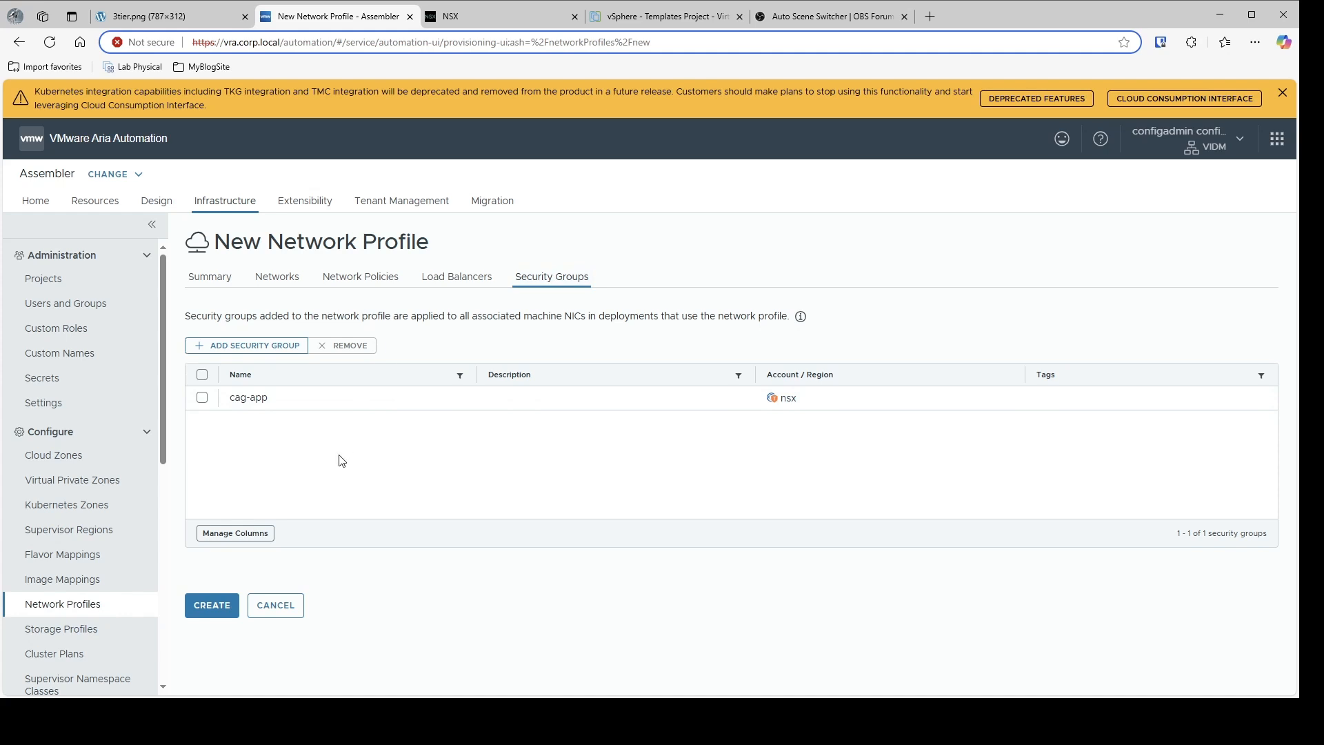
- Start a new internal IP range for the profile's cag-app network and name it cag-app-network
click(276, 277)
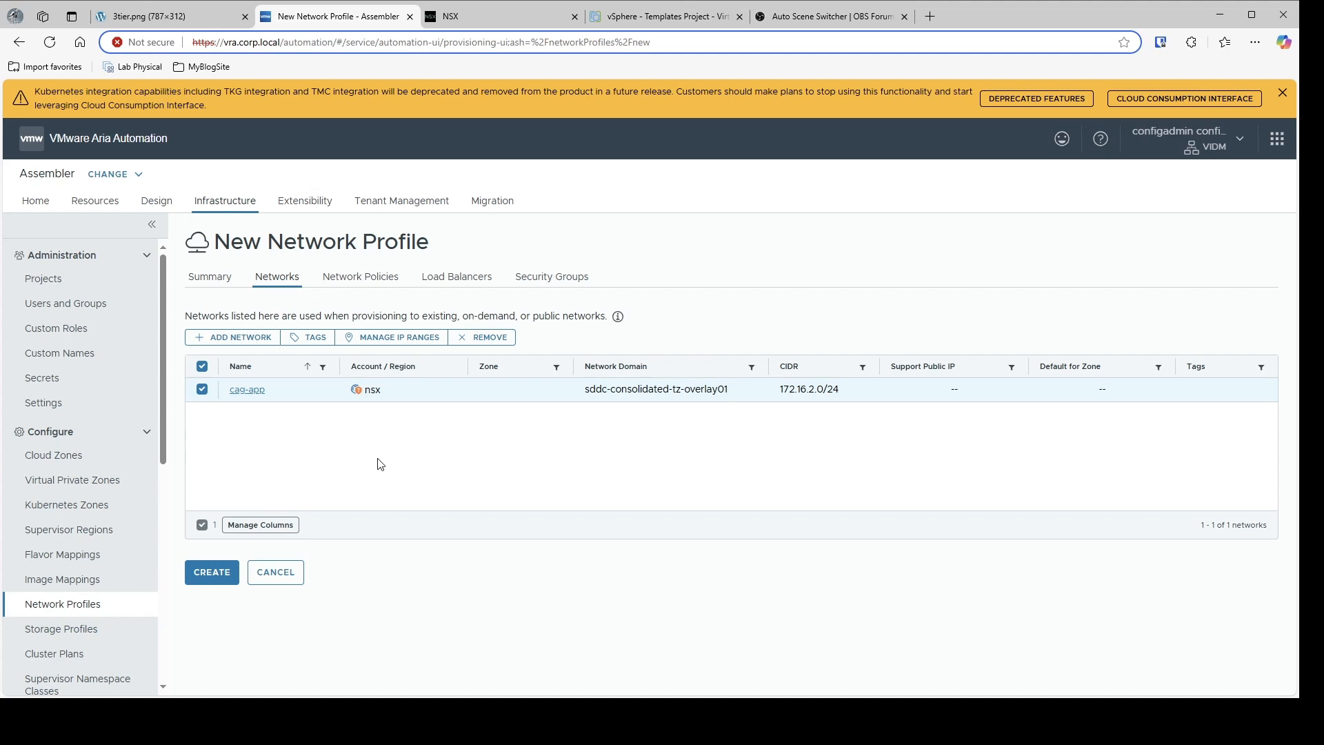
click(405, 338)
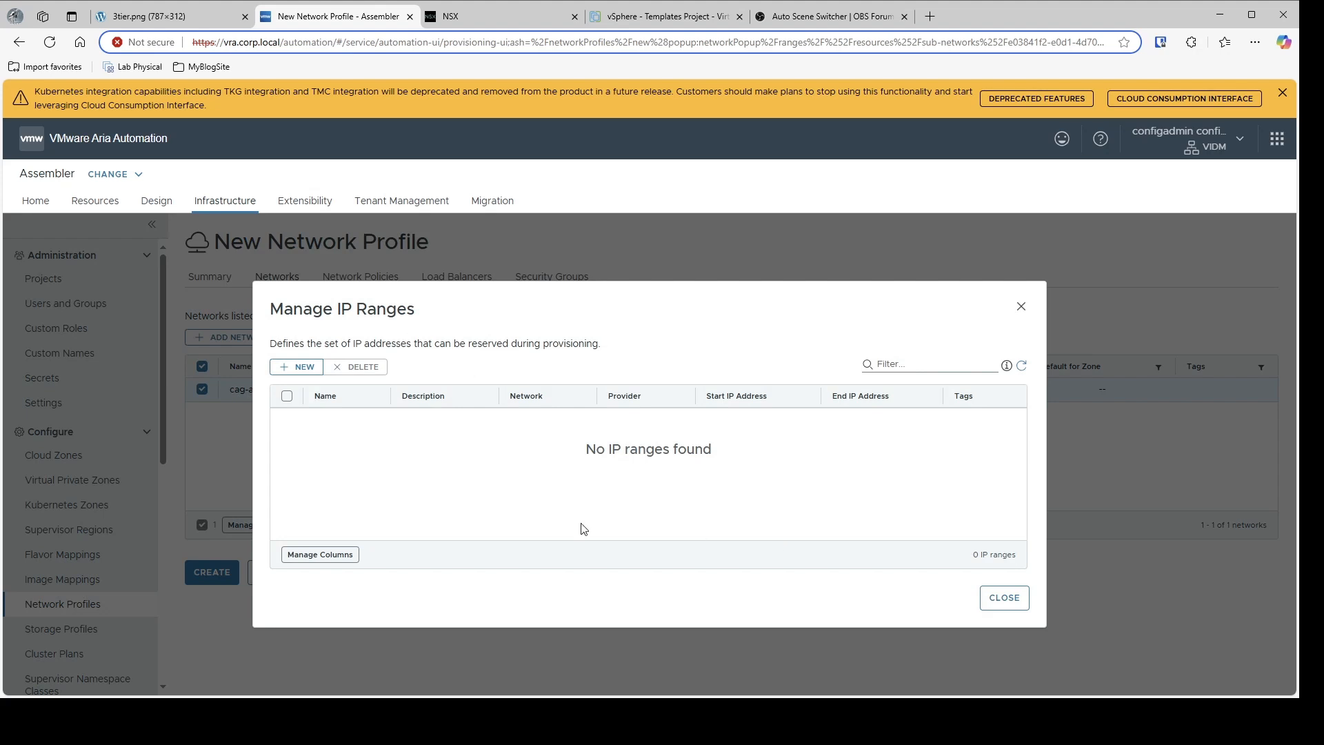
click(297, 369)
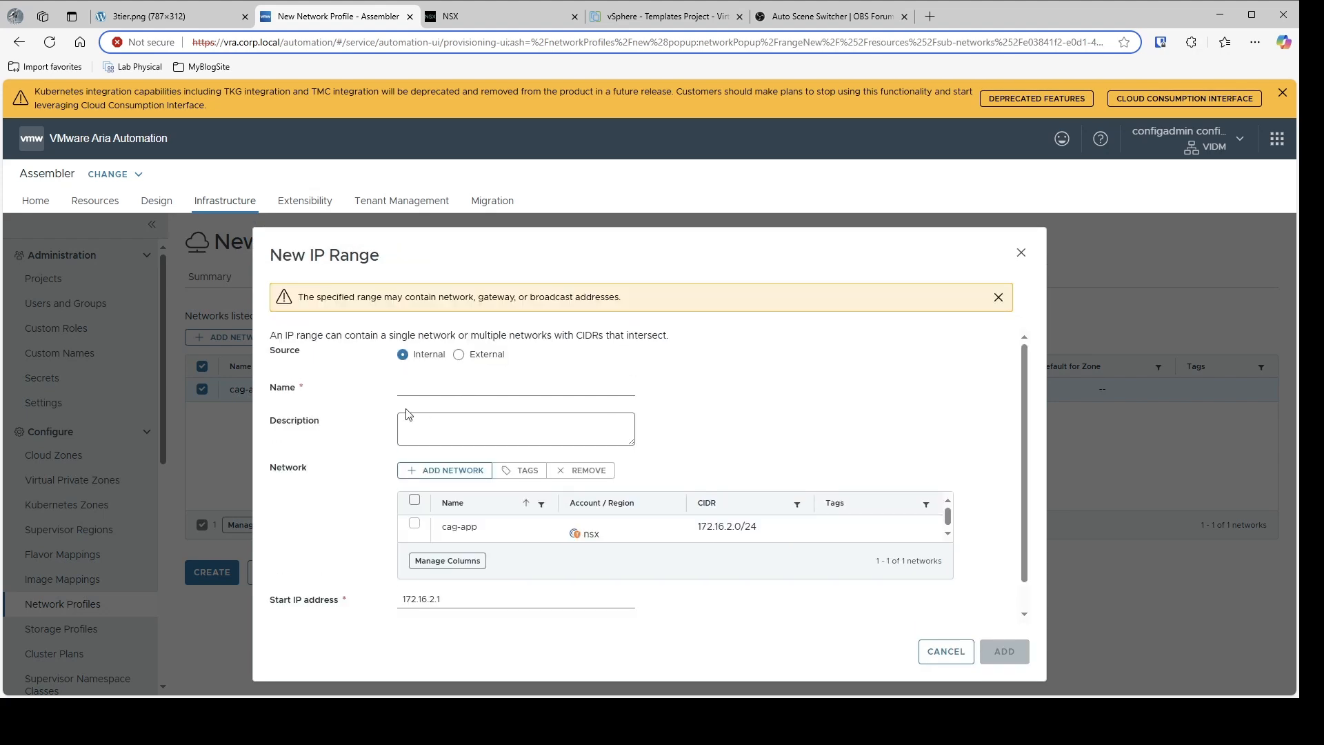
click(412, 390)
text(cag-app)
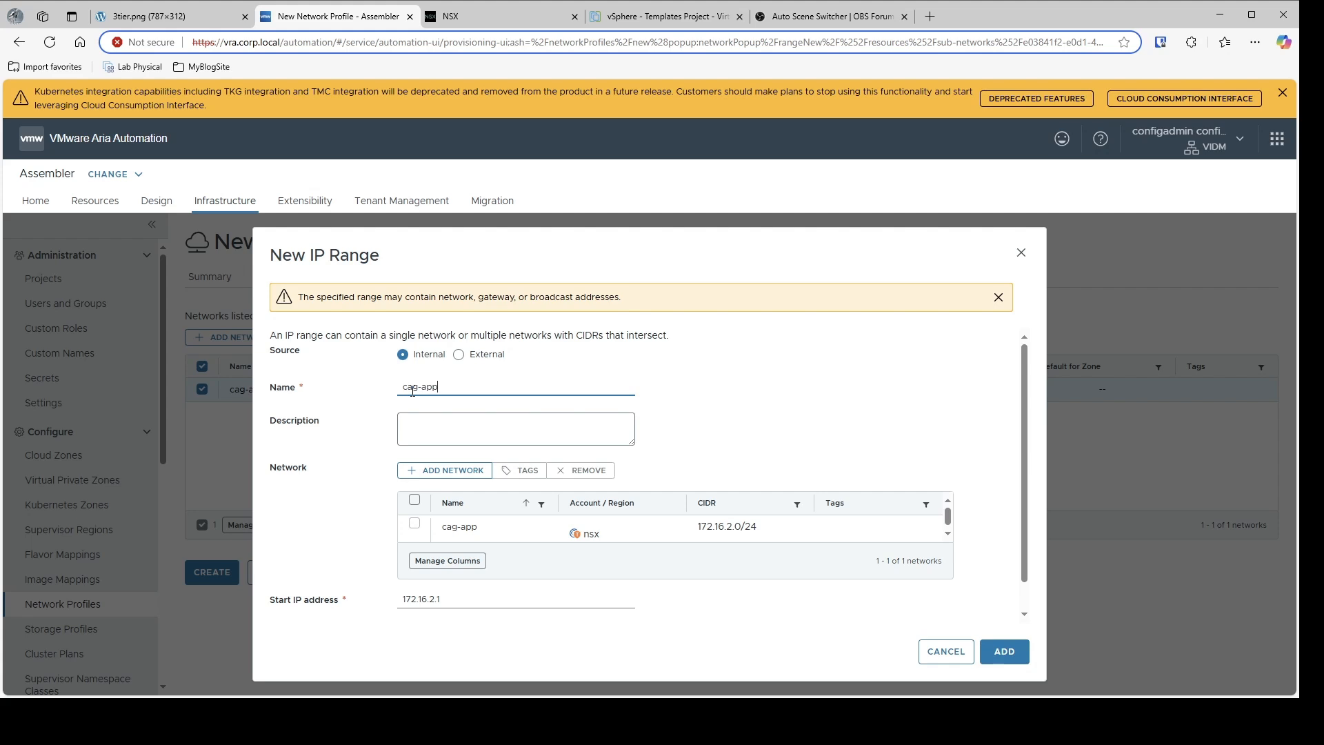
text(-network)
click(416, 528)
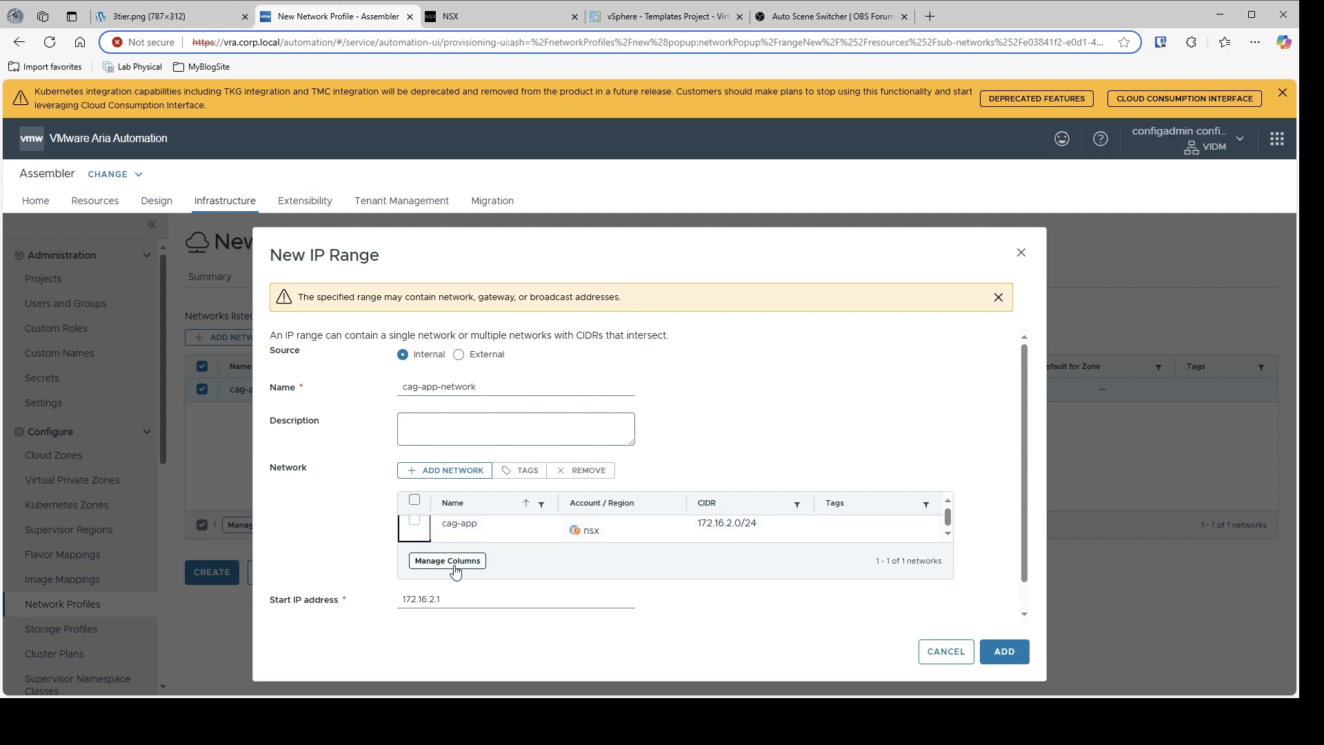
- Set the range's start IP address to 172.16.2.2, add the range, and create the network profile
click(470, 596)
key(BackSpace)
text(2)
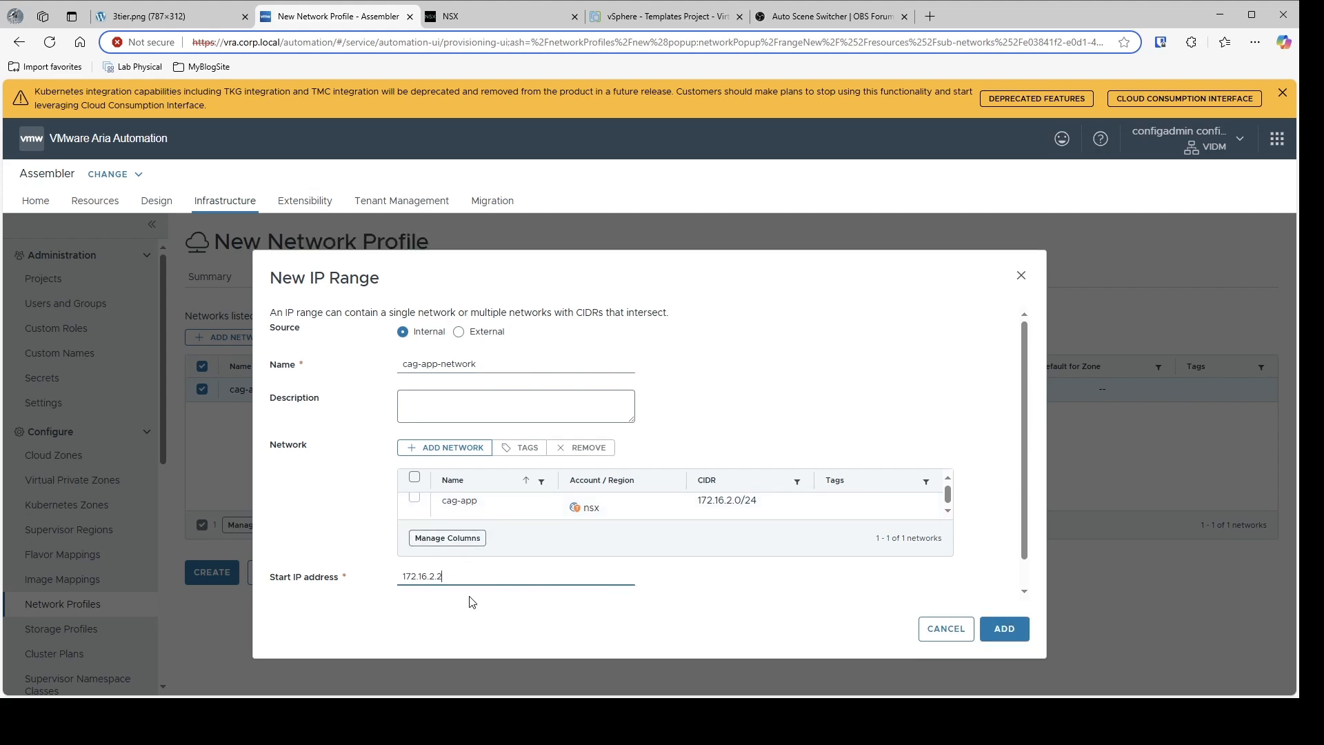
scroll(470, 602, down, 1)
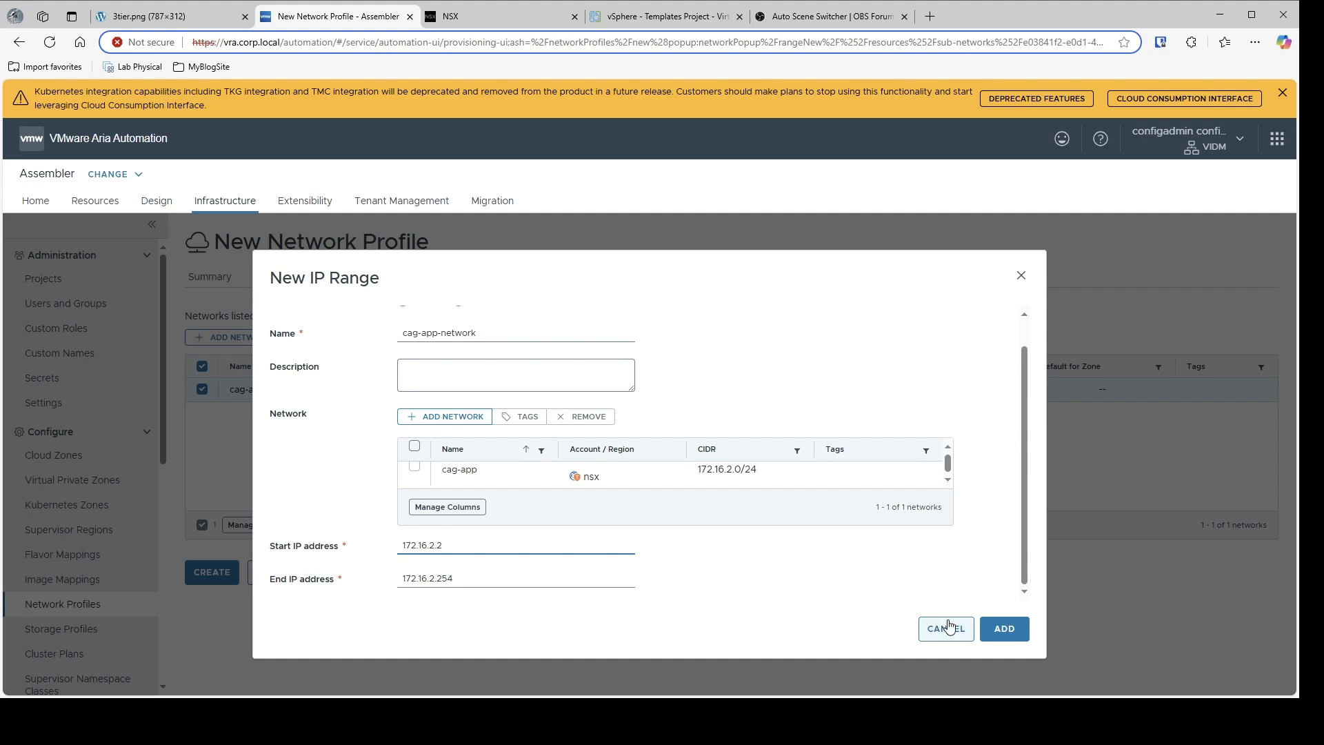
click(1004, 629)
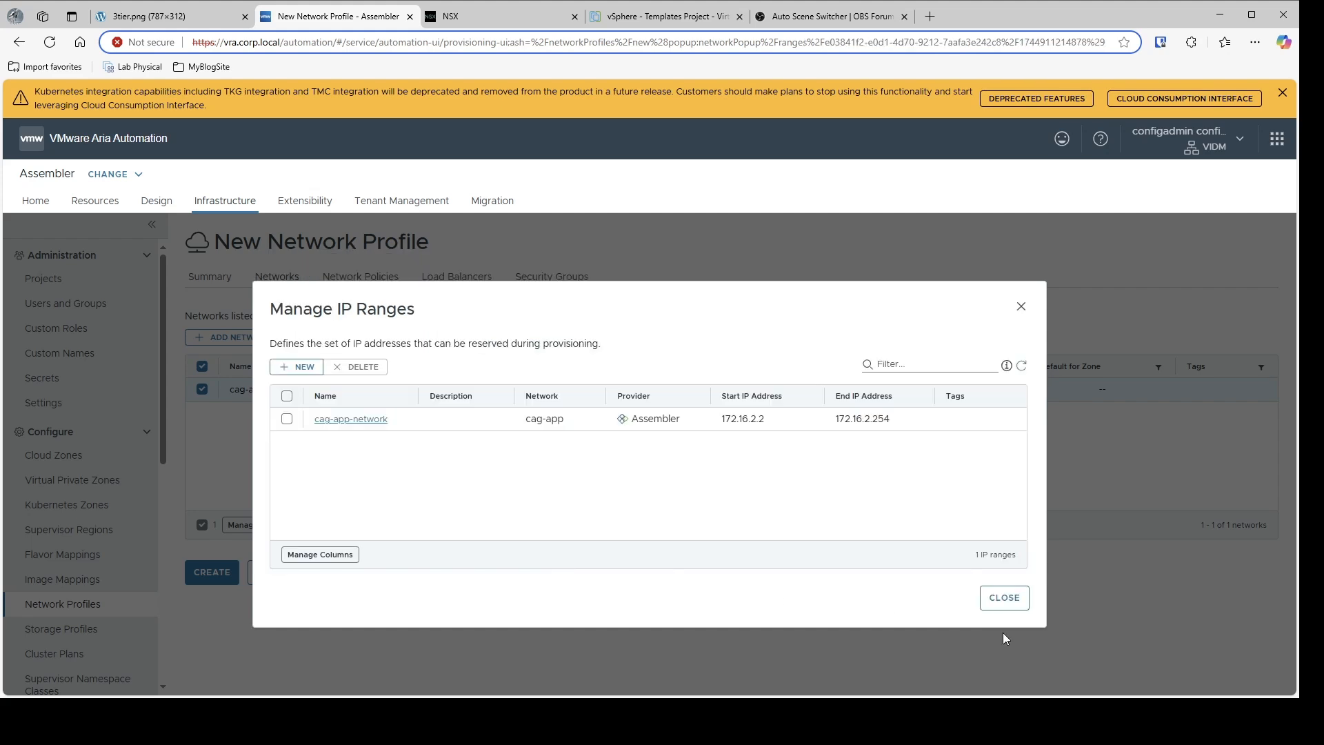
click(997, 600)
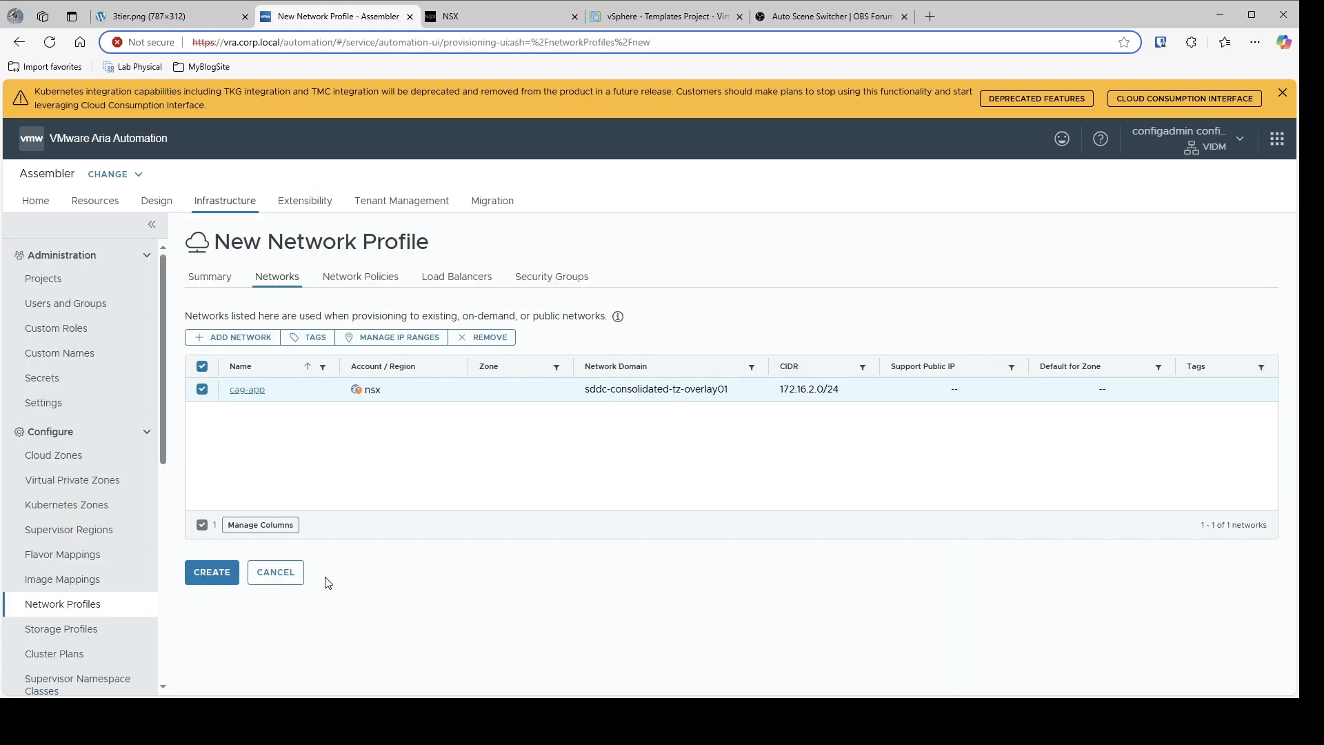
click(208, 575)
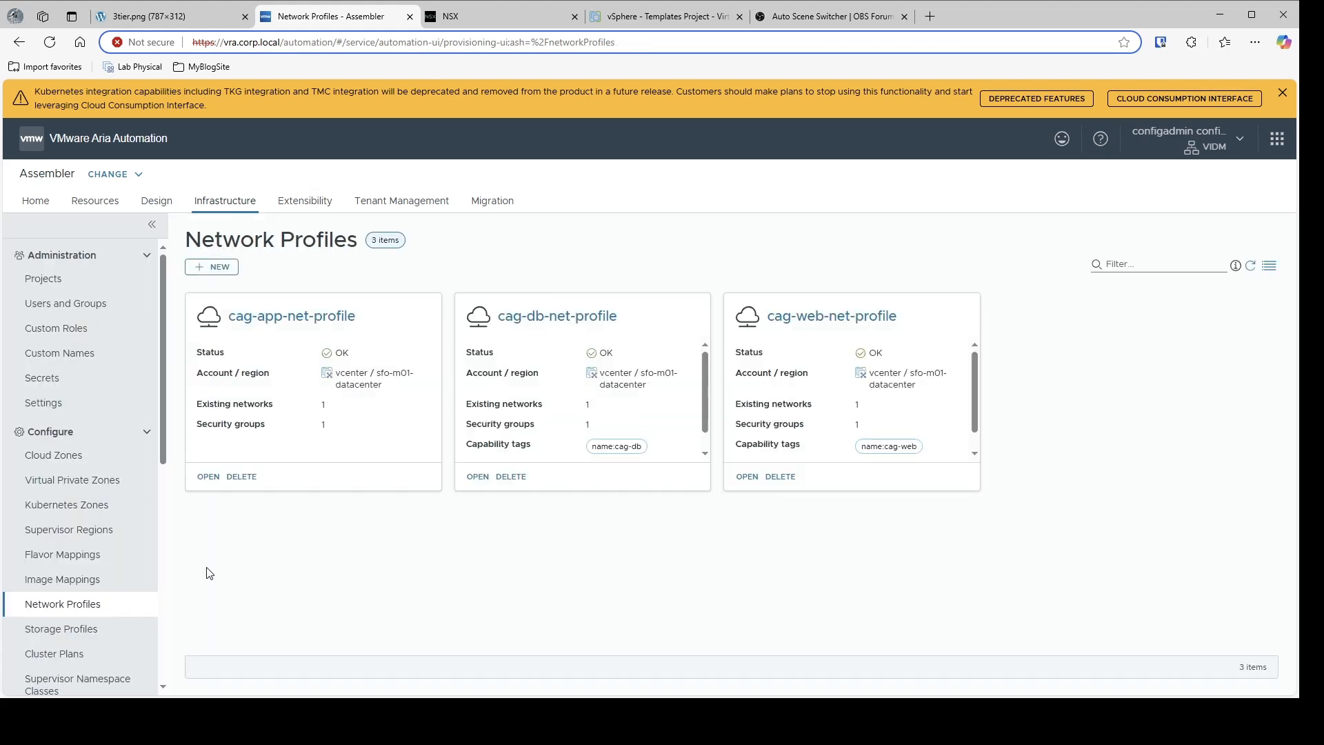
- Reopen cag-app-net-profile, assign it the capability tag name:cag-app, and save the profile
click(202, 478)
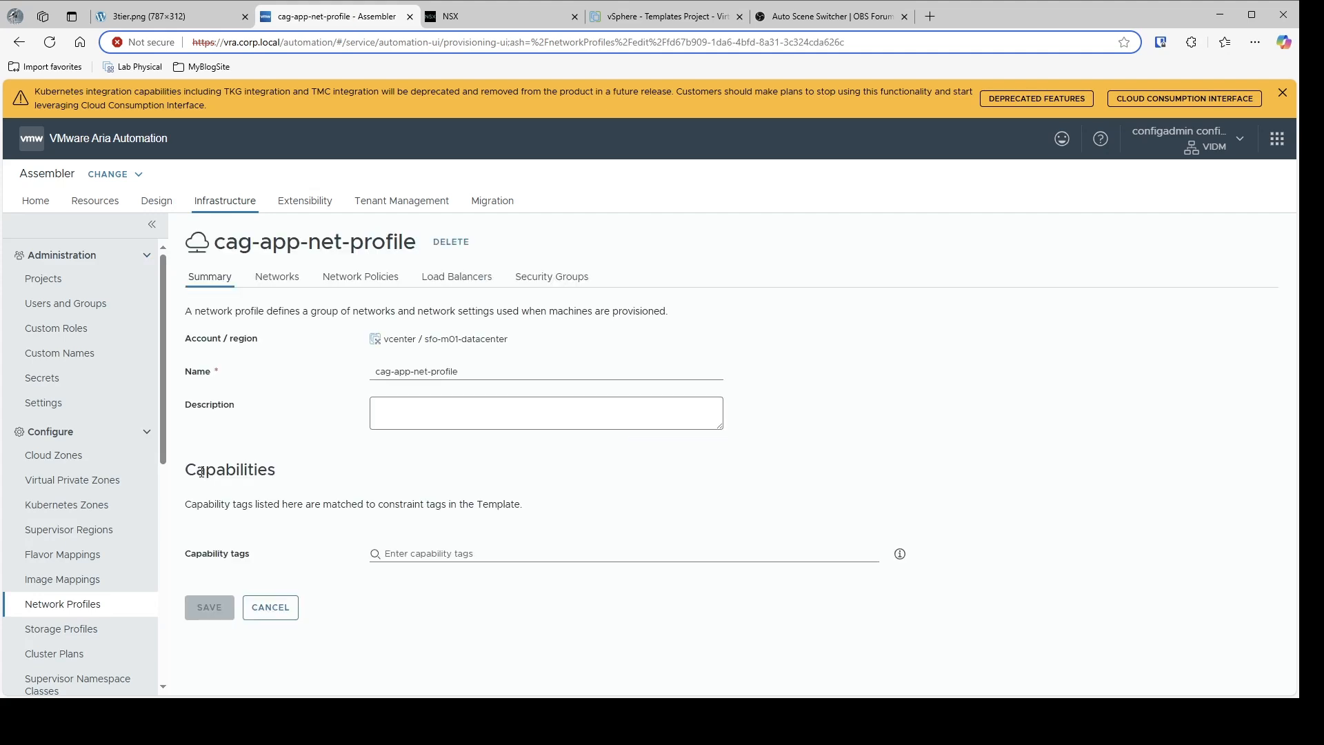
click(419, 554)
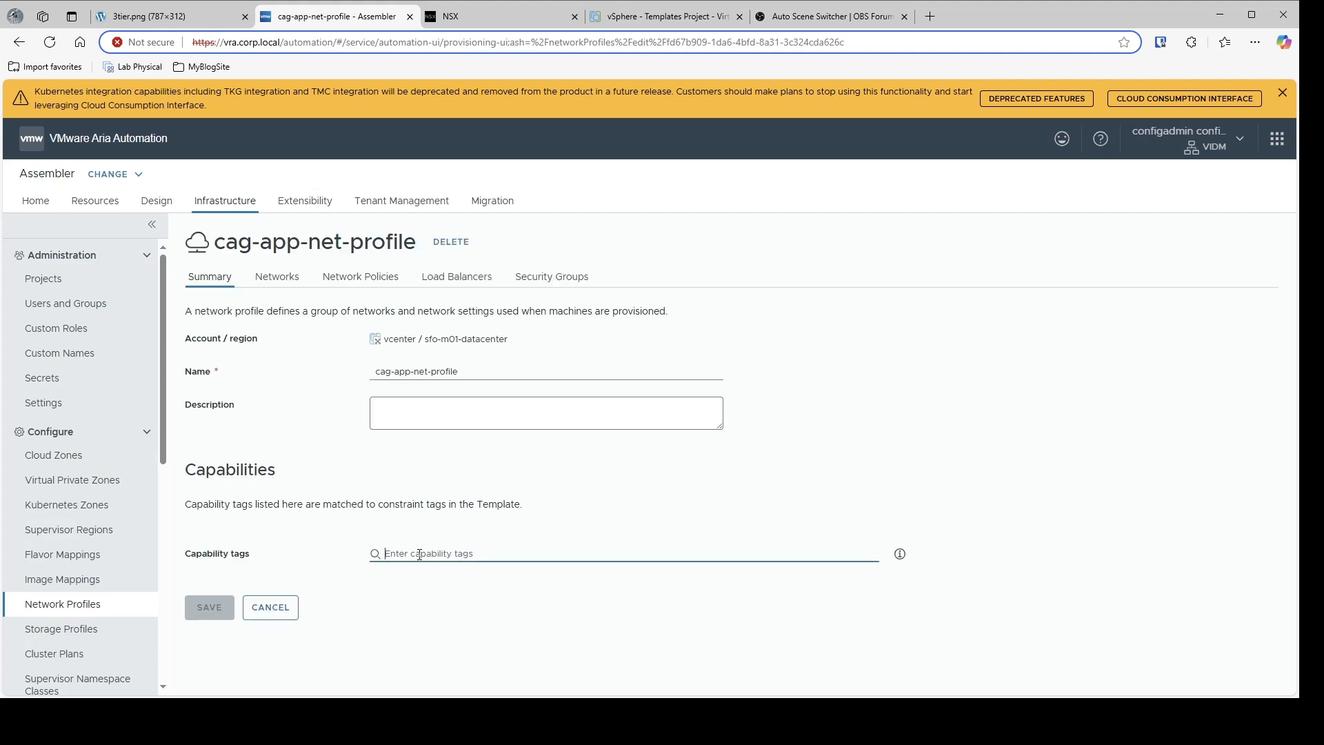
text(cag-app)
click(411, 583)
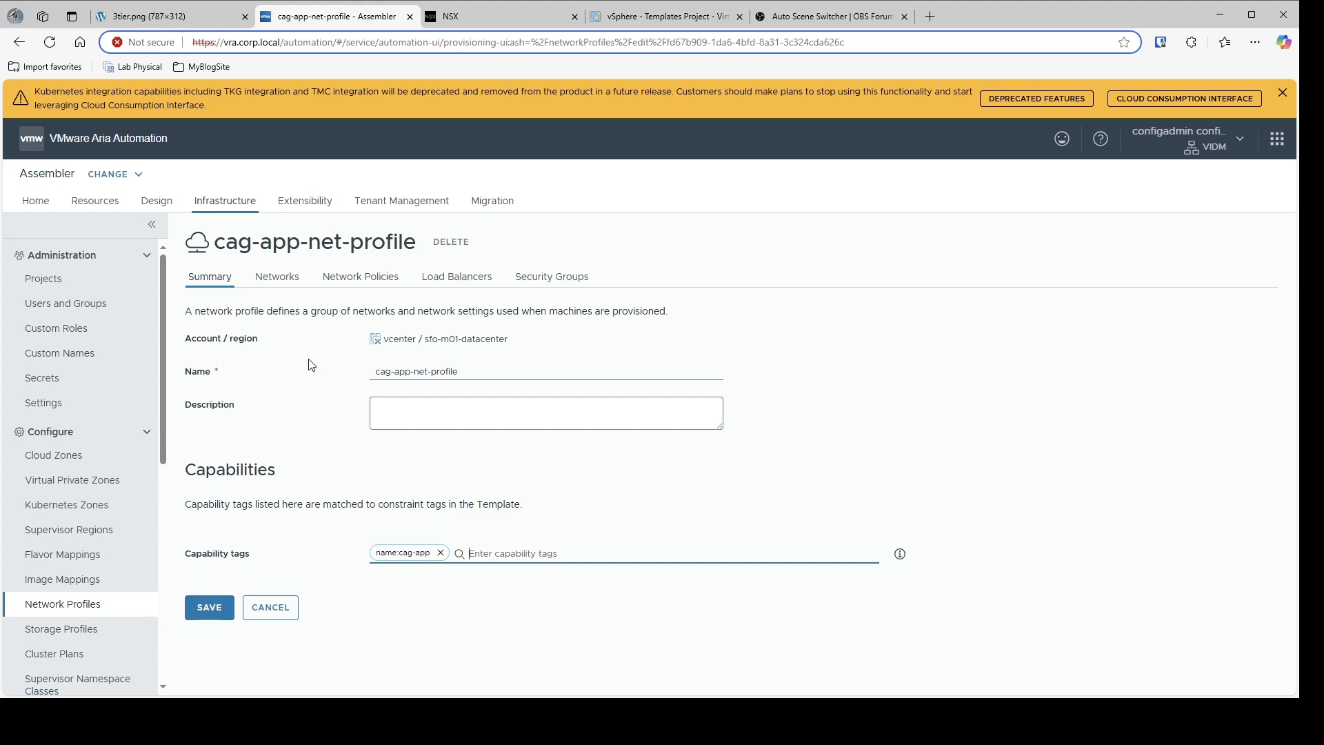
click(275, 278)
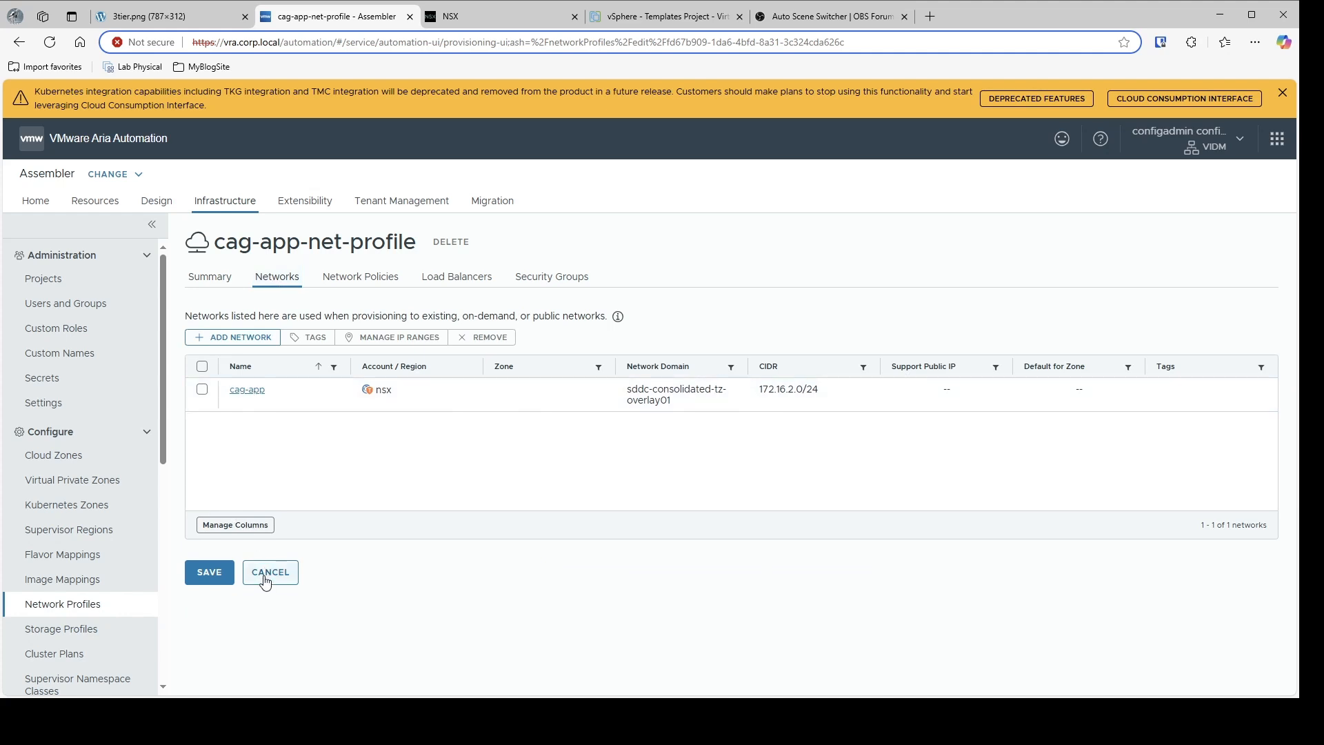
click(208, 572)
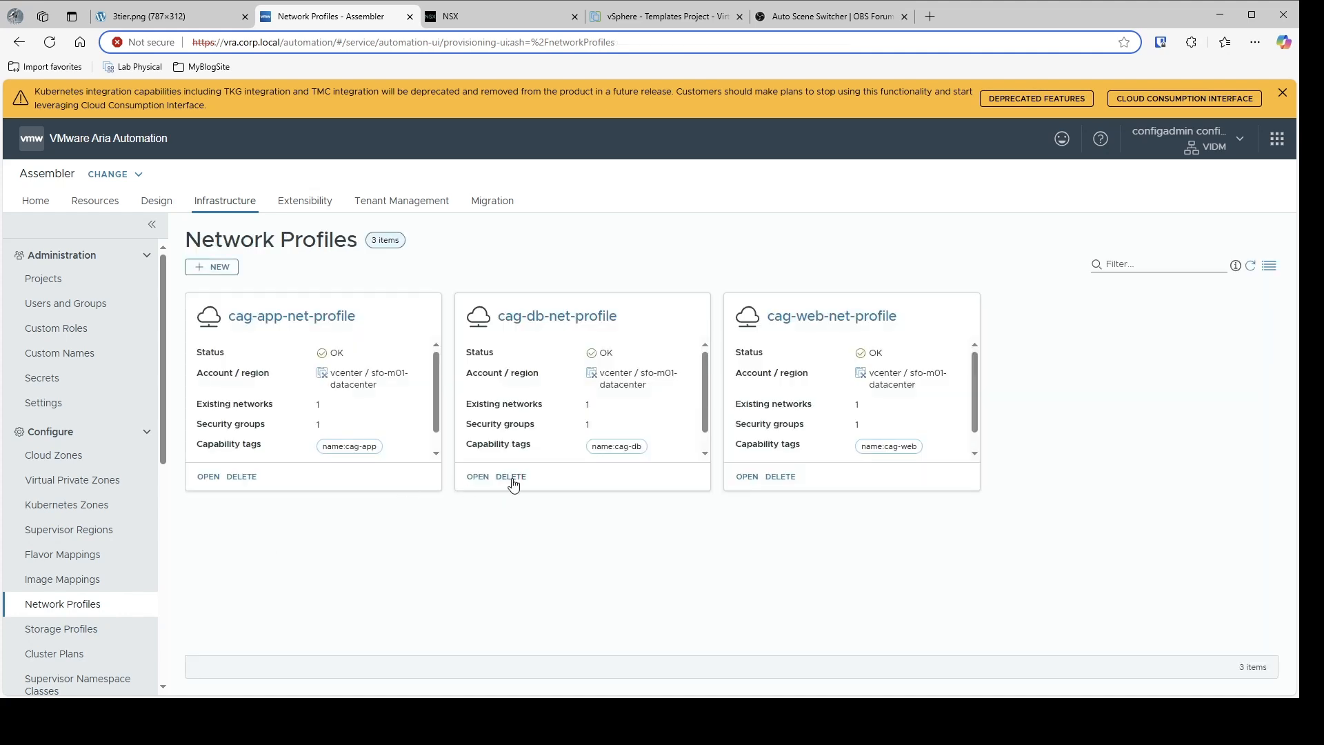
- Review the capability tag and assigned network of cag-db-net-profile, leaving it without making changes
click(478, 477)
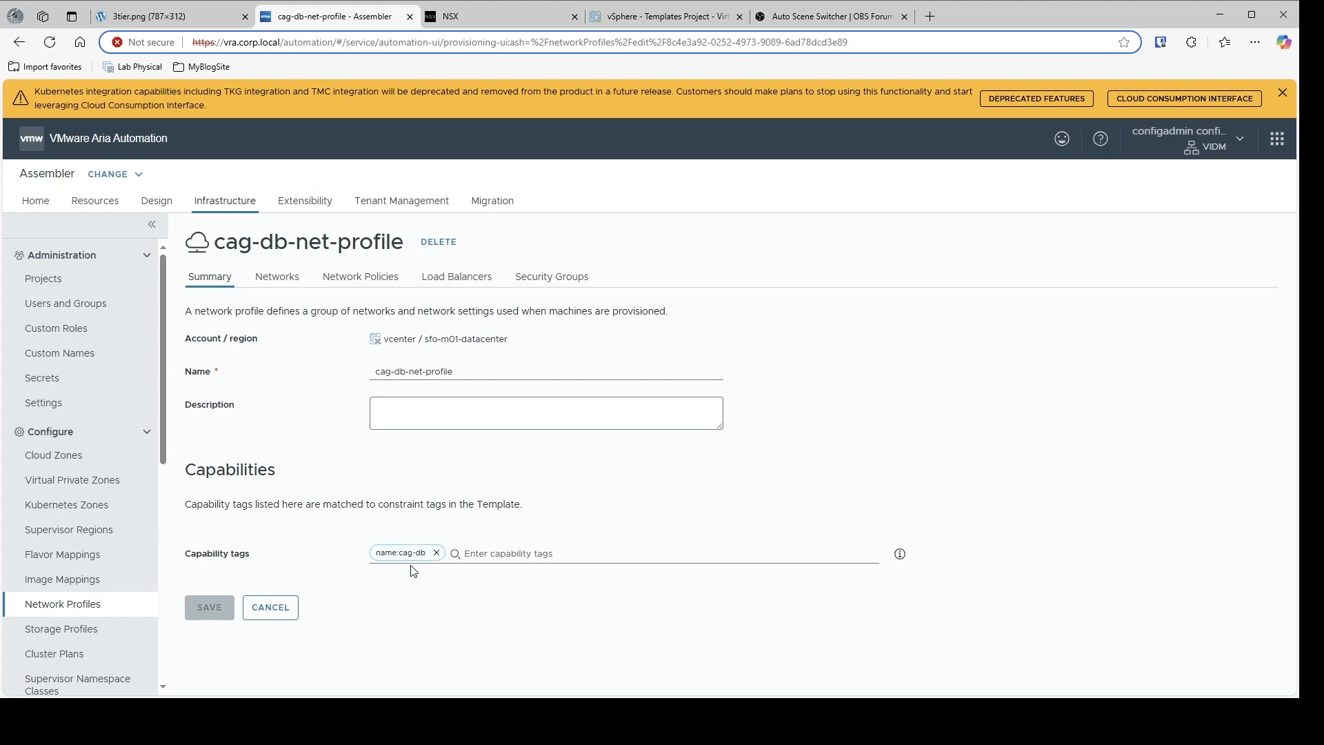
click(271, 284)
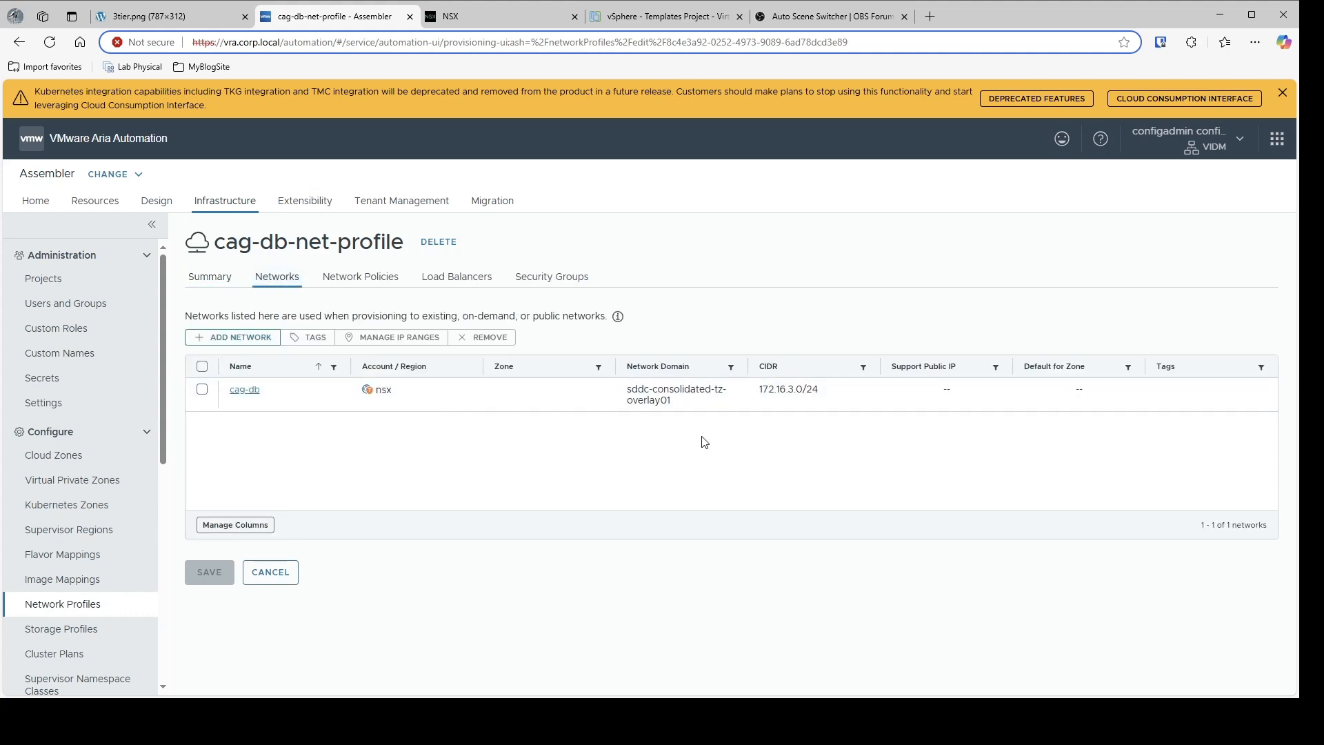
click(270, 573)
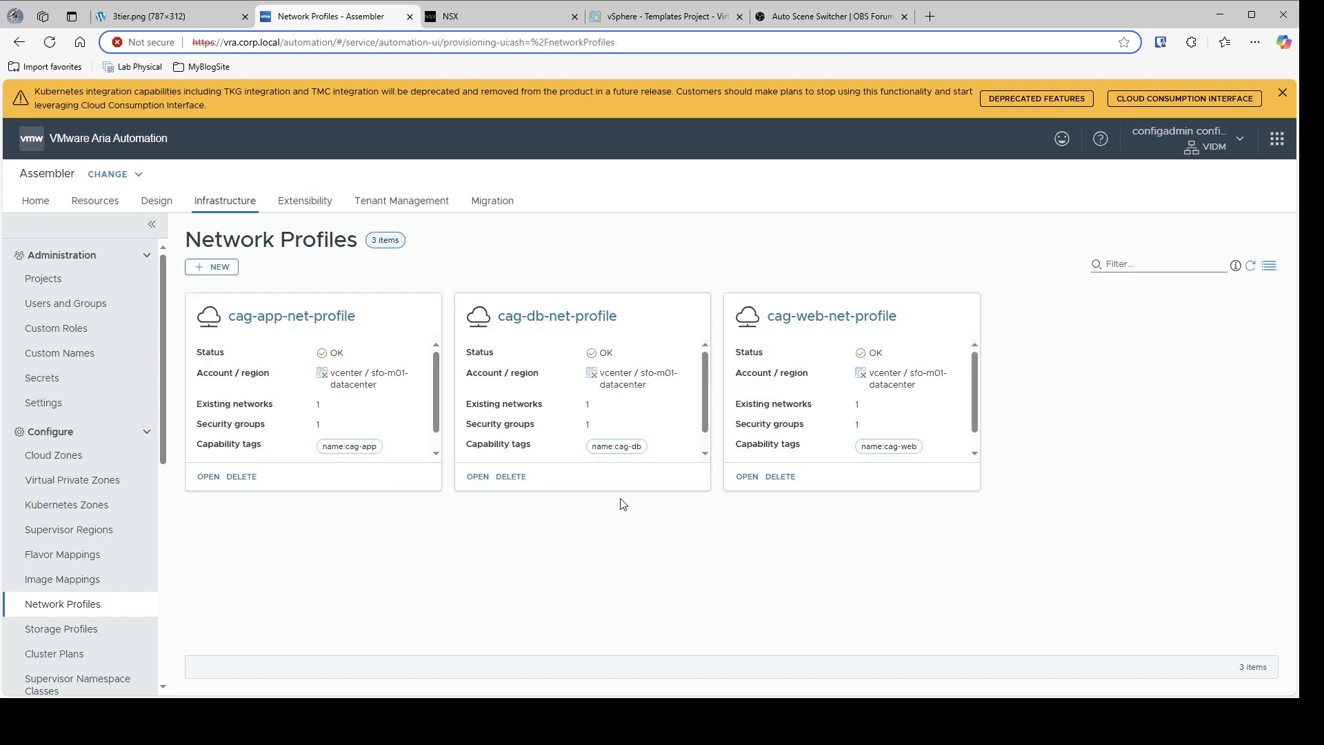
- Review the capability tag and assigned network of cag-web-net-profile, leaving it without making changes
click(750, 478)
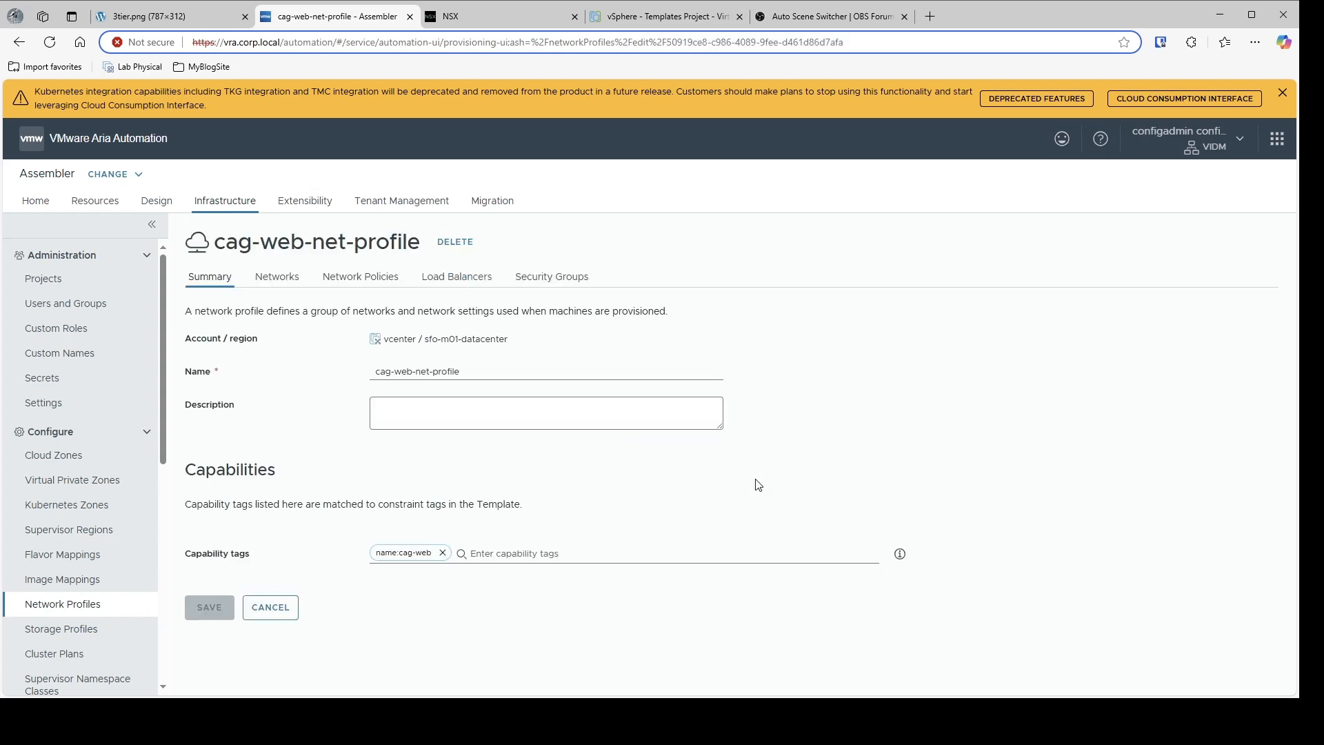
click(276, 276)
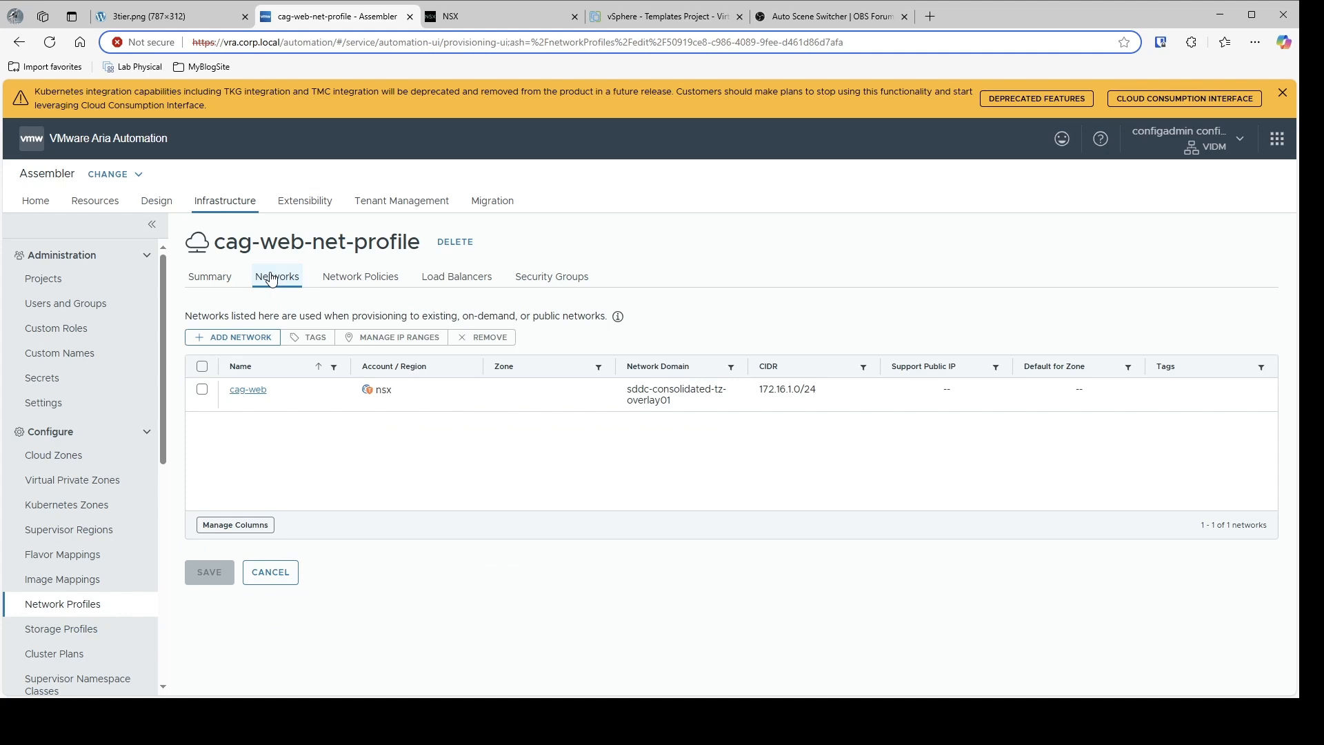
click(218, 277)
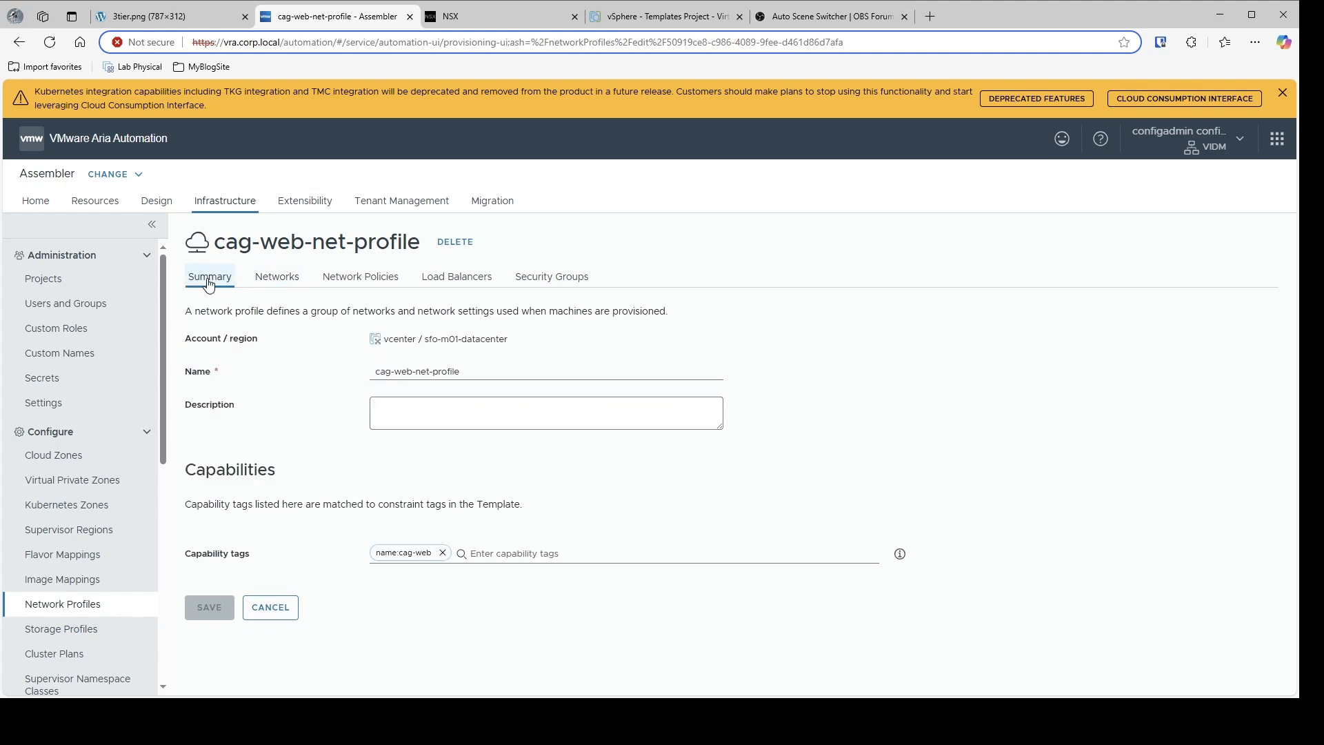
click(289, 290)
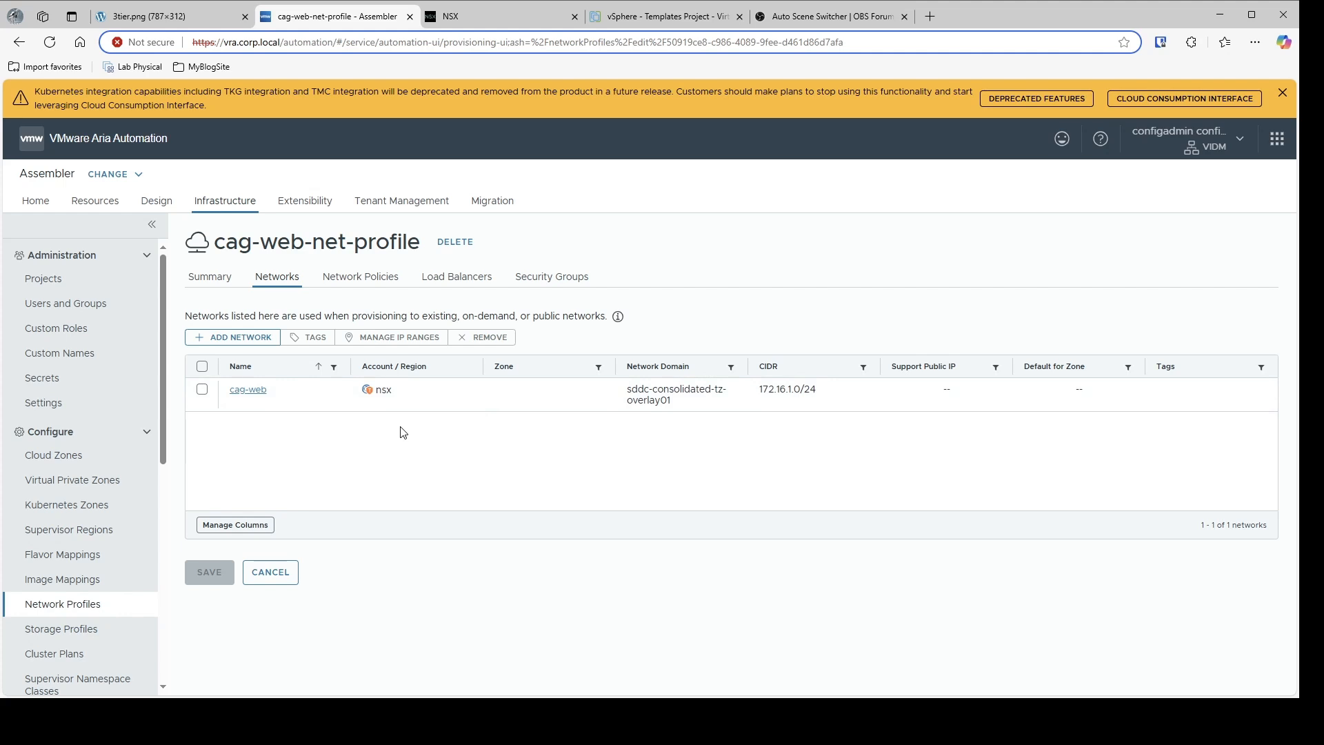
click(269, 572)
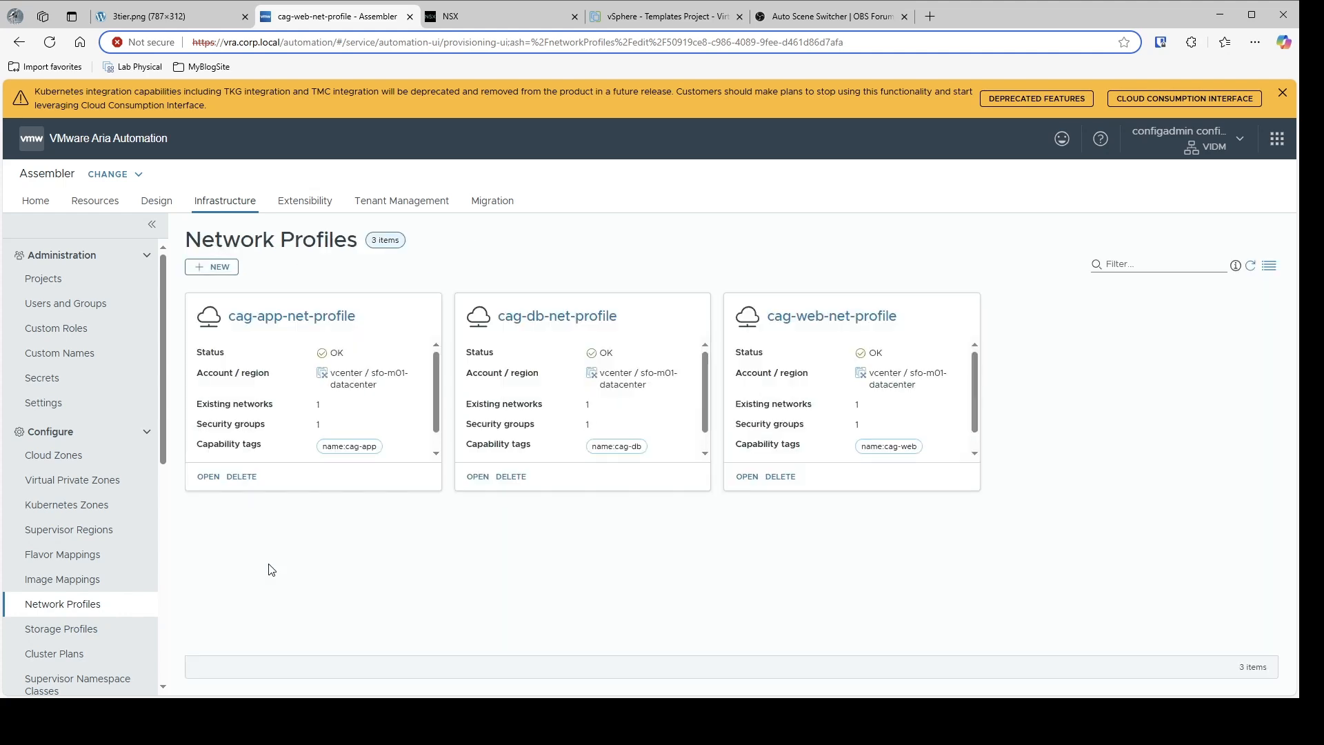
- Check the summary and assigned network of cag-app-net-profile, leaving the profile without making changes
click(208, 477)
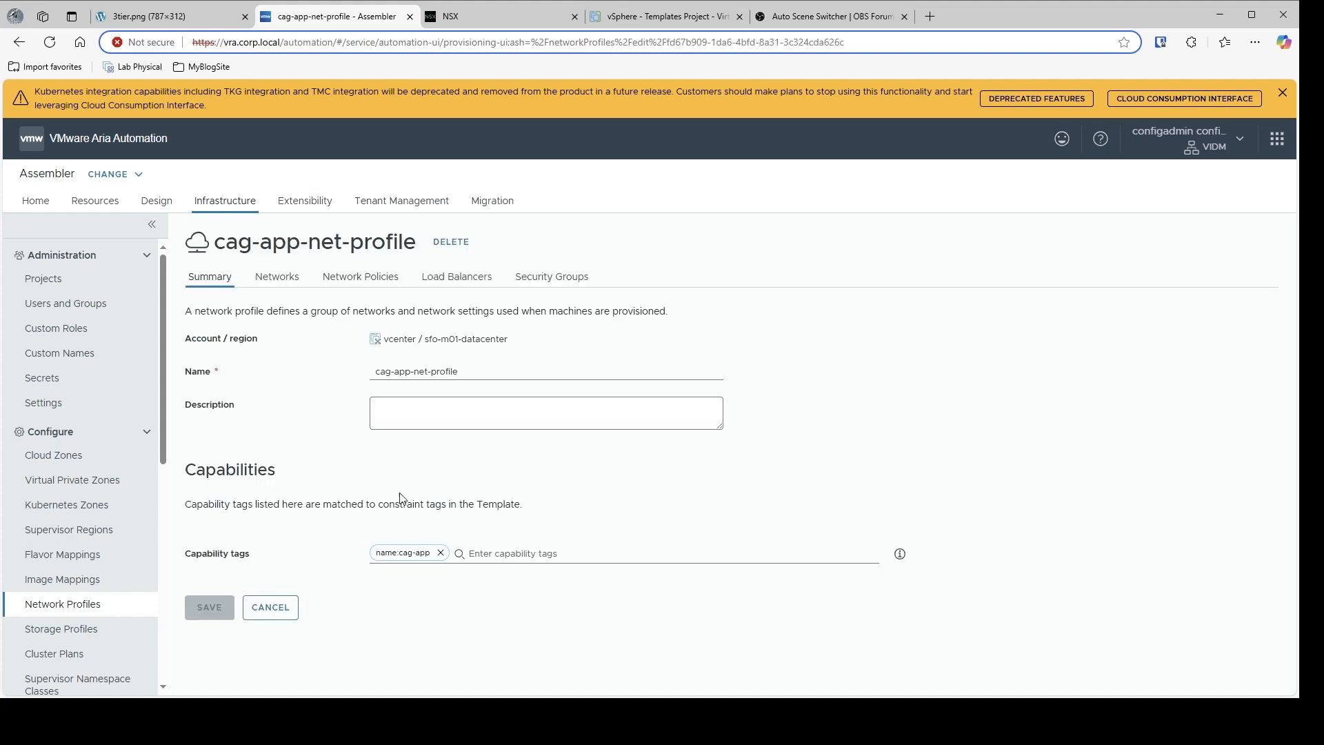
click(278, 278)
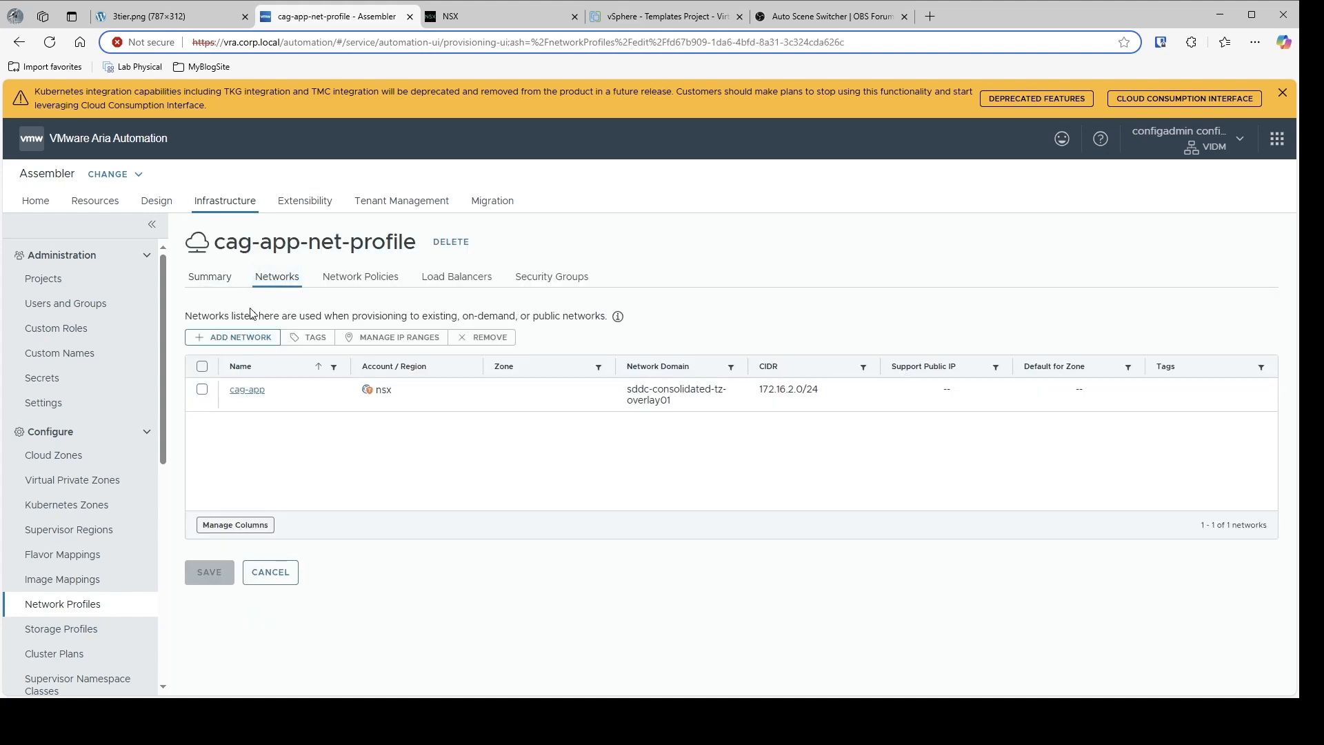
click(274, 580)
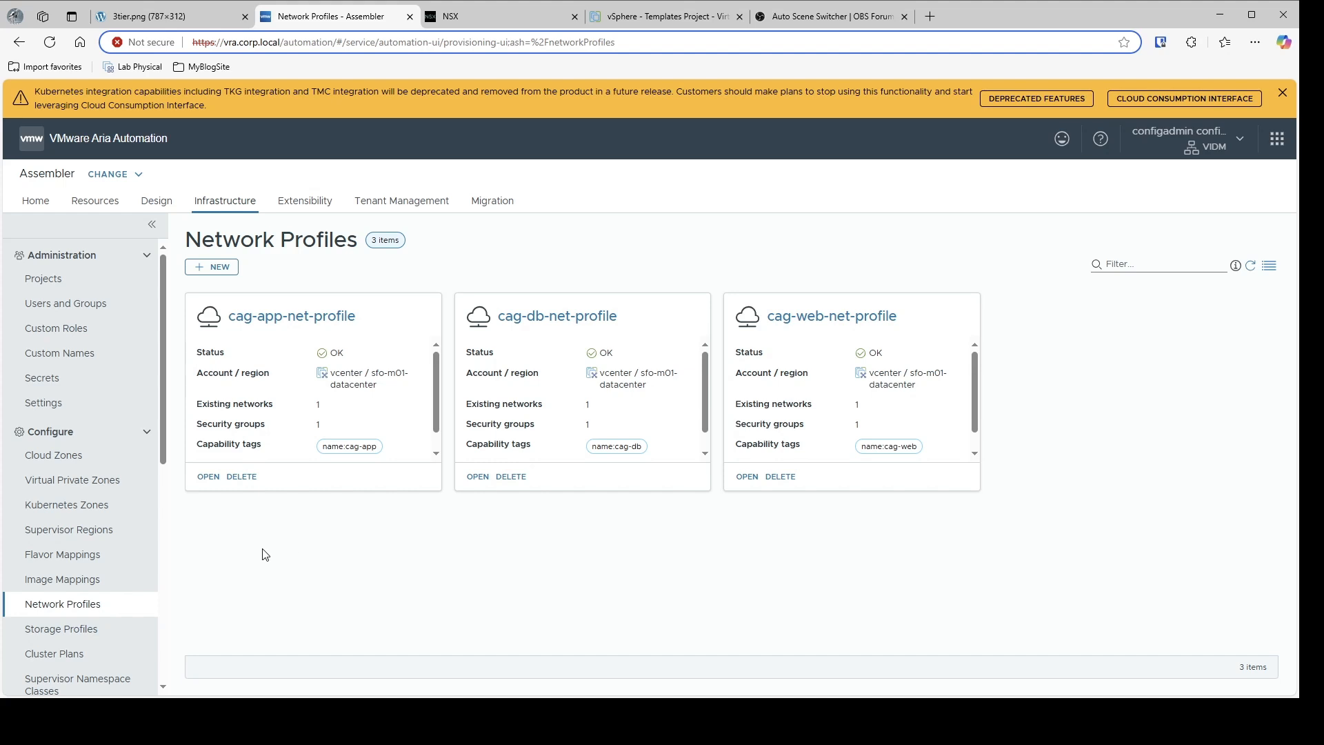
- Go to the security groups among the infrastructure resources and add the tag name:cag-app to the cag-app group
scroll(103, 518, down, 2)
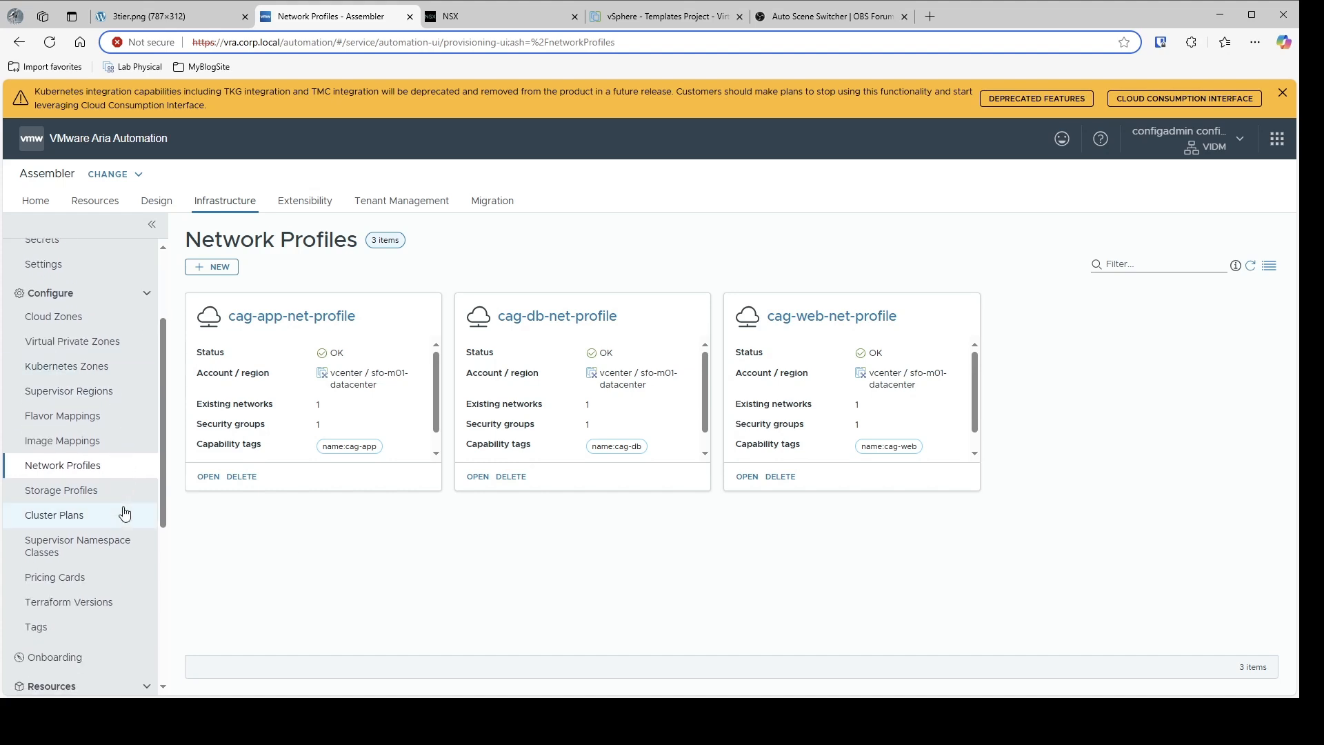
scroll(57, 433, up, 1)
scroll(57, 433, up, 1)
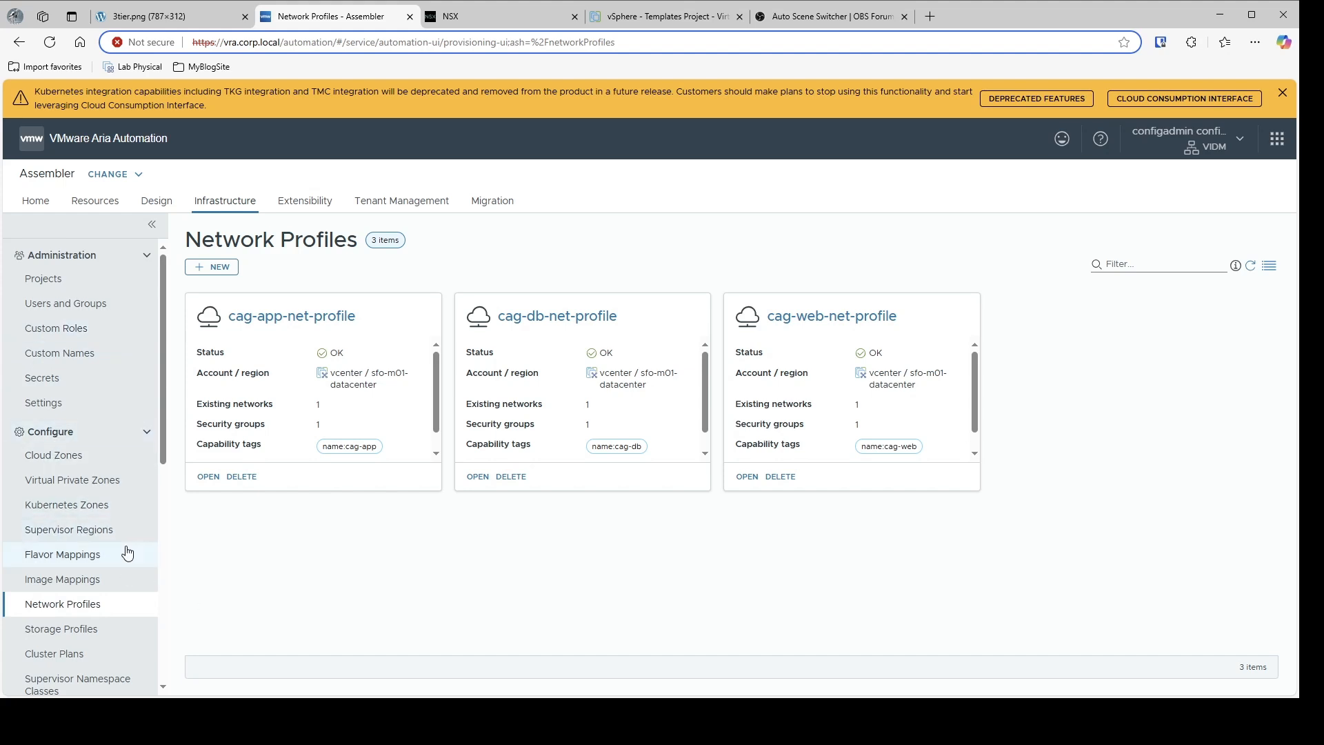
scroll(93, 507, down, 3)
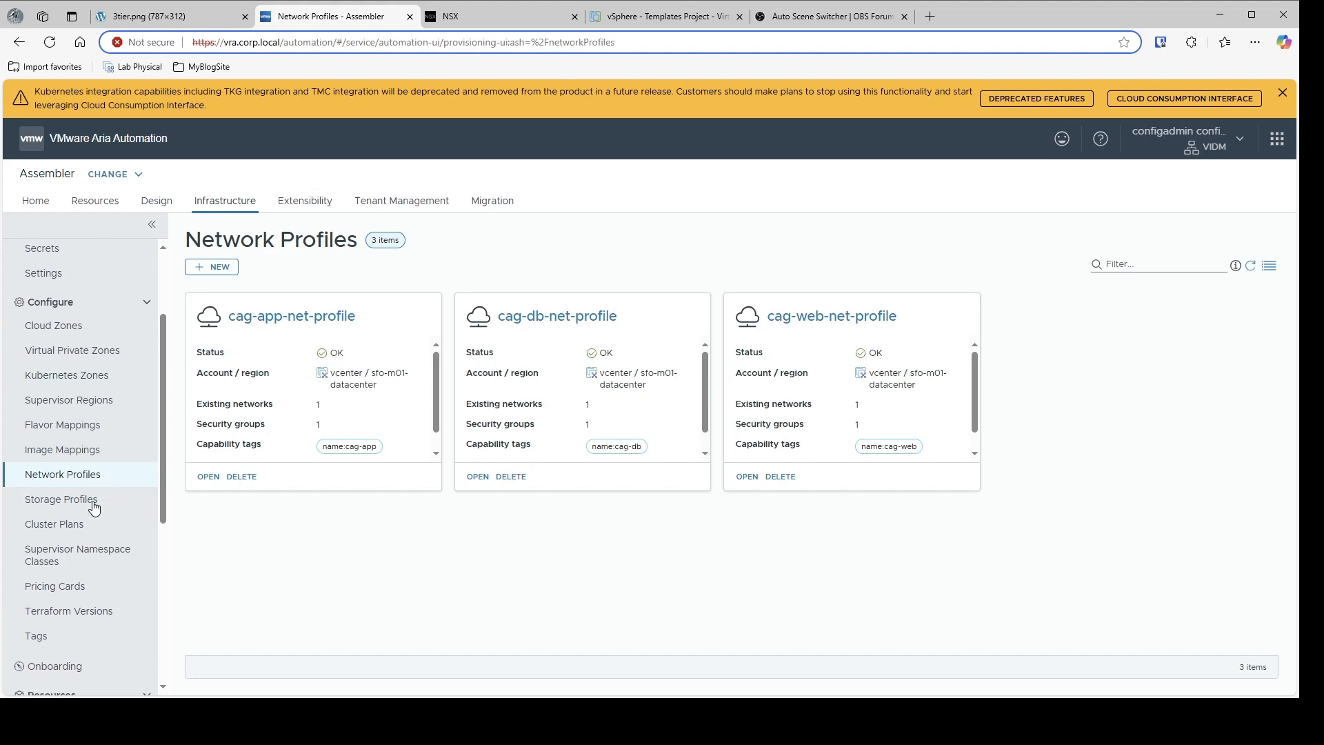
scroll(93, 506, down, 3)
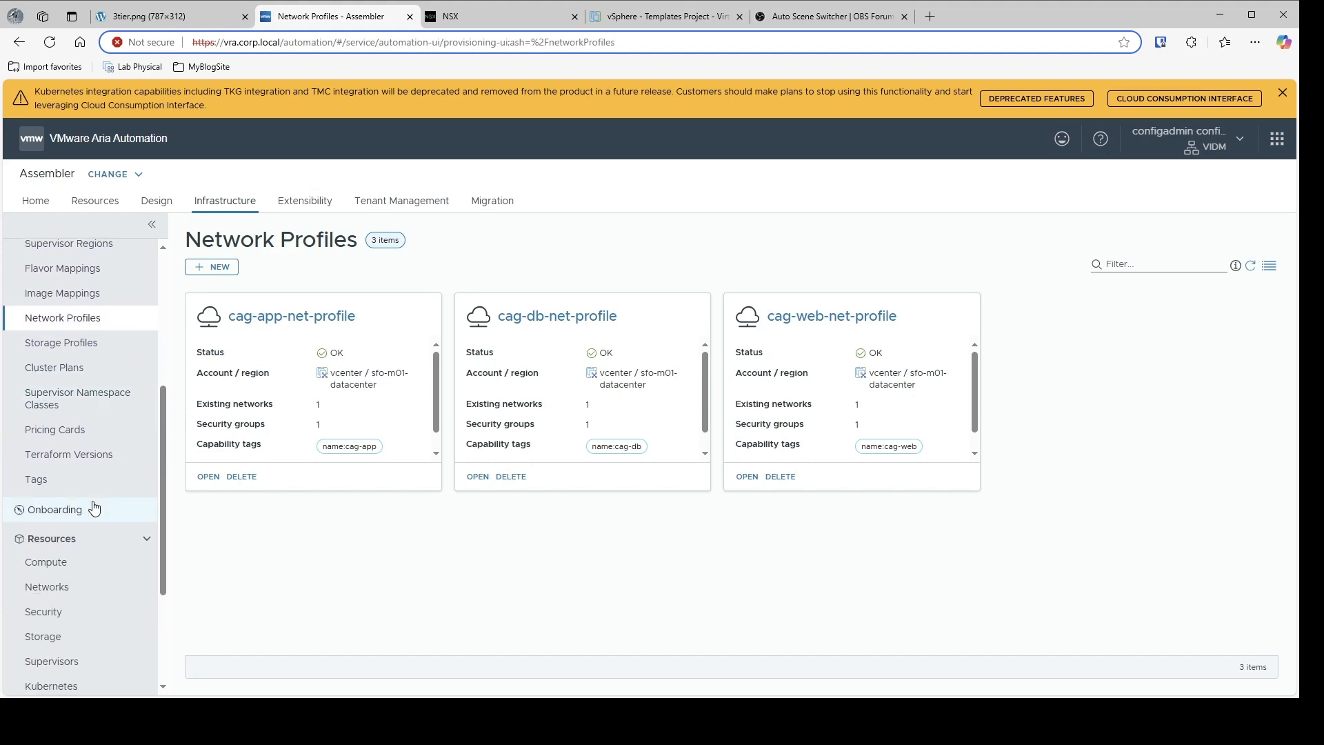
click(41, 613)
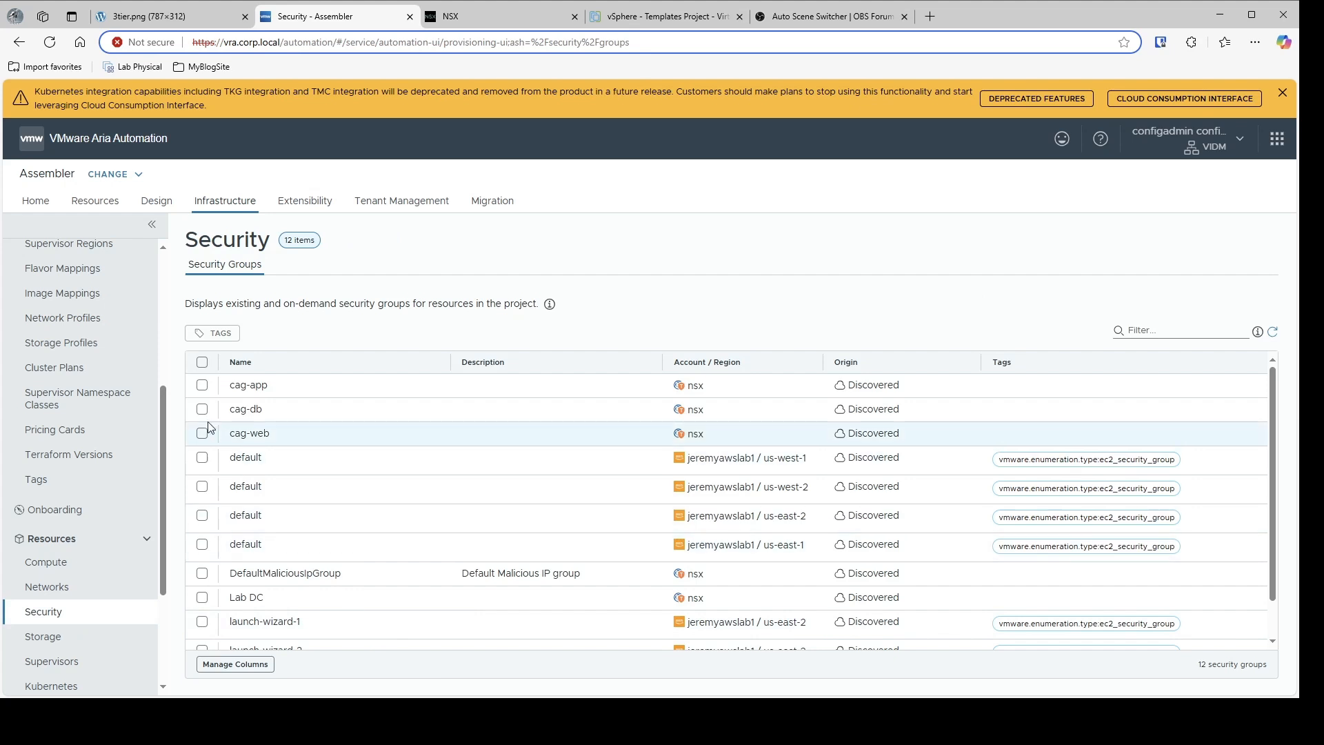
click(202, 385)
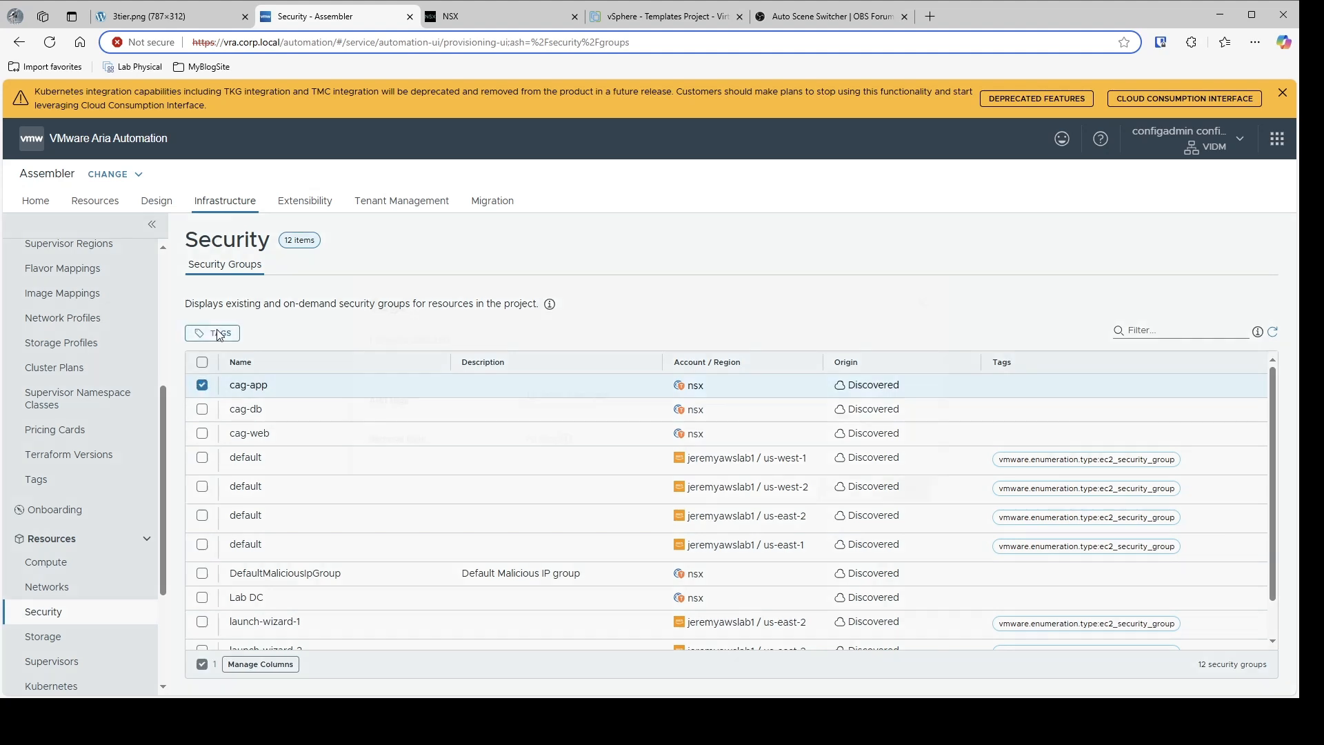
click(215, 333)
click(579, 451)
text(name)
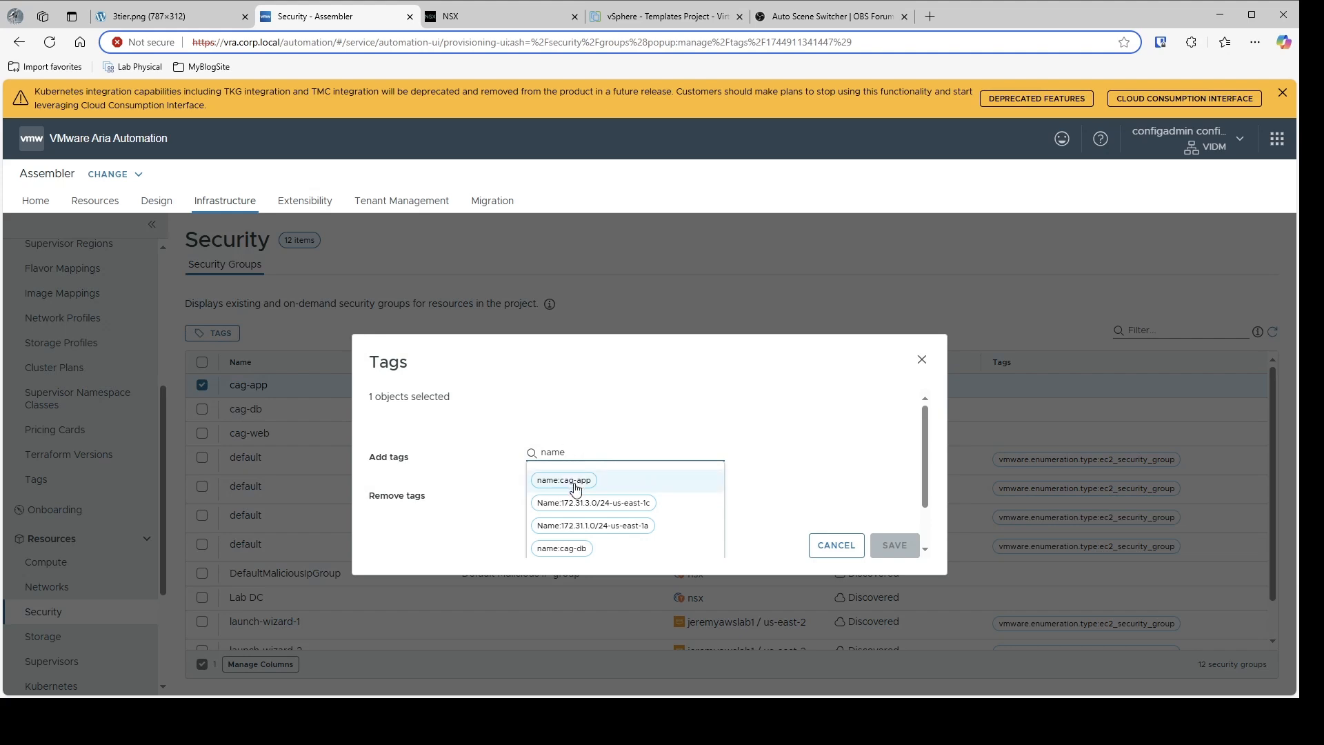
click(567, 481)
click(895, 548)
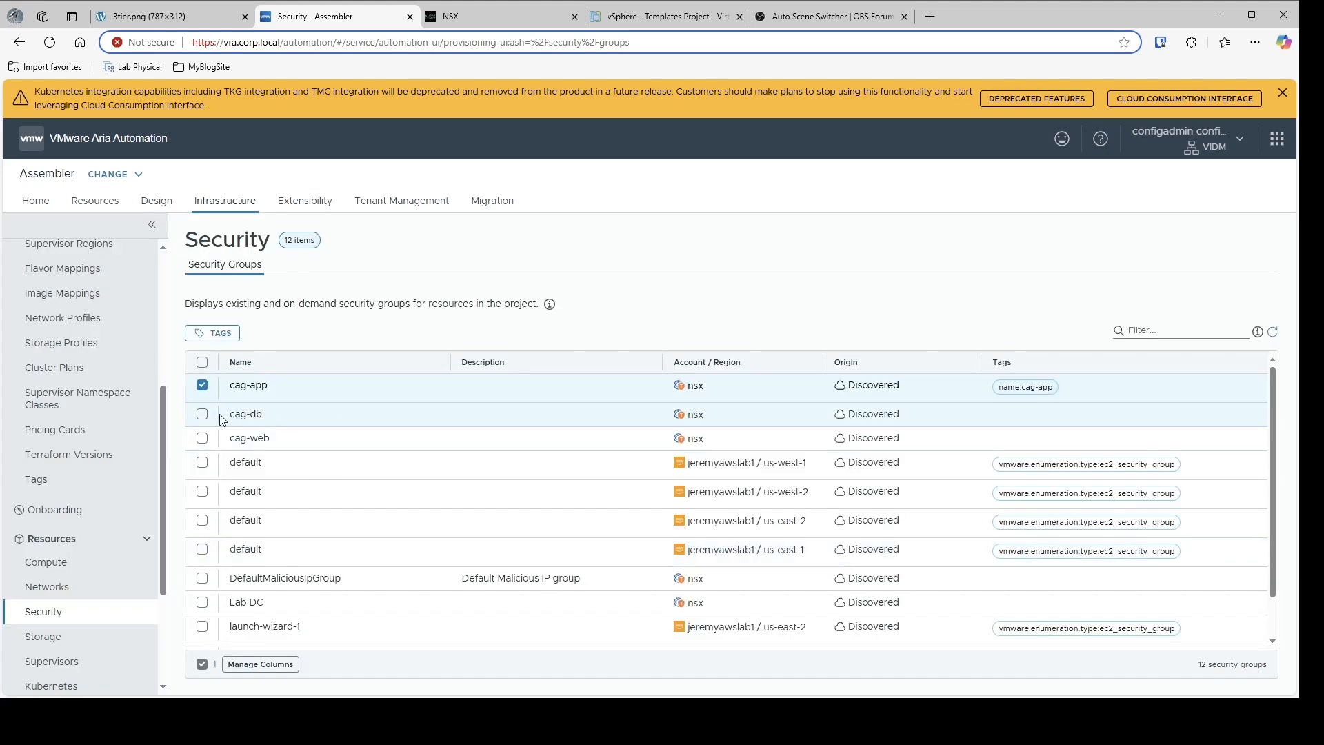
- Add the tag name:cag-db to the cag-db security group only, and save it
click(202, 415)
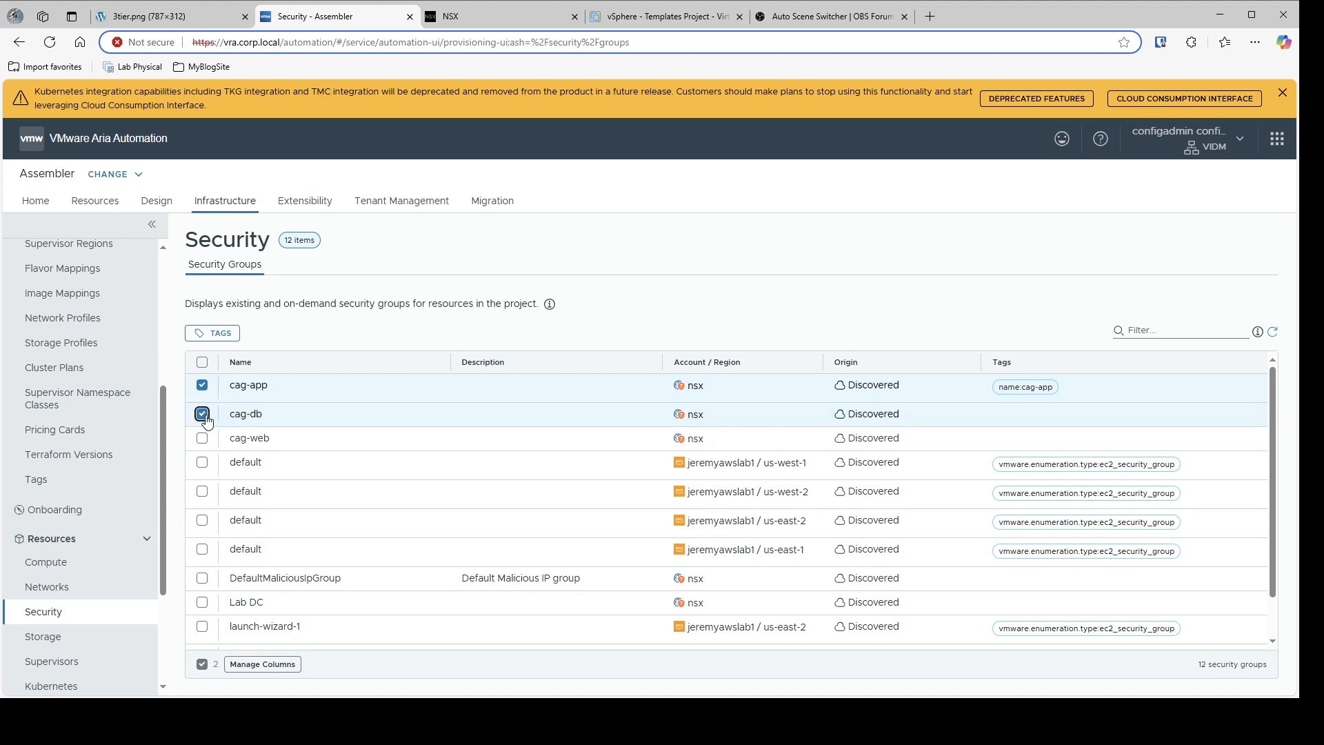
click(200, 388)
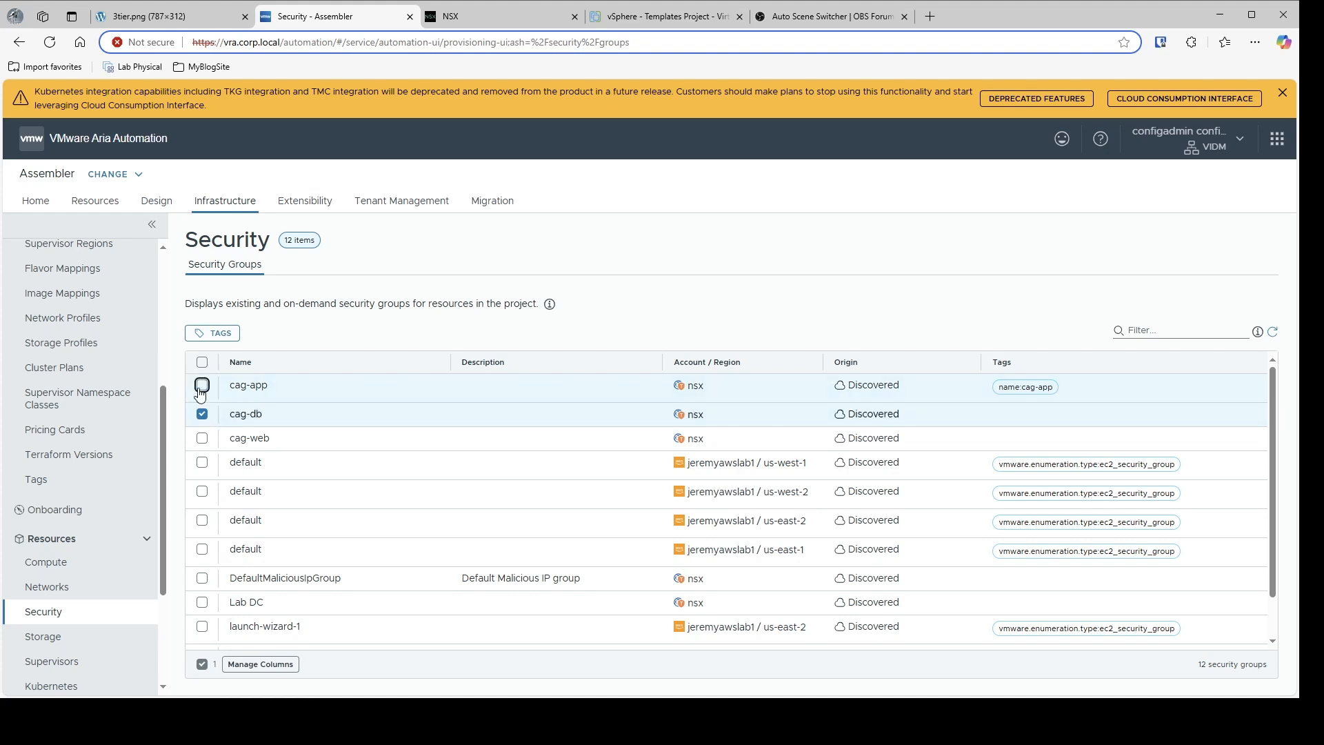
click(212, 333)
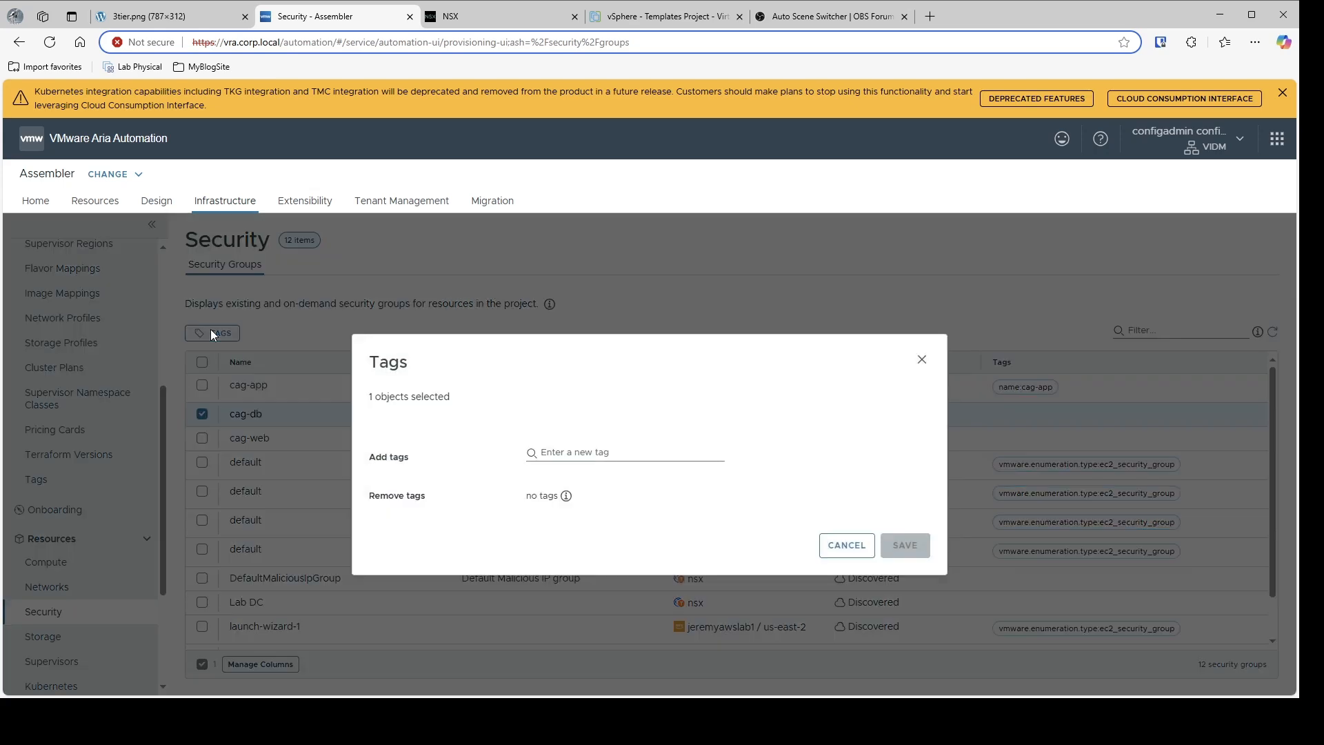
click(558, 451)
text(name:cag-db)
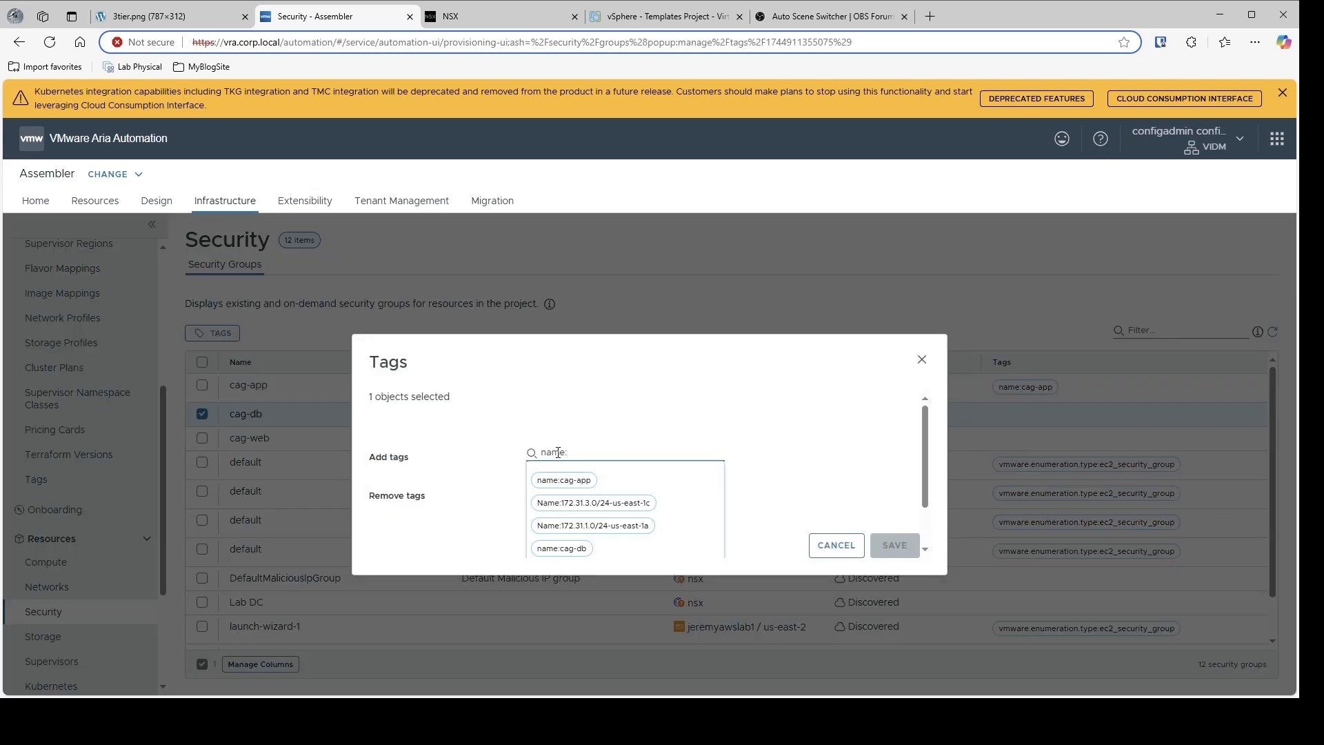
click(564, 548)
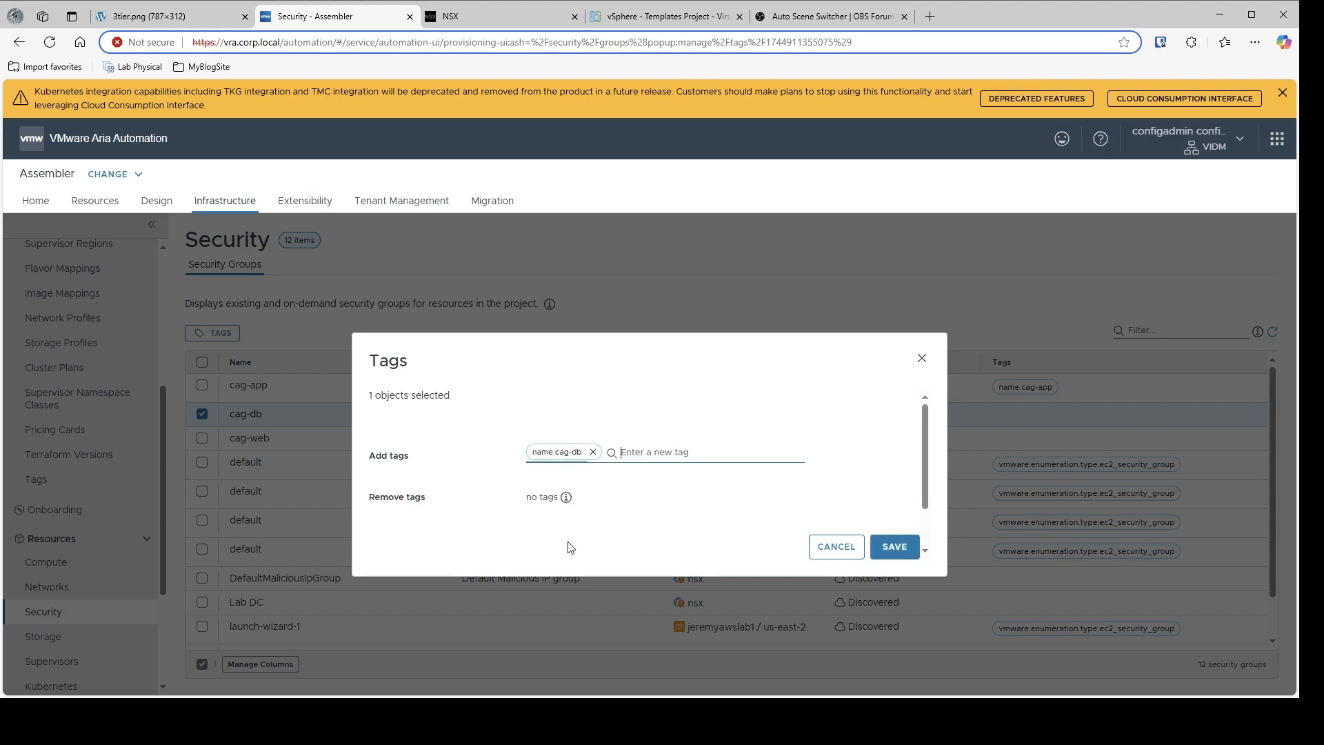
click(893, 548)
- Add the tag name:cag-web to the cag-web security group only, and save it
click(201, 442)
click(201, 413)
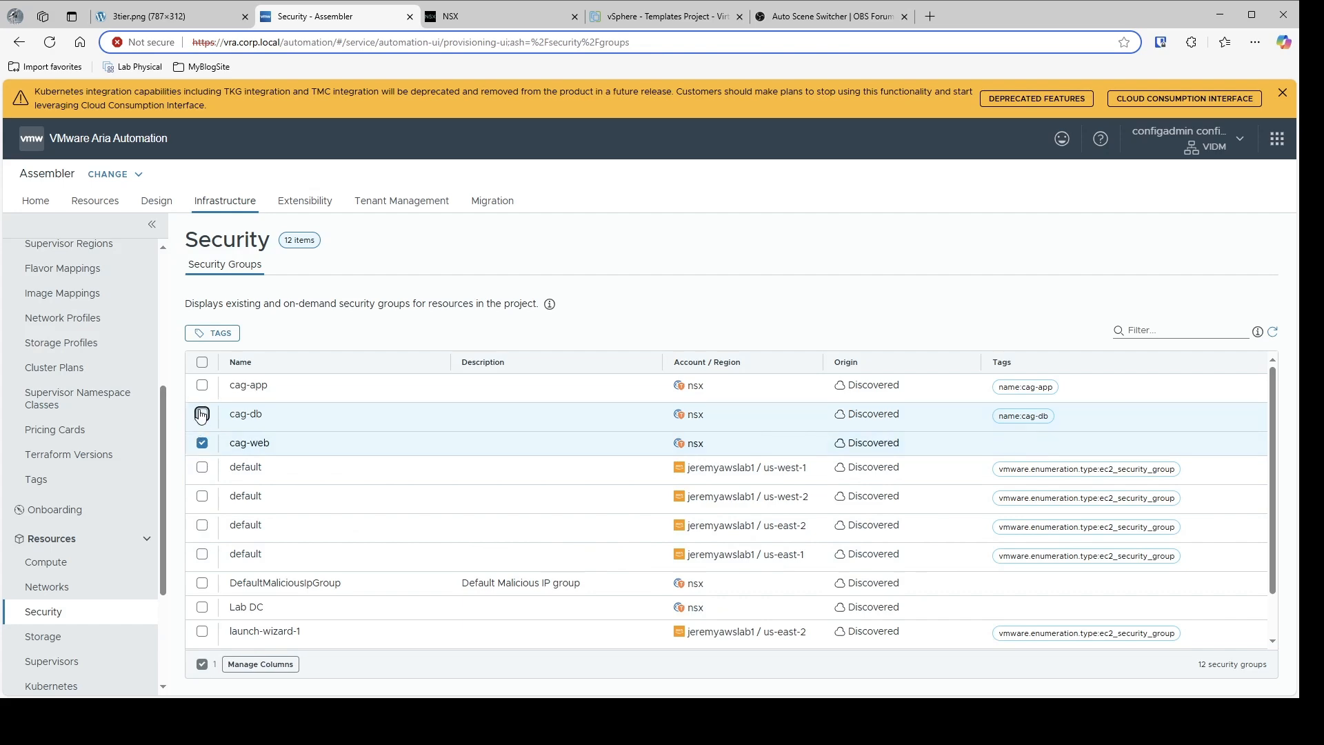
click(211, 334)
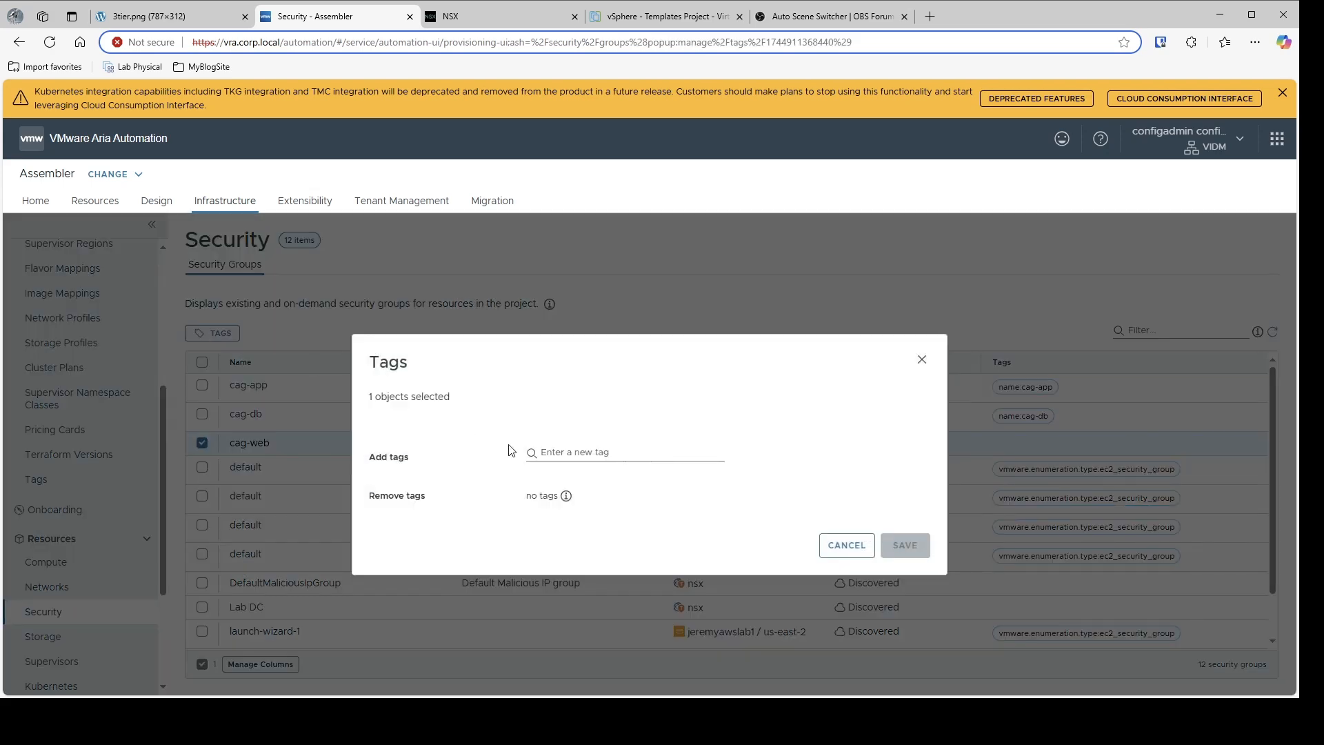
click(575, 451)
text(cag-web)
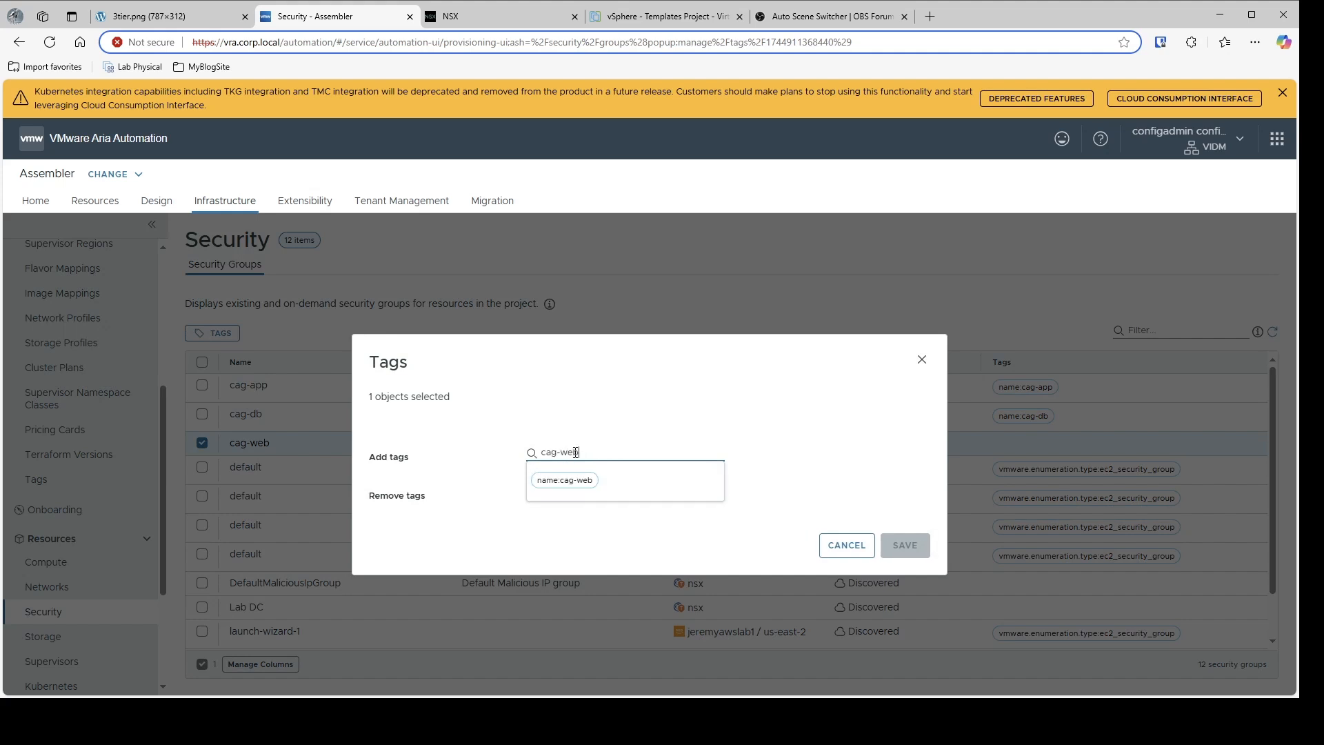
click(571, 482)
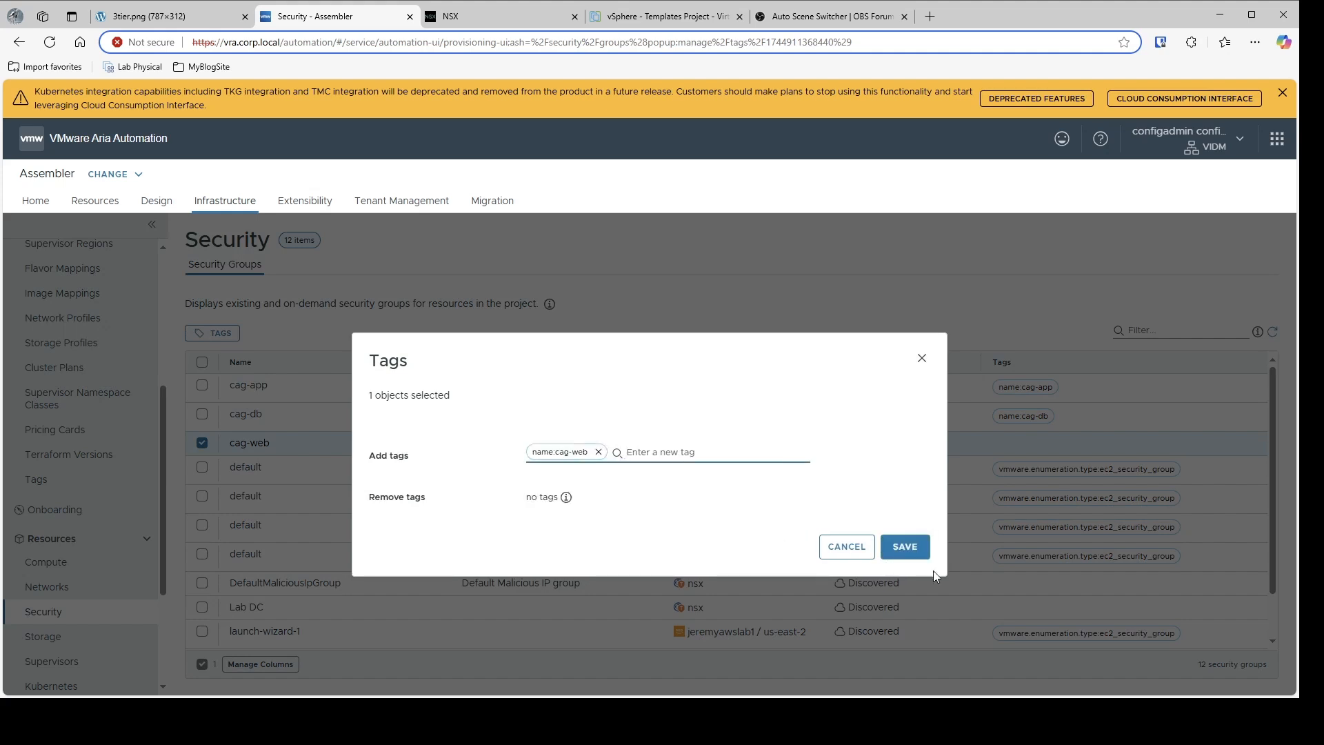
click(911, 549)
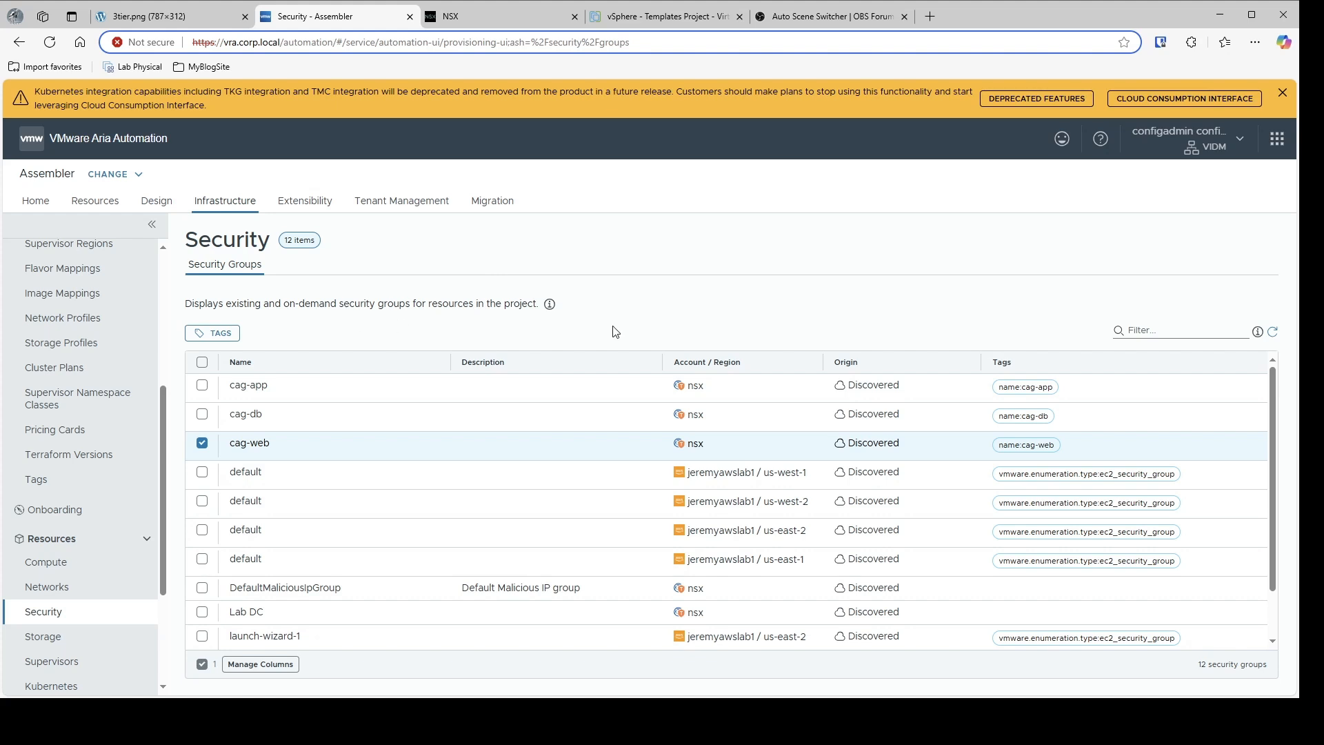
- Examine the layout and code of the existing cag-multi-tier-nsx-secgrps design template, and close it
click(155, 204)
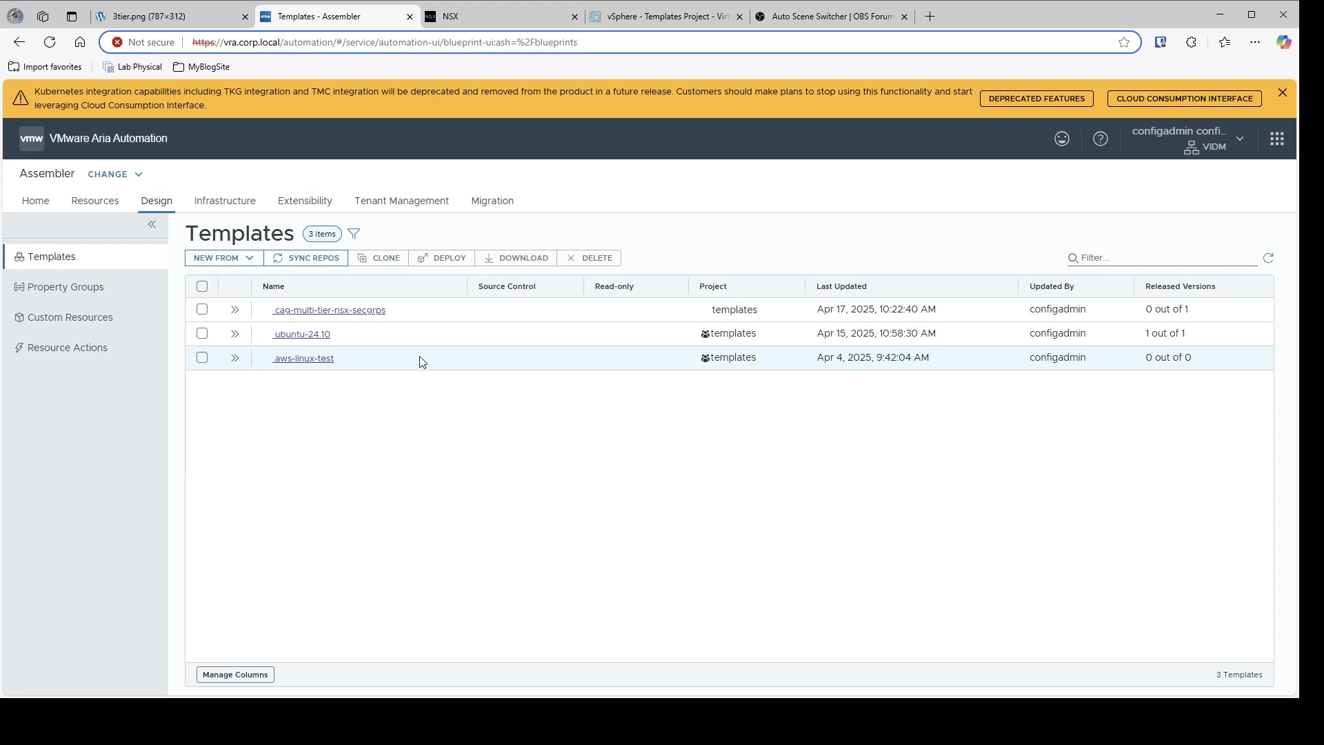
click(371, 317)
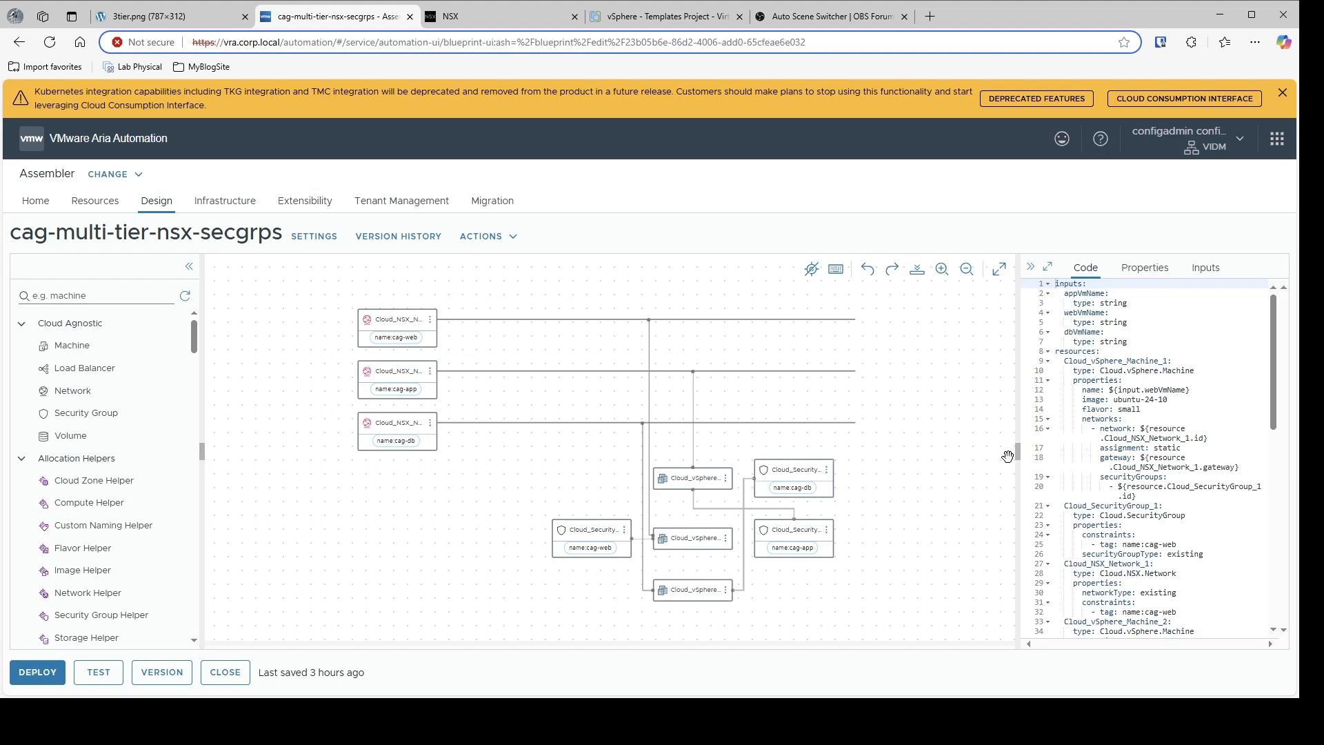
drag(1017, 455, 962, 454)
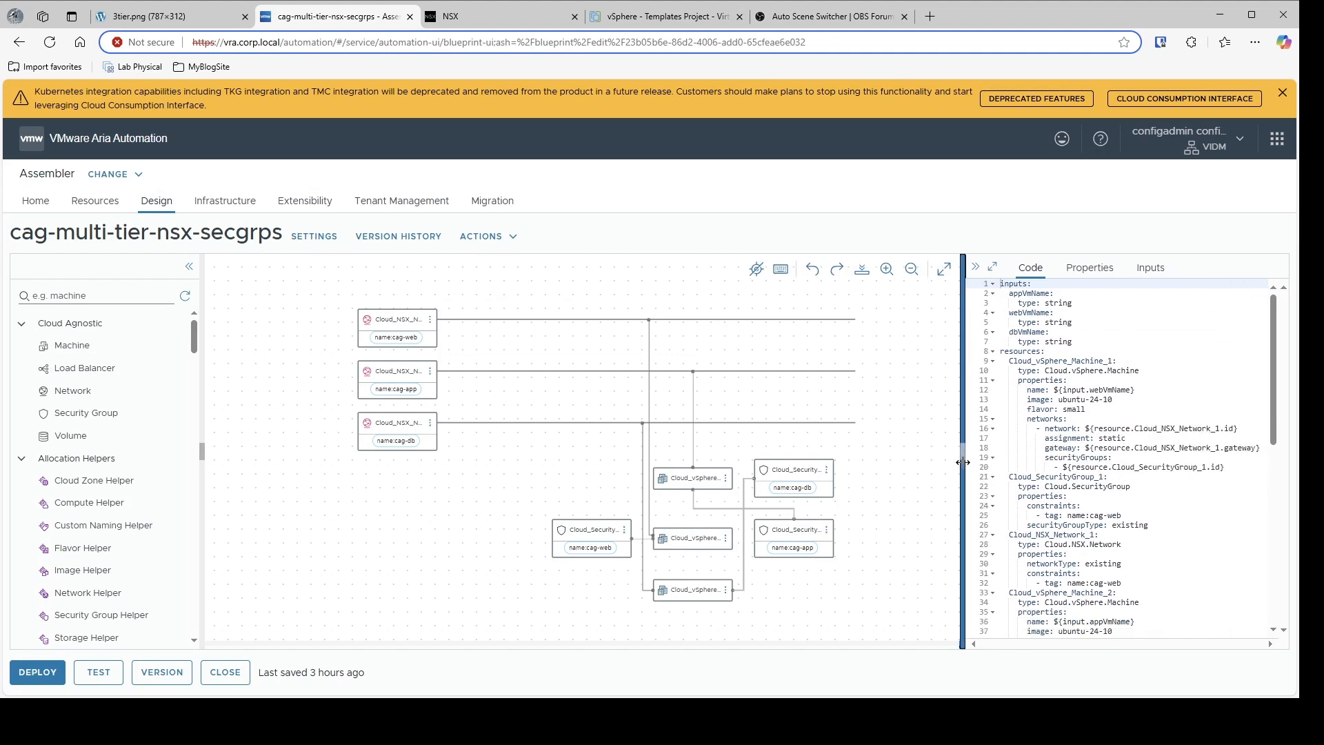
click(226, 672)
- Create a blank template named demo-multi-tier-template in the templates project, allowing an administrator to share it with any project in the organization
click(231, 258)
click(229, 288)
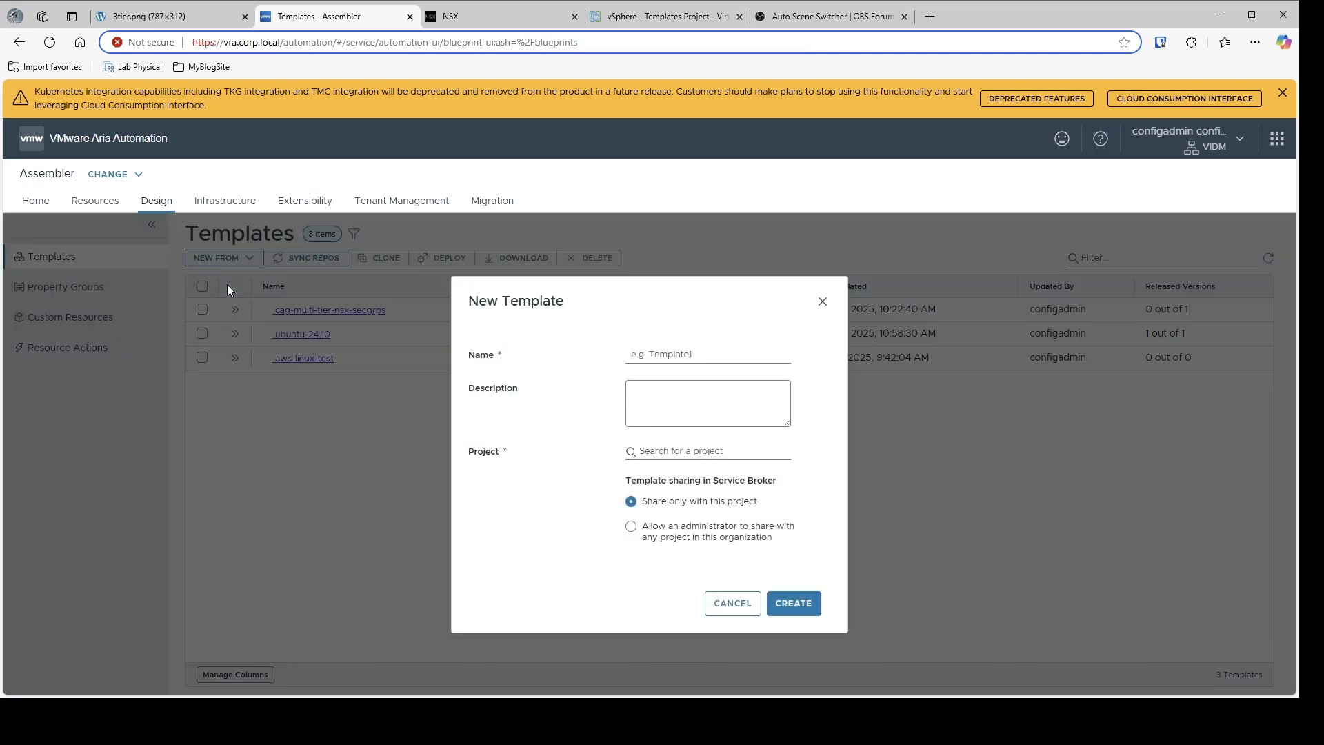
click(707, 354)
text(demo-multi-tier-template)
click(710, 451)
click(661, 505)
click(659, 537)
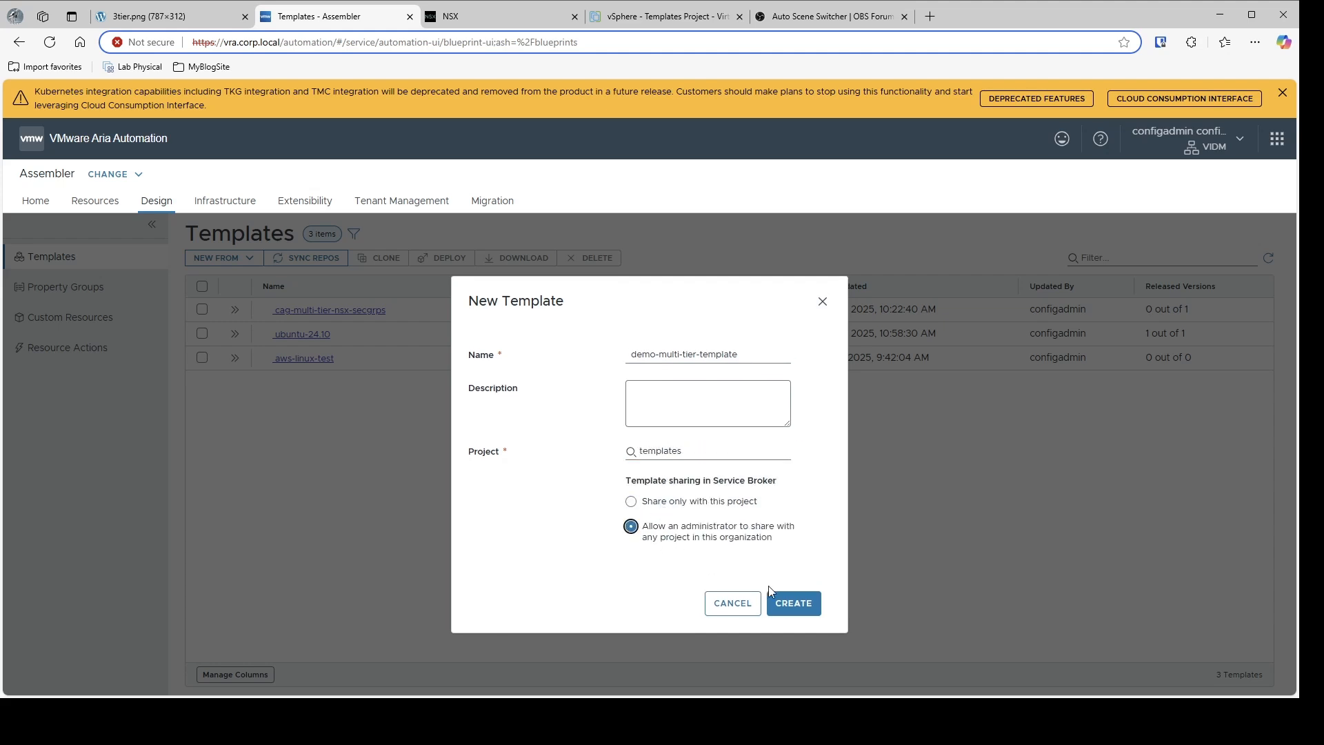
click(808, 610)
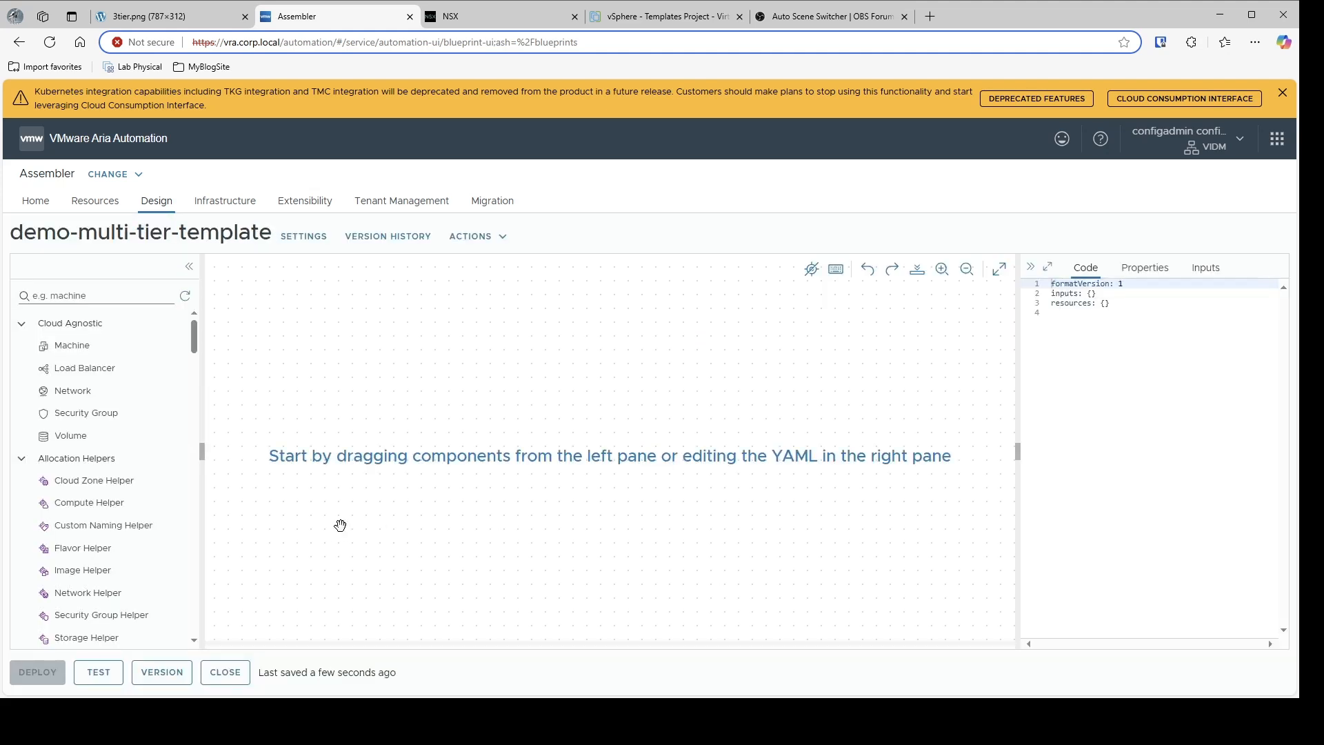
- Find the vSphere Machine component and place three of them in a vertical column on the template canvas
click(62, 294)
text(machine)
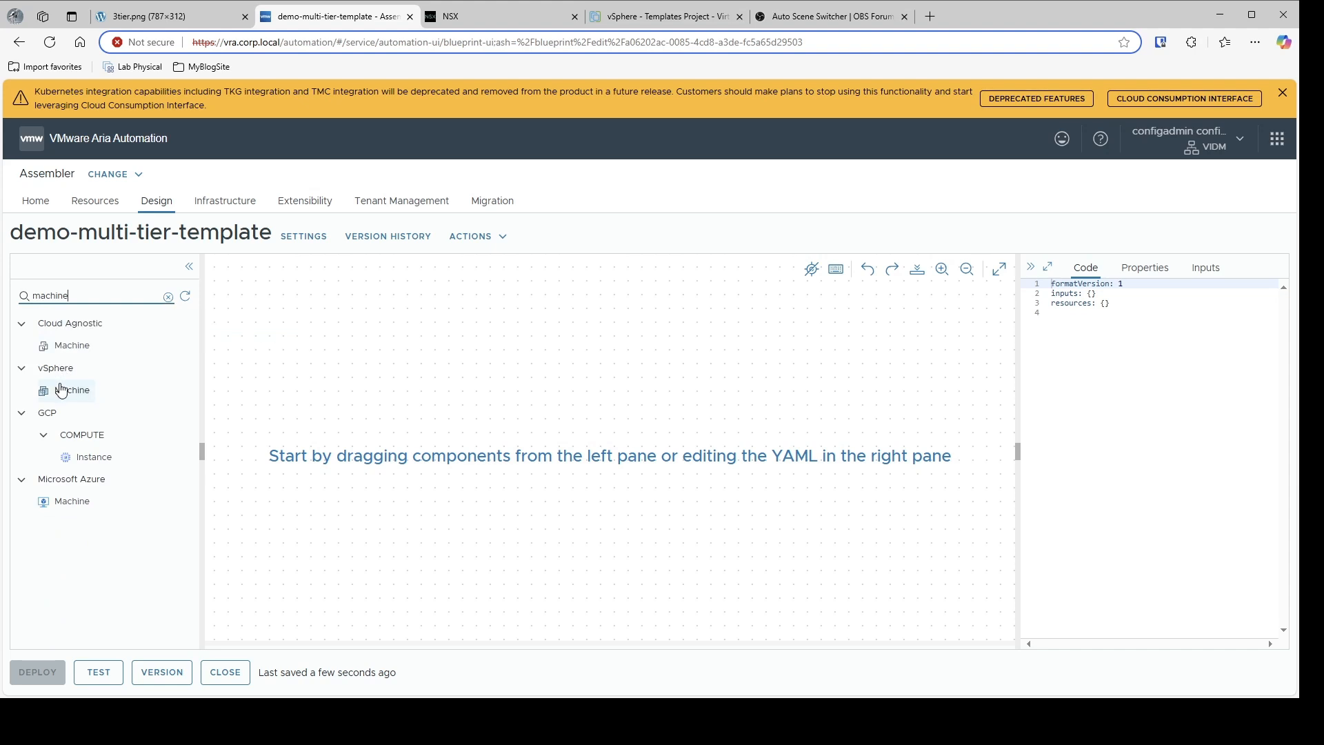
drag(65, 390, 609, 389)
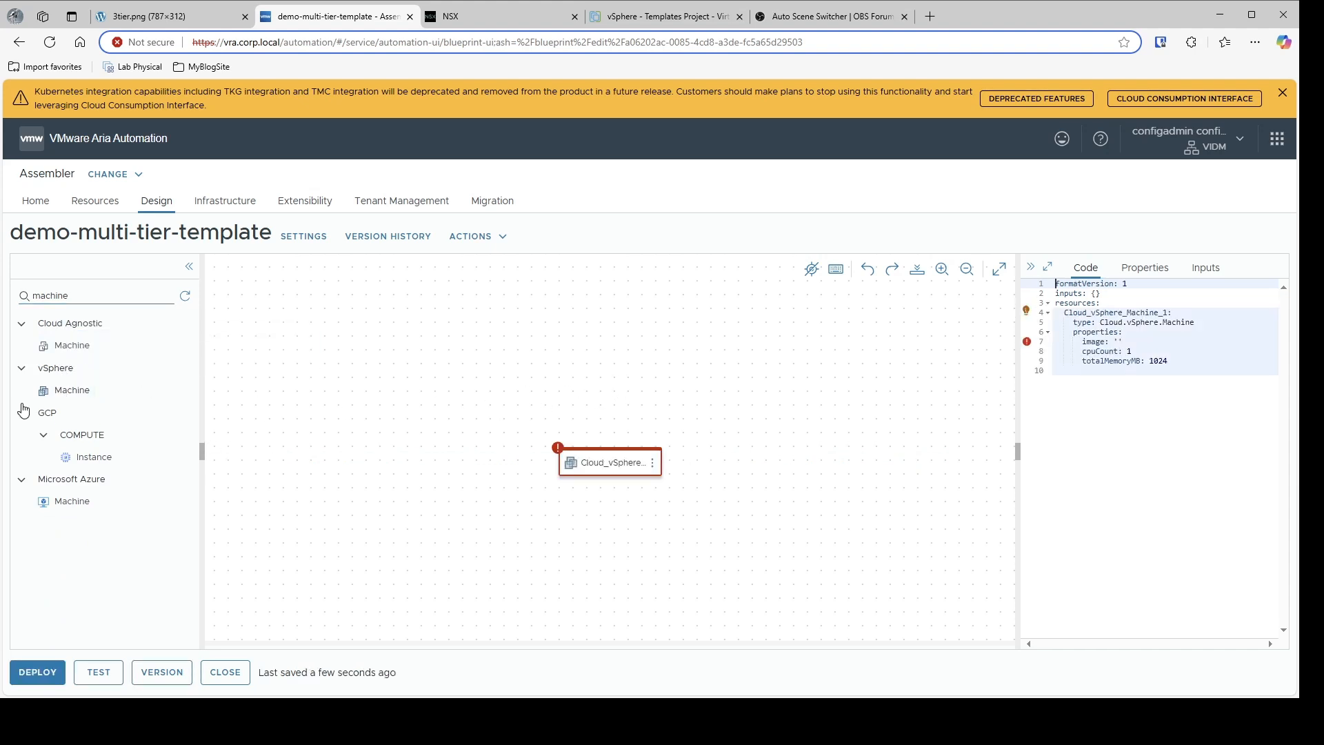
drag(65, 390, 582, 406)
drag(190, 411, 626, 504)
drag(66, 391, 587, 522)
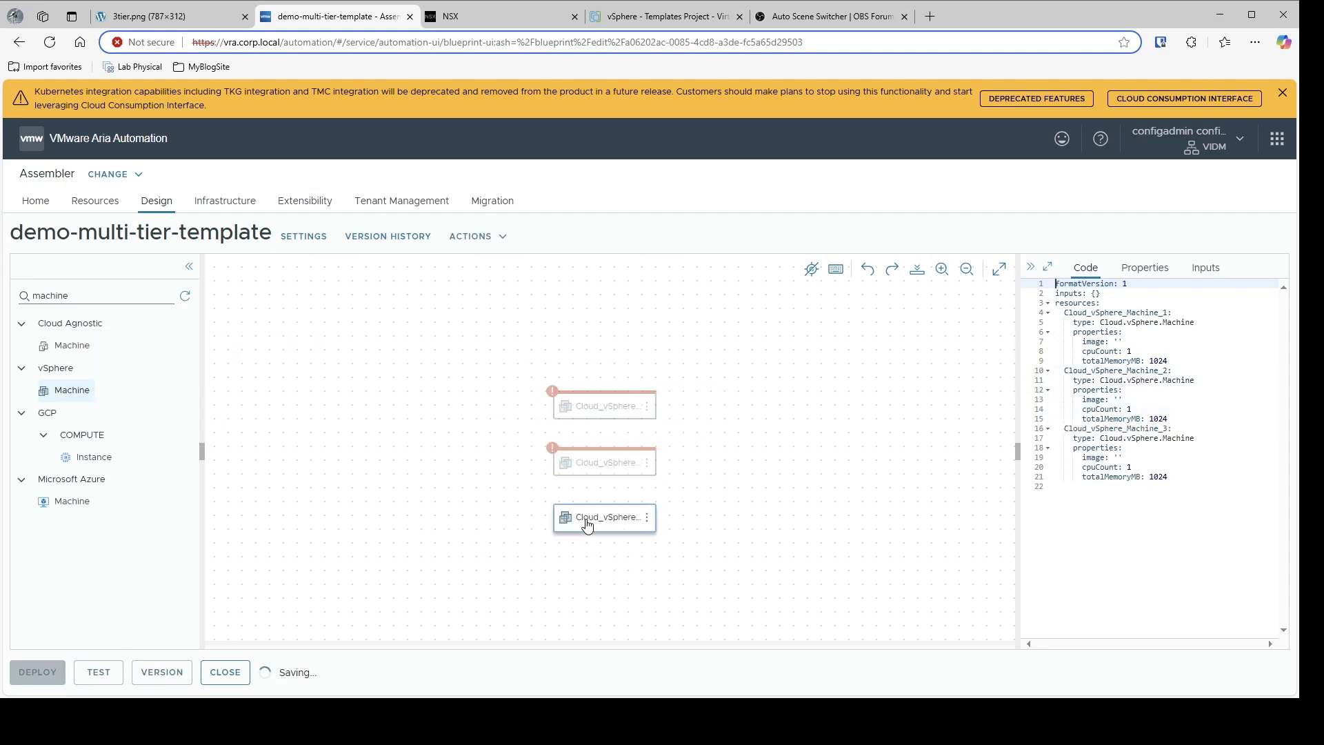
- In the first vSphere machine's code, remove the CPU count and memory properties and set the image to ubuntu-24-10
click(578, 396)
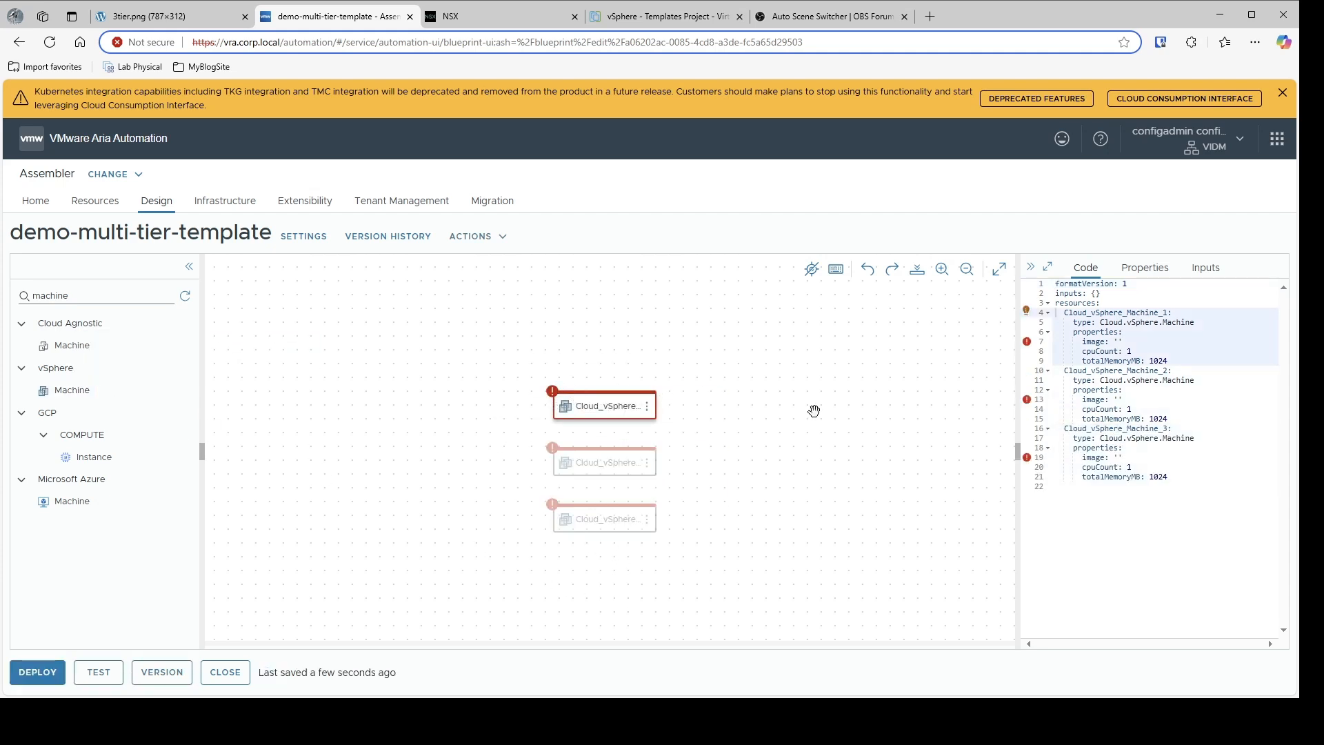
drag(1169, 361, 1130, 345)
key(BackSpace)
key(BackSpace)
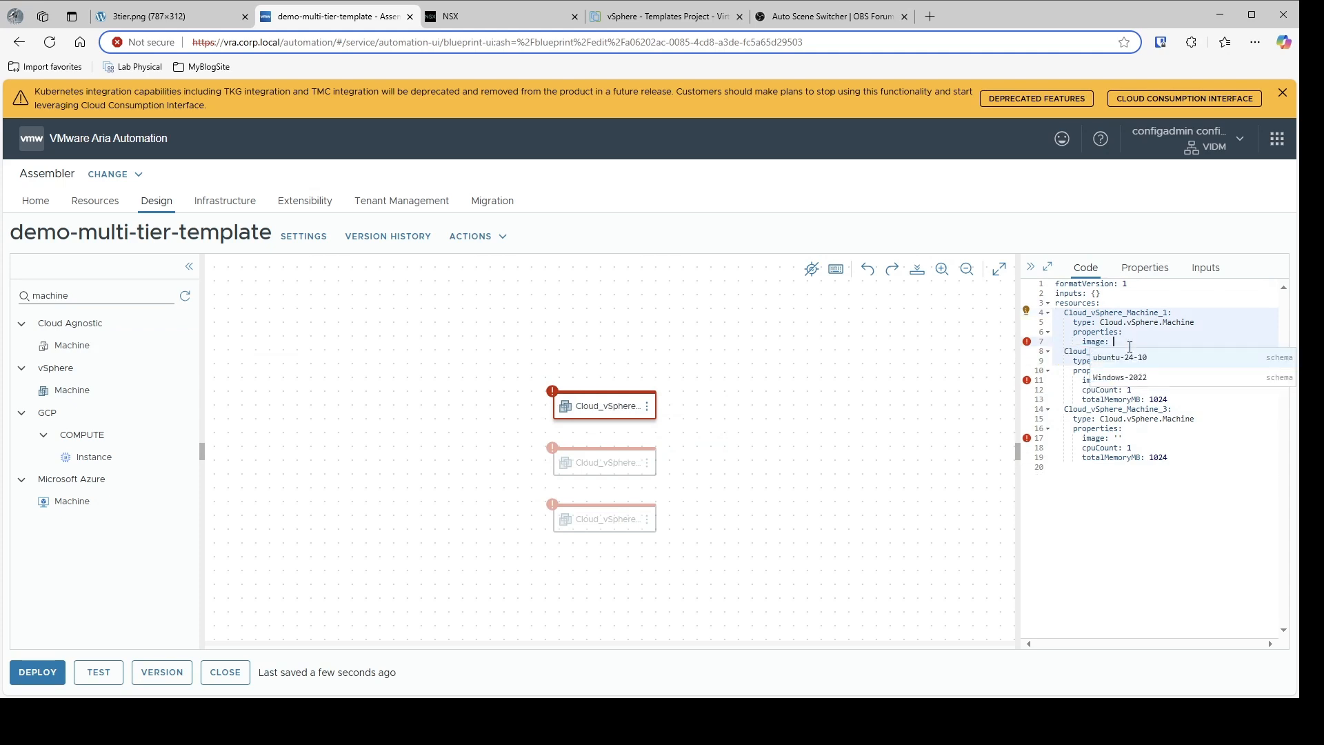
click(1130, 360)
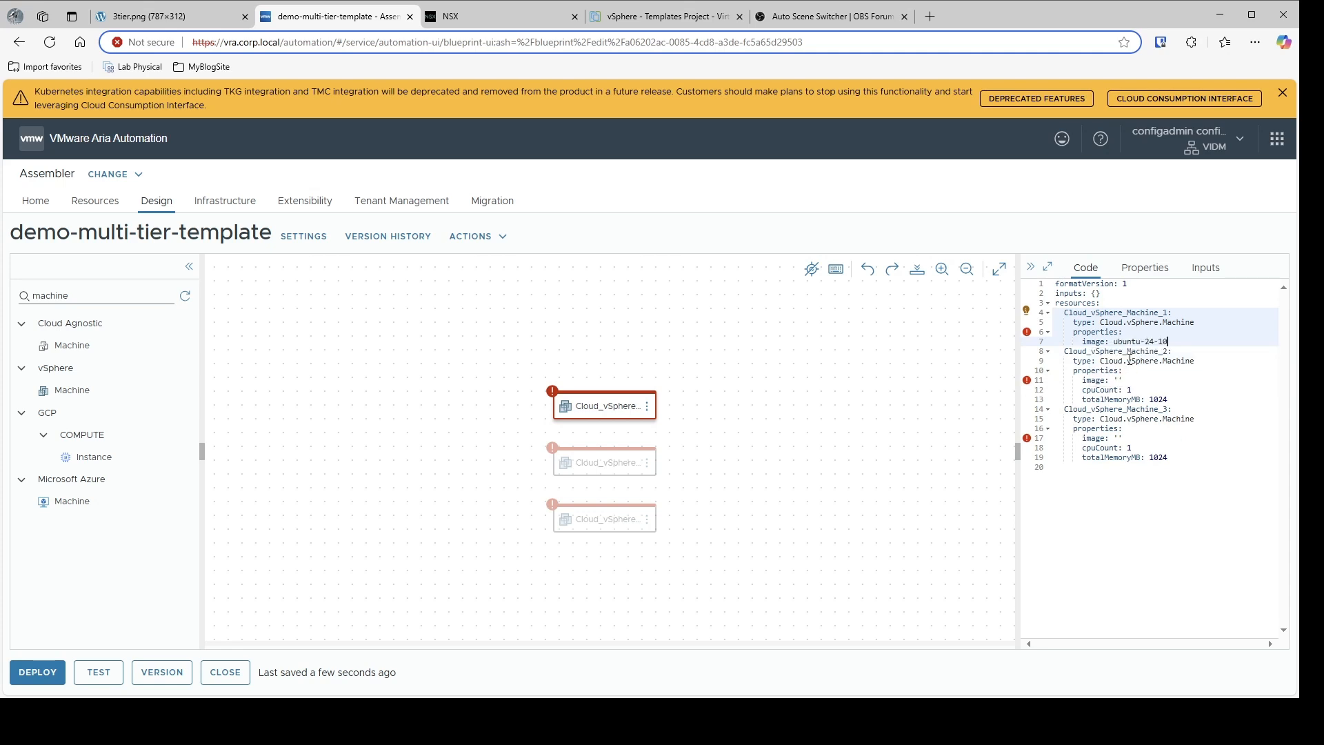
- Add a flavor property set to small below the first machine's image in the code
key(Return)
text(fla)
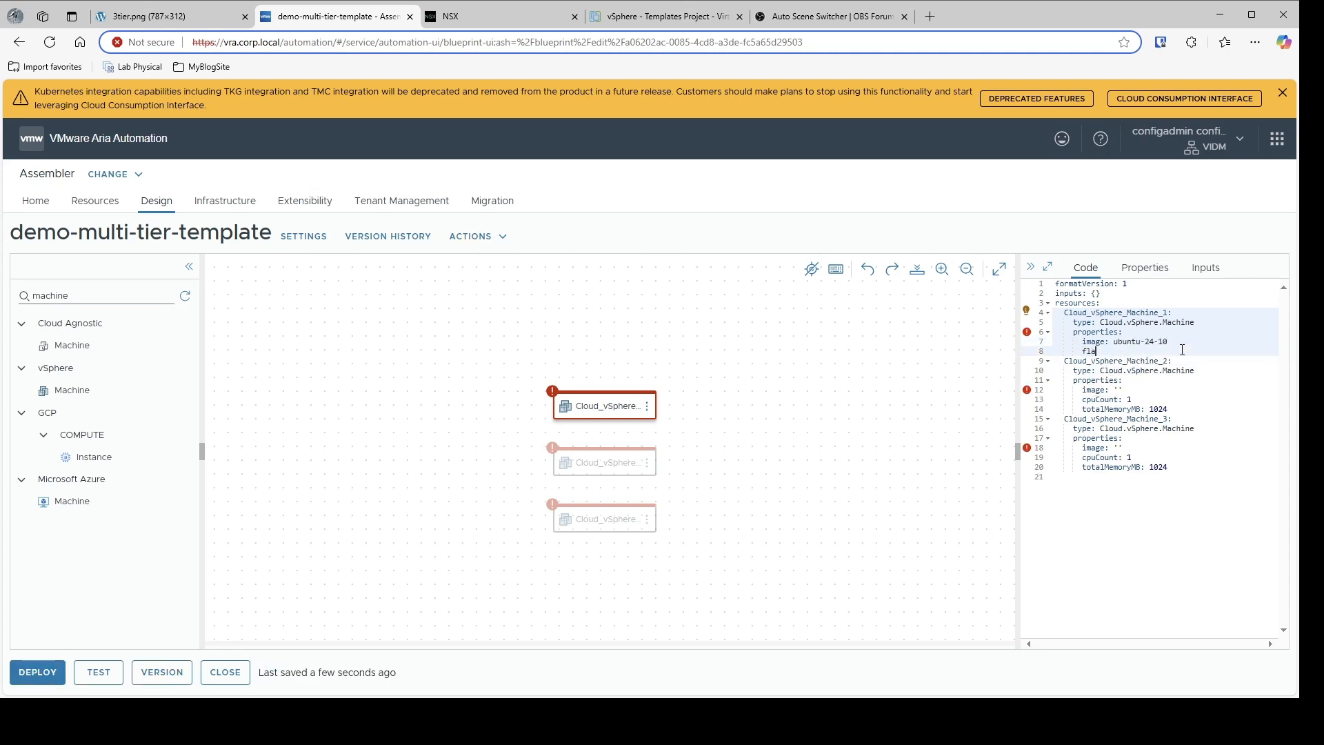
text(v)
key(Return)
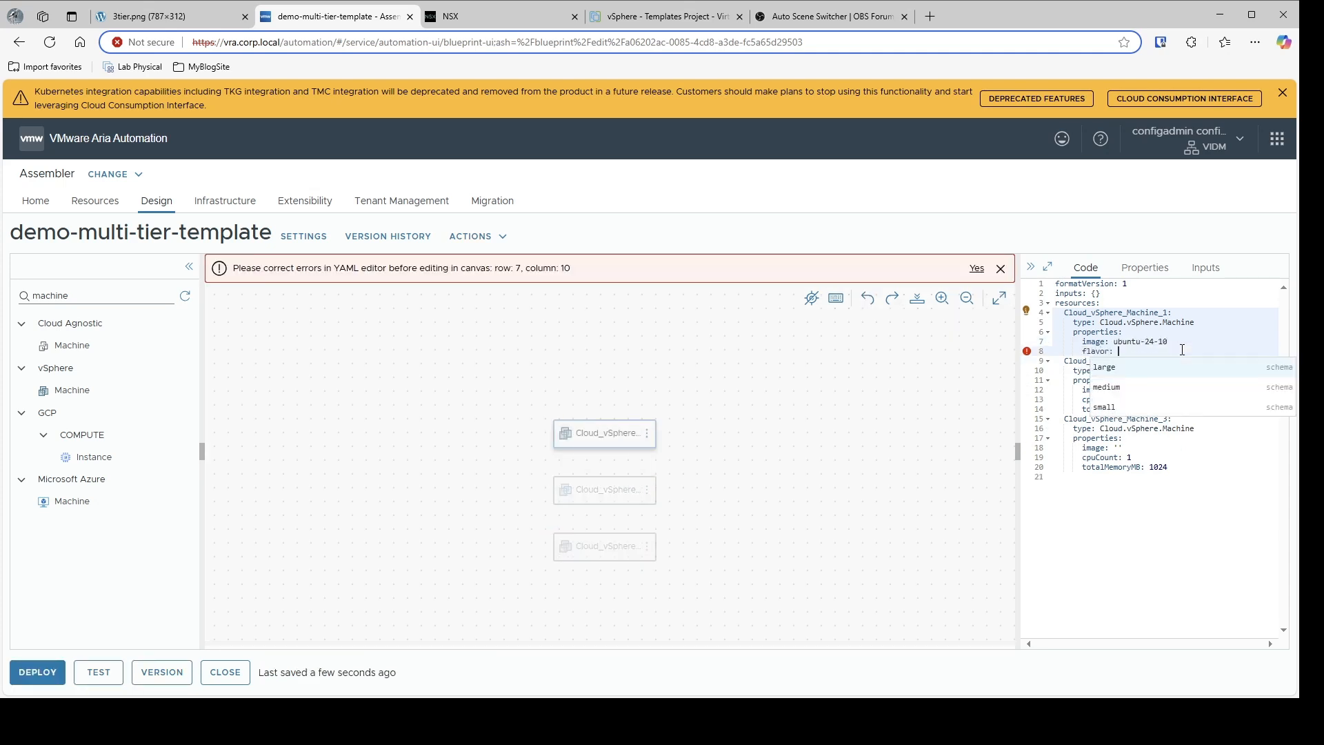
key(Down)
key(Down)
key(Return)
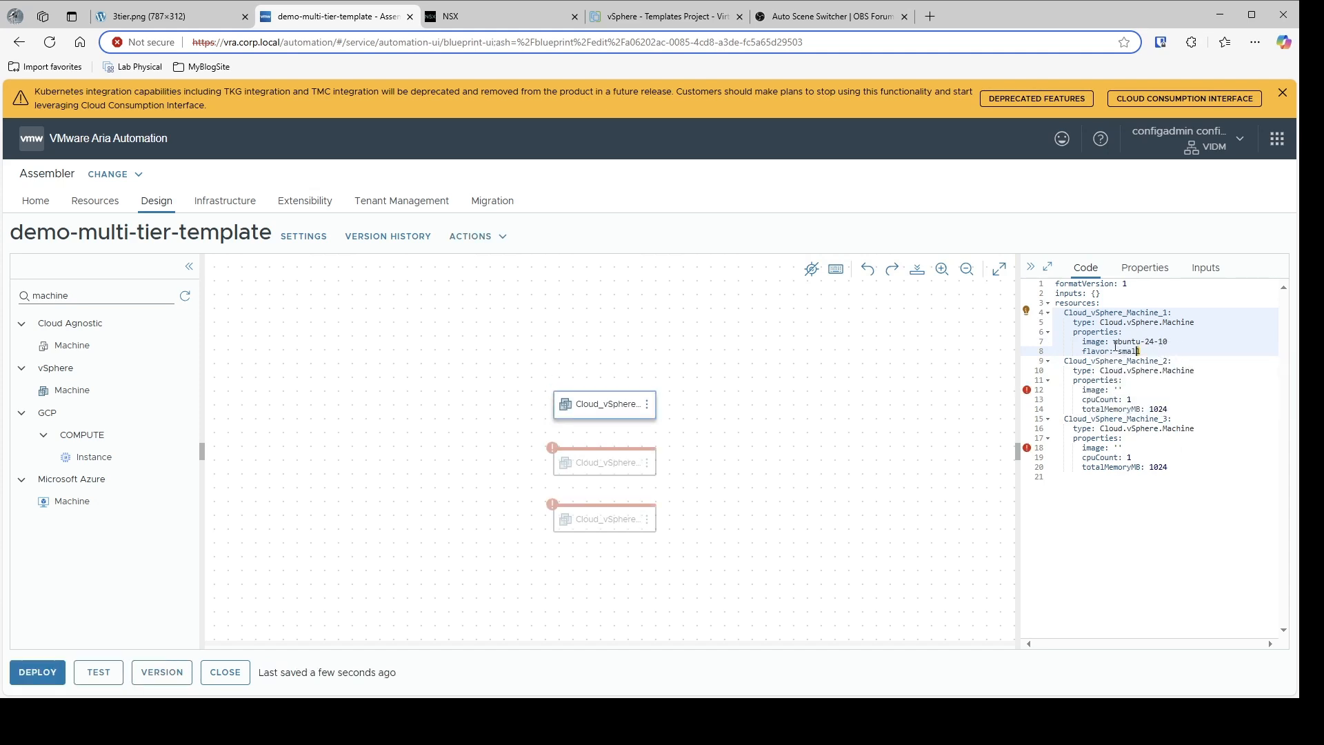
- Copy the first machine's image and flavor lines over the second machine's image, cpuCount and totalMemoryMB properties
drag(1141, 351, 1083, 343)
key(ctrl+c)
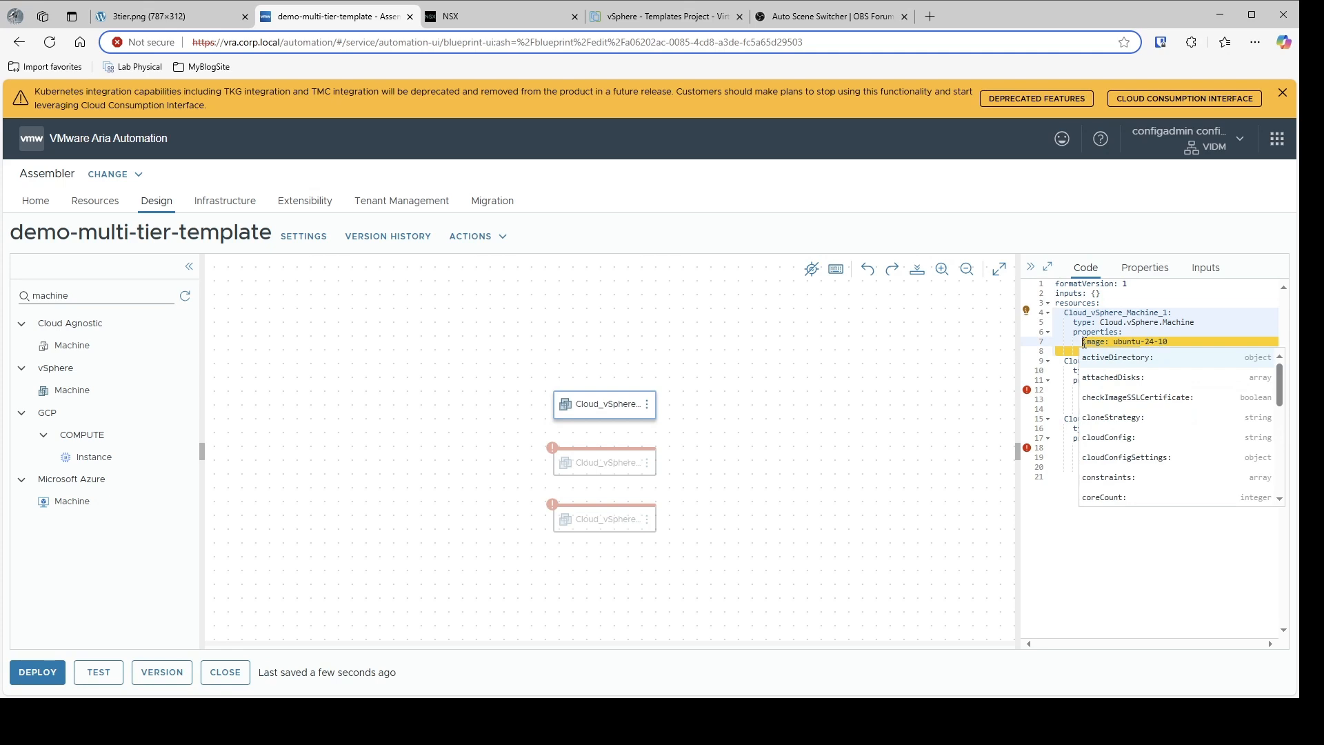
key(Return)
key(ctrl+z)
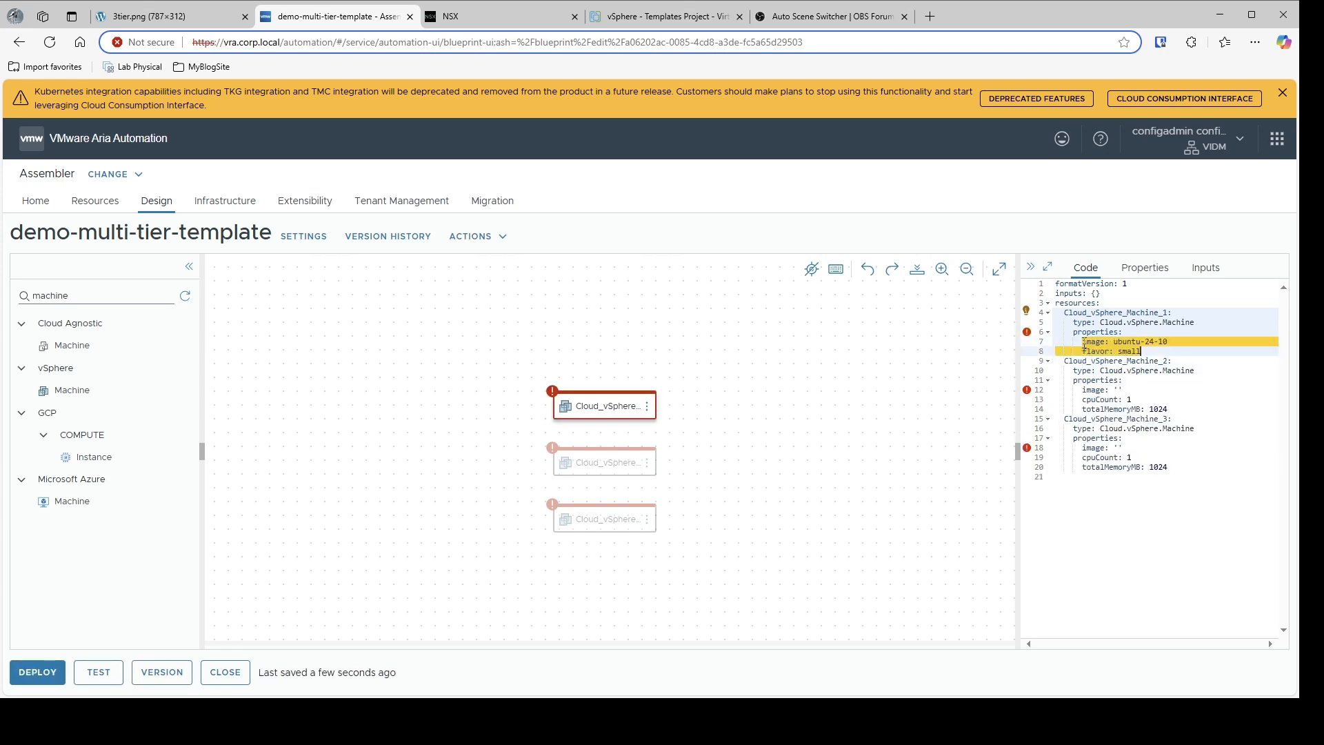
key(Down)
key(Down)
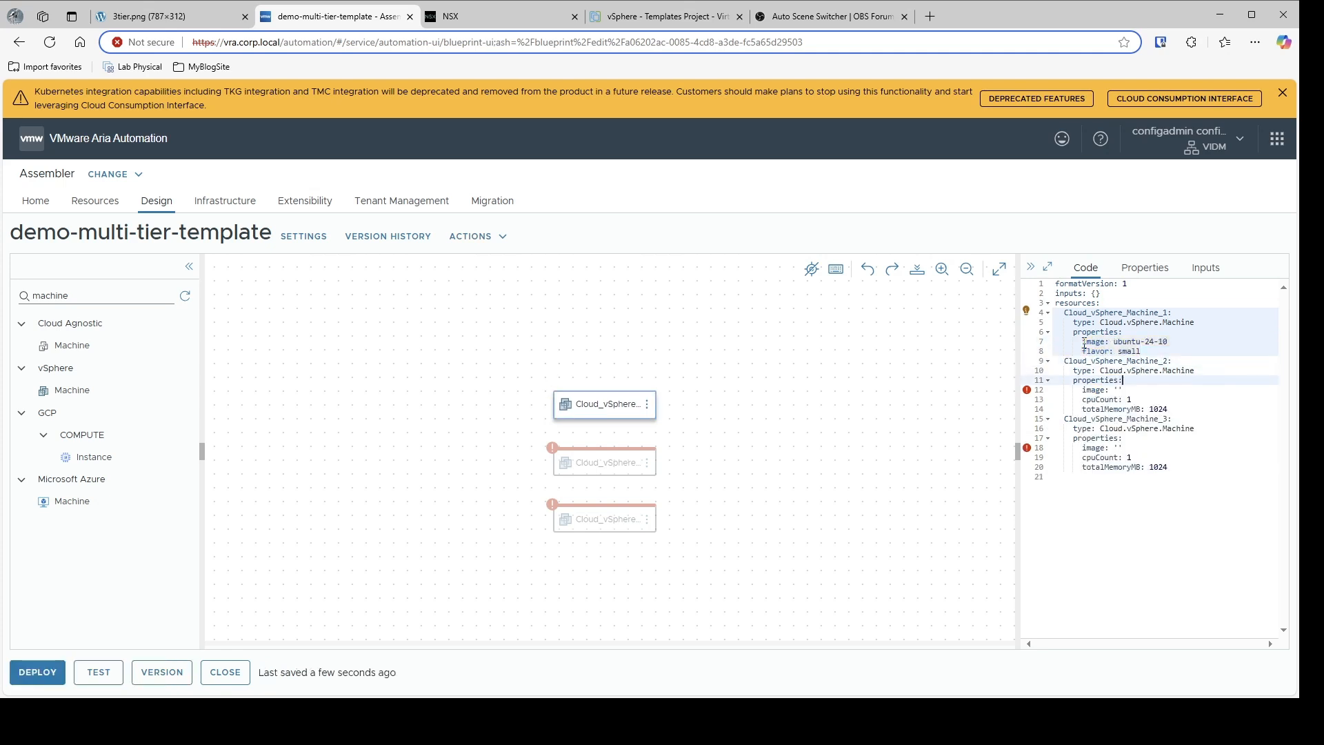
key(Left)
key(Left)
key(shift+Down)
key(shift+Down)
key(shift+Down)
key(shift+Left)
key(shift+Left)
key(shift+Left)
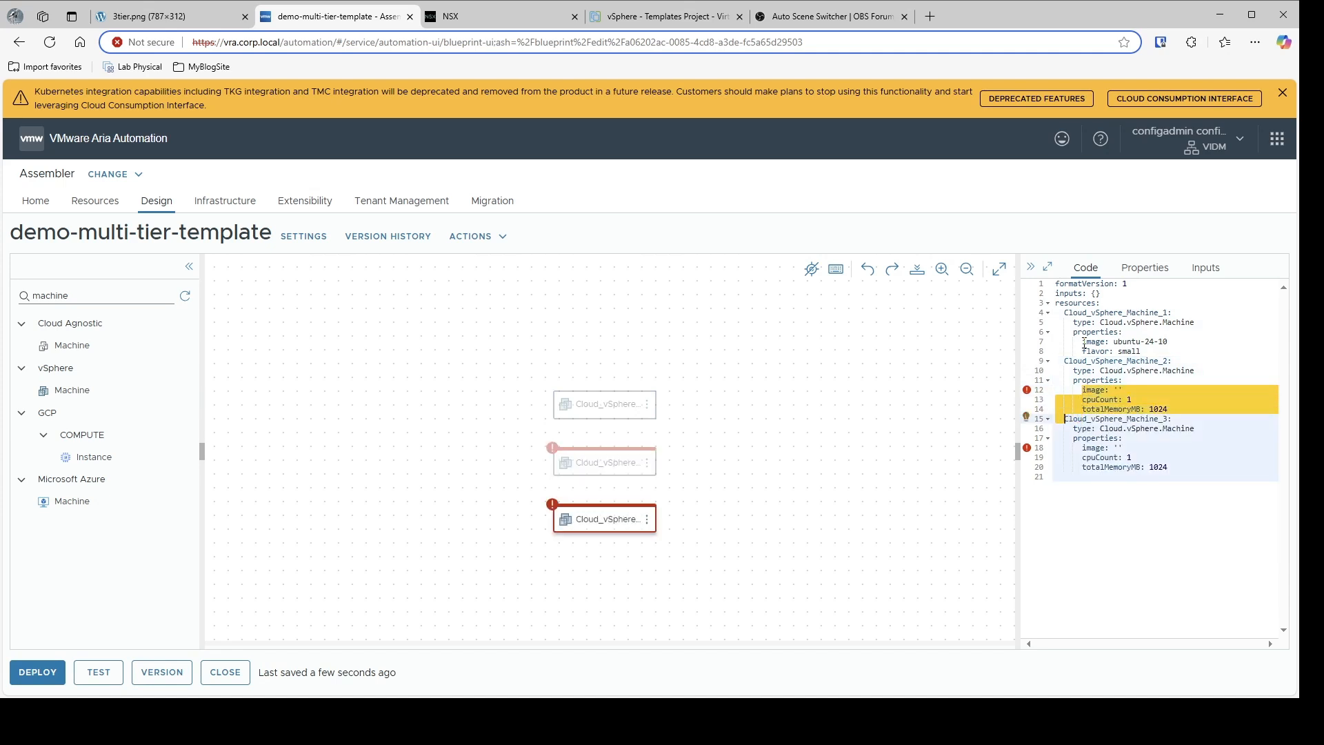
key(ctrl+v)
- Replace the third machine's image, cpuCount and totalMemoryMB properties with the copied image and flavor lines
key(Down)
key(Down)
key(Down)
key(Down)
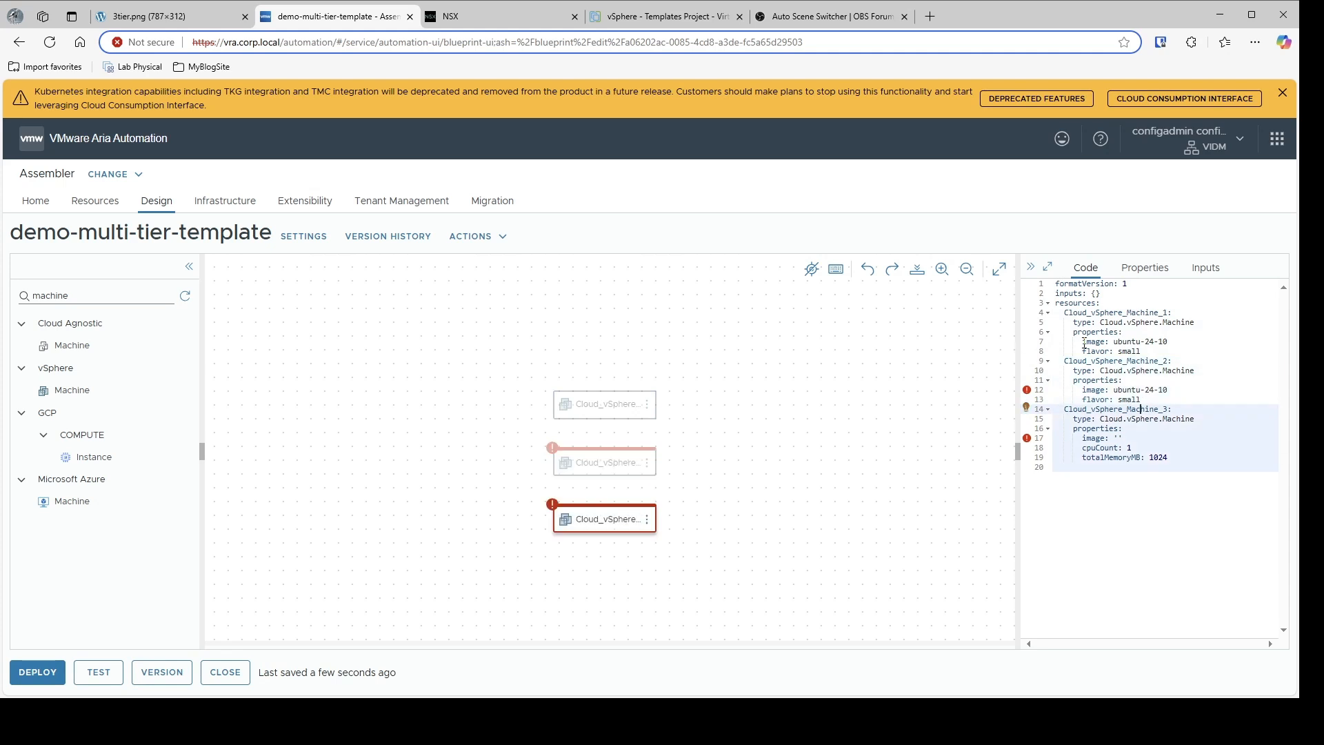
key(Left)
key(Left)
key(Left)
key(Left)
key(Left)
key(Left)
key(Left)
key(Left)
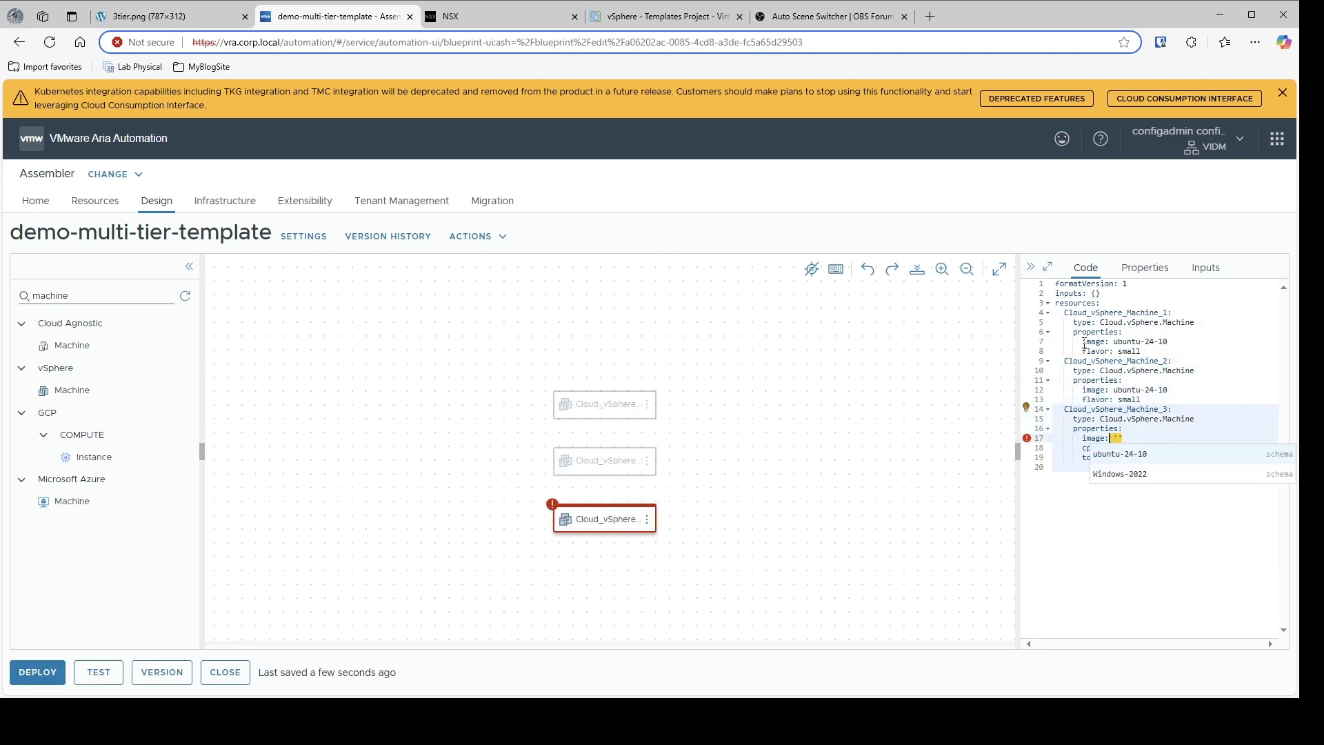
key(shift+Down)
key(shift+Down)
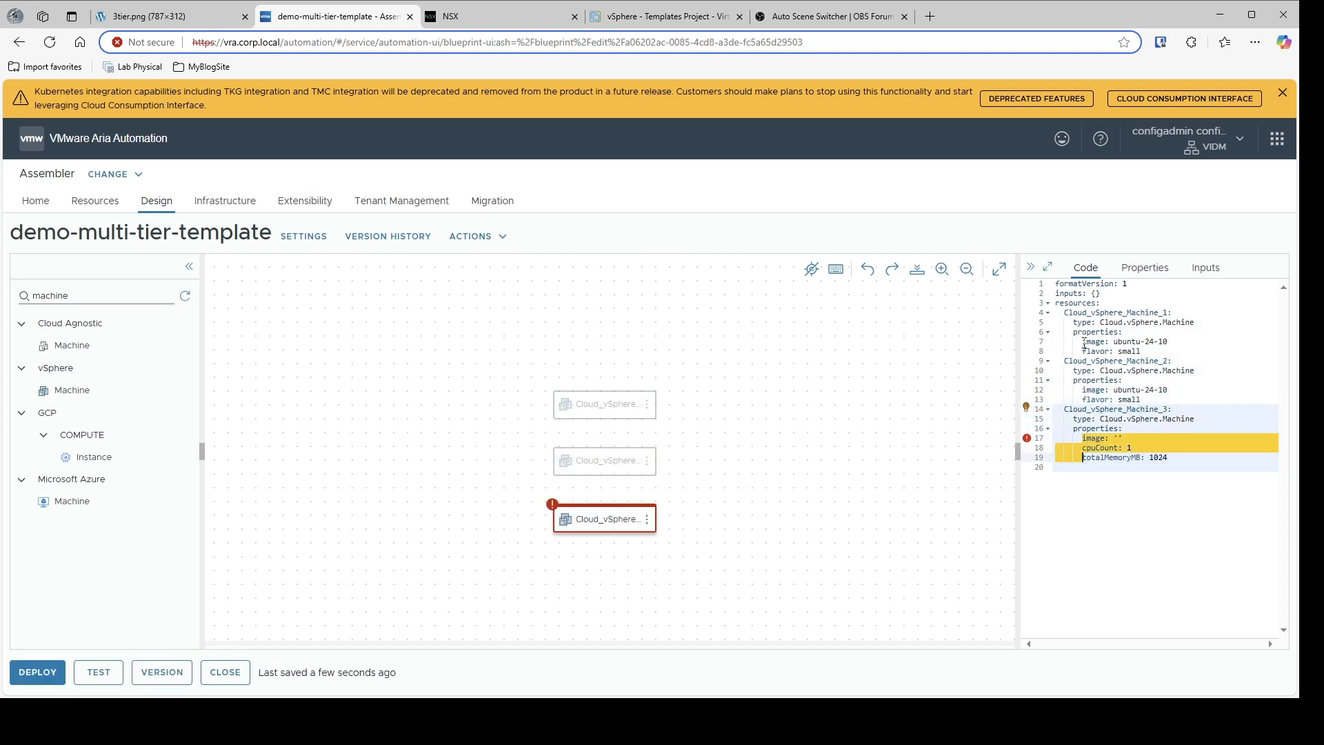
key(ctrl+shift+Right)
key(ctrl+shift+Right)
key(shift+End)
key(ctrl+v)
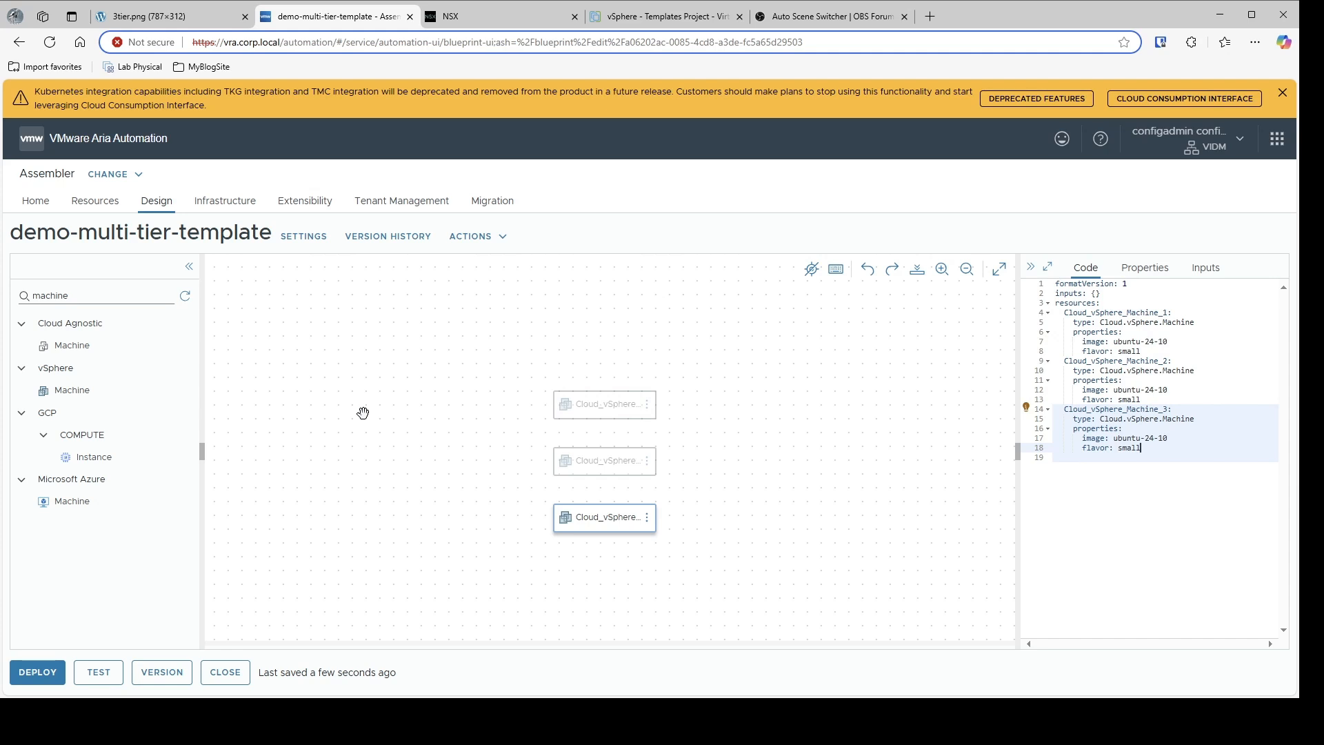
- Find the NSX Network component and place three of them on the canvas, one below each vSphere machine
double_click(50, 295)
text(nsx)
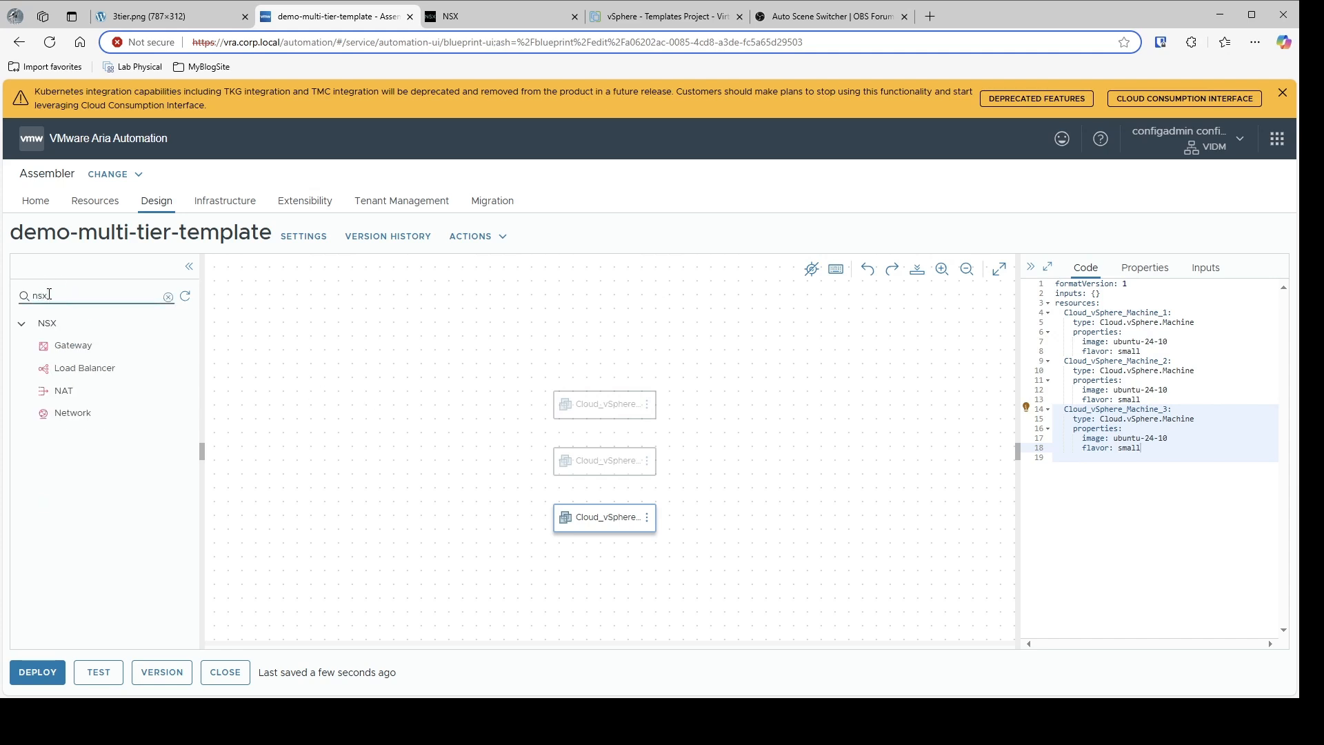
drag(61, 418, 438, 437)
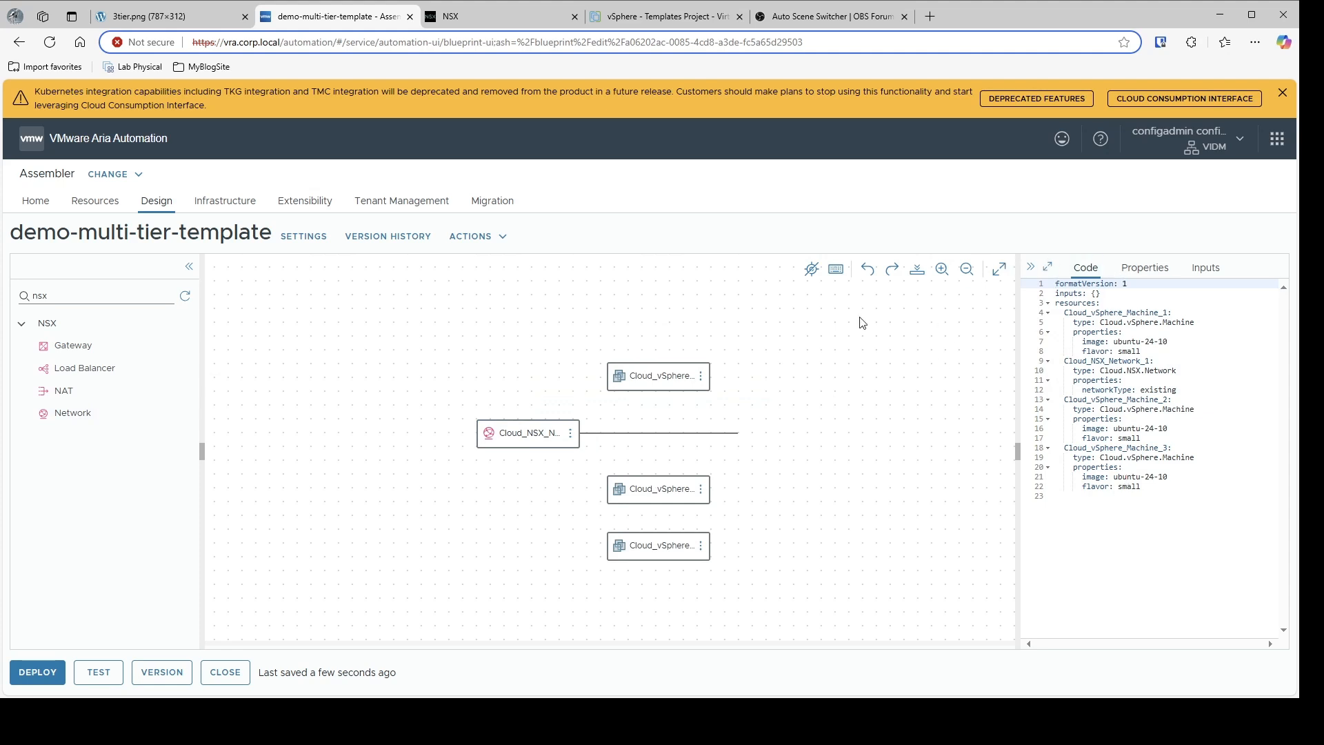
drag(81, 420, 479, 517)
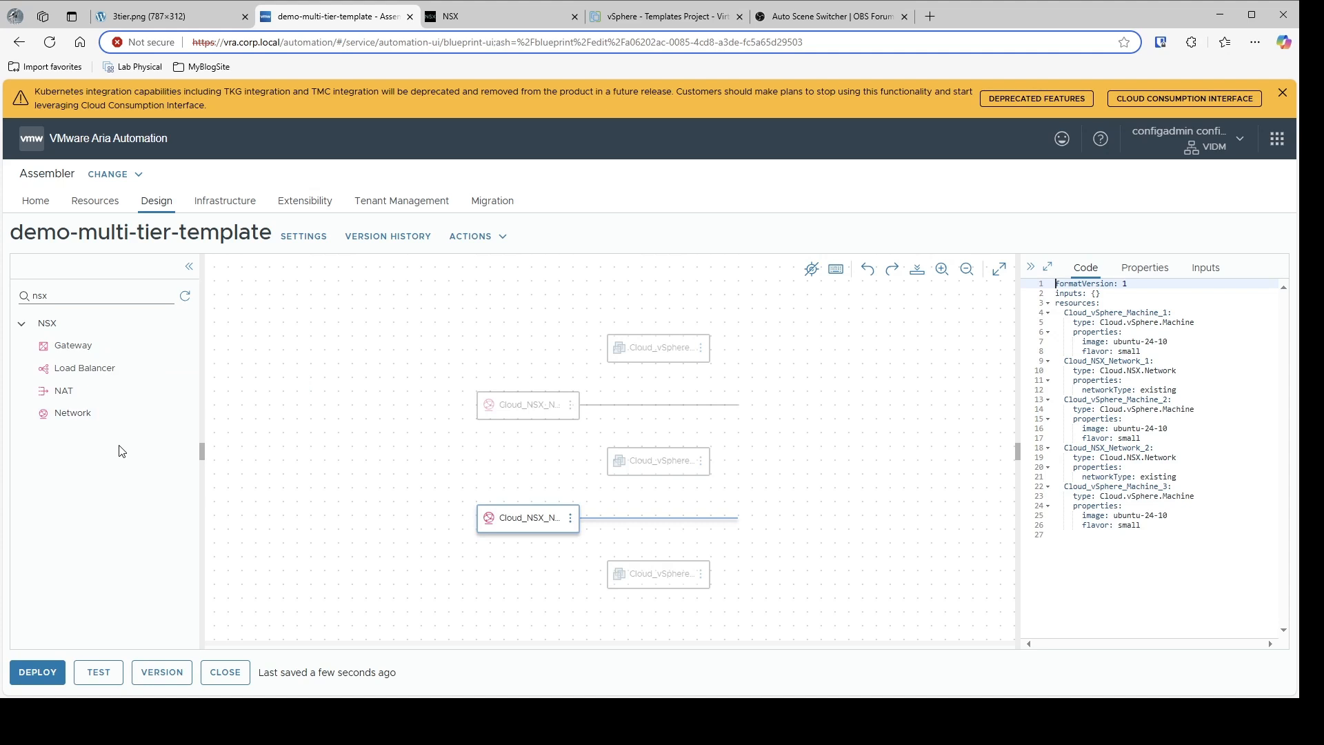
drag(66, 422, 474, 598)
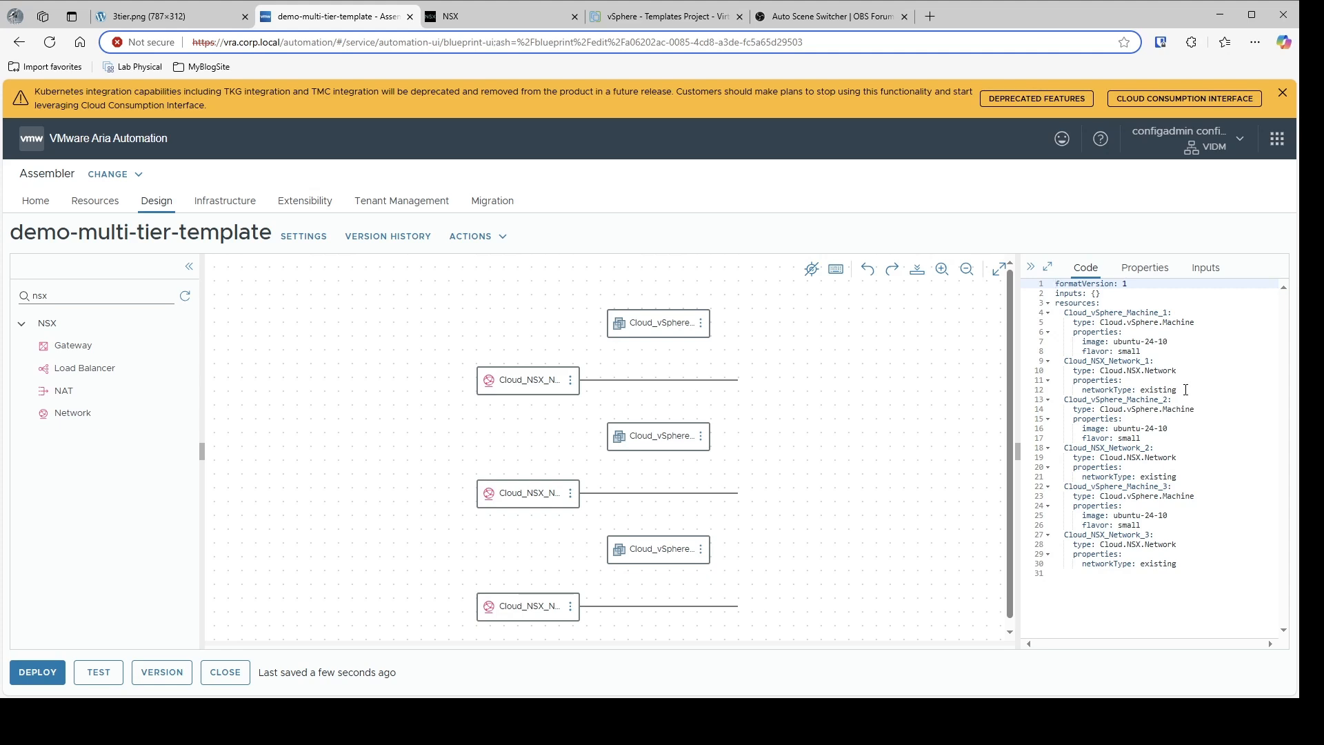
- Add a constraints entry with the tag name:cag-app to Cloud_NSX_Network_1 in the code
click(1185, 390)
key(Return)
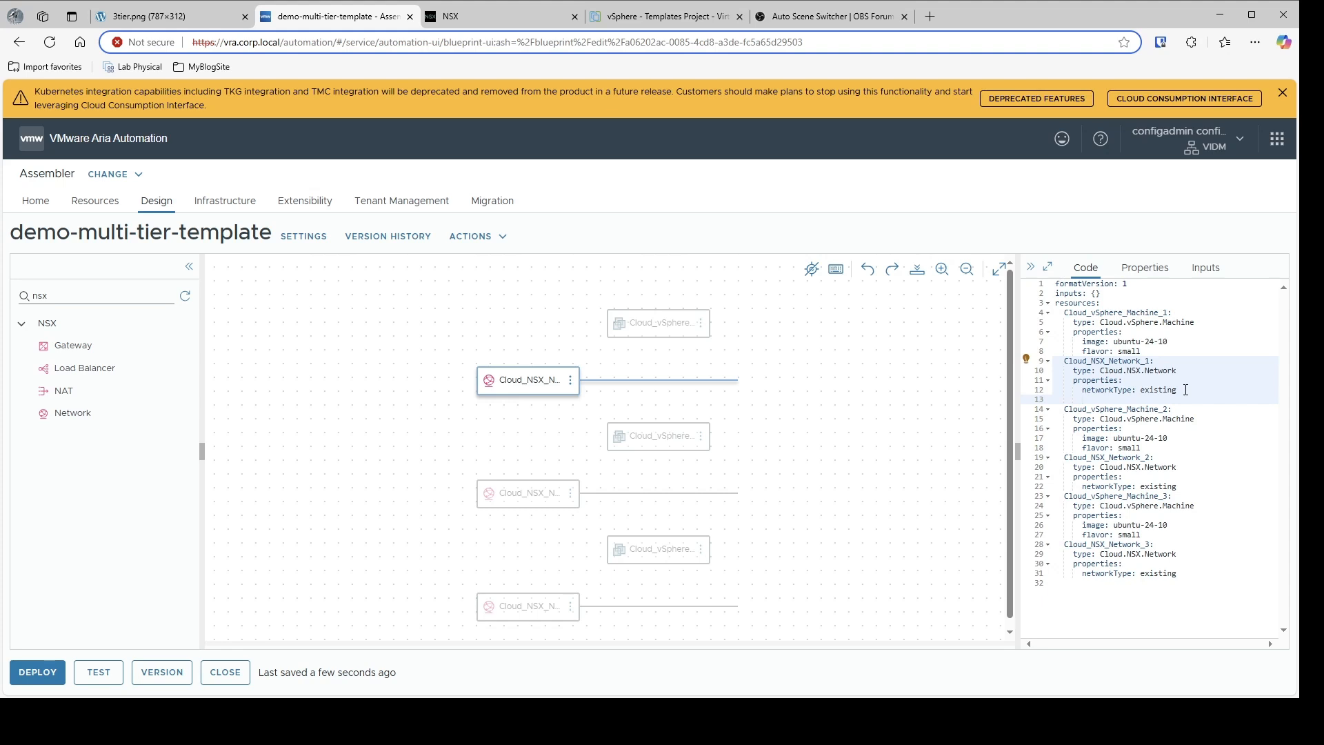
text(con)
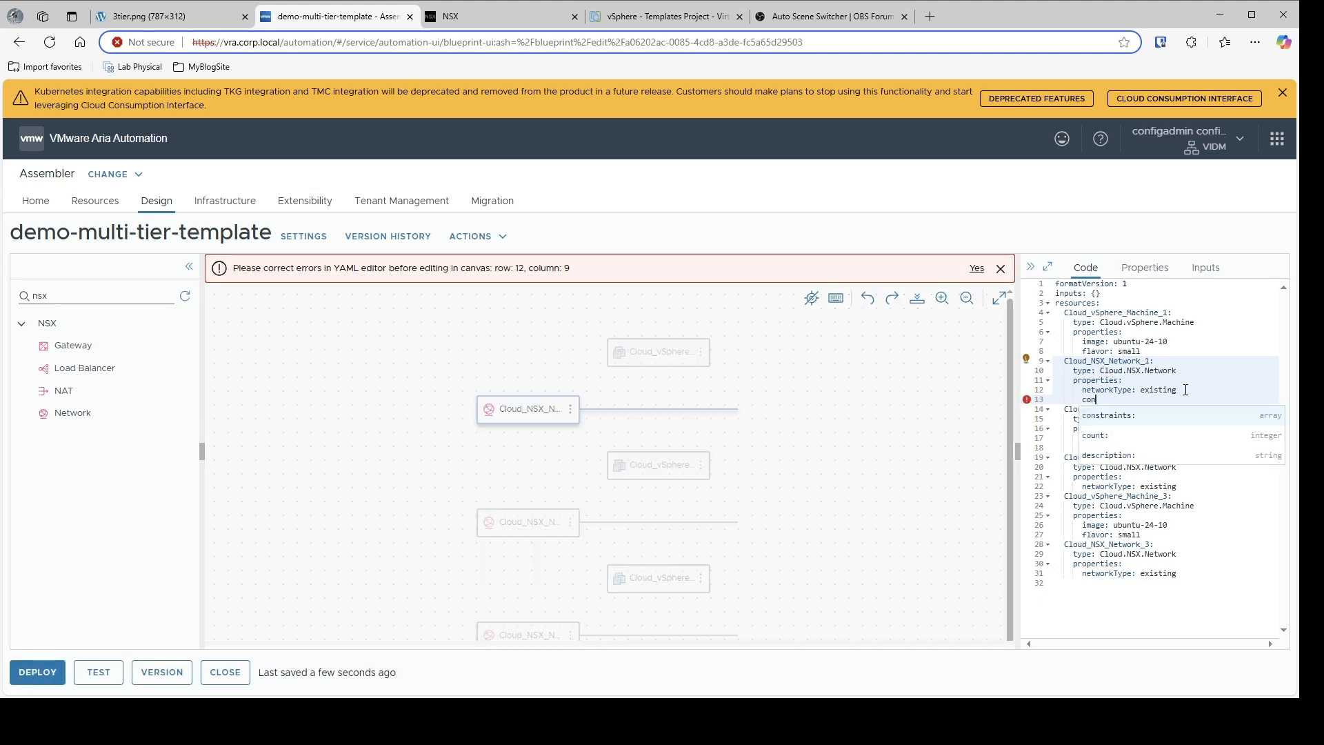
key(Return)
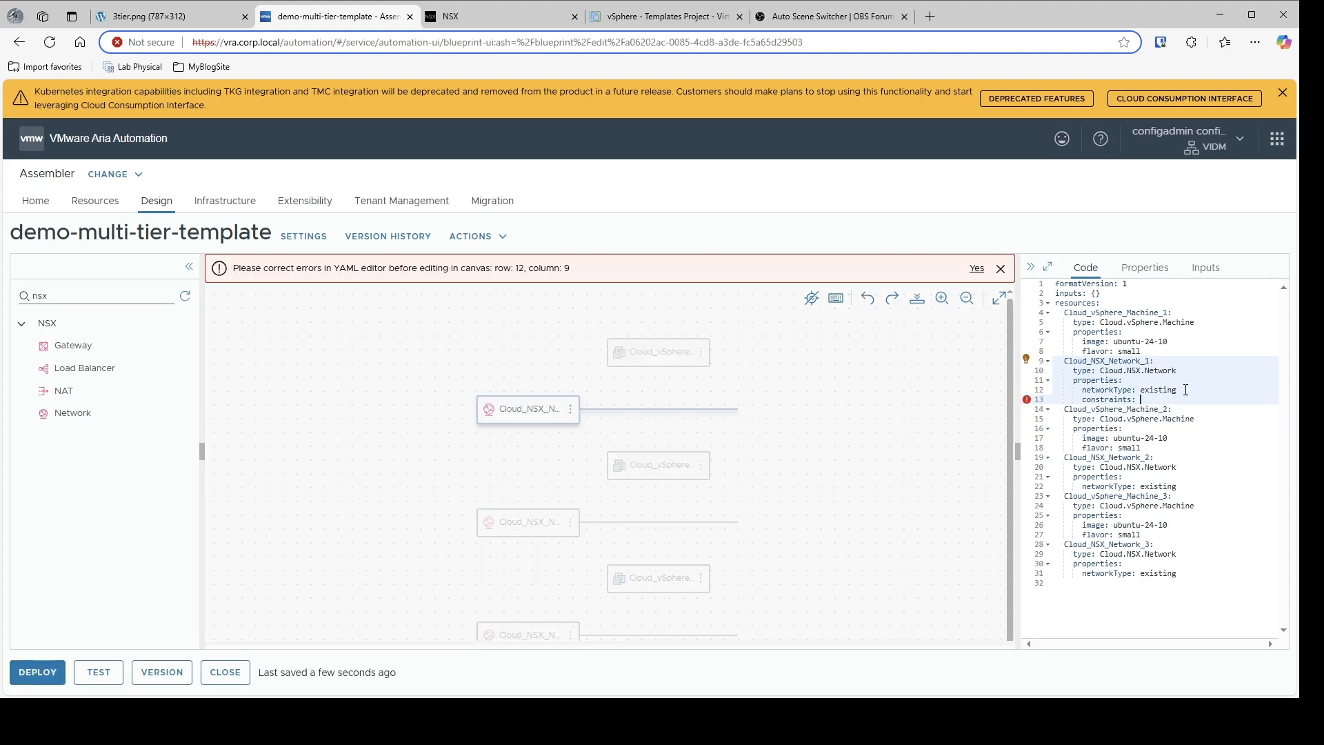
key(Return)
text(- ta)
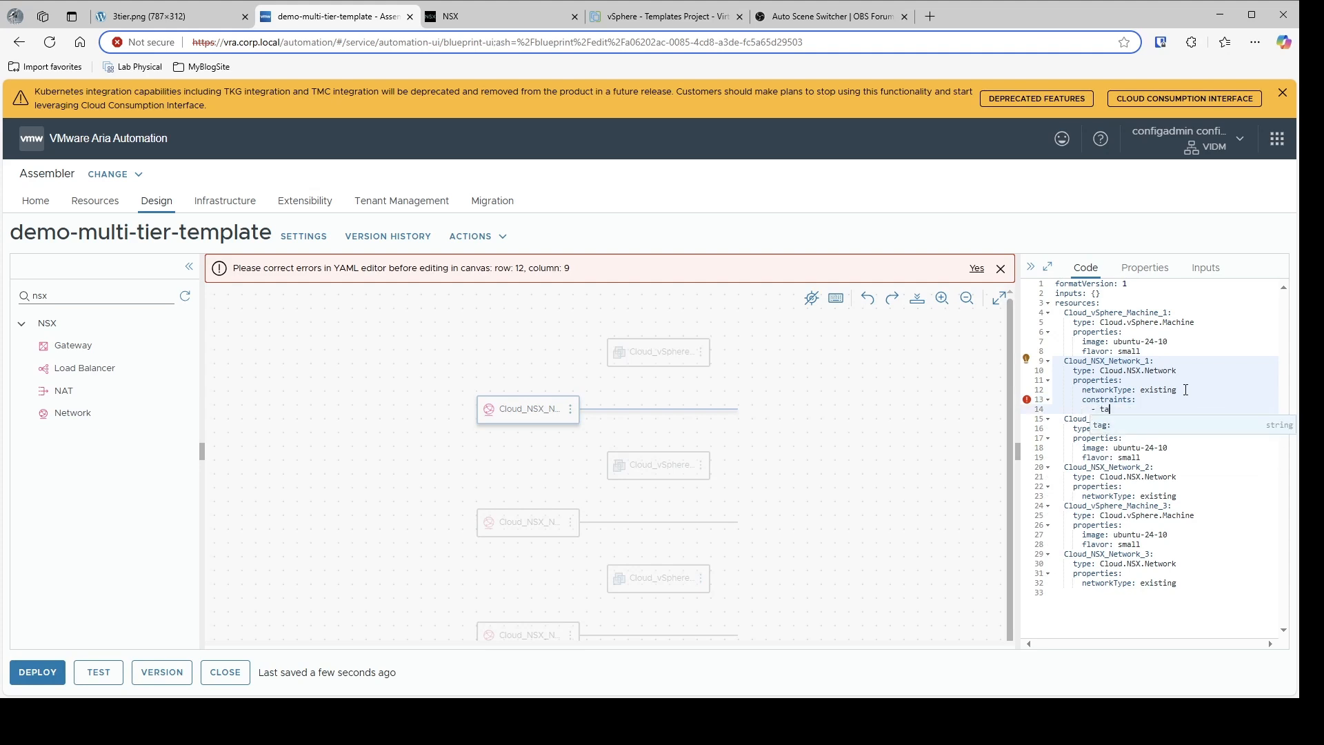
key(Return)
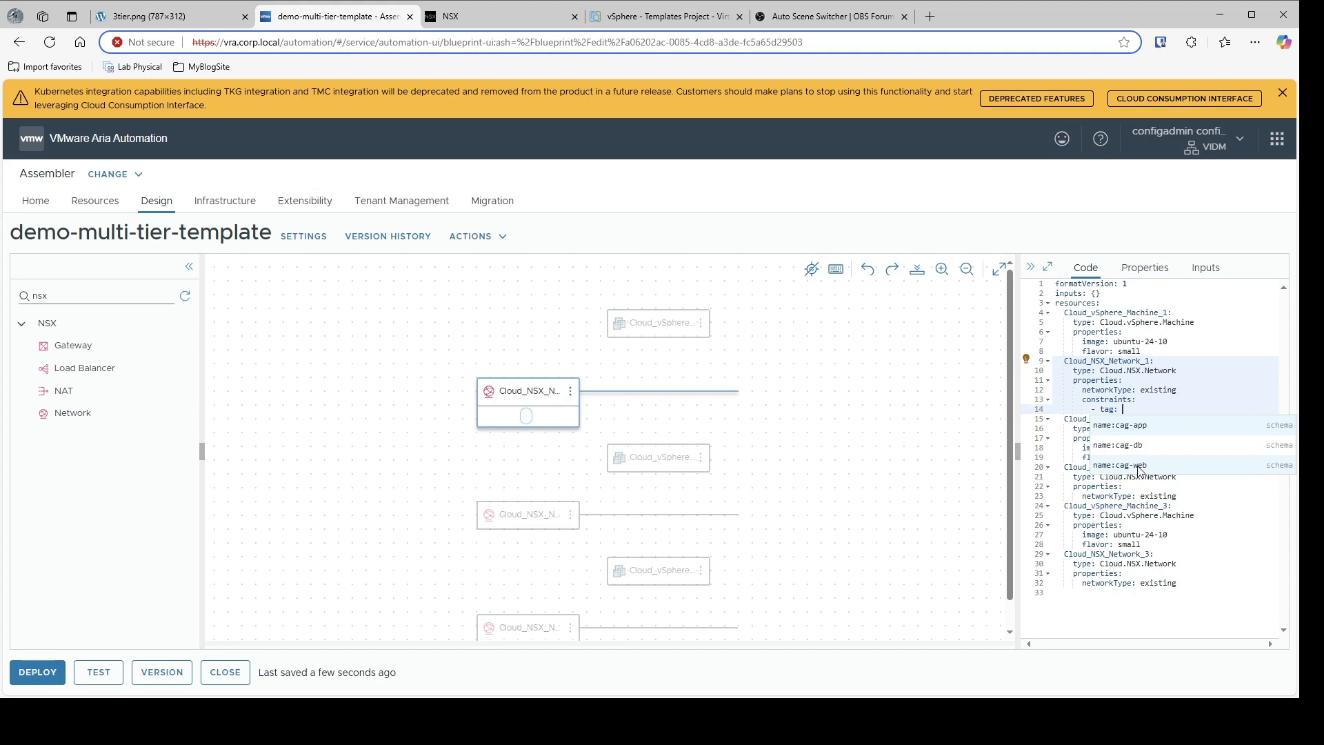
click(1125, 425)
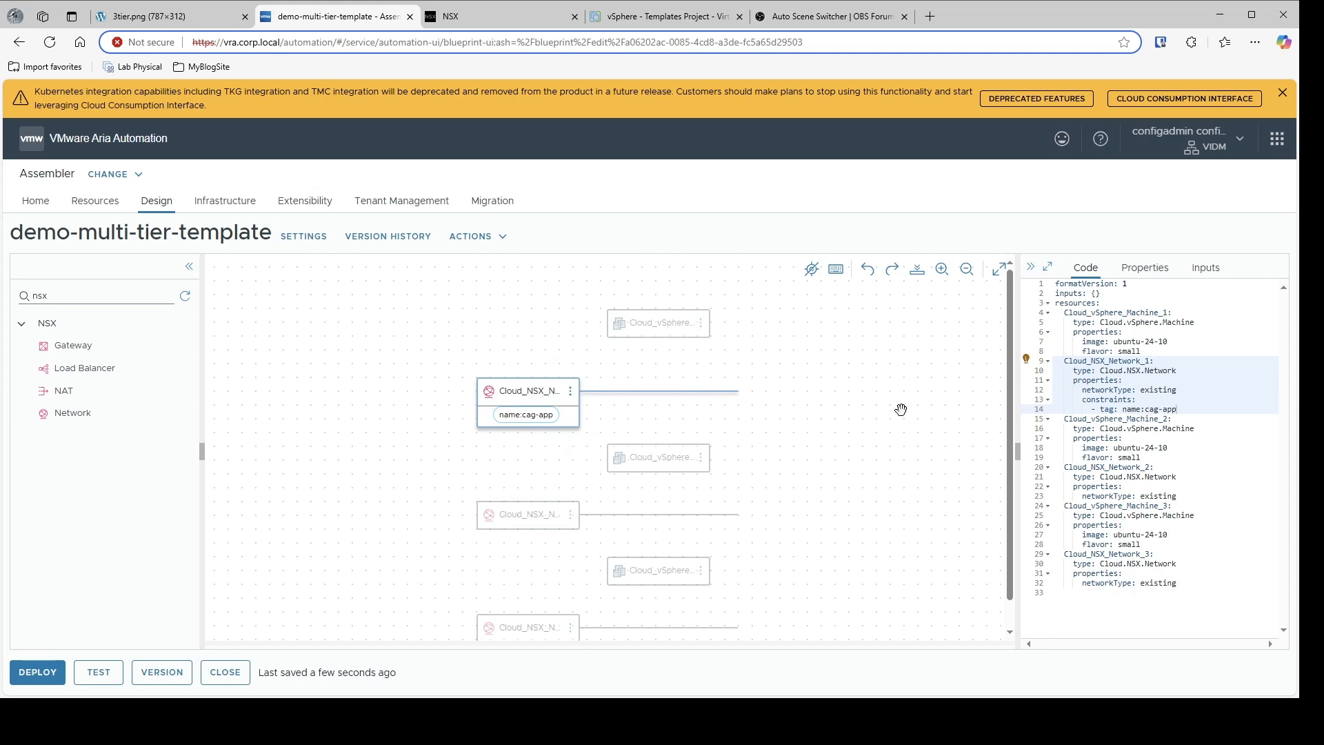
- Change the constraint tag of Cloud_NSX_Network_1 to name:cag-web
click(529, 520)
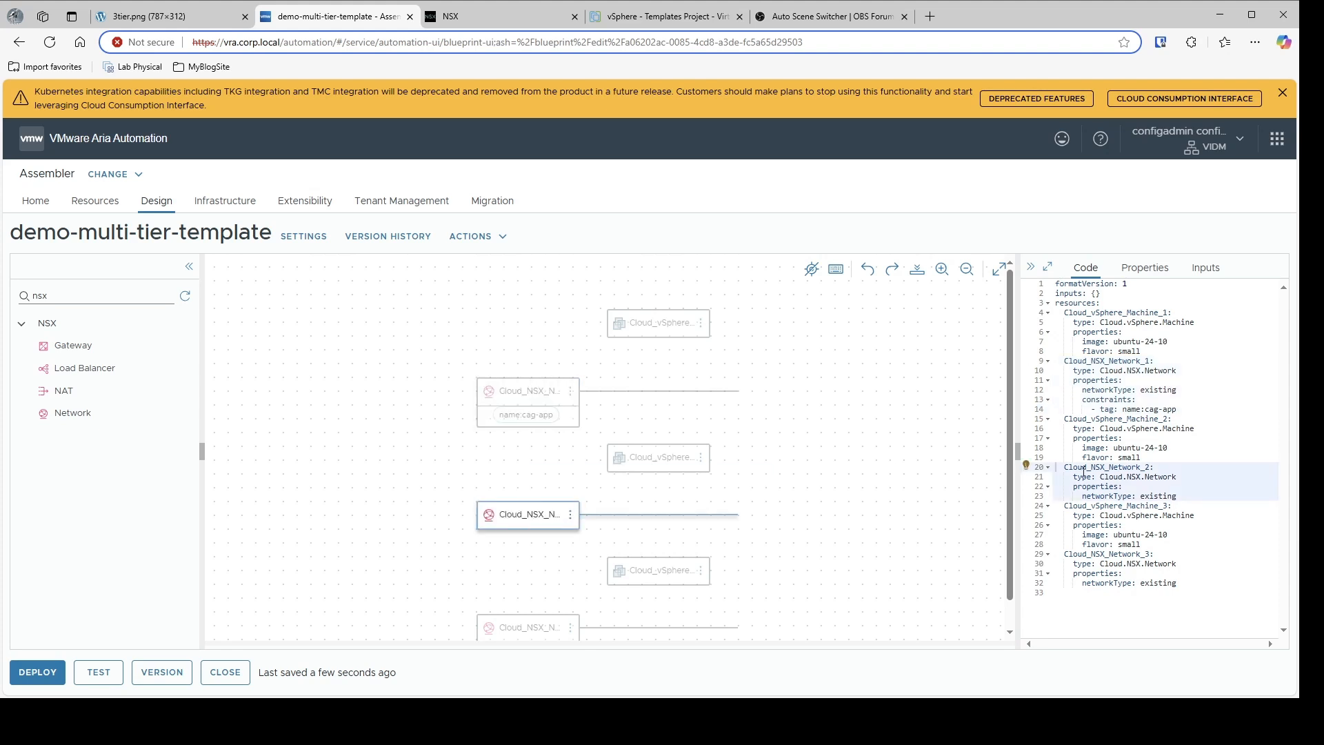
click(1189, 501)
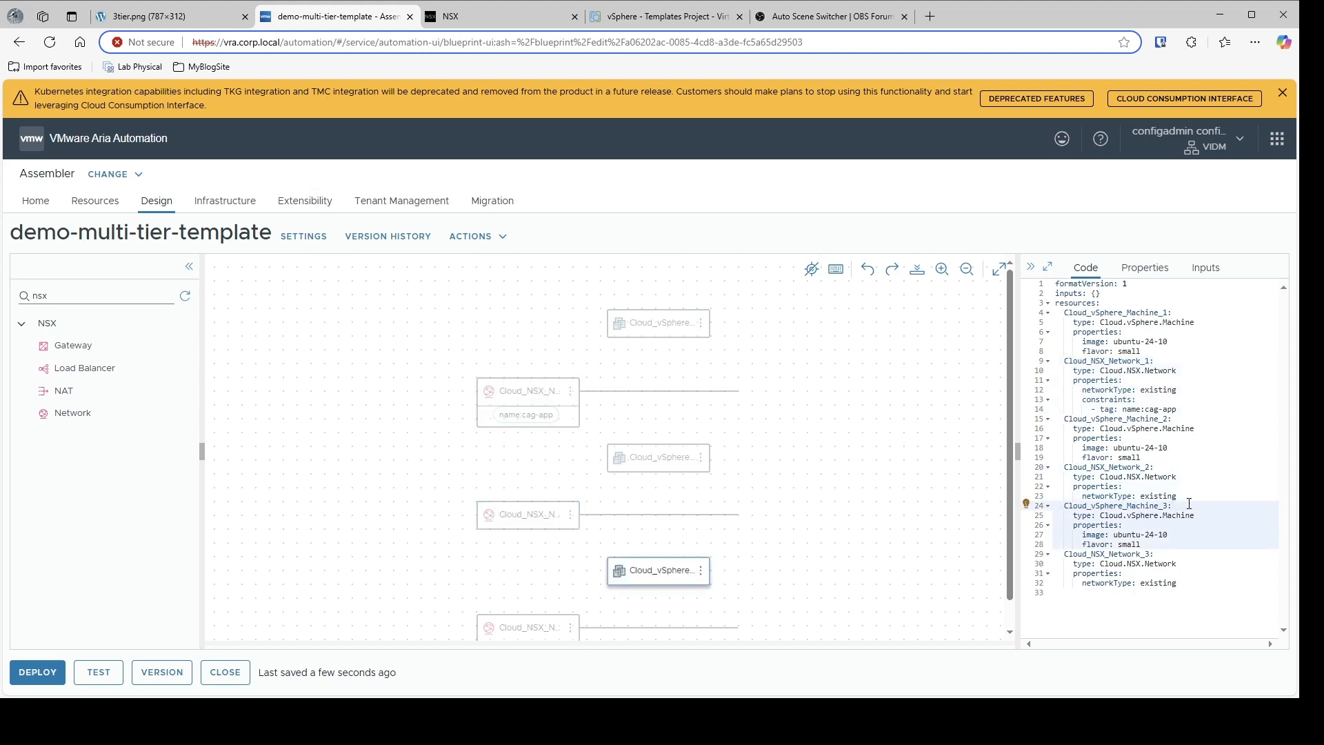
key(Up)
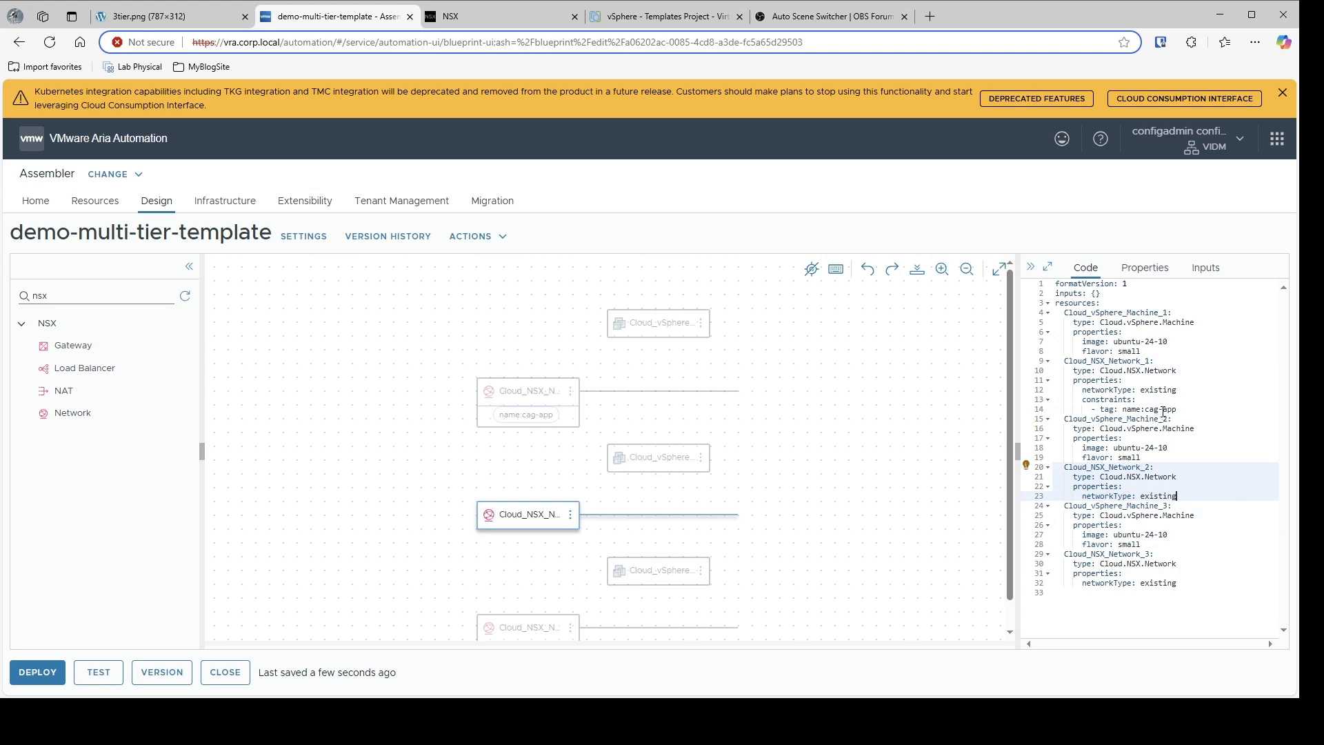
click(1178, 410)
text(web)
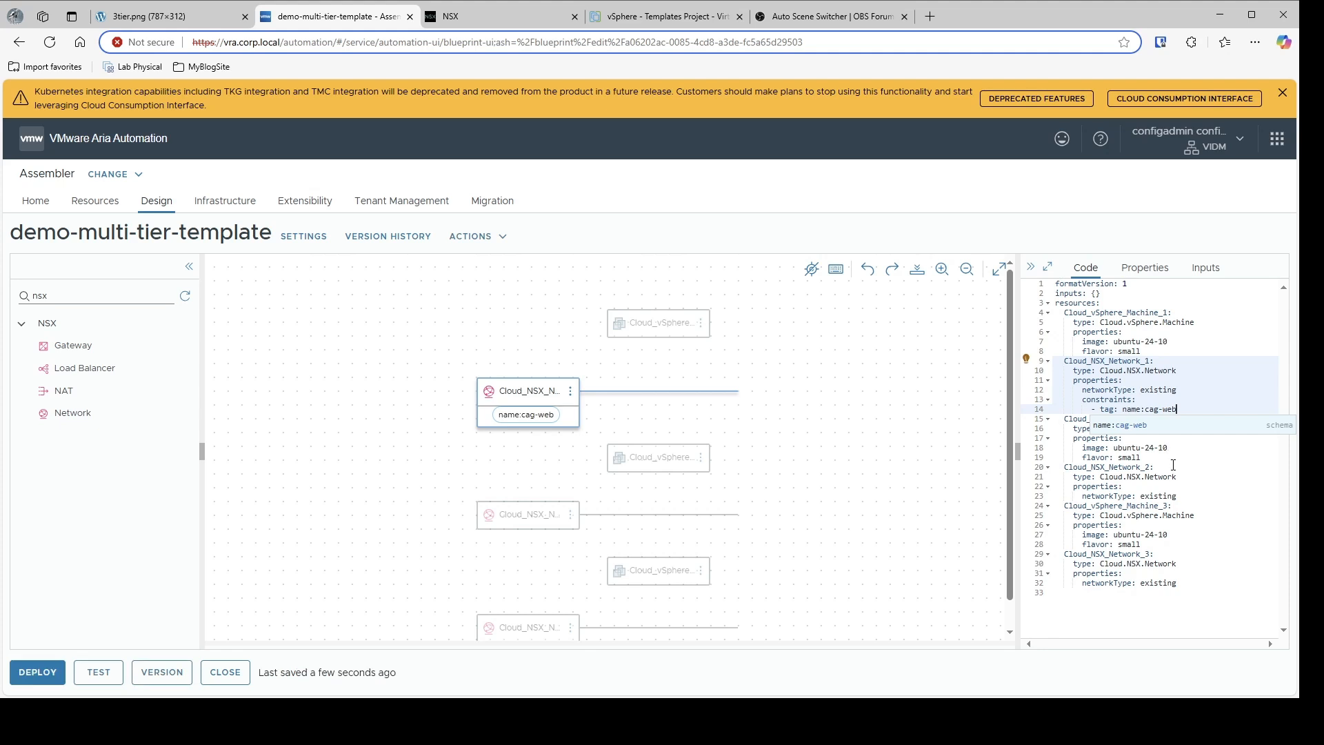
key(Escape)
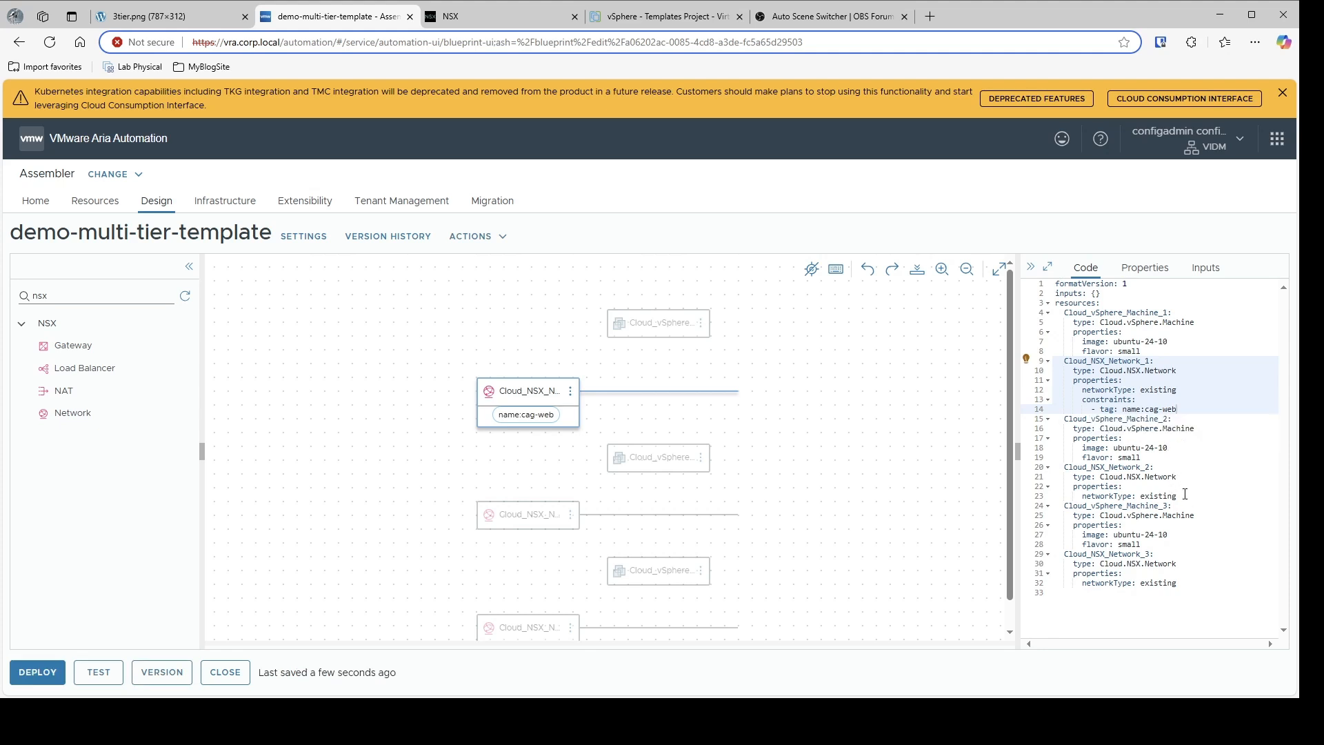
- Add a constraints entry with the tag name:cag-app to Cloud_NSX_Network_2
click(1185, 494)
key(Return)
text(constraints:)
key(Return)
text(- tag:)
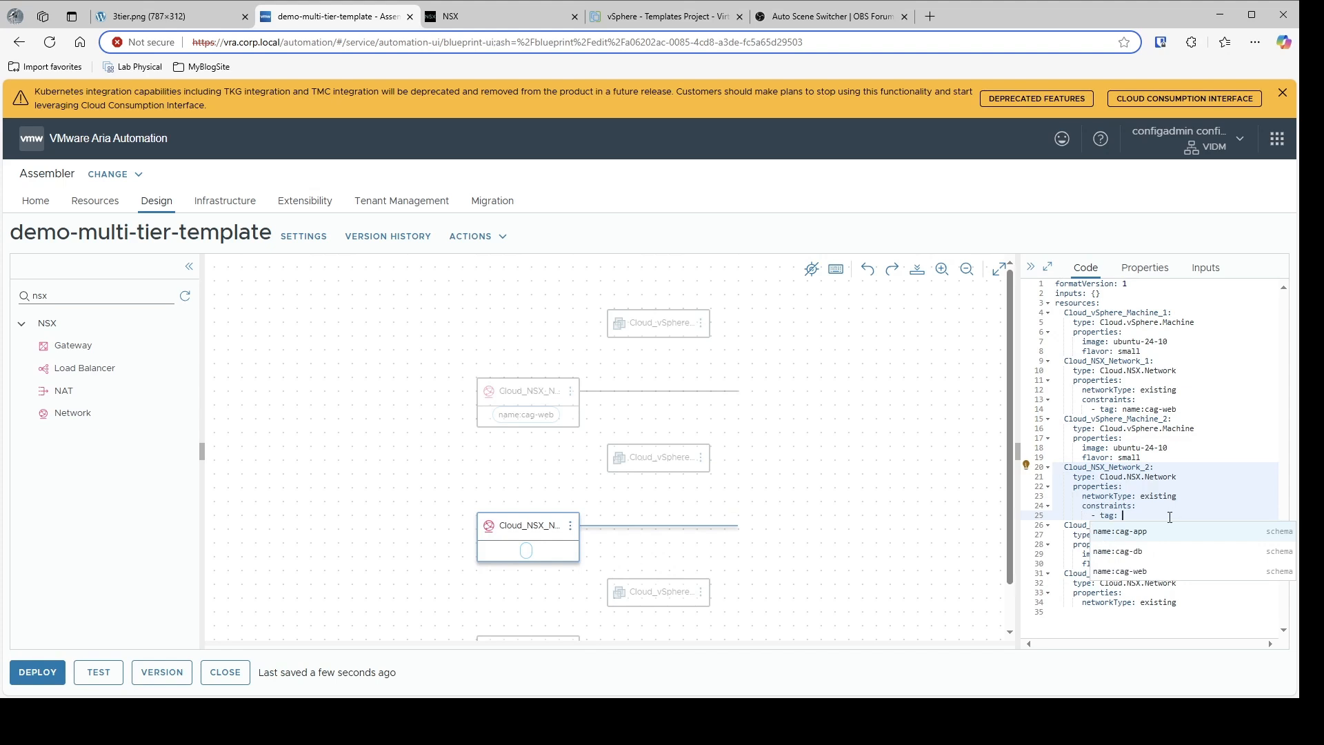
click(1163, 532)
- Add a constraints entry with the tag name:cag-db to Cloud_NSX_Network_3
click(1187, 605)
key(Return)
text(con)
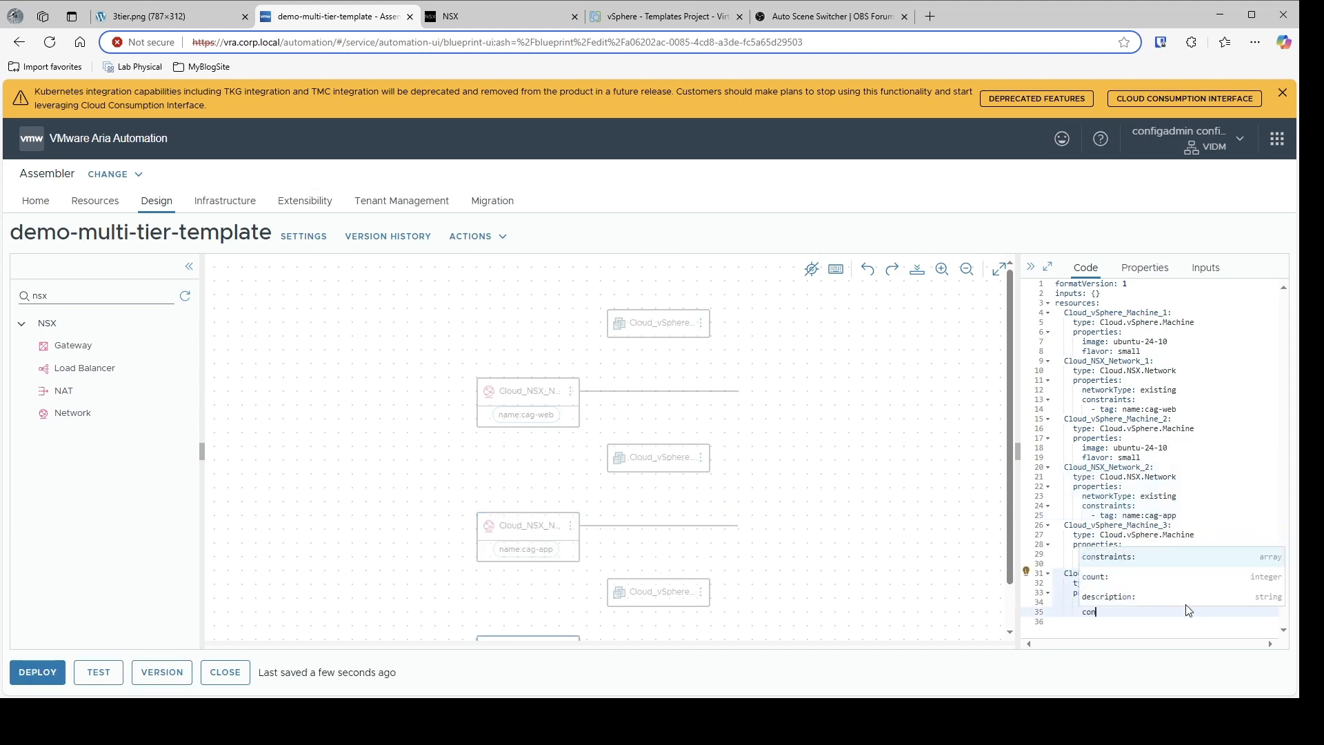
key(Return)
key(Return)
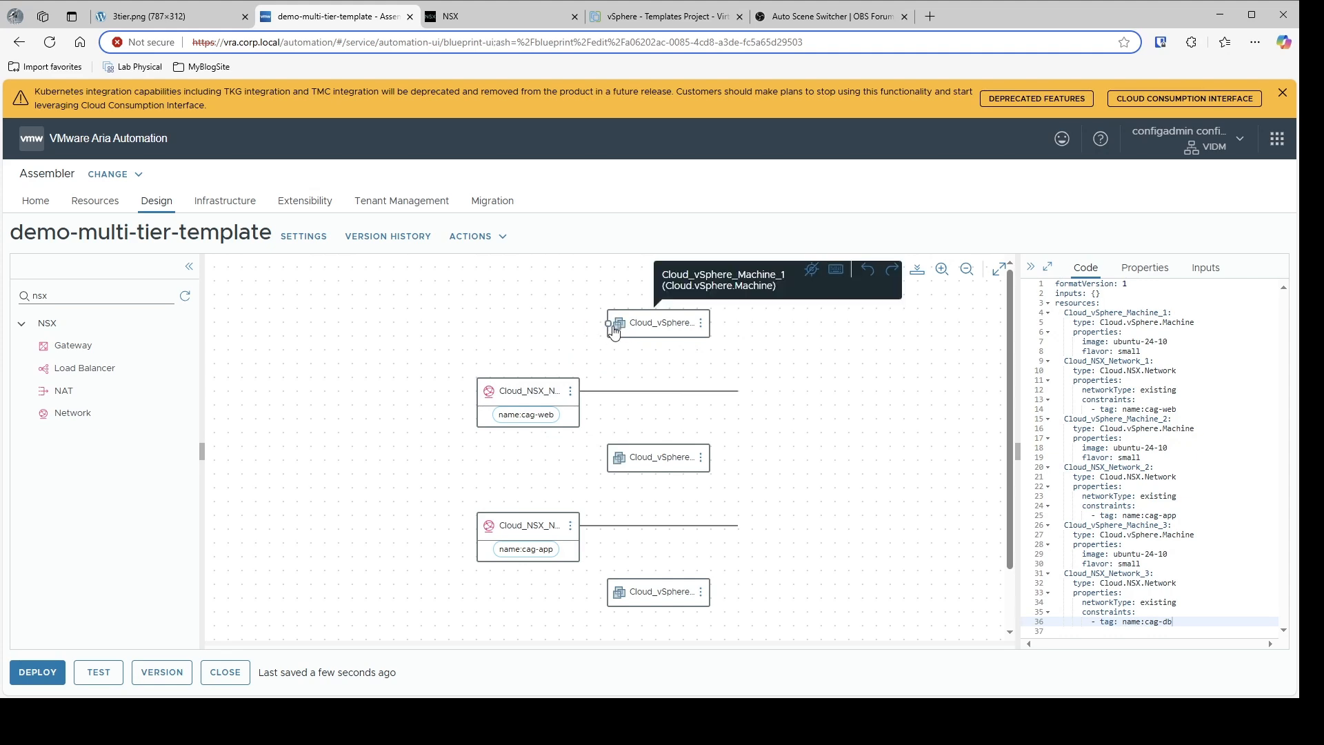
- Connect the first vSphere machine to the cag-web network on the canvas and check the generated networks code
drag(610, 331, 562, 400)
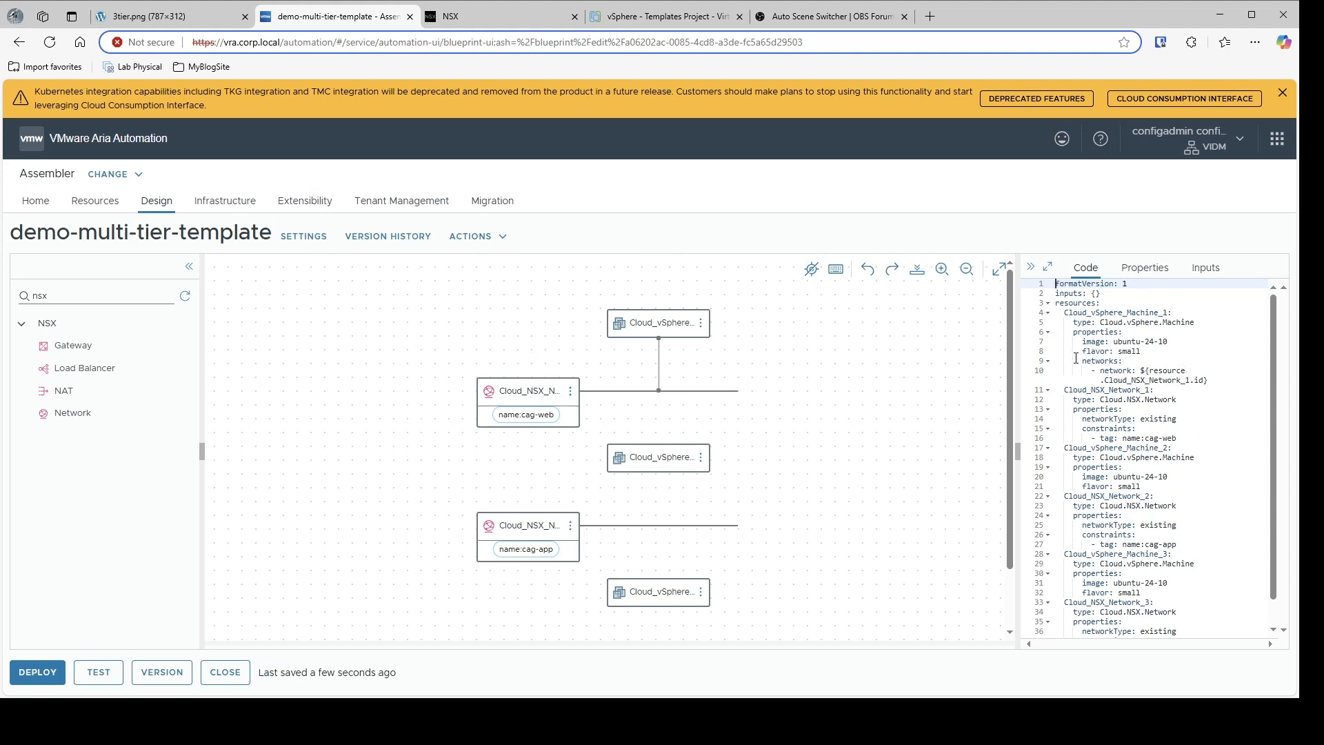
click(1211, 380)
drag(1101, 361, 1080, 359)
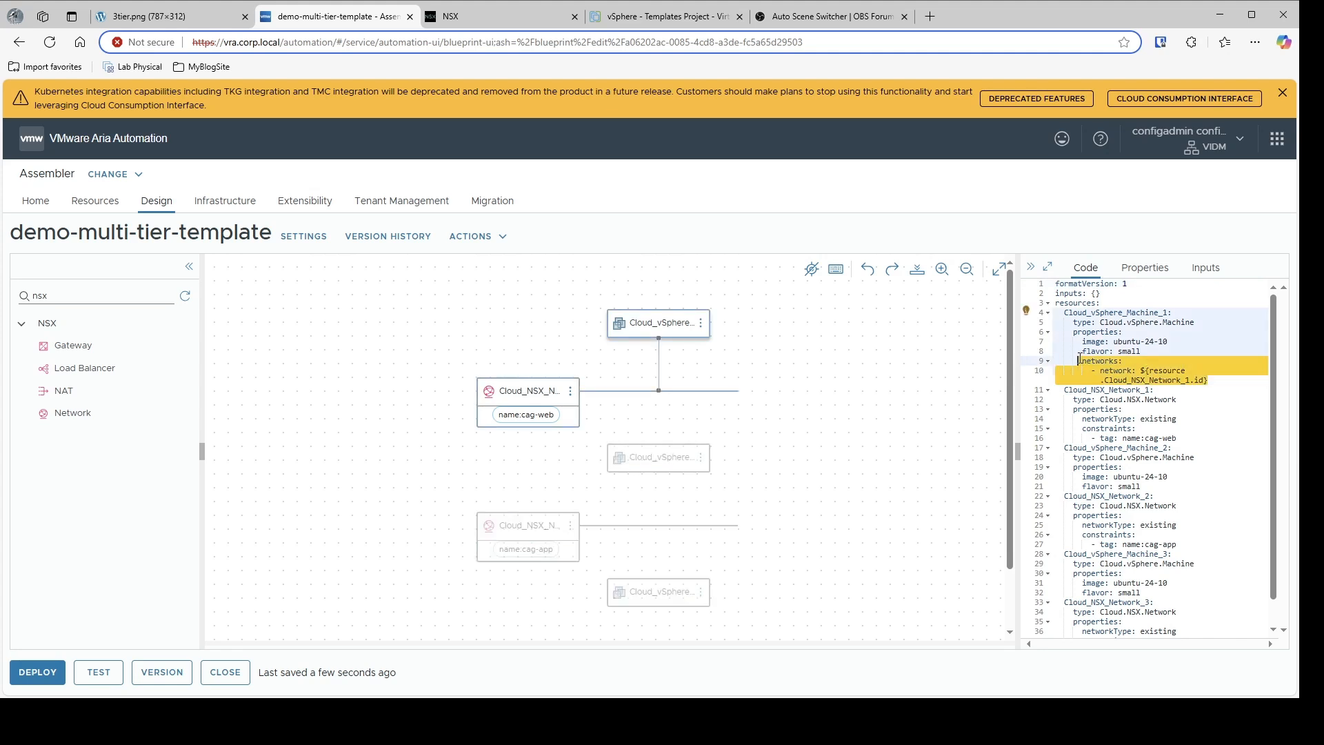
click(1248, 342)
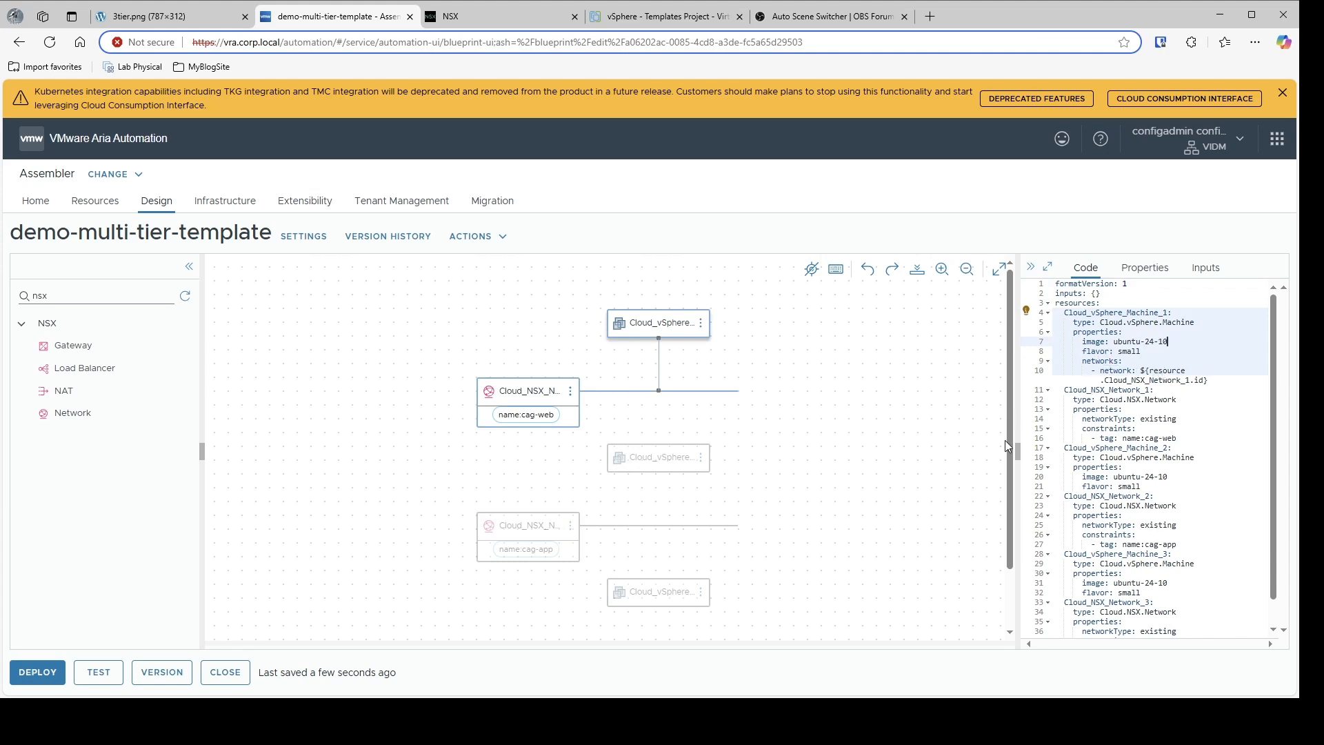
- Widen the code pane and examine the Cloud_NSX_Network_1 definition that Cloud_vSphere_Machine_1's networks entry refers to
drag(1019, 451, 853, 453)
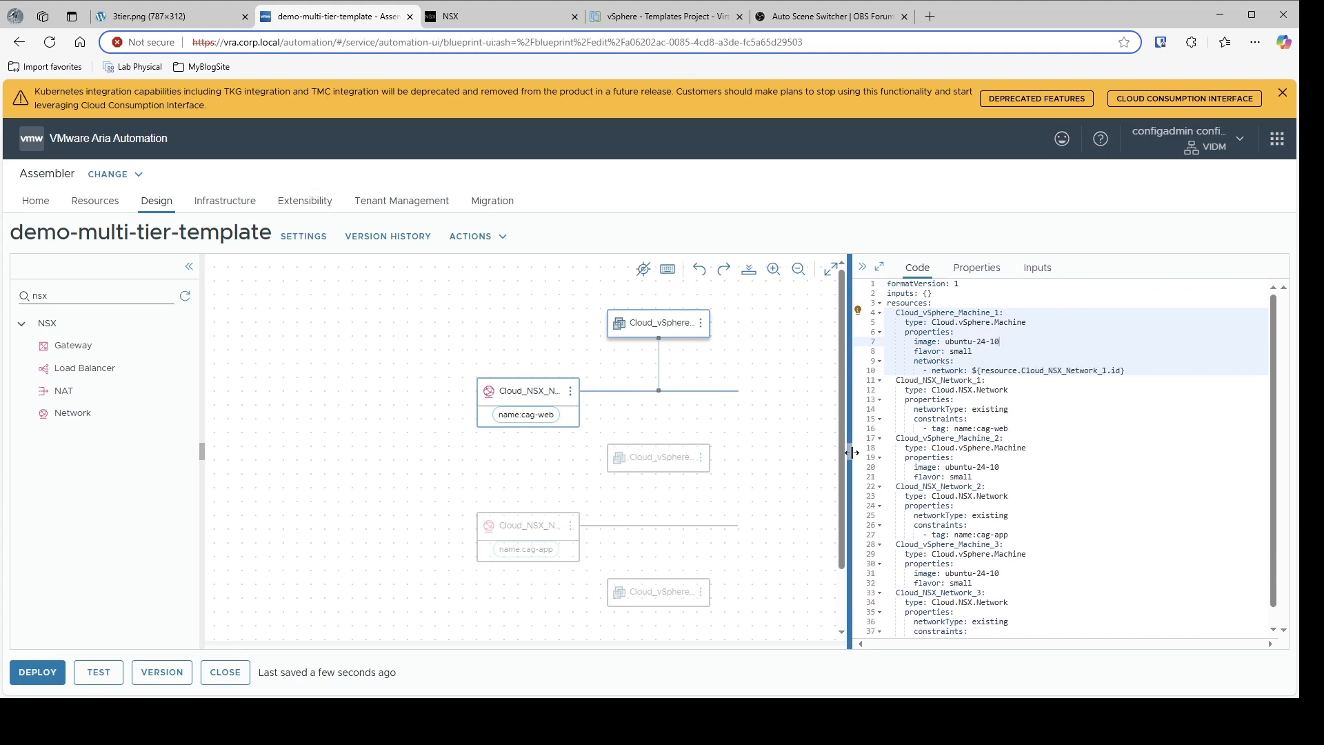
double_click(950, 380)
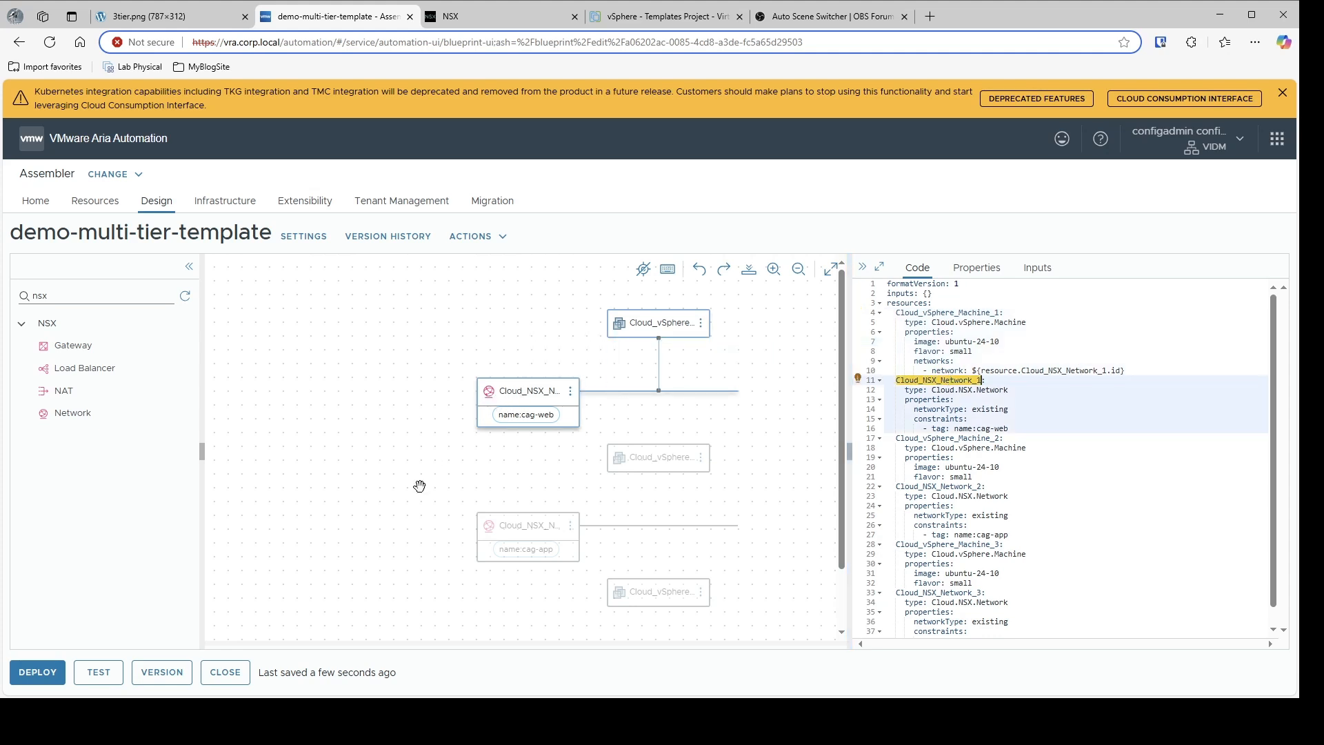
click(422, 381)
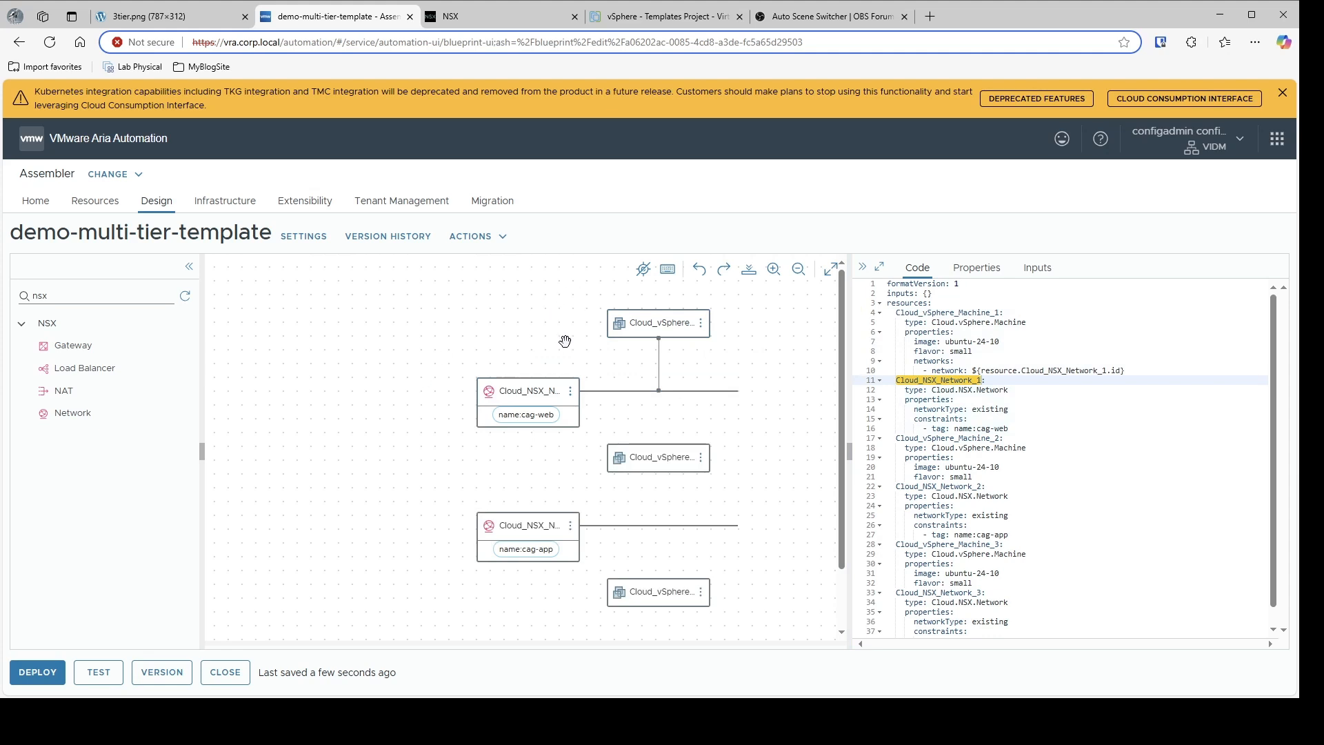
click(530, 384)
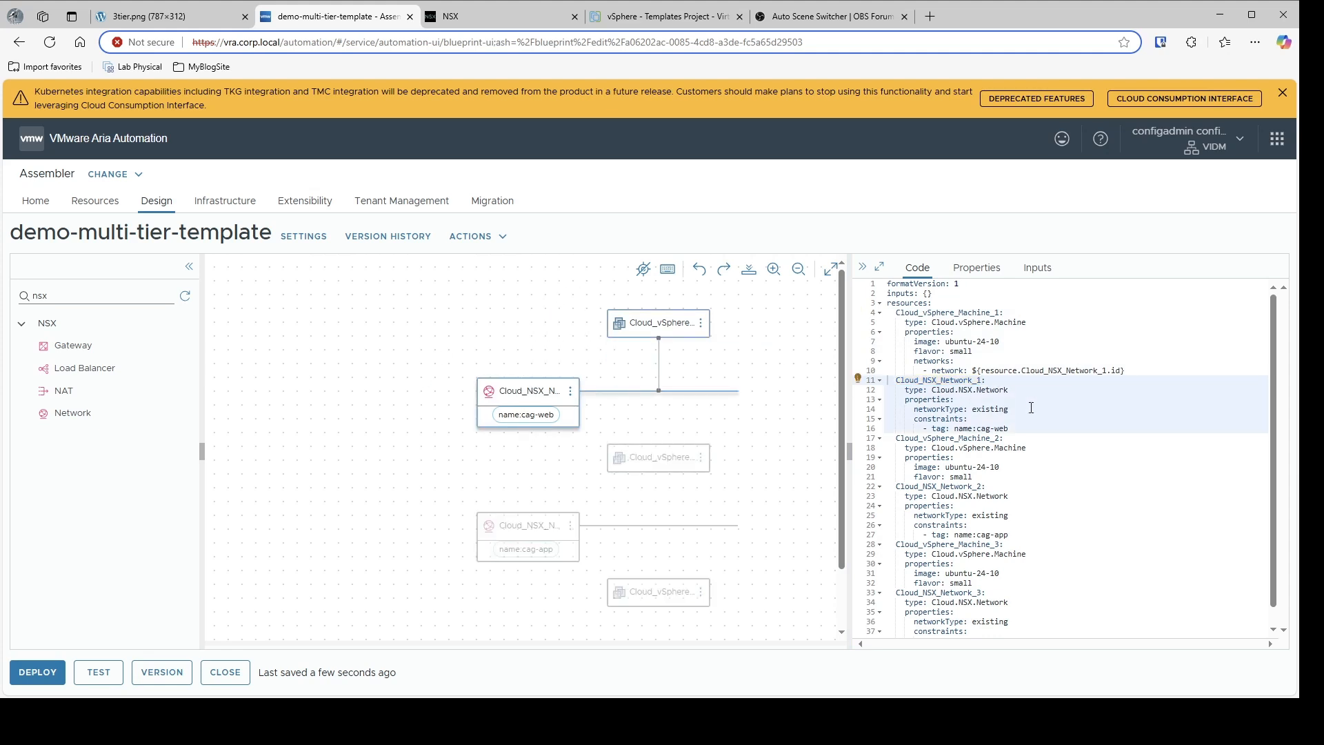
- Connect the second vSphere machine to the cag-app network and the third vSphere machine to the cag-db network on the canvas
click(585, 479)
drag(608, 458, 525, 549)
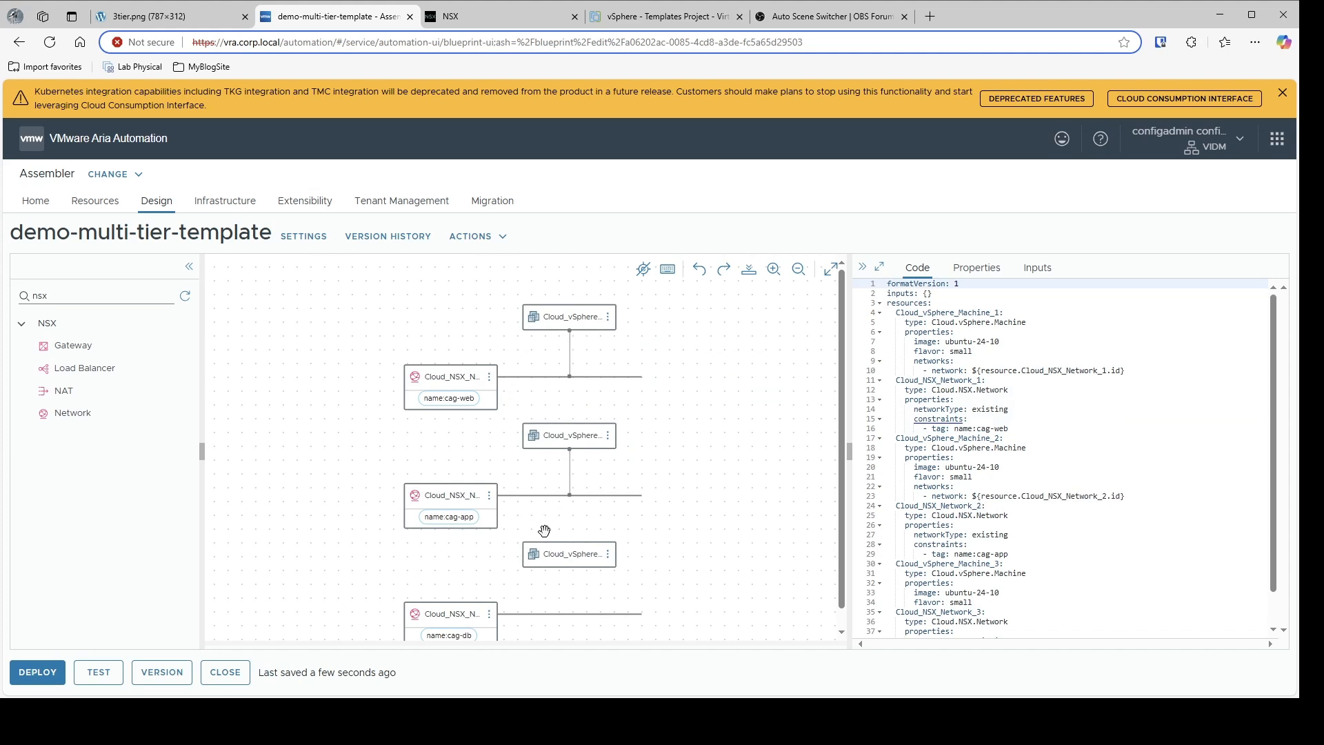
drag(526, 557, 460, 616)
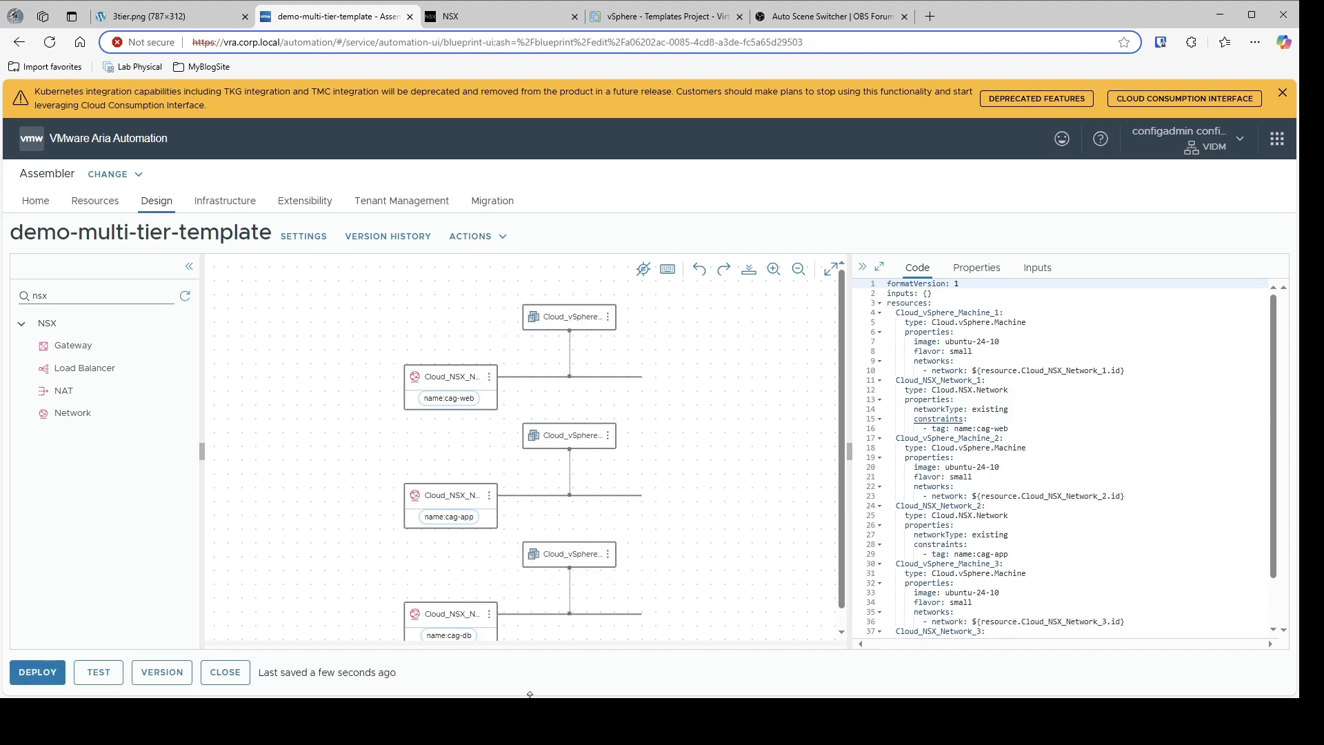
- Find the cloud agnostic Security Group component and place one beside each of the three vSphere machines on the canvas
drag(529, 696, 531, 744)
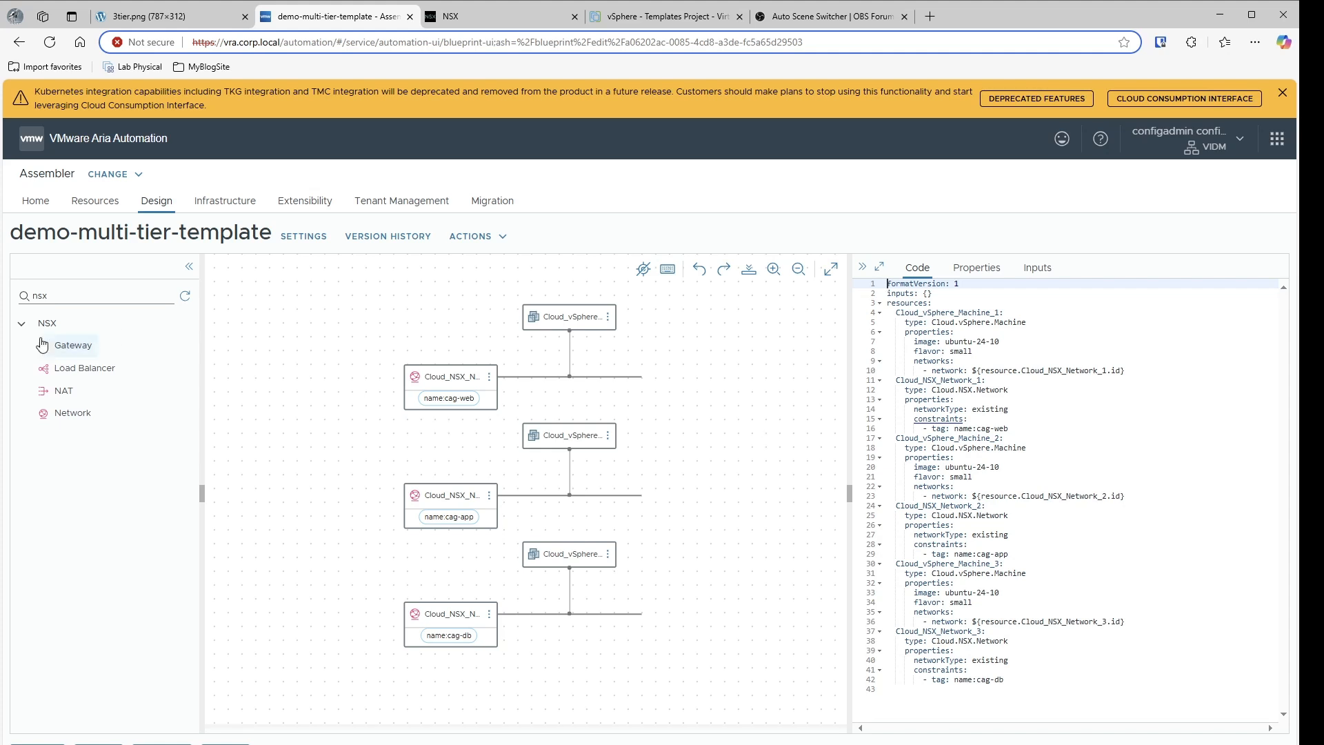
double_click(42, 295)
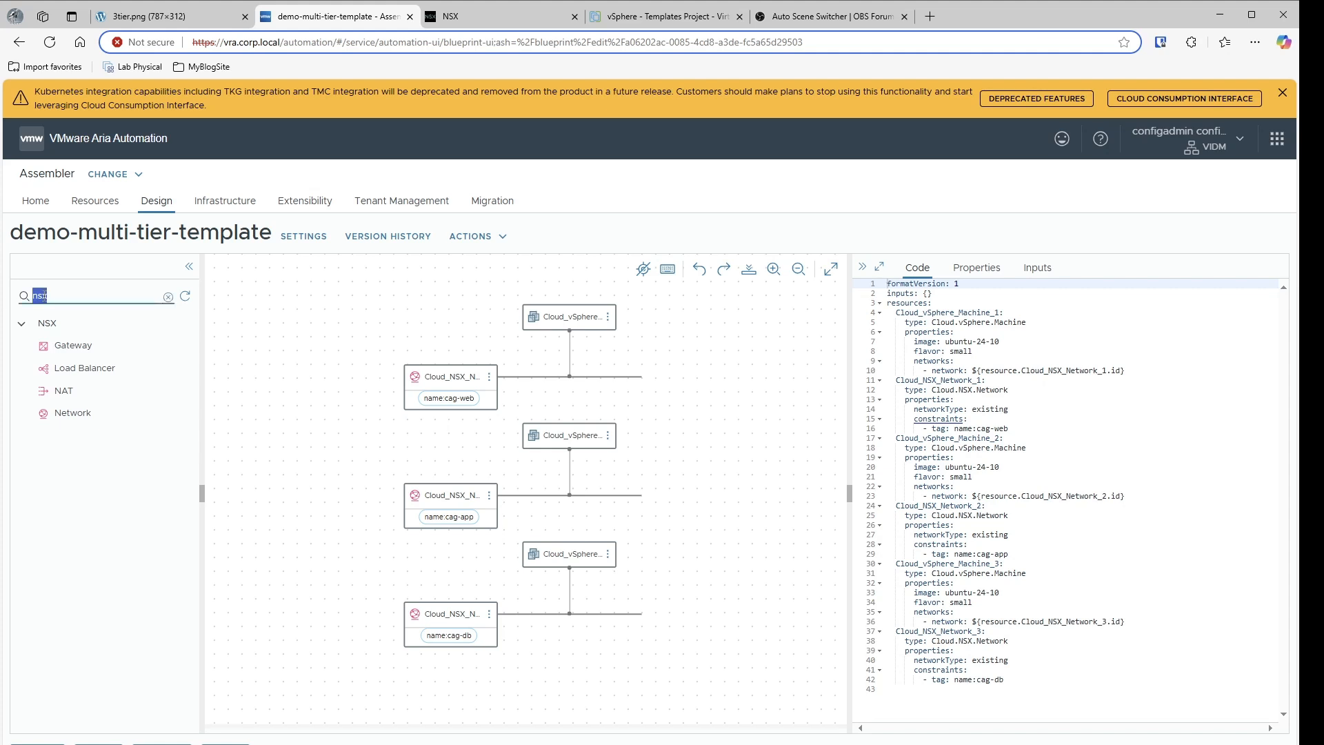
text(secu)
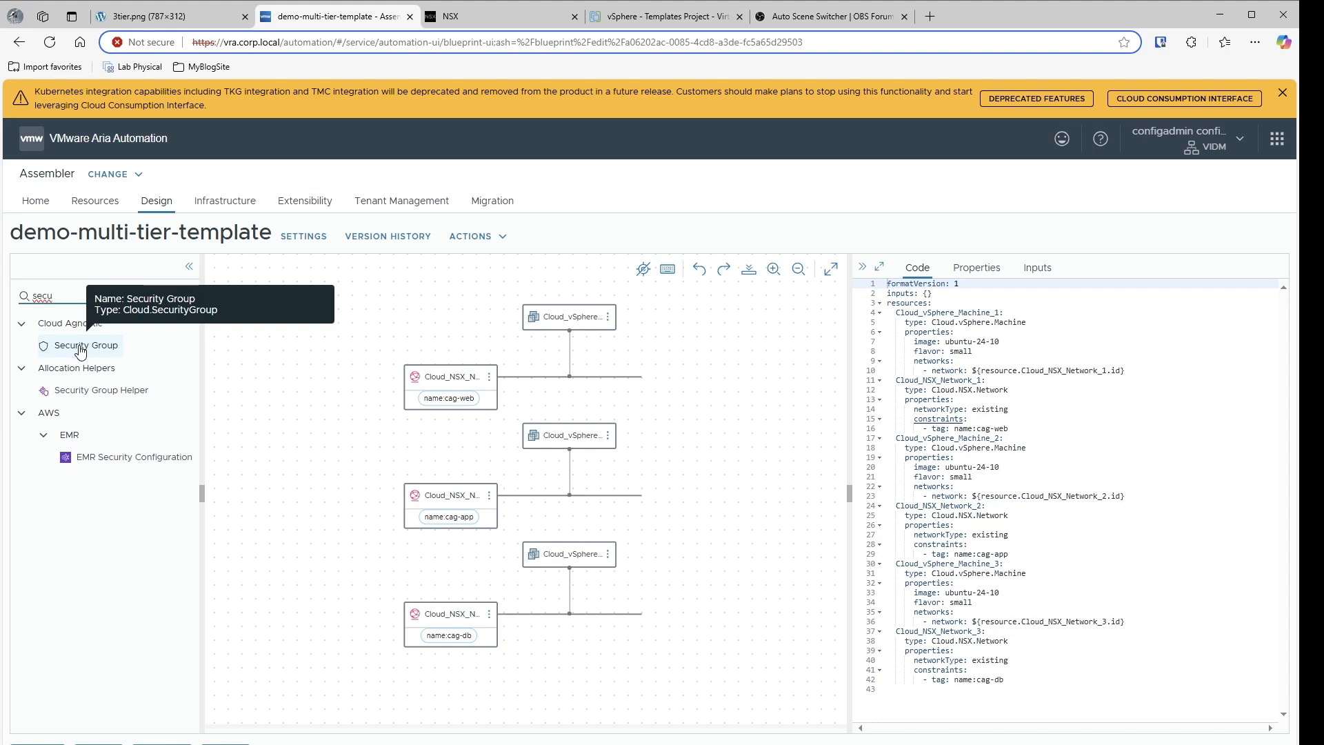
drag(81, 352, 679, 348)
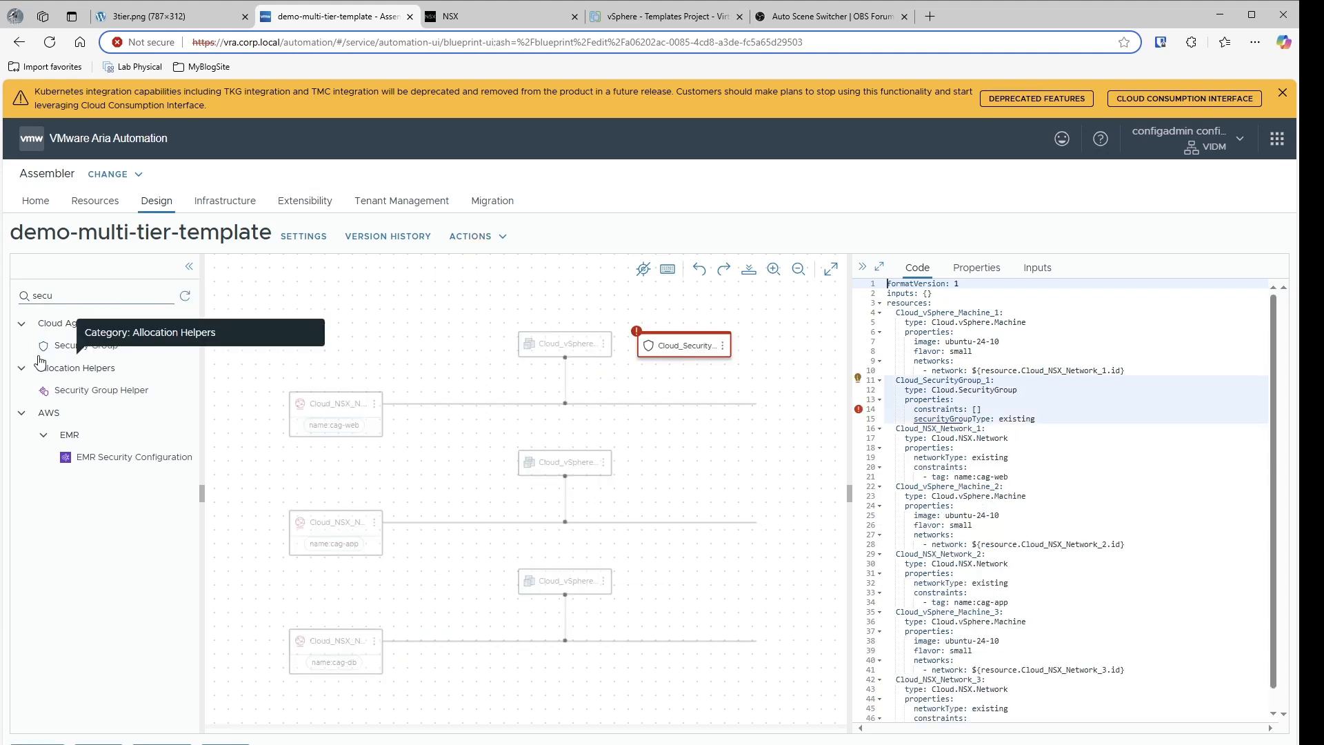
drag(69, 346, 664, 476)
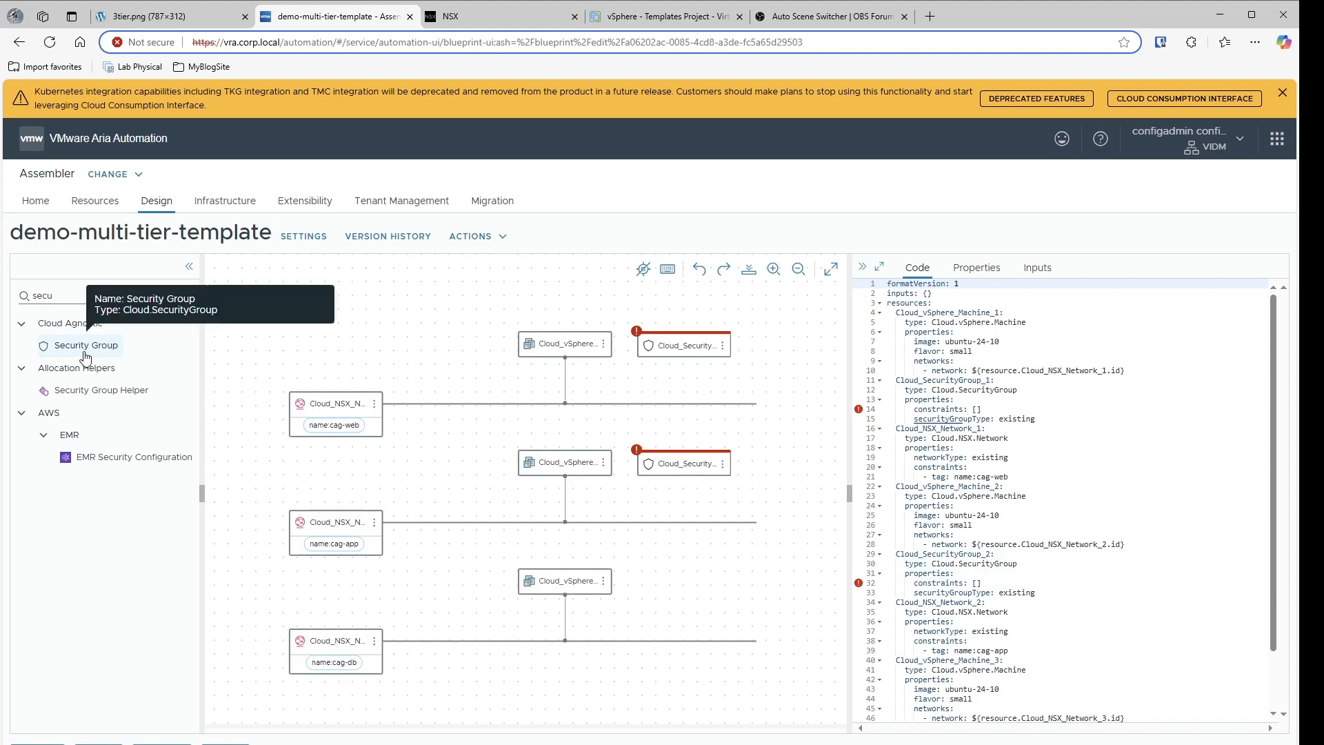
drag(85, 348, 642, 585)
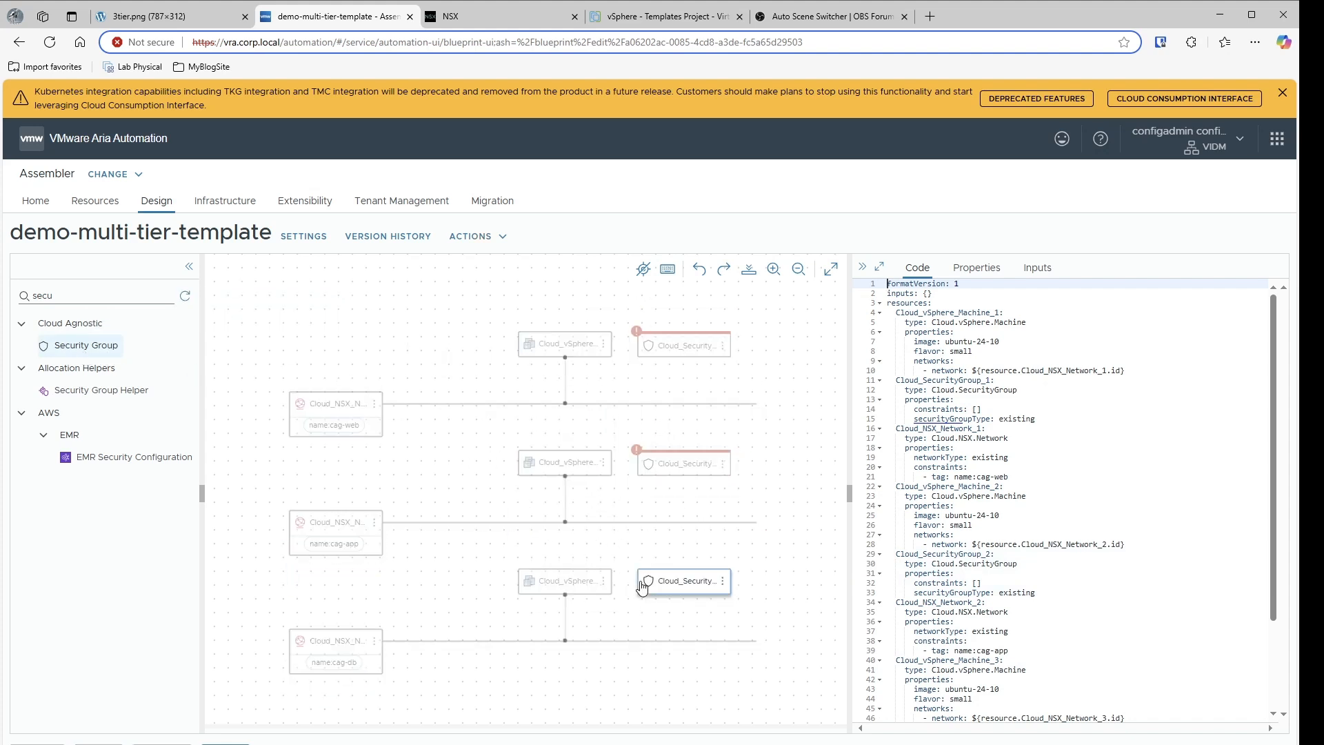
- Replace the empty constraints of Cloud_SecurityGroup_1 with the tag name:cag-web
click(686, 351)
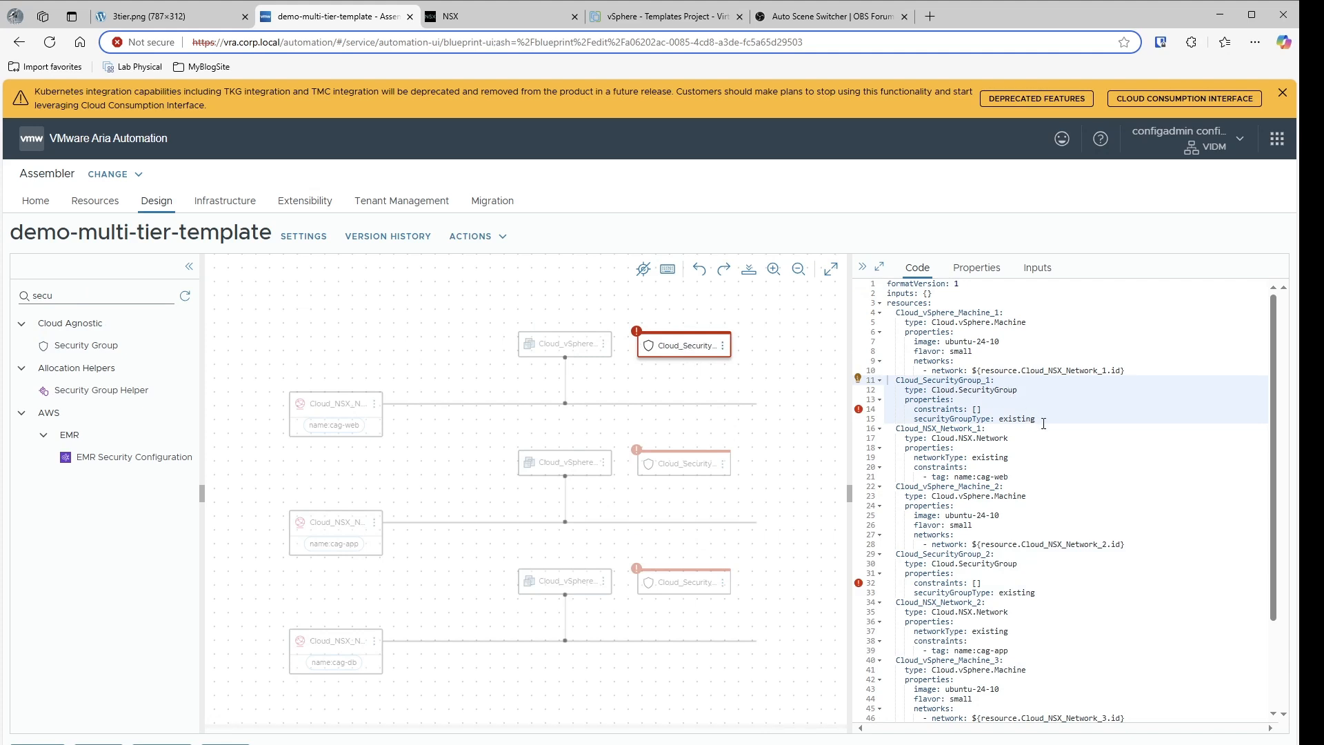
click(1004, 407)
key(BackSpace)
key(BackSpace)
key(Return)
text(-)
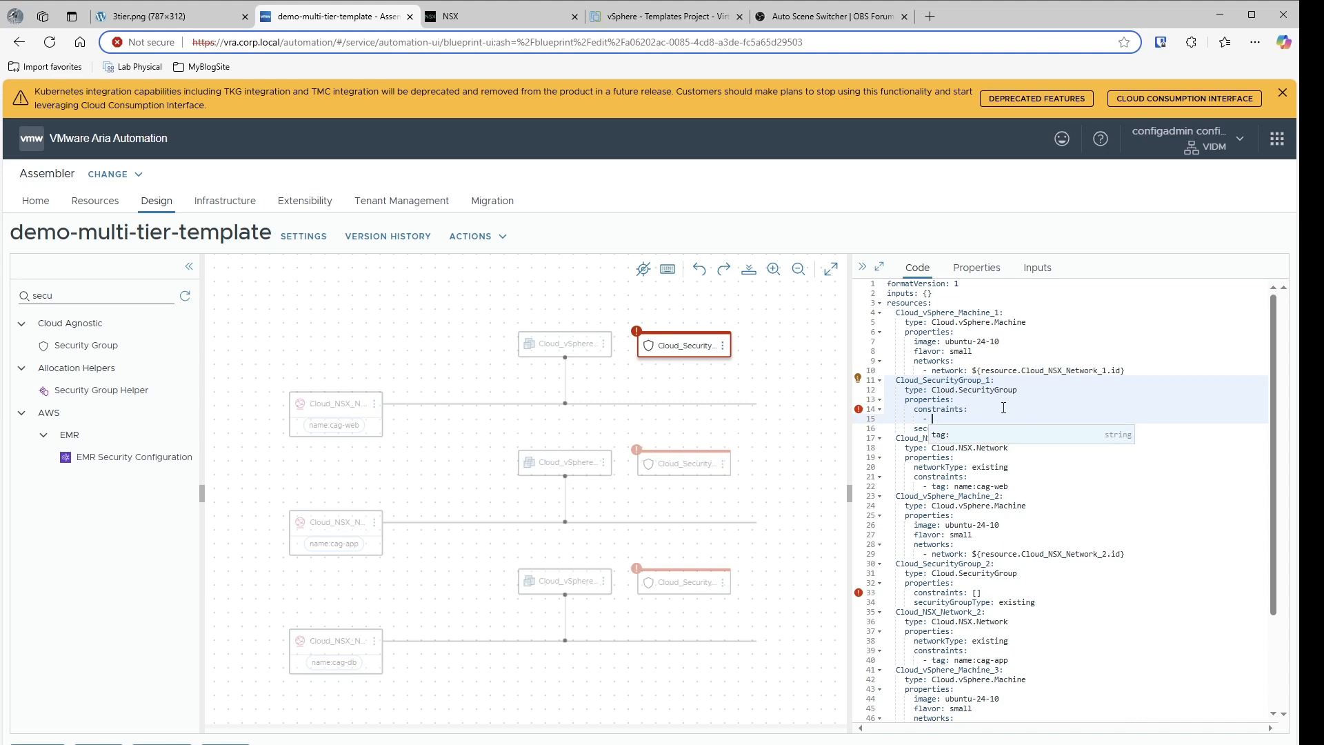
key(Return)
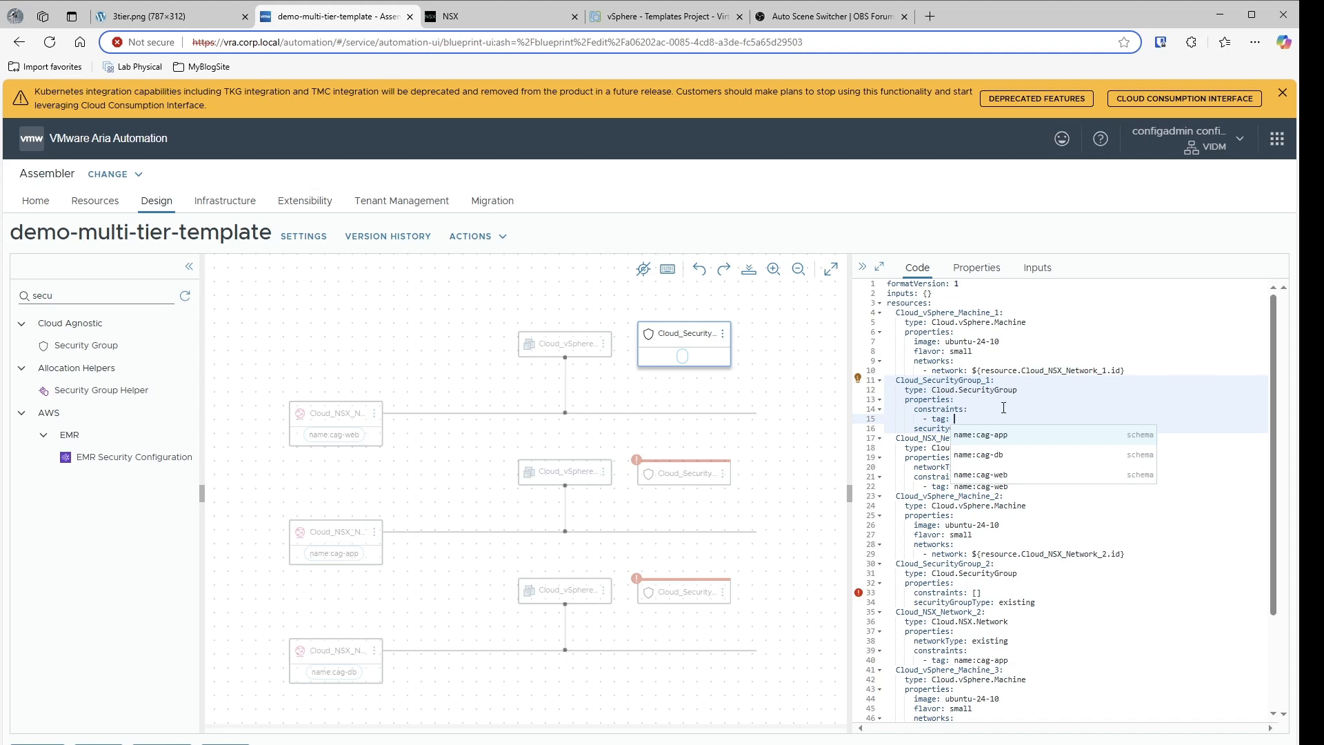
click(995, 474)
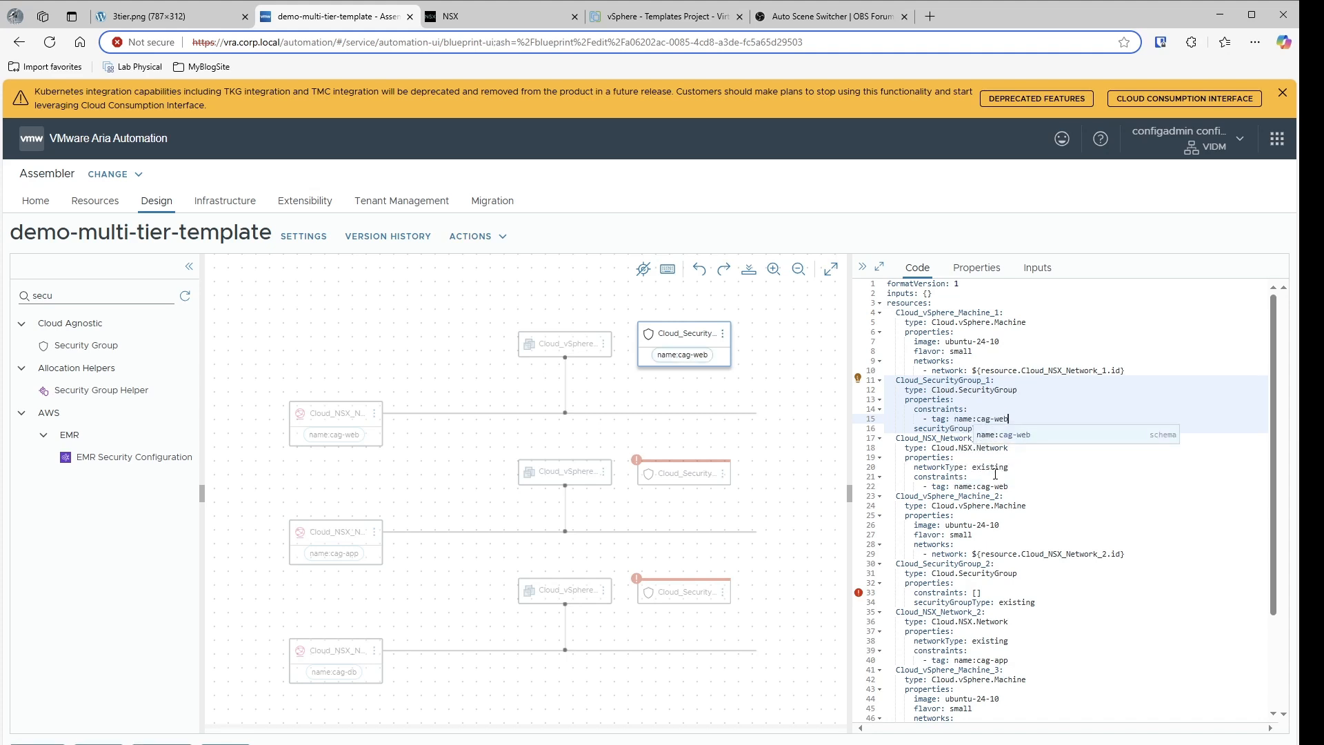
key(Escape)
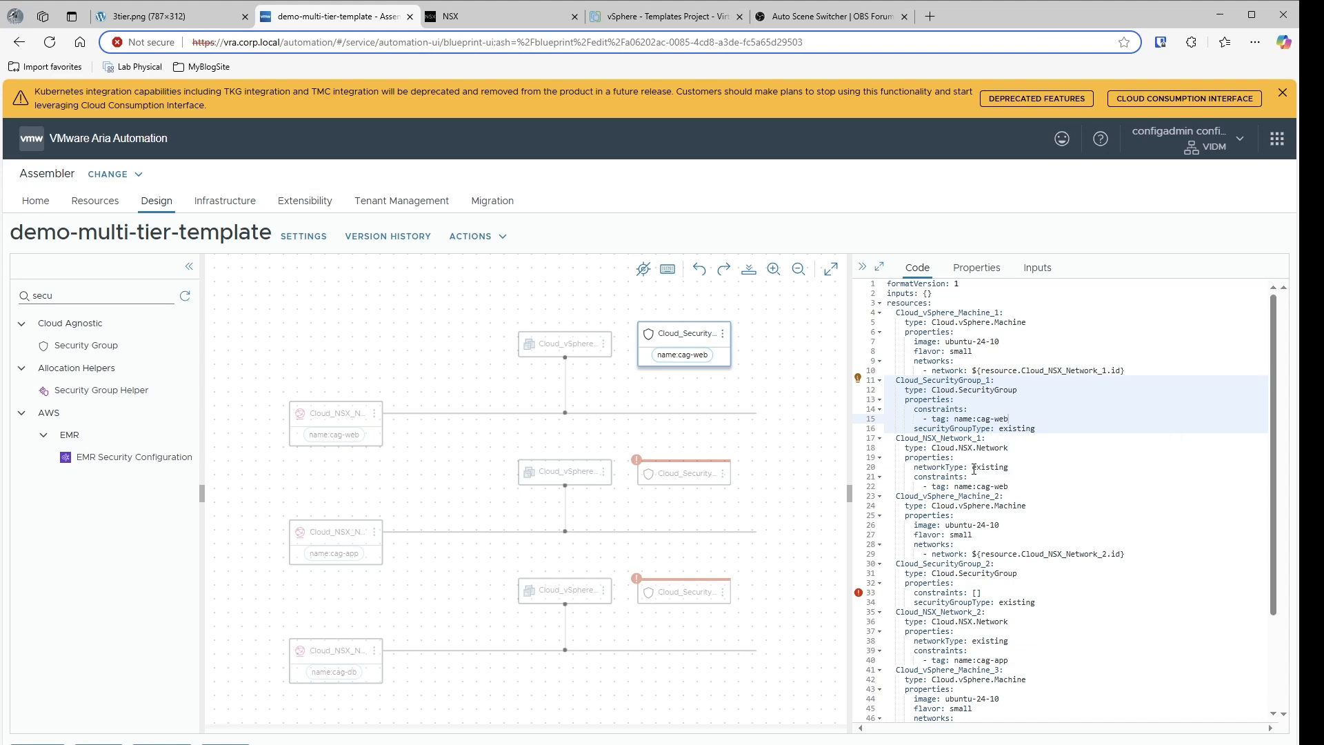
- Replace the empty constraints of Cloud_SecurityGroup_2 with the tag name:cag-app
click(684, 475)
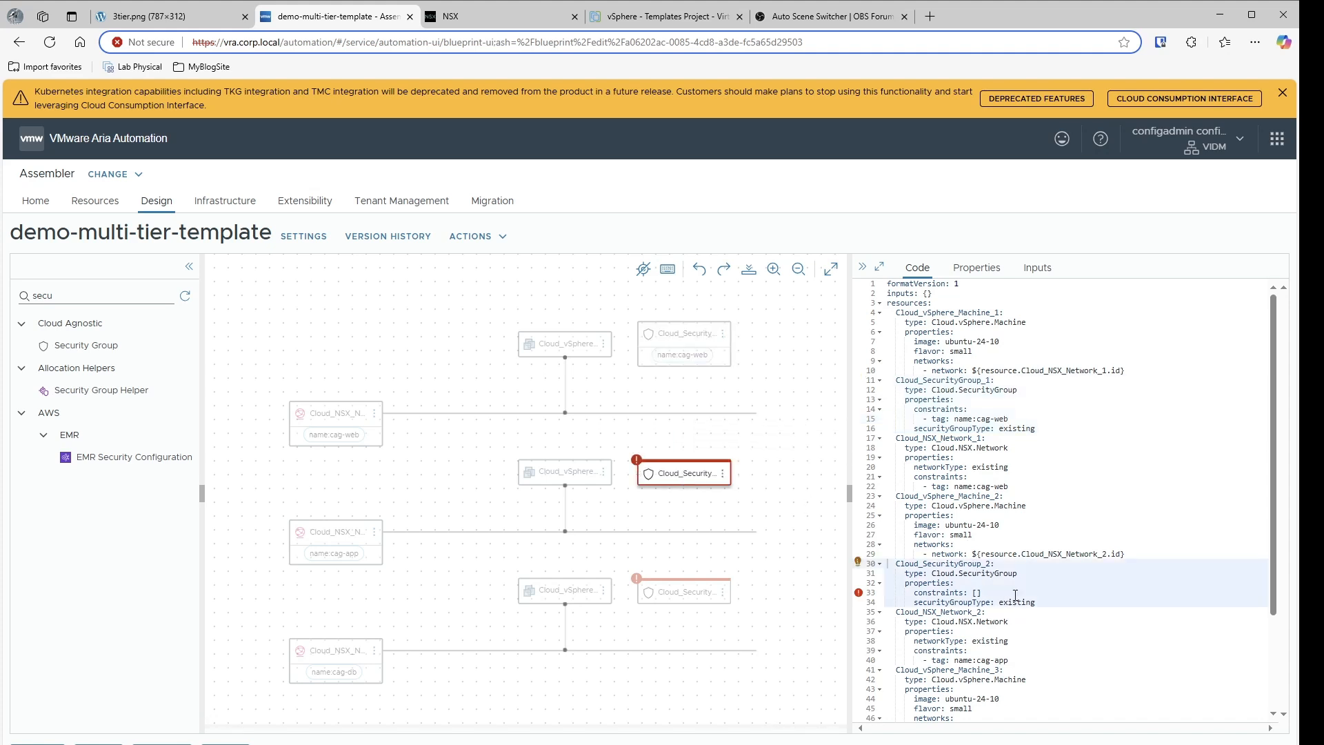
click(993, 593)
key(BackSpace)
key(BackSpace)
key(Return)
text(- tag: name:cag-app)
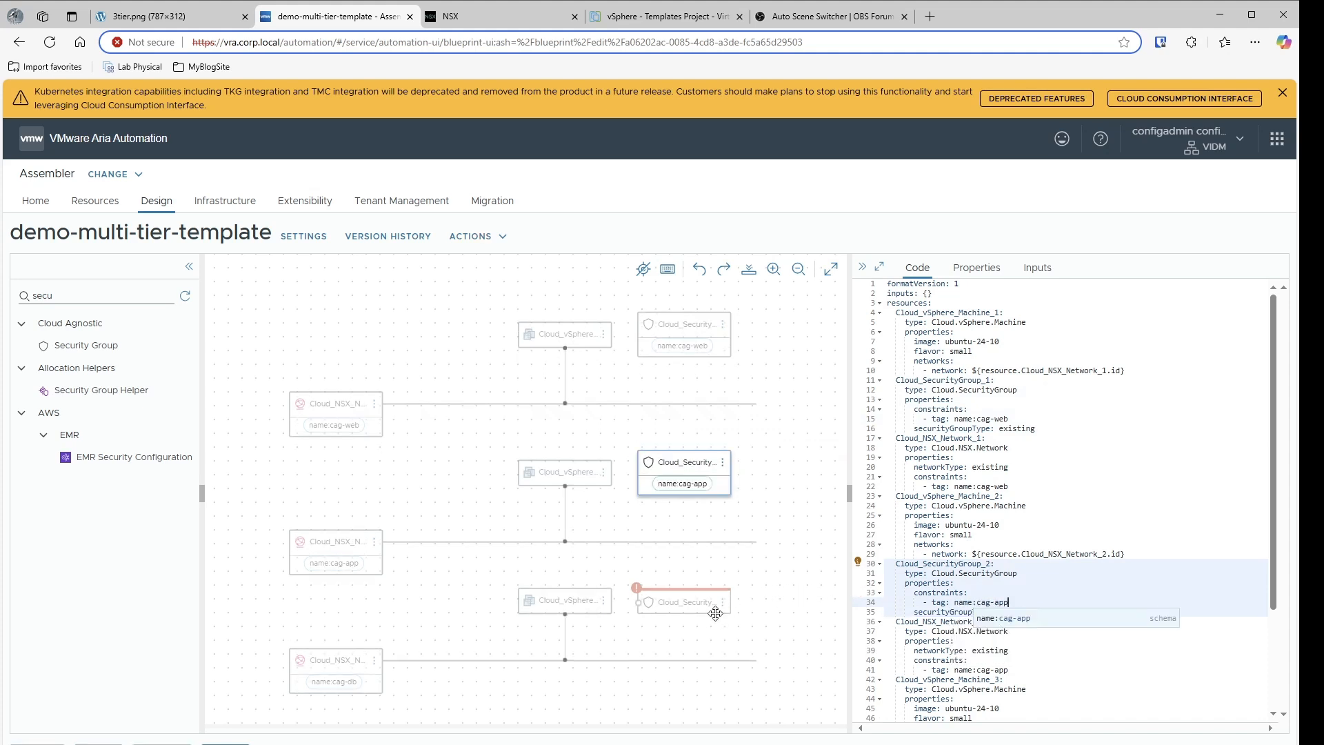
- Replace the empty constraints of Cloud_SecurityGroup_3 with the tag name:cag-db
click(678, 614)
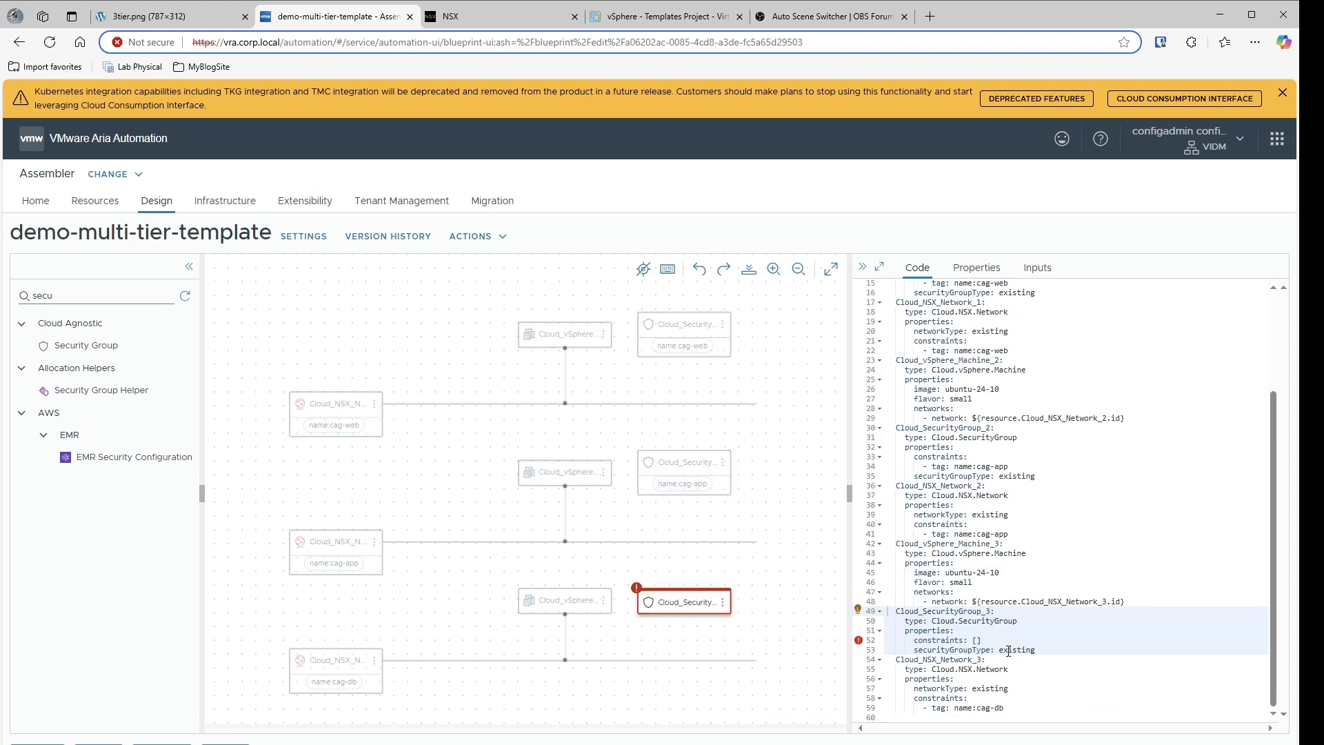
click(1006, 644)
key(BackSpace)
key(BackSpace)
key(Return)
text(- tag:)
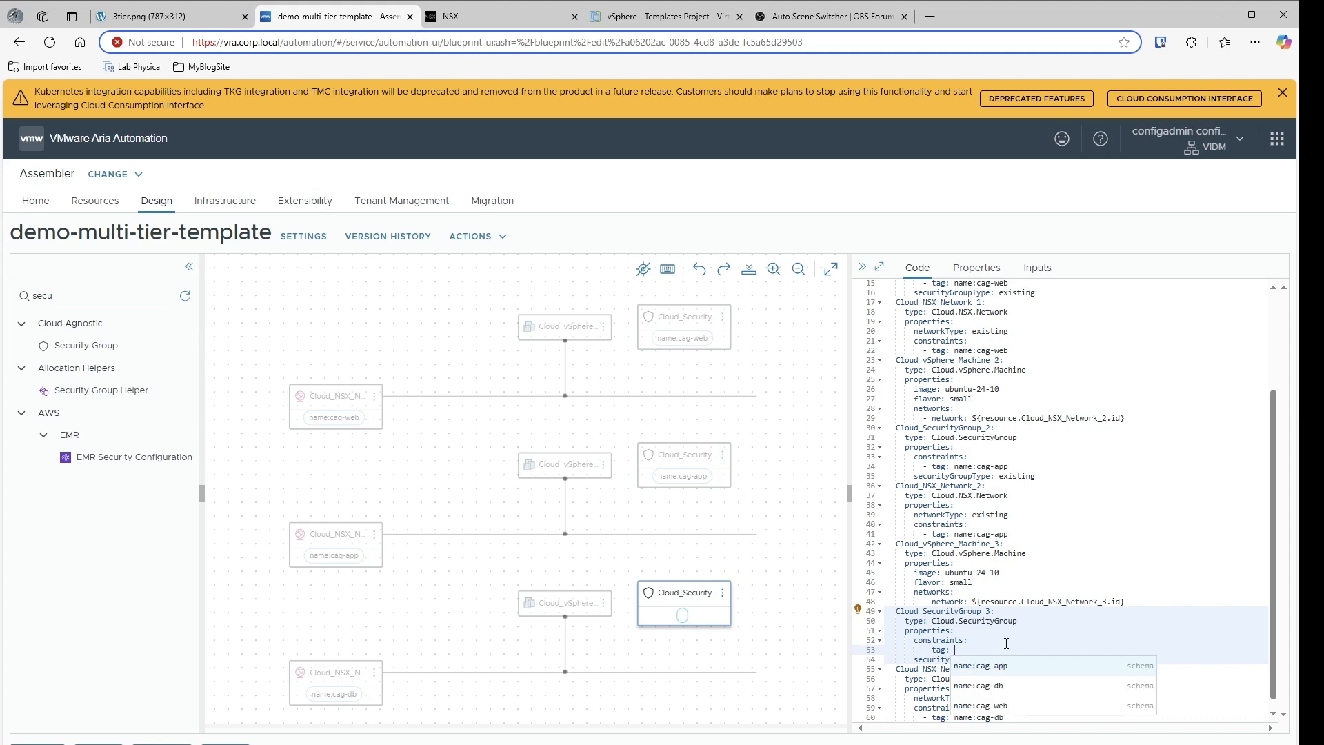
click(998, 687)
key(Escape)
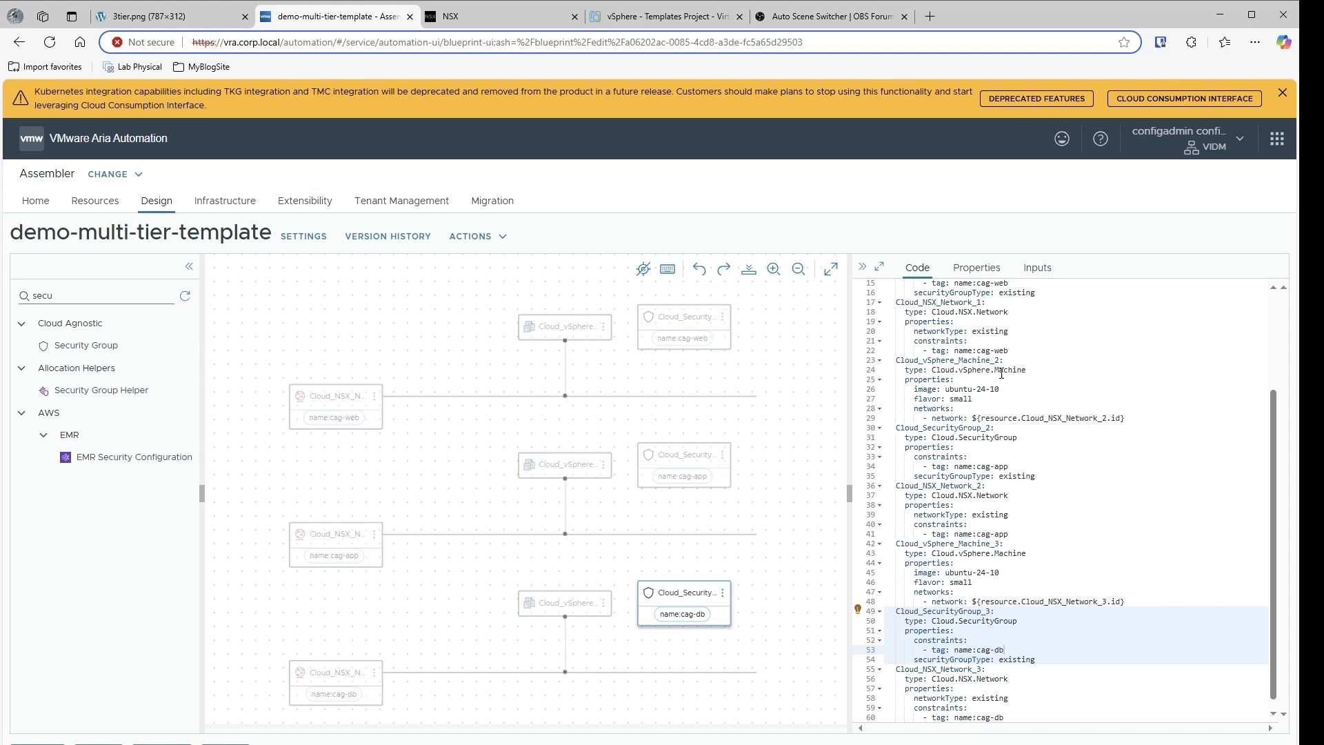
- Clear the constraint tag value of Cloud_NSX_Network_1 and pick name:cag-web from the suggested tags again
click(323, 405)
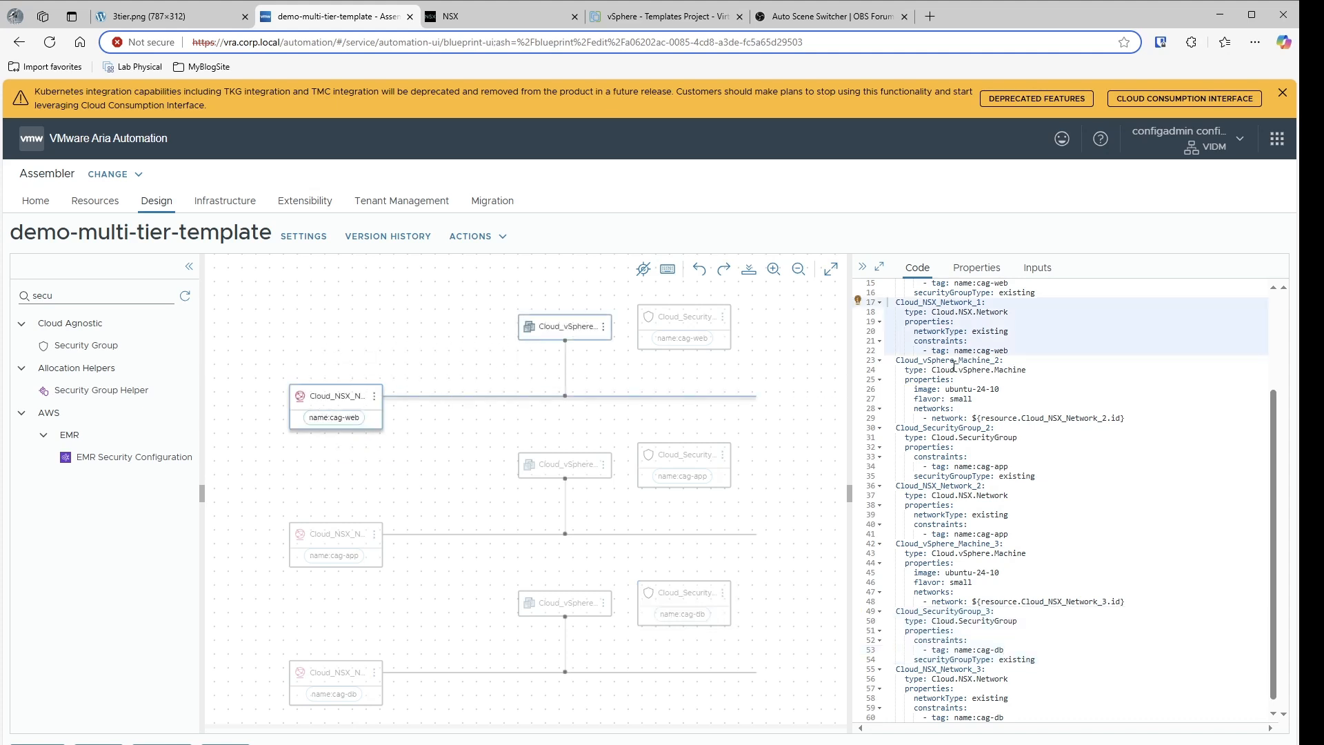
drag(955, 354, 1010, 353)
key(BackSpace)
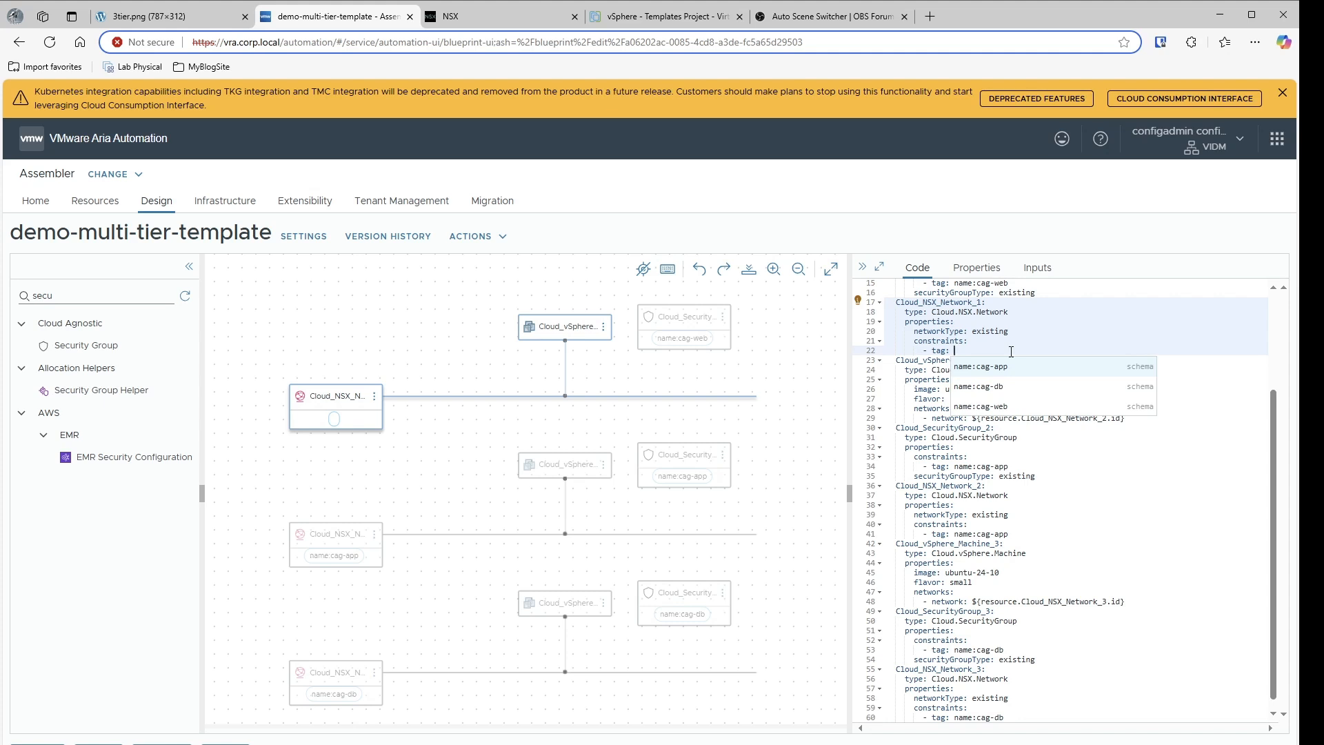
click(979, 407)
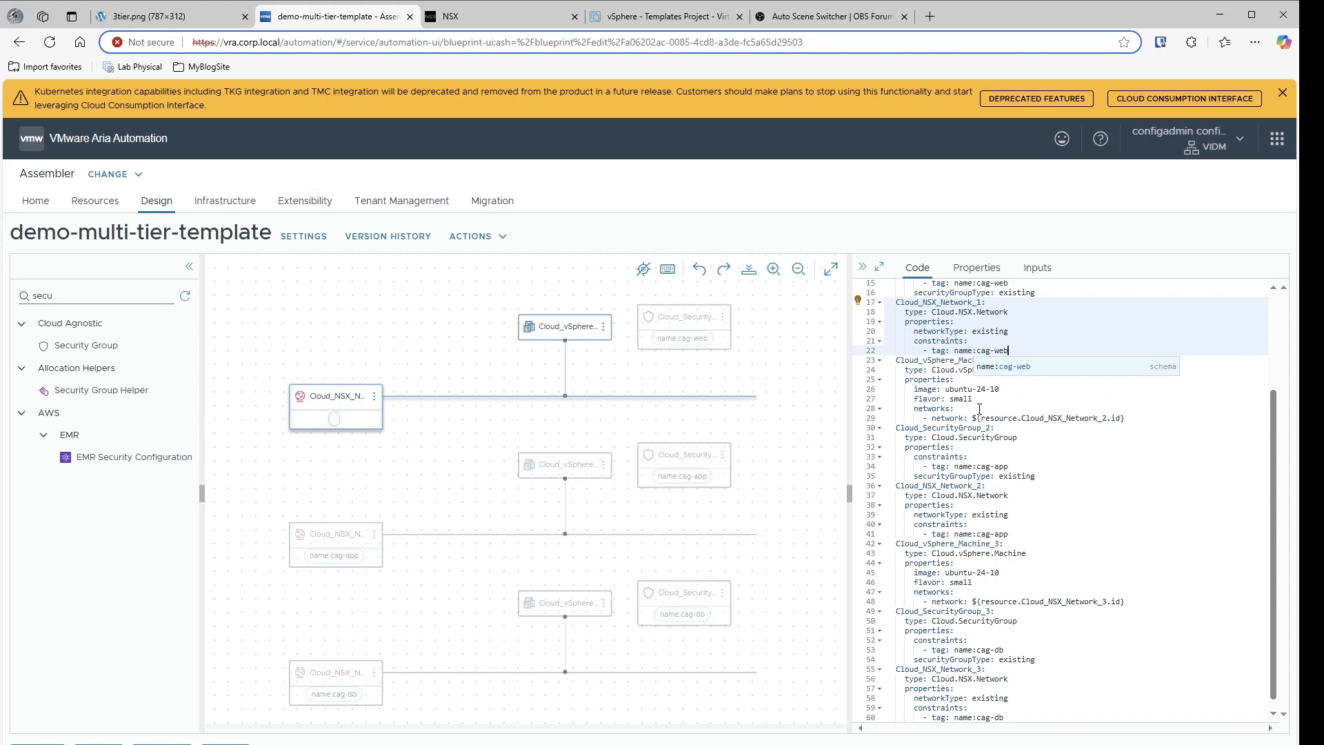
click(787, 351)
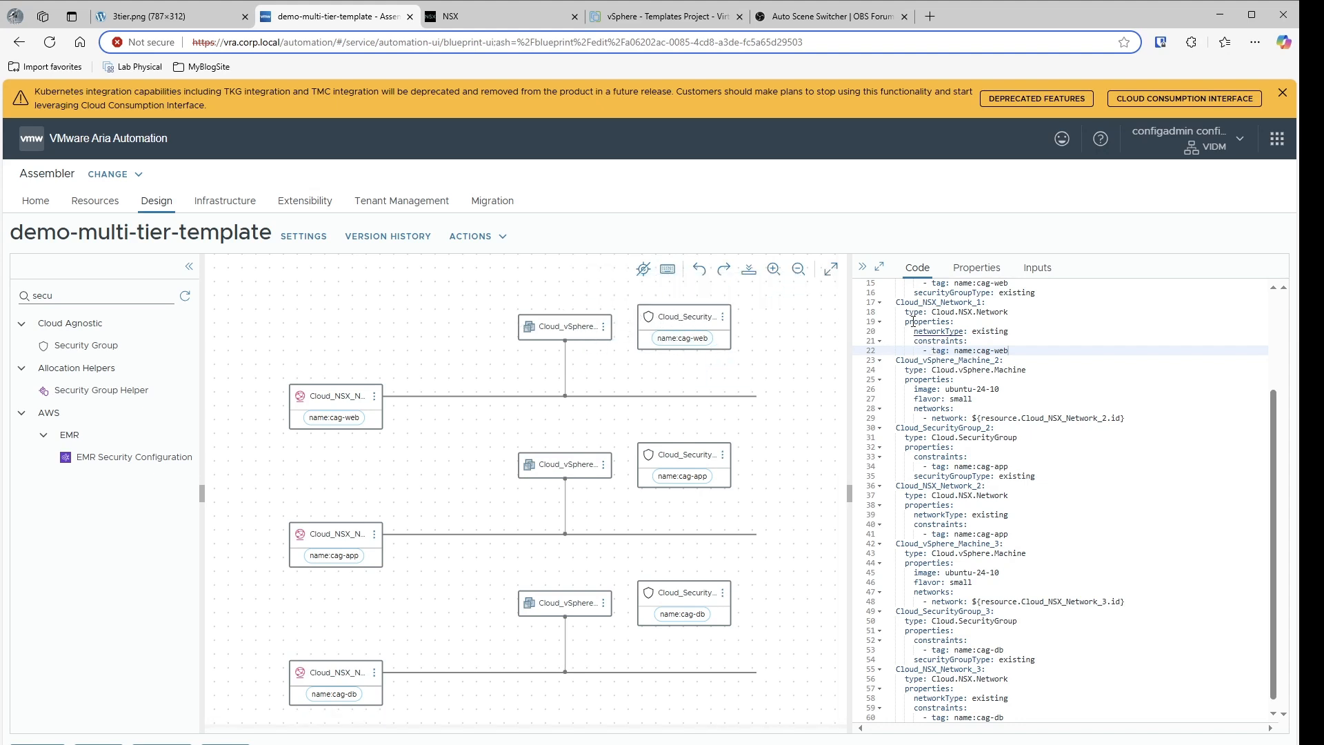
- Connect Cloud_SecurityGroup_1 to Cloud_vSphere_Machine_1, selecting NIC0: Cloud_NSX_Network_1, and save the selection
scroll(1004, 329, up, 3)
scroll(1005, 329, up, 1)
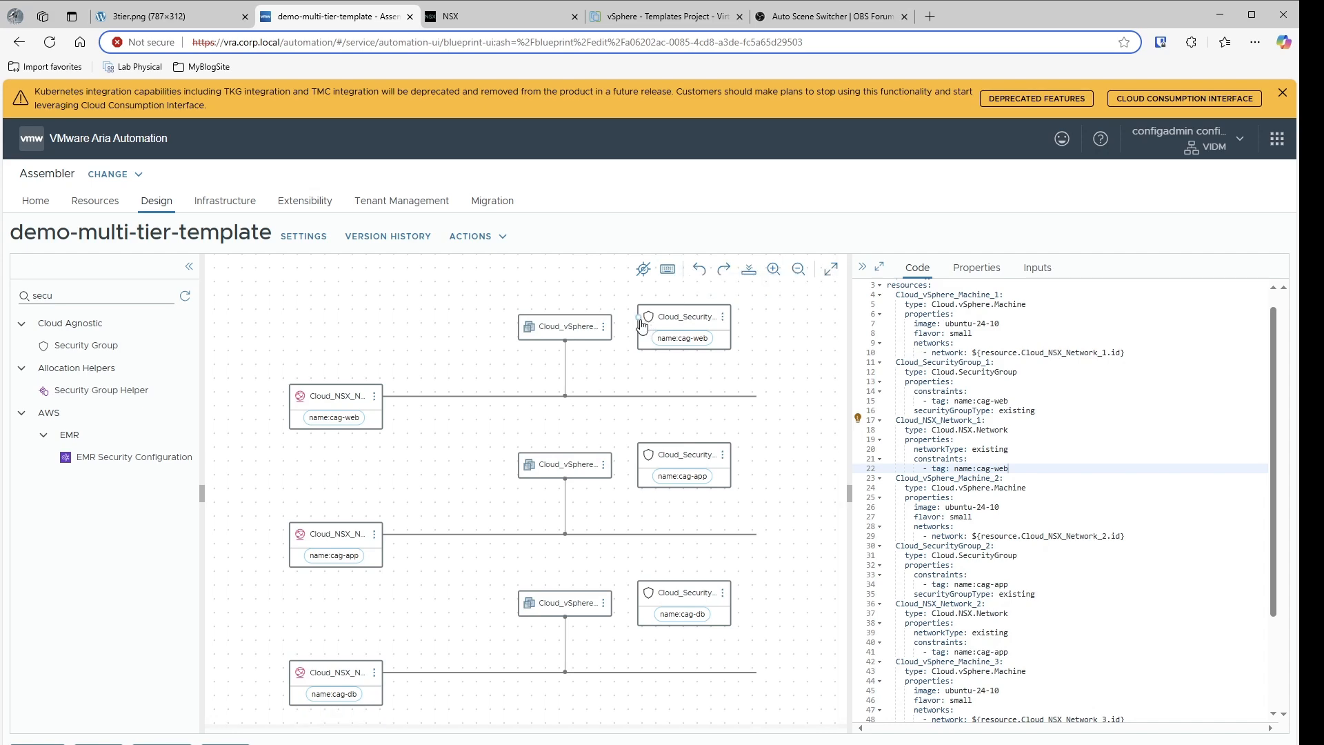
drag(639, 317, 565, 330)
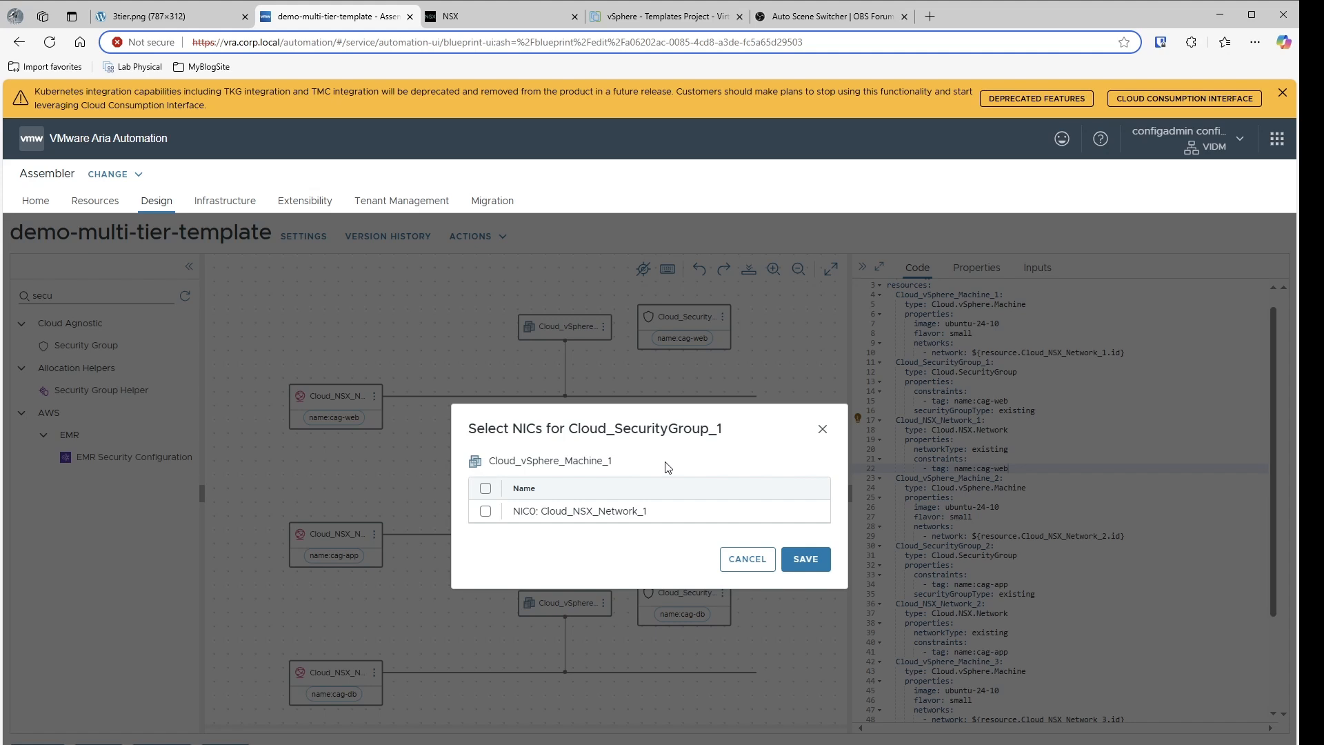
click(485, 513)
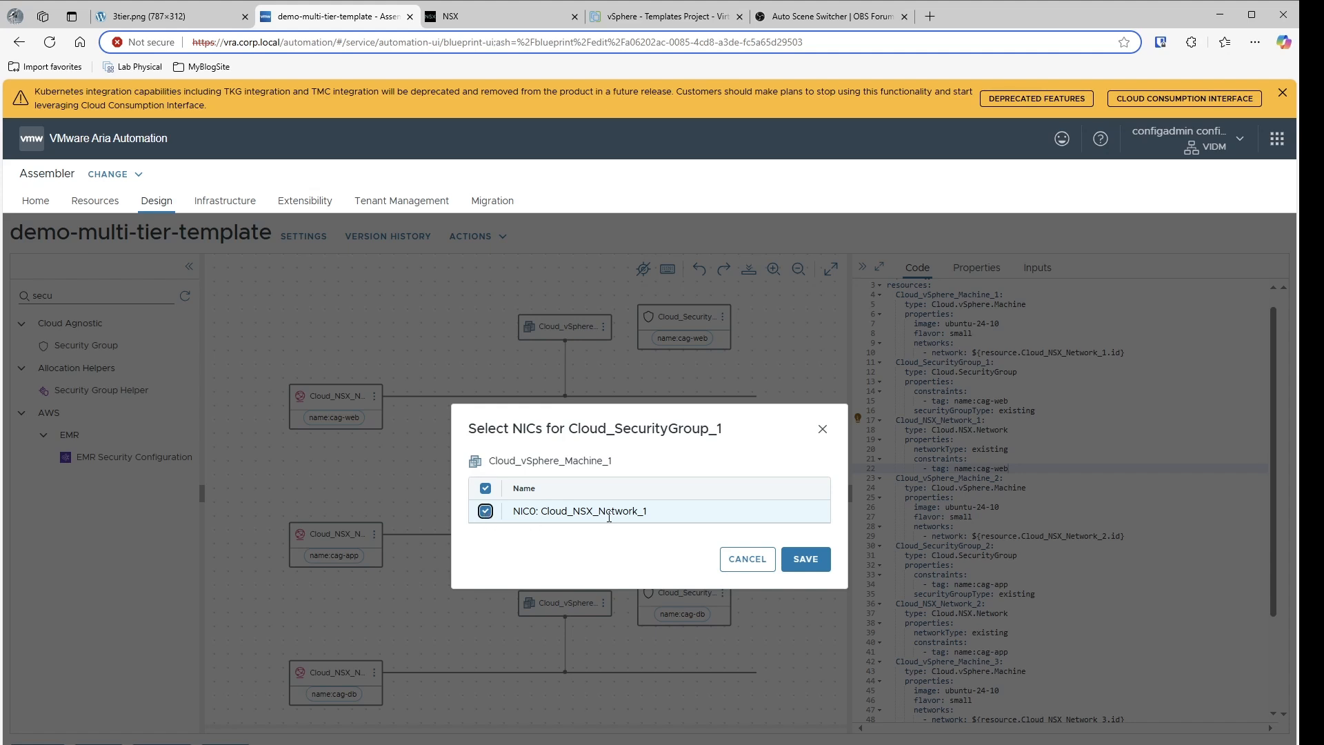
click(806, 562)
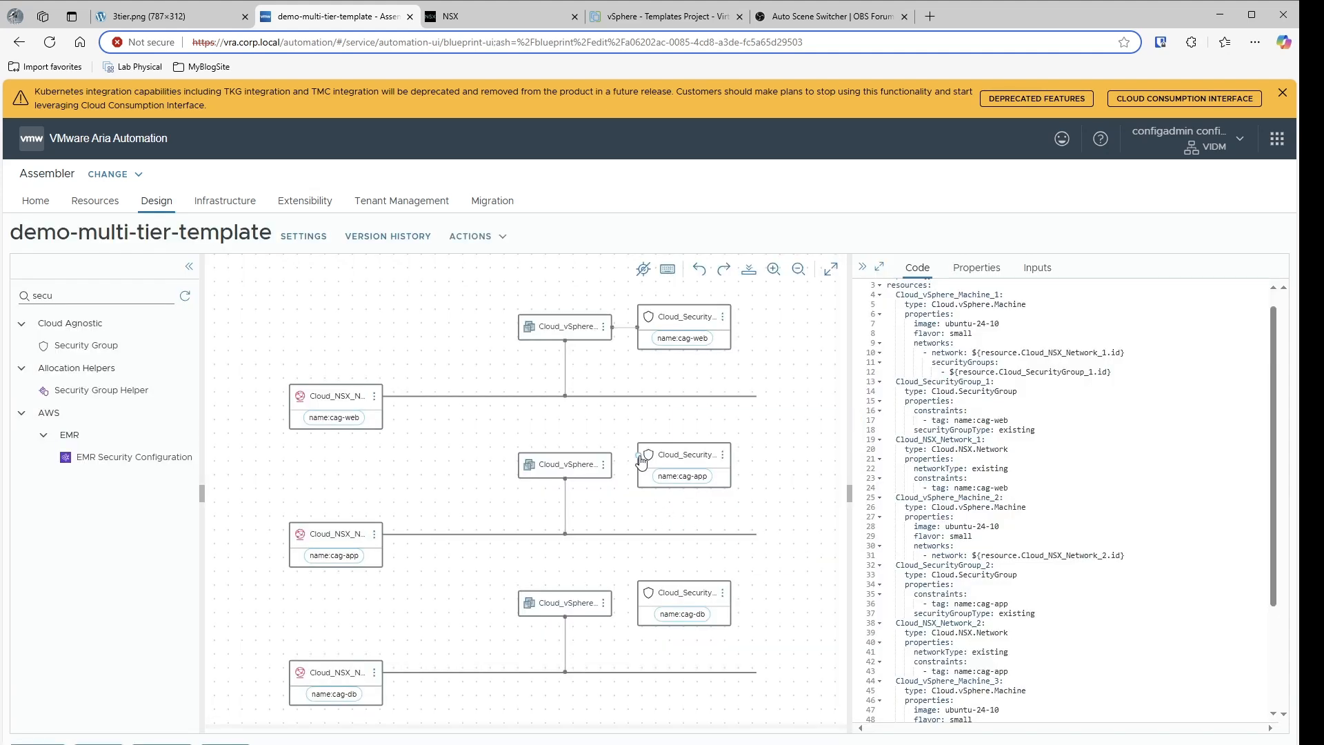
- Connect Cloud_SecurityGroup_2 to Cloud_vSphere_Machine_2, selecting NIC0: Cloud_NSX_Network_2, and save the selection
drag(642, 464, 565, 469)
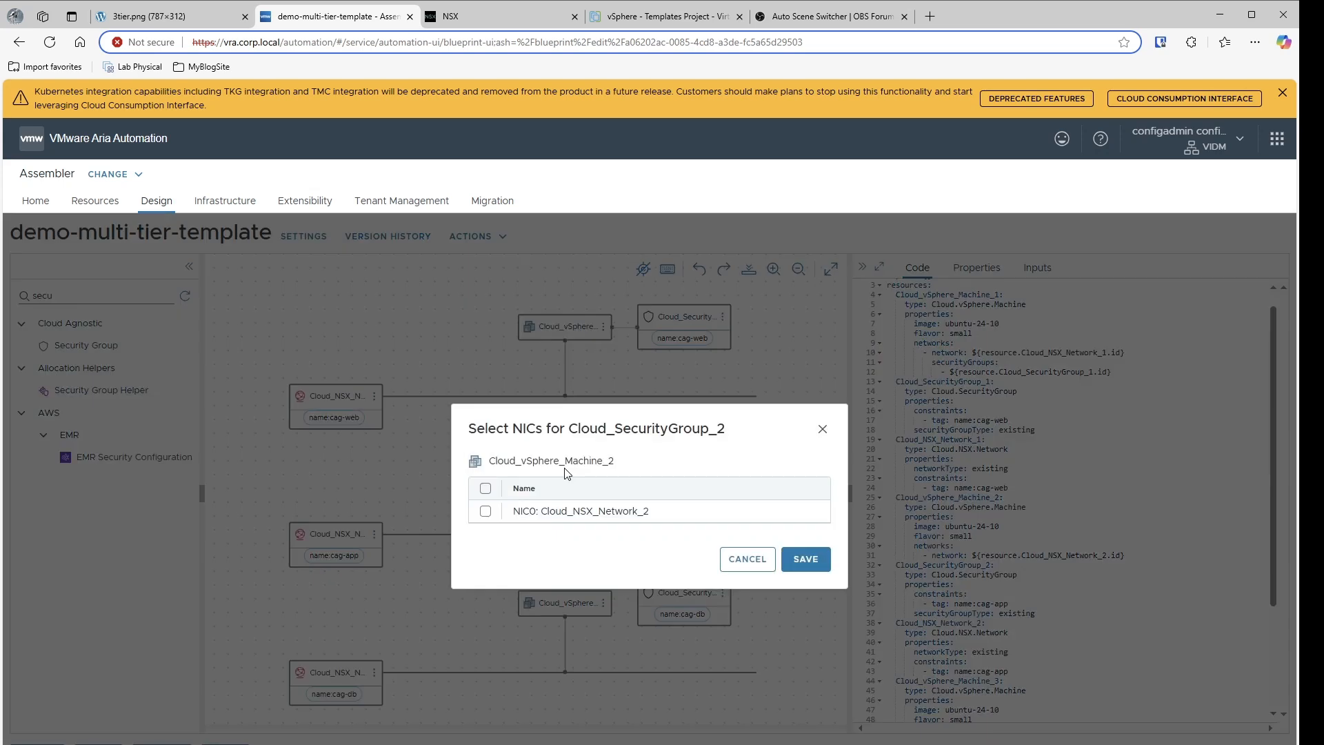
click(485, 511)
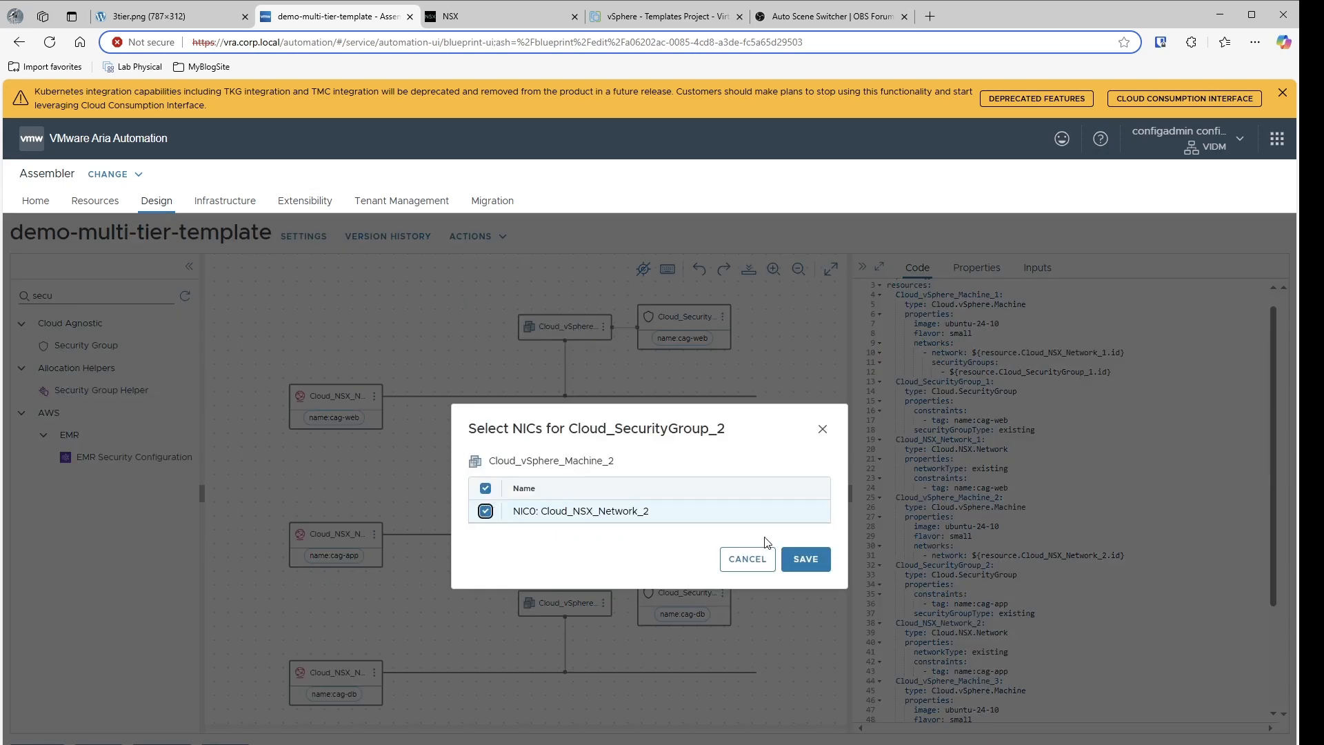
click(827, 558)
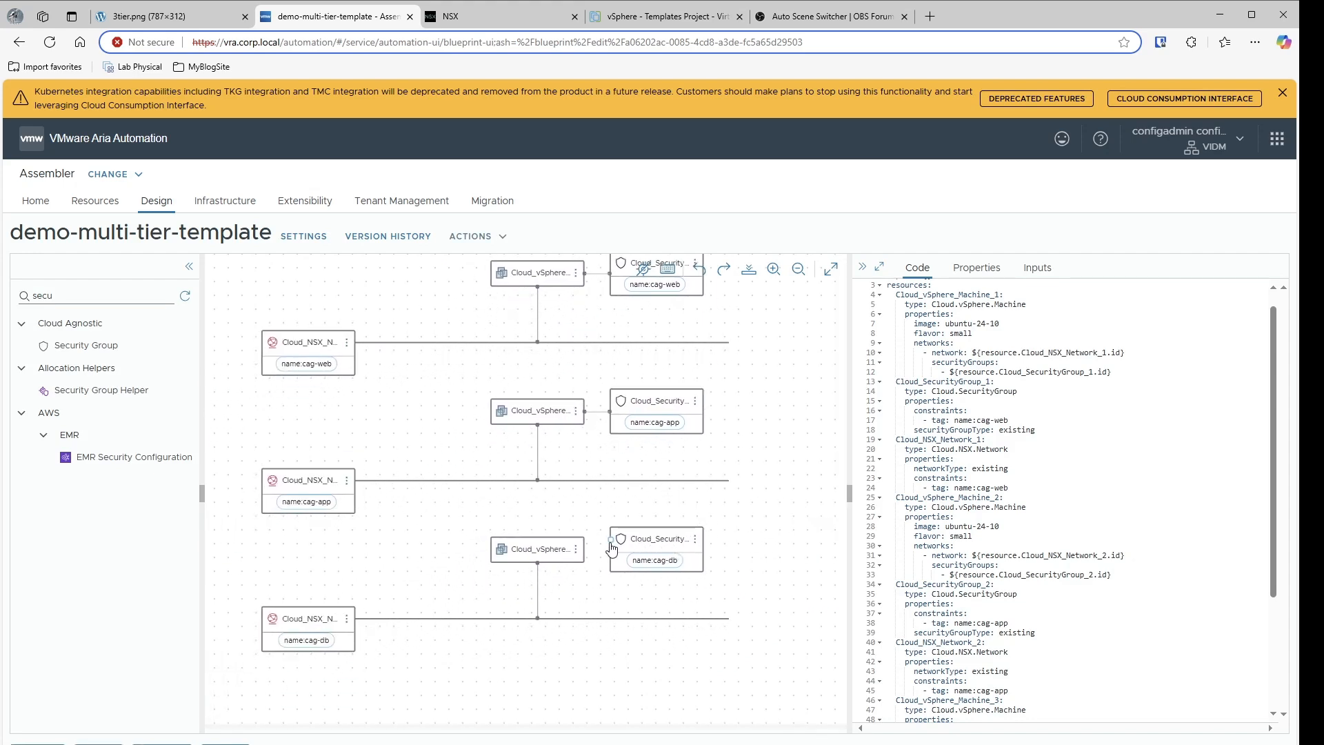
- Connect Cloud_SecurityGroup_3 to Cloud_vSphere_Machine_3, selecting NIC0: Cloud_NSX_Network_3, and save the selection
drag(611, 549, 555, 550)
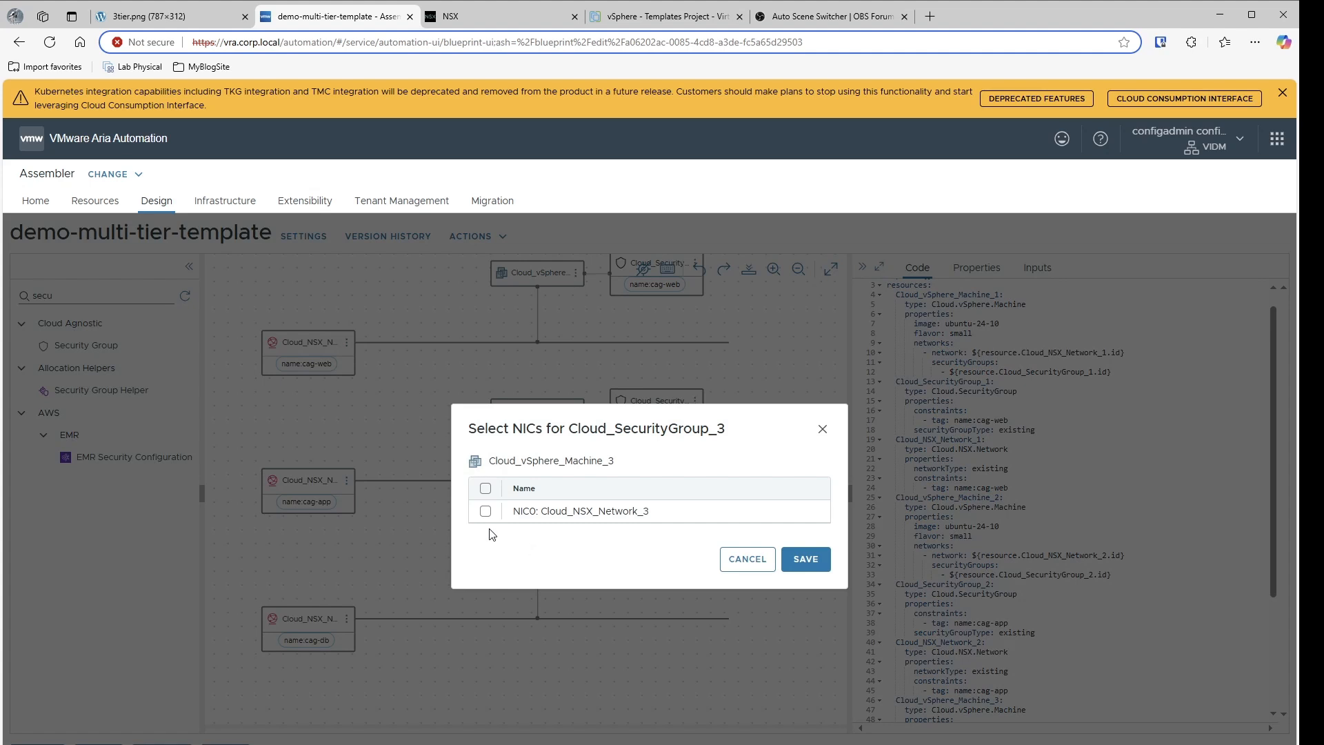
click(486, 511)
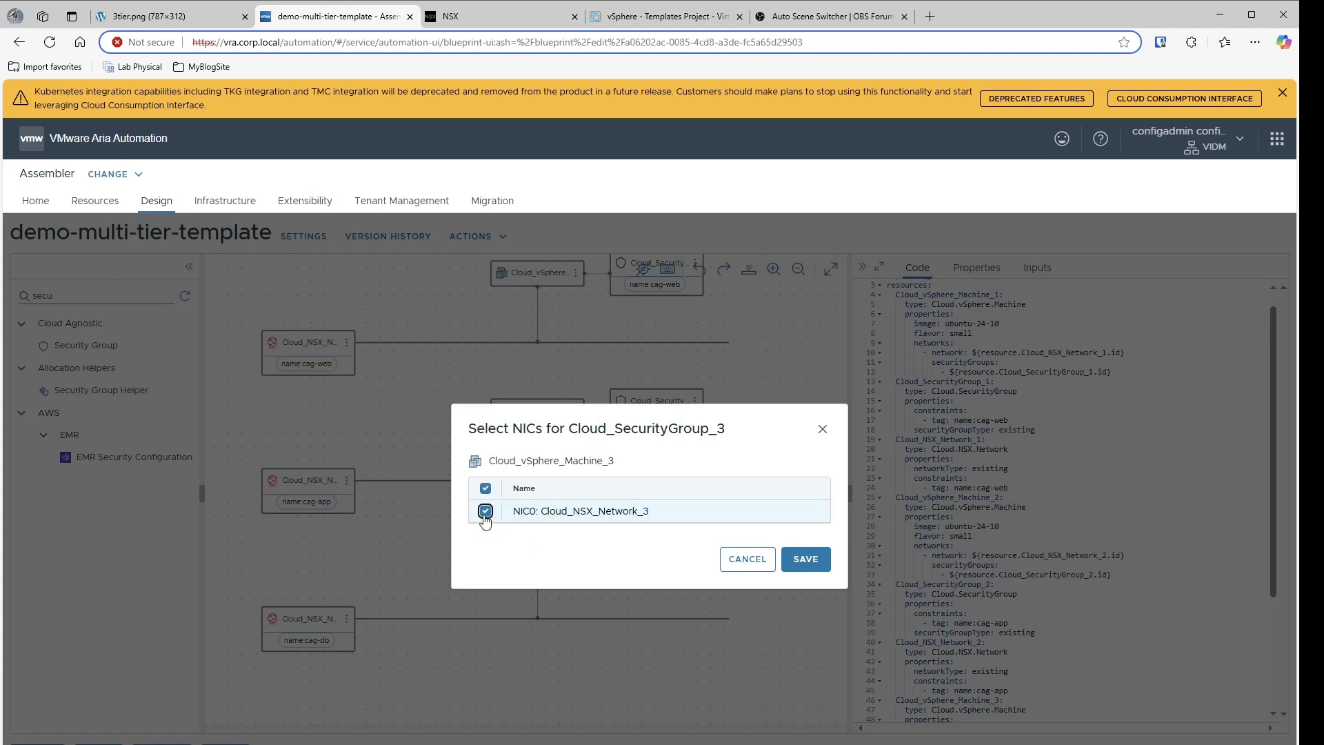
click(802, 560)
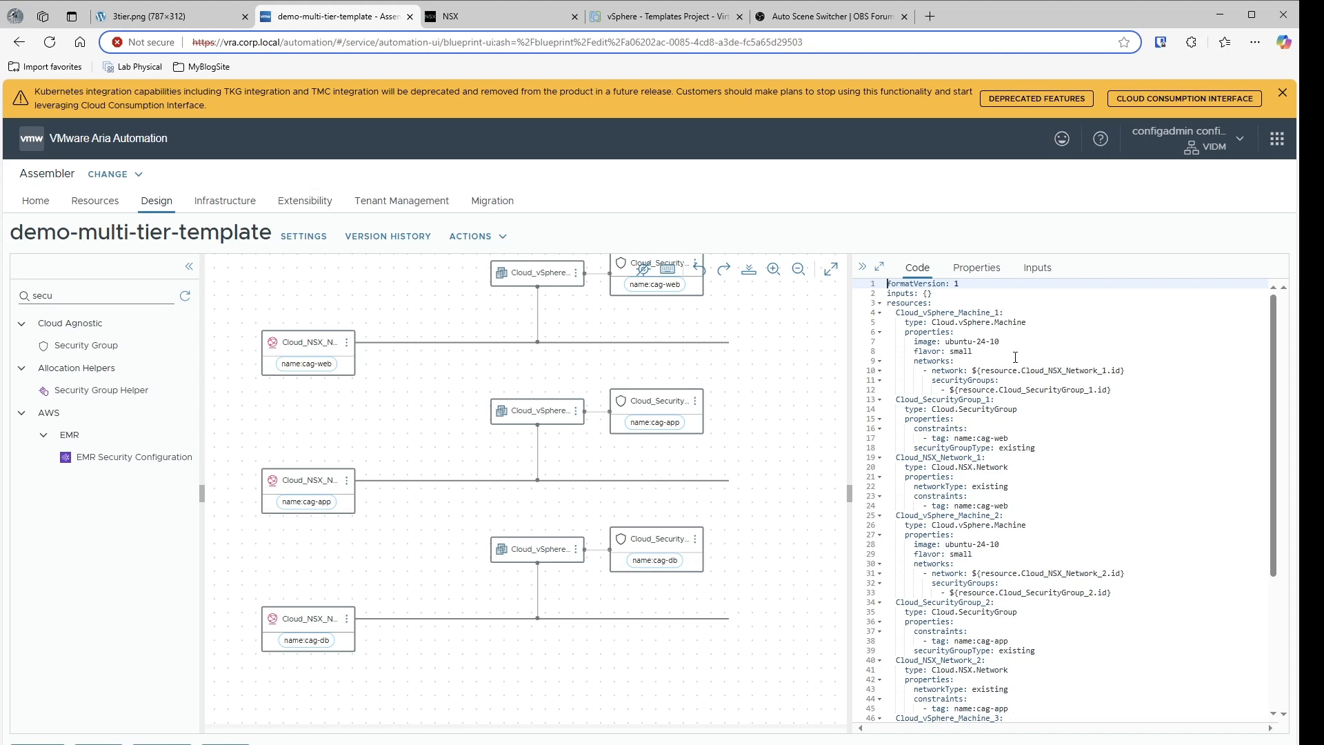
- Add the property assignment: static below the network line of Cloud_vSphere_Machine_1 in the template code
click(1129, 371)
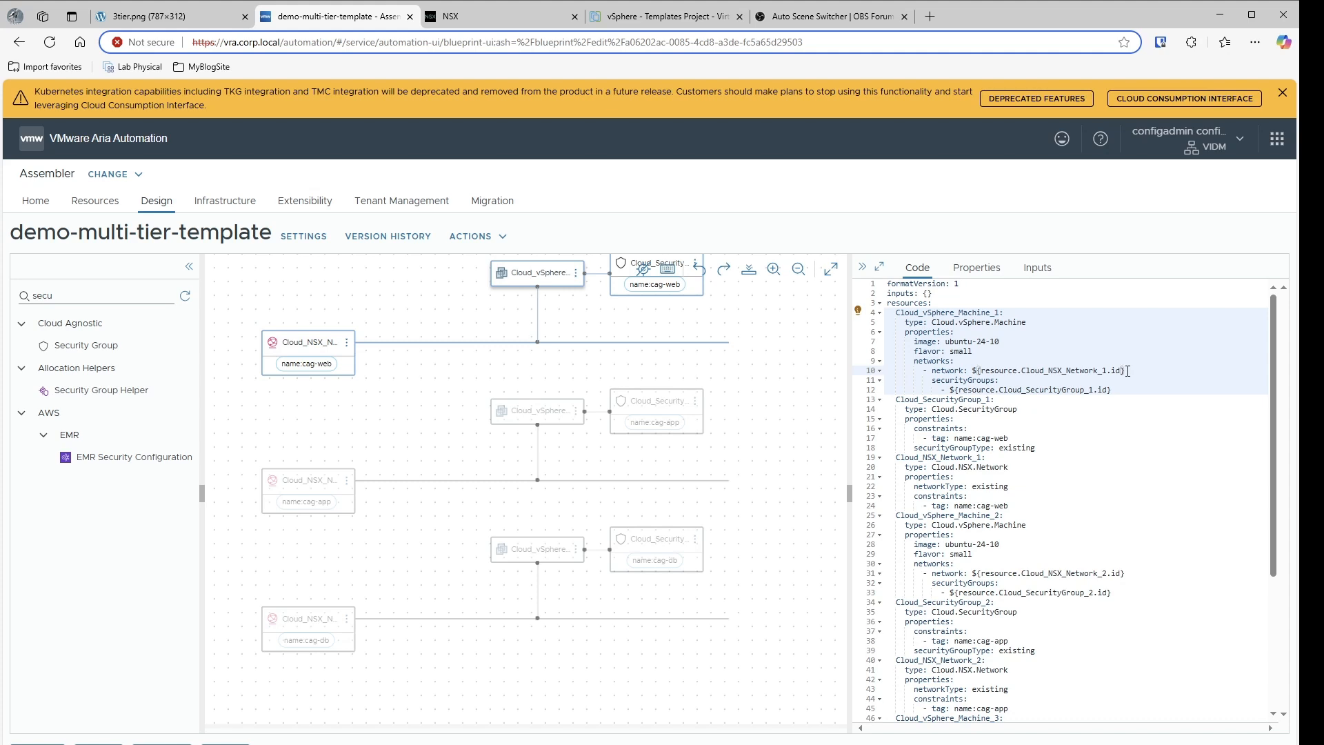
key(Return)
text(as)
key(Down)
key(Return)
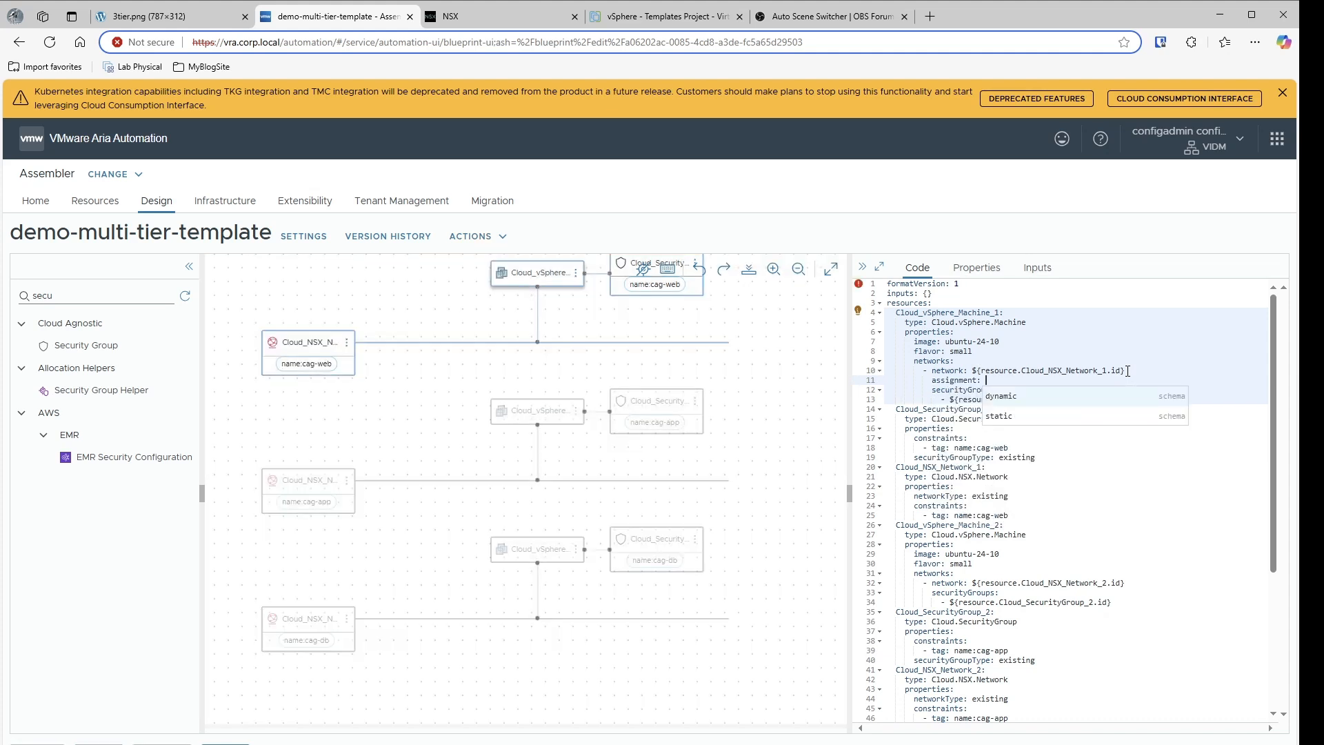
key(Down)
key(Return)
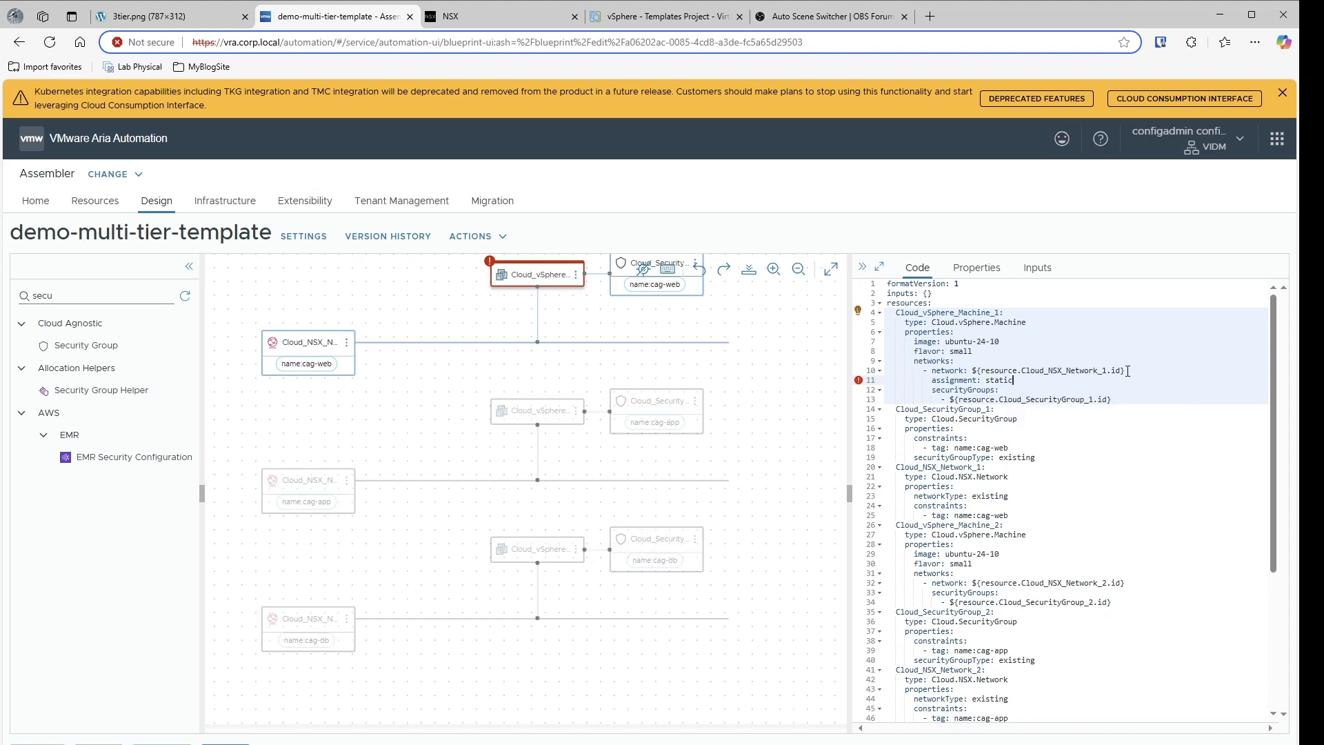
- Add a gateway property without a value below the static assignment of Cloud_vSphere_Machine_1
key(Return)
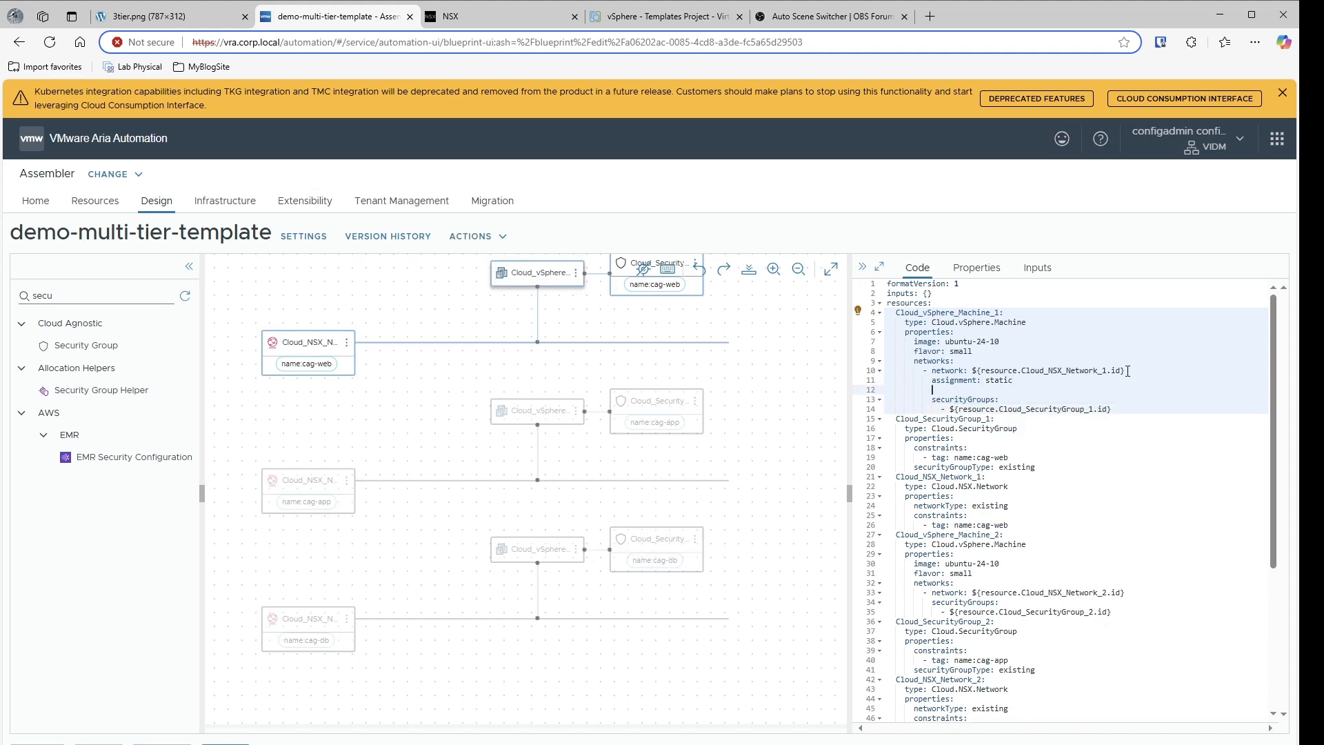
key(ctrl+space)
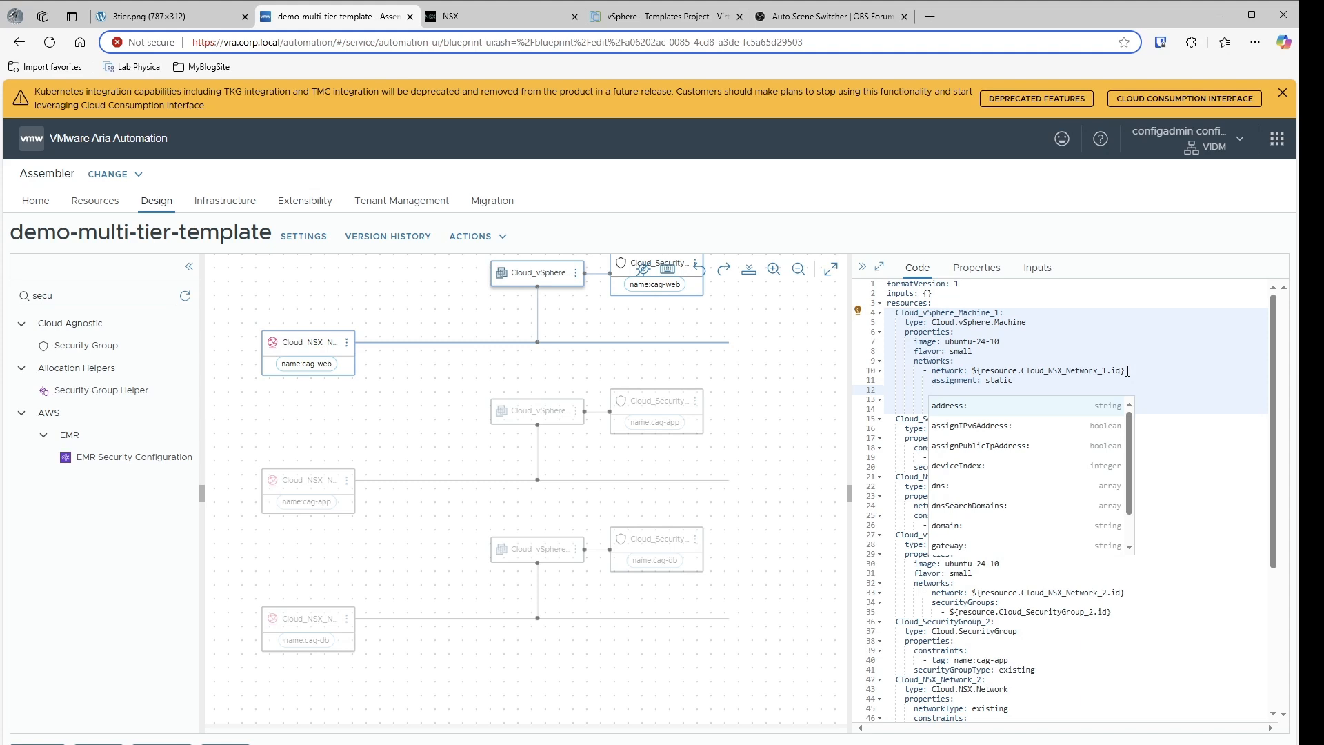
text(gateway:)
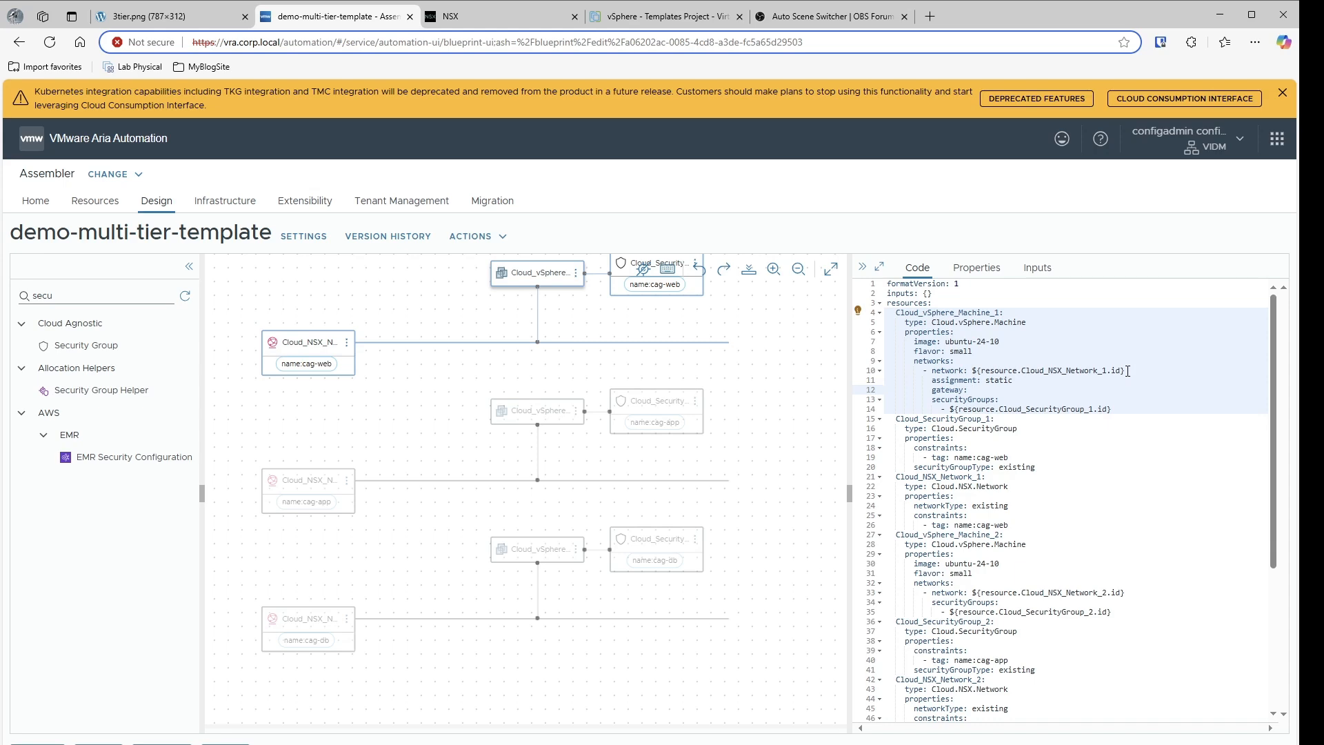
- Open Assembler in a separate browser tab and show its list of infrastructure networks
click(1275, 153)
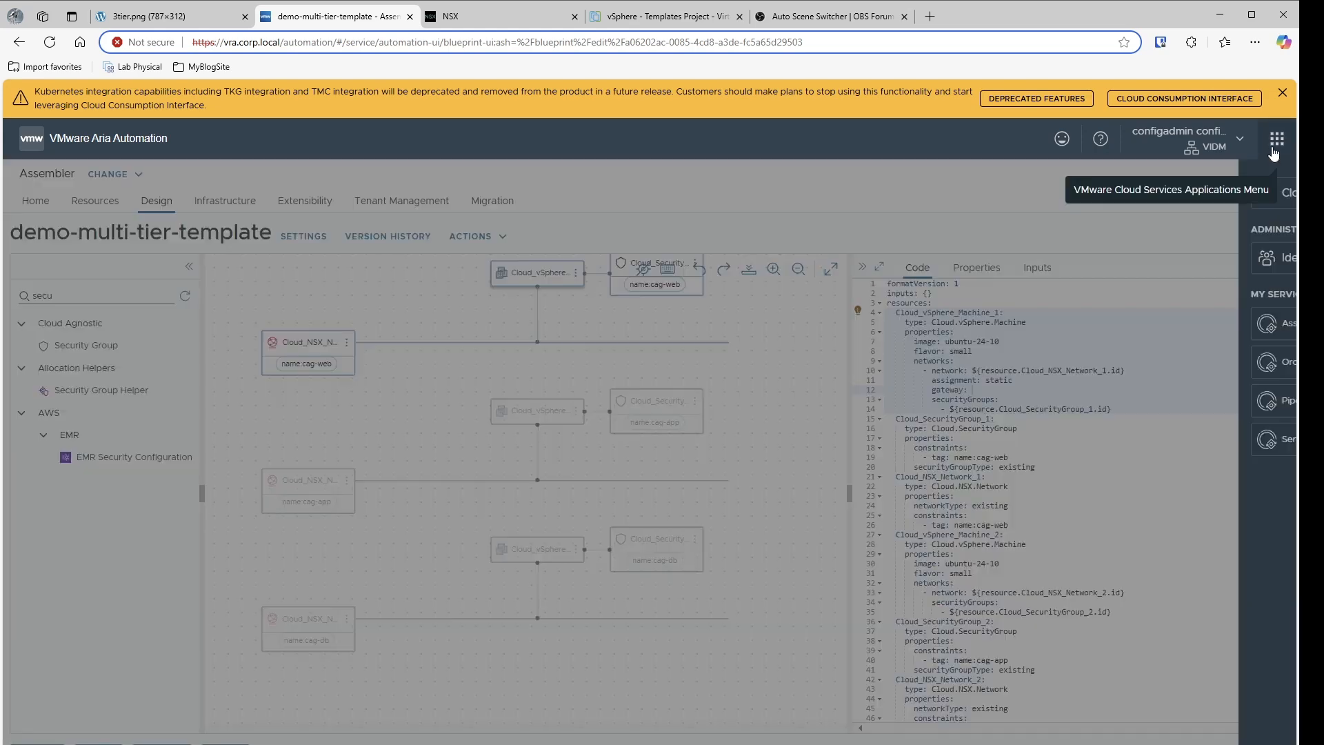
click(1274, 153)
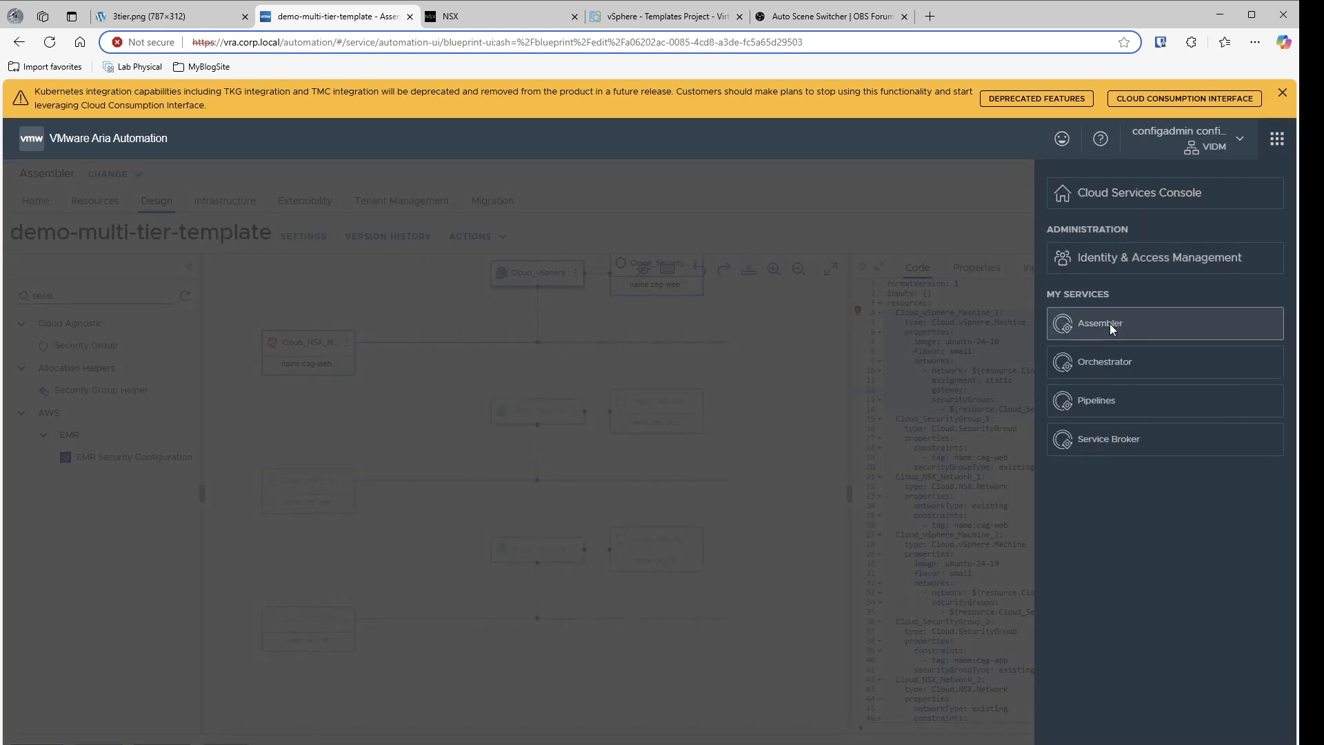
click(1136, 334)
click(862, 232)
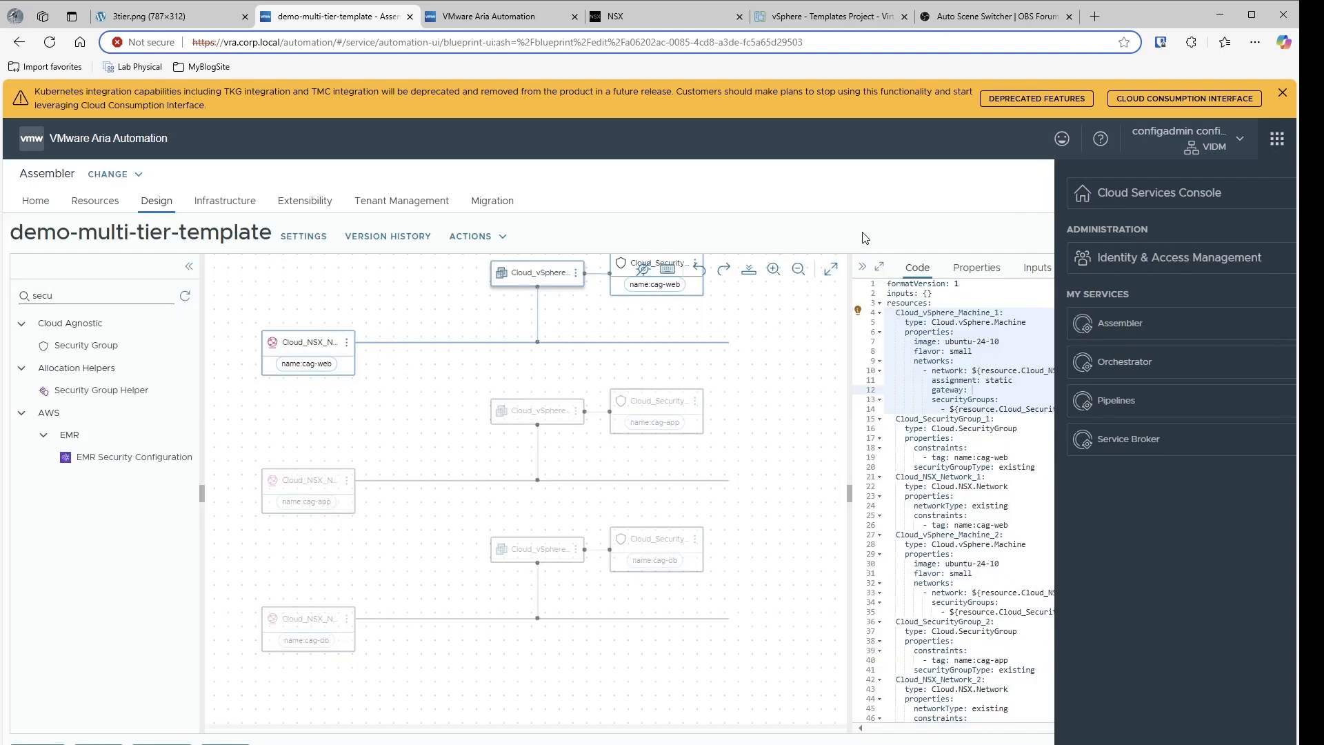
click(469, 16)
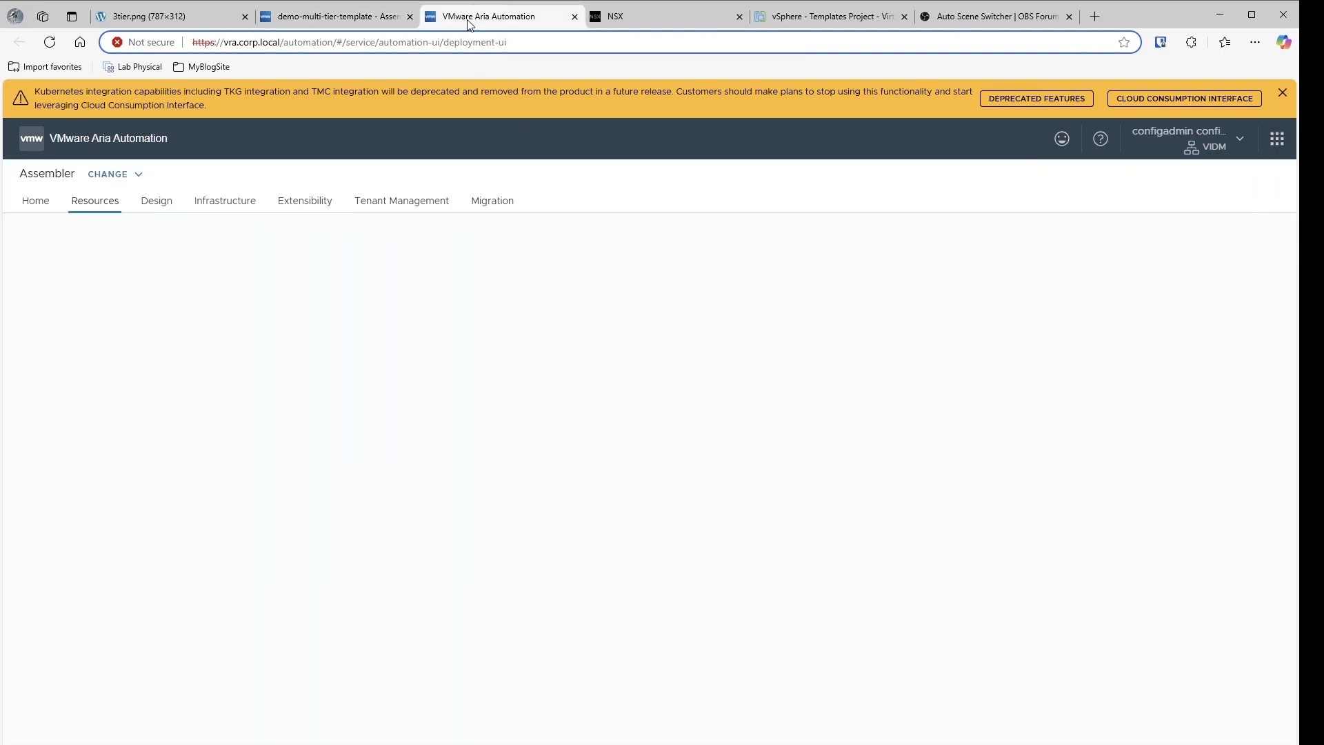
click(217, 201)
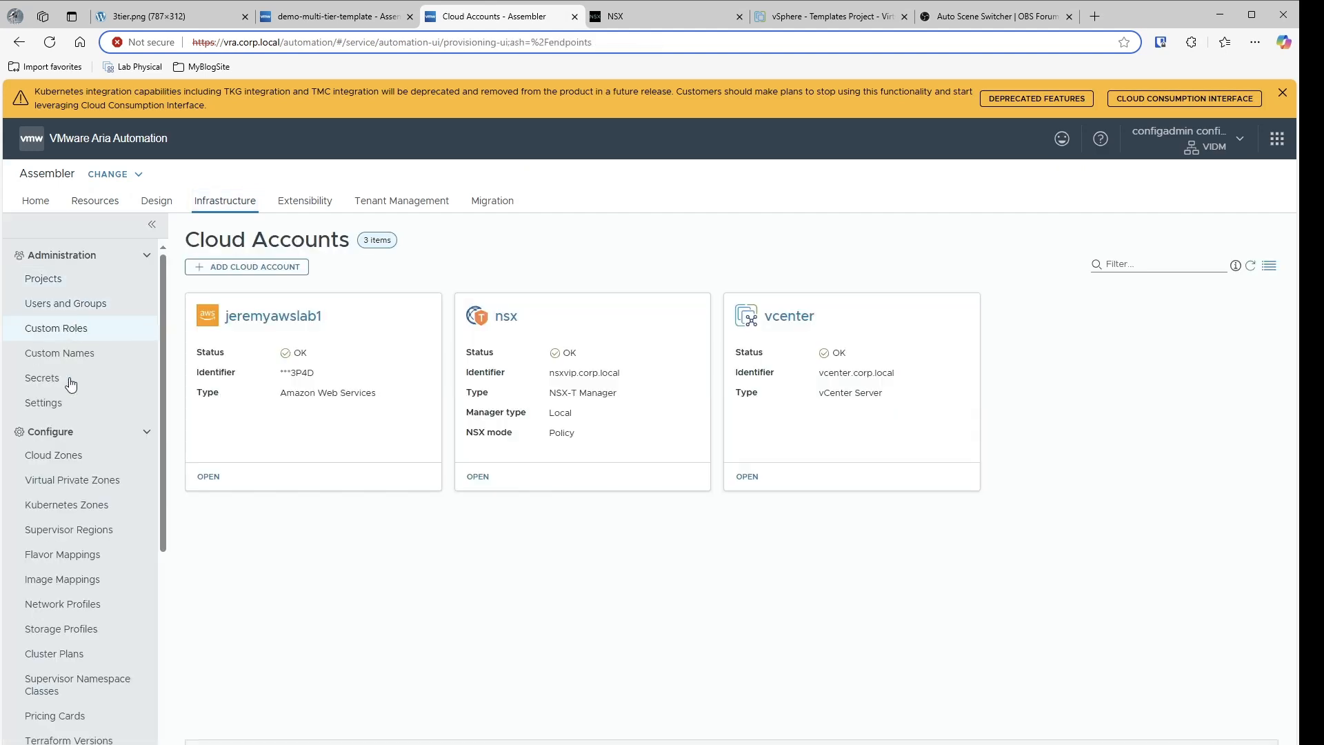
scroll(62, 600, down, 4)
scroll(62, 600, down, 1)
click(51, 528)
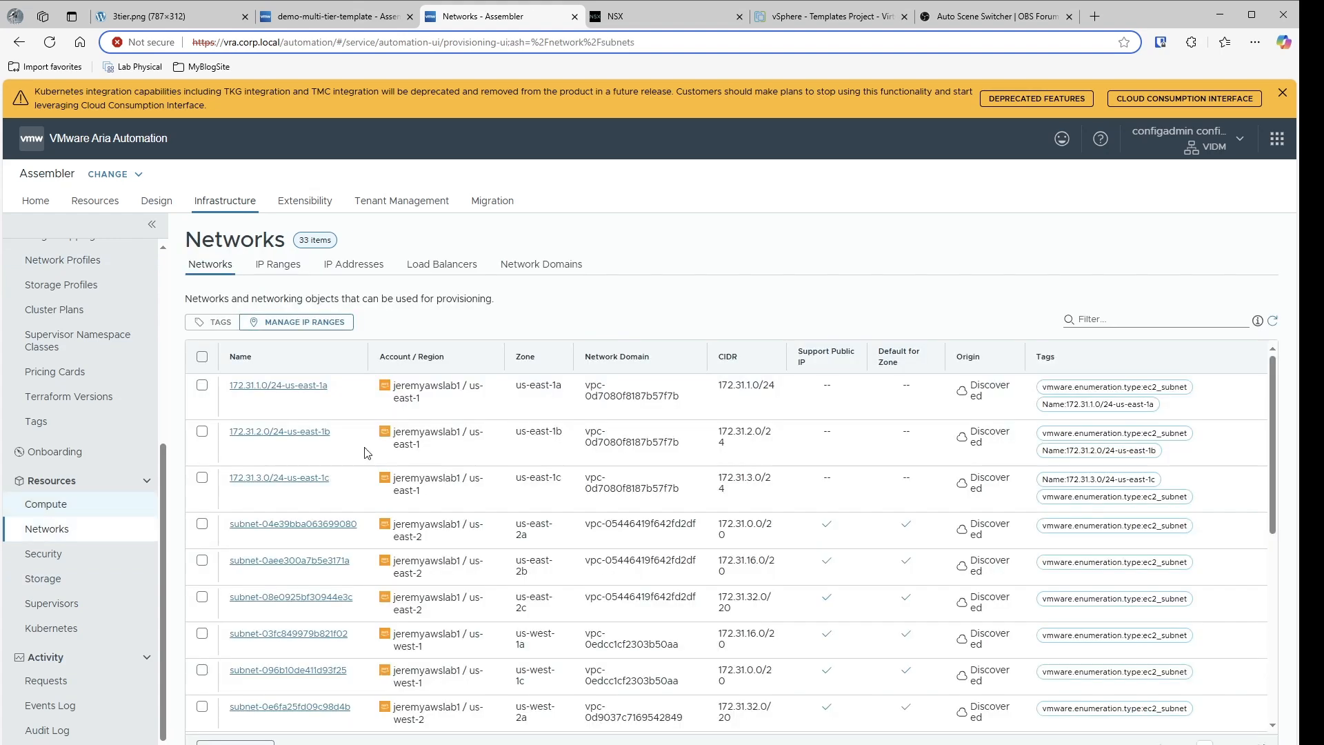
- Filter the networks by nsx and cag, and open the details of the cag-app network
click(1134, 320)
text(nsx)
key(Return)
text(cag)
key(Return)
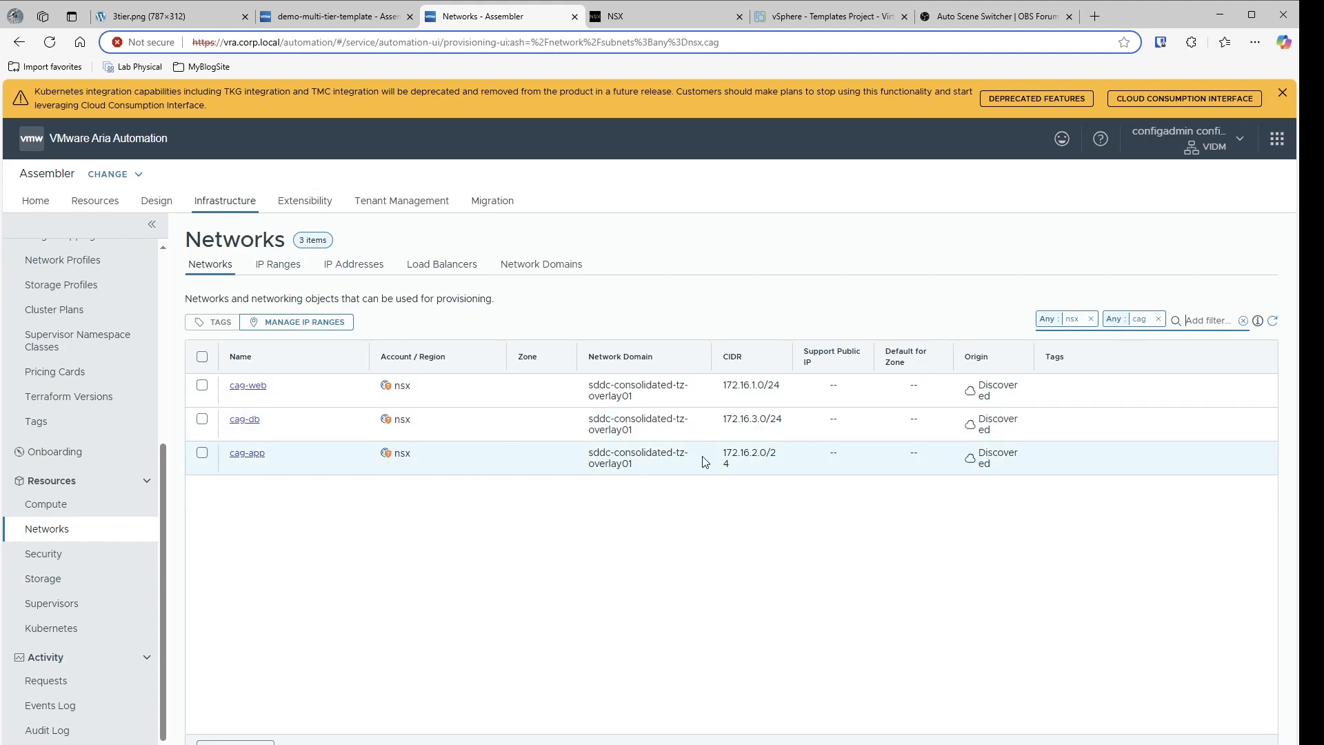
click(239, 456)
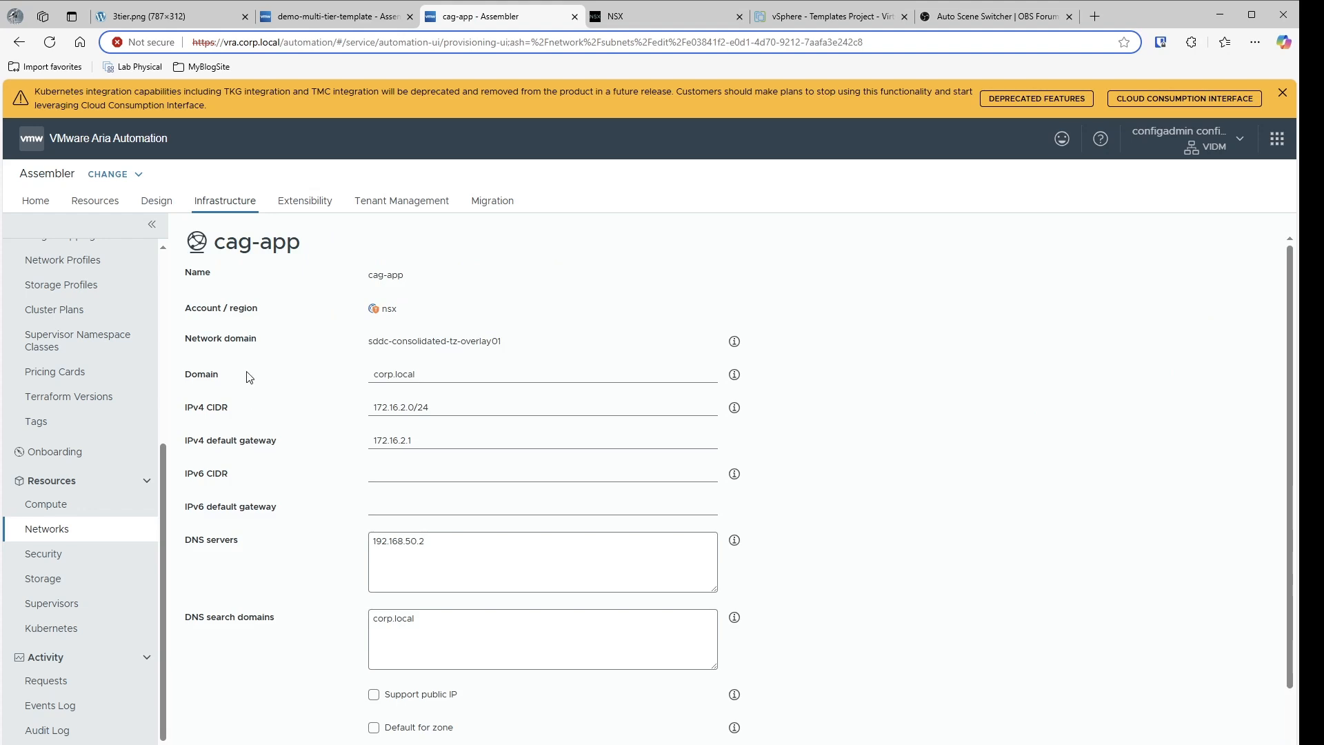
- Examine the cag-app network's domain, IPv4 default gateway, DNS servers and DNS search domains
click(445, 371)
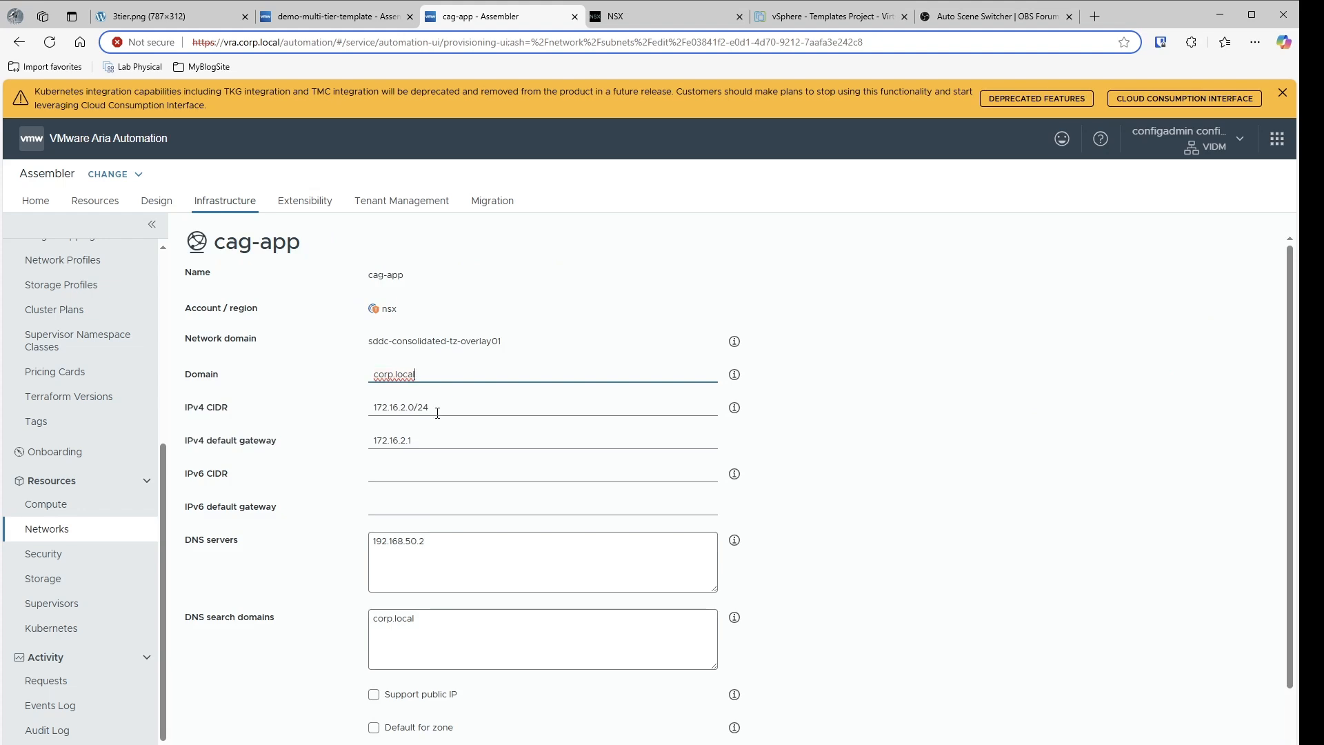
double_click(433, 437)
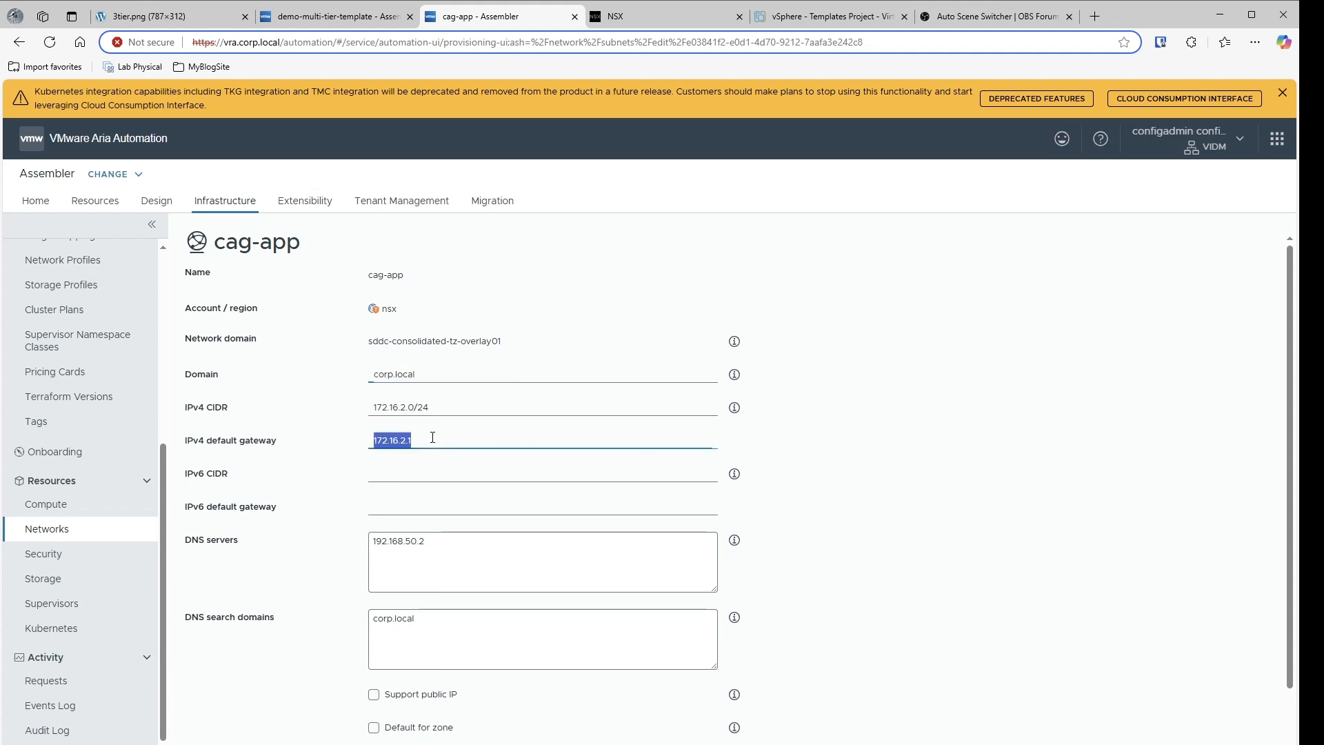
double_click(431, 567)
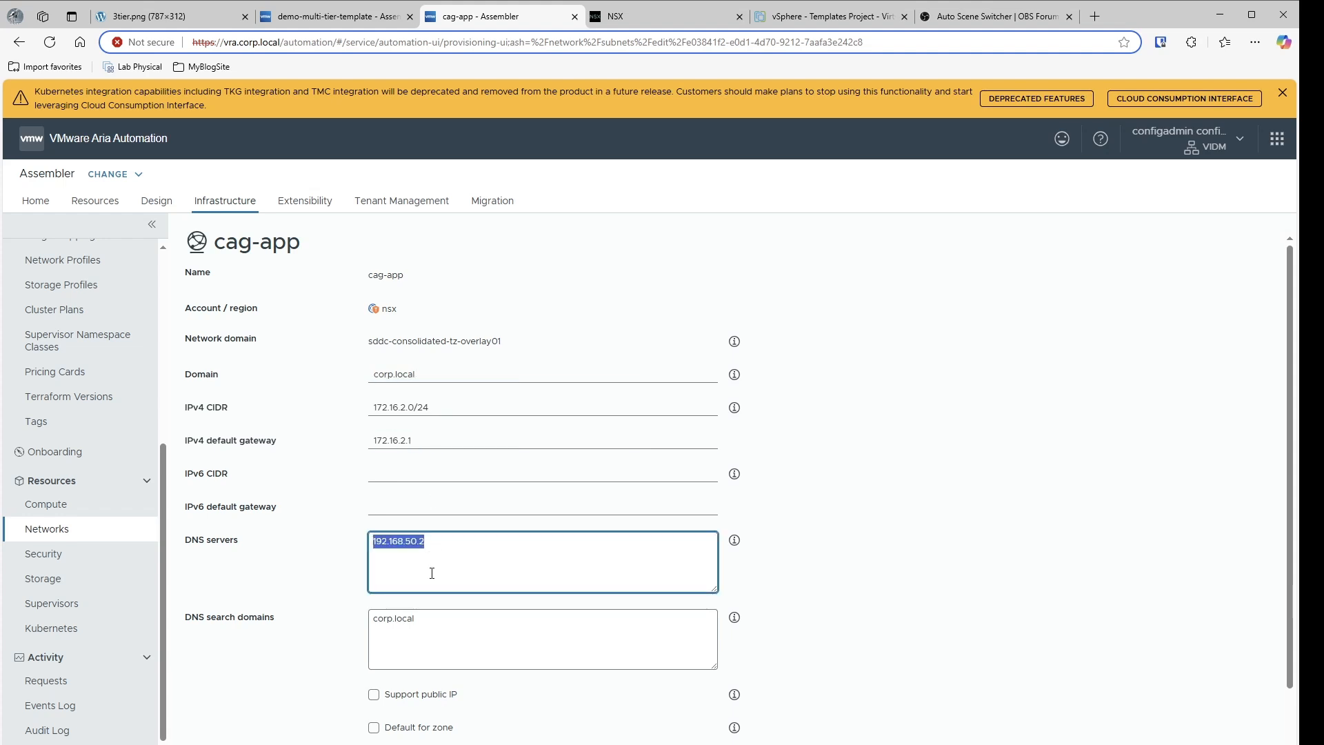
click(433, 636)
double_click(433, 635)
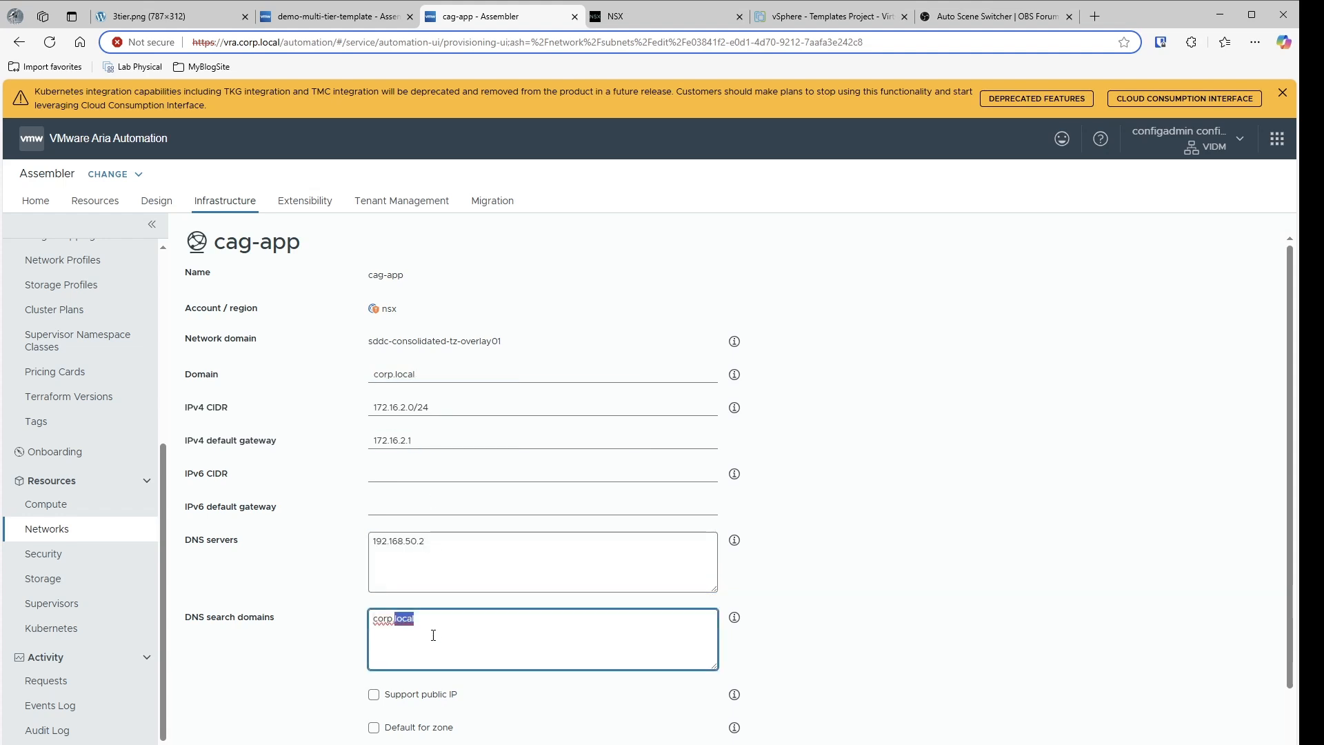
- Back in demo-multi-tier-template, set the gateway of Cloud_vSphere_Machine_1 to ${resource.Cloud_NSX_Network_1.gateway}, reusing the resource reference from the network line
click(327, 16)
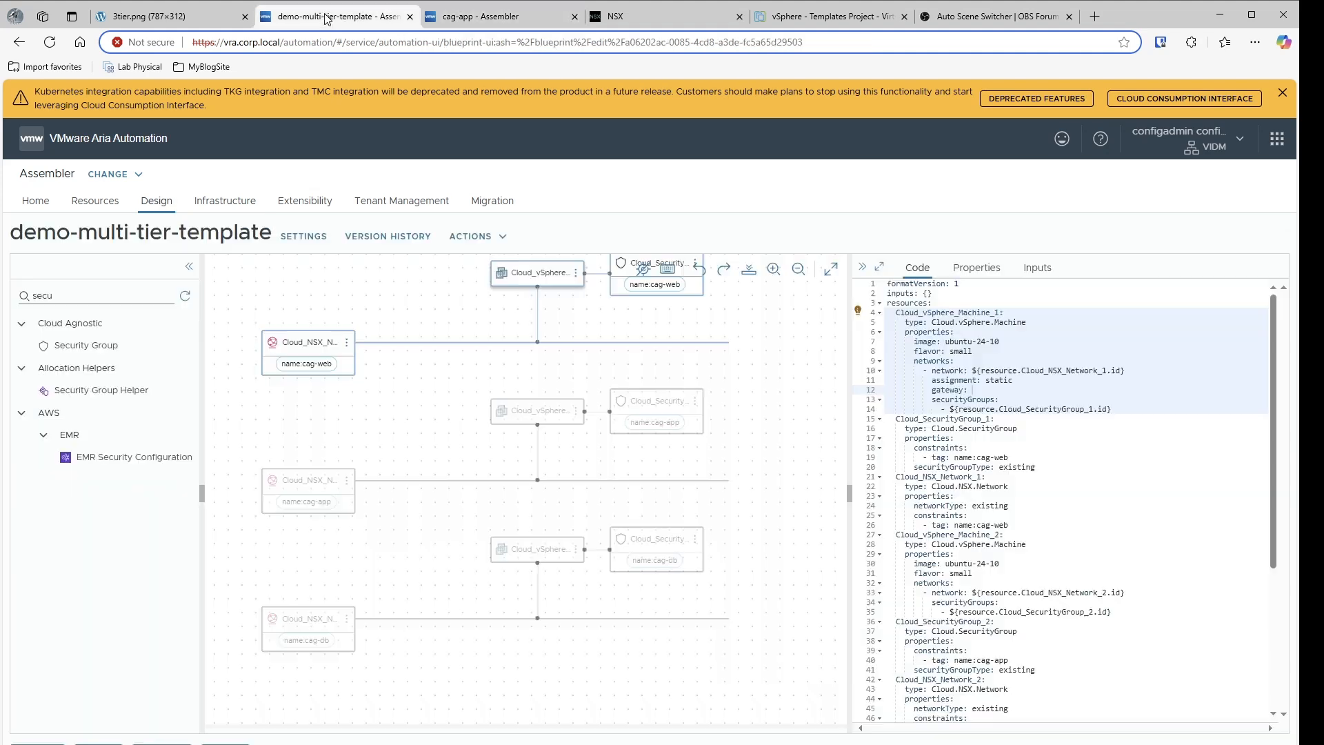
click(972, 372)
key(shift+Right)
key(shift+Right)
key(shift+Right)
key(shift+Right)
key(shift+Right)
key(shift+Right)
key(shift+Right)
key(shift+Right)
key(shift+Right)
key(shift+Right)
key(shift+Right)
key(shift+Right)
key(shift+Right)
key(shift+Right)
key(shift+Right)
key(shift+Right)
key(shift+Right)
key(shift+Right)
key(shift+Right)
key(shift+Right)
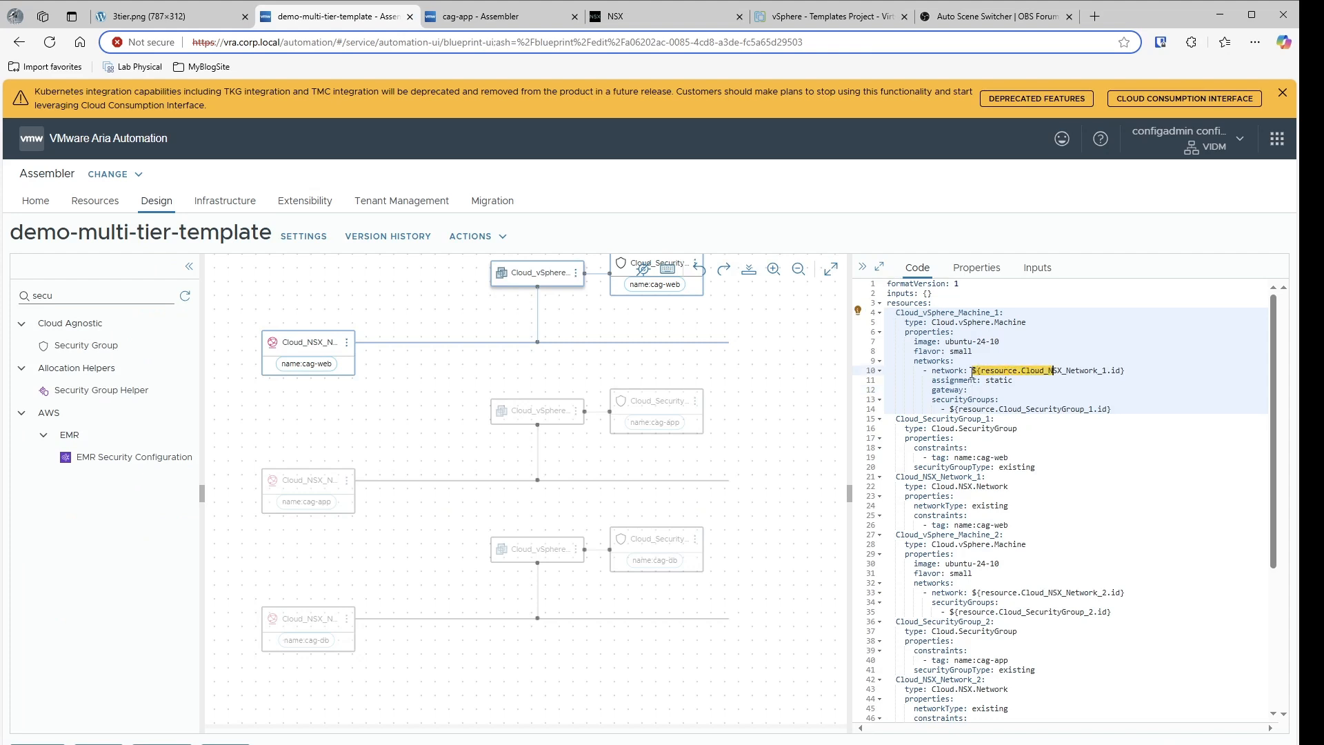
key(shift+Right)
key(shift+Right)
key(ctrl+c)
key(Down)
key(Down)
key(ctrl+v)
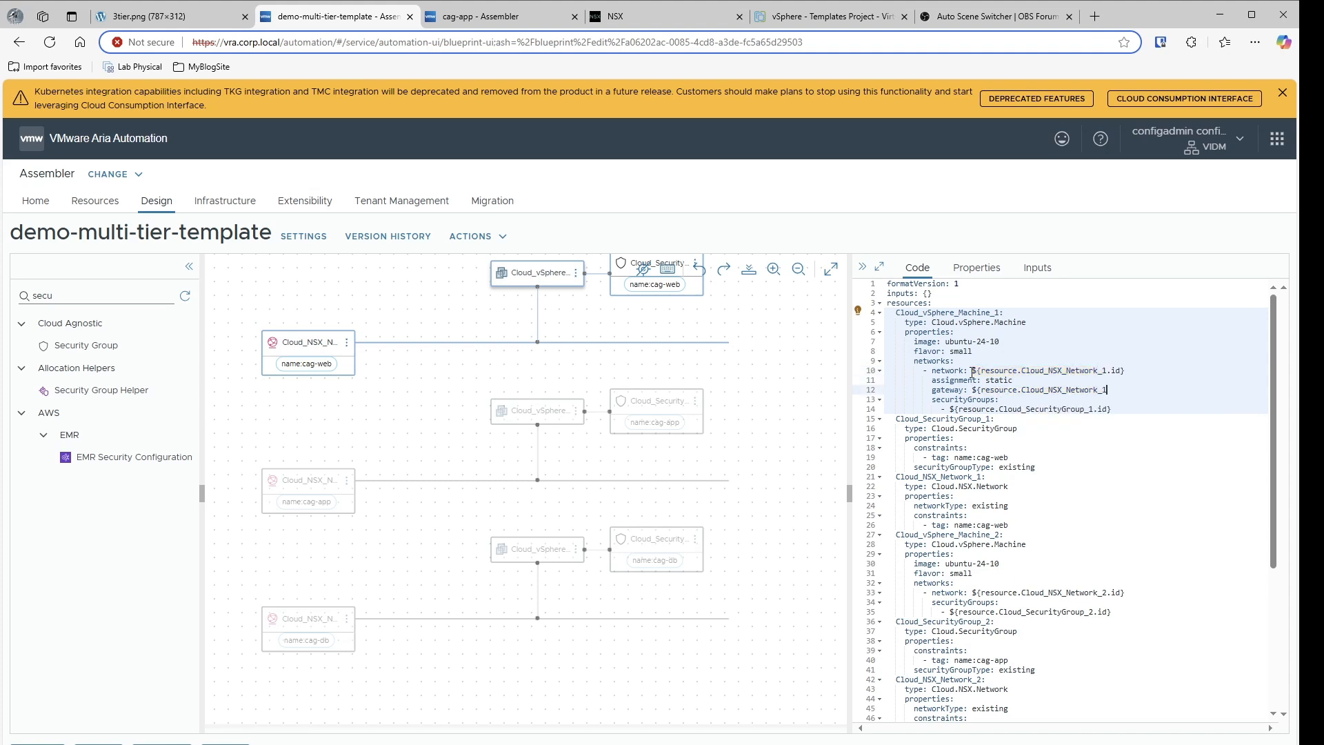
text(.)
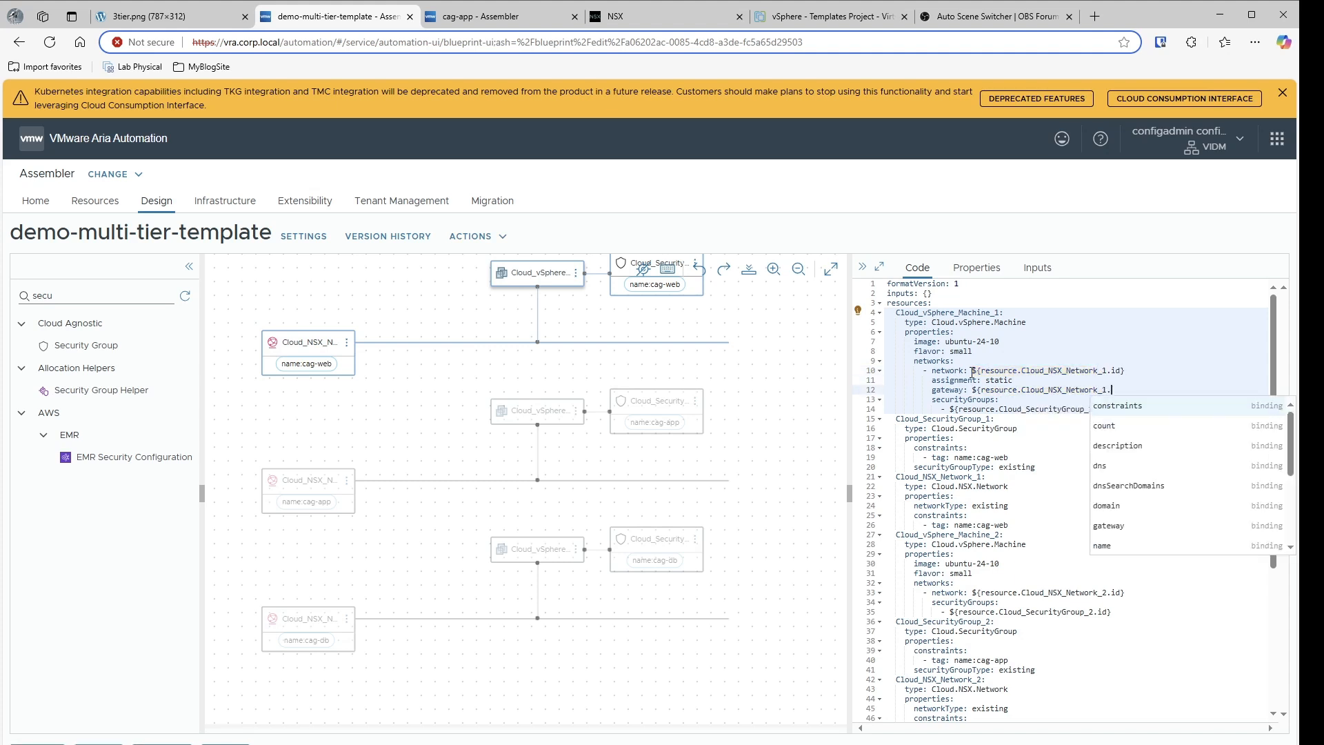
text(gat)
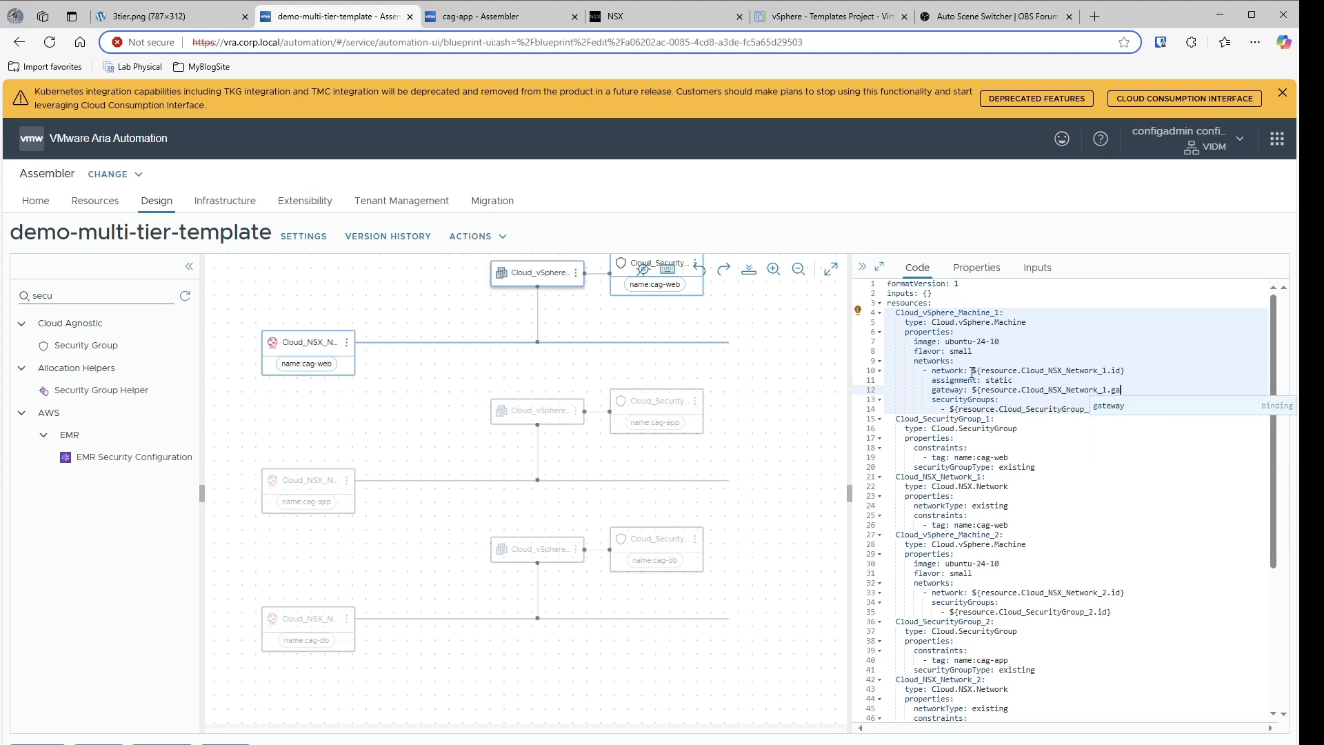
key(Return)
text(})
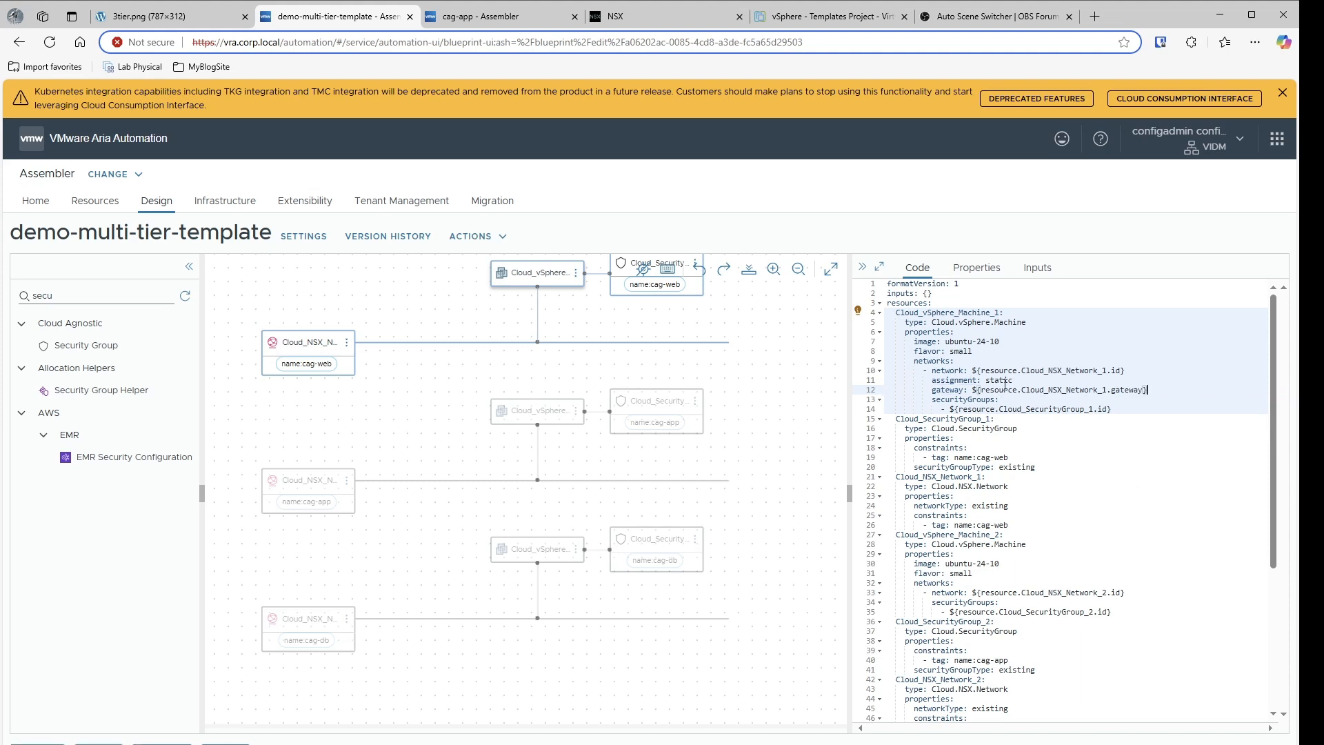
- Compare the static assignment and gateway binding in the template code with the cag-app network's settings
double_click(1003, 381)
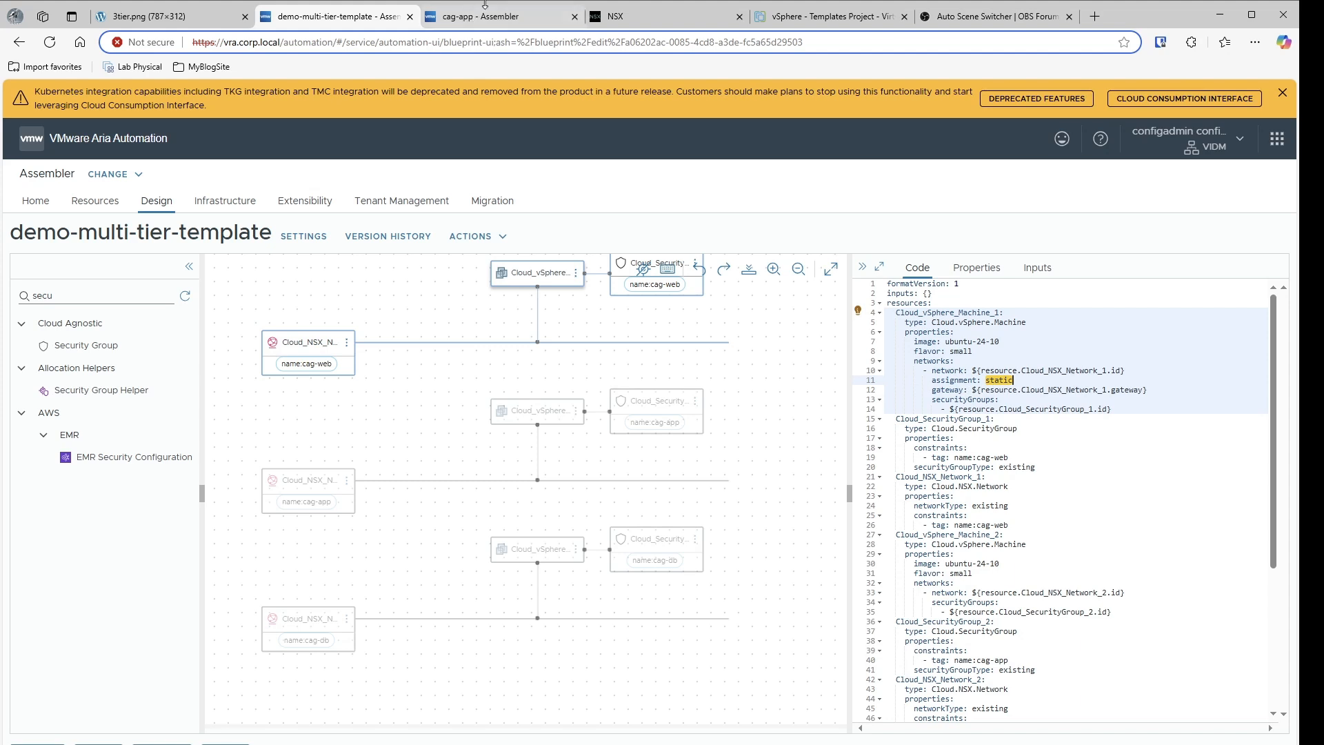
click(499, 27)
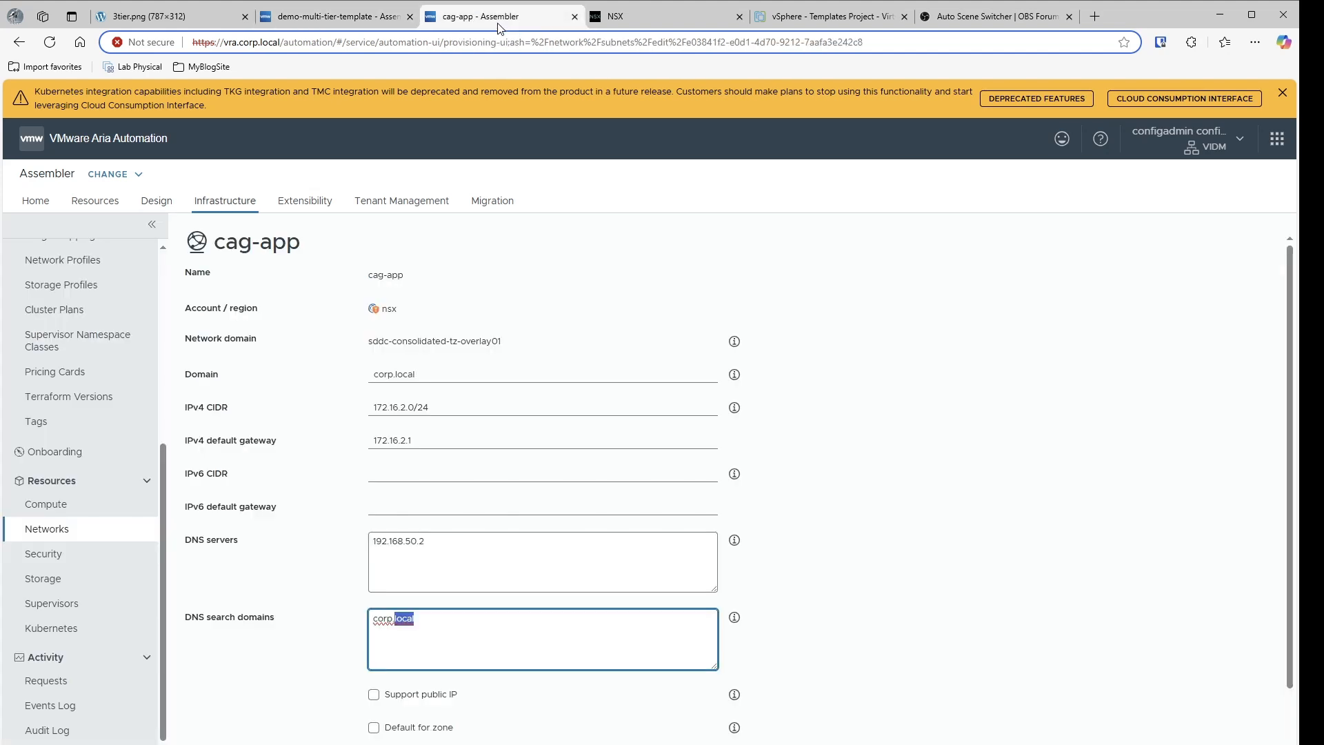
click(264, 717)
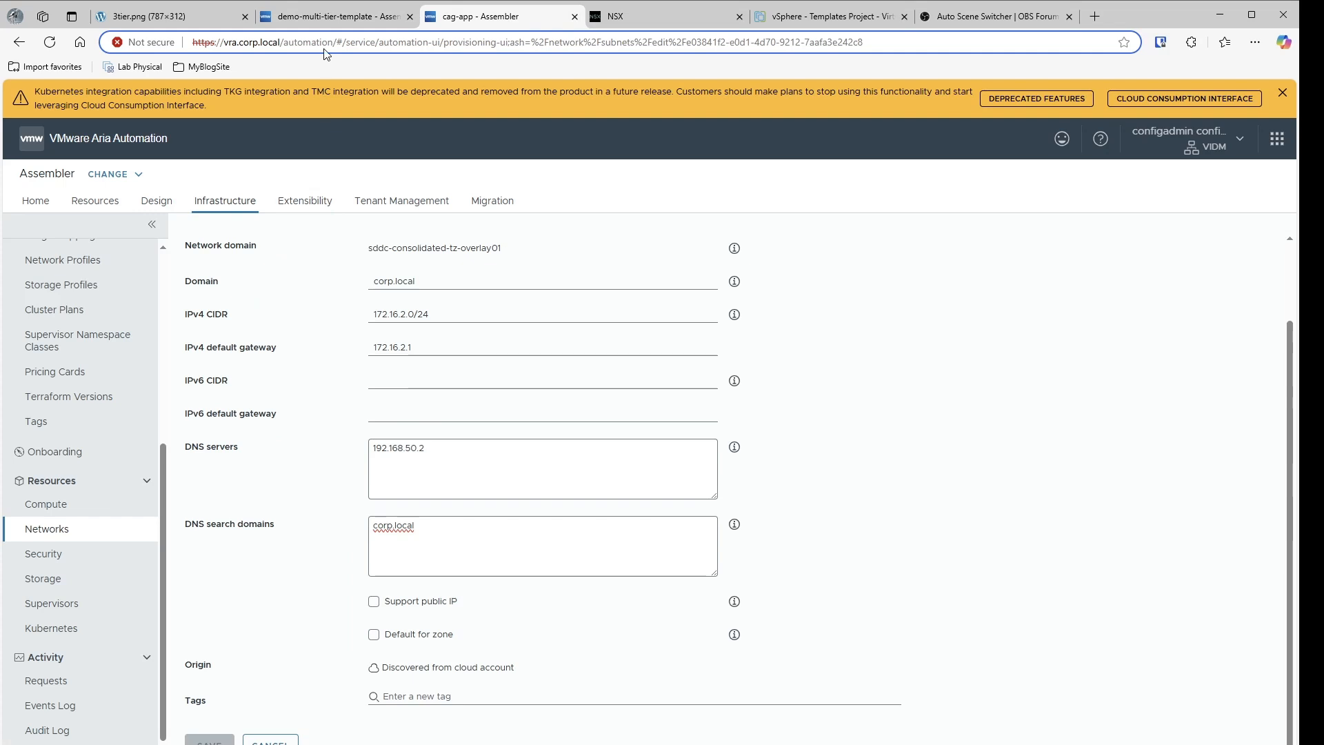
click(330, 24)
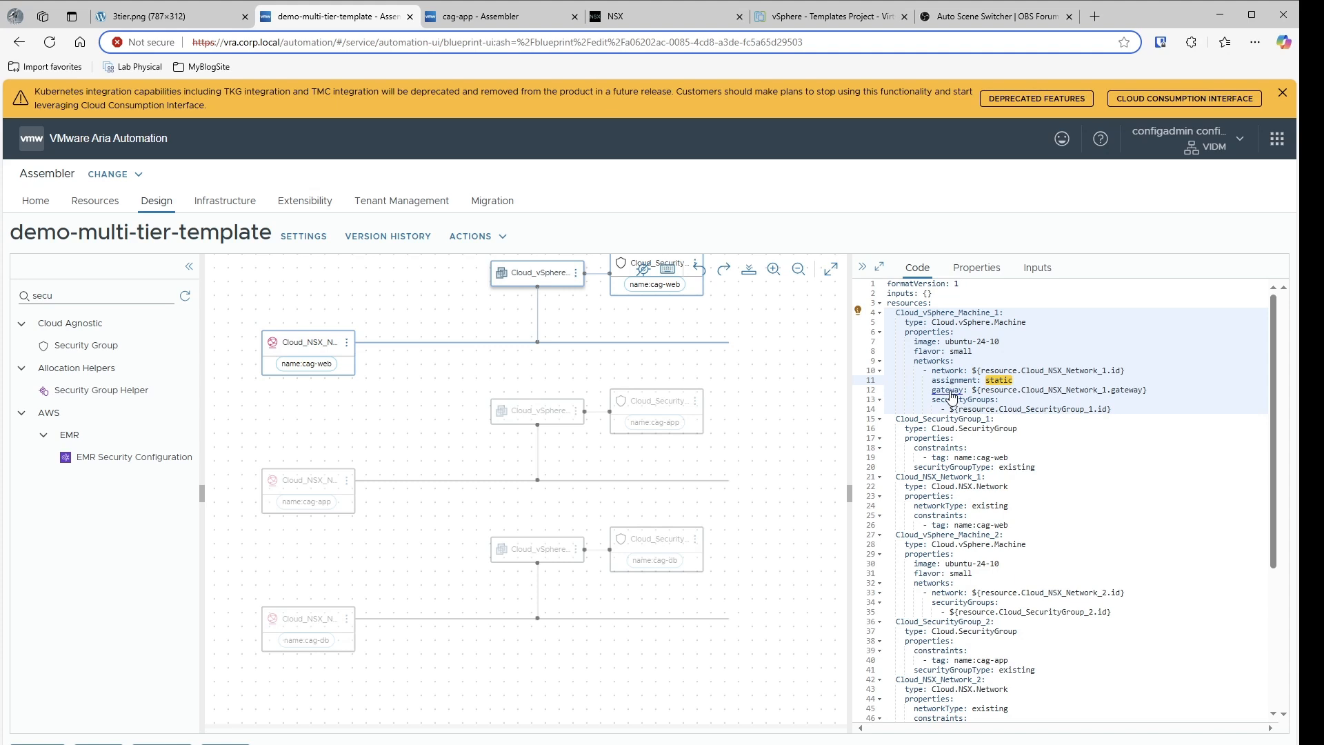
click(1128, 393)
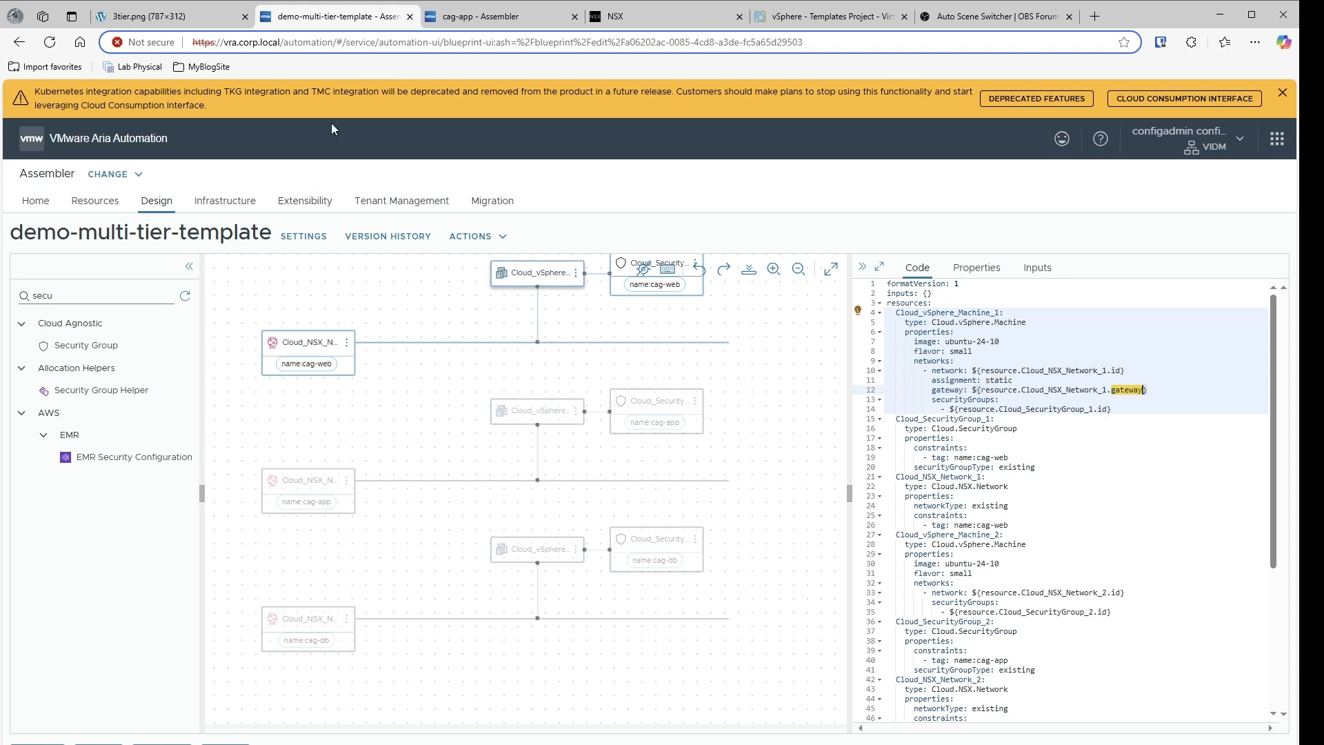
click(483, 17)
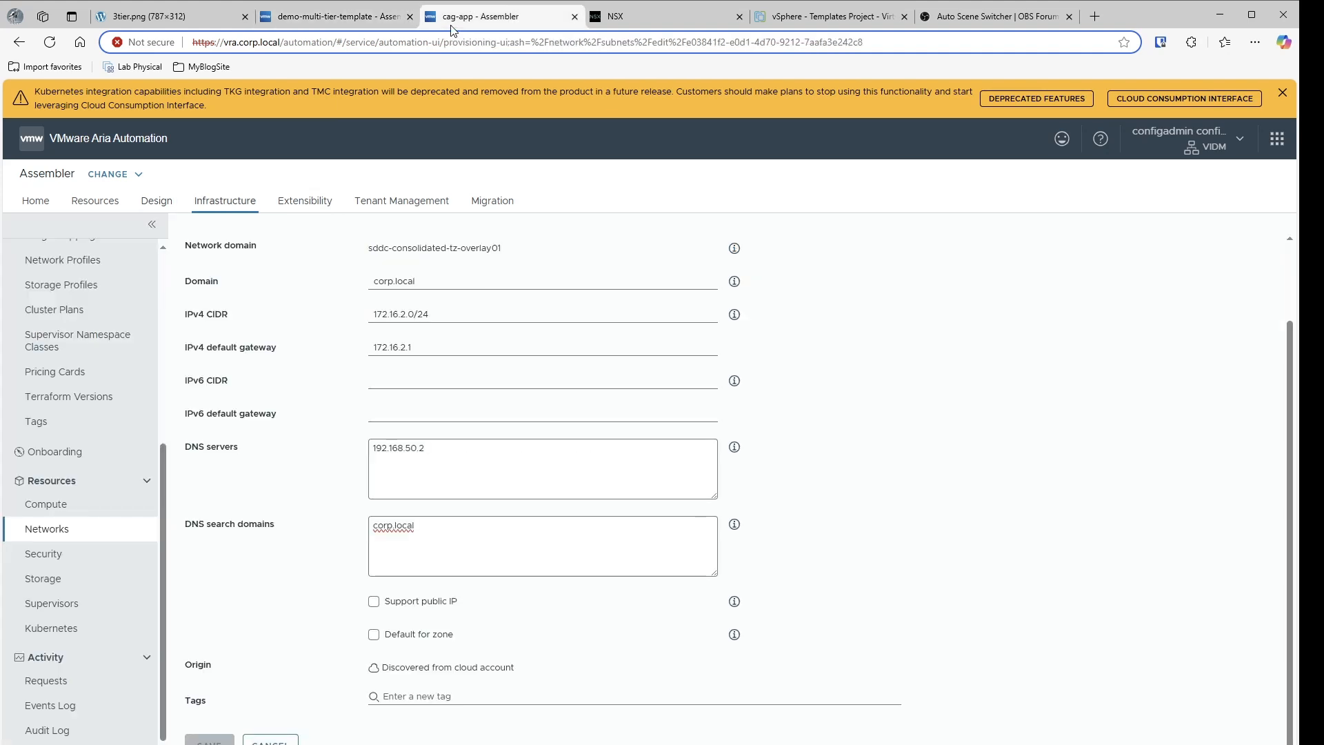
click(297, 21)
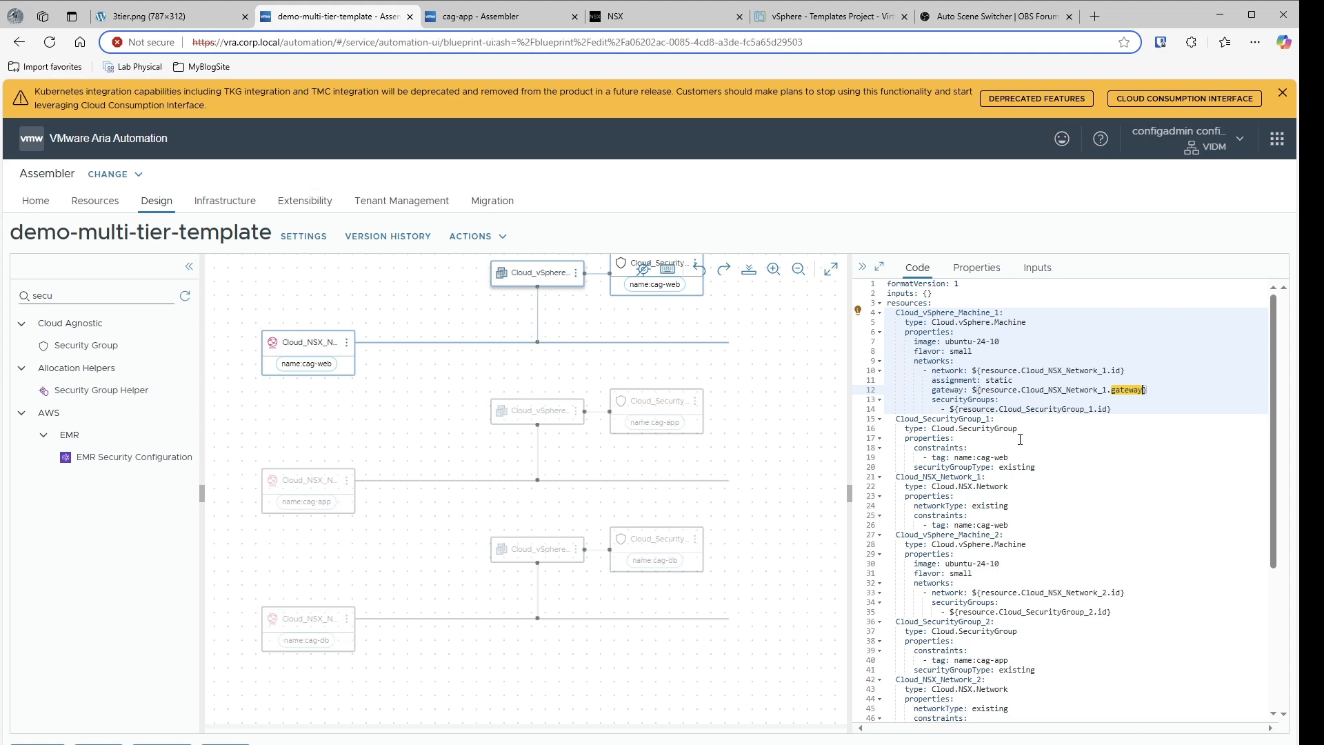
click(468, 21)
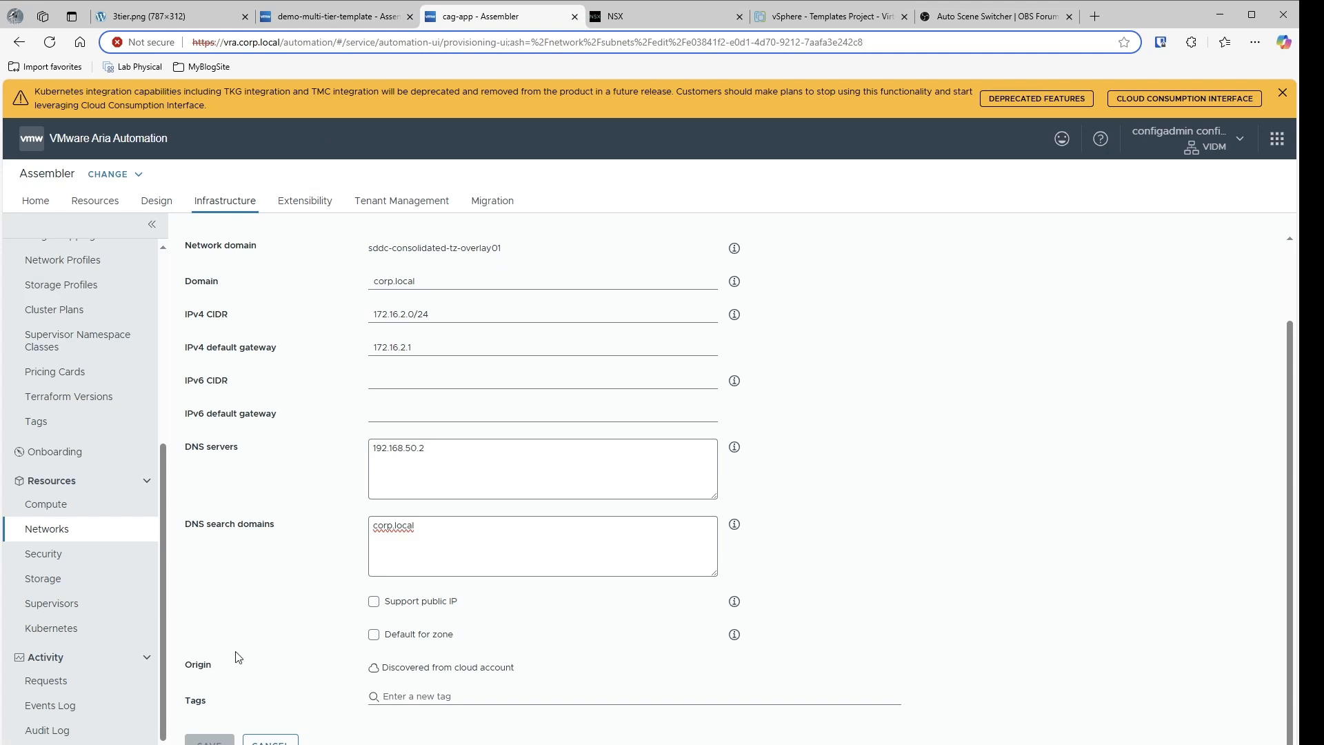
- Leave the cag-app network details without saving, and copy the gateway line of Cloud_vSphere_Machine_1 in demo-multi-tier-template
click(270, 743)
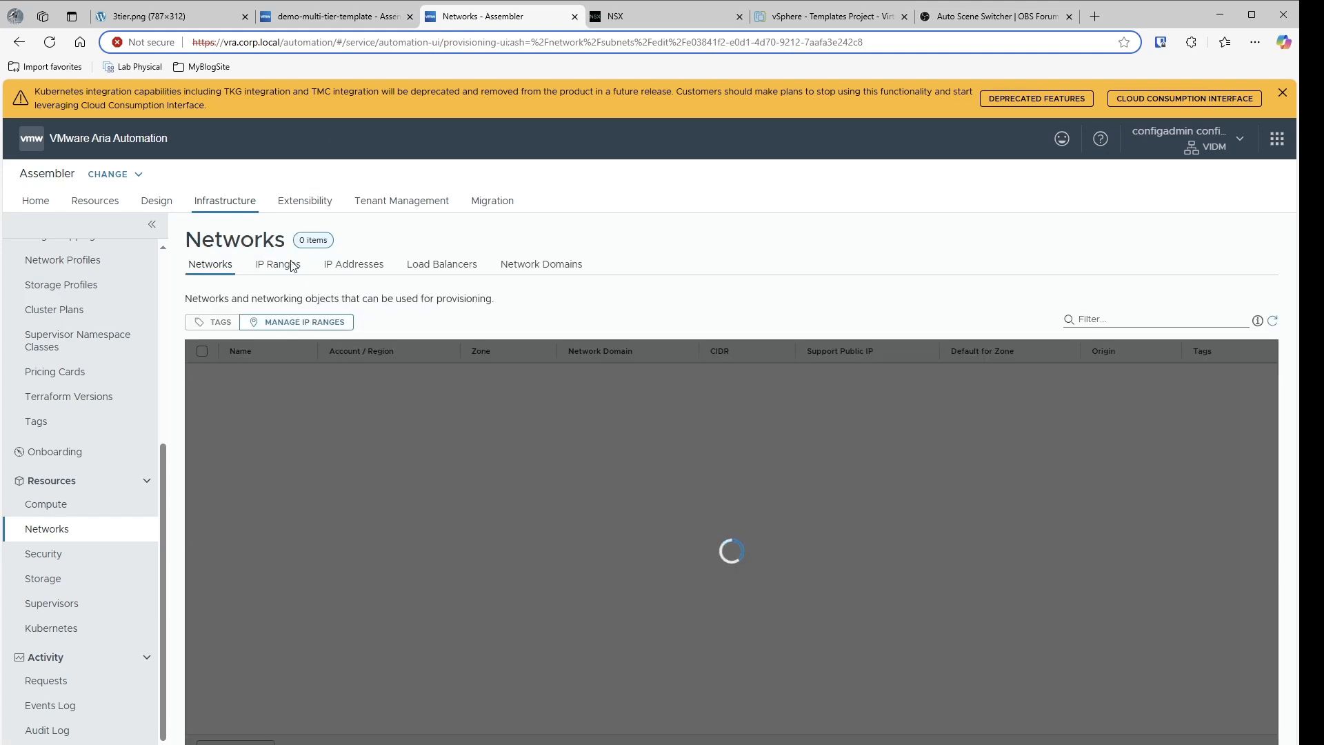
click(324, 25)
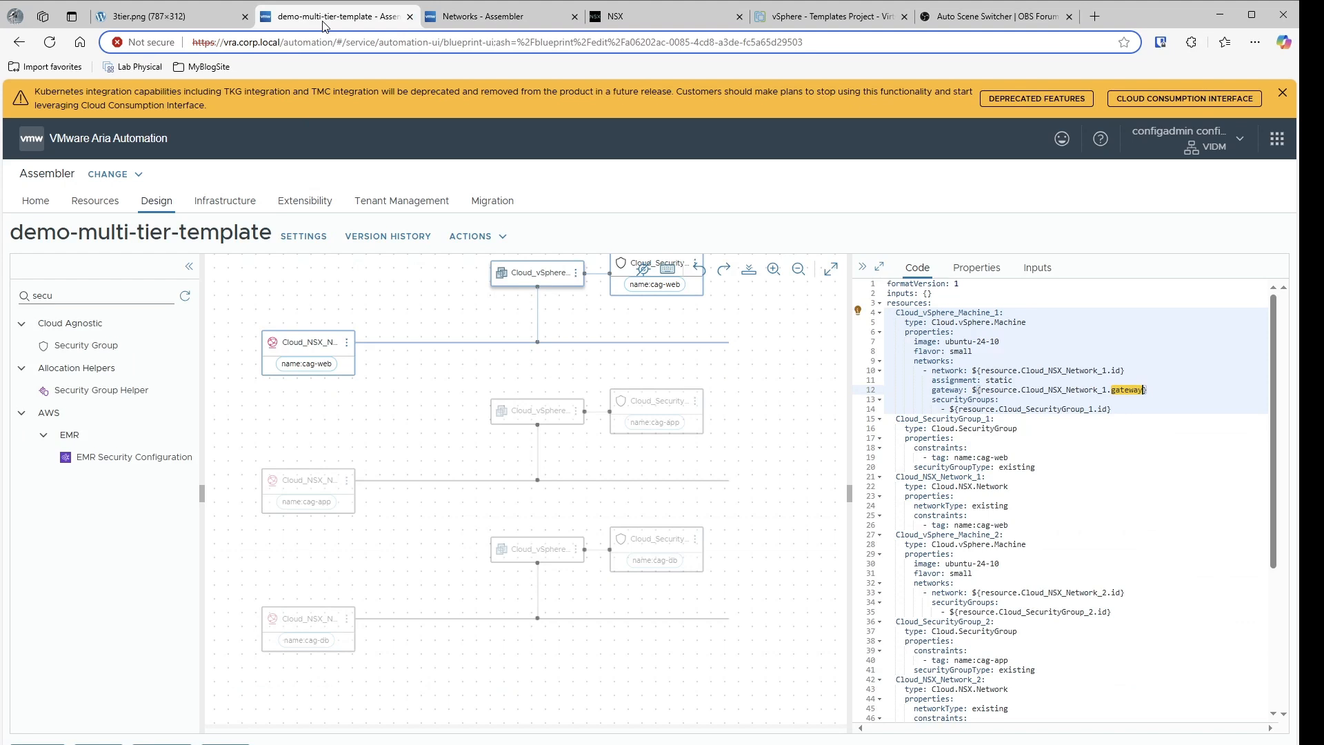
click(1151, 390)
key(shift+Home)
key(ctrl+c)
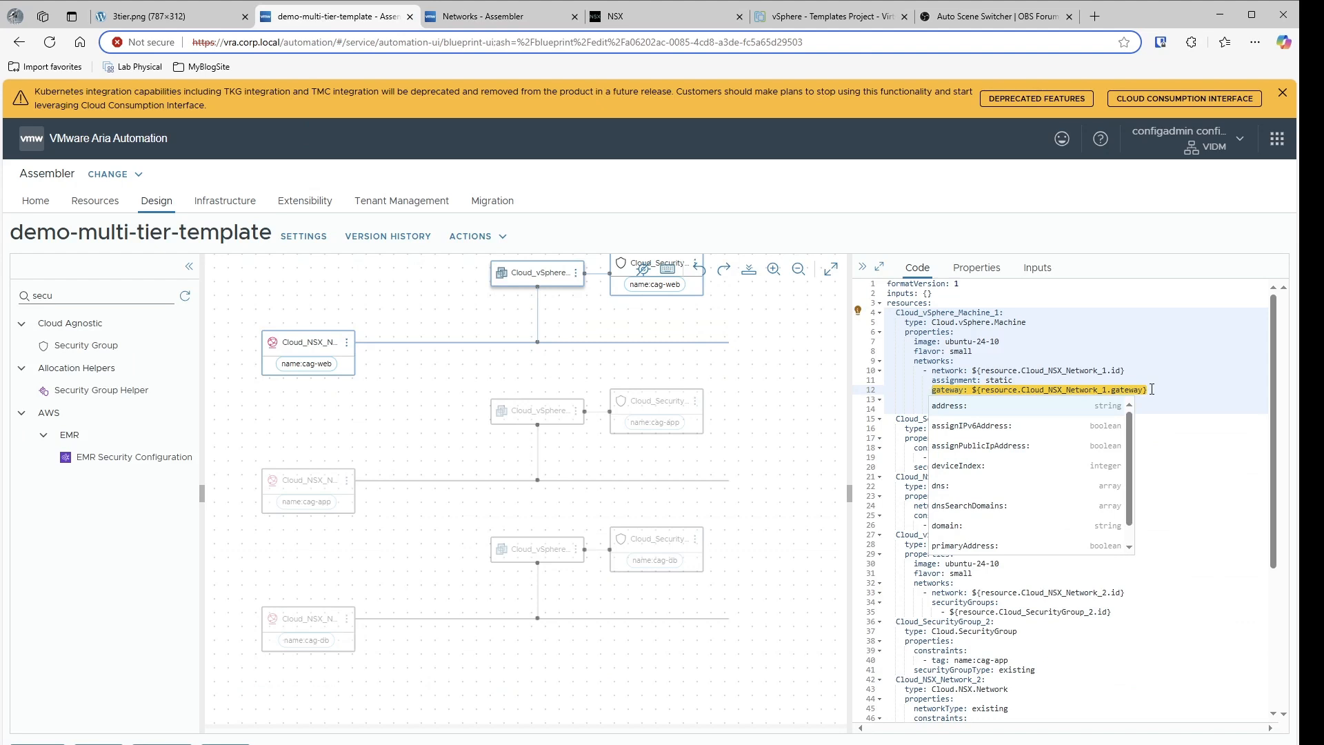
- Add the copied gateway line below the network entry of Cloud_vSphere_Machine_2, changing it to ${resource.Cloud_NSX_Network_2.gateway}
click(1185, 538)
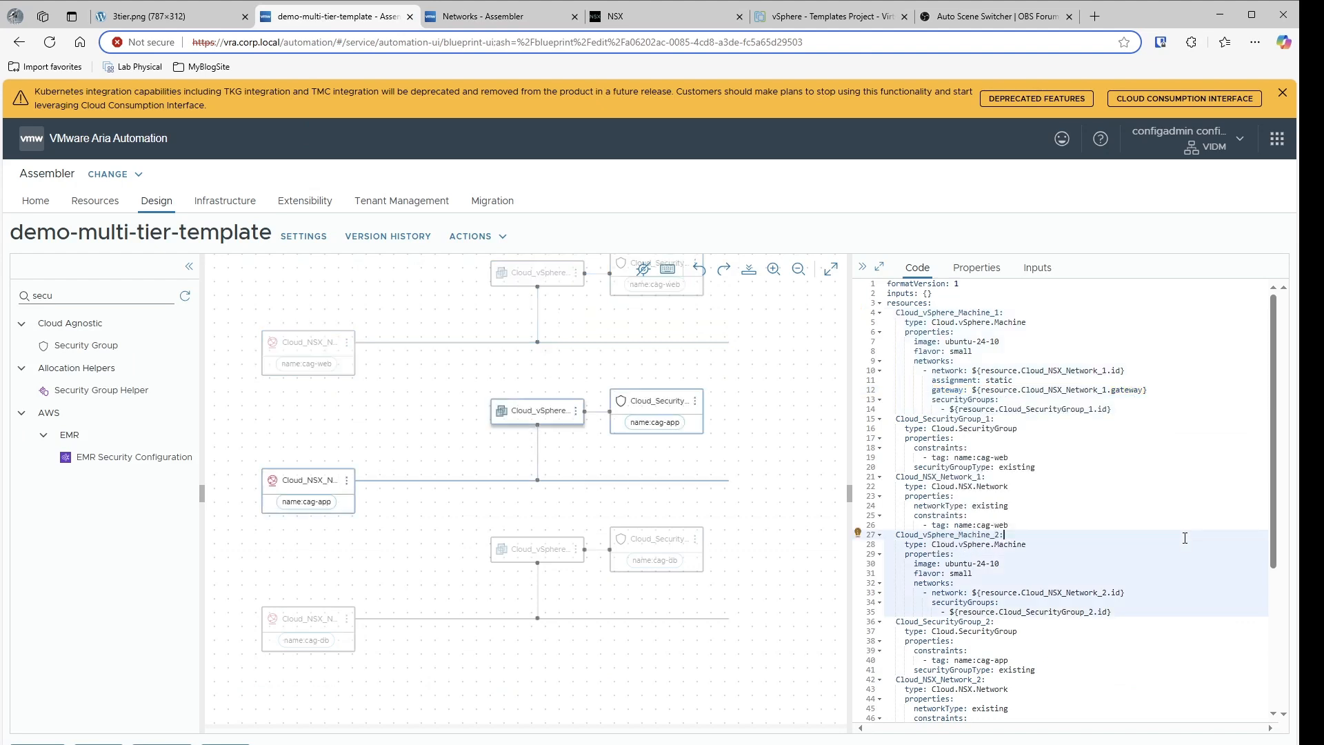
click(1135, 592)
key(Return)
key(ctrl+v)
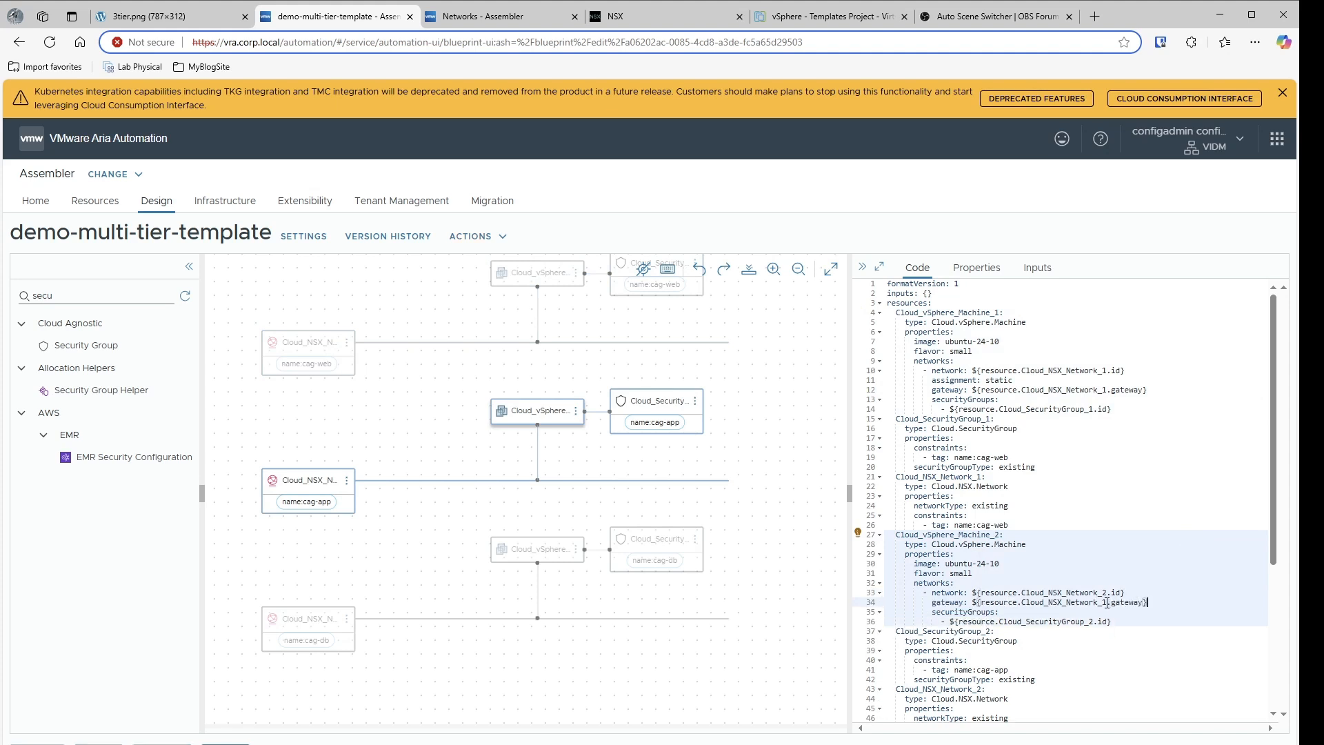
click(1107, 603)
key(BackSpace)
text(2)
- Insert the same gateway line under the network entry of Cloud_vSphere_Machine_3, with the reference changed to ${resource.Cloud_NSX_Network_3.gateway}
scroll(1092, 641, down, 3)
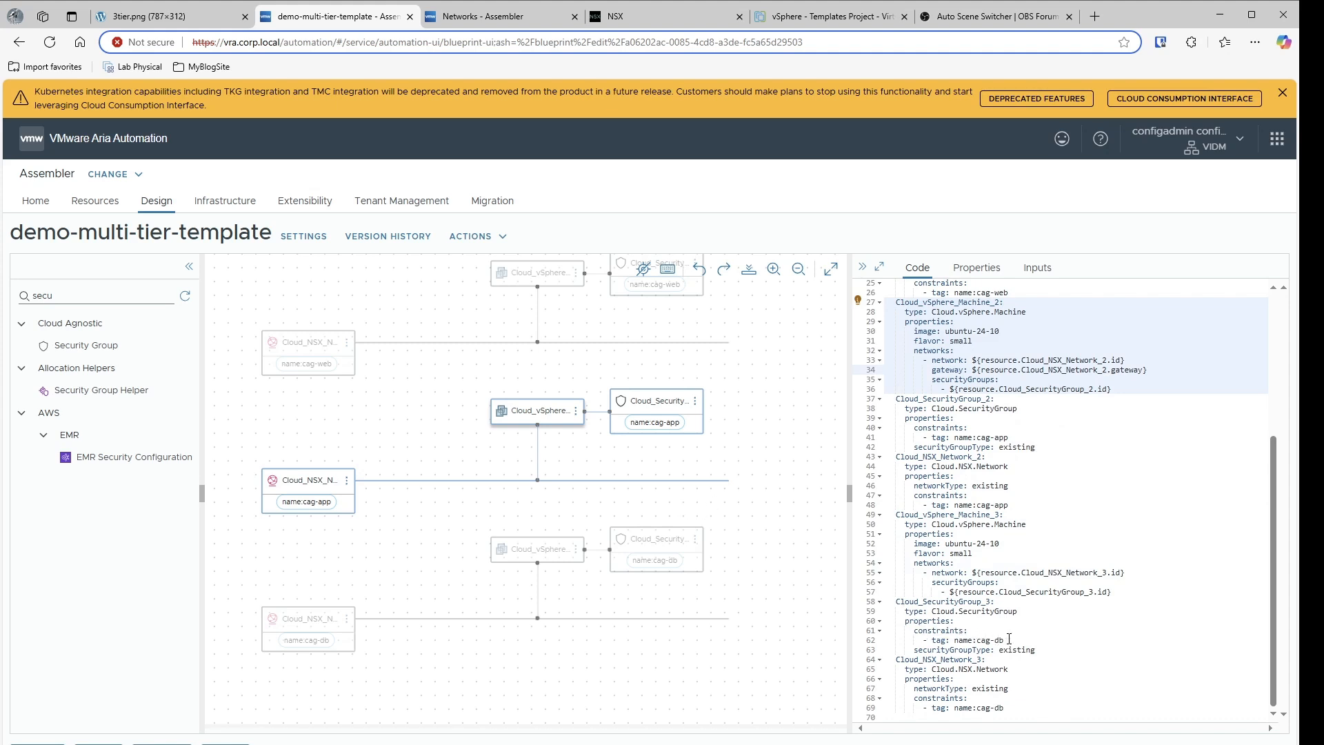
click(1135, 571)
key(Return)
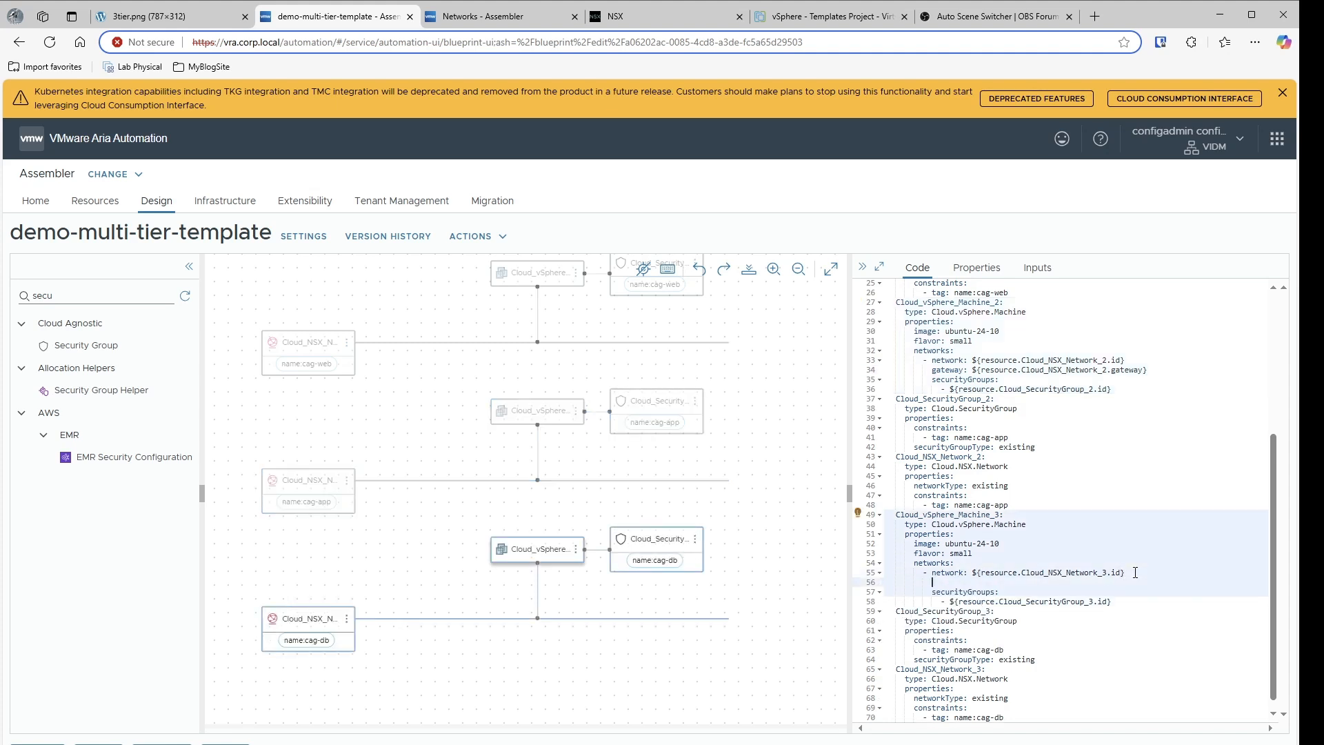
key(ctrl+v)
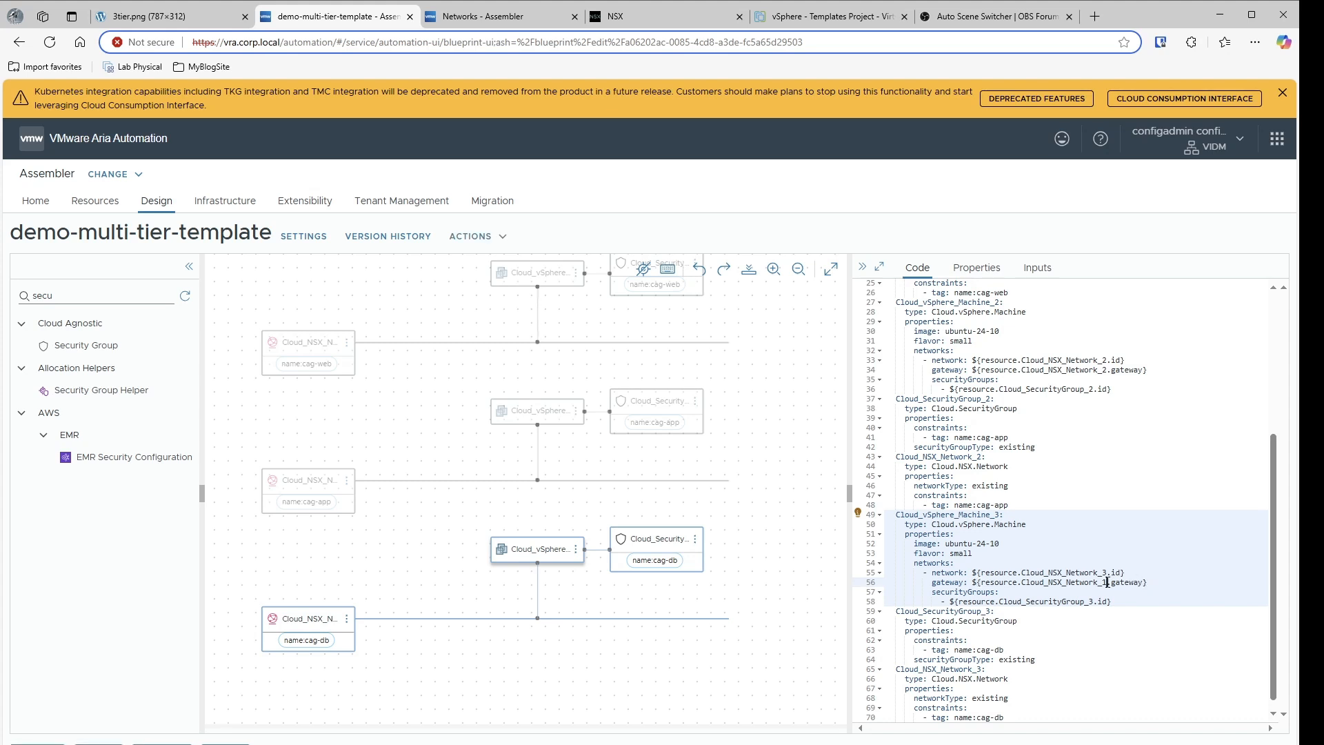
click(1107, 583)
key(BackSpace)
text(3)
- Review the image, flavor and network reference of Cloud_vSphere_Machine_1 in the template code
scroll(1107, 583, up, 5)
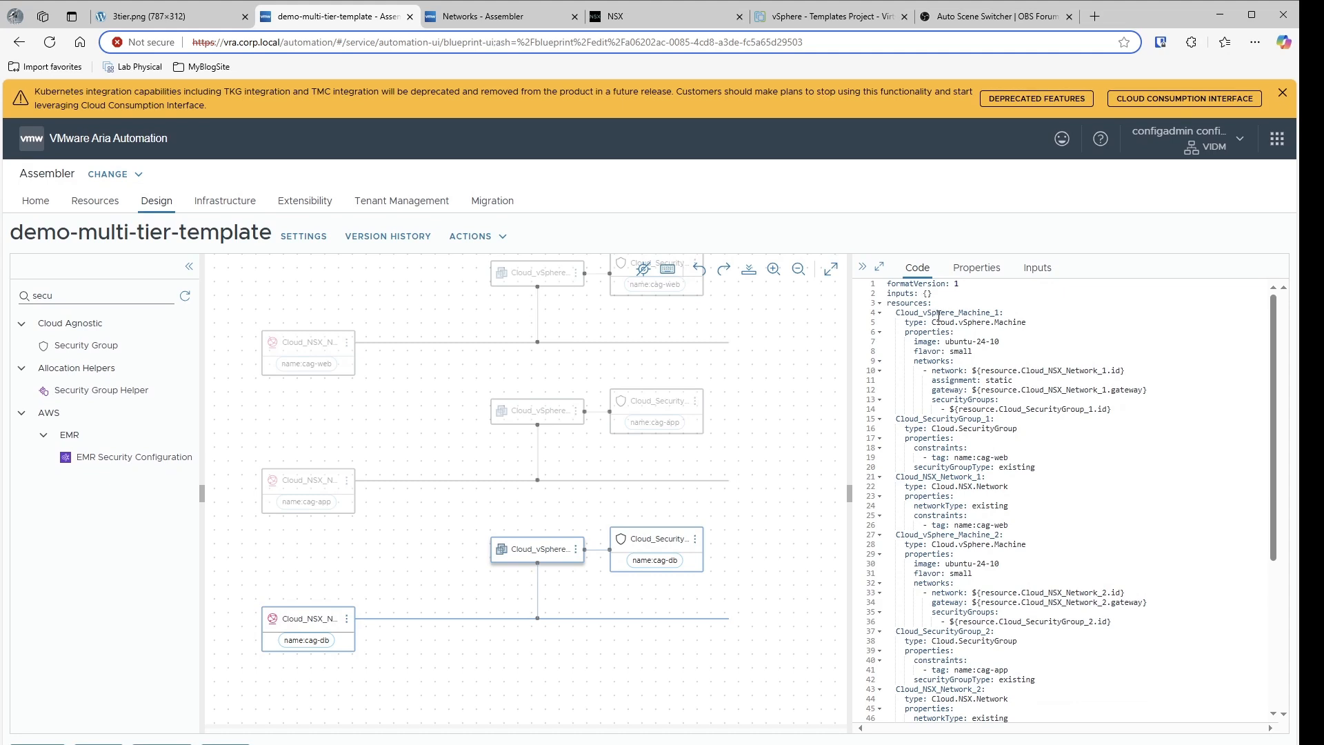
click(954, 342)
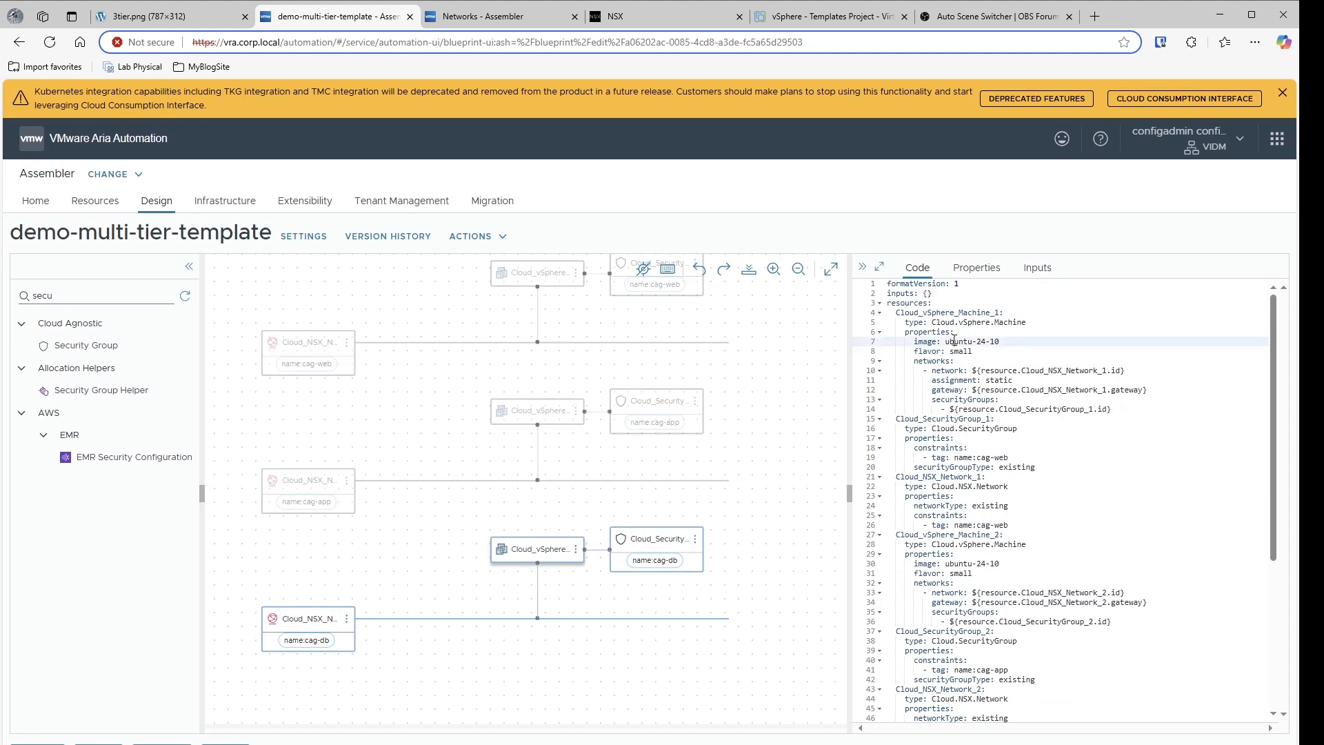
click(1038, 329)
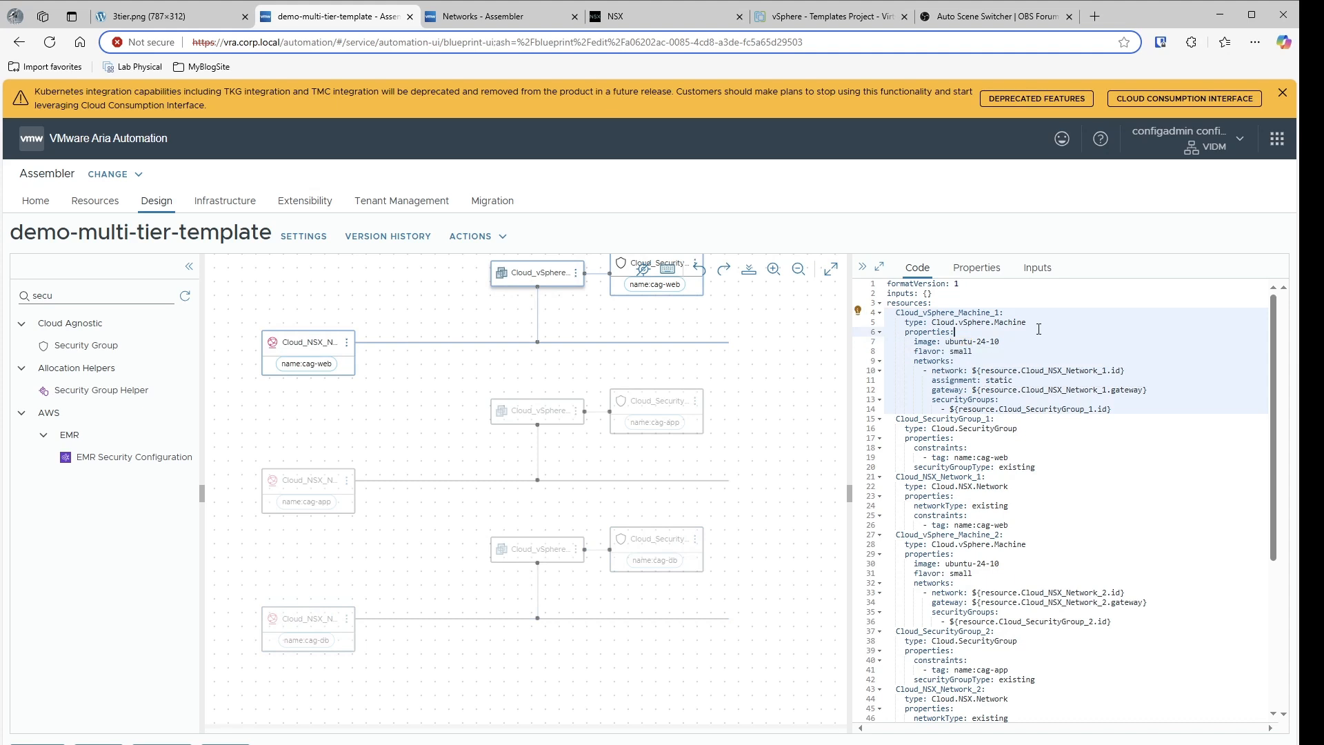
click(984, 351)
double_click(1134, 374)
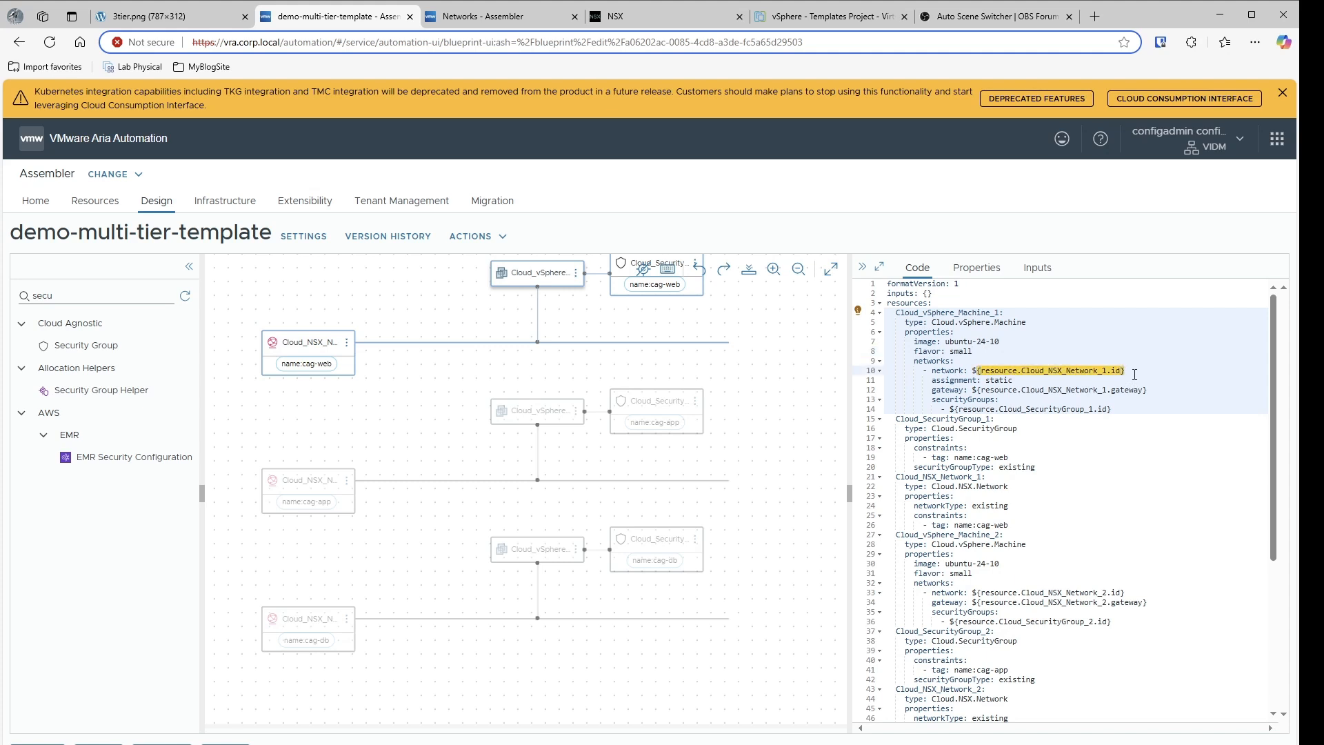
- Examine the static assignment, gateway, security group and network bindings of Cloud_vSphere_Machine_1 in the template code
click(1132, 383)
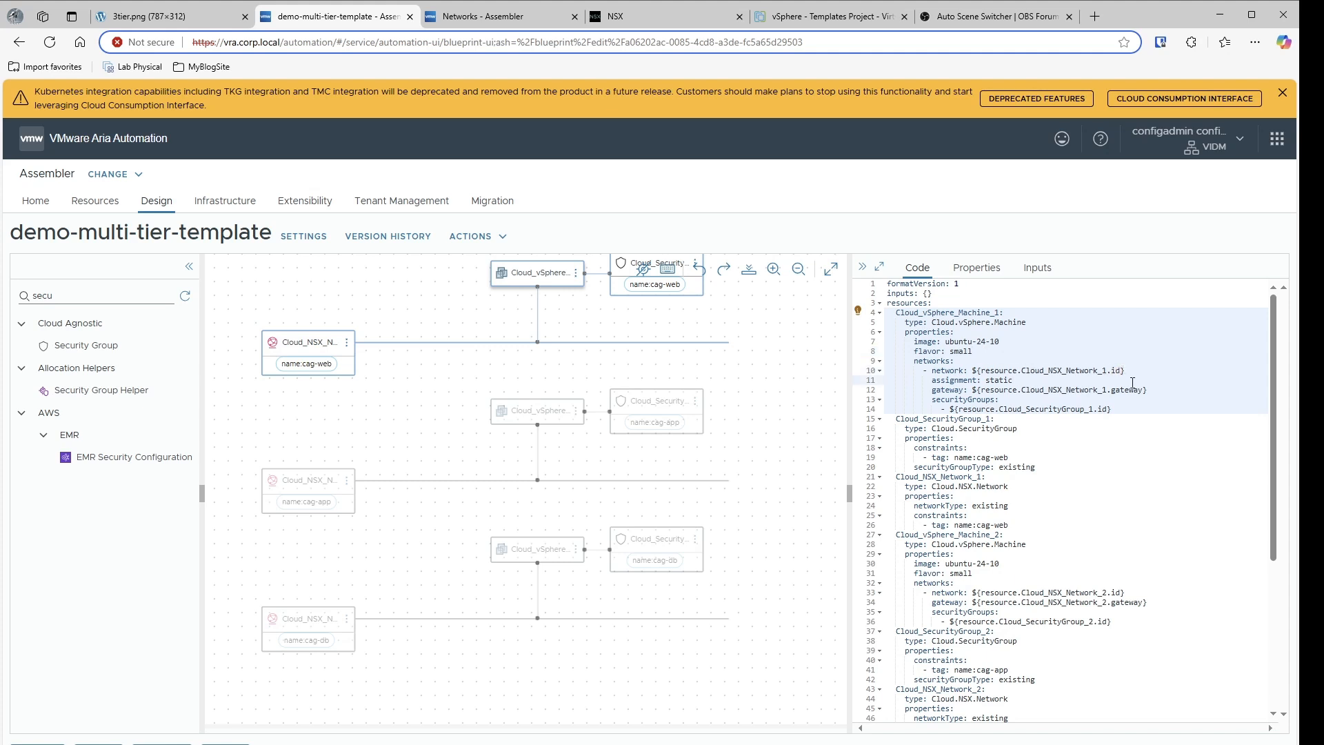
drag(986, 380, 1161, 390)
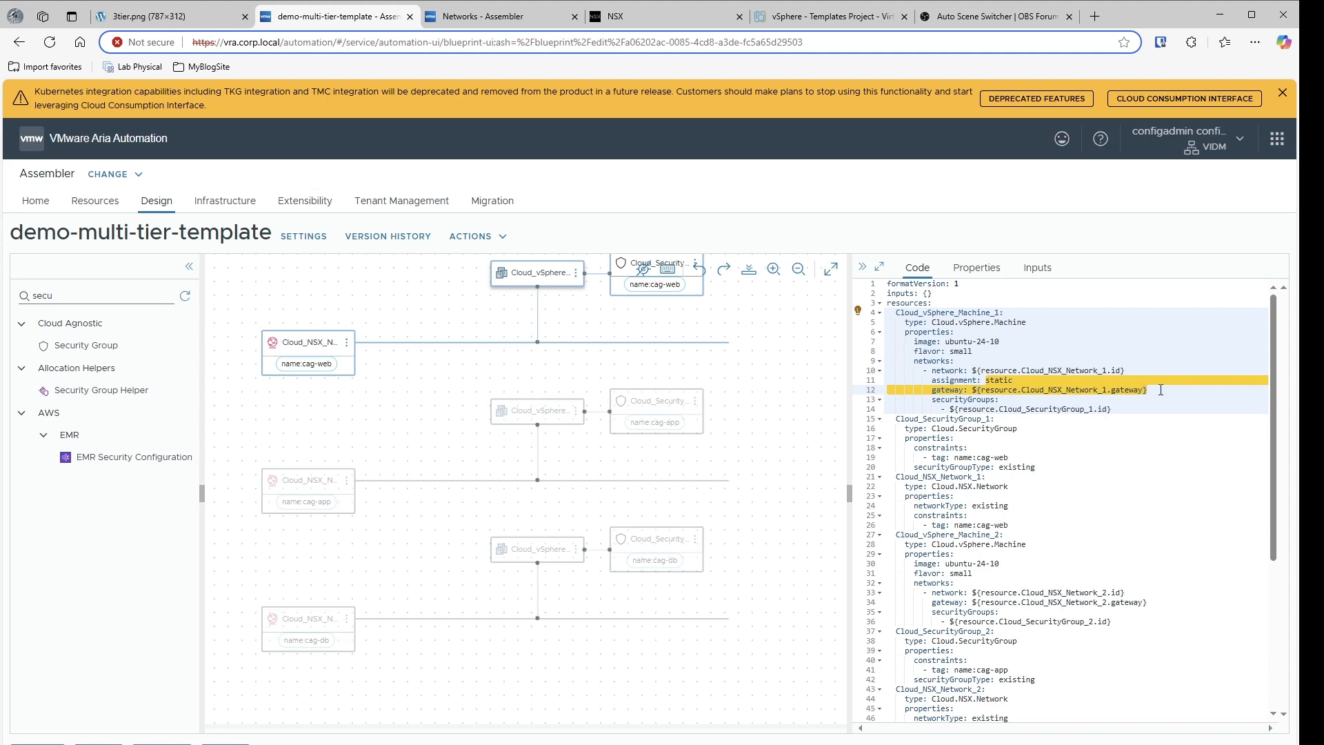
double_click(1160, 390)
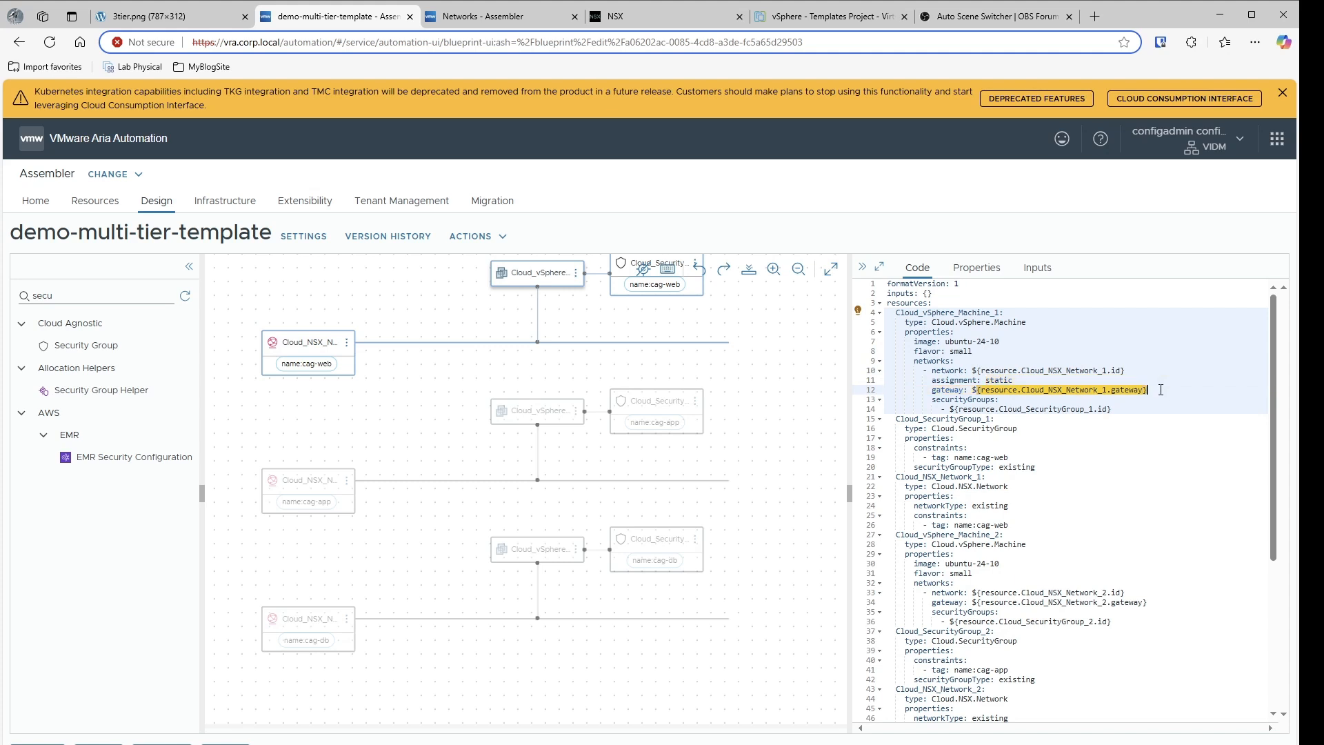
double_click(1148, 411)
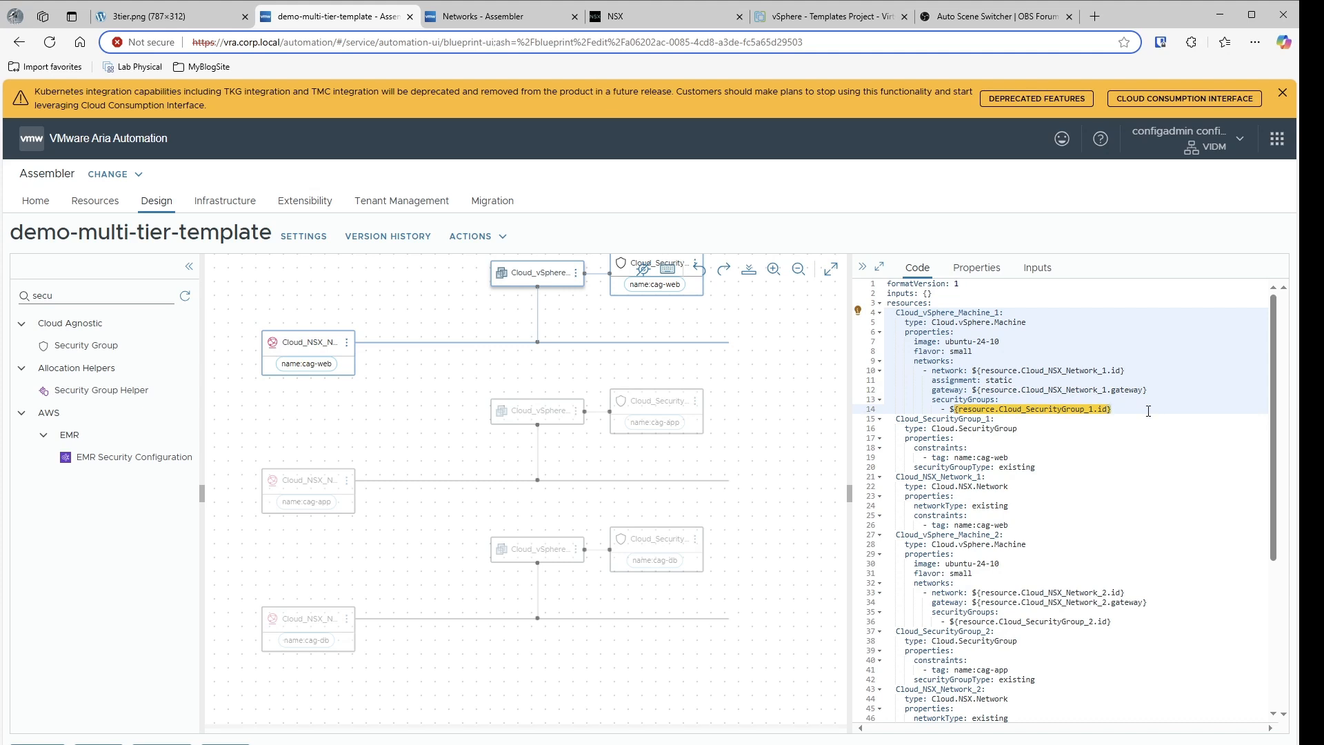
key(Up)
key(Up)
key(Up)
key(Up)
key(Up)
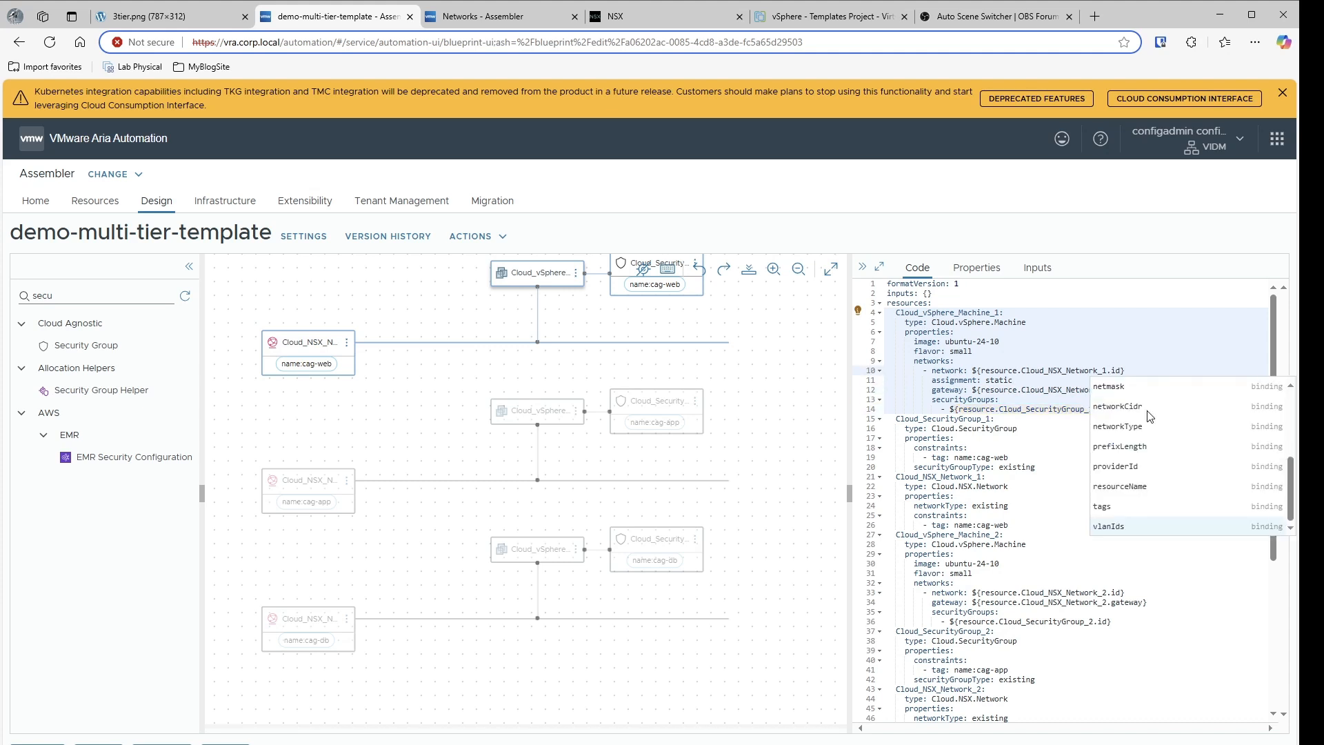
- Add an empty name property above the image property of Cloud_vSphere_Machine_1
click(1002, 341)
key(Left)
key(Left)
key(Left)
key(Left)
key(Left)
key(Left)
key(Left)
key(Left)
key(Left)
key(Left)
key(Left)
key(Left)
key(Left)
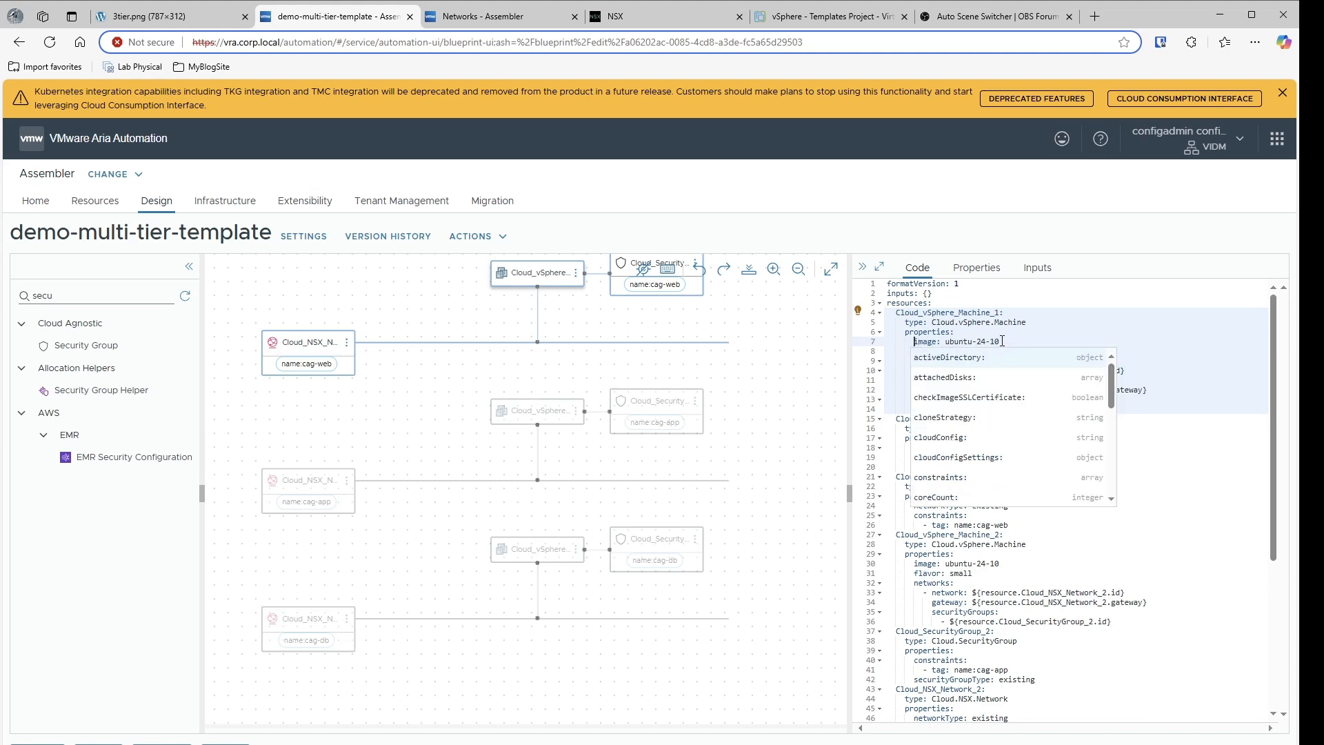
key(Escape)
text(nAM)
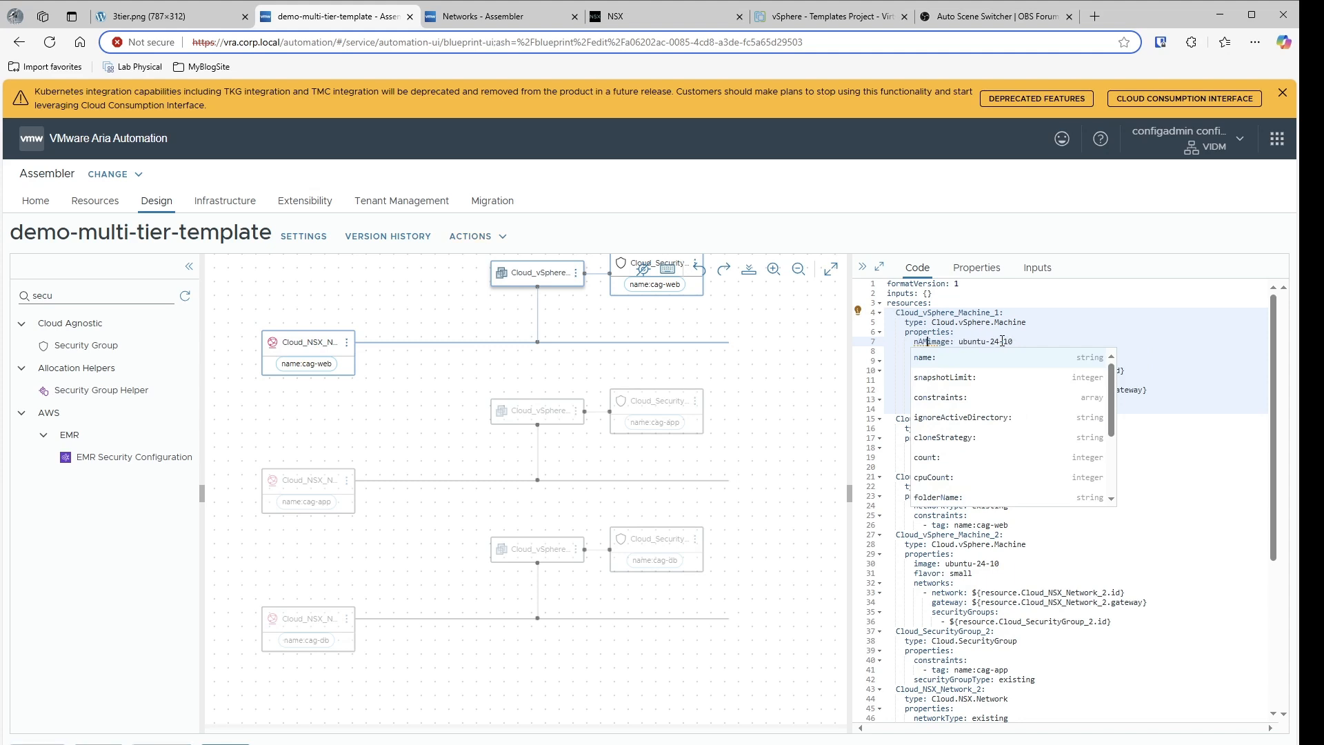
key(BackSpace)
key(BackSpace)
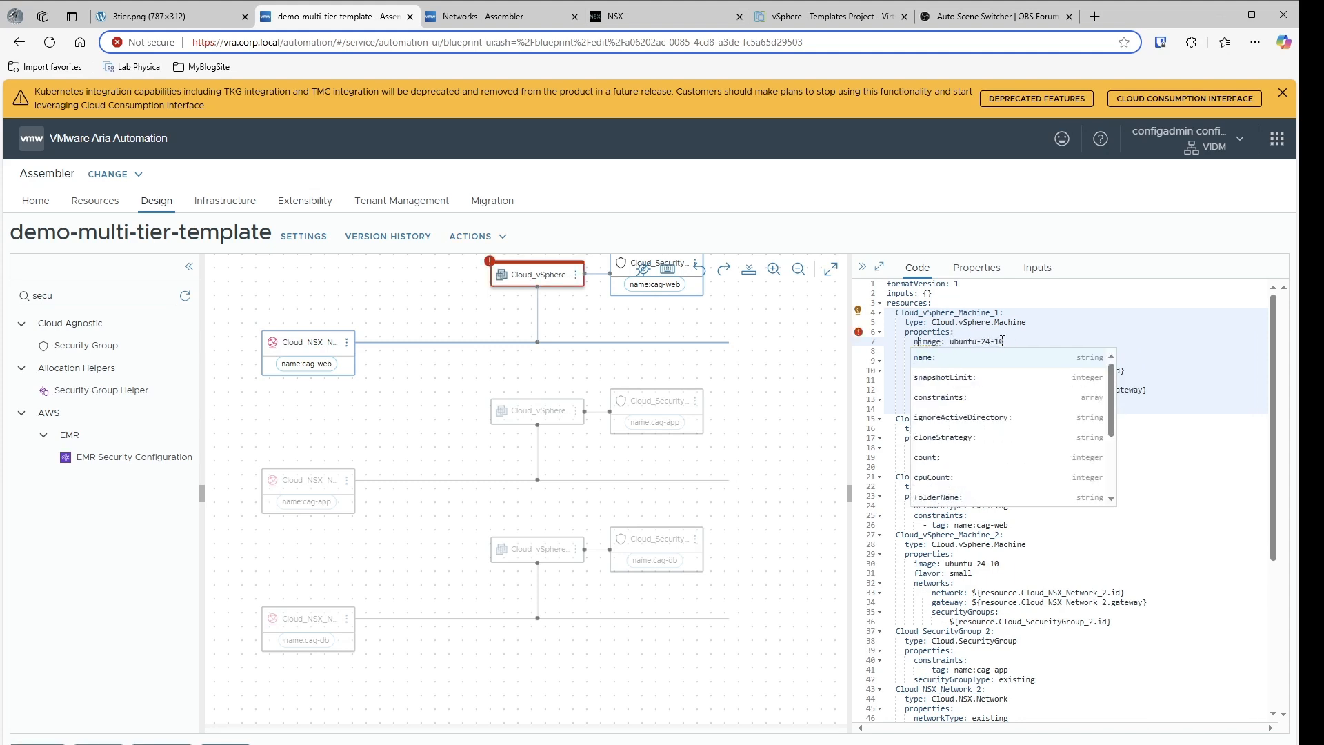
key(Return)
key(Return)
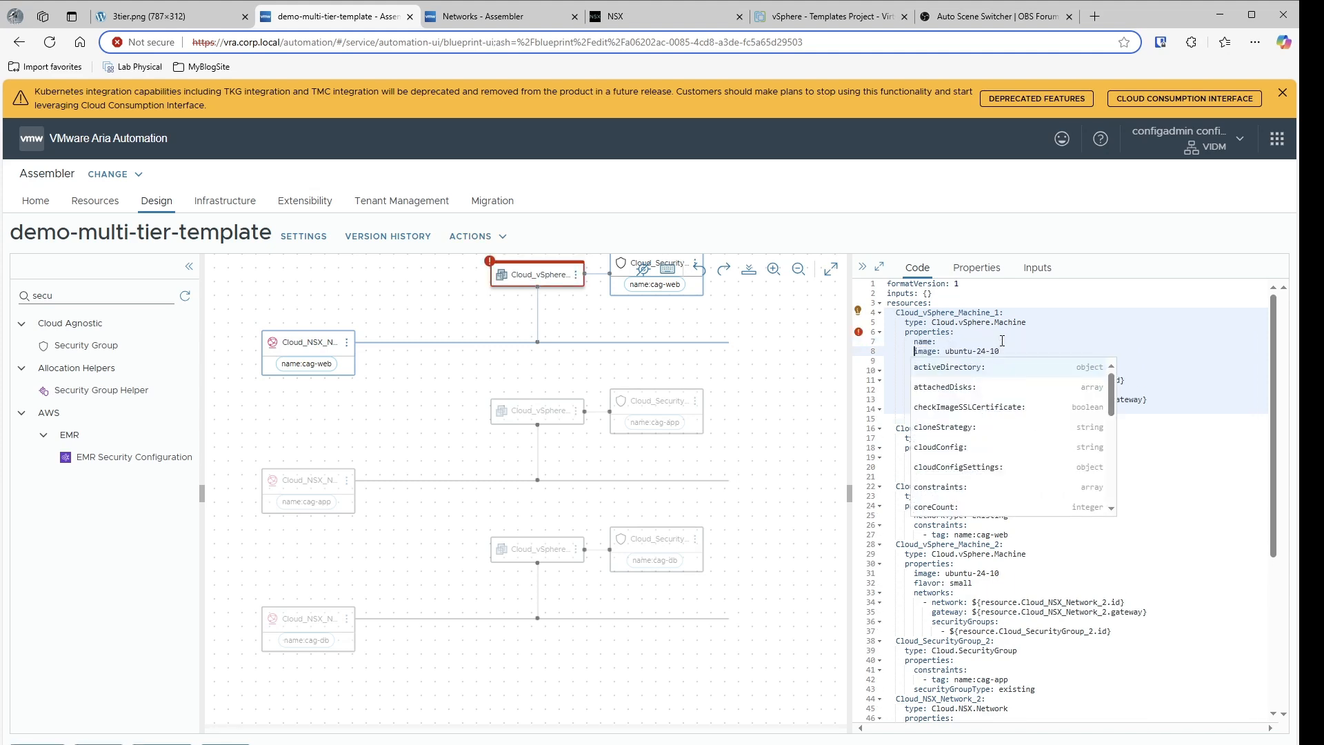
click(1006, 342)
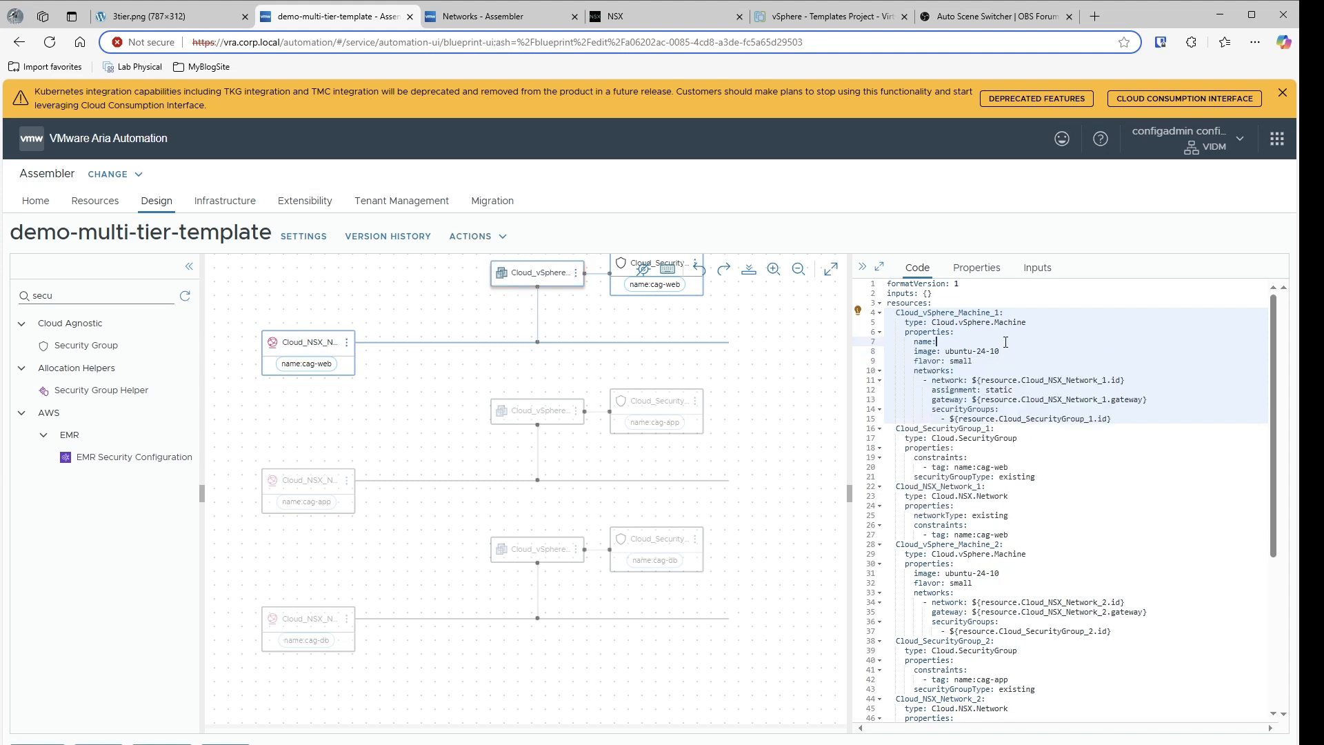
text(appvm)
key(BackSpace)
key(BackSpace)
key(BackSpace)
key(BackSpace)
key(BackSpace)
- Replace the empty braces of the template's inputs section with a new input key named appVmName
click(959, 293)
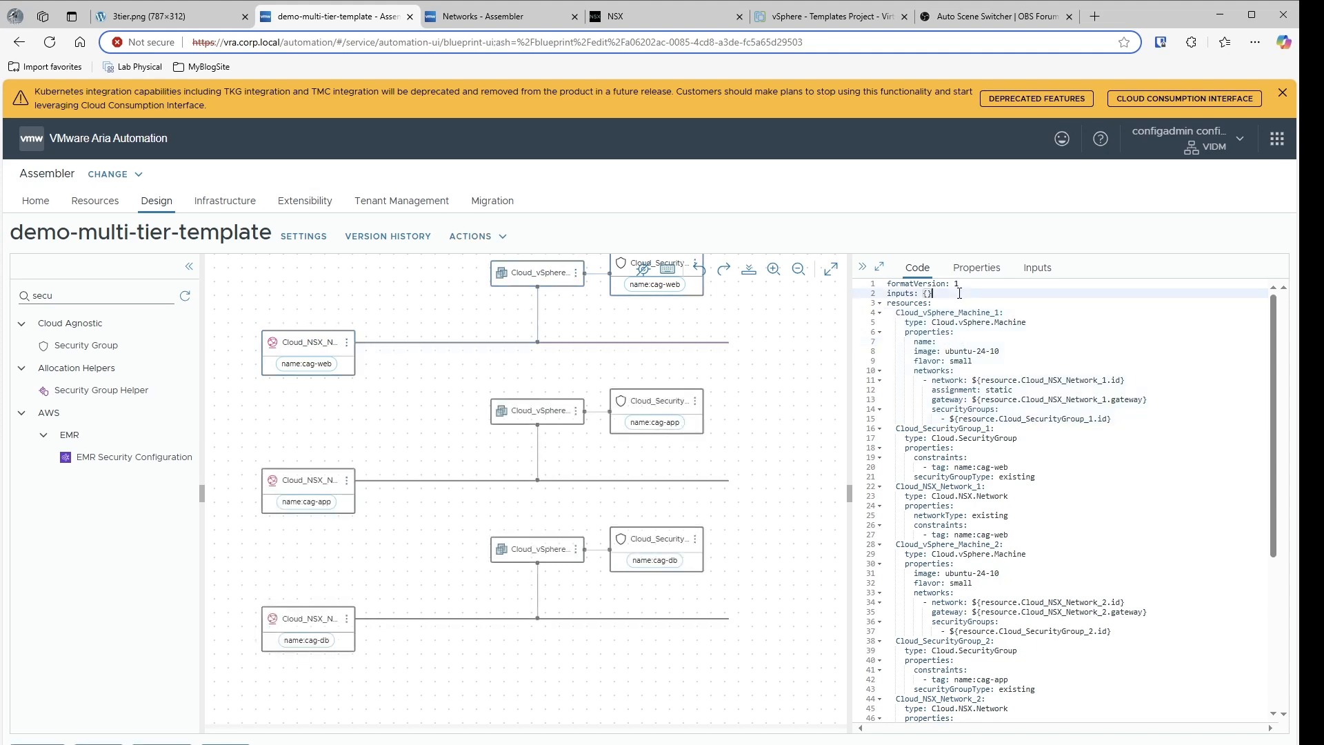
key(BackSpace)
key(BackSpace)
key(Return)
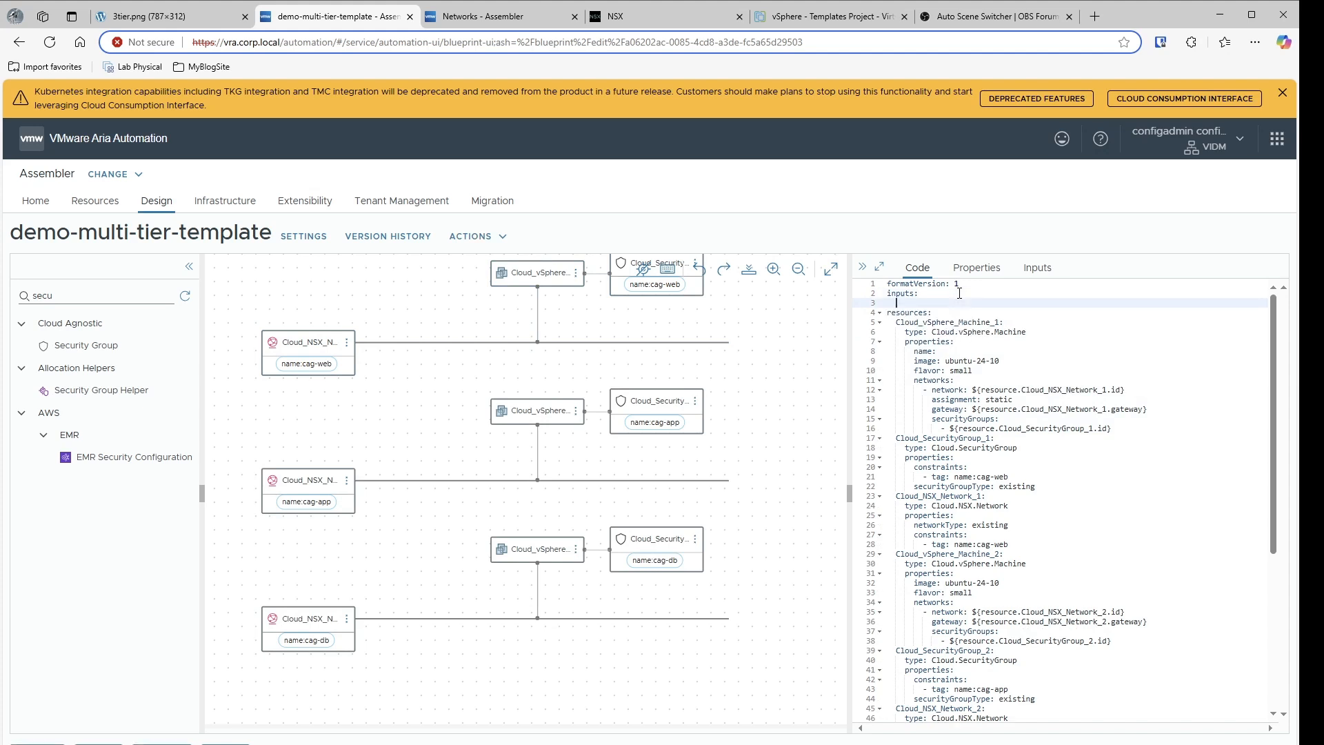
key(BackSpace)
key(Return)
text(appVmName)
text(:)
key(Return)
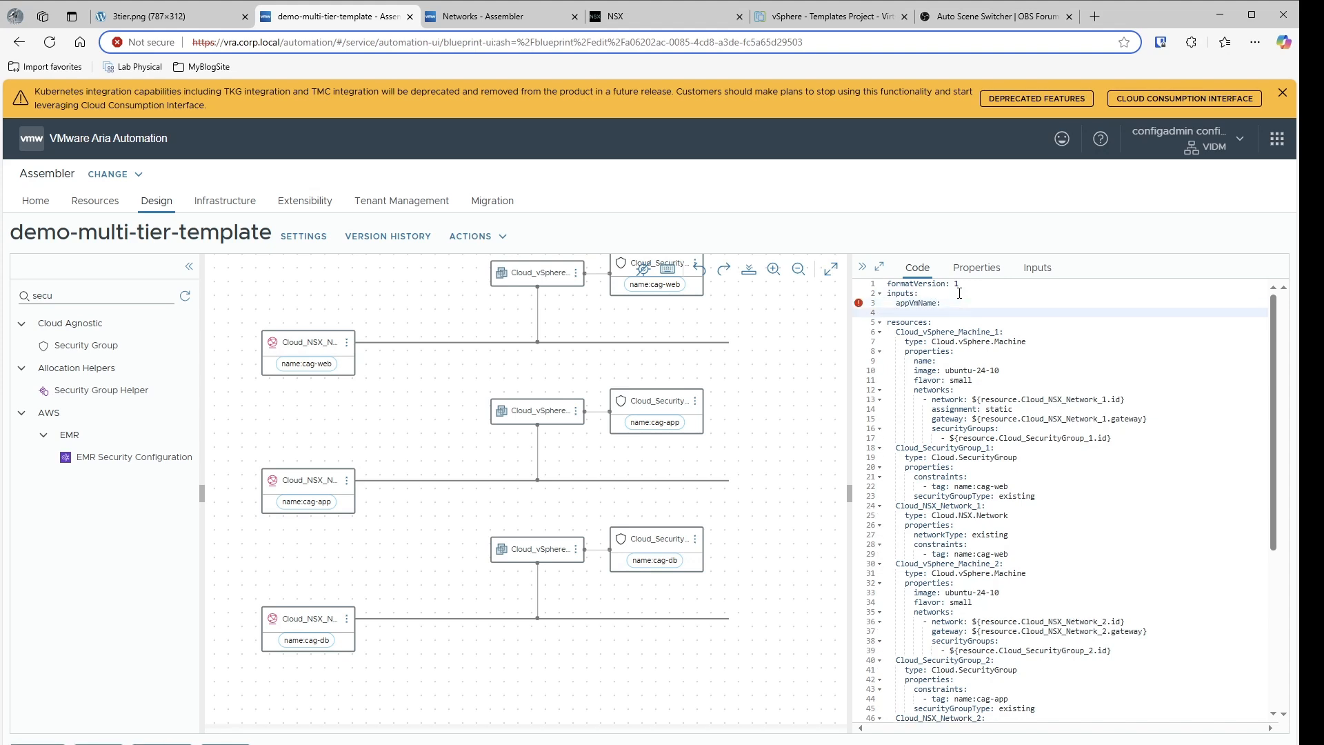
key(Tab)
text(string:)
key(Return)
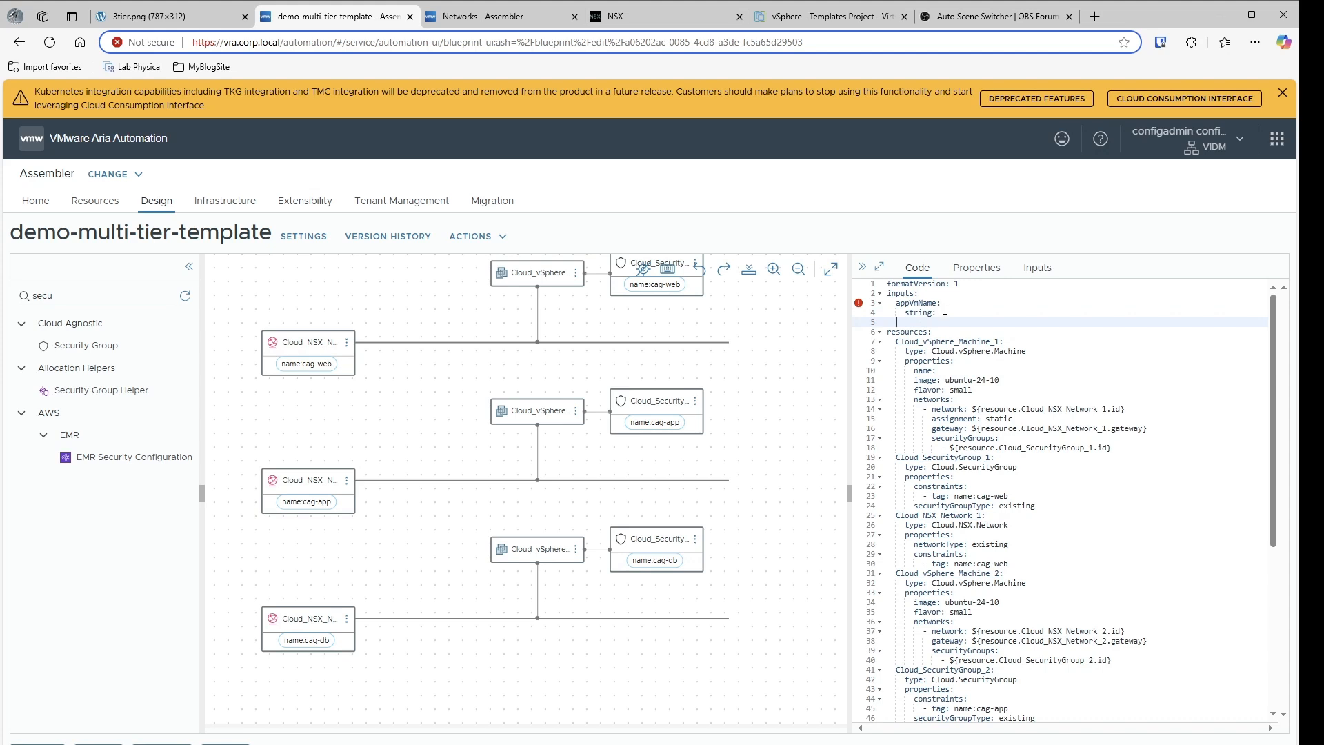
click(944, 312)
key(BackSpace)
key(BackSpace)
key(BackSpace)
key(BackSpace)
key(BackSpace)
key(BackSpace)
key(BackSpace)
key(BackSpace)
key(BackSpace)
key(BackSpace)
key(BackSpace)
key(BackSpace)
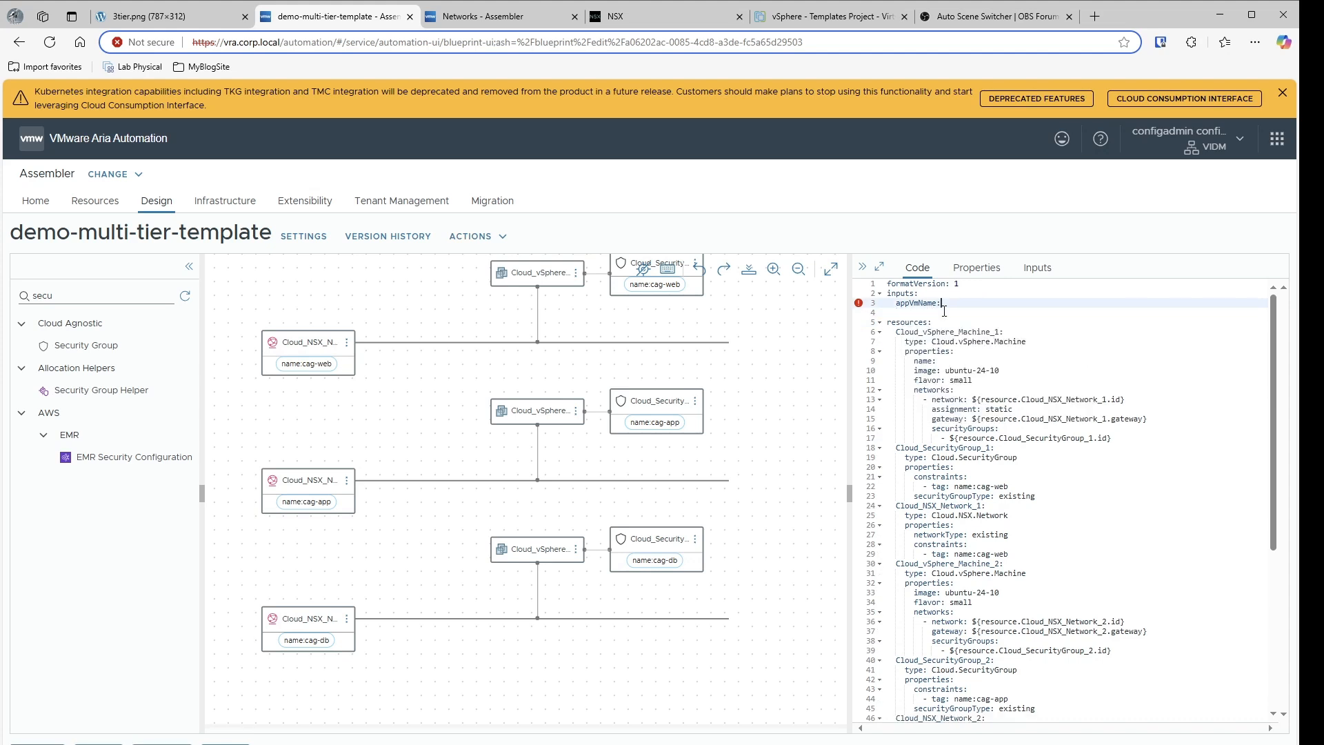
- Define the appVmName input with type: string
key(Return)
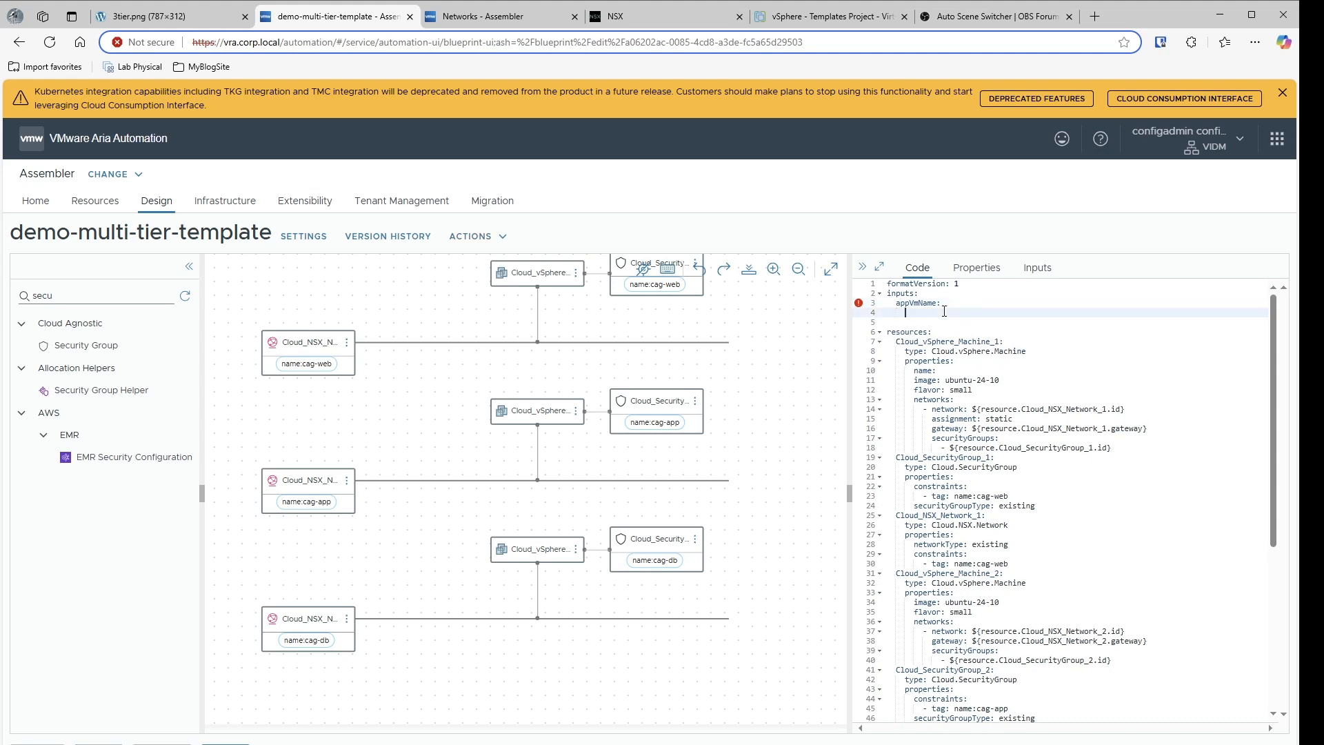
text(type: string)
key(Down)
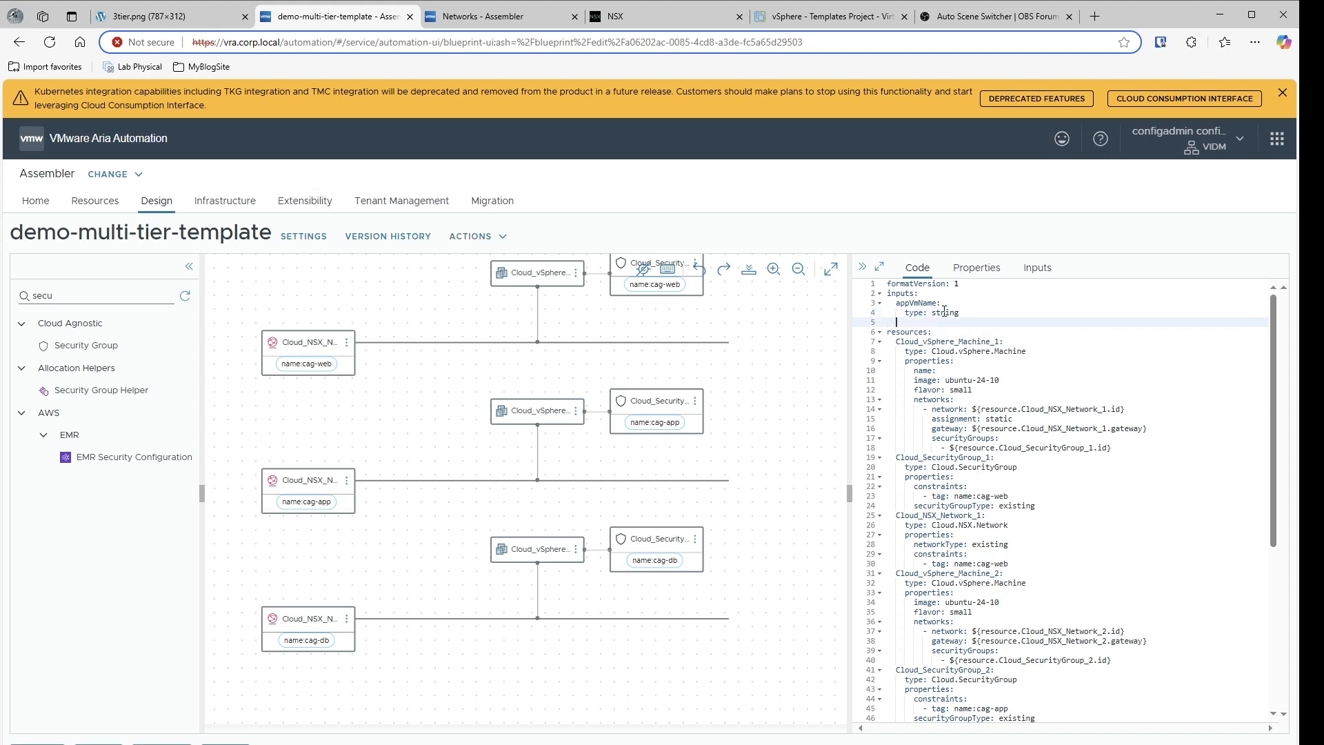
key(Up)
key(Up)
text(object)
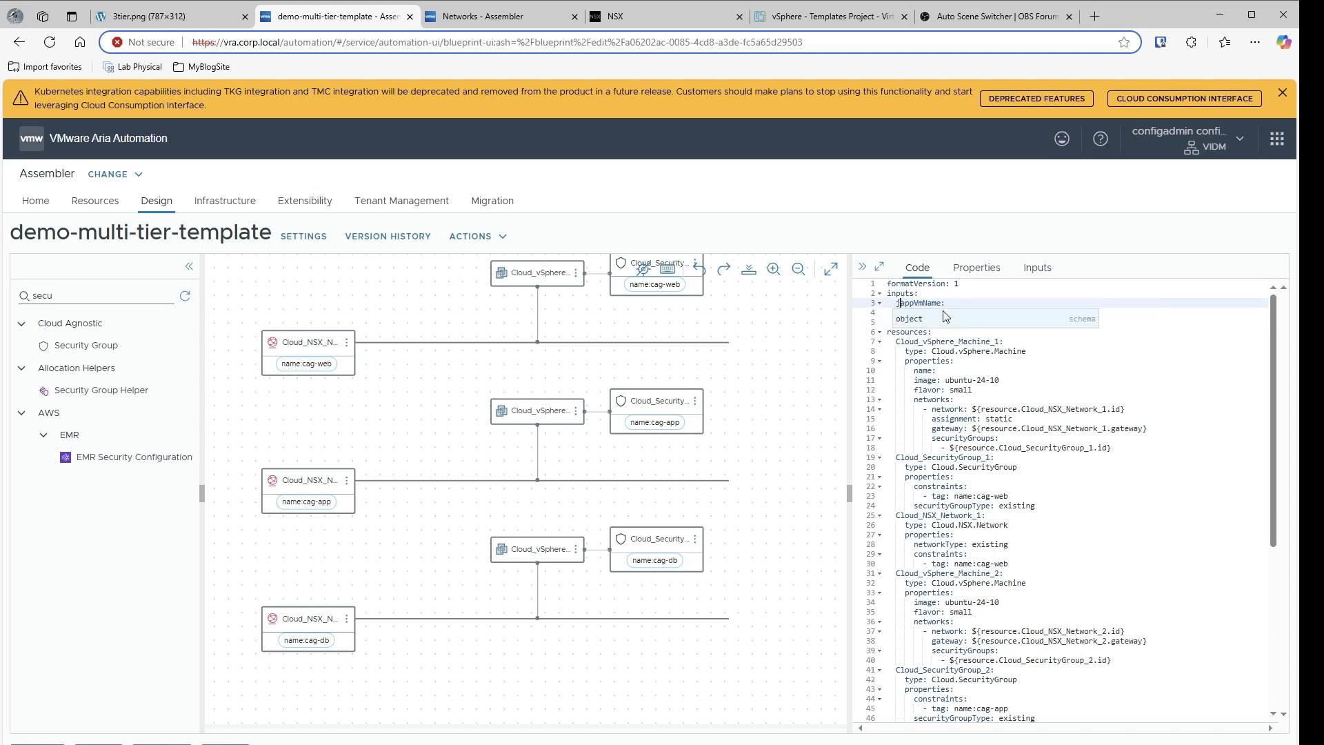
key(BackSpace)
key(BackSpace)
key(BackSpace)
key(BackSpace)
key(BackSpace)
key(BackSpace)
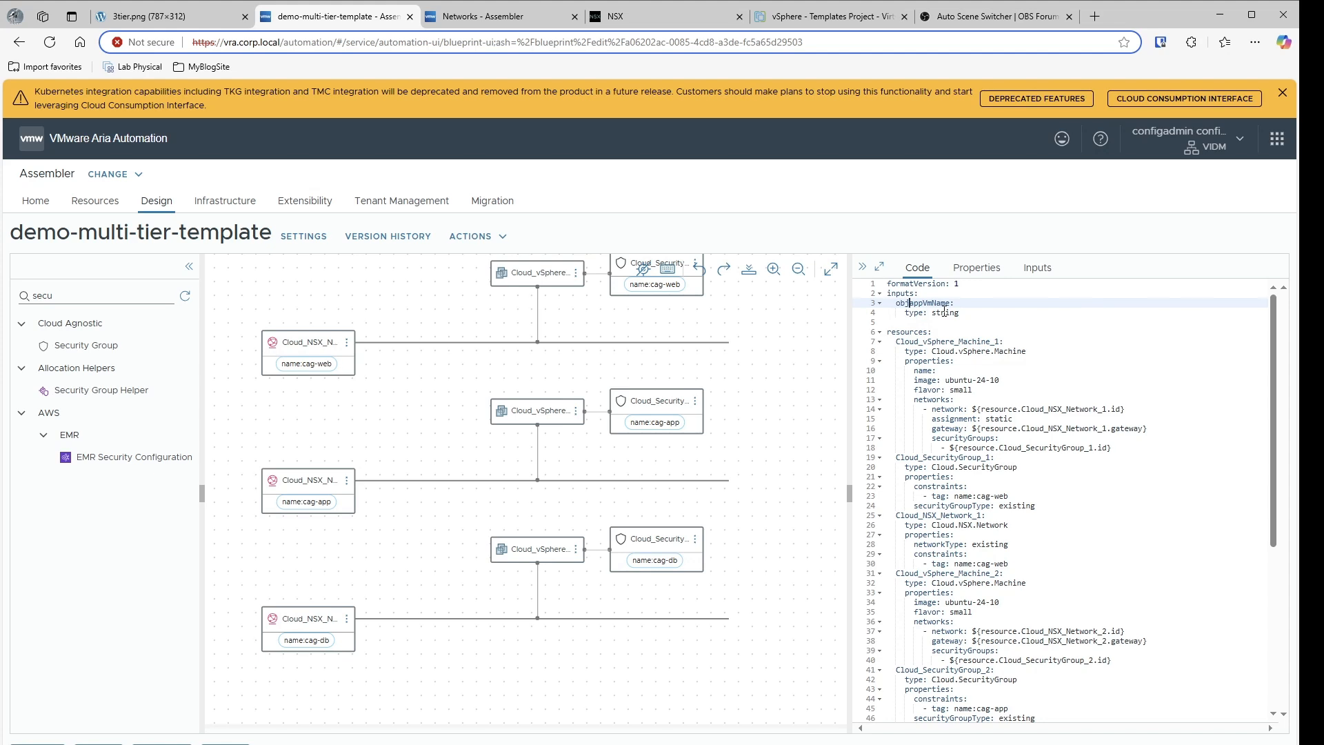
- Add a webVmName input with type: string above the appVmName input, without a trailing colon after the type
text(webVmName:)
key(Return)
text(type:)
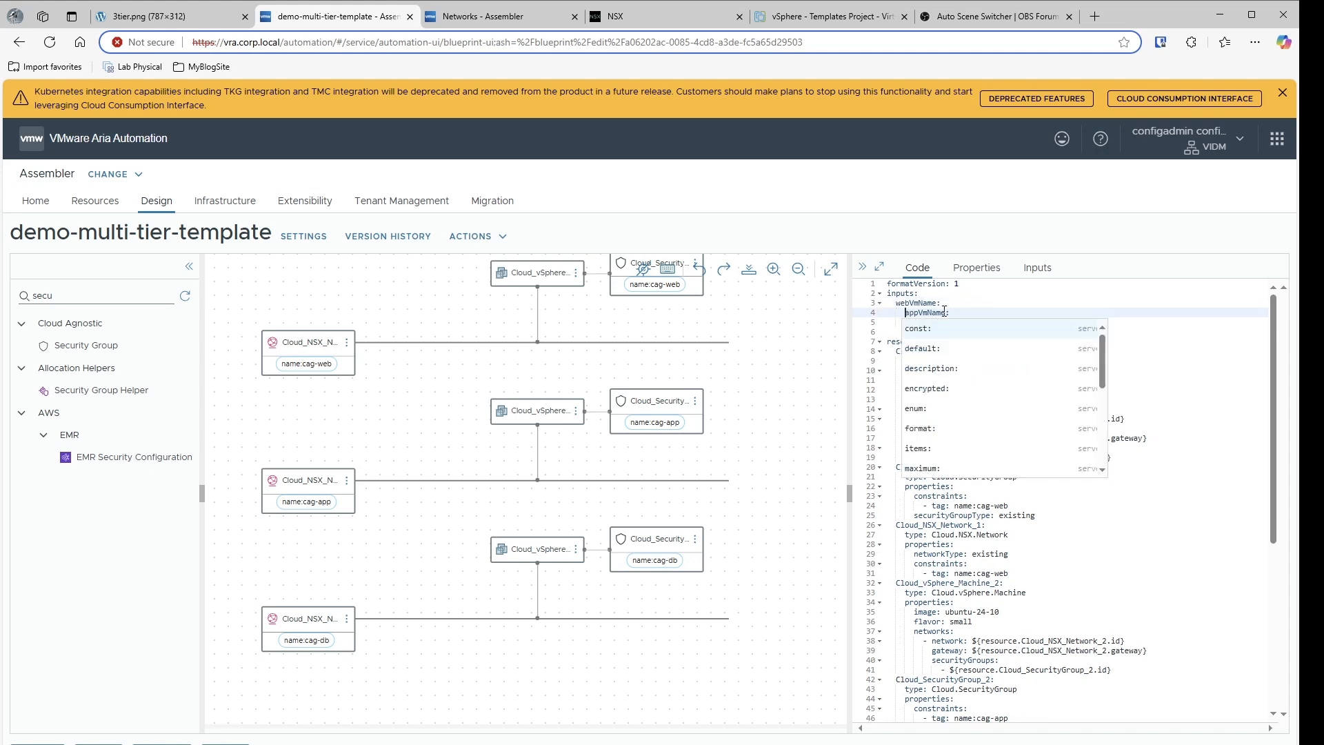
text( string:)
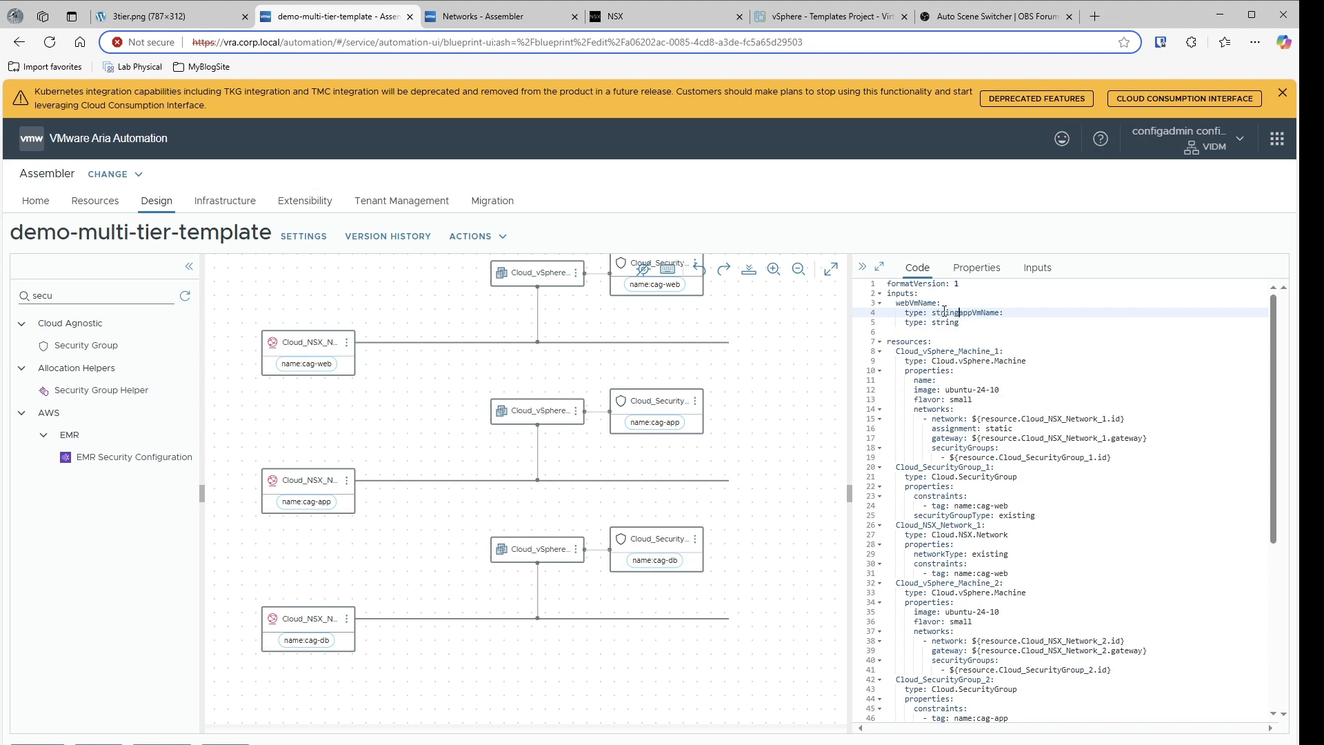
key(Return)
key(BackSpace)
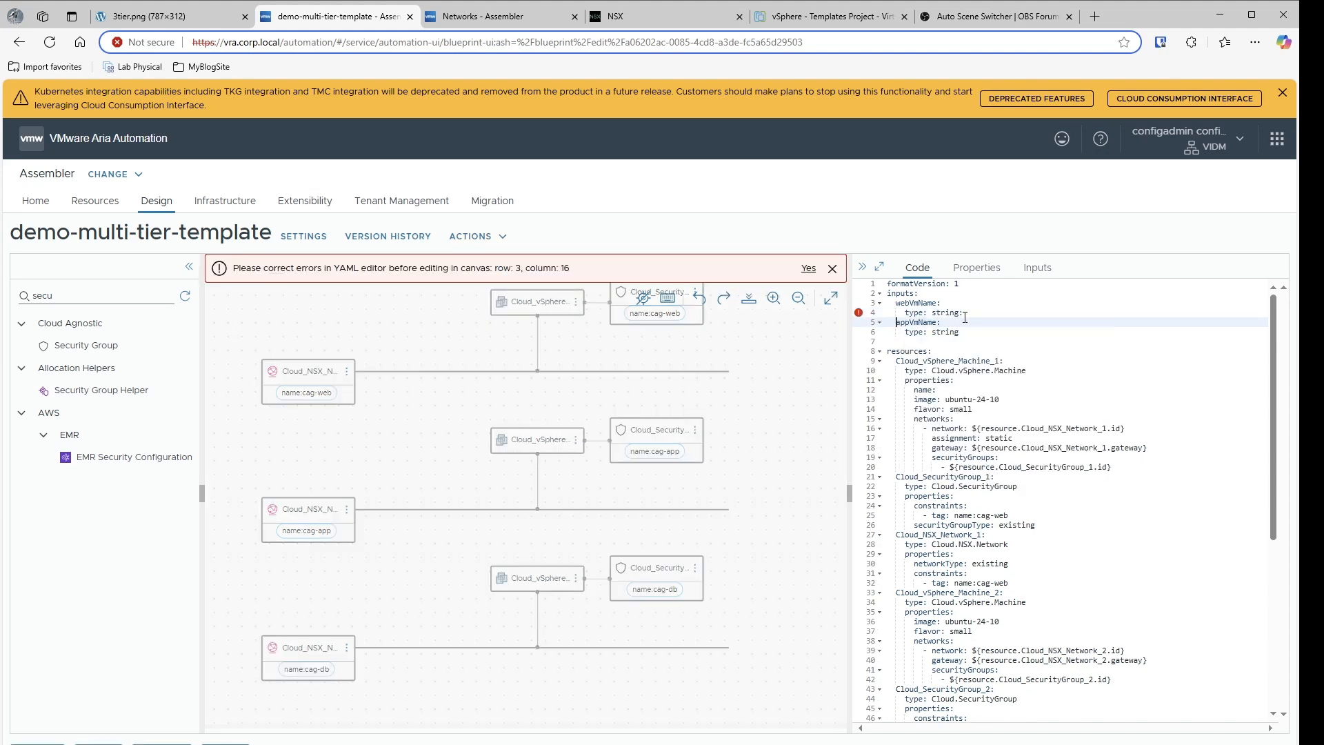
click(969, 314)
text(array)
key(BackSpace)
key(BackSpace)
key(BackSpace)
key(BackSpace)
key(BackSpace)
- Try to give the webVmName input a default property and the title "name of the vm"
key(Return)
text(default: )
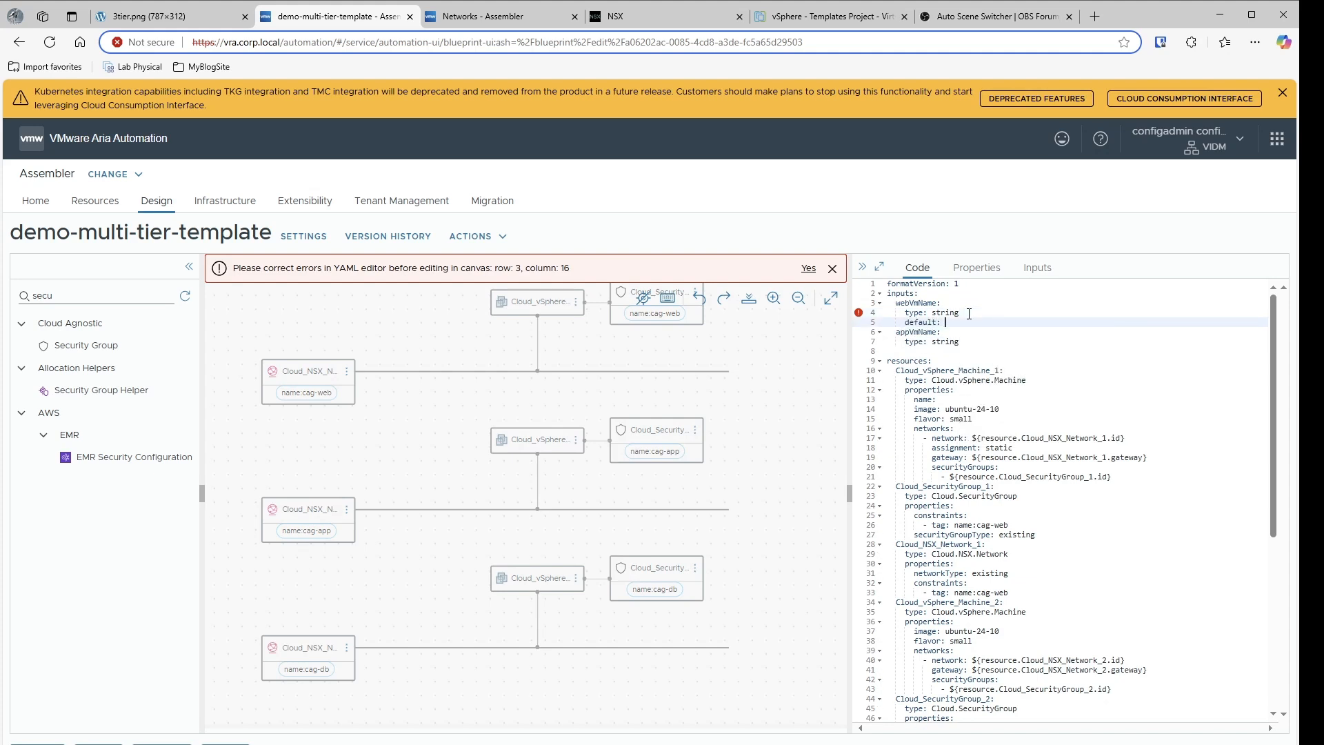
text(th)
key(BackSpace)
key(BackSpace)
text(defa)
key(Return)
key(Return)
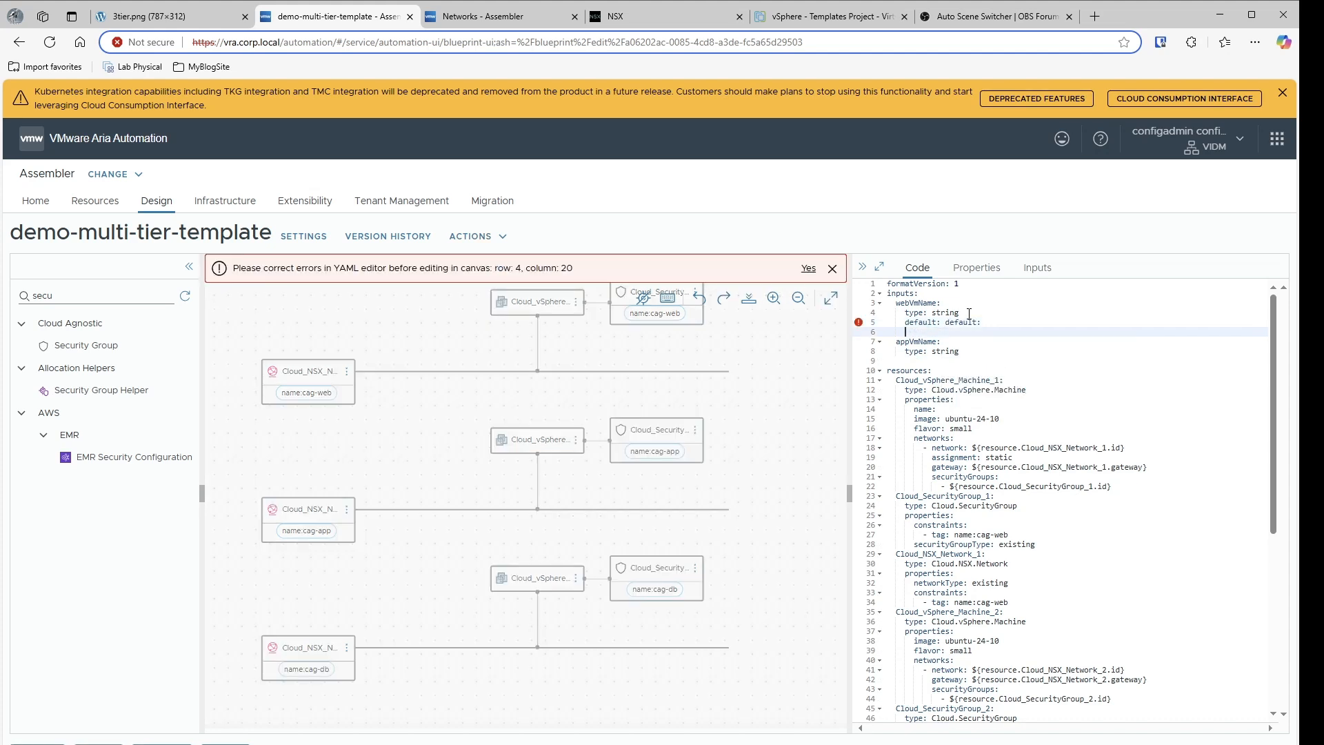
key(ctrl+space)
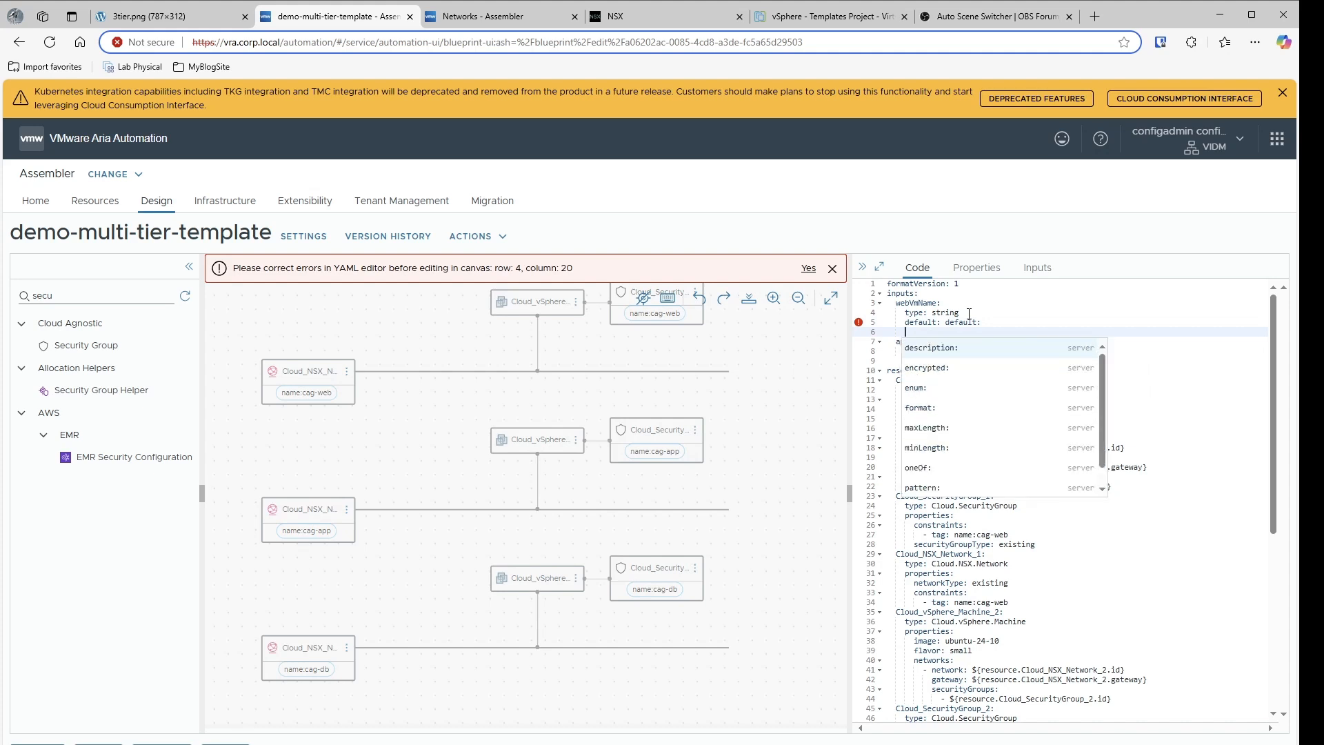
text(title: name of the vm)
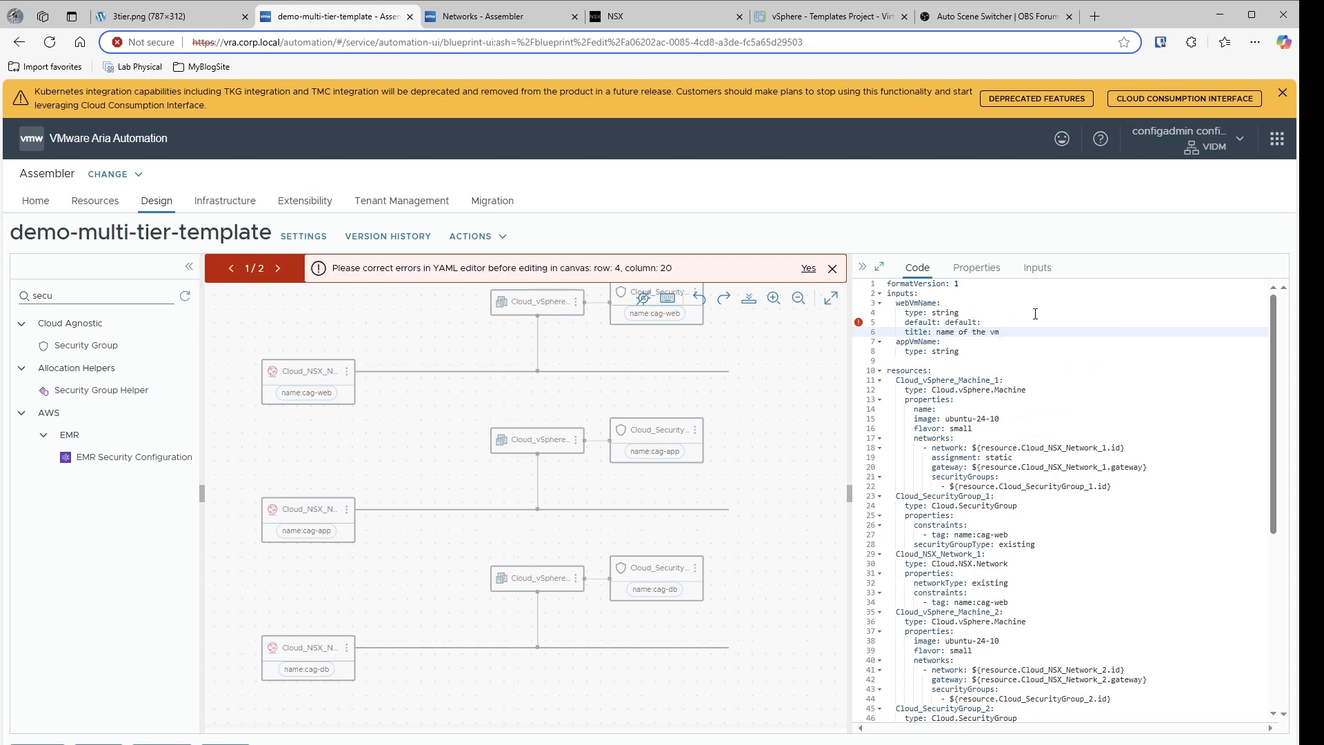
- Delete the default and title lines from the webVmName input
key(shift+Up)
key(shift+Up)
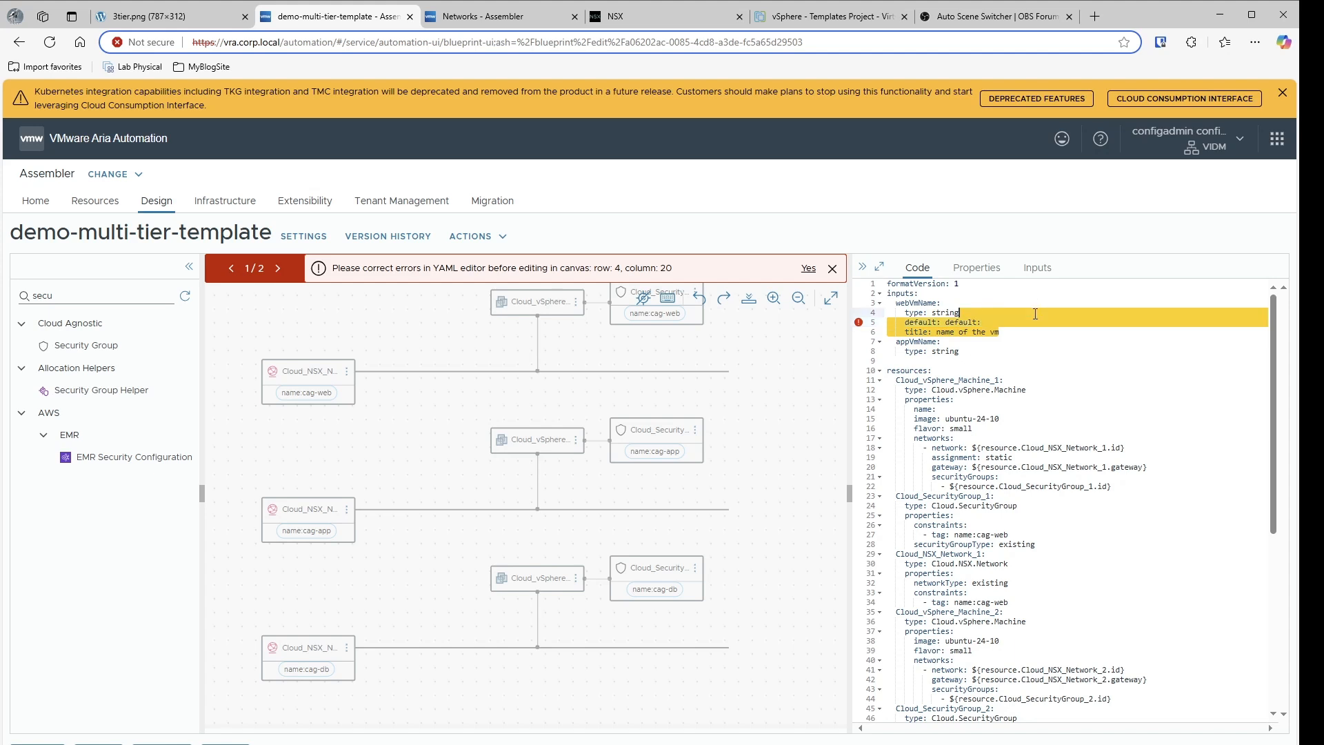
key(Delete)
- Add a dbVmName input with type: string below the appVmName input
key(Down)
key(Down)
key(Down)
text(dbVmName:)
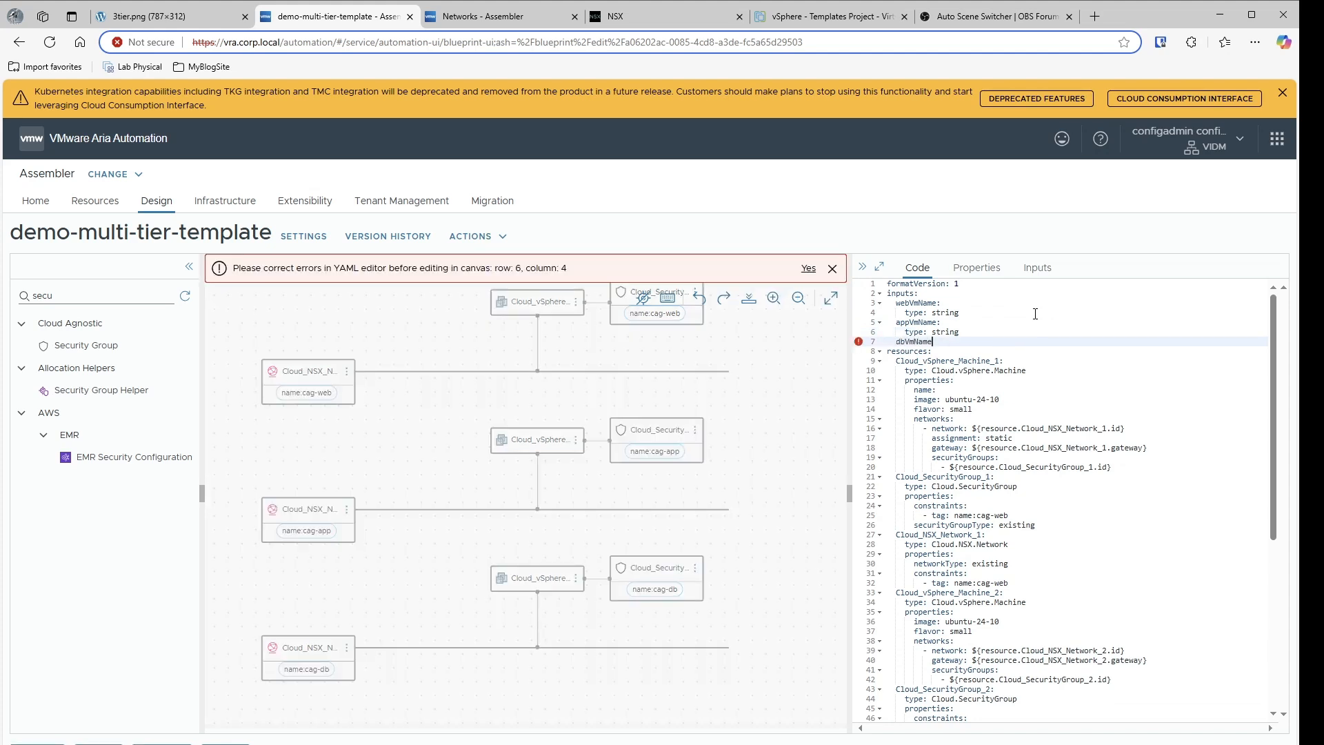
key(Return)
text(type: string)
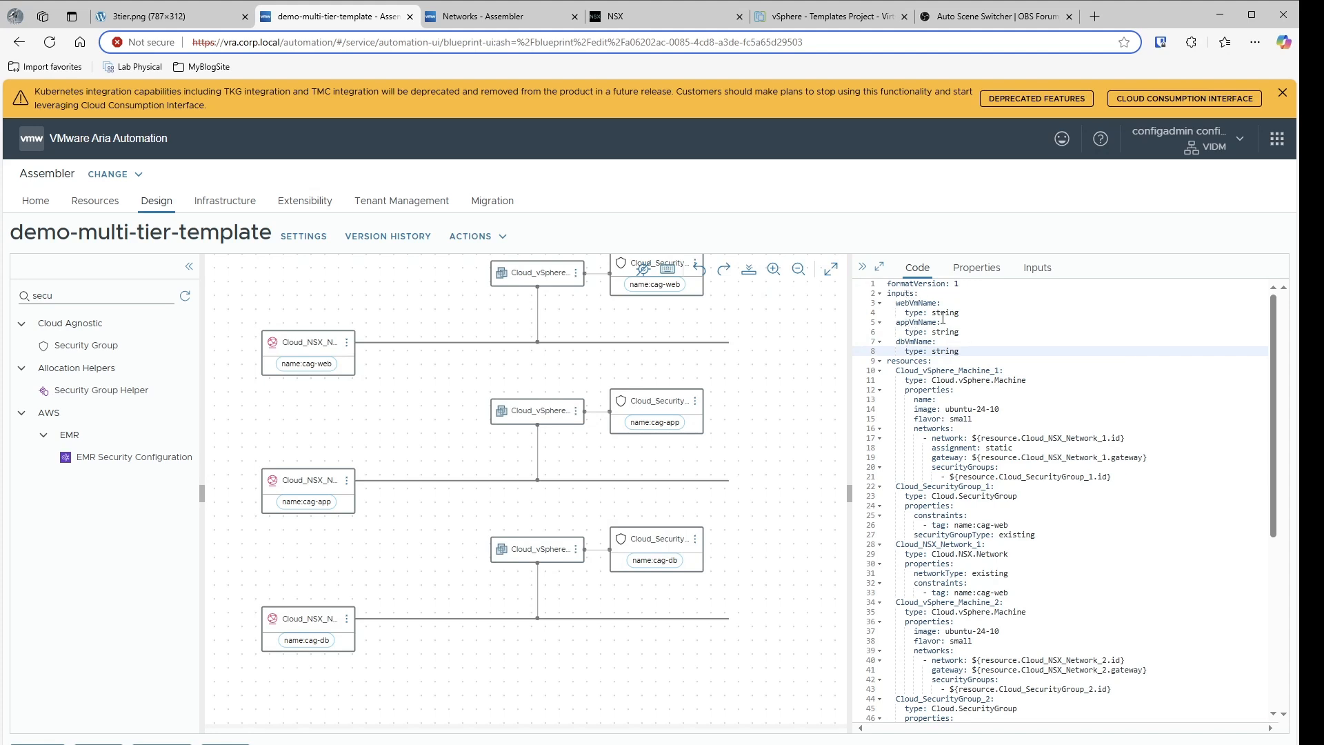
click(964, 314)
key(Return)
text(mand)
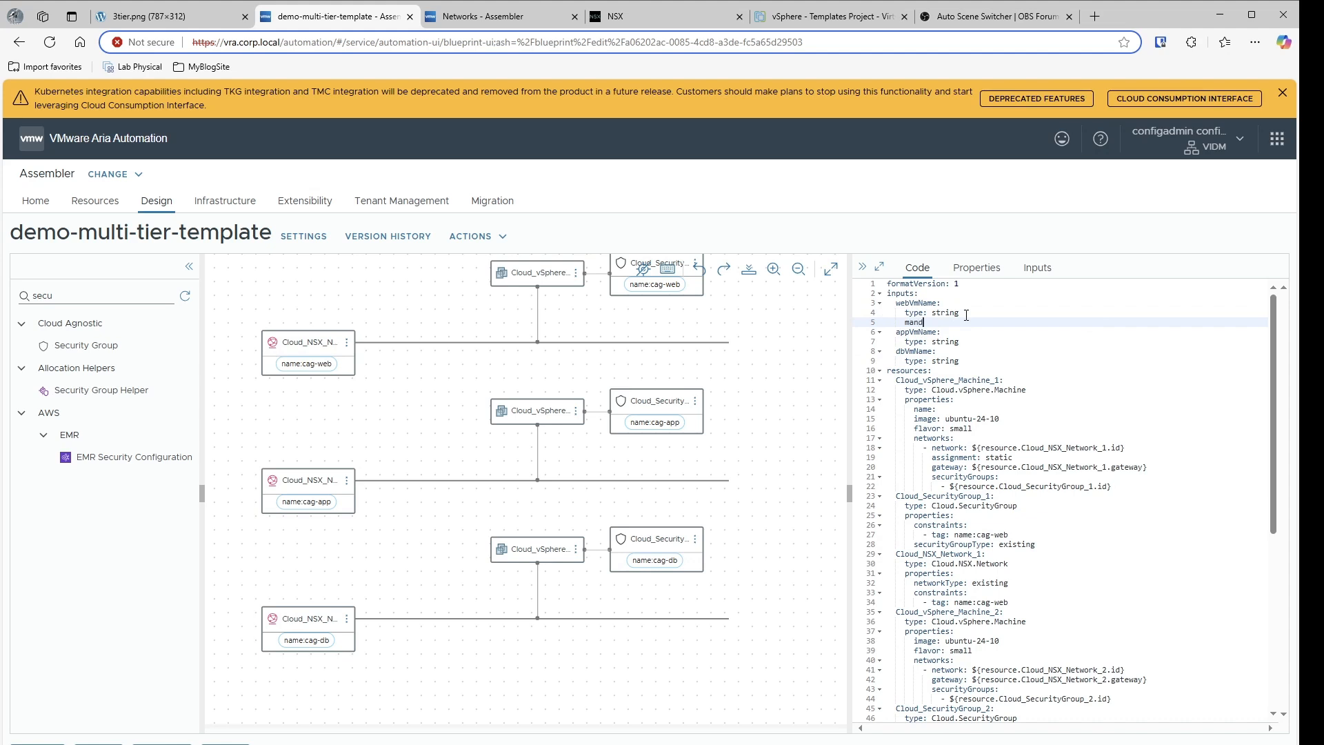
key(BackSpace)
key(BackSpace)
key(BackSpace)
key(BackSpace)
key(BackSpace)
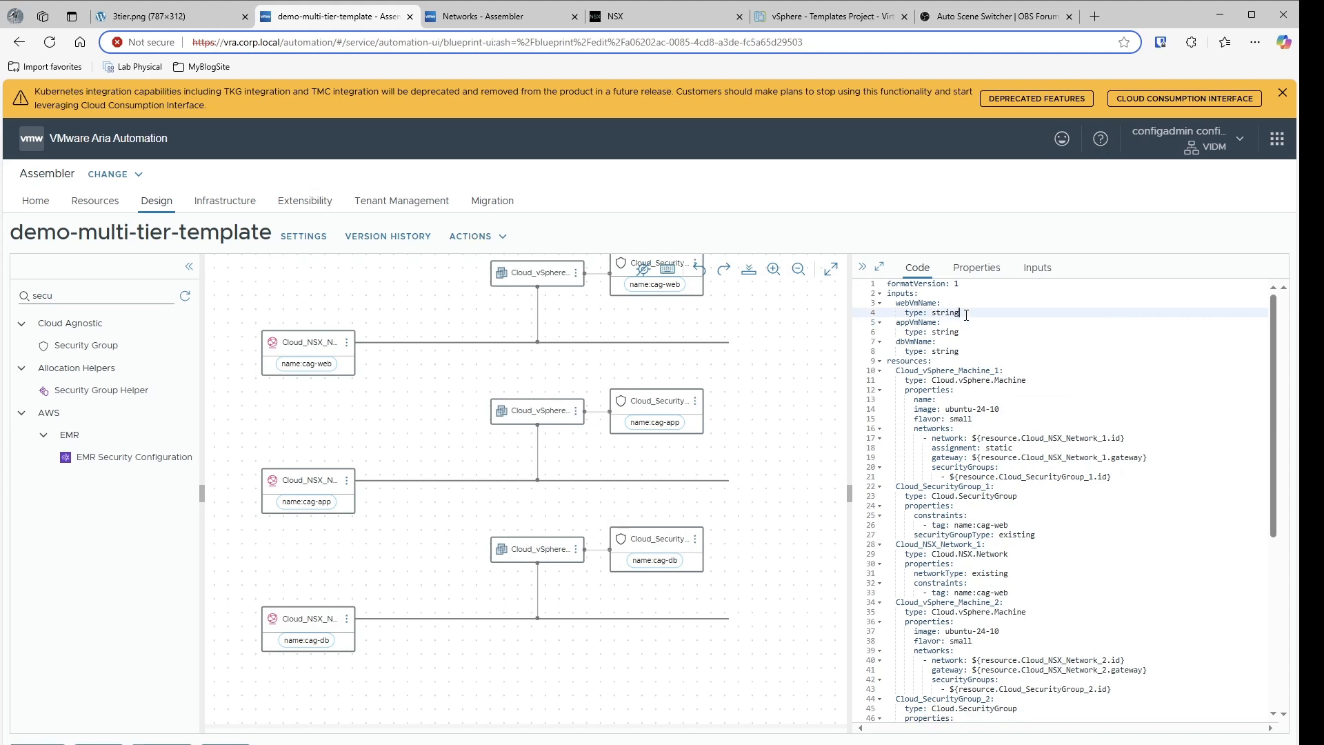
drag(960, 352, 894, 313)
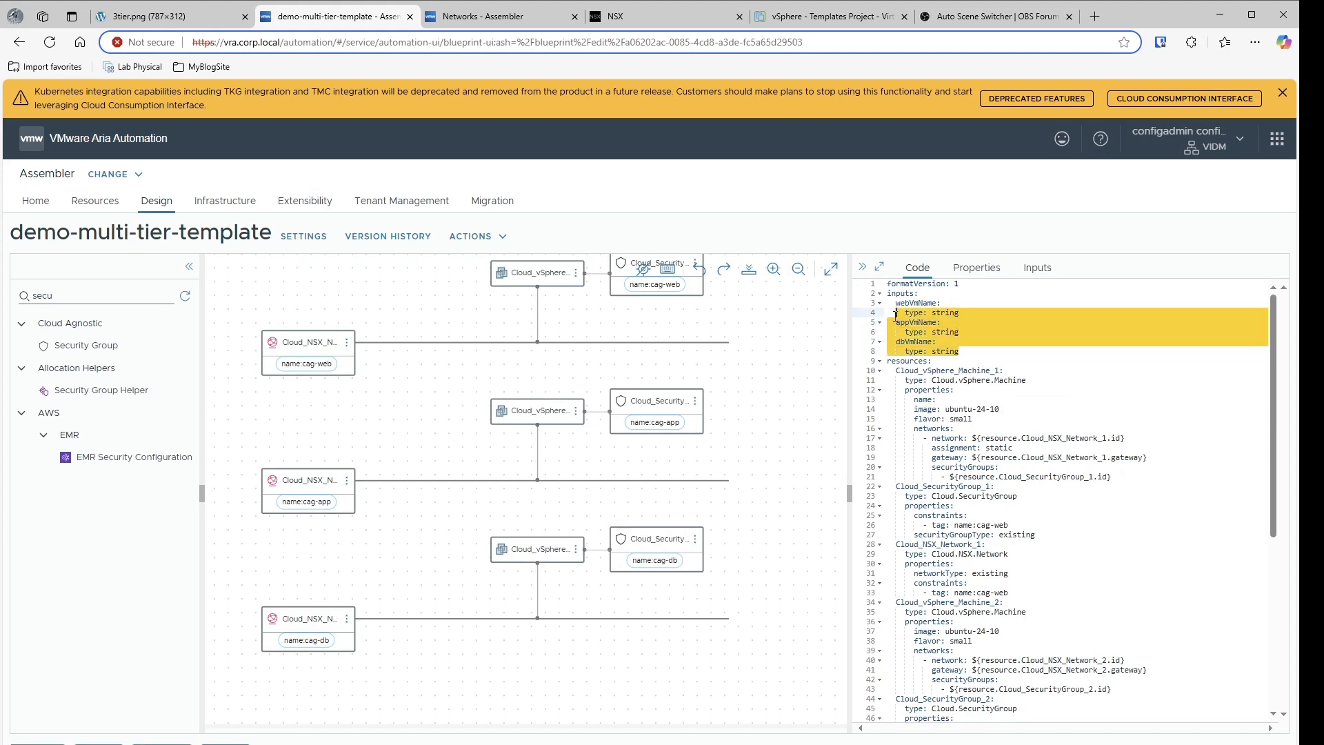
click(966, 351)
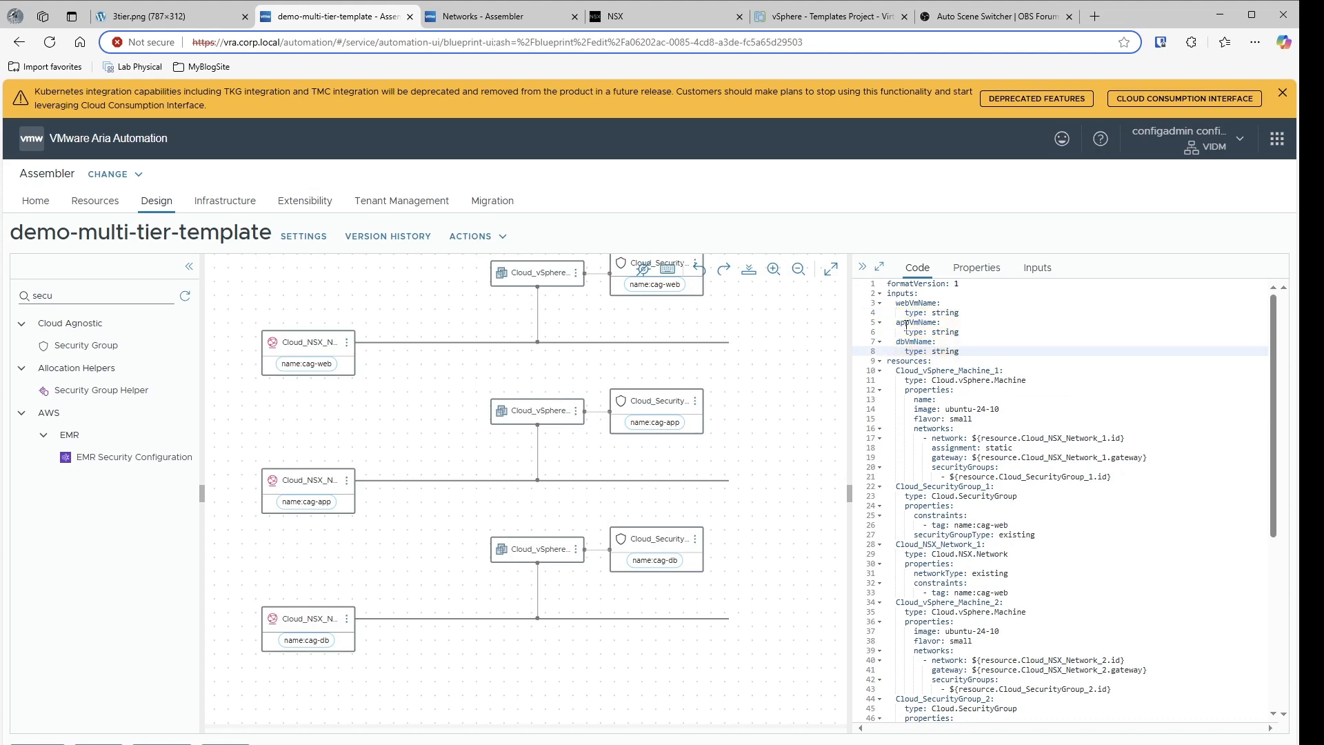
- Bind the name property of Cloud_vSphere_Machine_1 to ${input.webVmName} in the template code
click(942, 399)
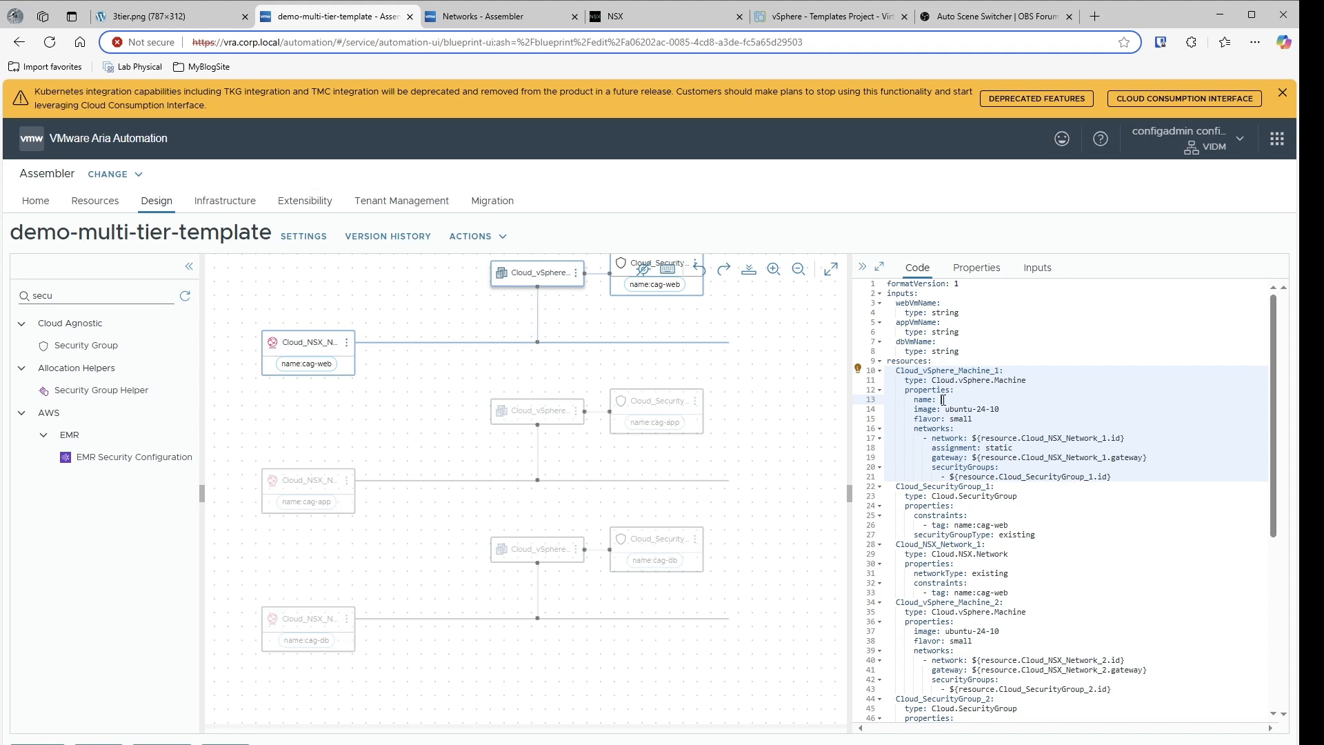
text(${)
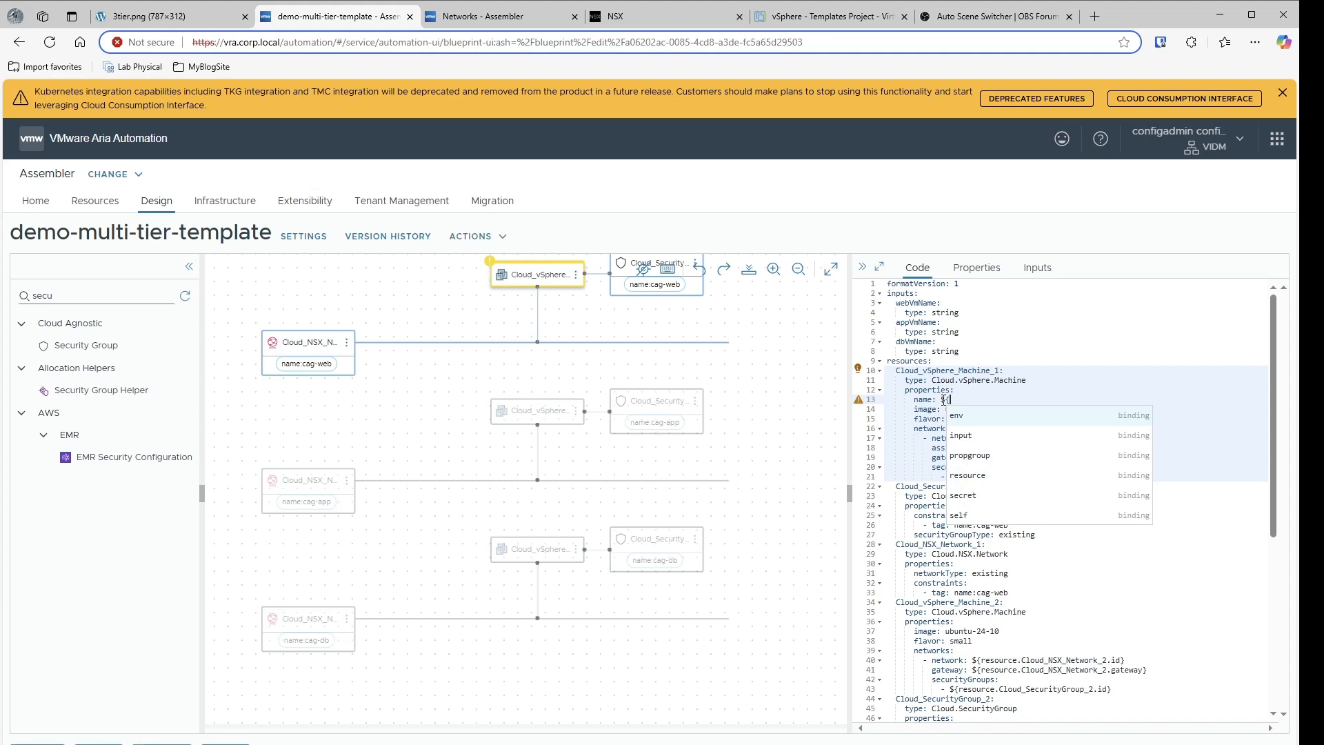
text(input)
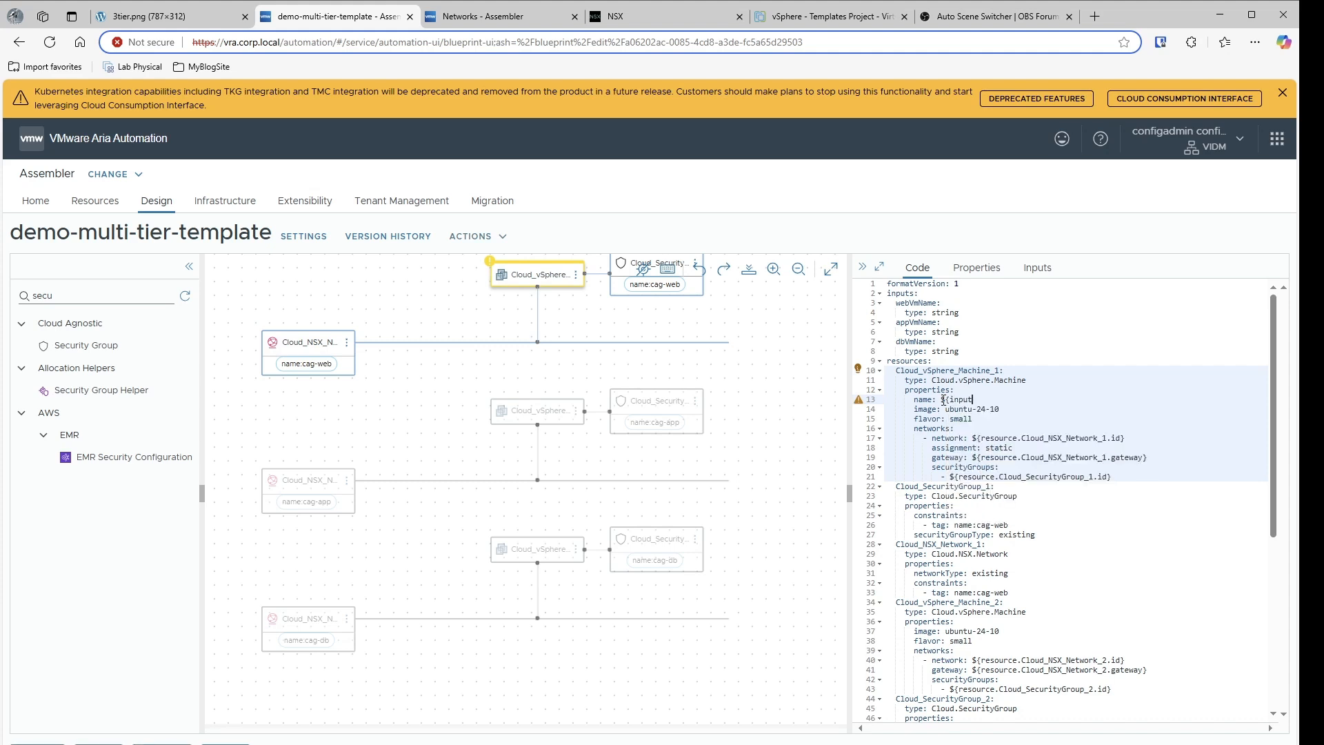
text(.we)
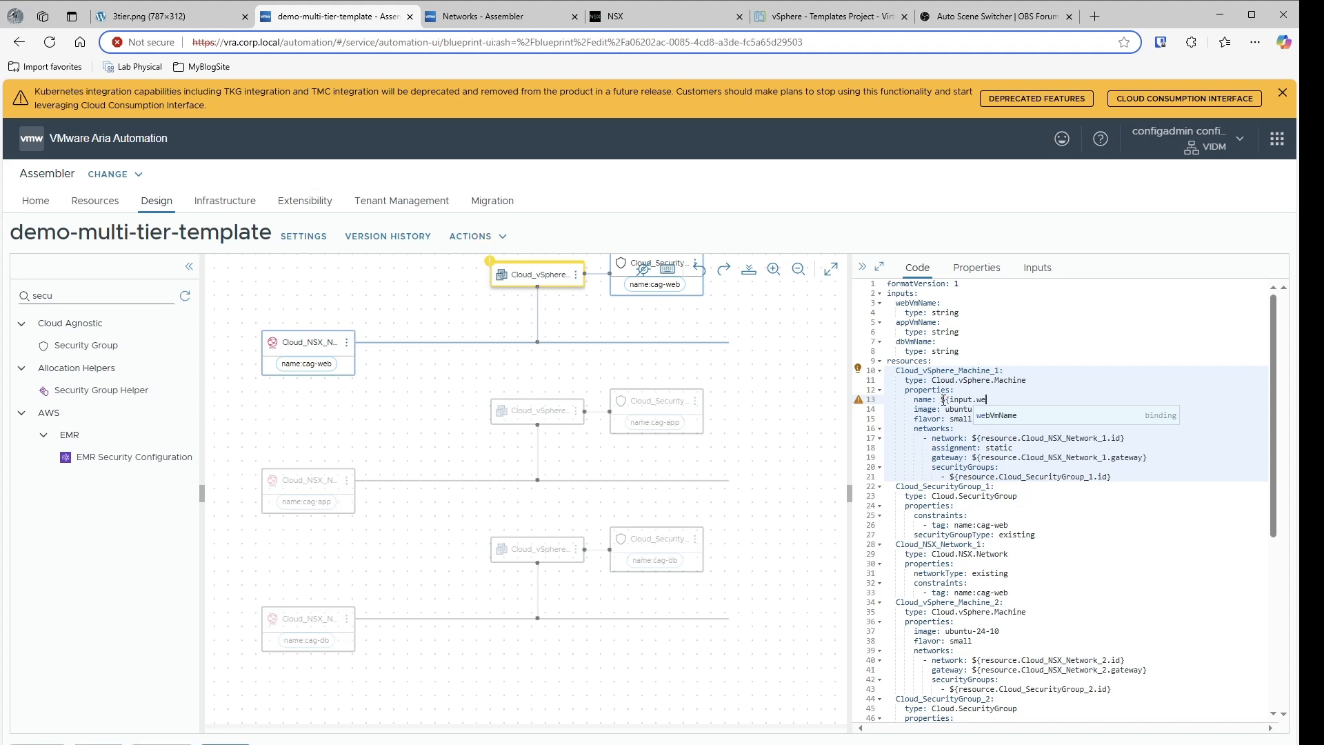
key(Return)
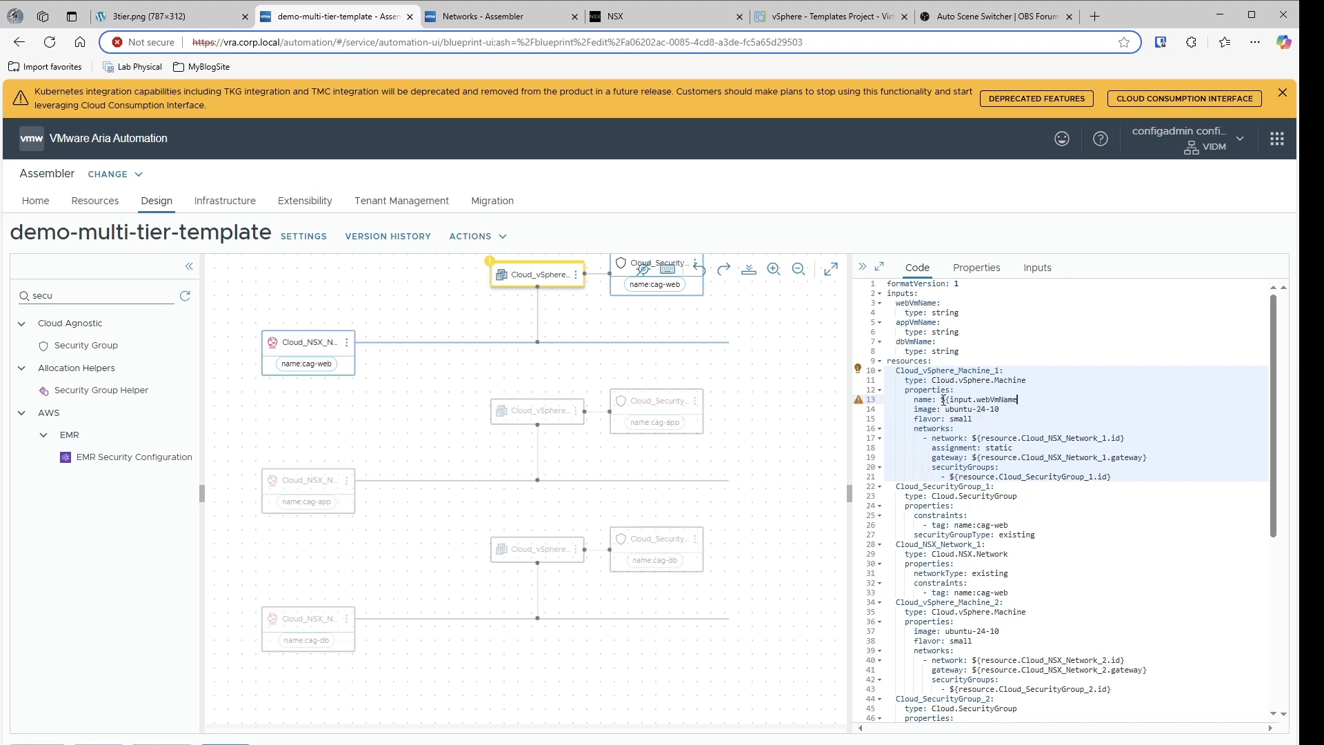
text(})
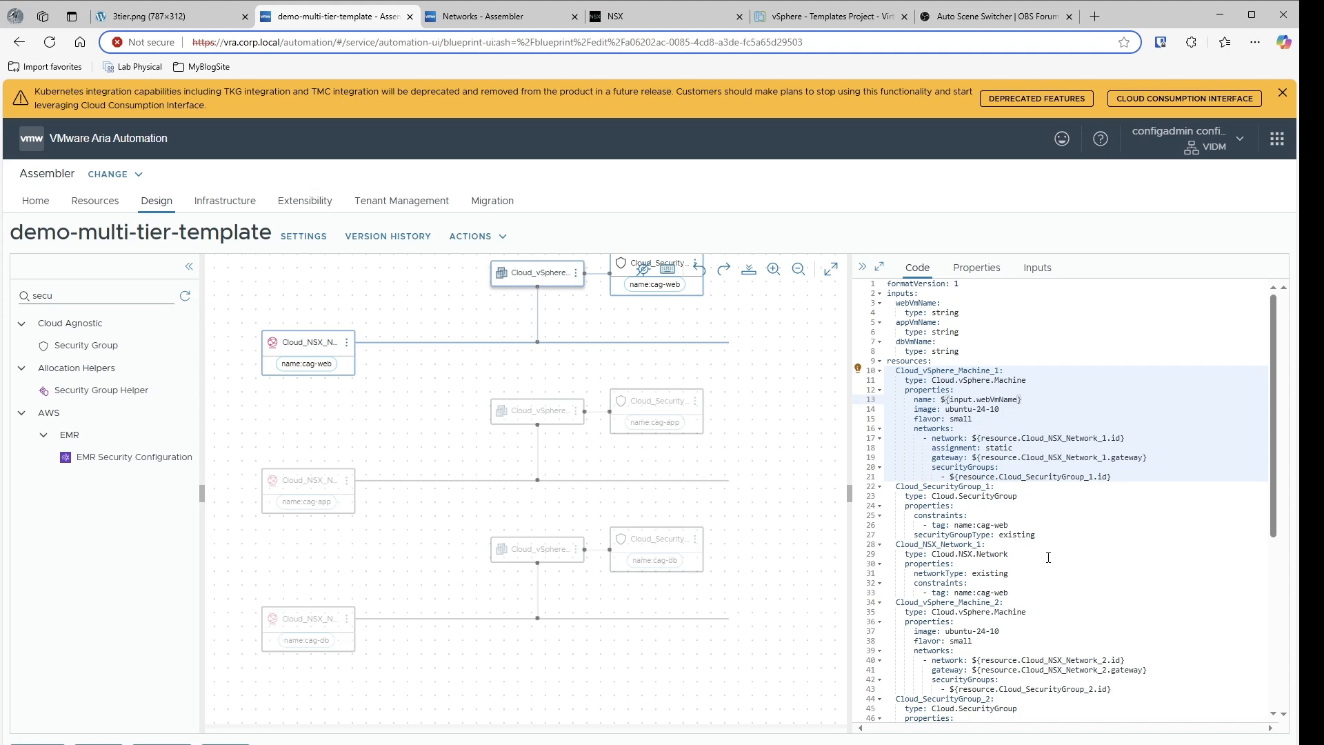
- Add name: ${input.appVmName} as the first property of Cloud_vSphere_Machine_2
click(1034, 621)
key(Return)
text(name: $)
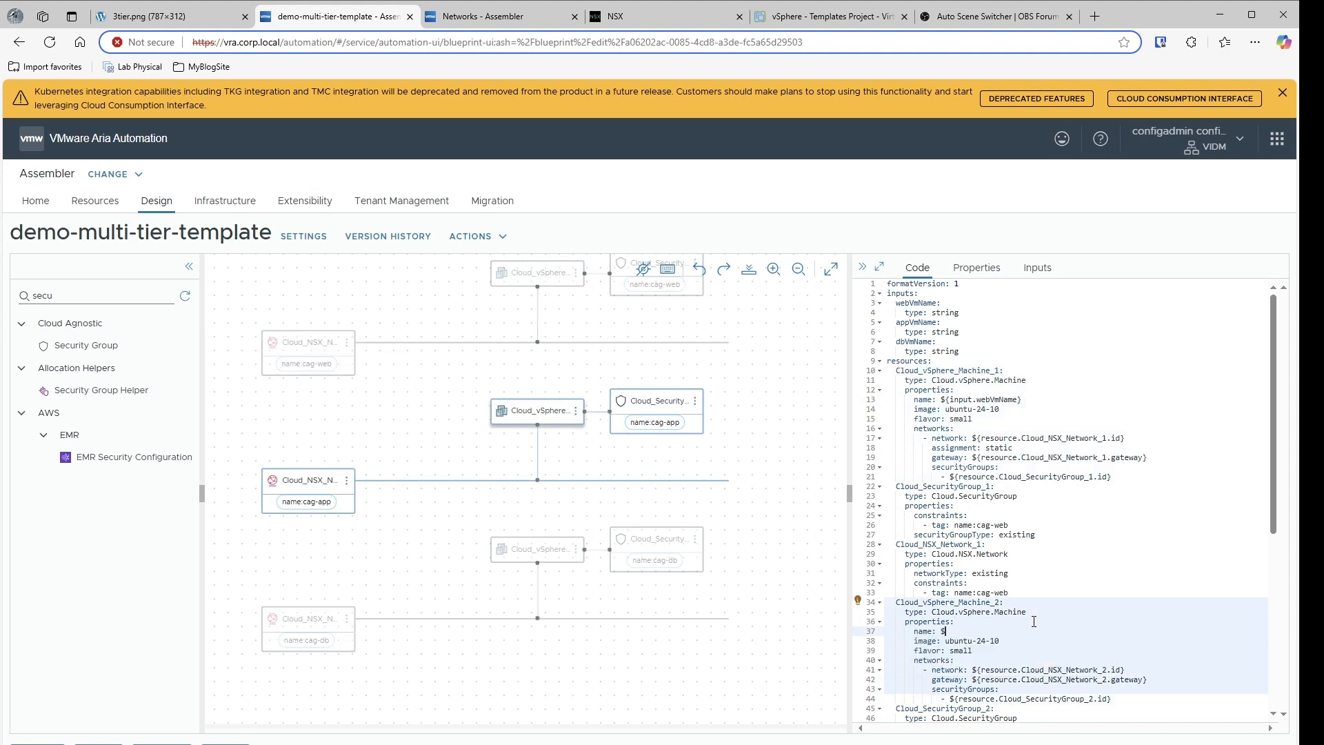
text({)
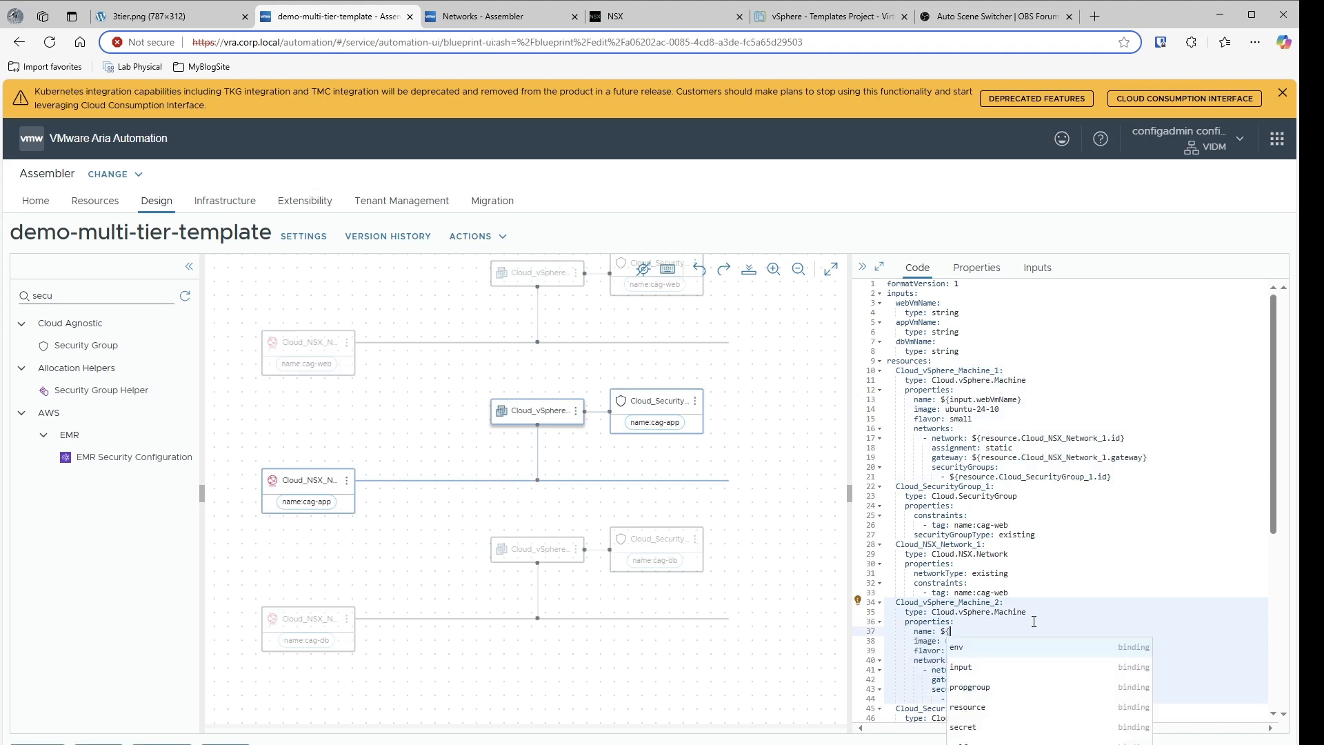
text(input.ap)
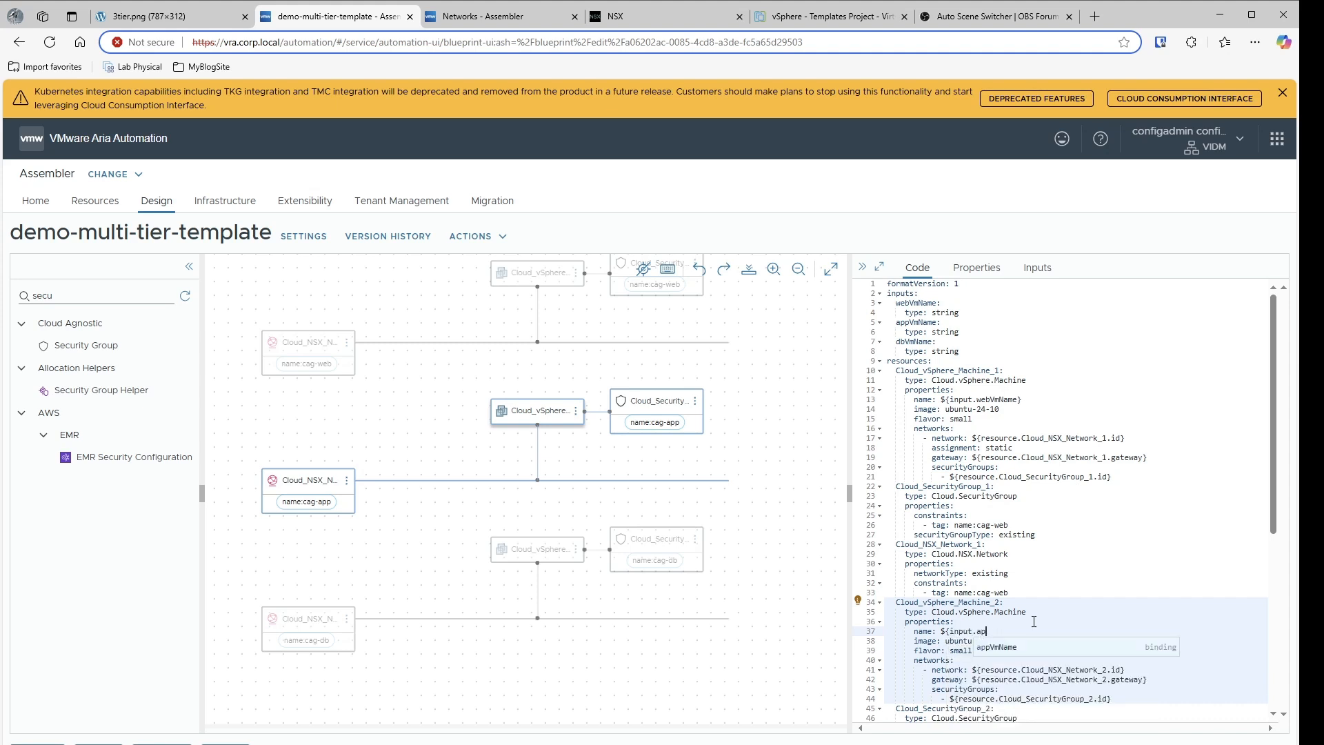
key(Return)
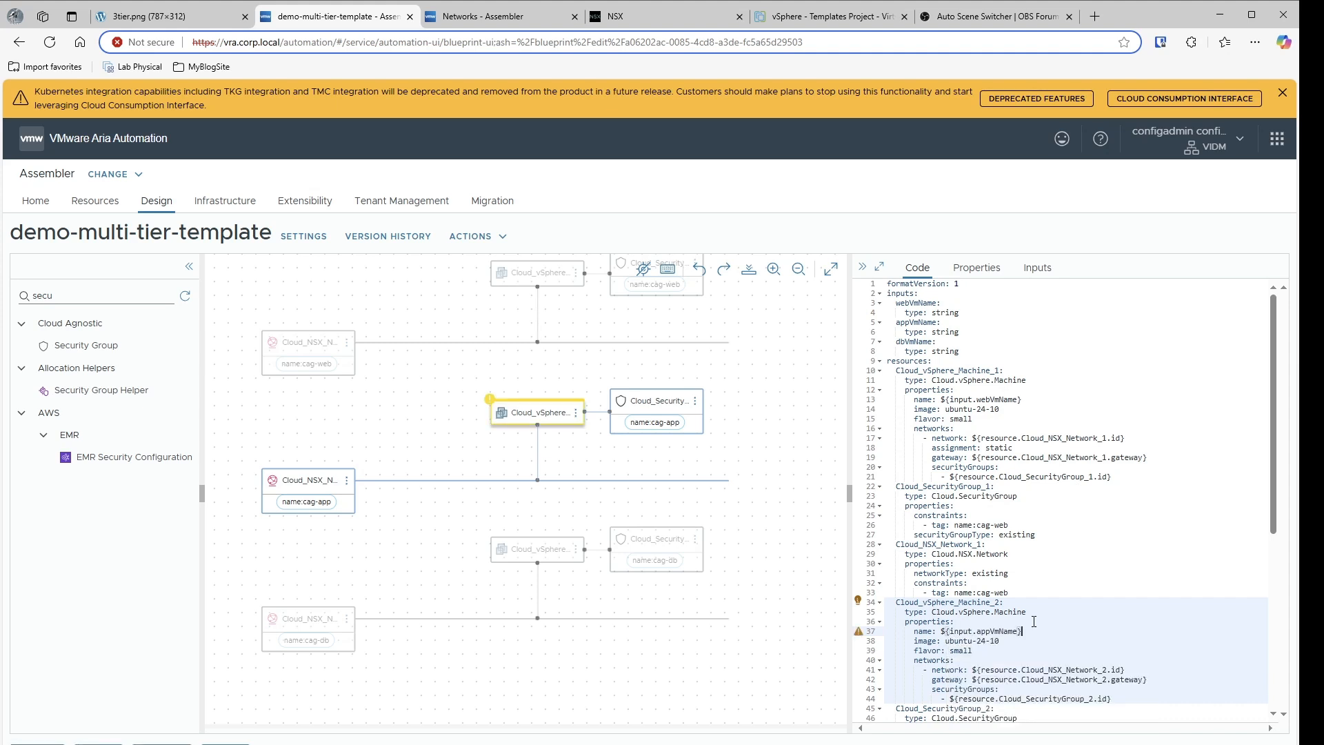
- Add name: ${input.dbVmName} as the first property of Cloud_vSphere_Machine_3
scroll(1033, 622, down, 5)
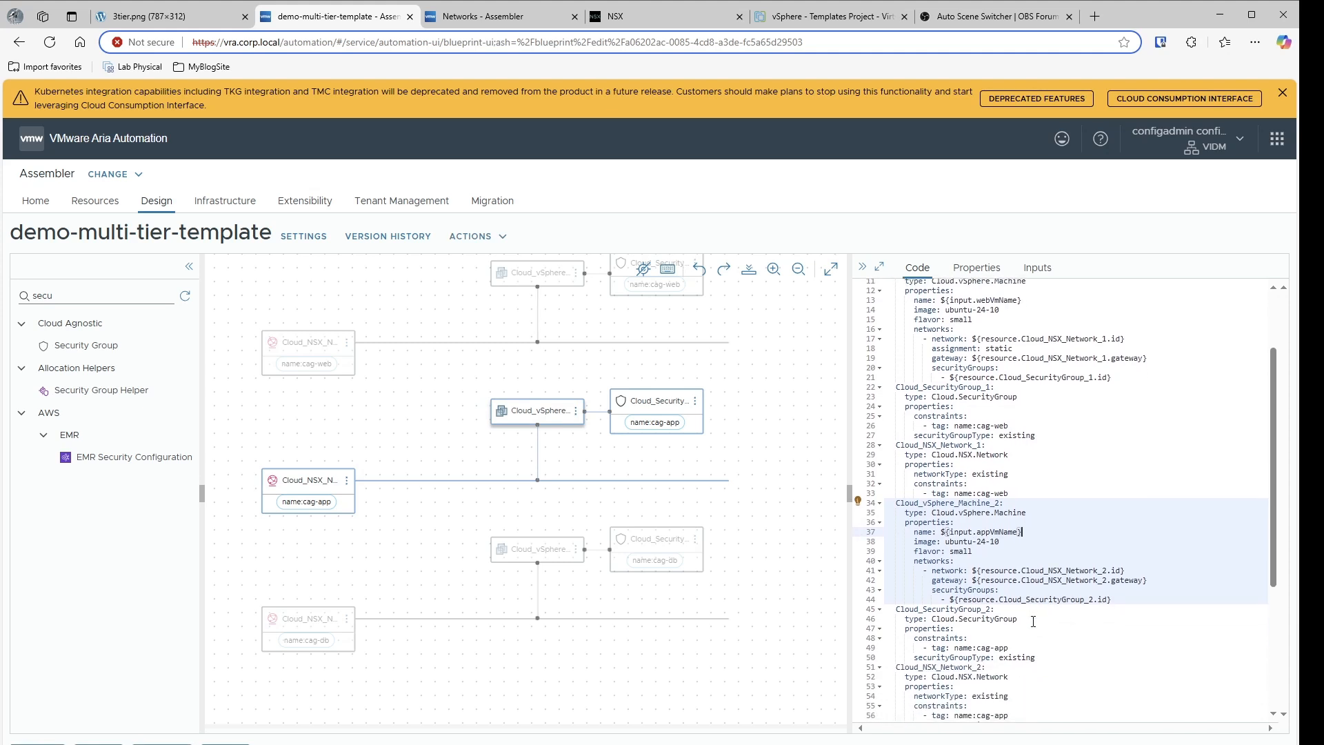
scroll(1025, 554, down, 1)
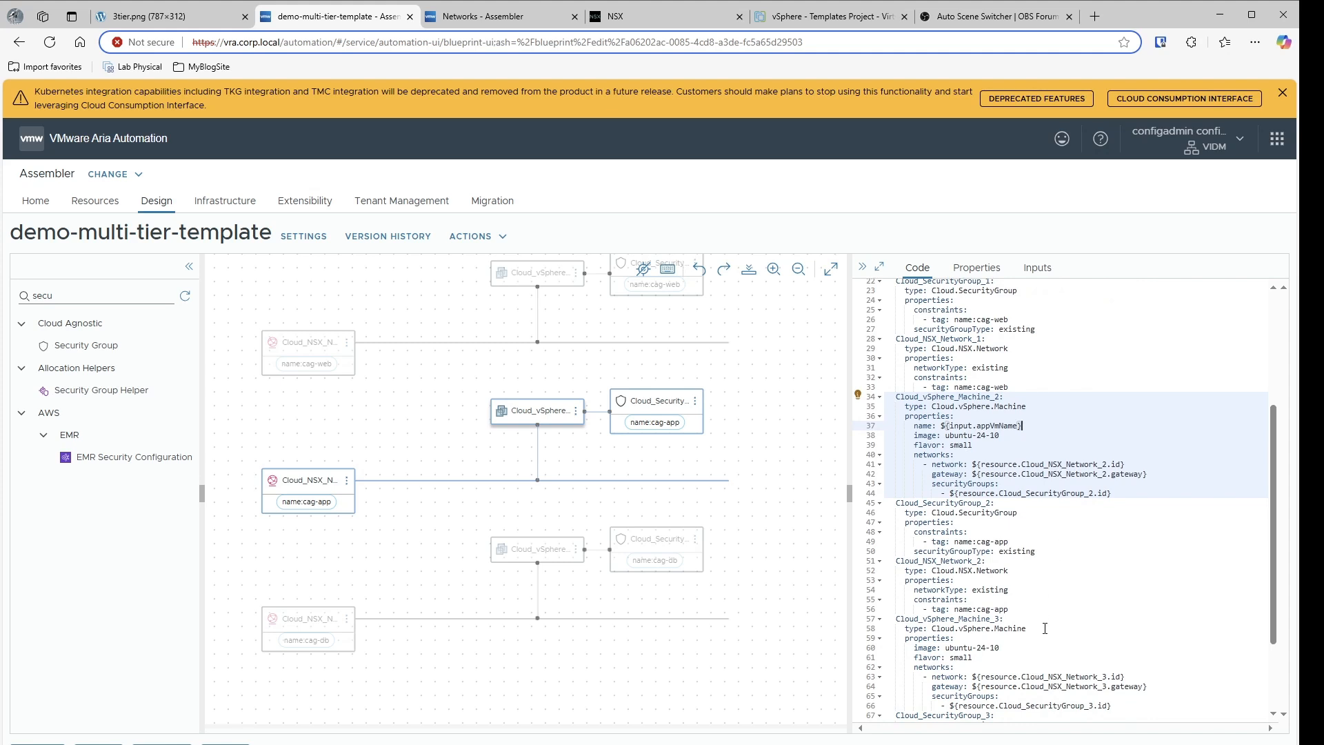
click(1008, 638)
key(Return)
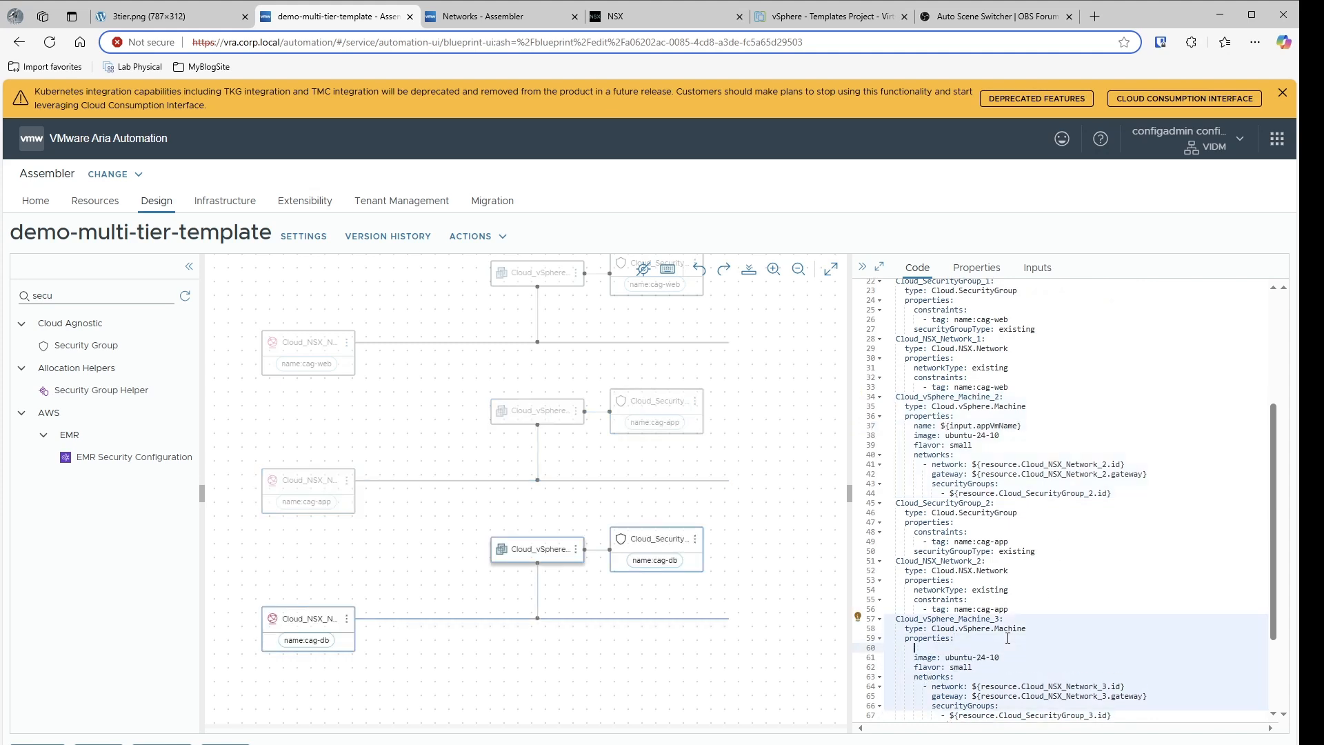
text(name: ${input.)
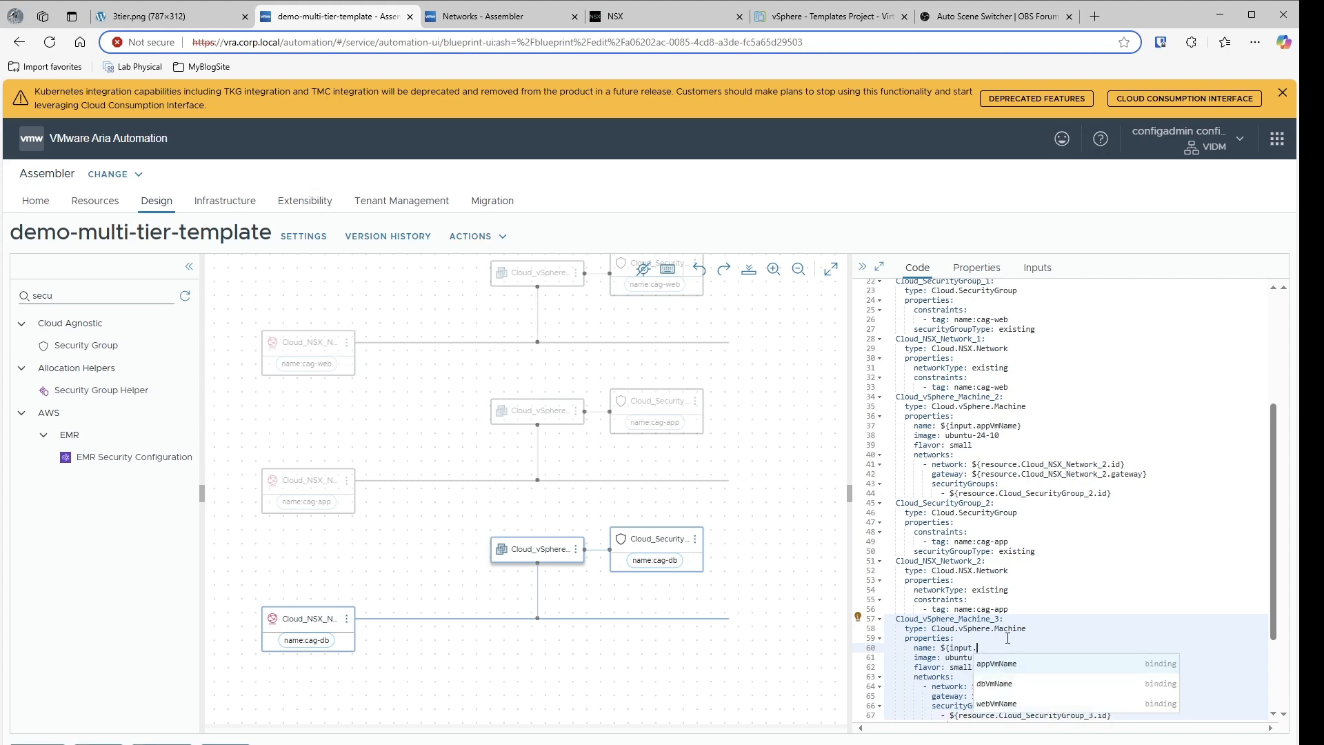
key(Return)
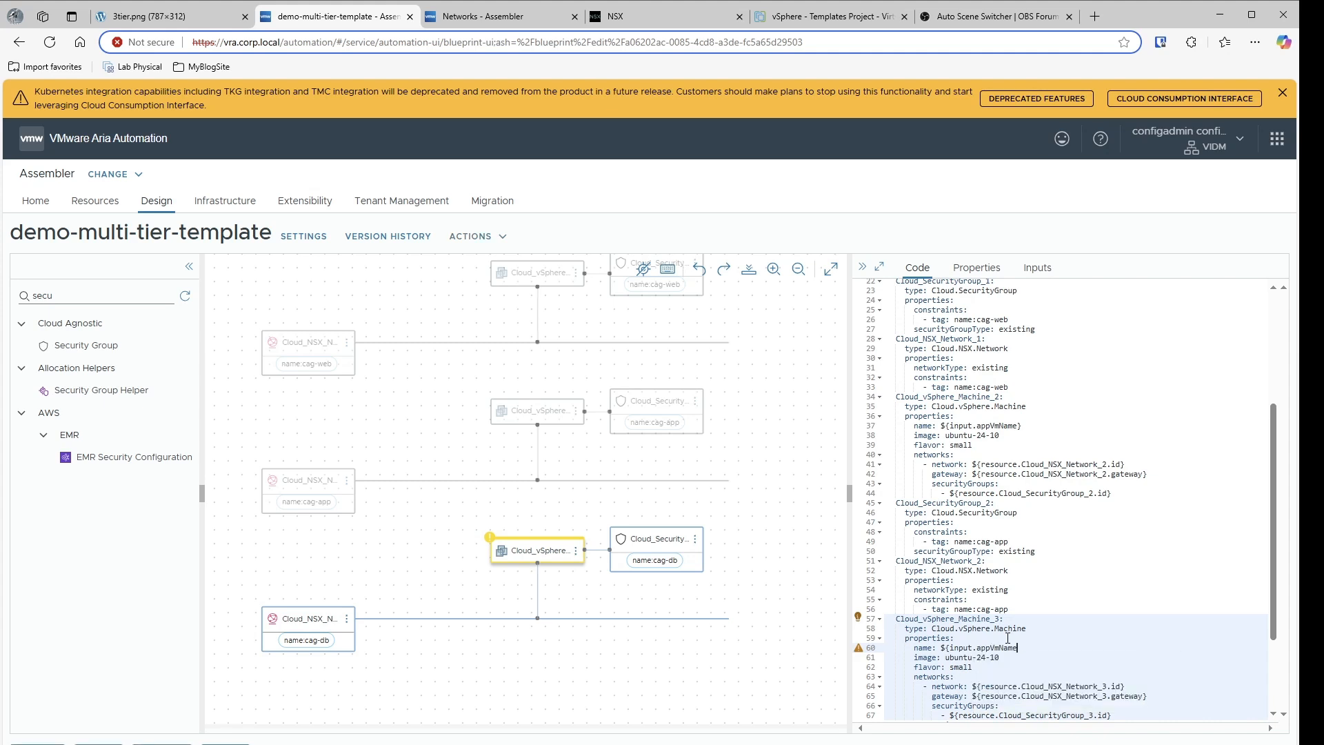
key(BackSpace)
key(BackSpace)
key(BackSpace)
key(BackSpace)
key(BackSpace)
key(BackSpace)
key(BackSpace)
key(BackSpace)
key(BackSpace)
text(db)
key(Return)
text(})
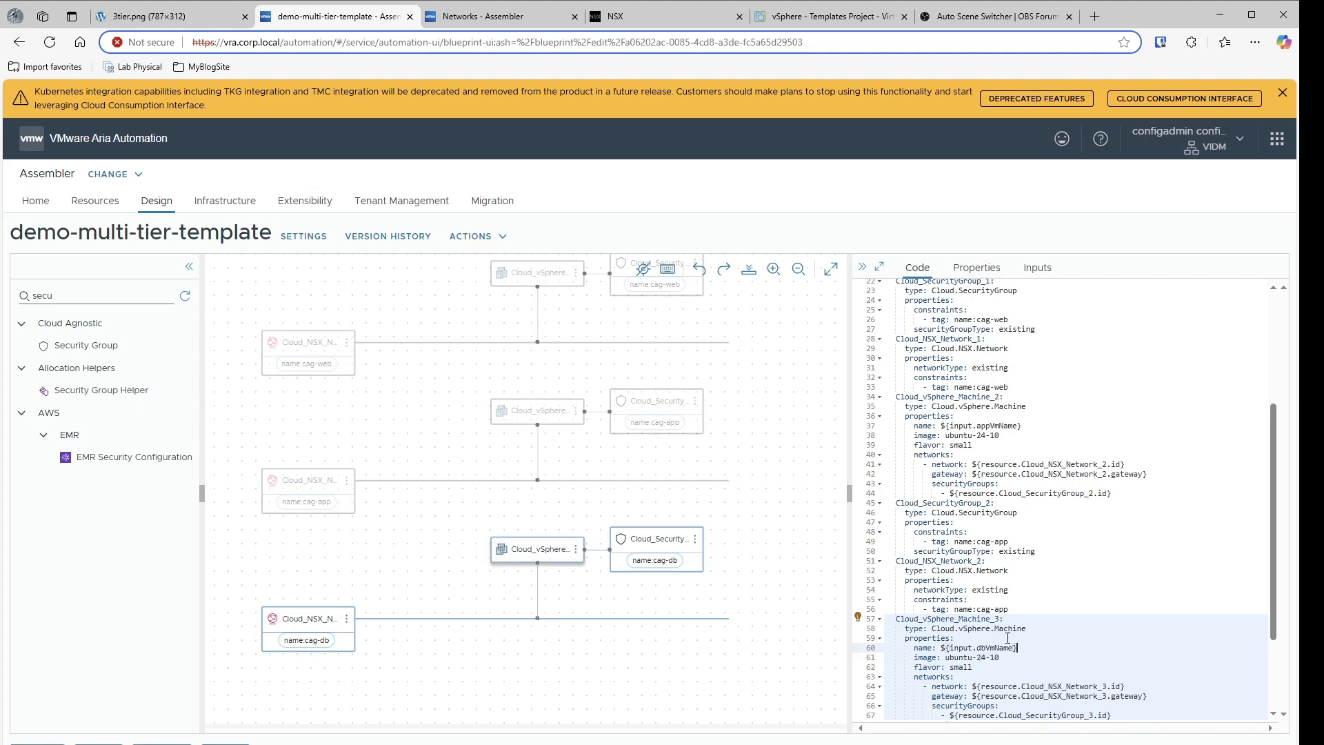
- Review the edited code and create version 1 of the template with its release to the catalog enabled
scroll(964, 558, down, 5)
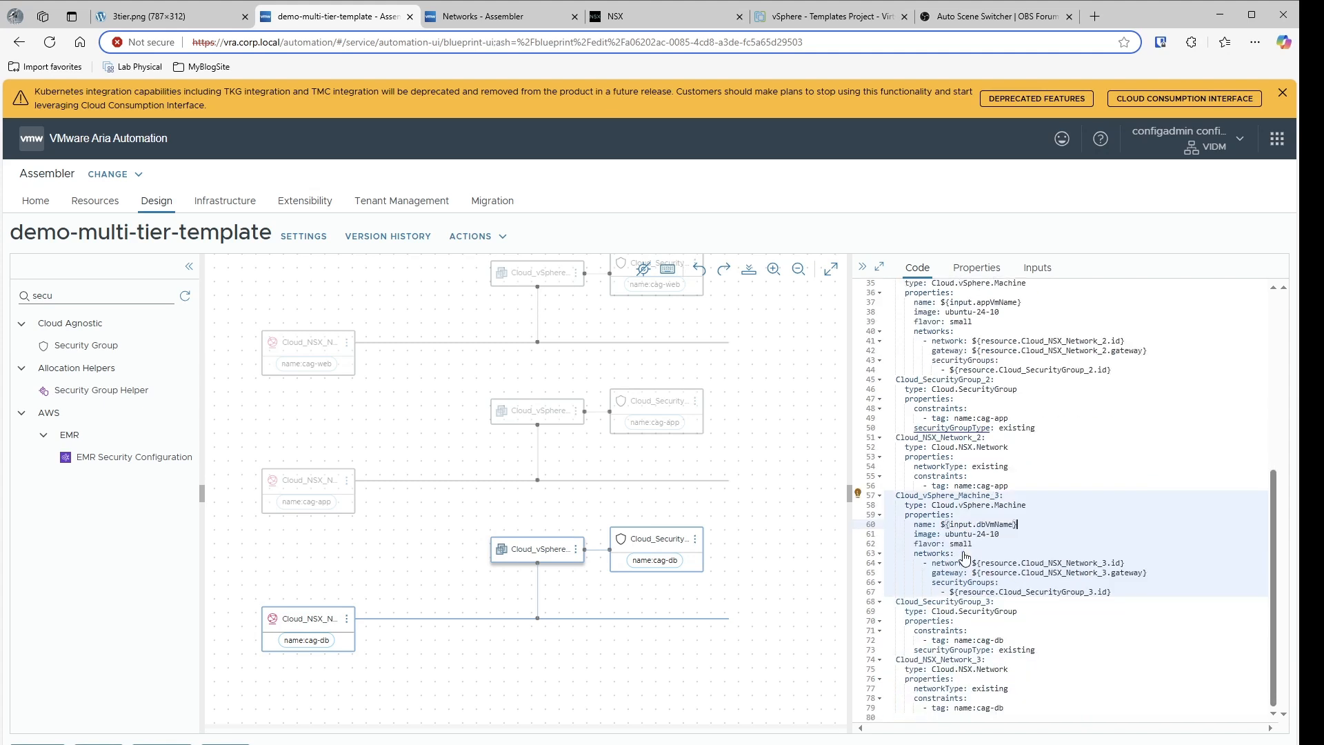
scroll(964, 557, up, 10)
scroll(964, 557, down, 5)
click(162, 744)
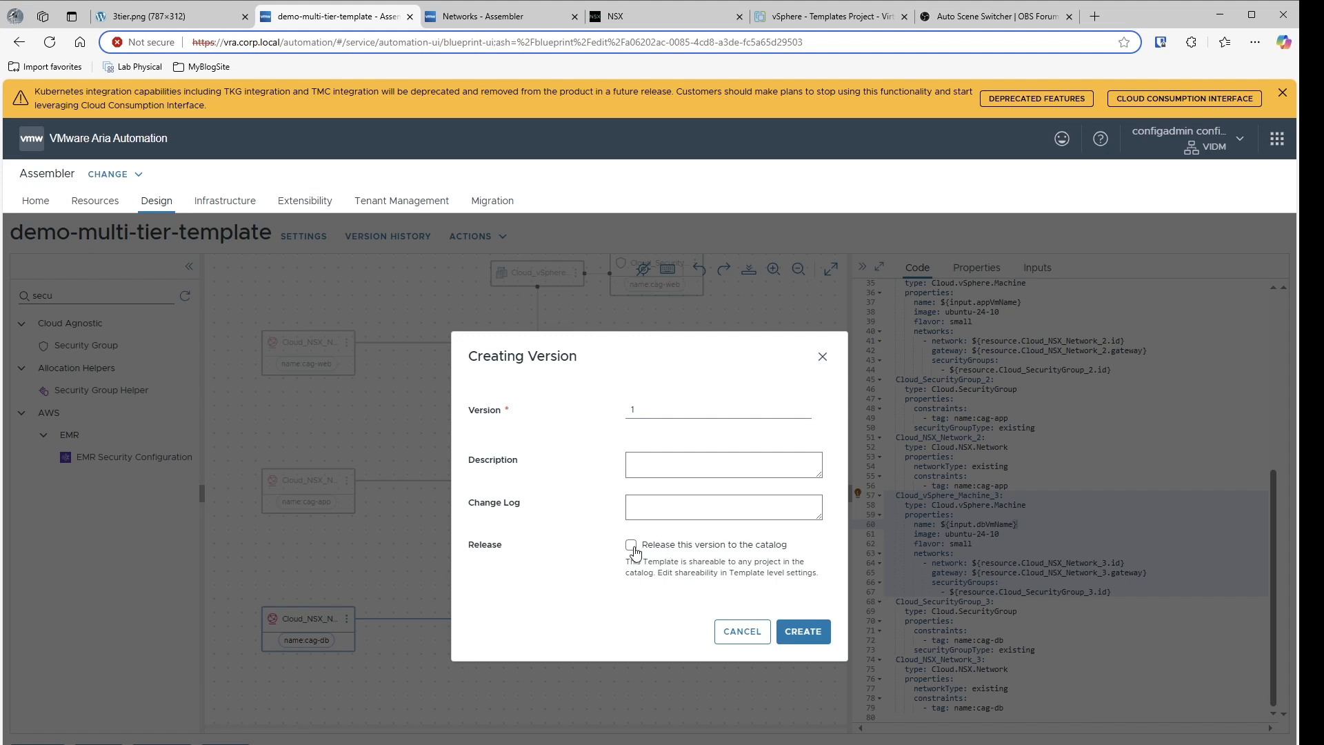
click(633, 545)
click(804, 633)
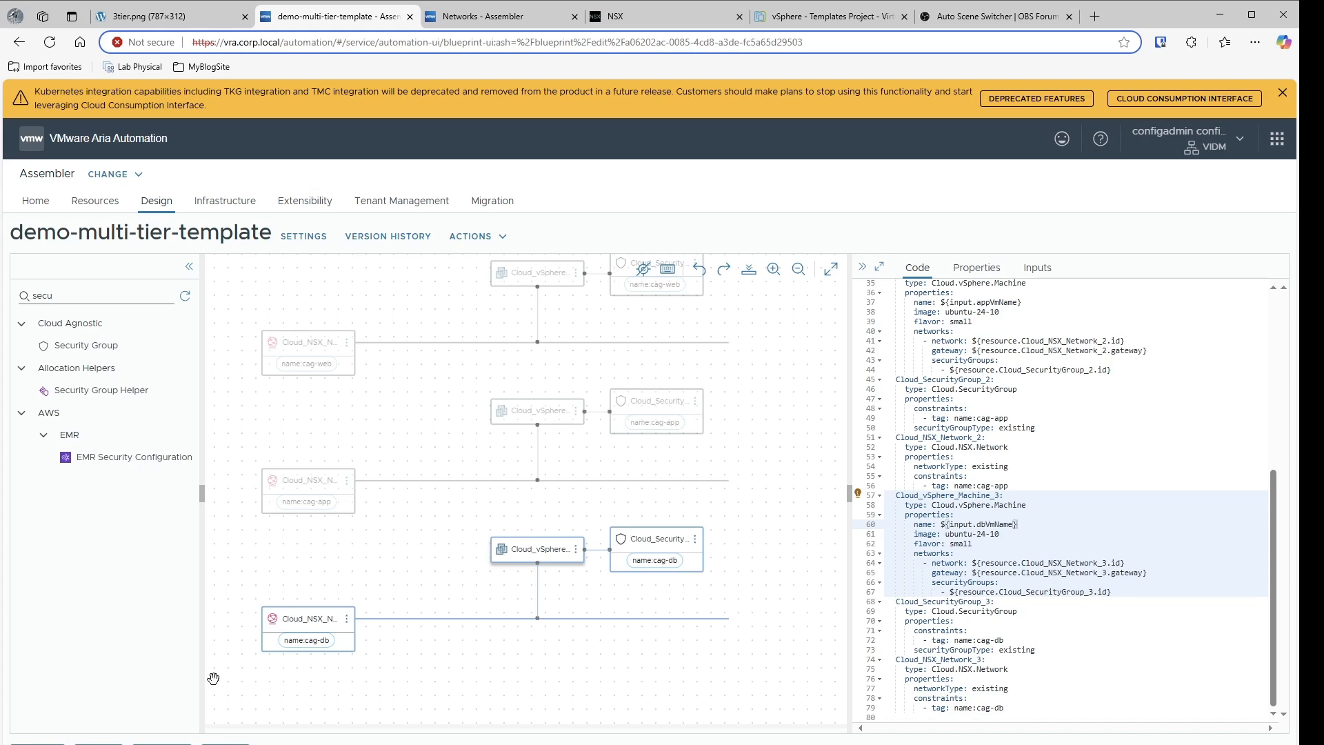
- Test the template with Web Vm Name webvm, App Vm Name appvm and Db Vm Name dbvm
click(98, 744)
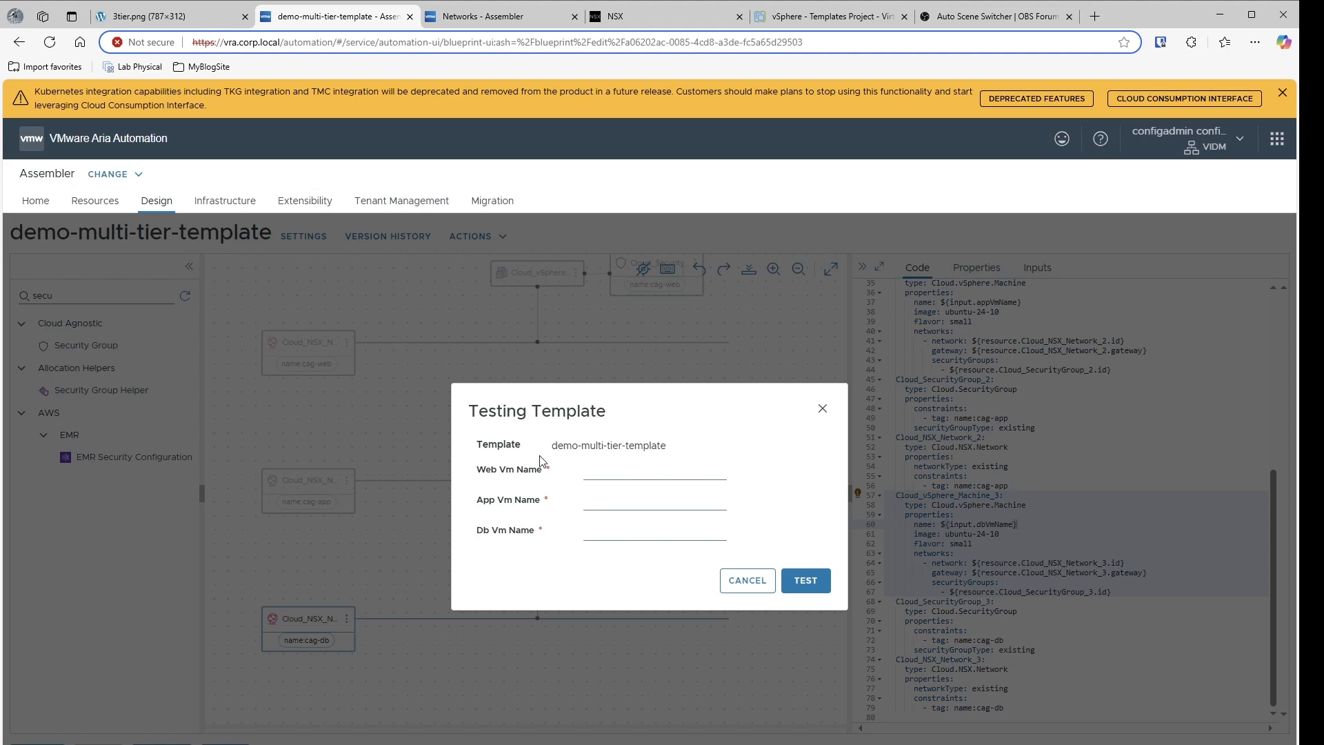
click(608, 470)
text(webvm)
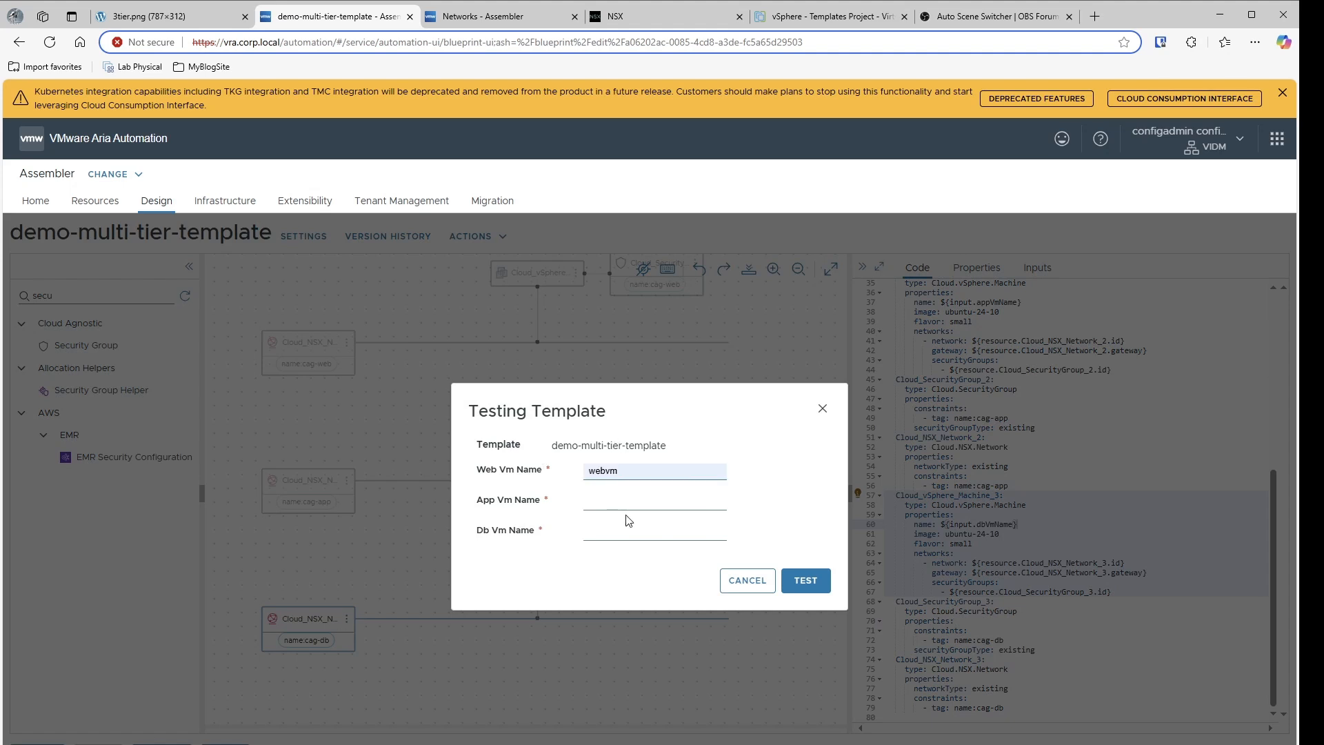
click(620, 508)
text(appvm)
click(614, 535)
text(dbvm)
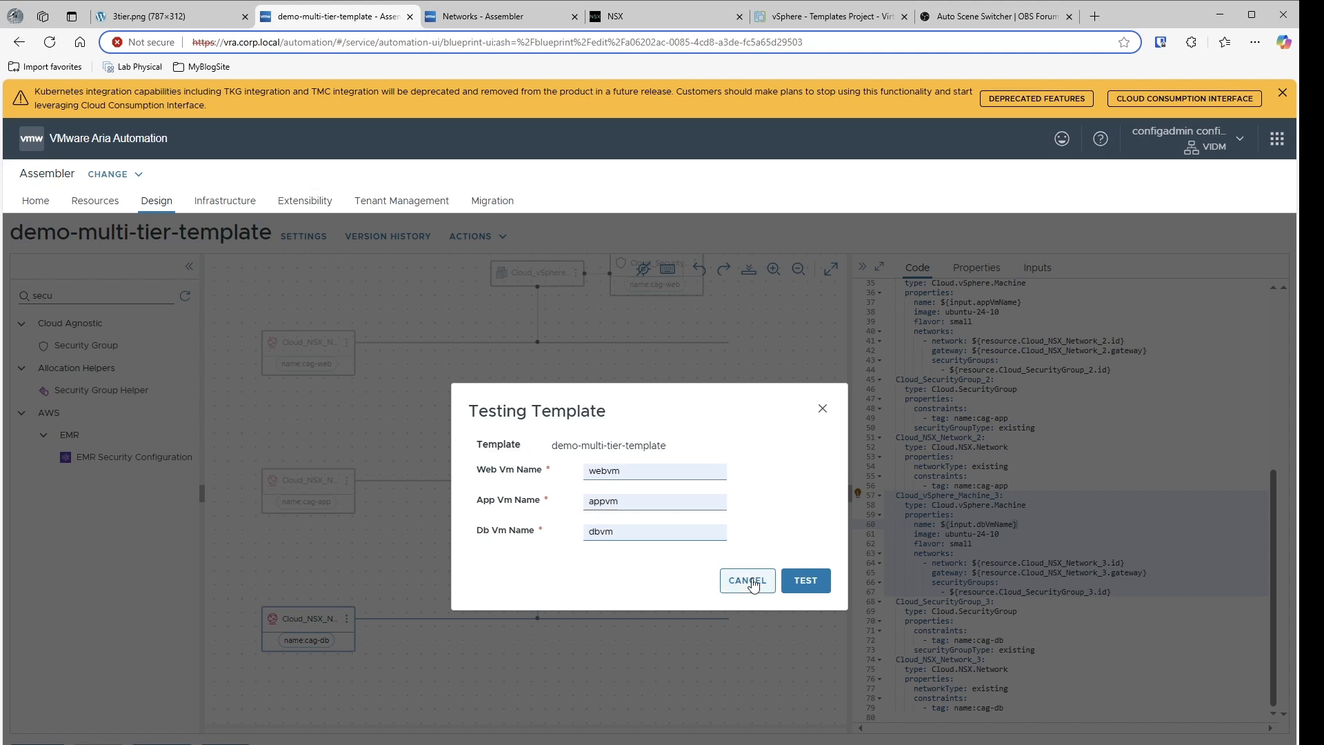
click(803, 582)
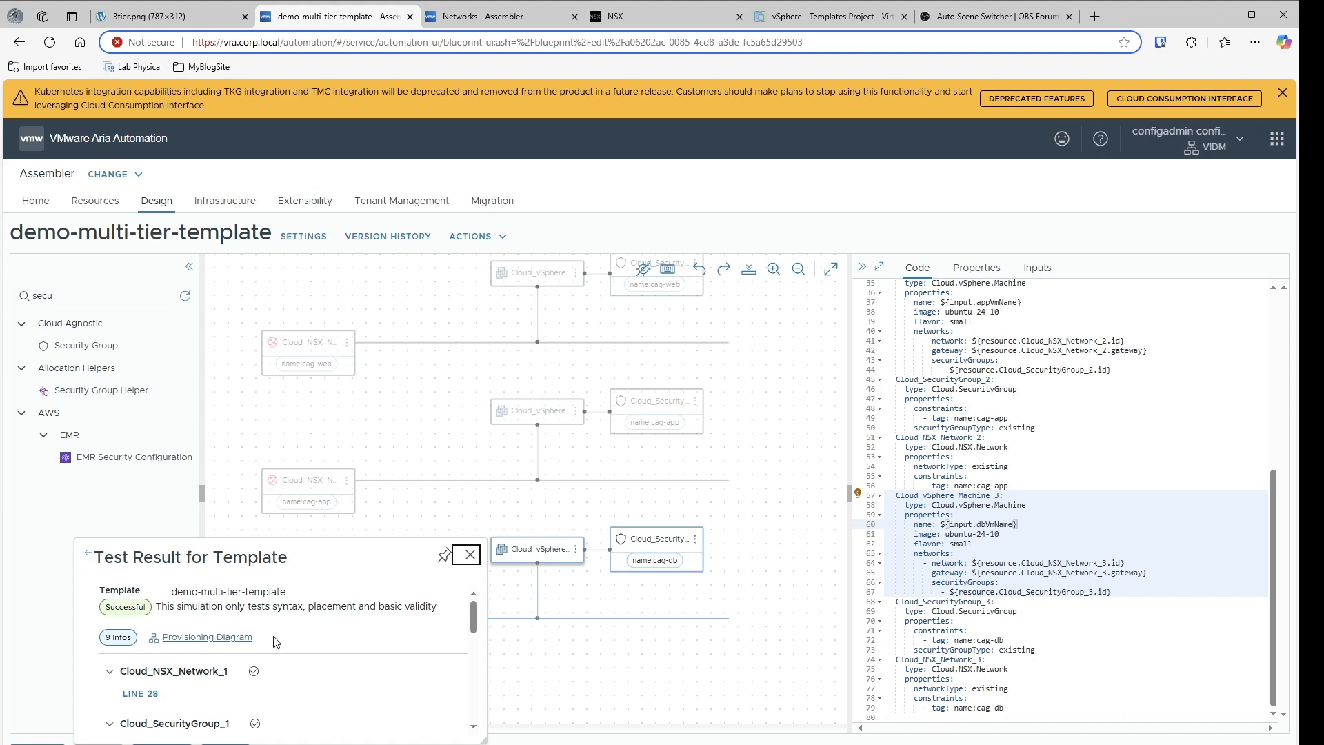
- Open the test's provisioning diagram and examine the constraint on the Cloud_NSX_Network_1 request
click(219, 639)
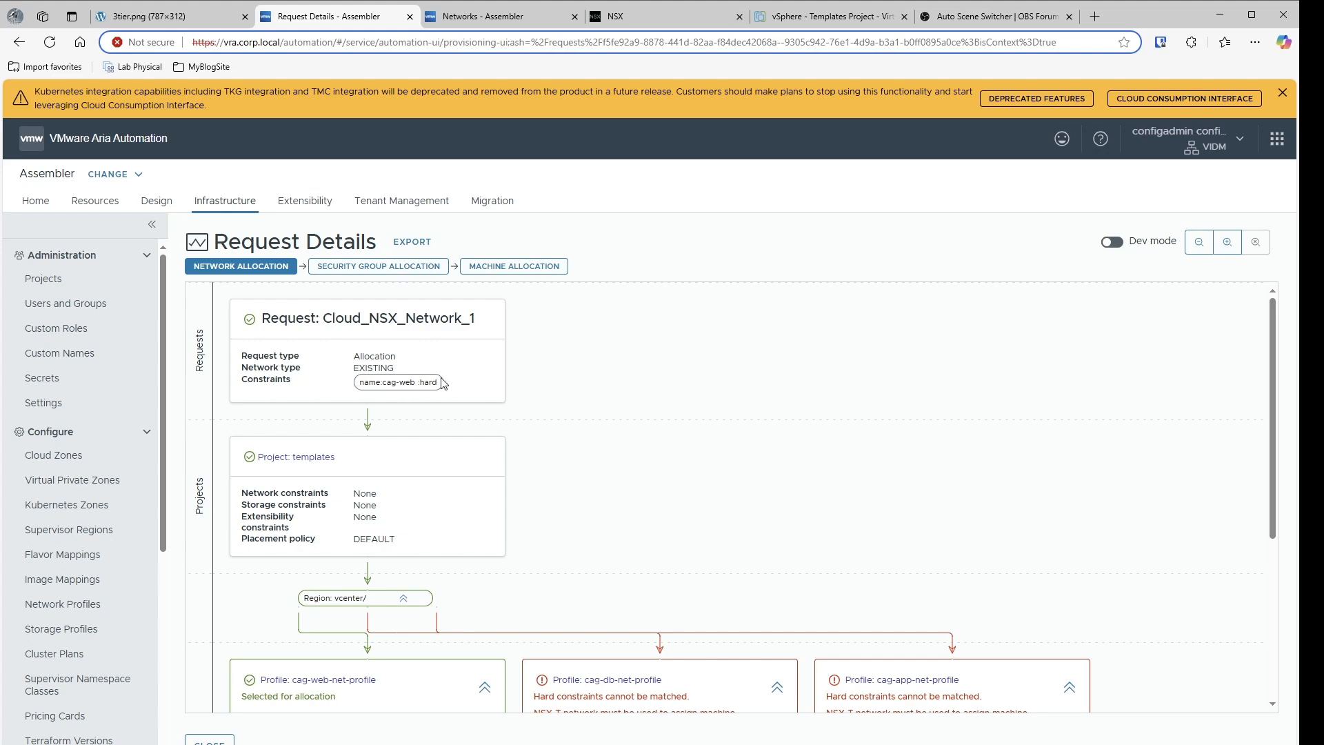
drag(455, 386, 351, 383)
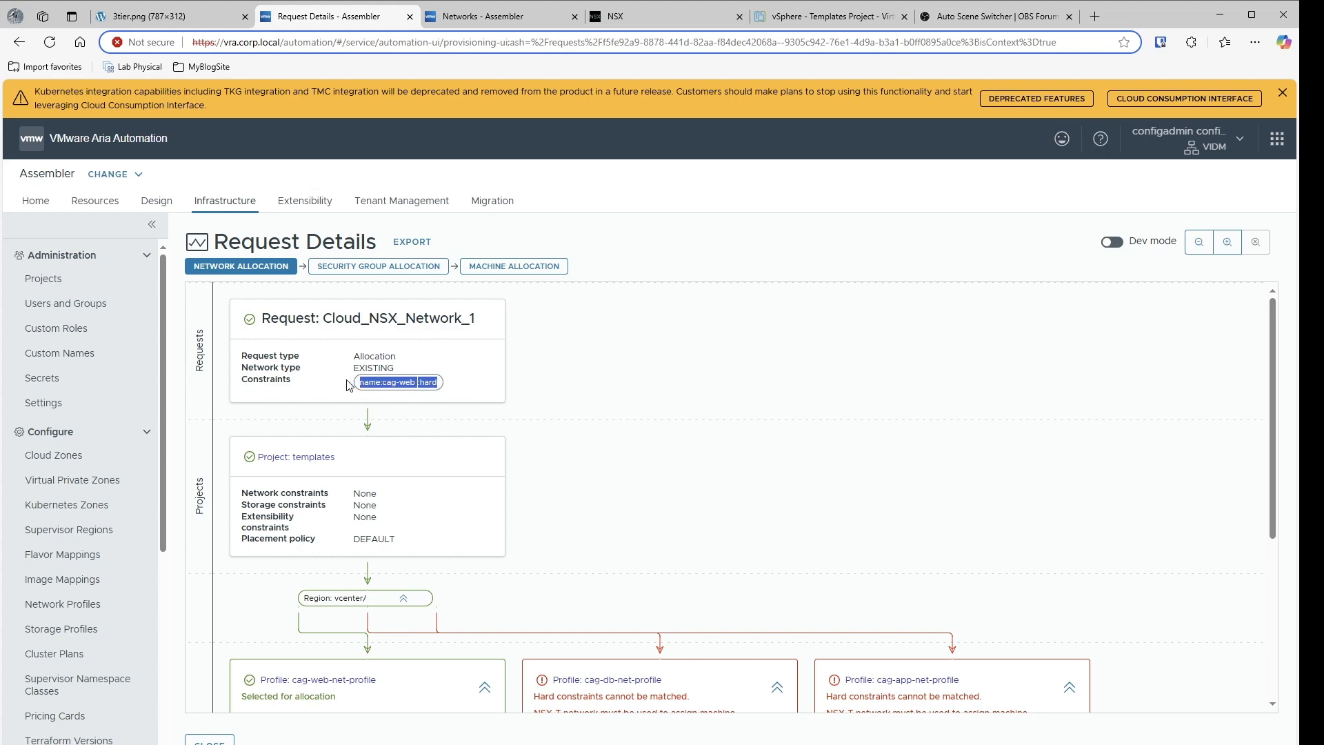
click(569, 379)
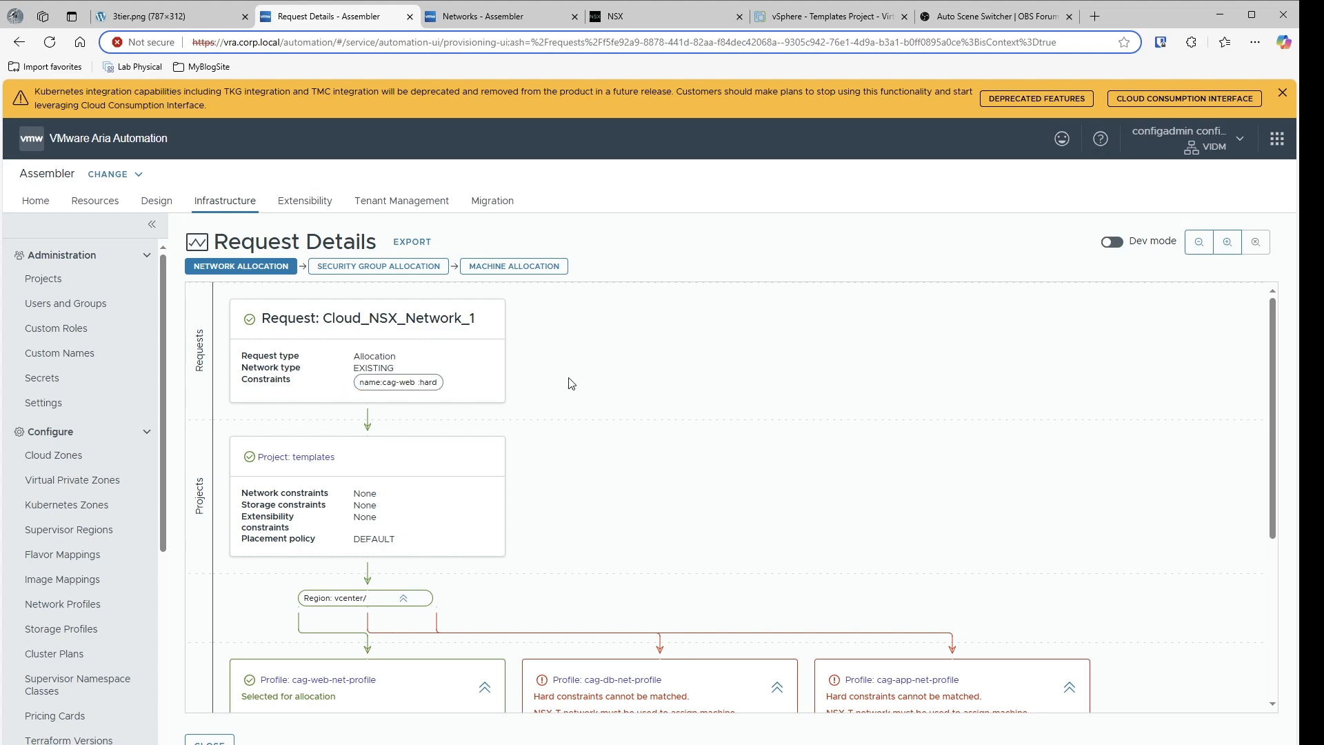
- View the network allocations of cag-app and cag-db and check the constraint on the cag-db request
click(263, 269)
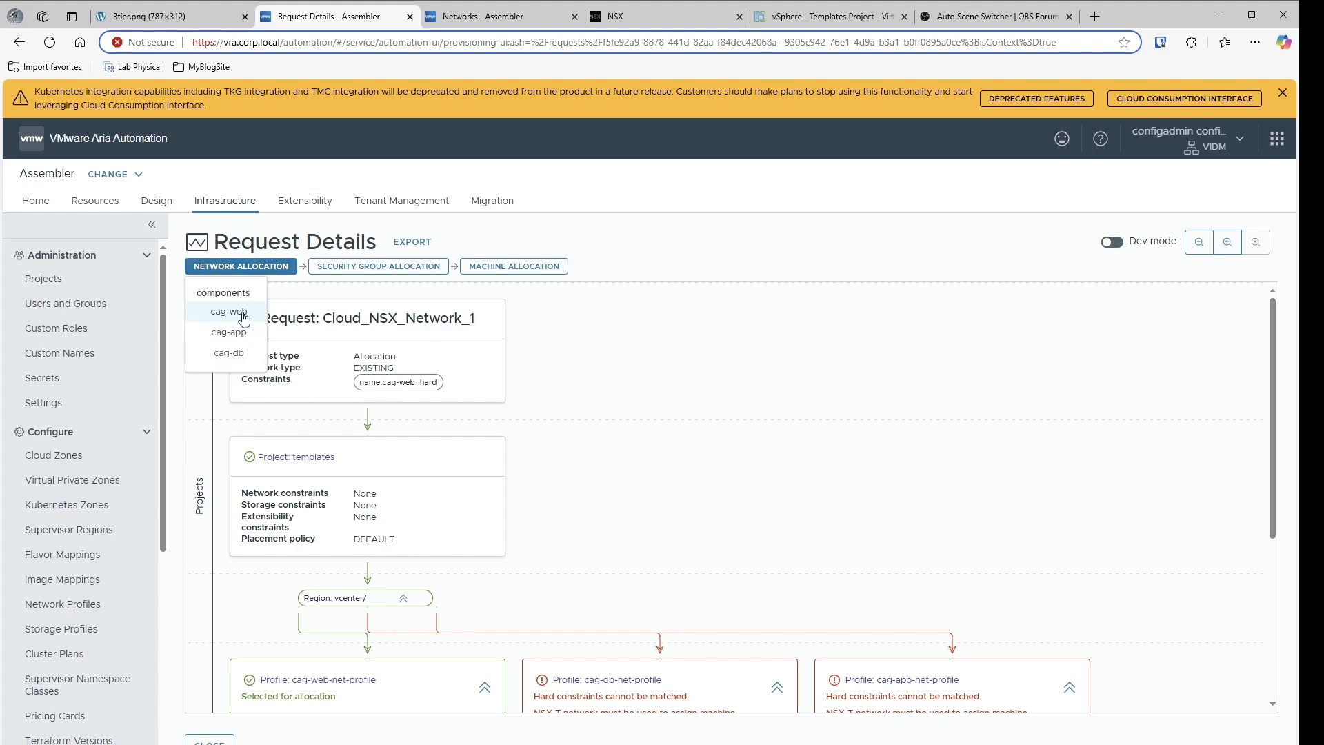
click(235, 333)
click(237, 271)
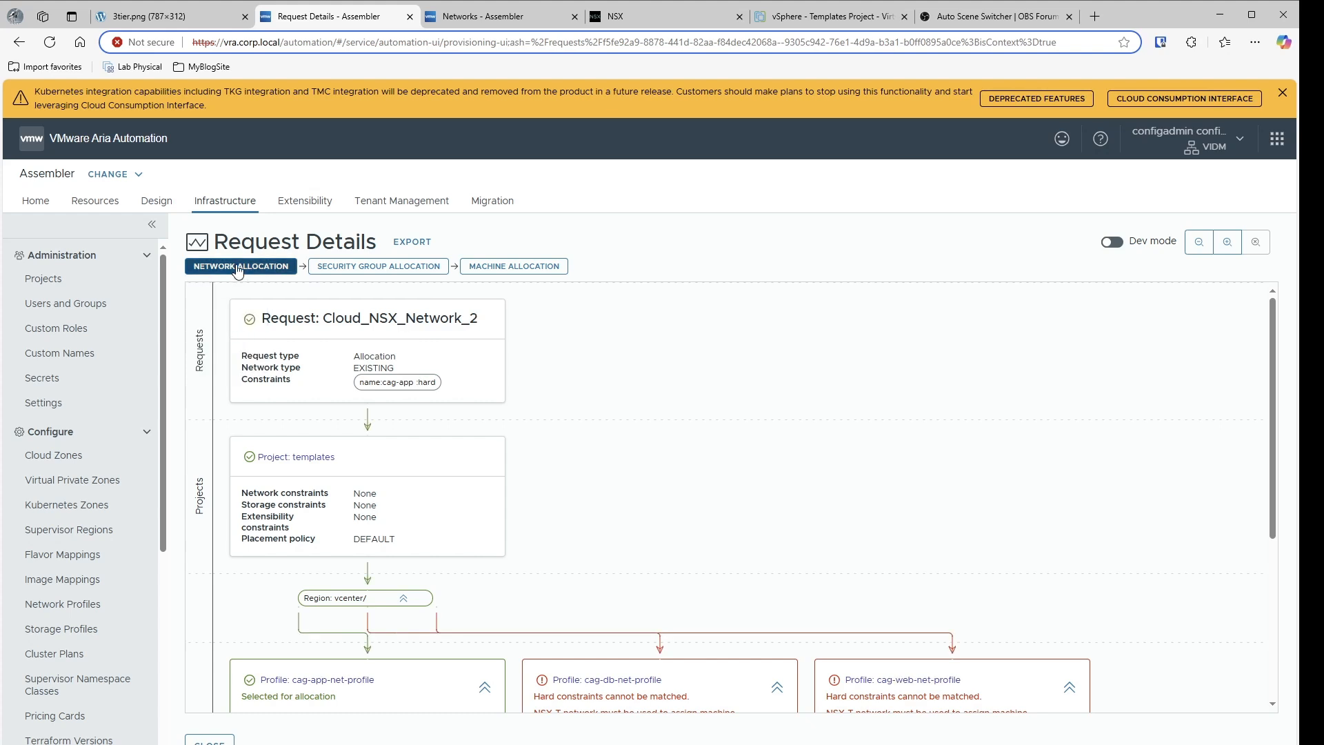
click(234, 353)
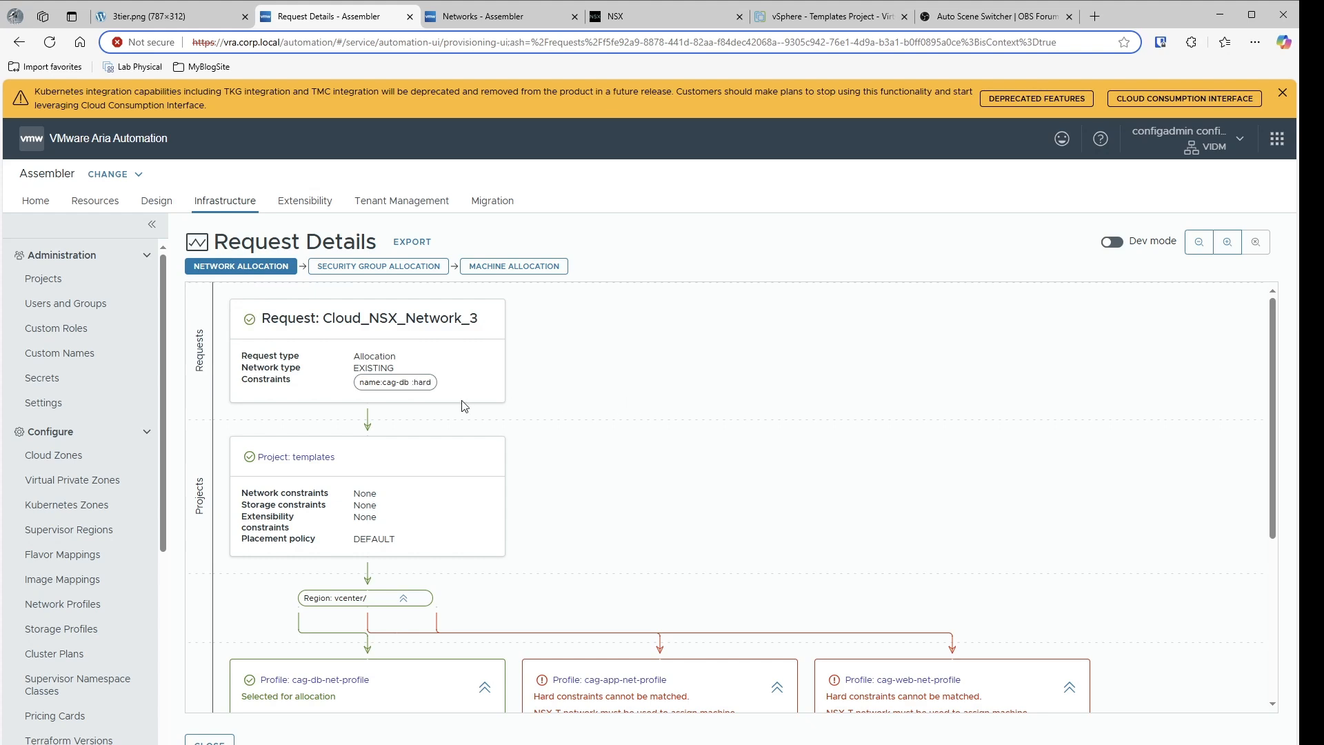
drag(427, 382, 344, 381)
click(635, 404)
- Examine the project's network constraints and the network profile selection in the cag-db allocation diagram
scroll(548, 475, down, 2)
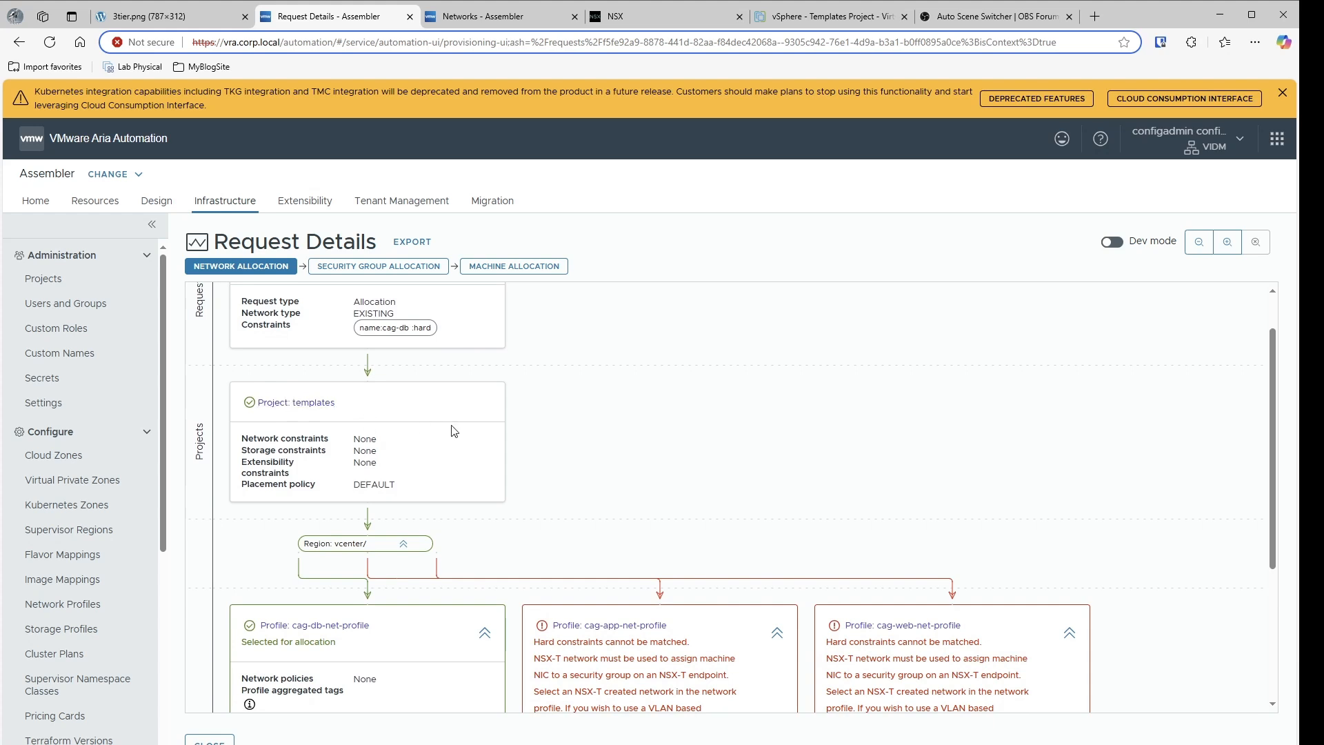
double_click(299, 442)
drag(299, 441, 372, 443)
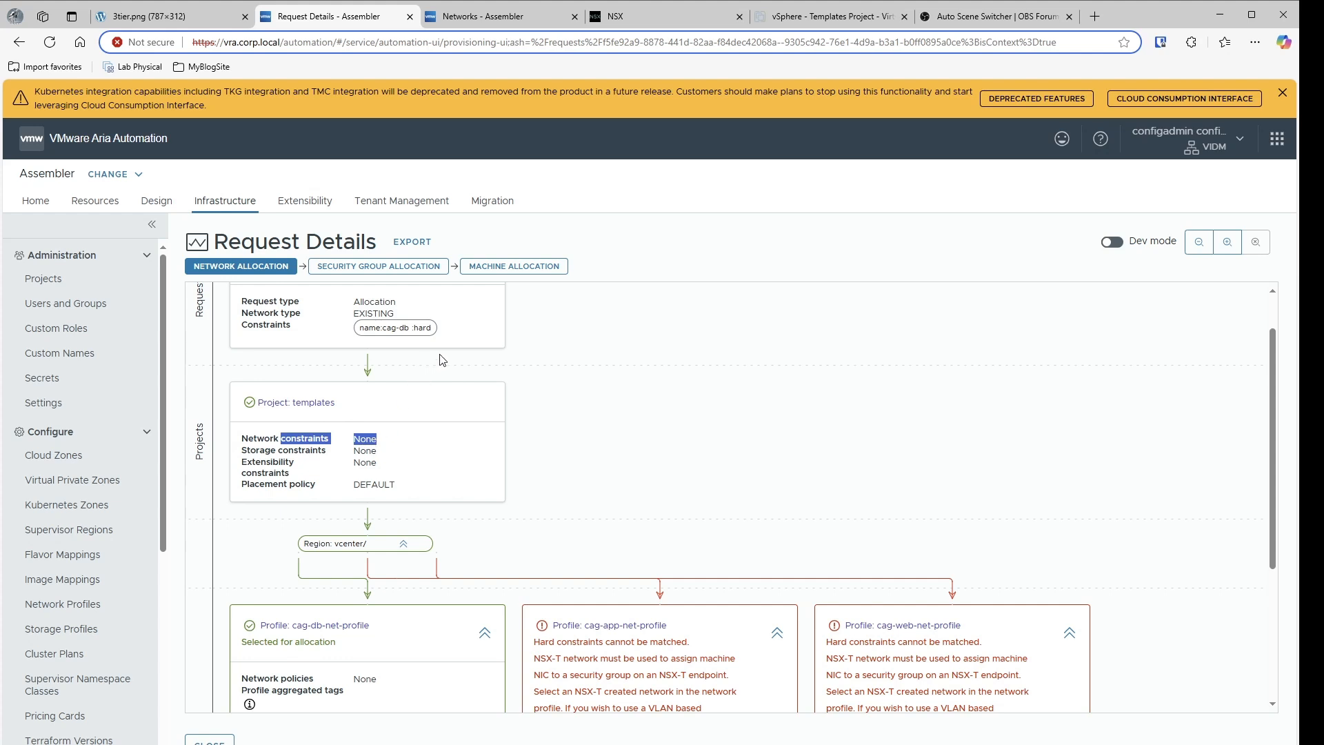
click(617, 365)
scroll(609, 475, down, 1)
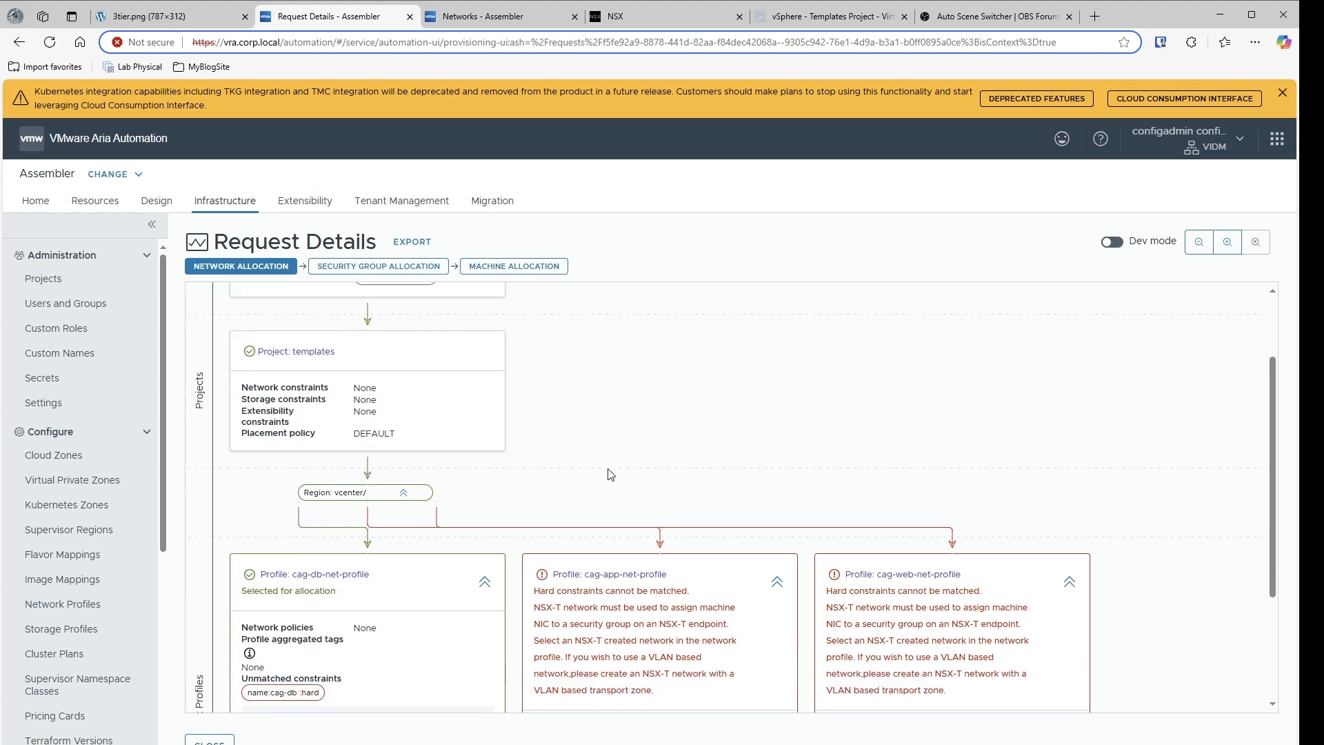
scroll(564, 373, down, 2)
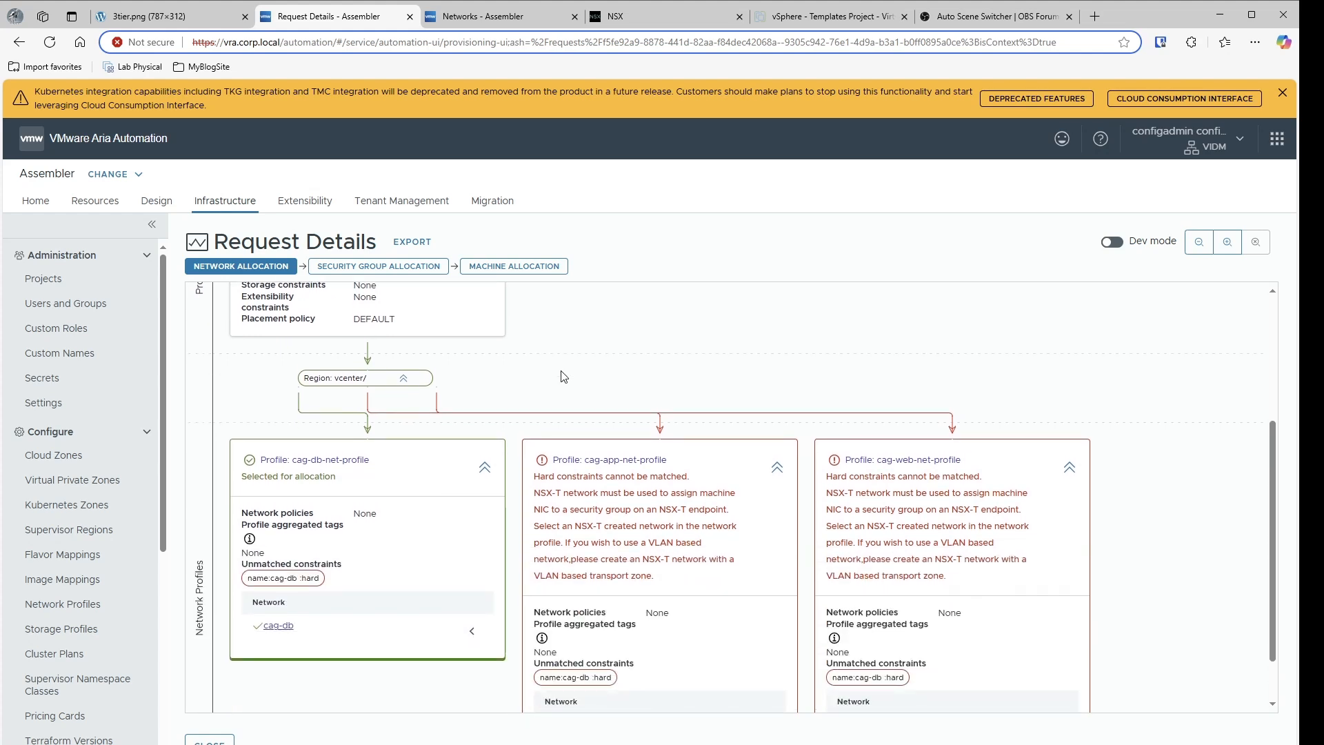
scroll(543, 375, down, 1)
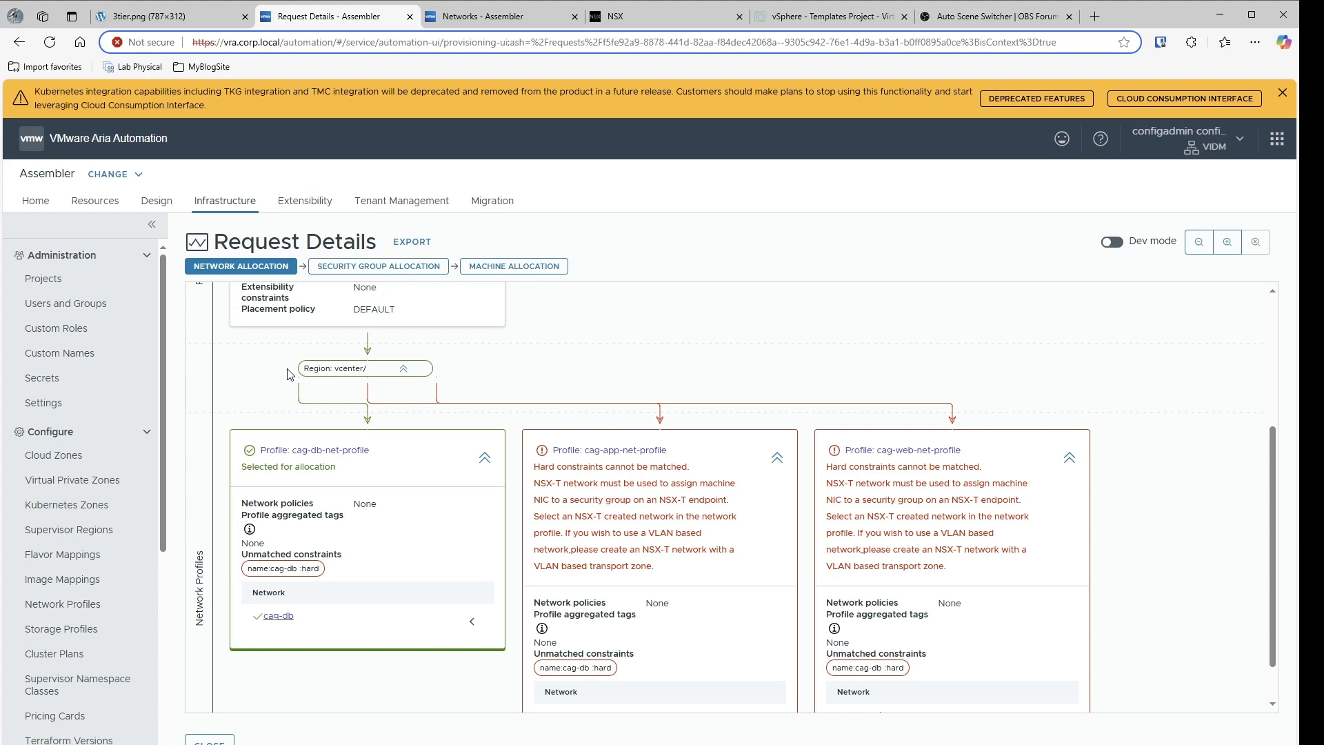
scroll(288, 374, down, 1)
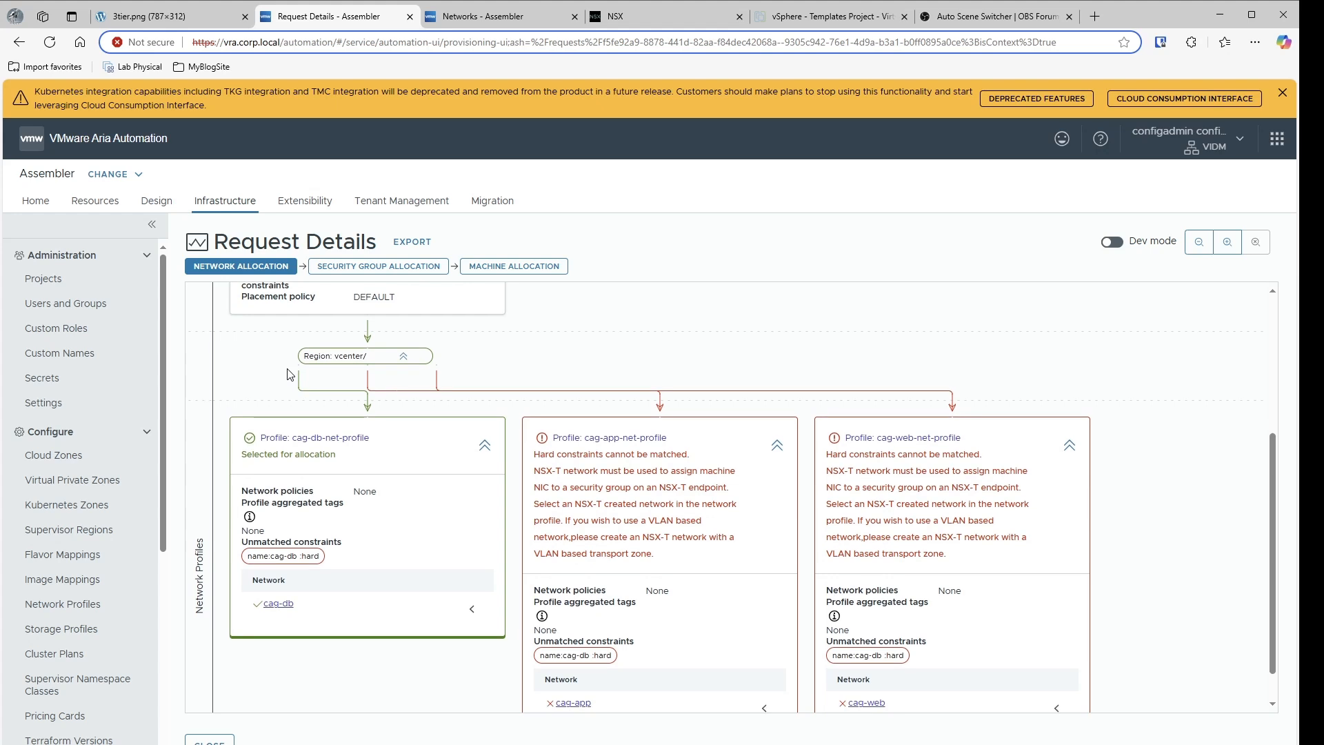
- Examine the cag-db-net-profile entry in the cag-db allocation diagram, comparing its unmatched constraint with the request's constraint
scroll(289, 374, up, 1)
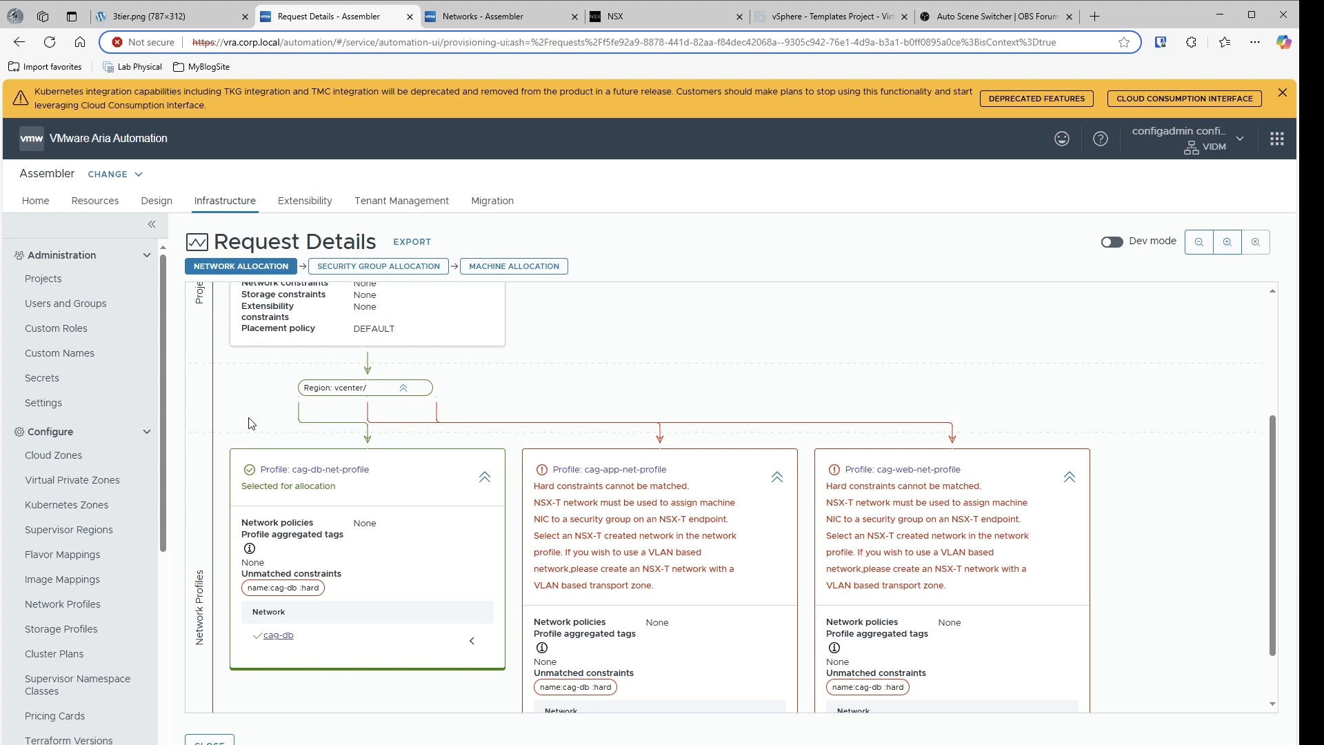
scroll(249, 424, up, 1)
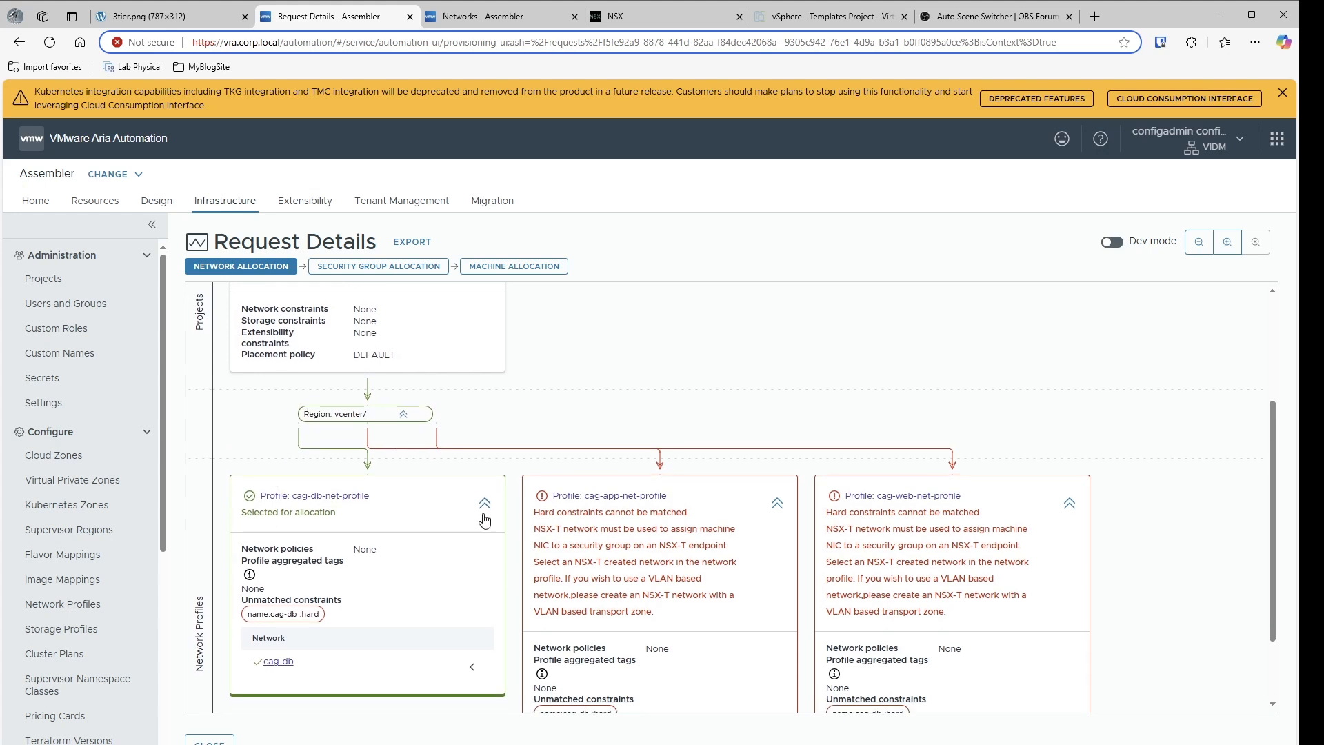
scroll(467, 588, down, 1)
scroll(465, 587, down, 1)
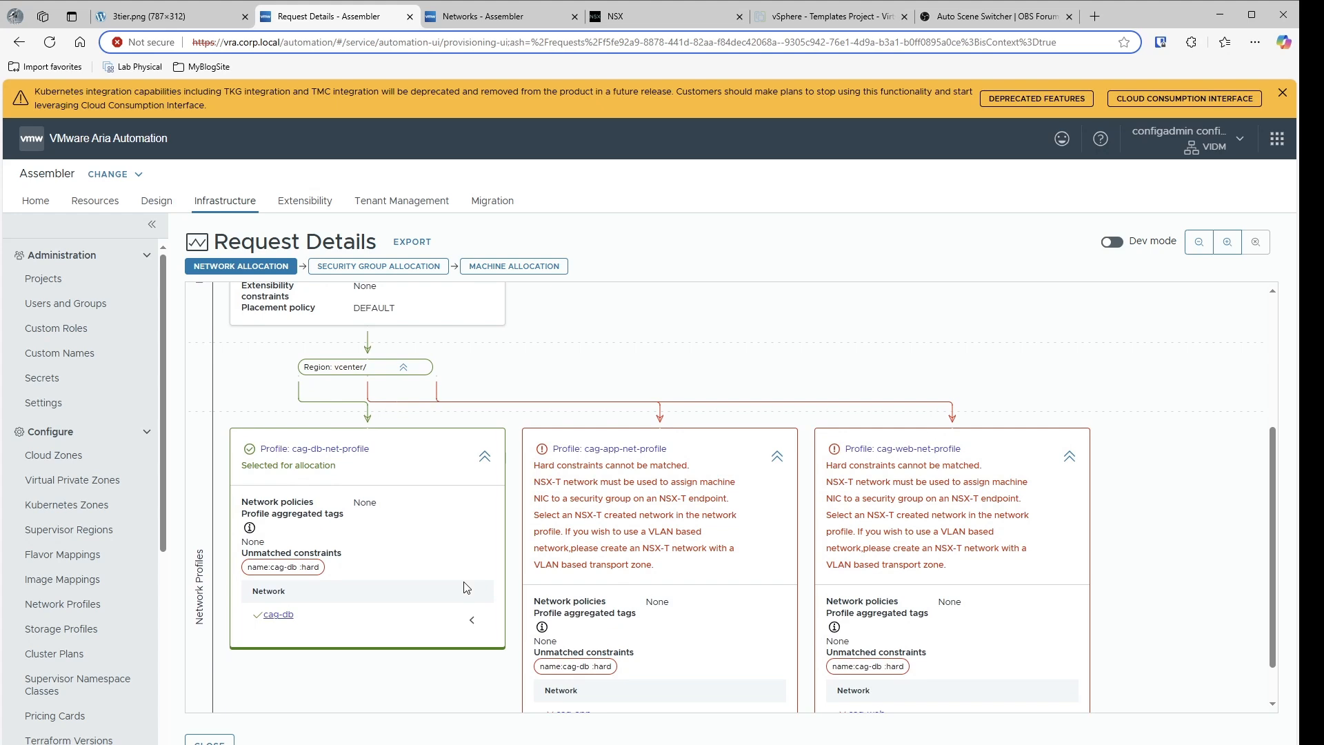
scroll(424, 503, up, 1)
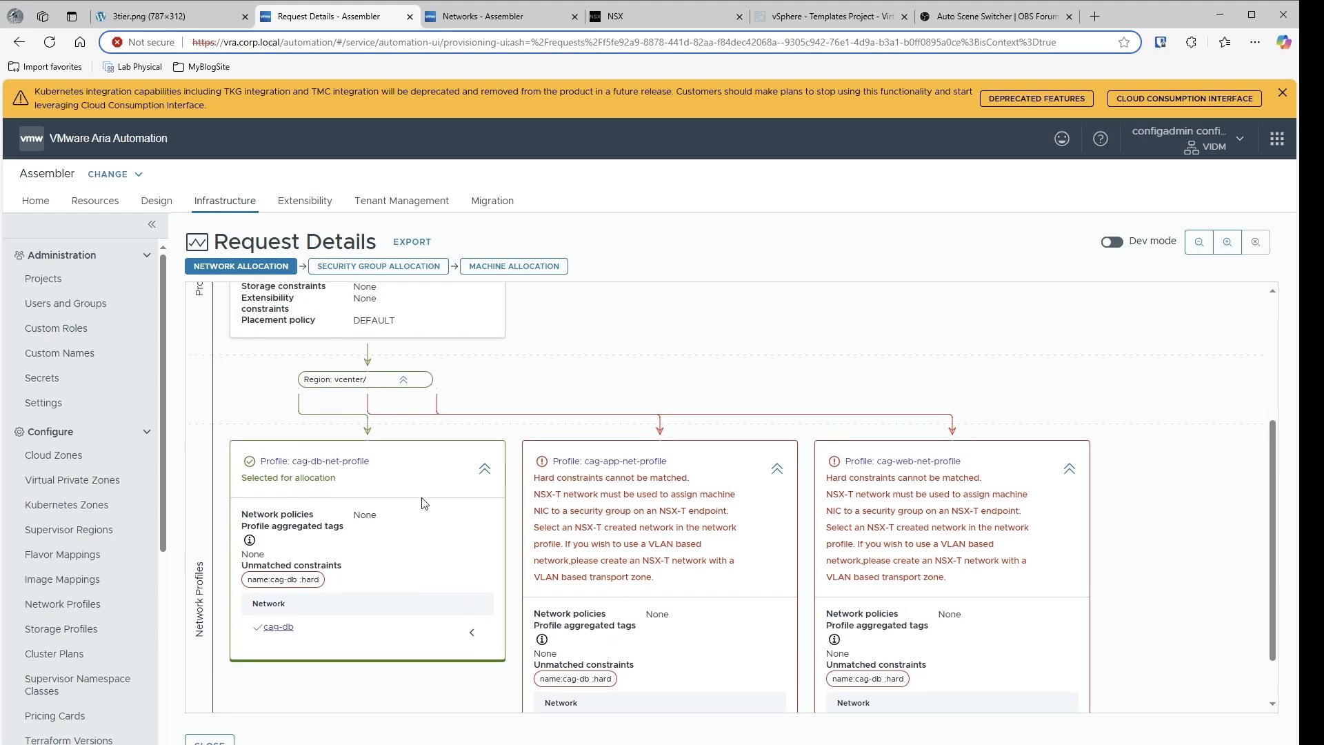
scroll(424, 503, up, 5)
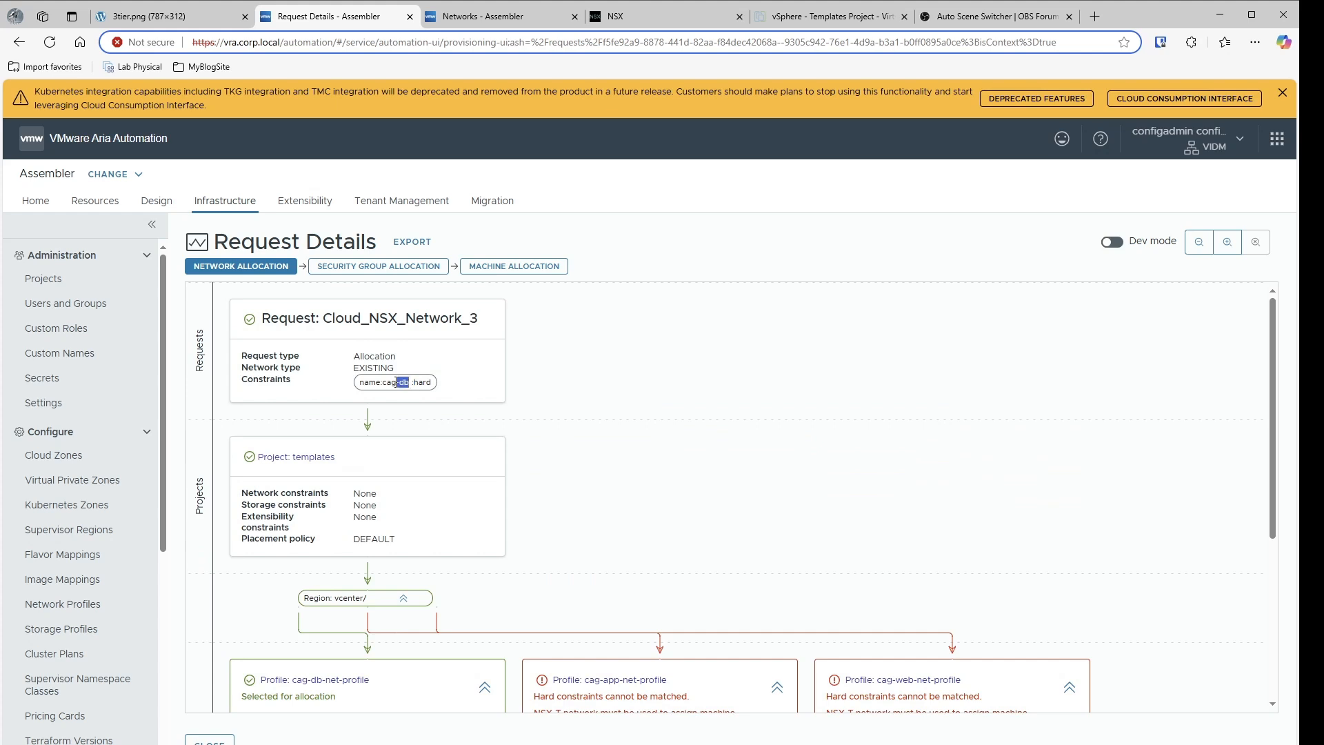
scroll(505, 534, down, 5)
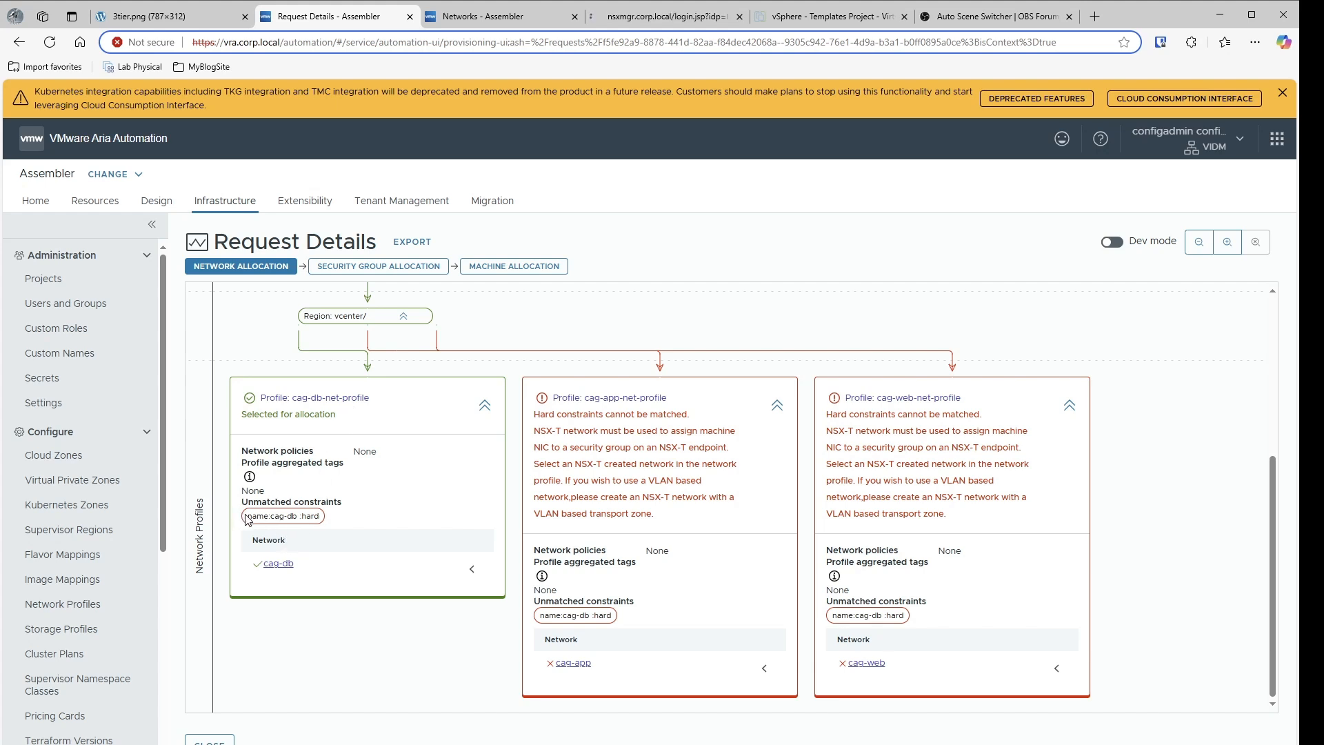
drag(243, 515, 332, 517)
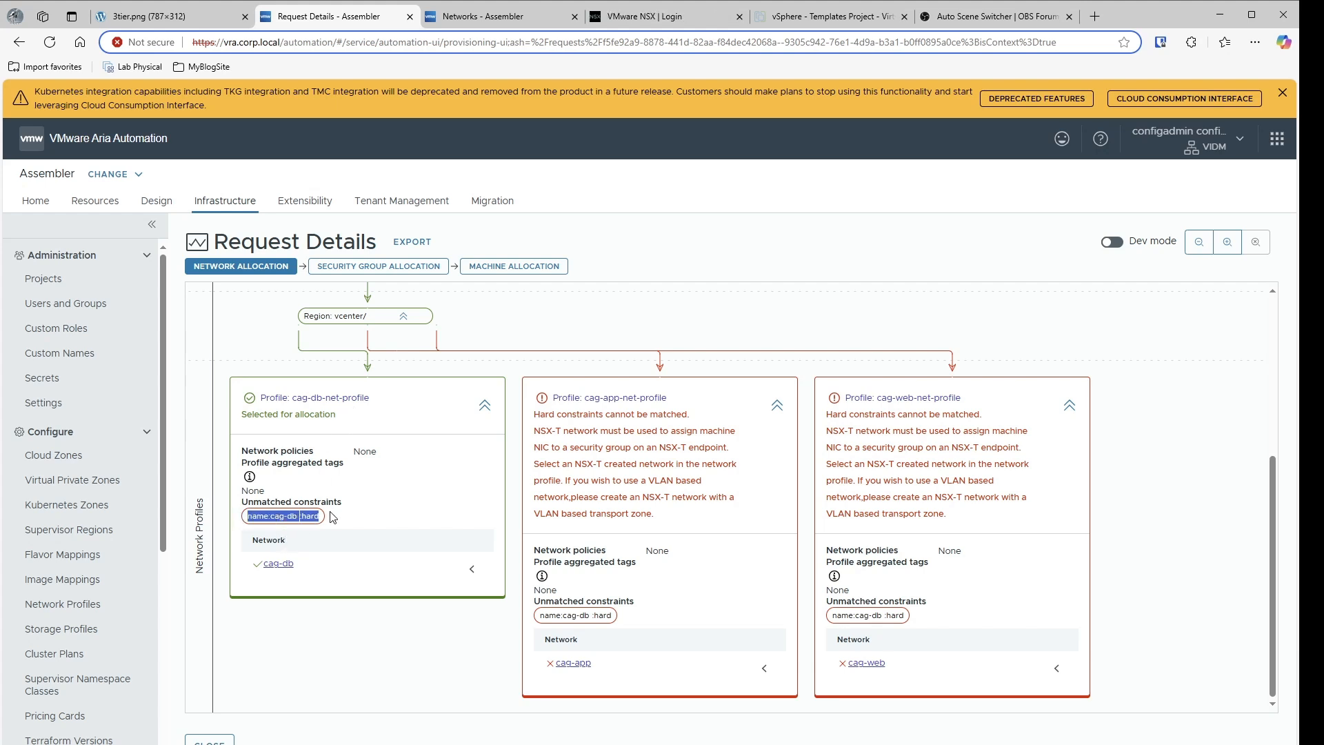
click(332, 517)
- View the network allocations of cag-app and cag-web to compare their selected profiles and unmatched constraints
click(234, 267)
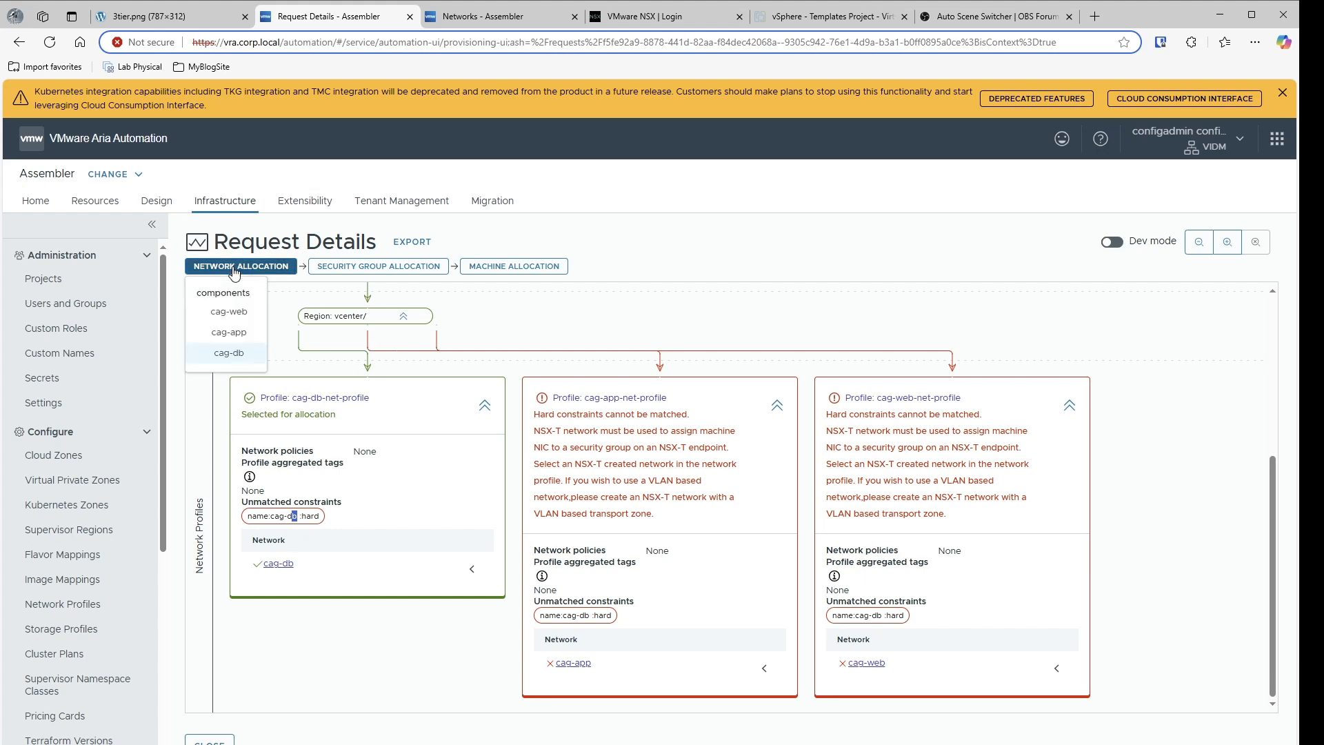
click(229, 332)
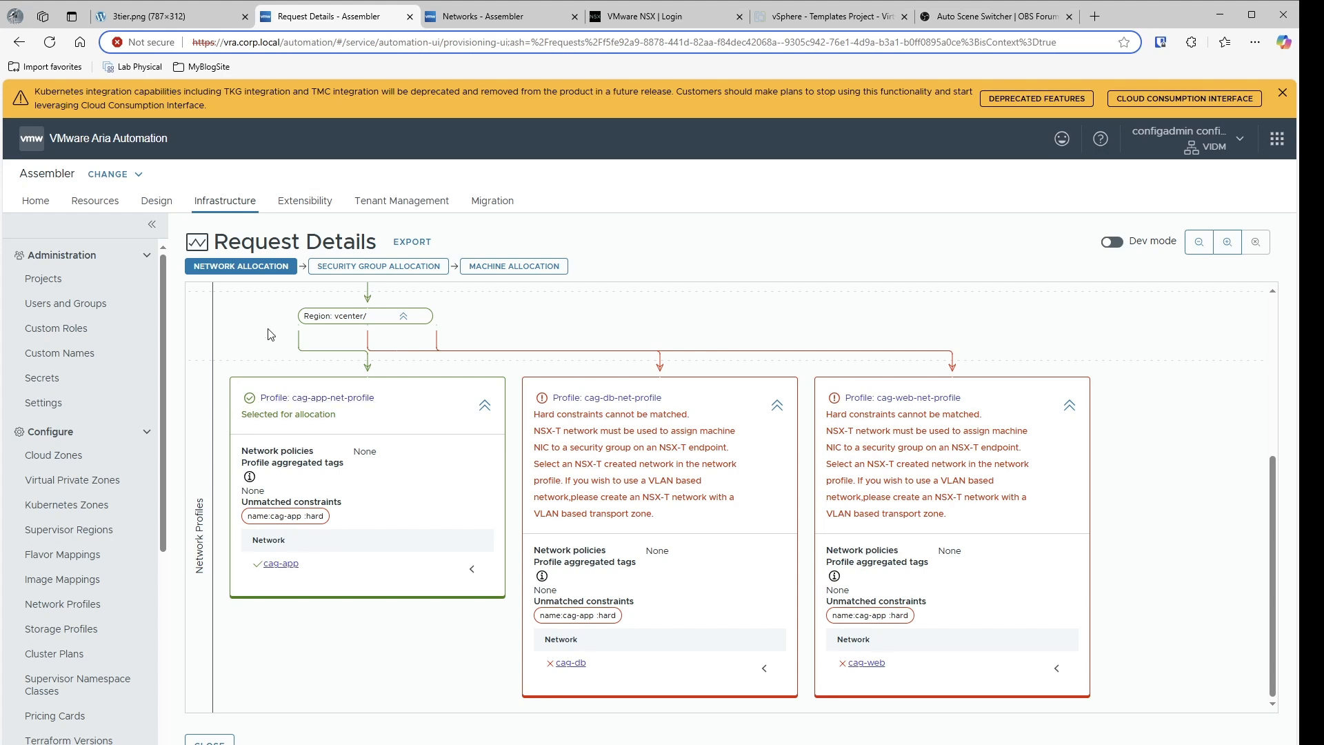
click(252, 269)
click(228, 312)
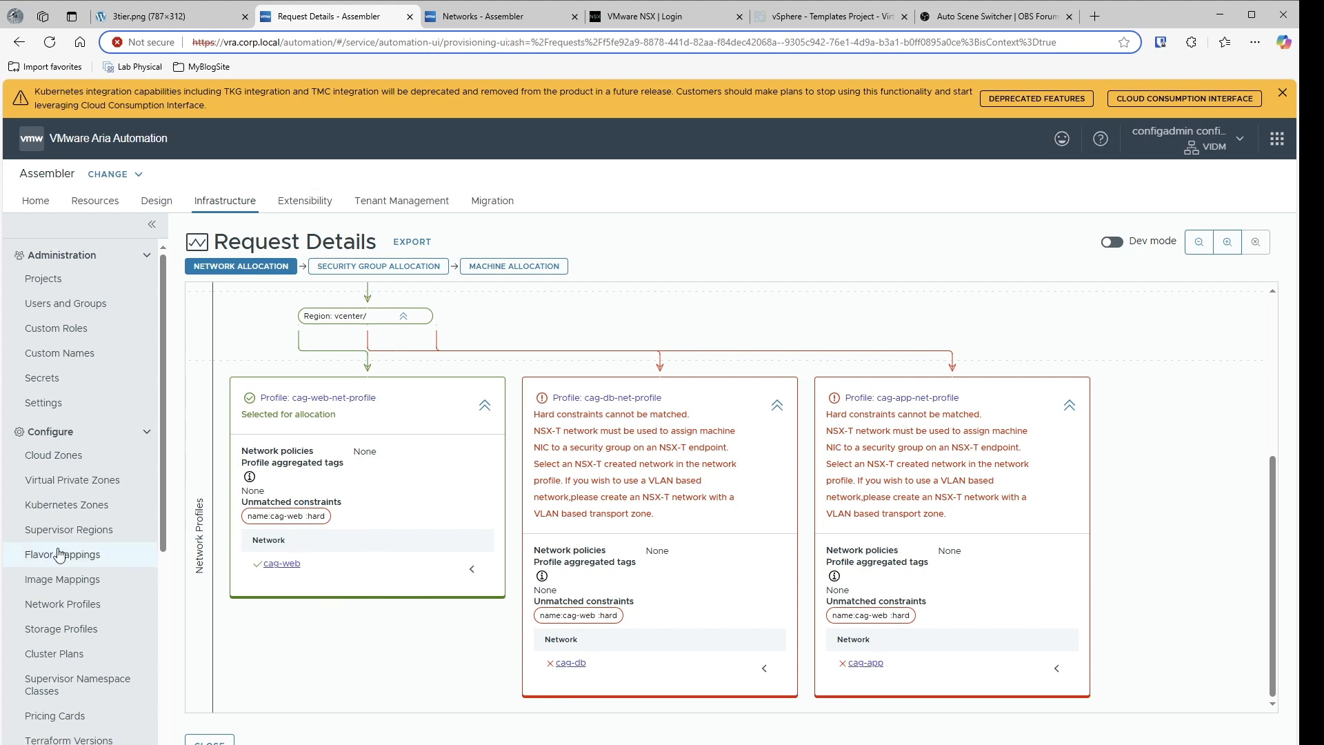
- Open the infrastructure's network resources and filter the list by nsx and cag
scroll(44, 483, down, 2)
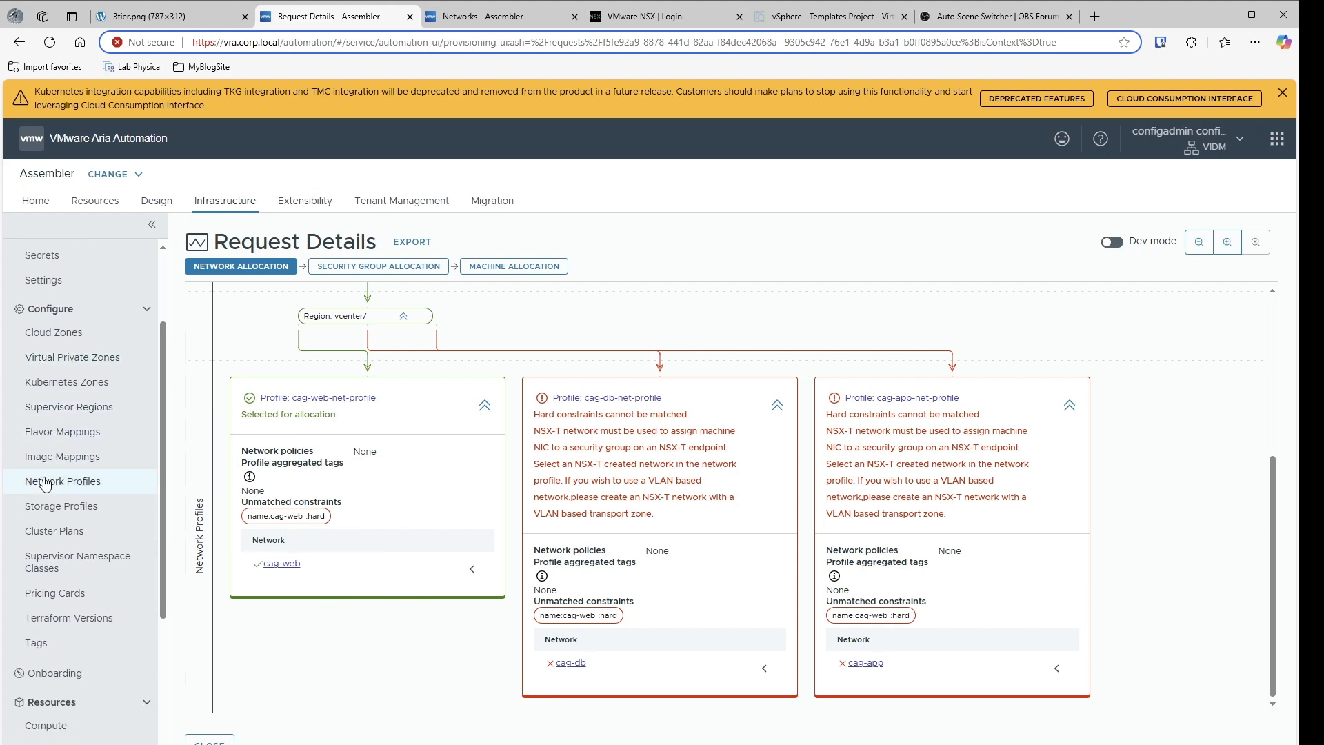
scroll(45, 482, up, 2)
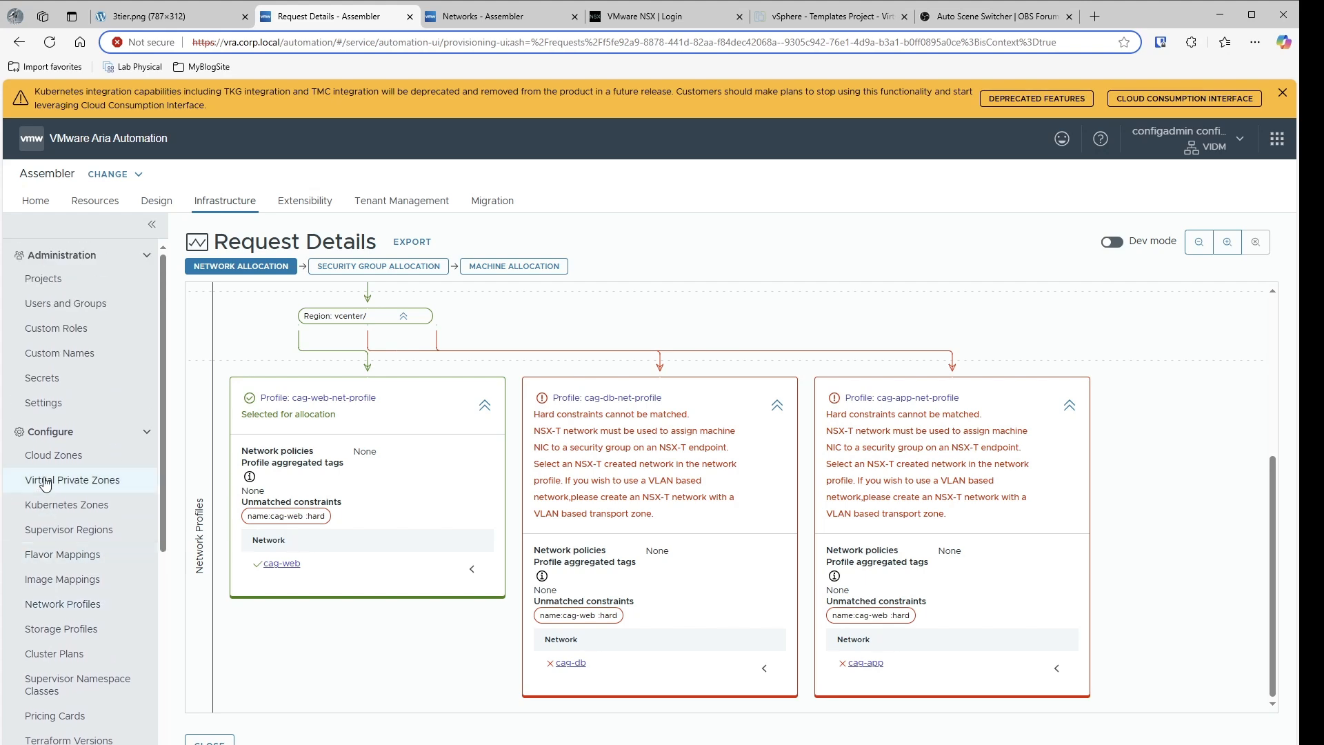
scroll(45, 482, down, 6)
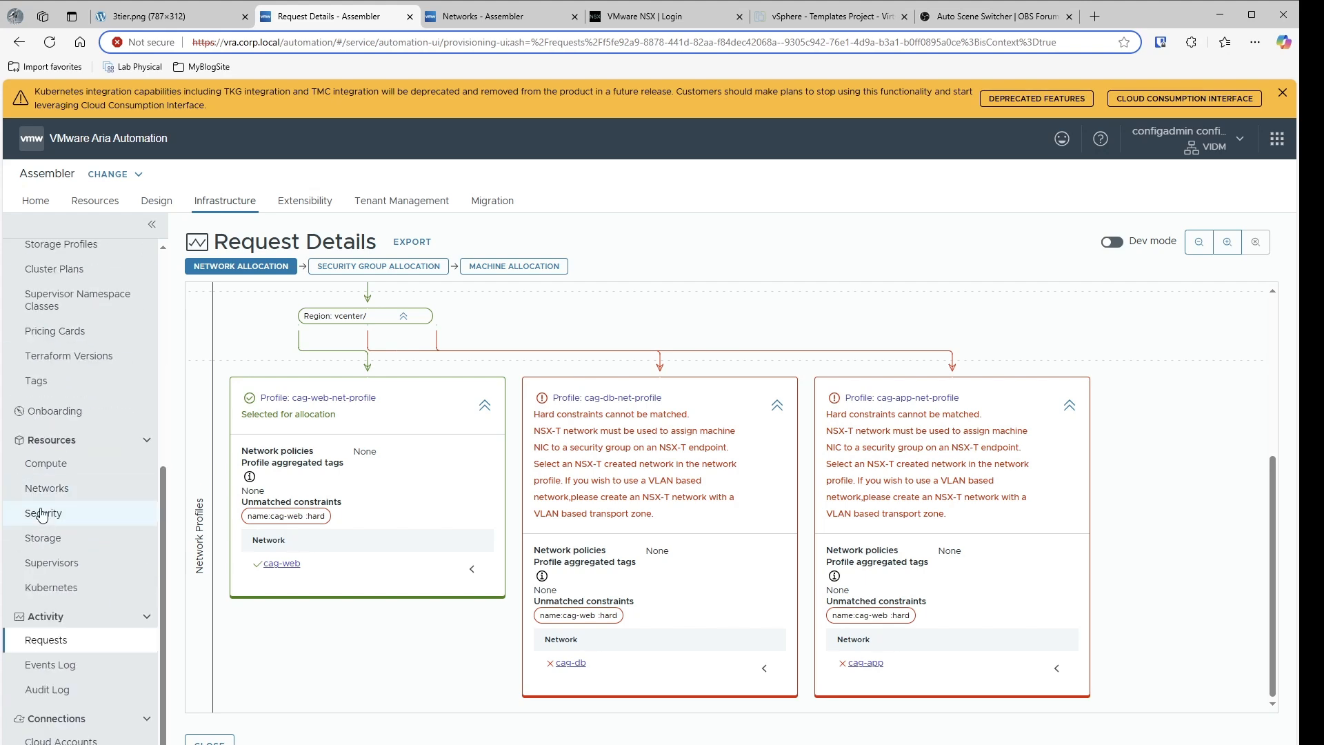
click(39, 491)
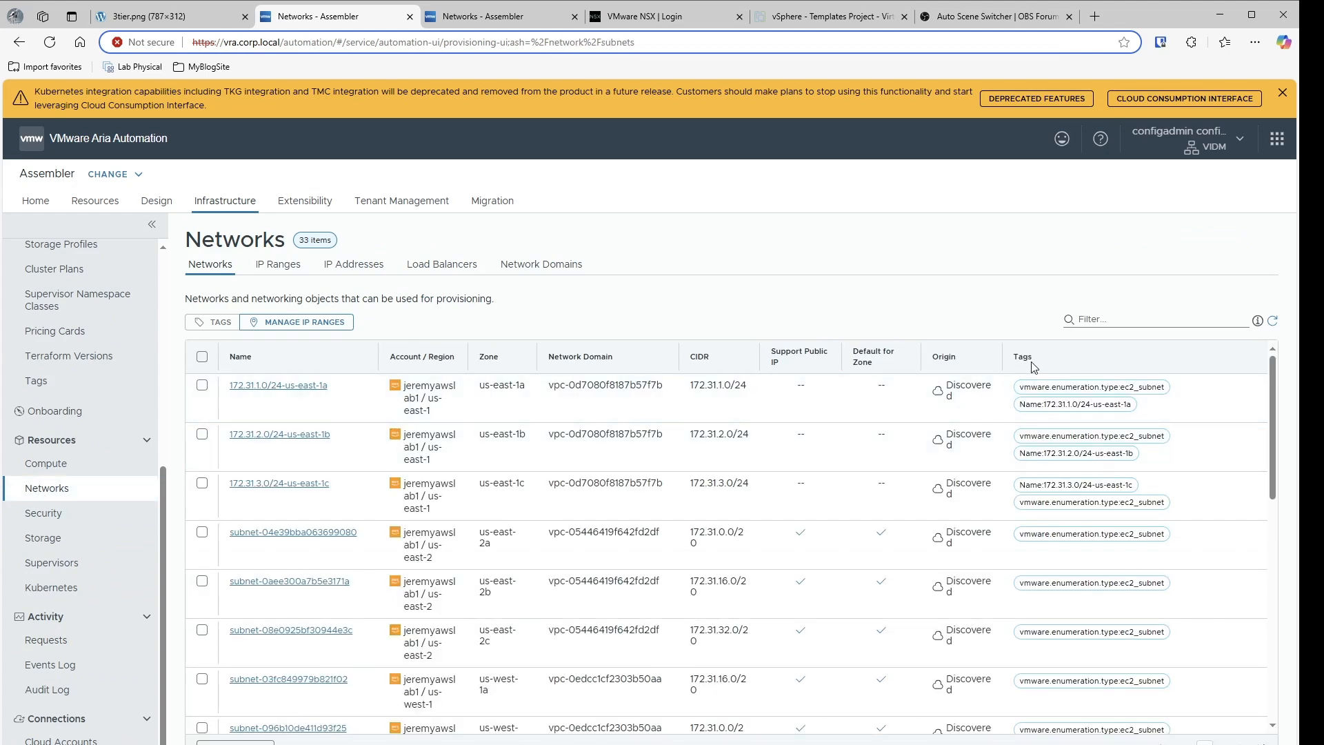
click(1140, 323)
text(nsx)
key(Return)
text(cag)
key(Return)
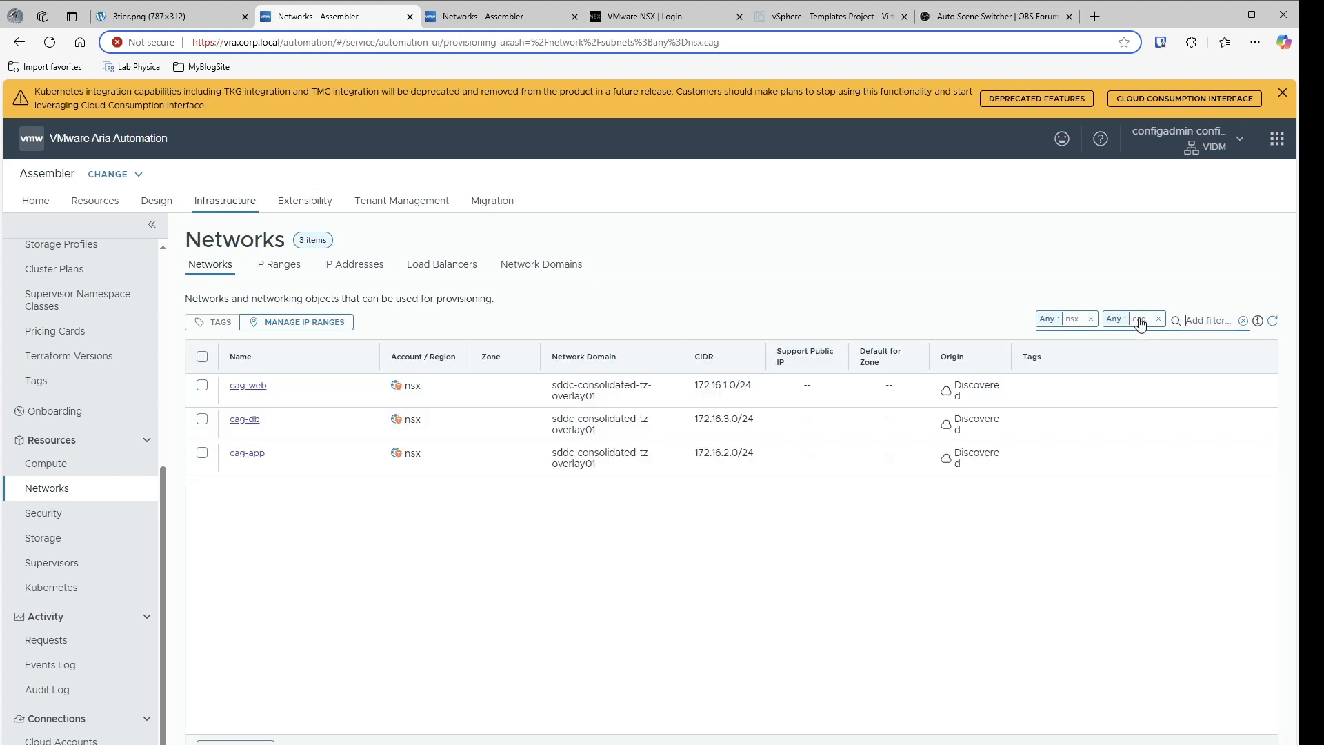
- Add the existing tag name:cag-web to the cag-web network and save it
click(202, 391)
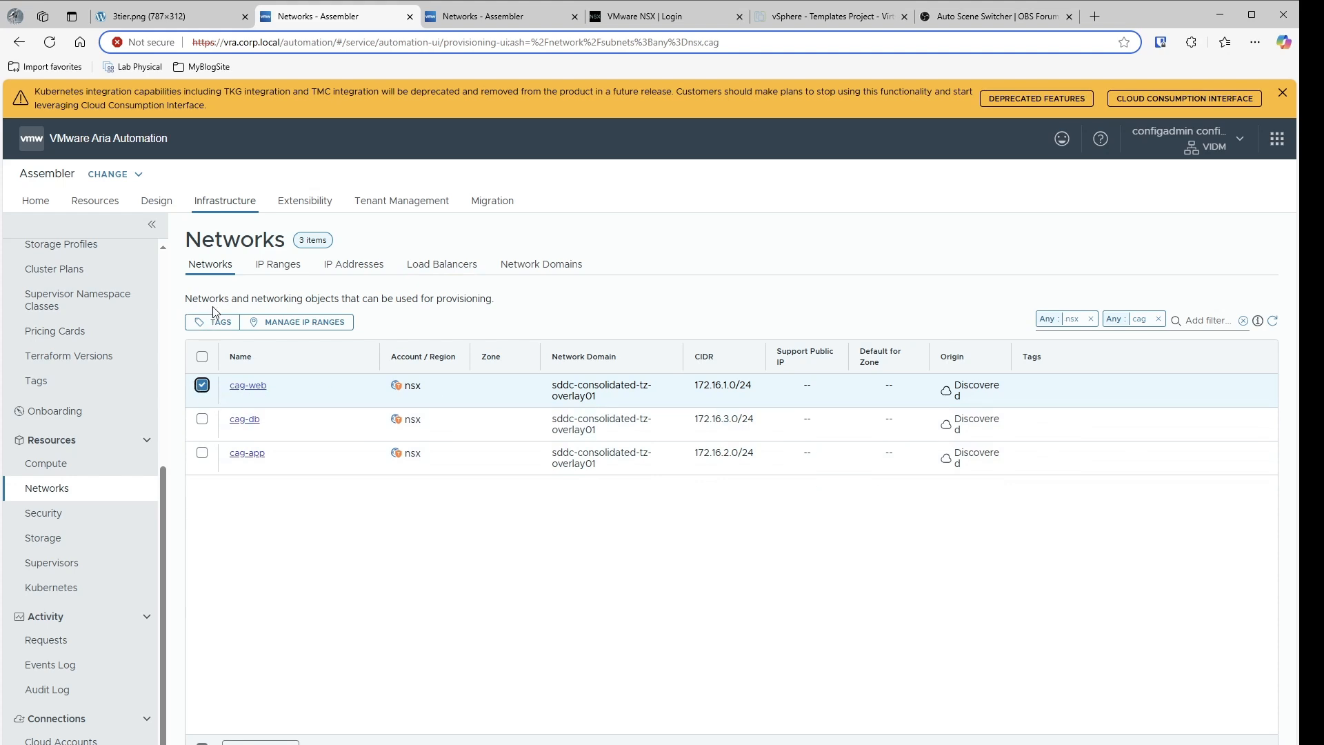
click(220, 322)
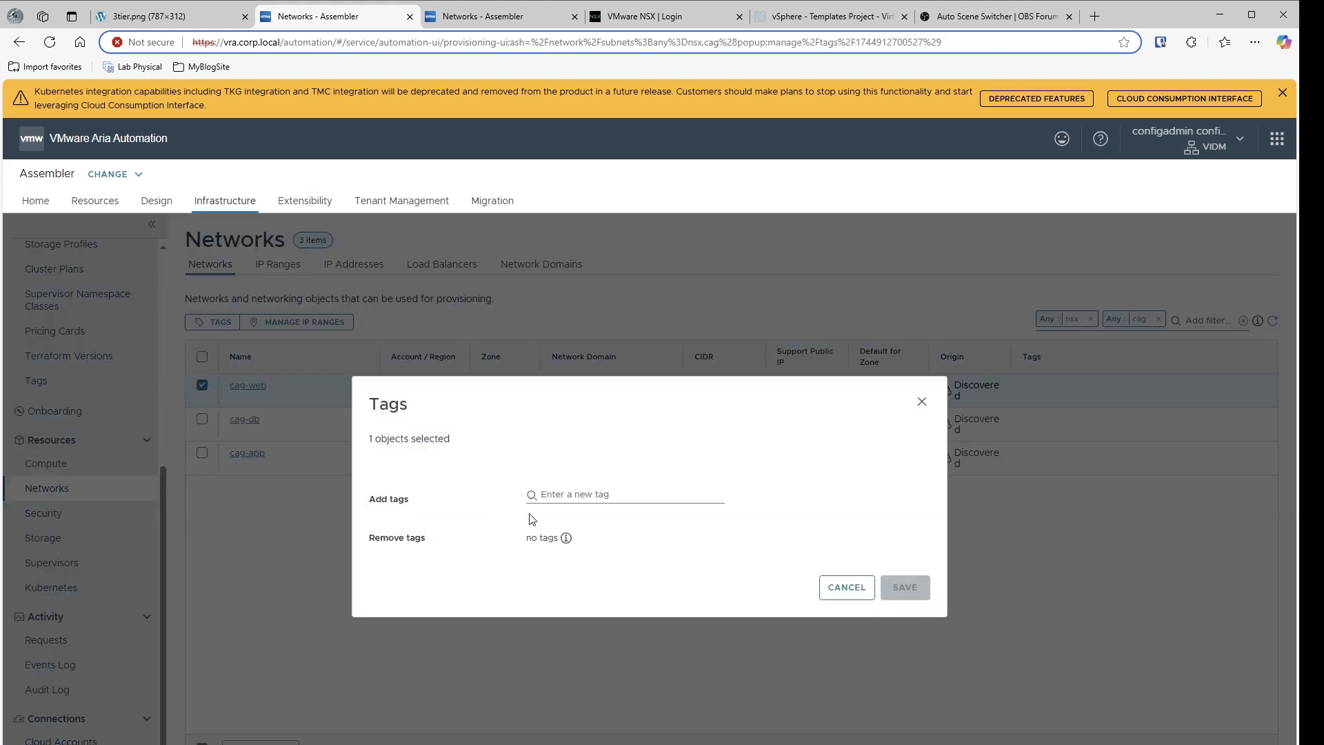
click(561, 497)
text(na)
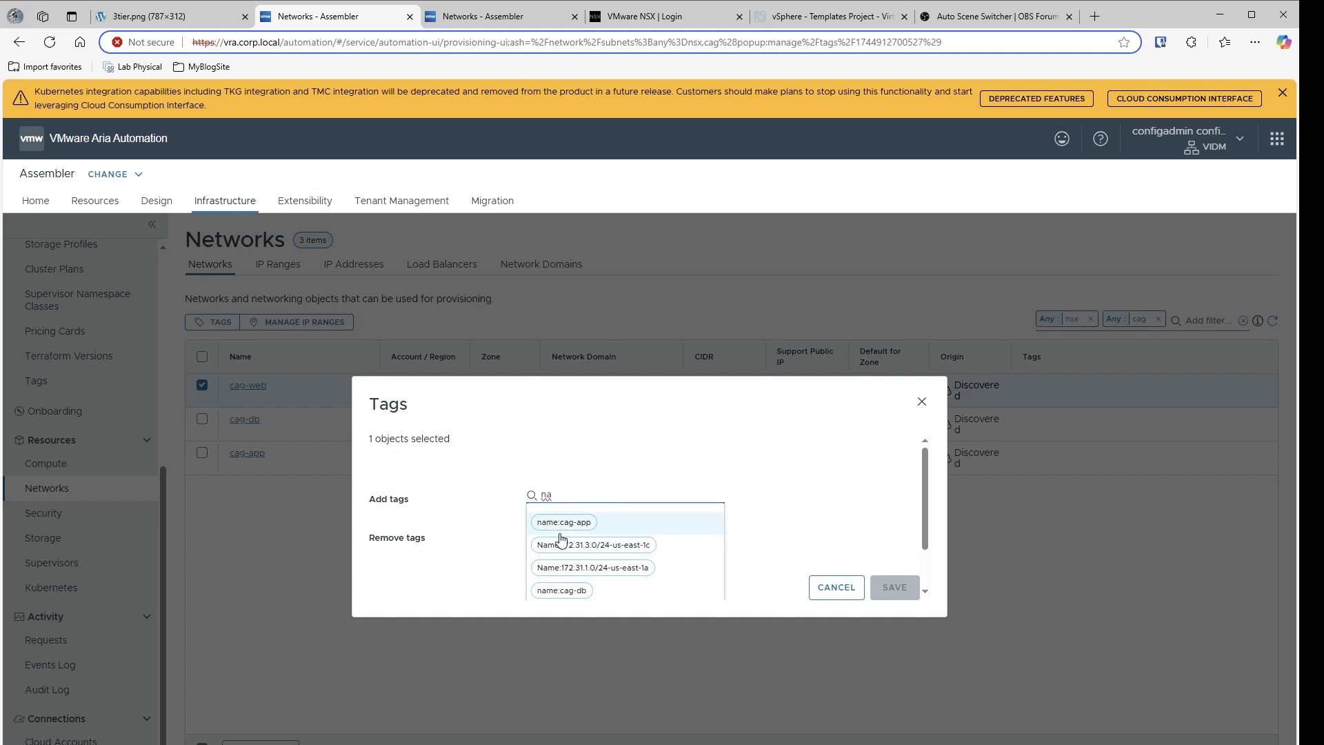
scroll(556, 535, down, 1)
click(560, 580)
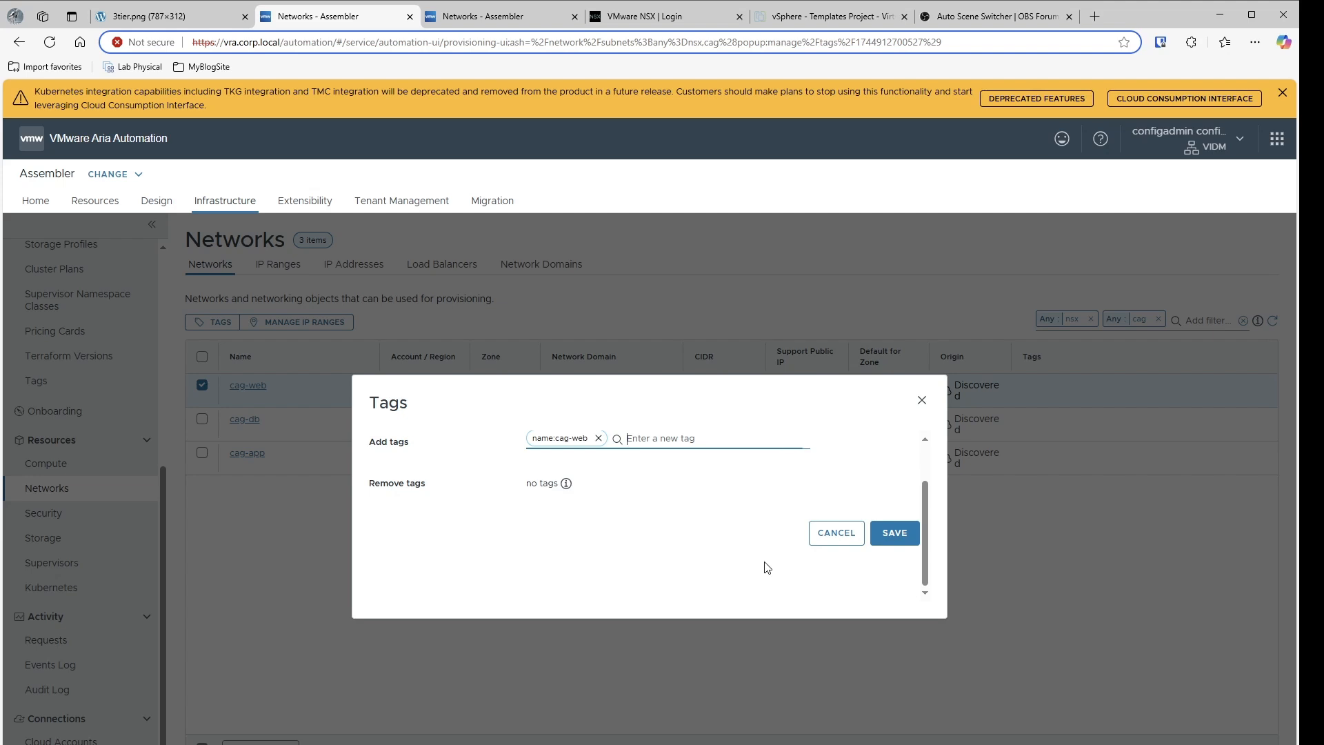
click(893, 531)
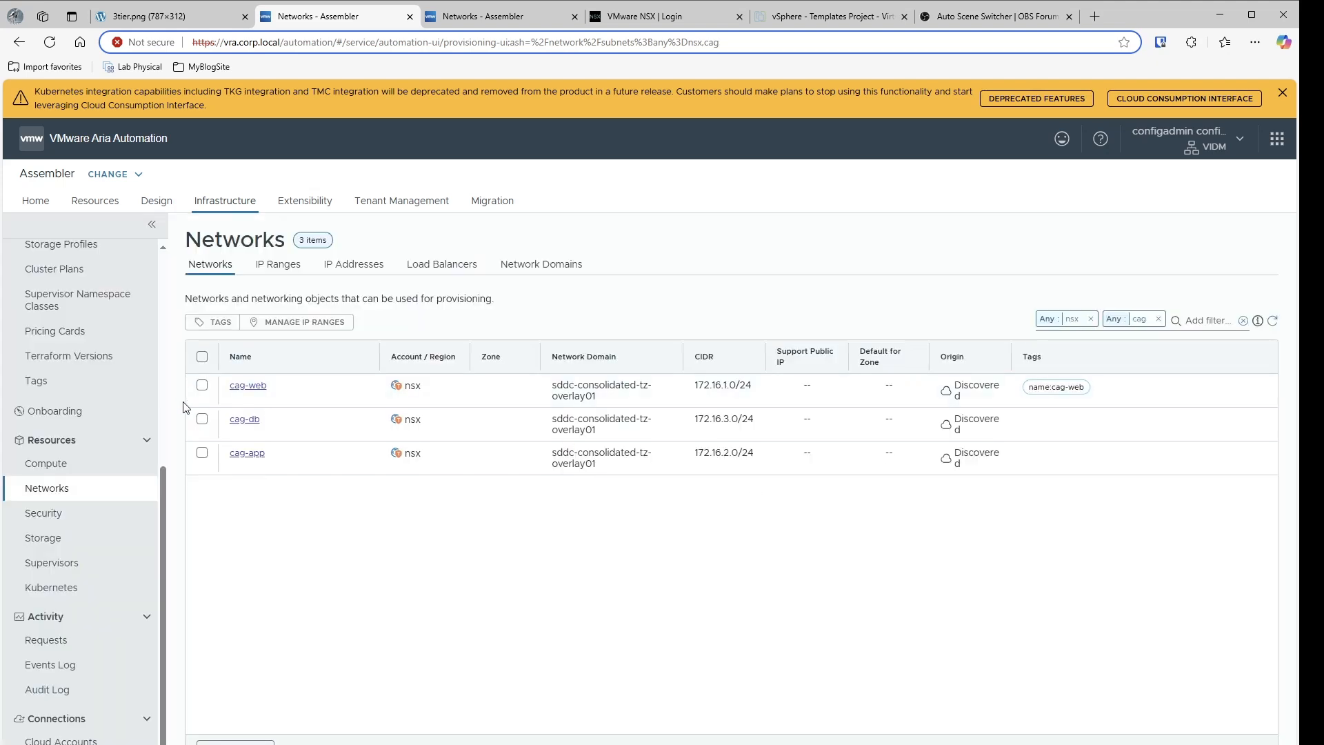
- Open the cag-db network's details, add the tag name:cag-db and save the network
click(202, 418)
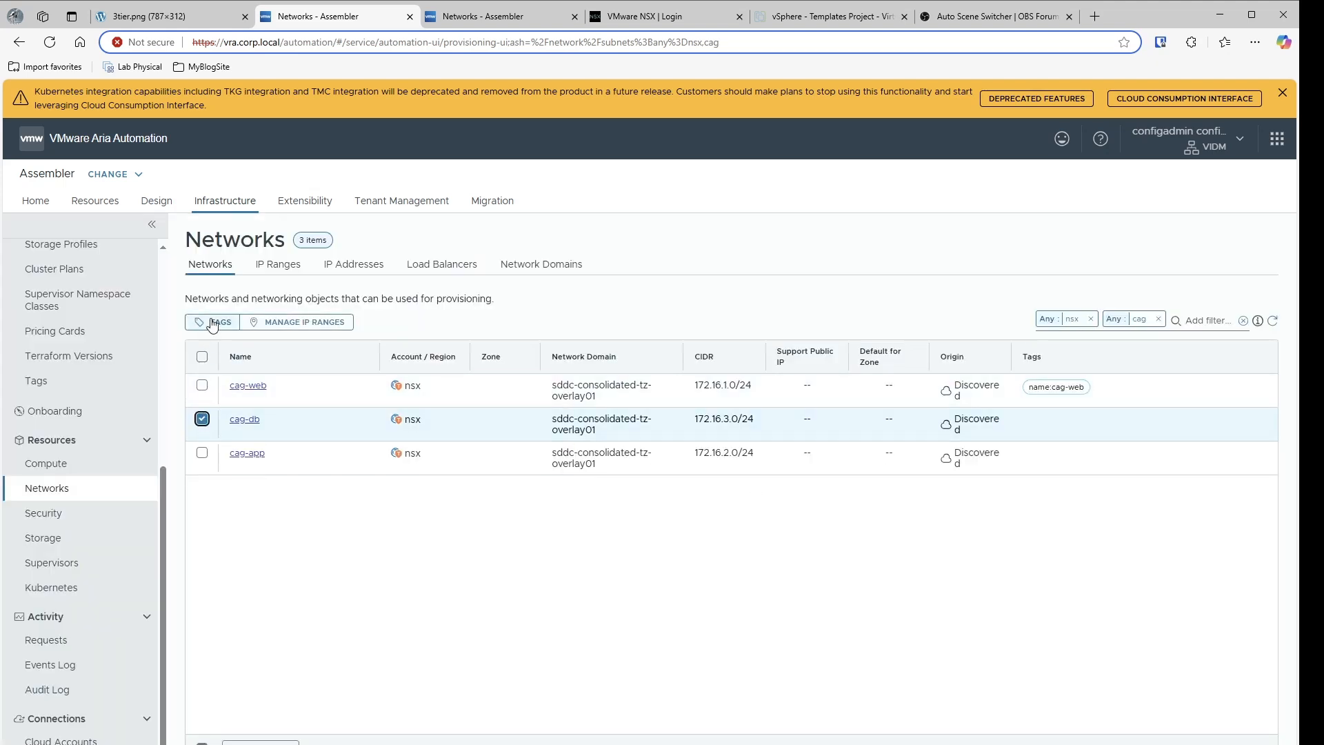
click(242, 420)
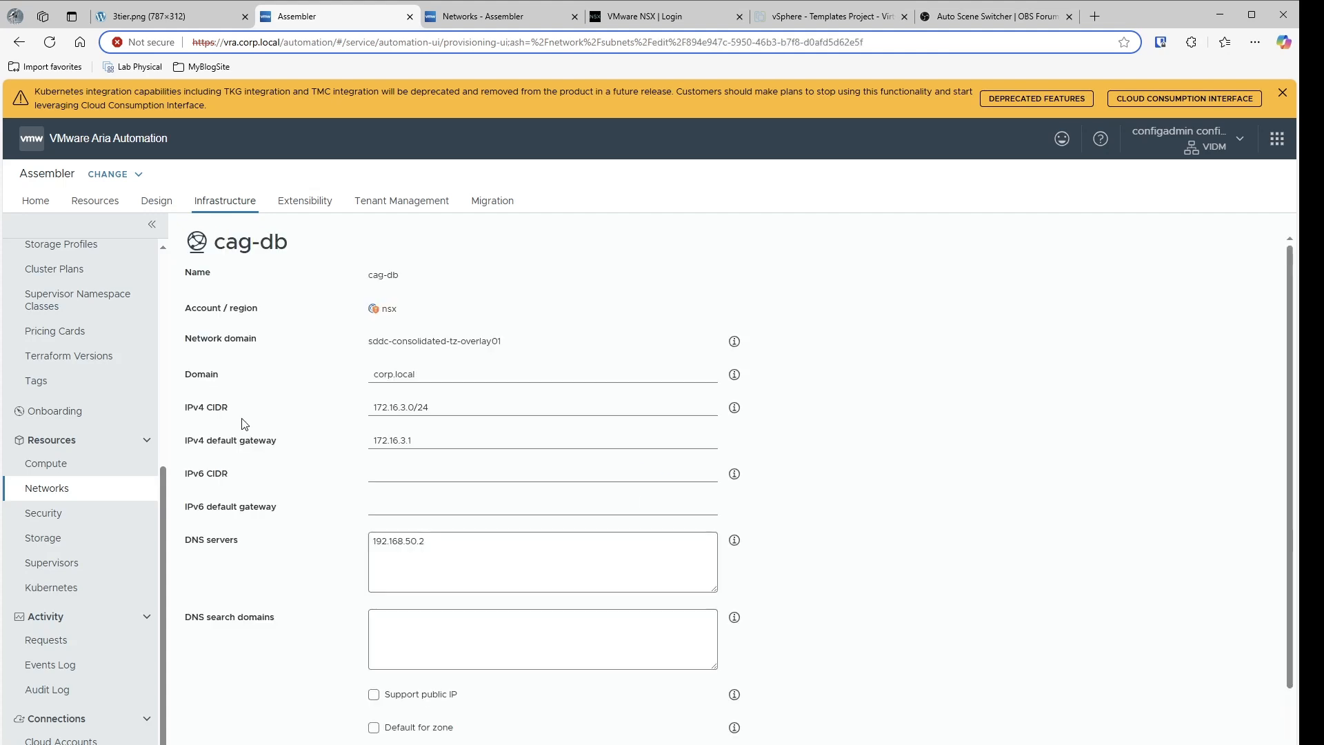
scroll(404, 523, down, 1)
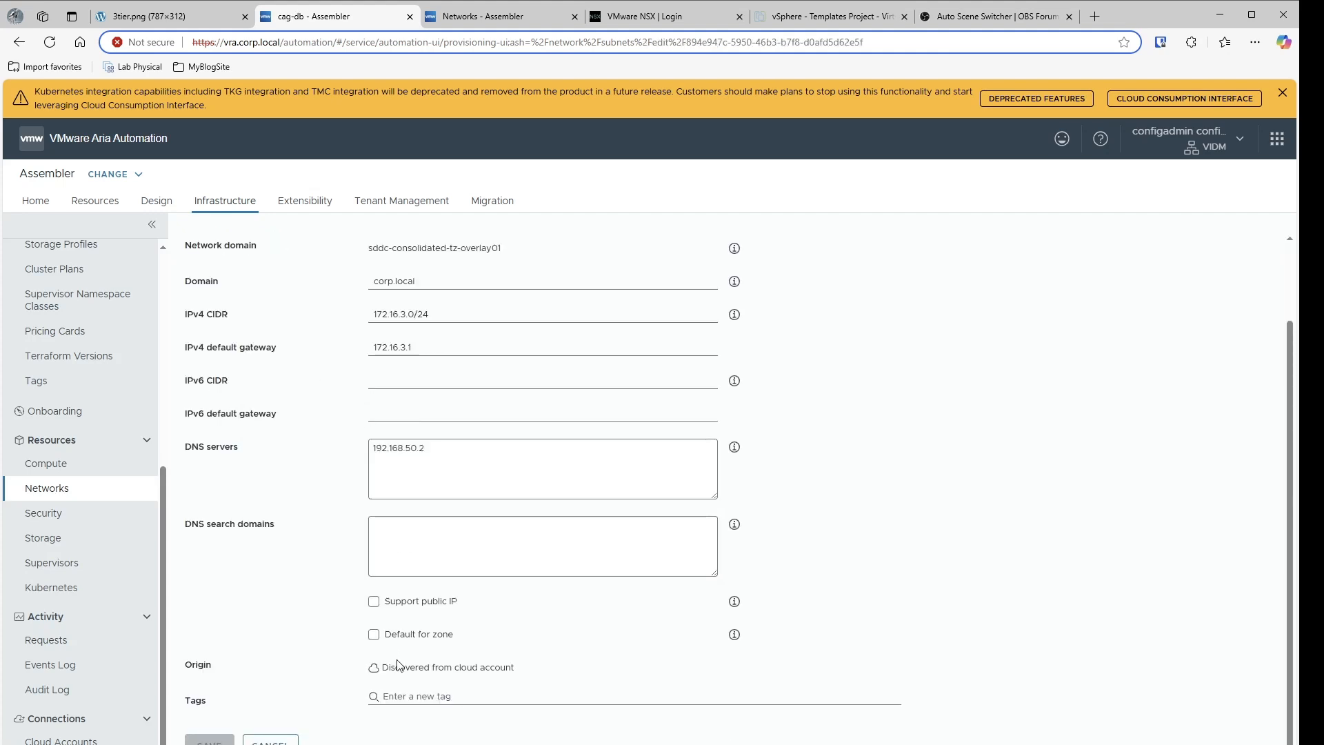
click(396, 696)
text(name:)
scroll(399, 695, up, 2)
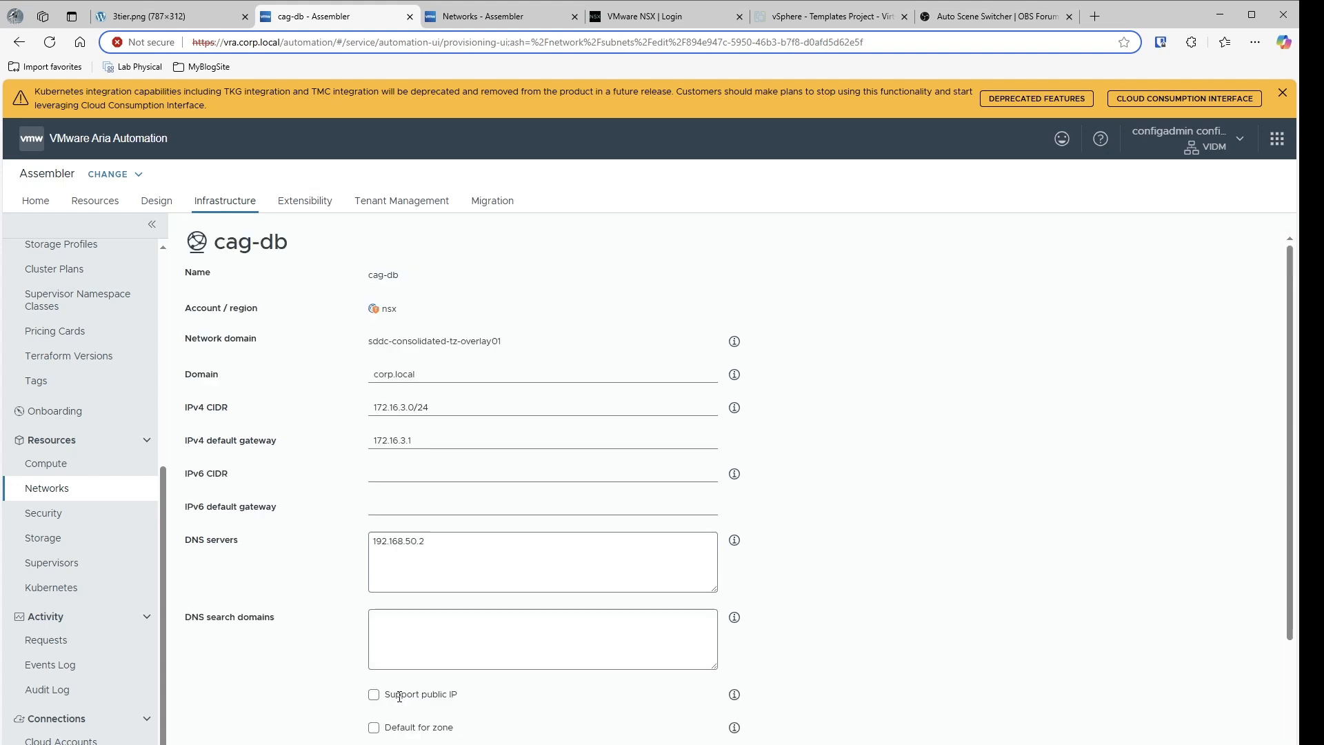
scroll(398, 702, down, 2)
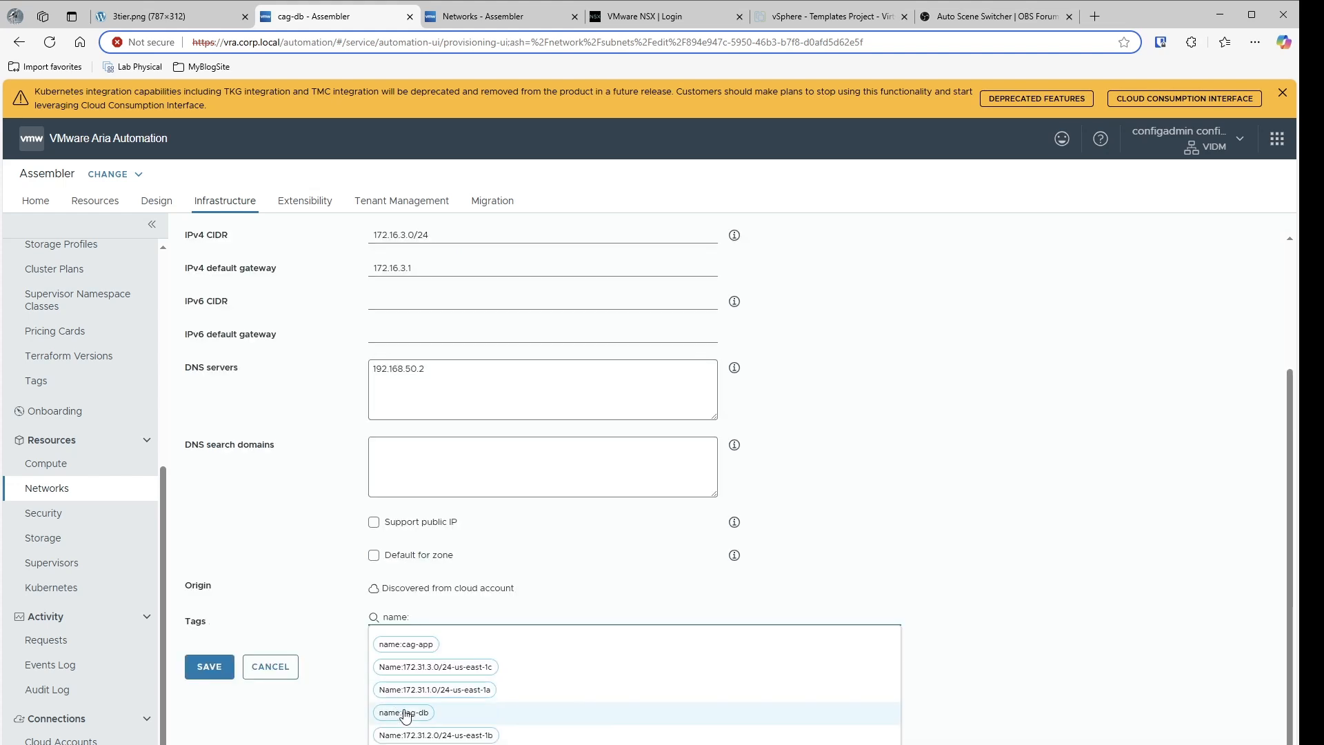
click(406, 717)
click(207, 668)
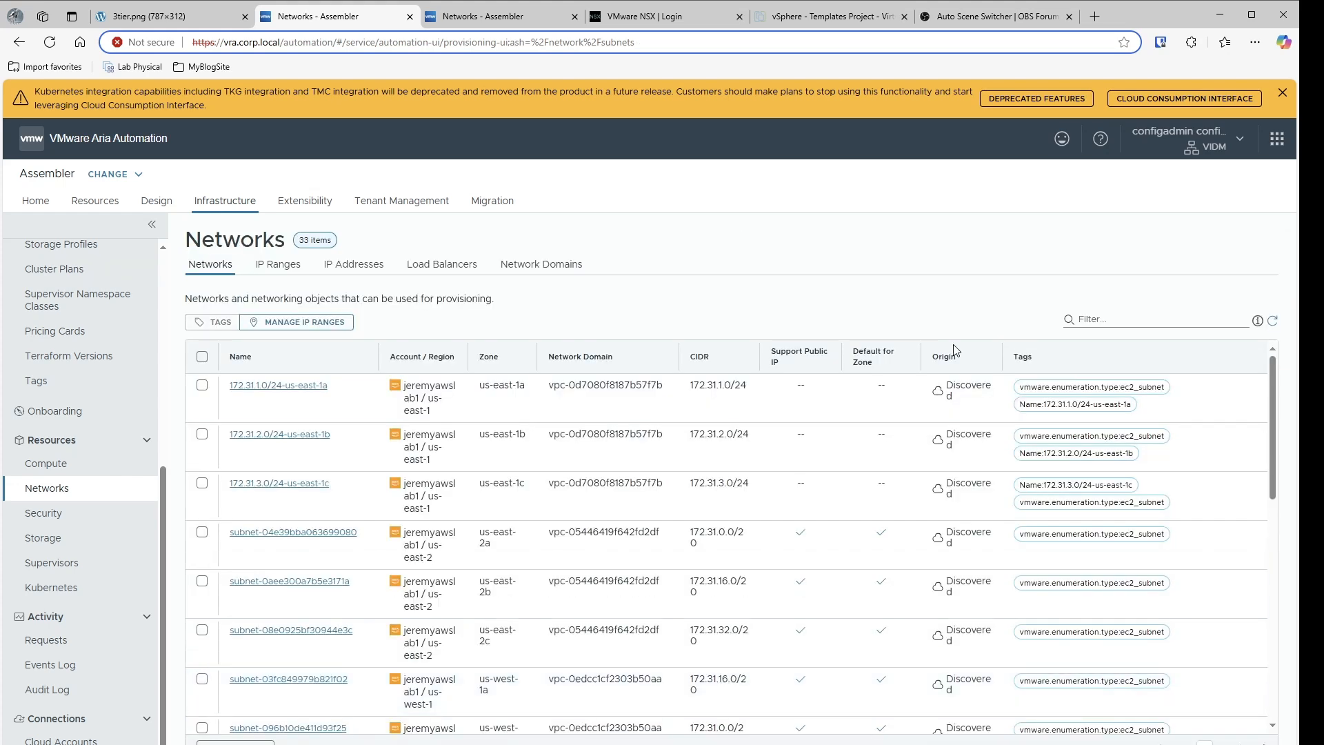
- Filter the networks by nsx and cag again, and add the tag name:cag-app to the cag-app network
click(1125, 321)
text(nsx)
key(Return)
text(cag)
key(Return)
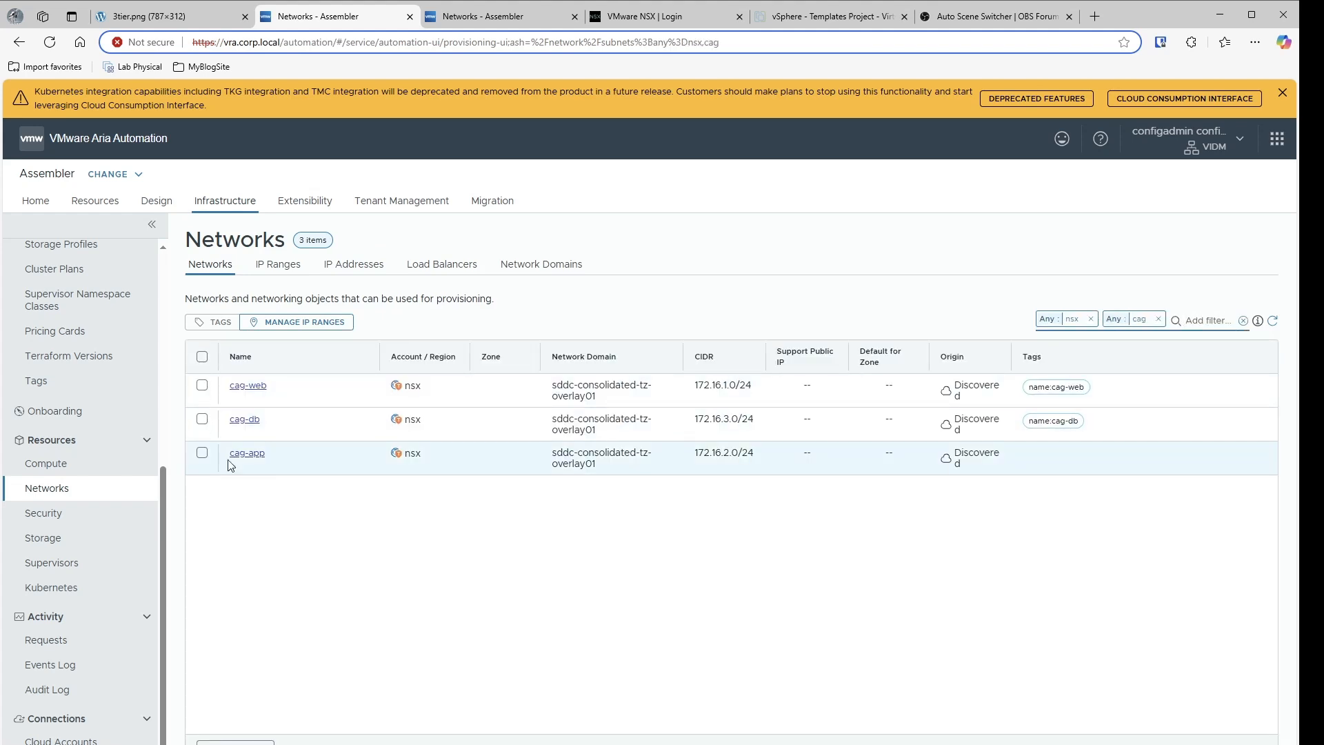
click(202, 452)
click(205, 323)
click(567, 494)
text(cag)
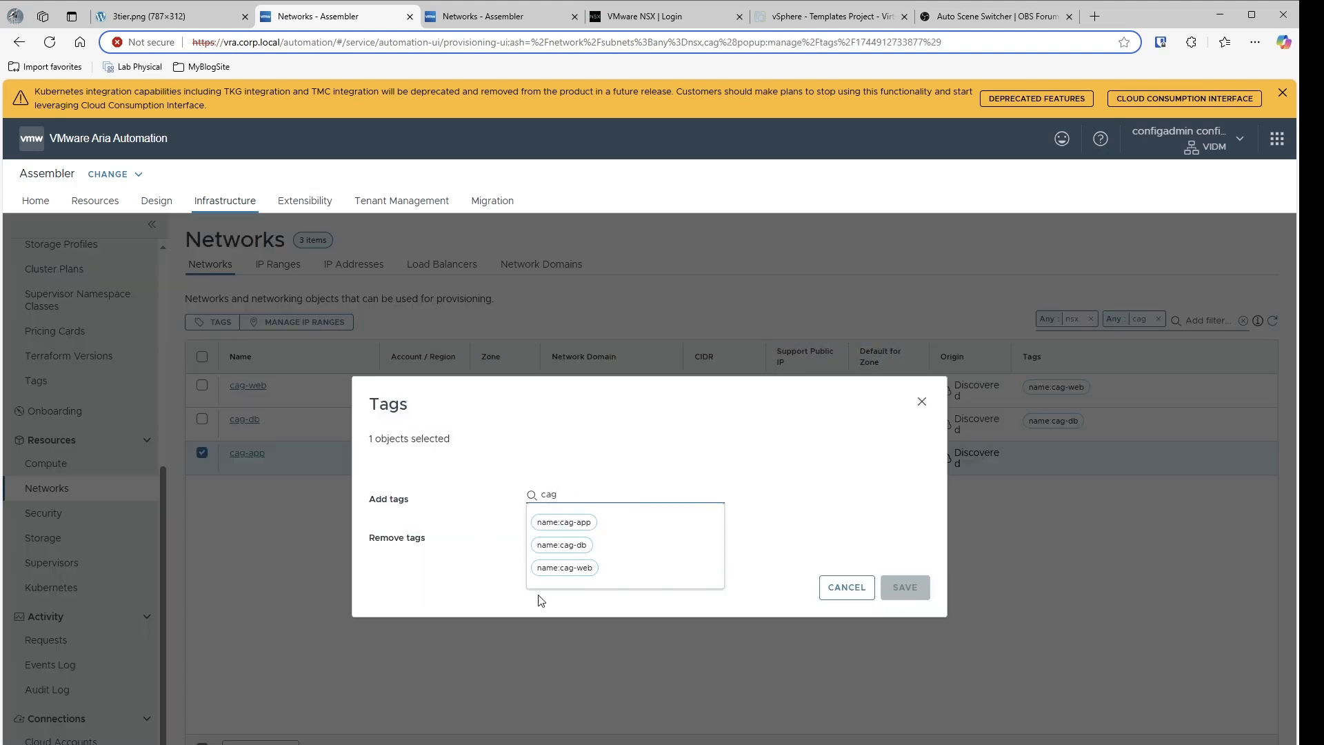
click(537, 522)
click(904, 590)
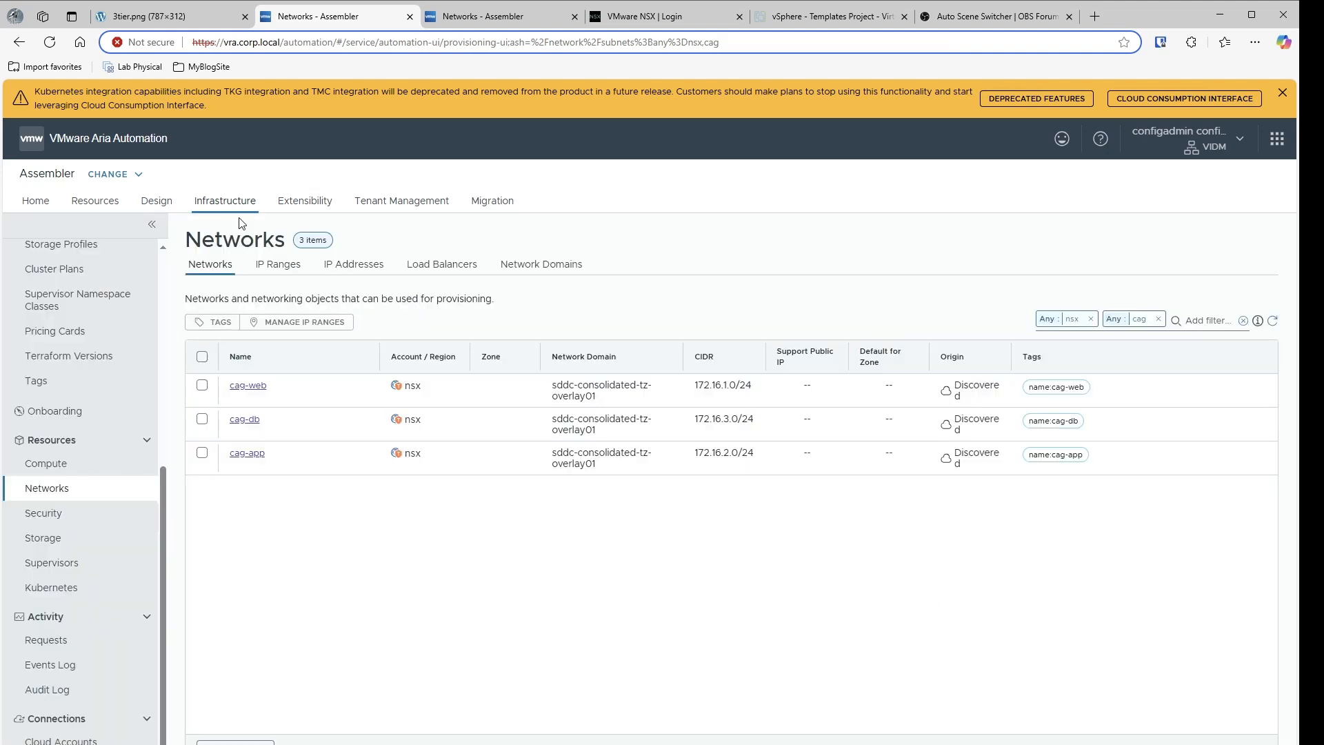
- Open demo-multi-tier-template and test it with Web Vm Name webvm, App Vm Name appvm and Db Vm Name db
click(156, 202)
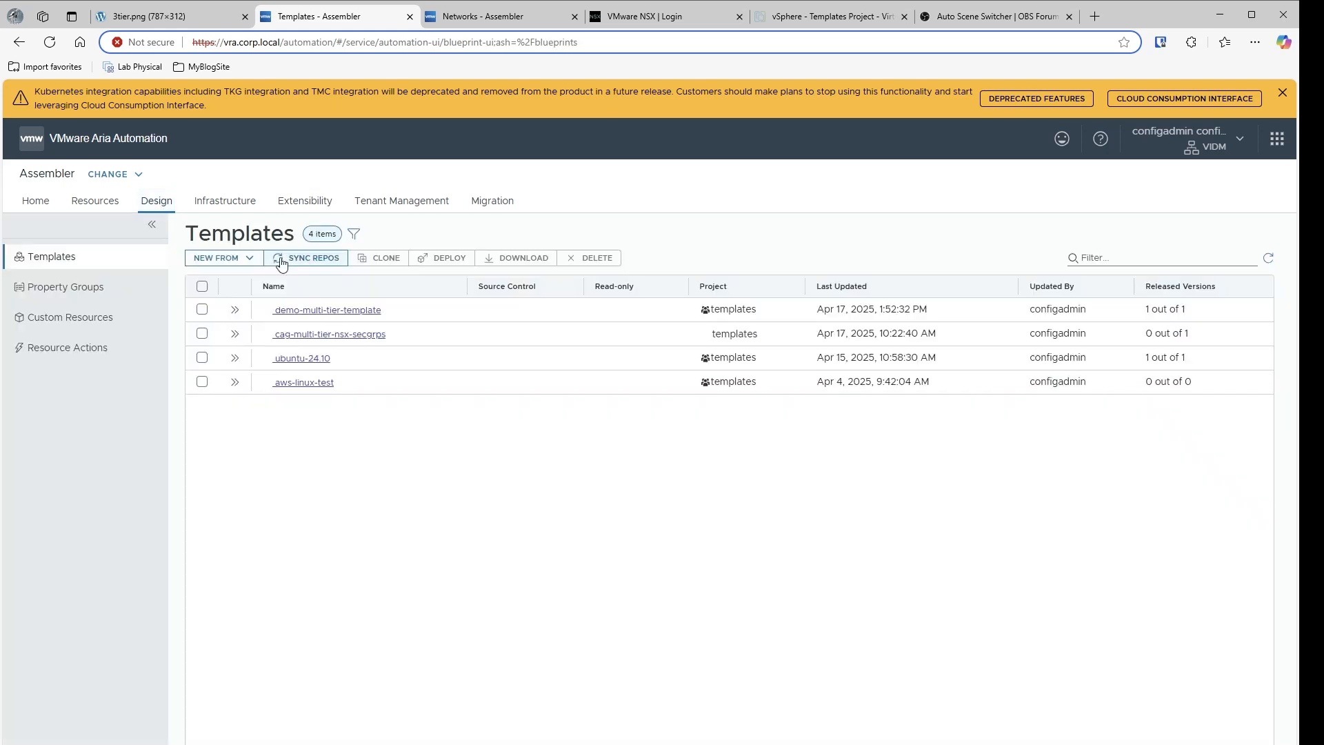
click(297, 311)
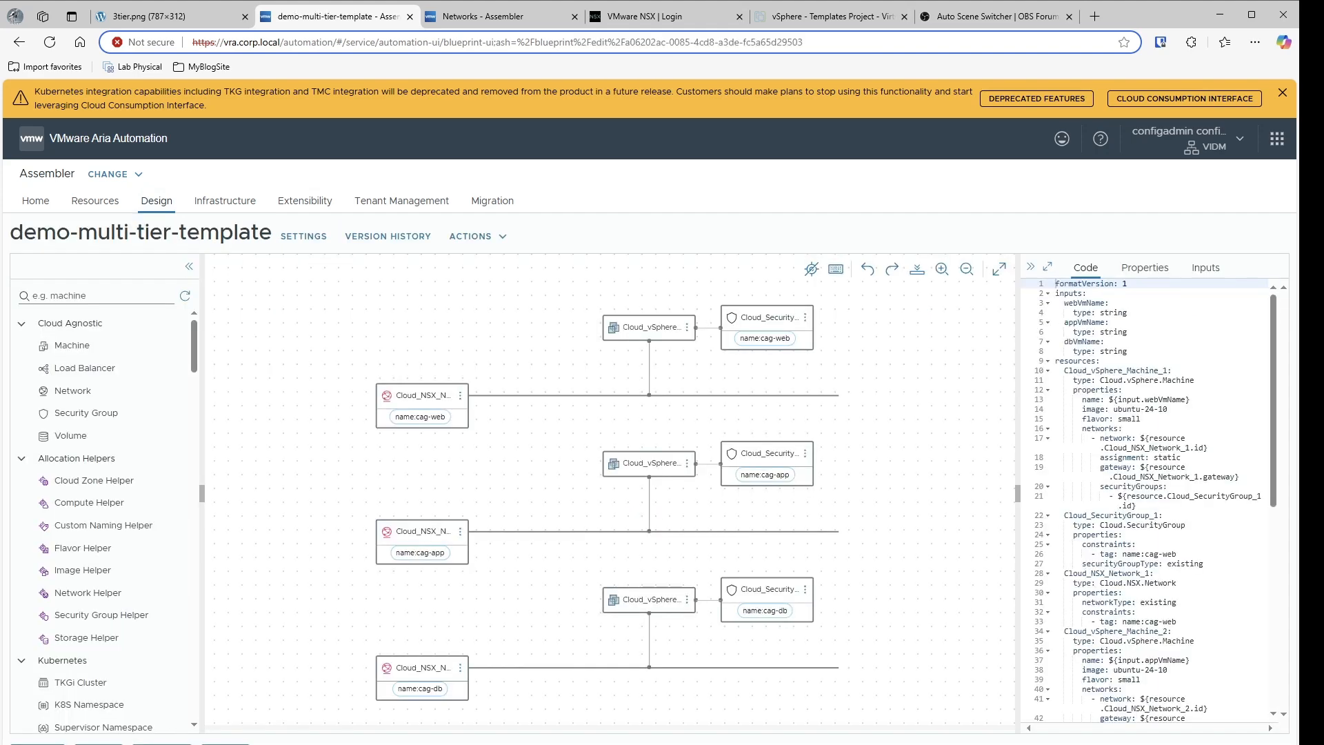
click(98, 743)
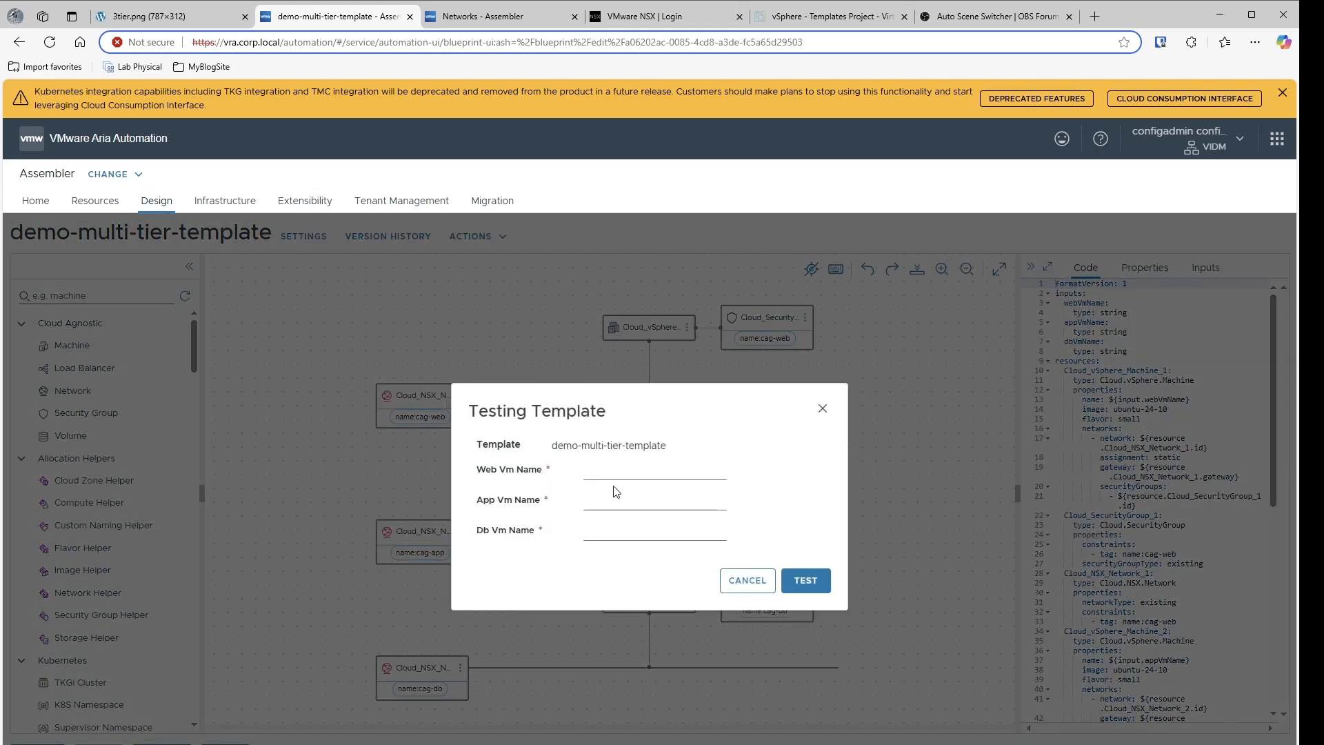
click(620, 470)
click(630, 514)
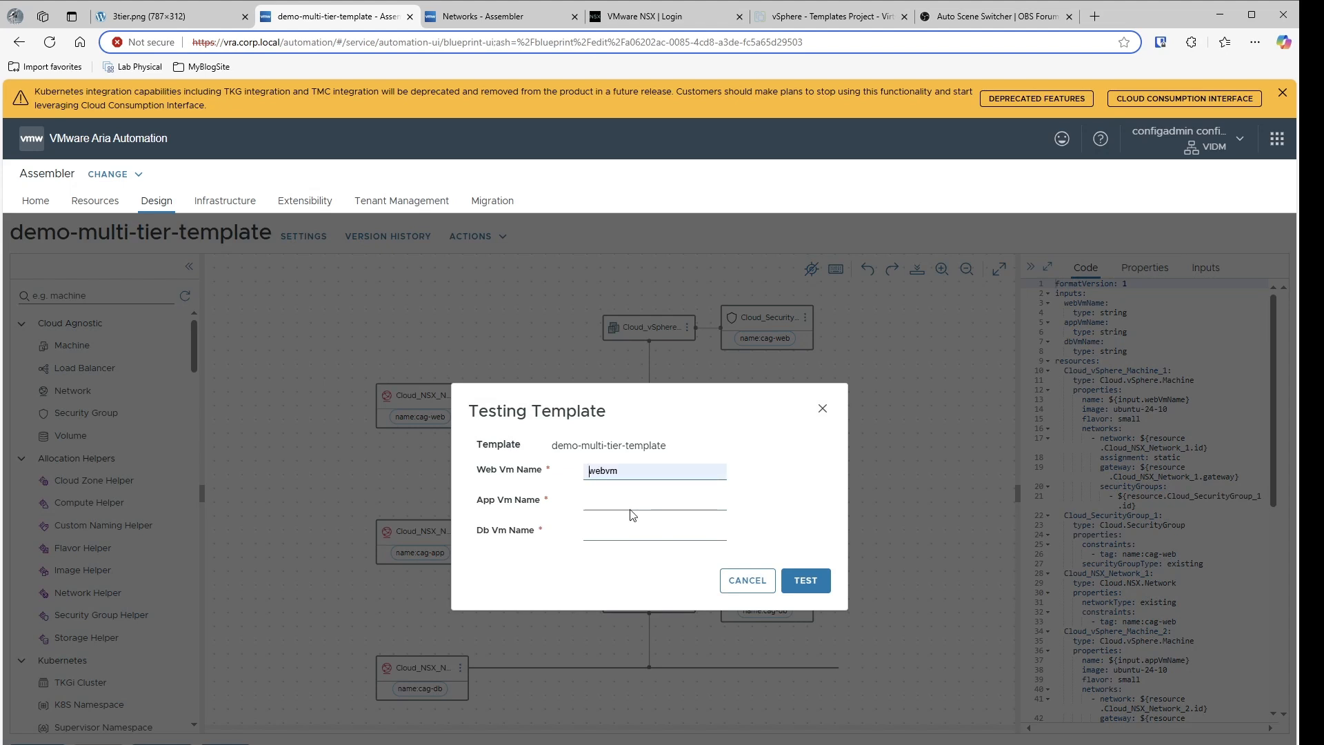
click(631, 509)
text(appvm)
key(Tab)
text(d)
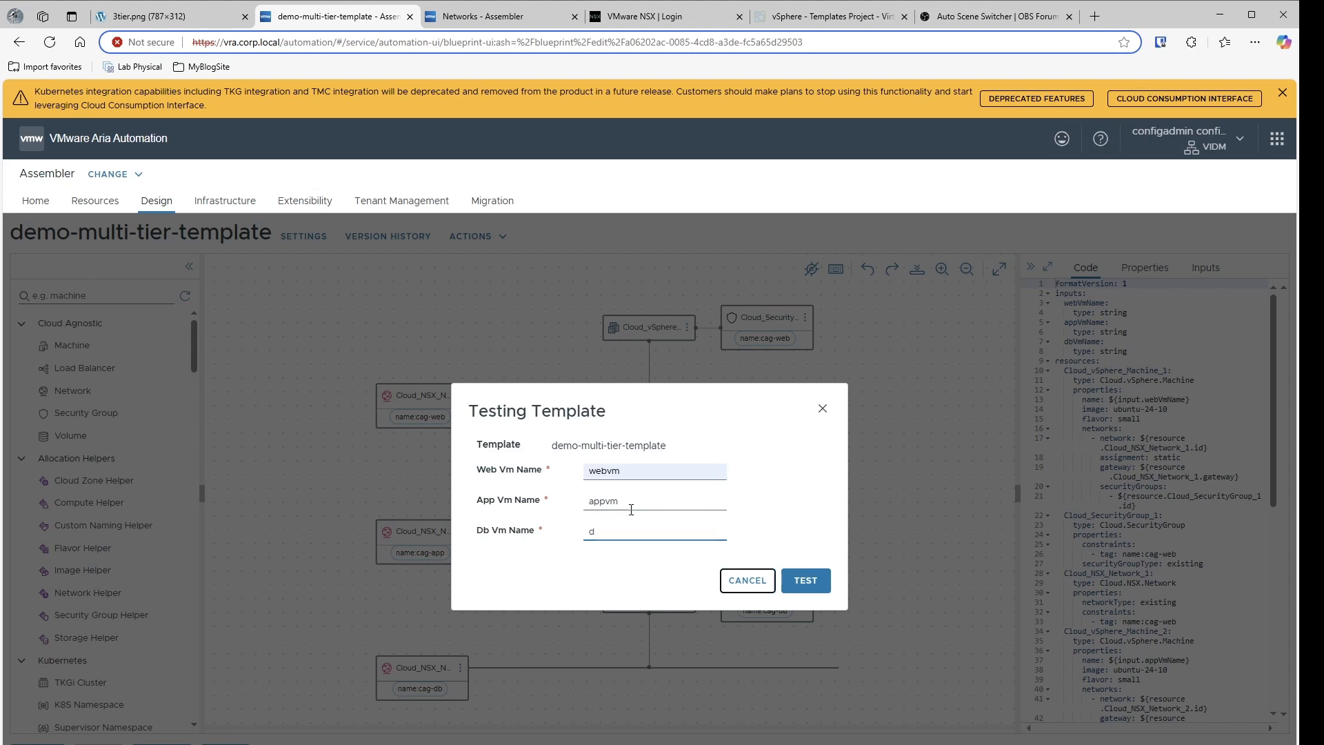
text(b)
key(Tab)
click(804, 578)
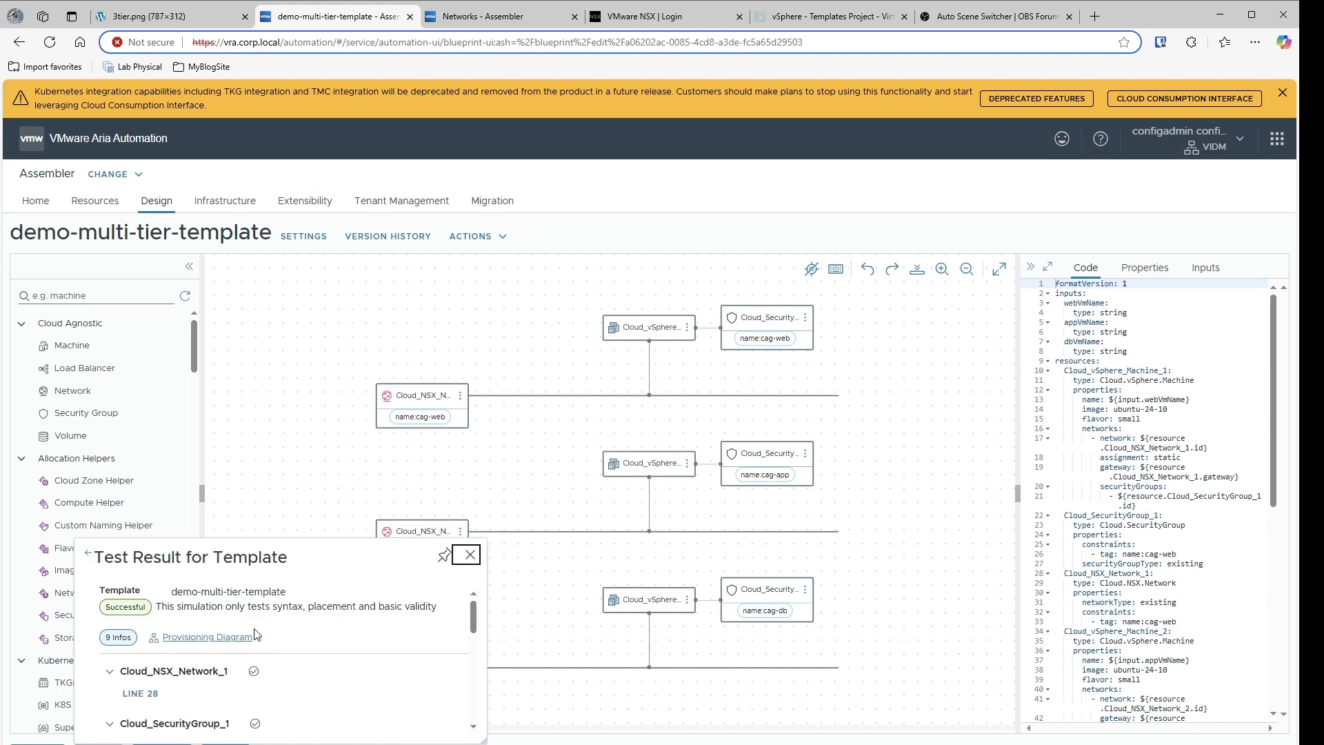
- Open the test's provisioning diagram and examine the cag-web network allocation and the Cloud_SecurityGroup_1 allocation
click(210, 637)
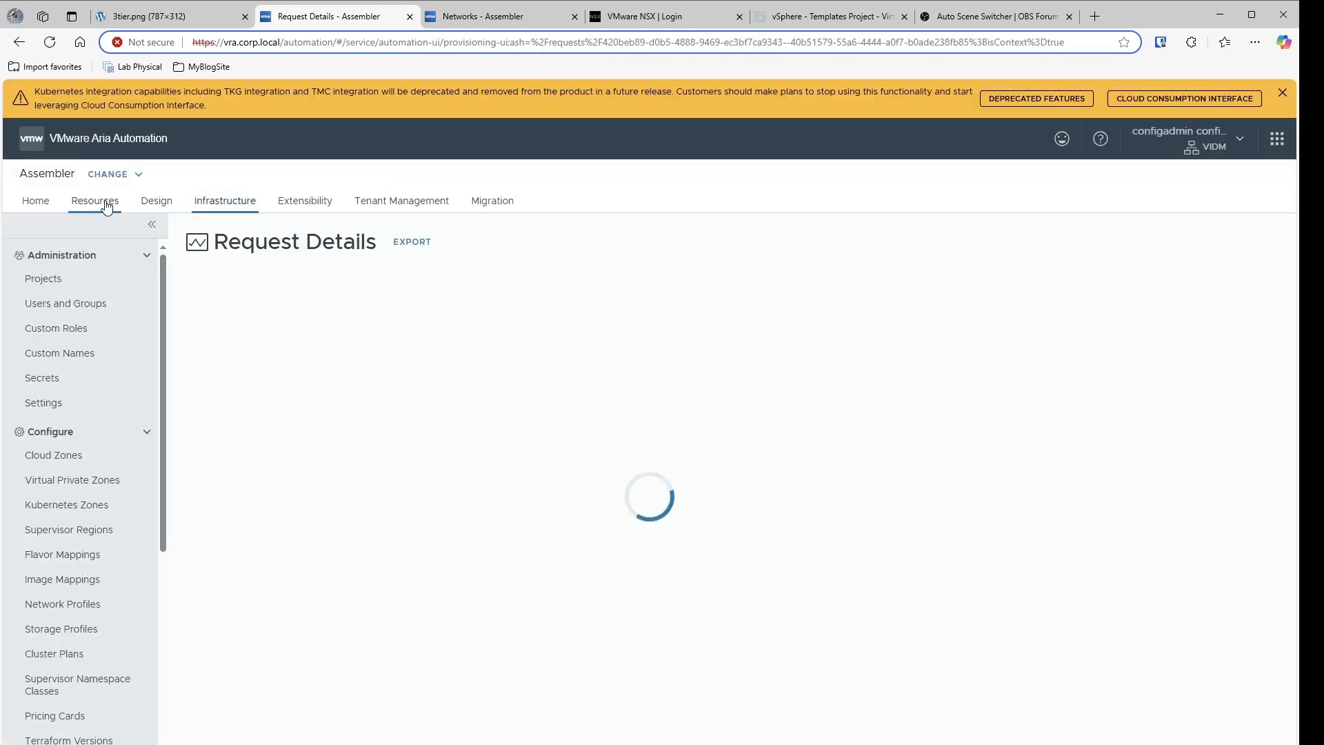
scroll(323, 448, down, 4)
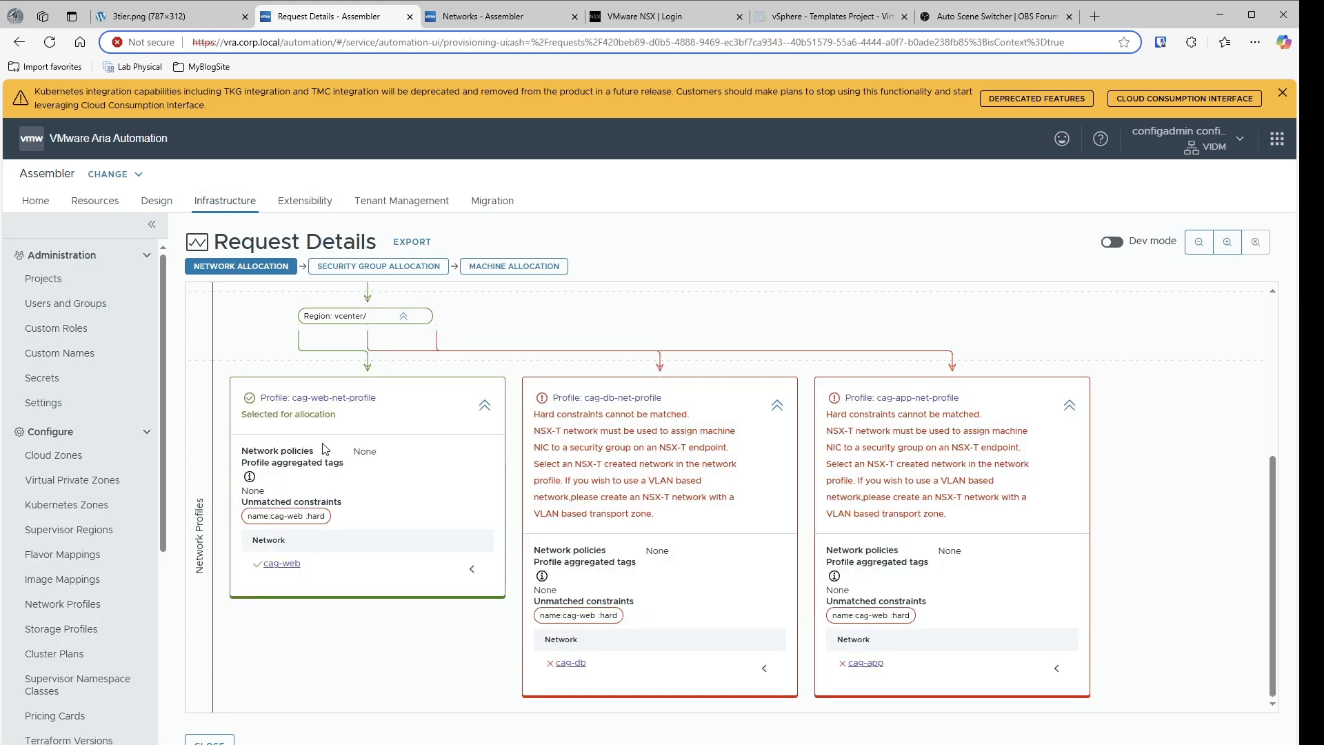
scroll(322, 449, up, 1)
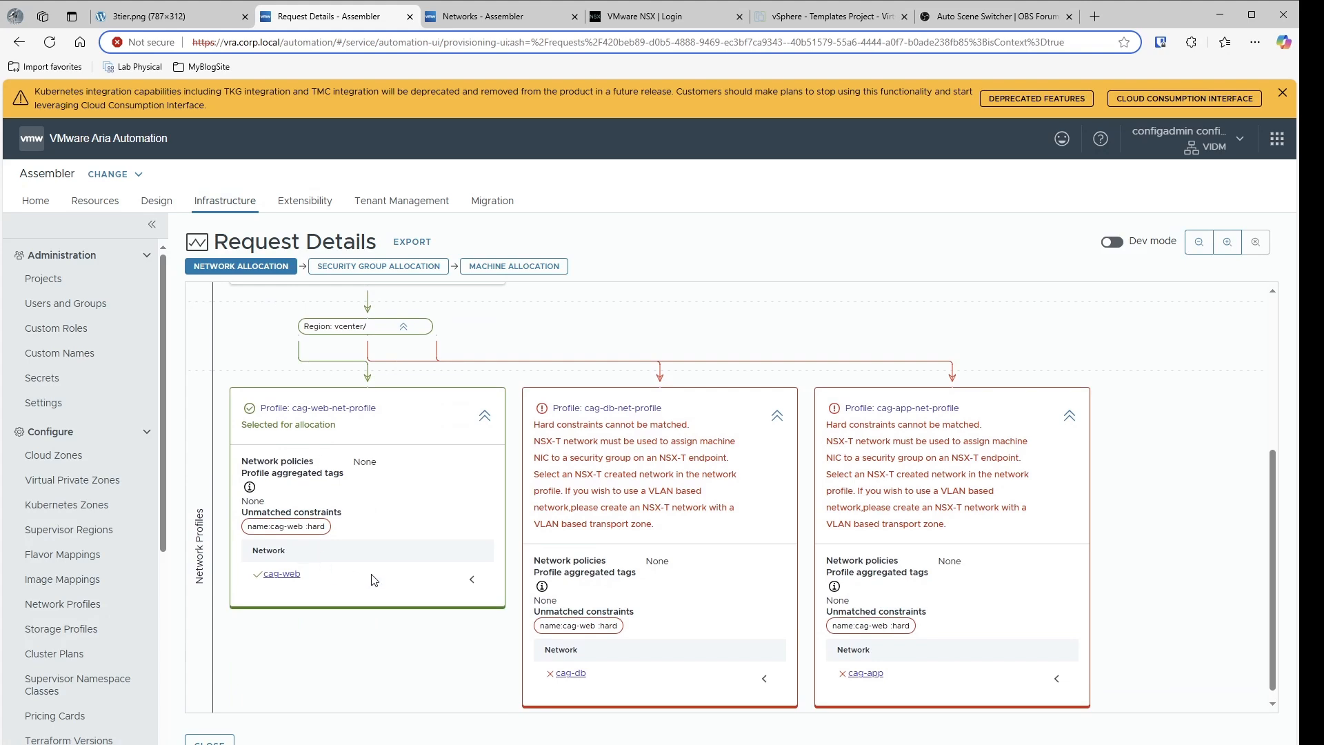
click(472, 582)
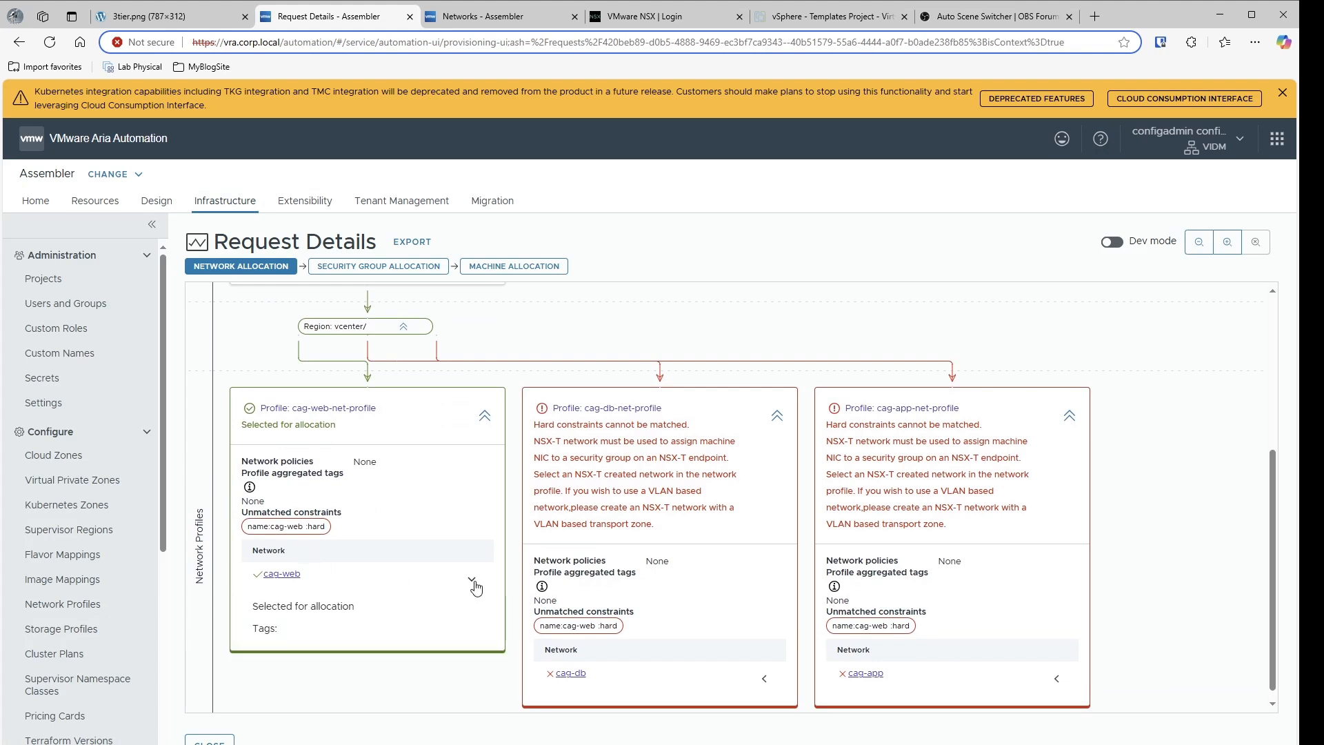
scroll(475, 586, down, 1)
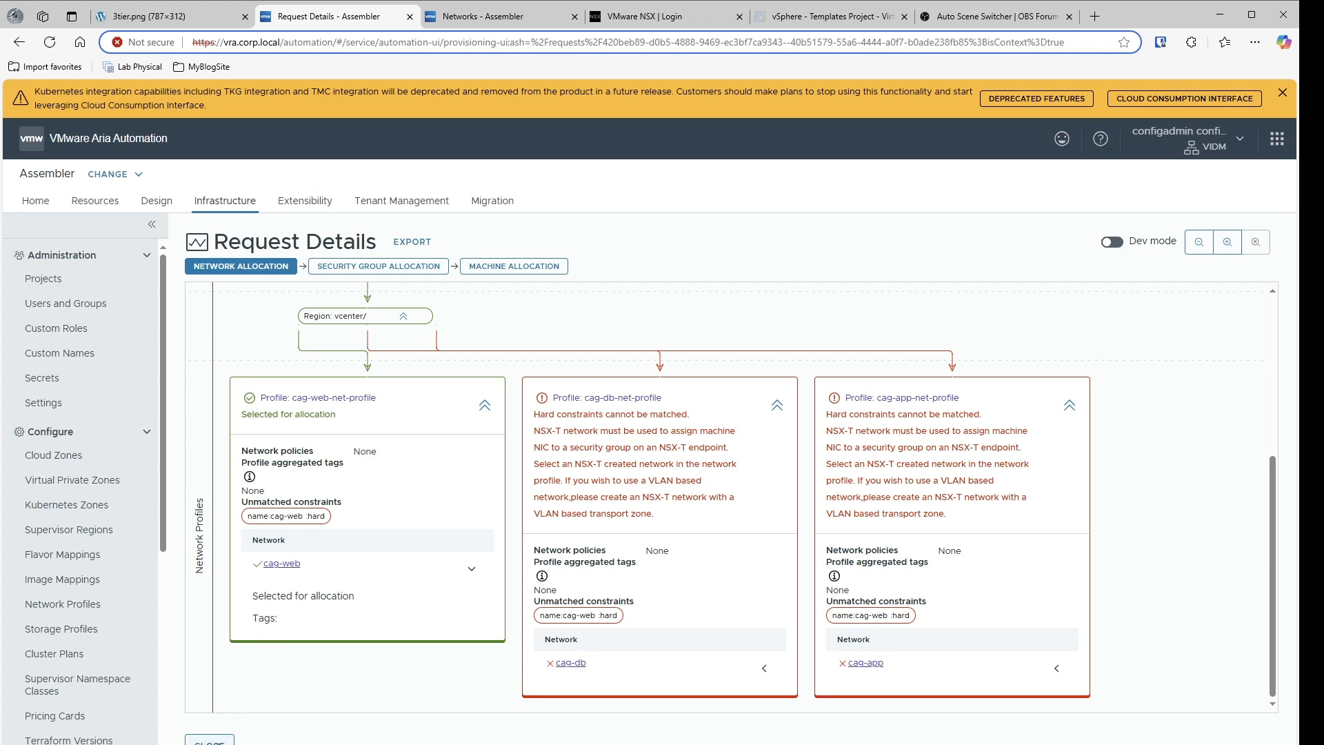
mouse_move(350, 268)
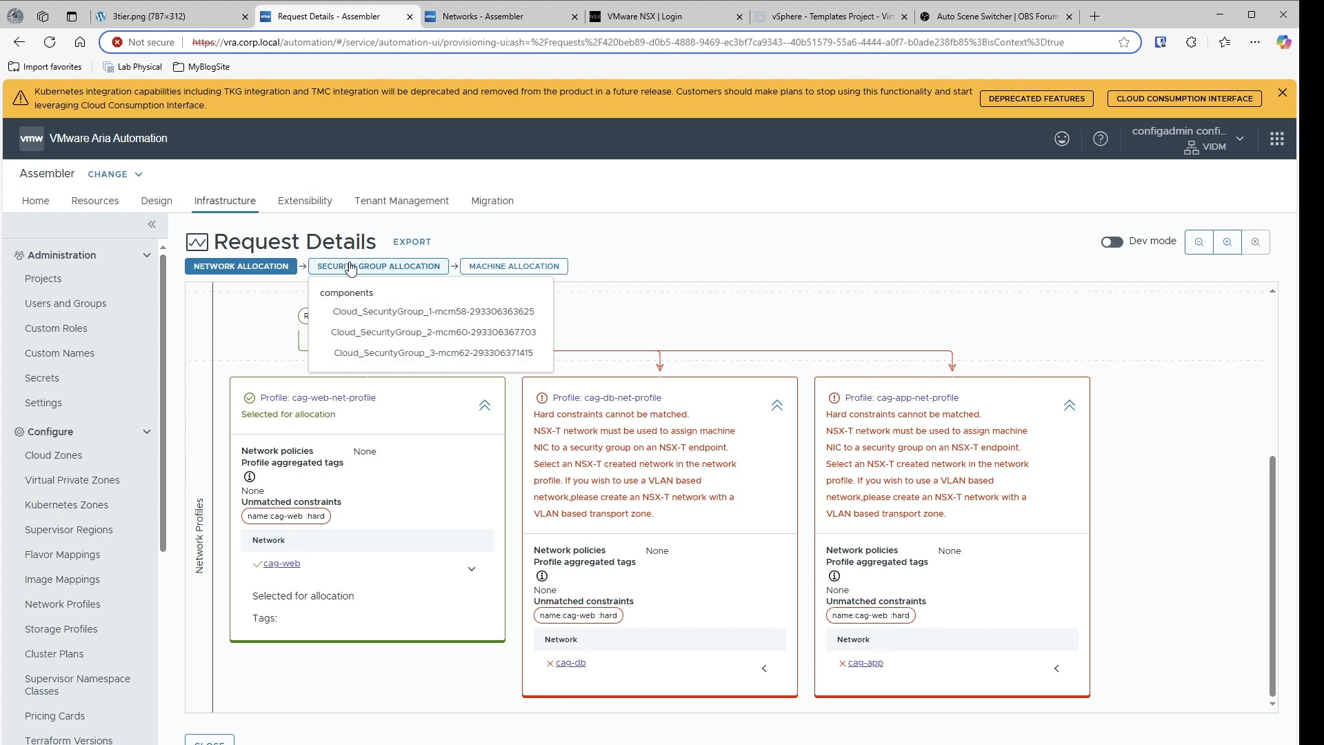
click(346, 311)
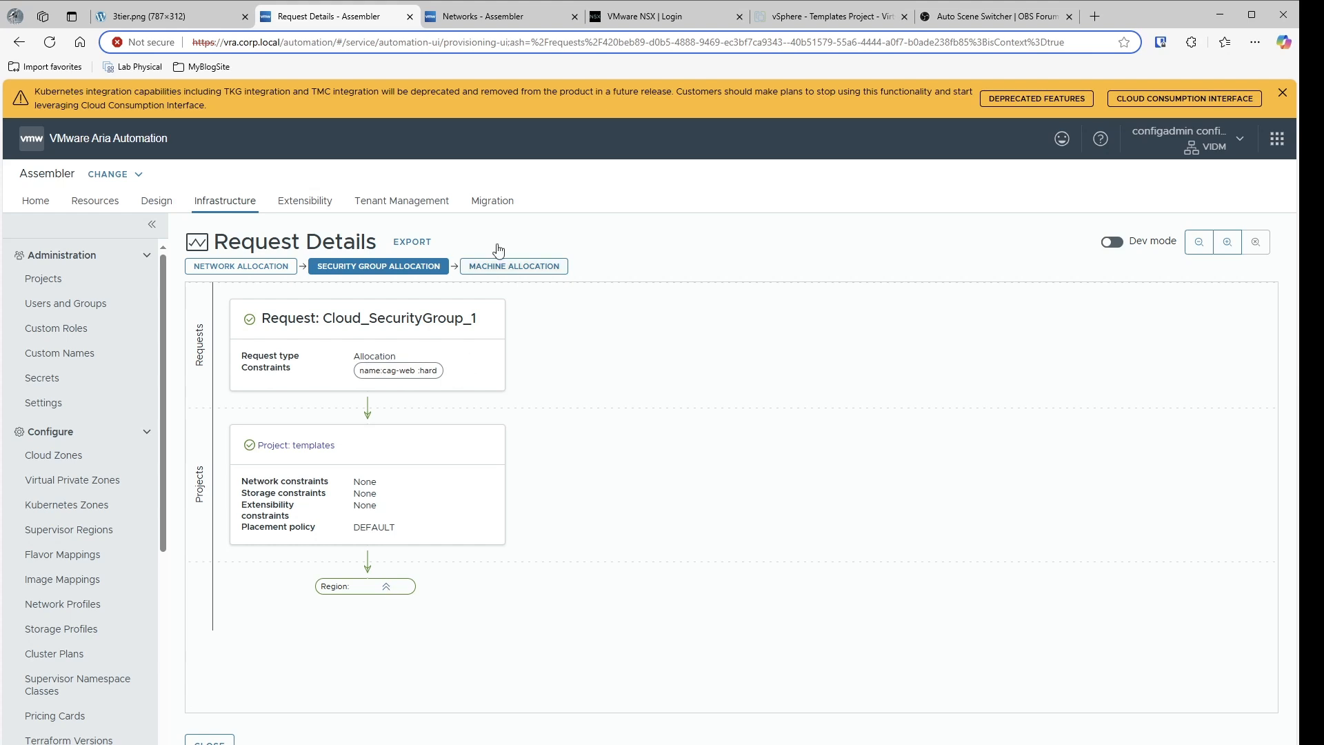
- Examine the machine allocation for webvm, including its project's cloud zones, flavor and image mappings, and compute host
click(505, 265)
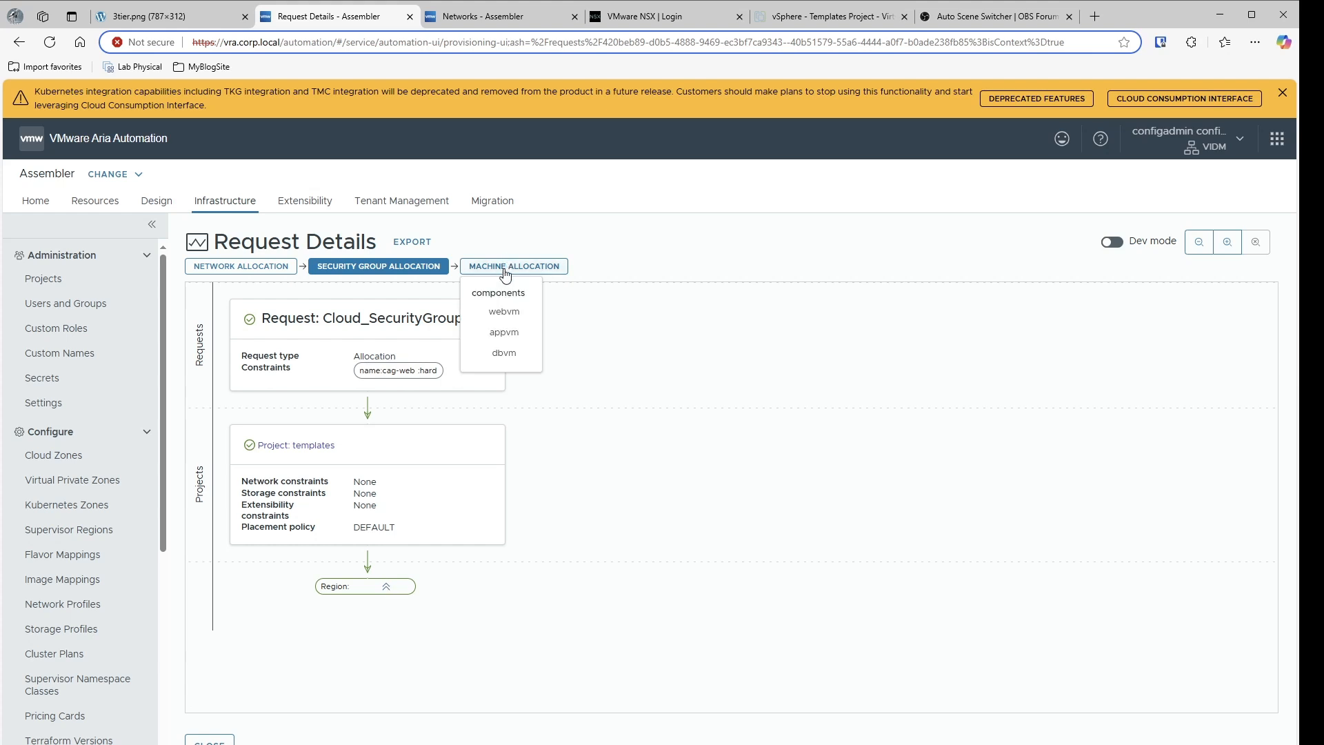
click(503, 311)
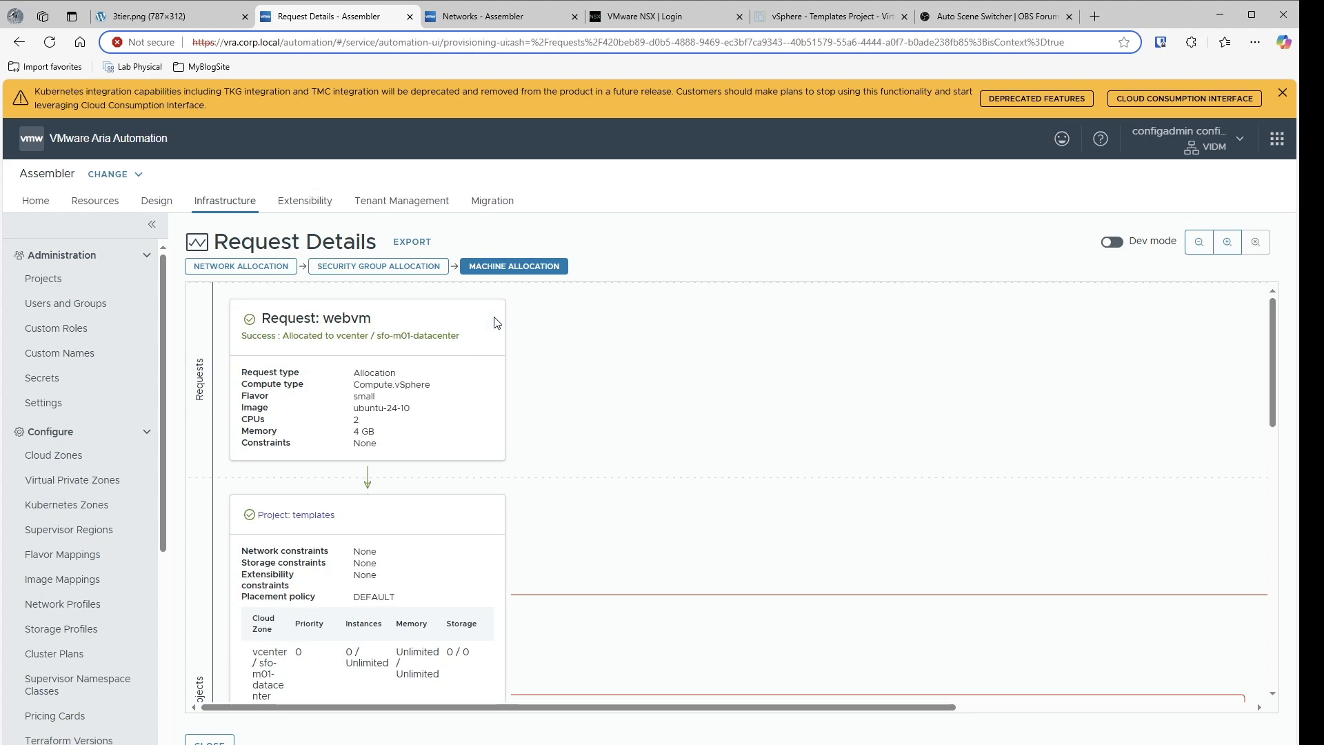
scroll(458, 511, down, 10)
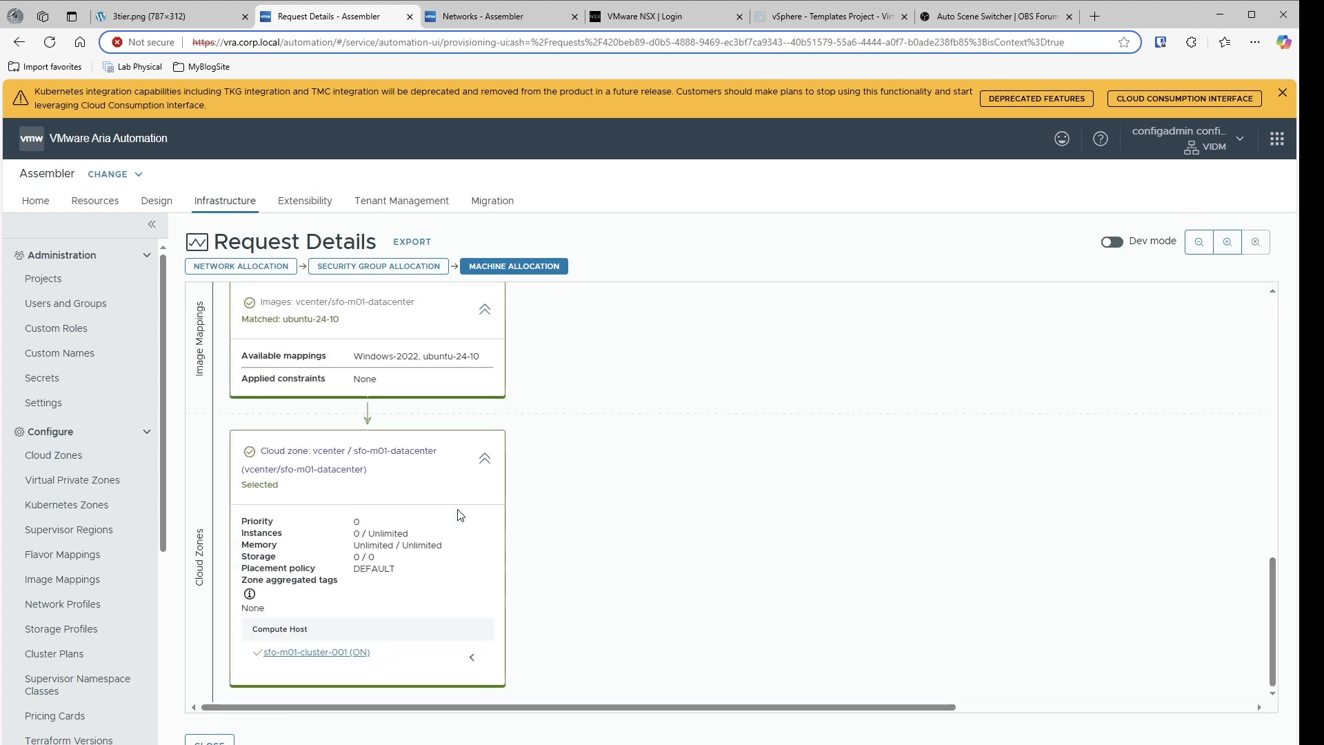
scroll(460, 514, up, 8)
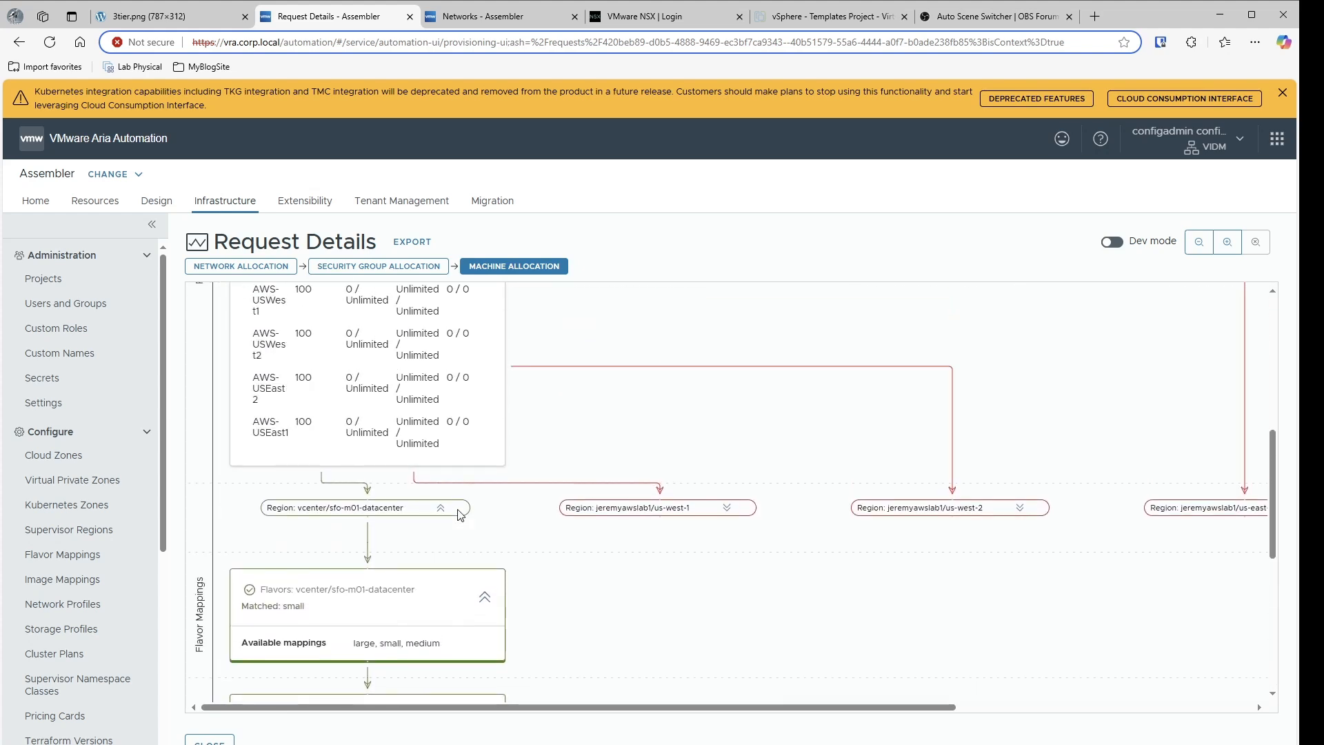
scroll(460, 515, up, 5)
scroll(460, 514, down, 6)
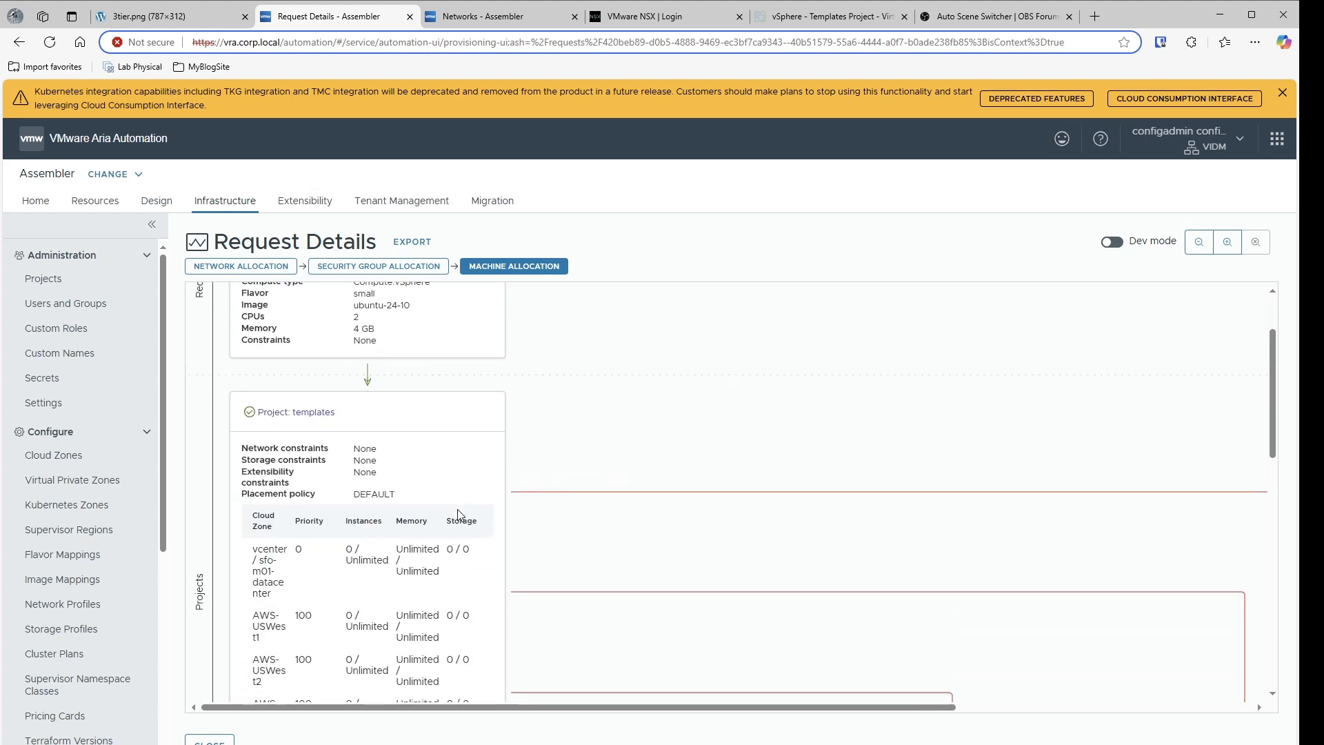
scroll(460, 515, down, 1)
scroll(460, 515, up, 3)
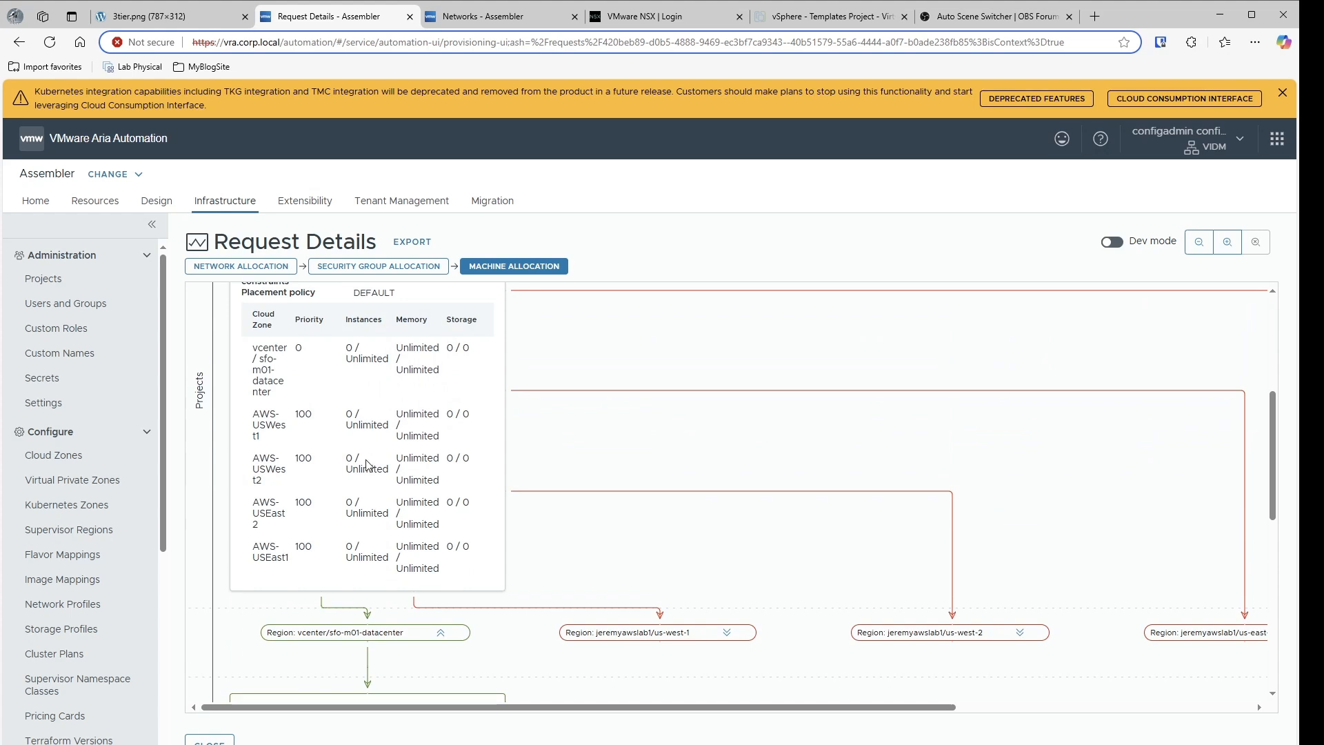
scroll(382, 458, down, 5)
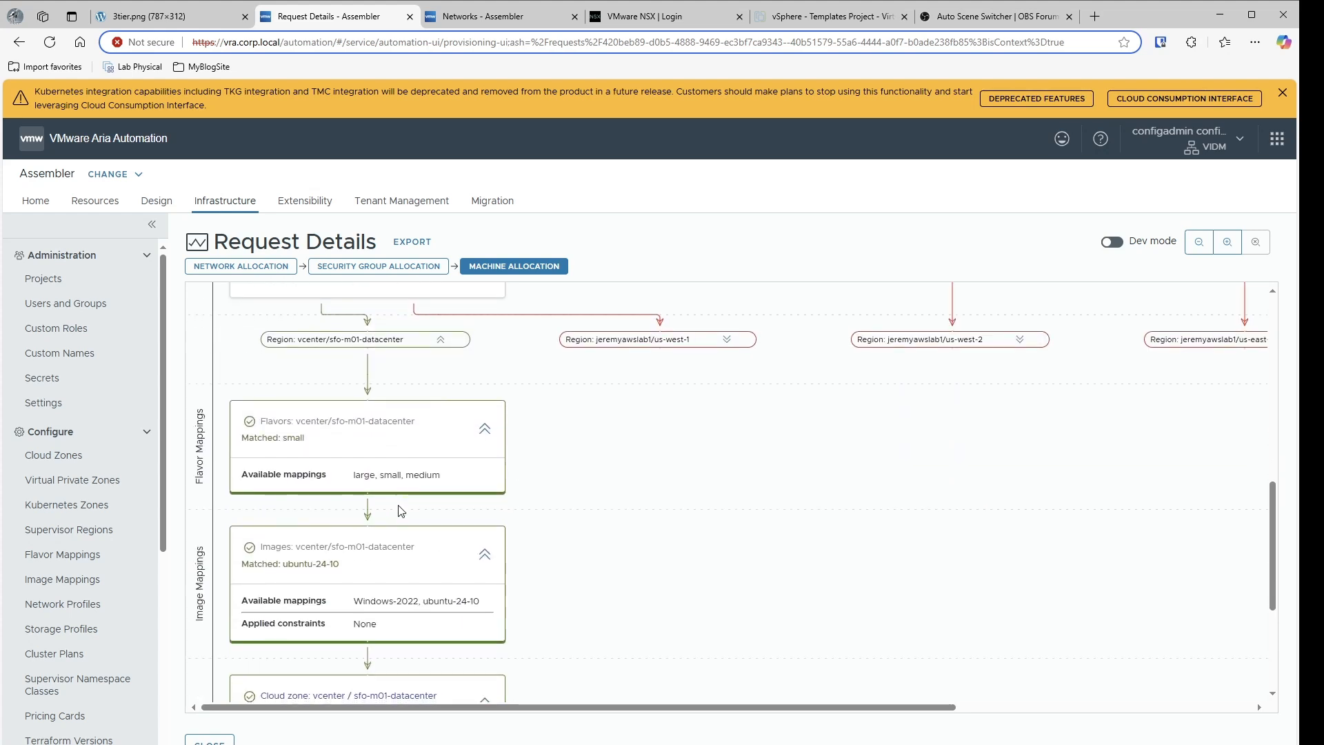
scroll(399, 511, down, 1)
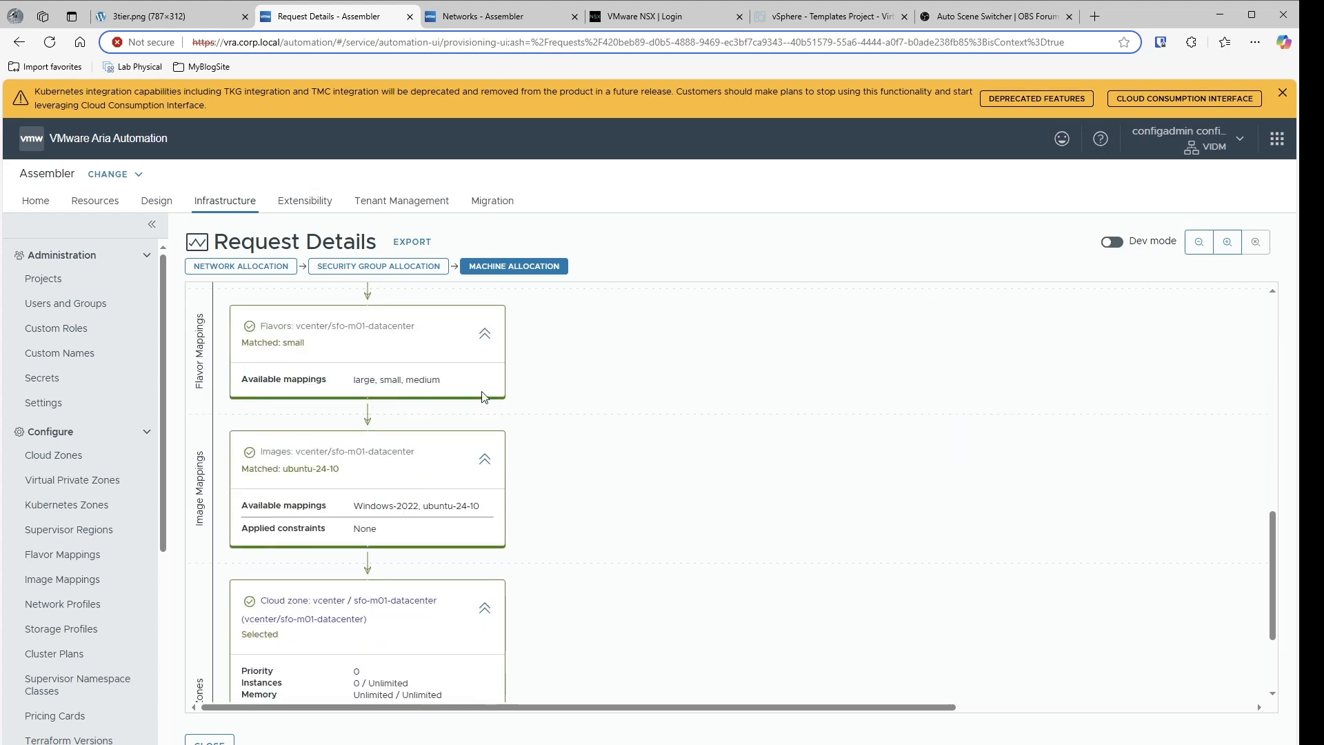
scroll(391, 380, down, 1)
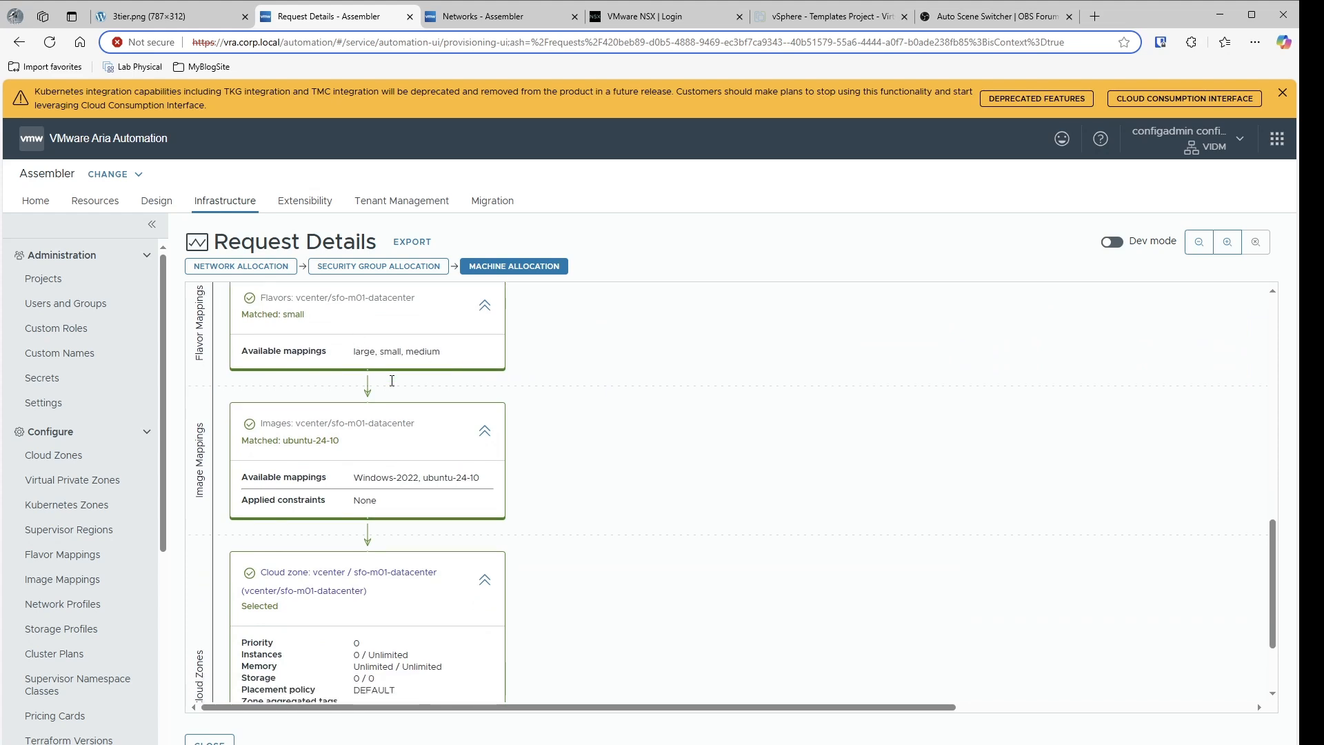
double_click(388, 352)
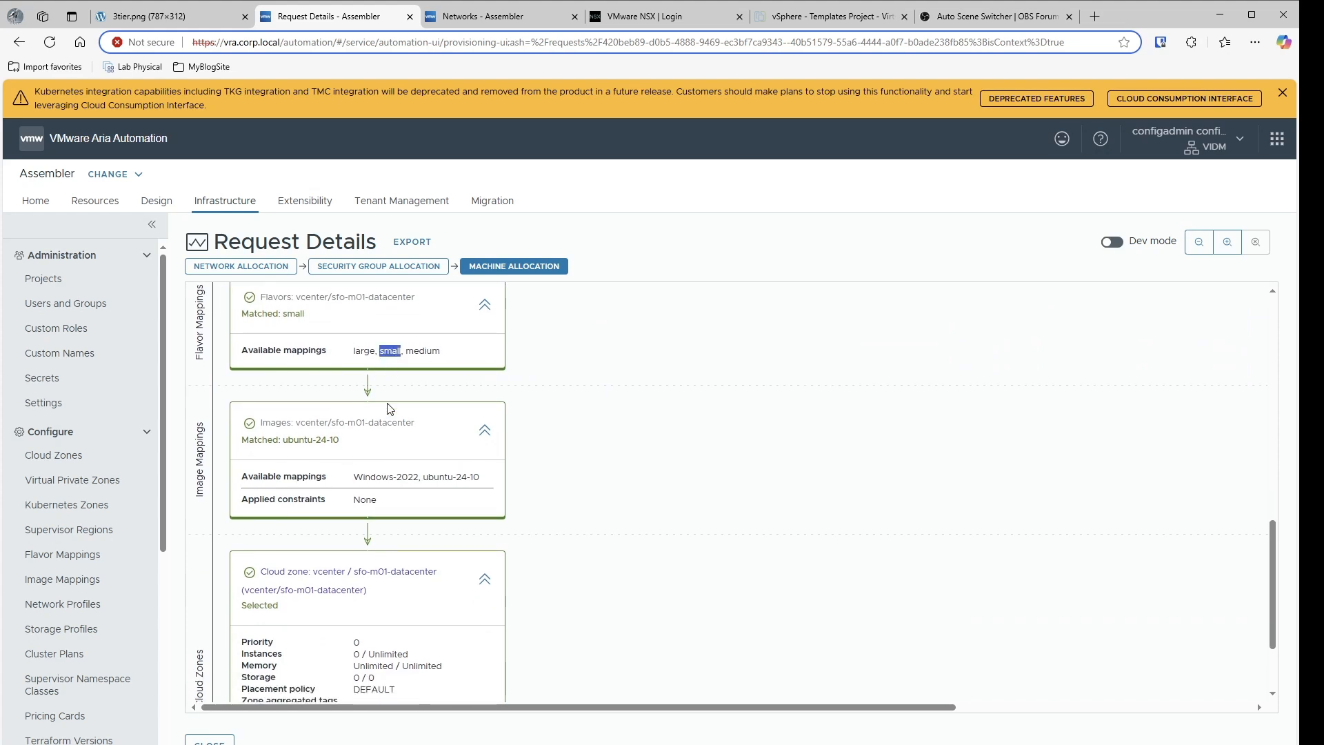
drag(435, 478, 485, 484)
scroll(465, 500, down, 4)
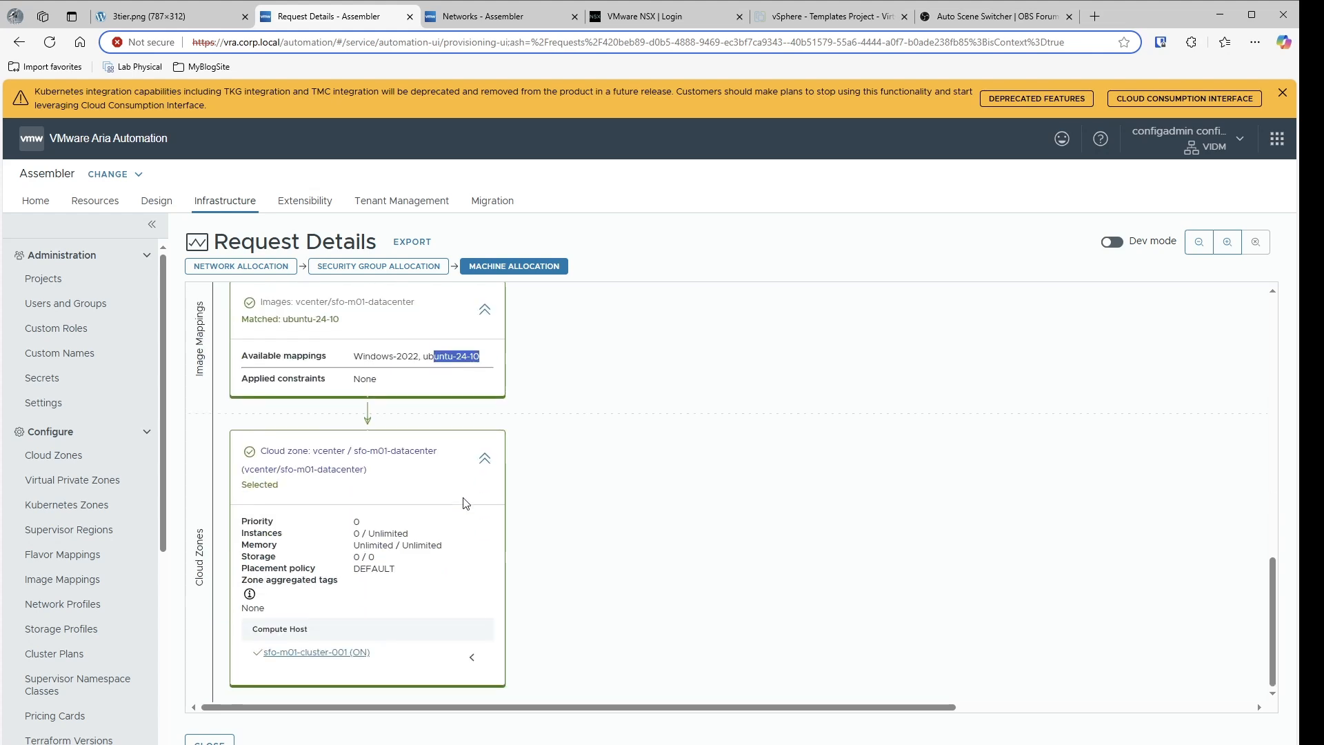
scroll(444, 564, up, 12)
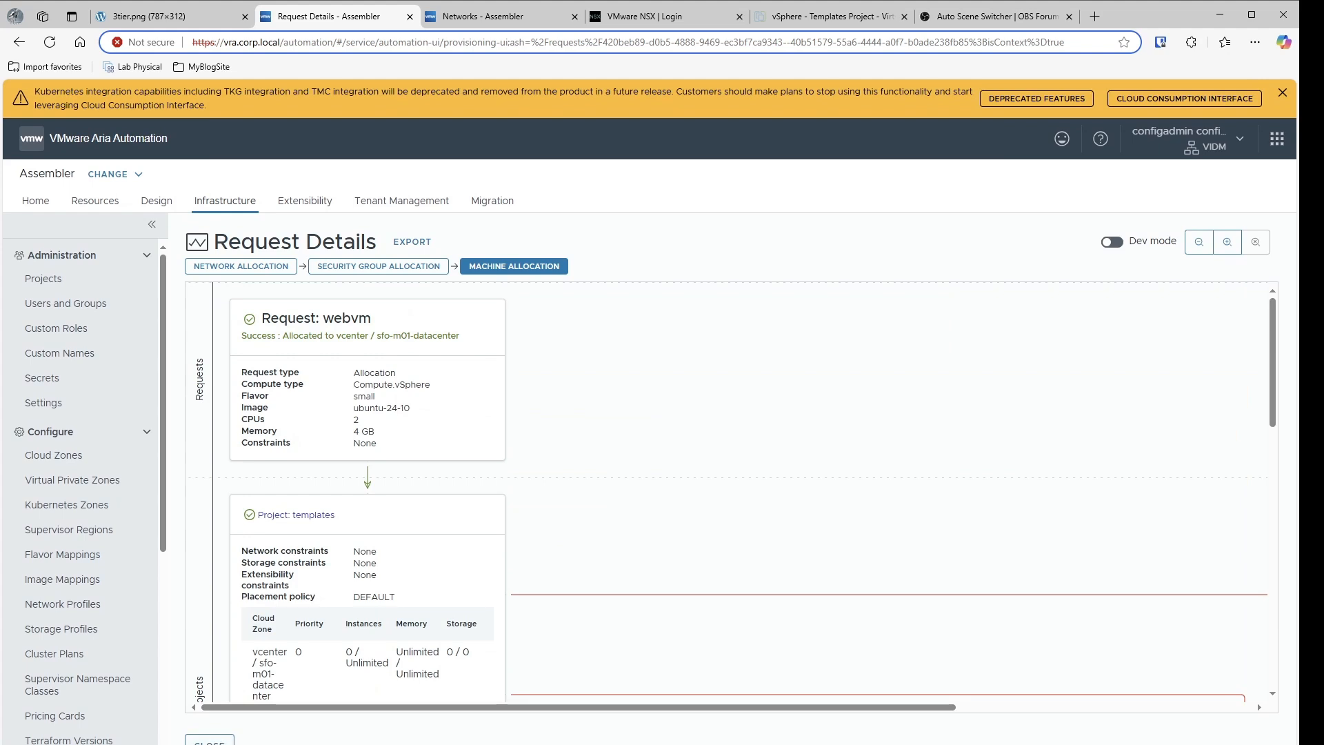
- Close the request details and reopen demo-multi-tier-template from the template designs
click(209, 740)
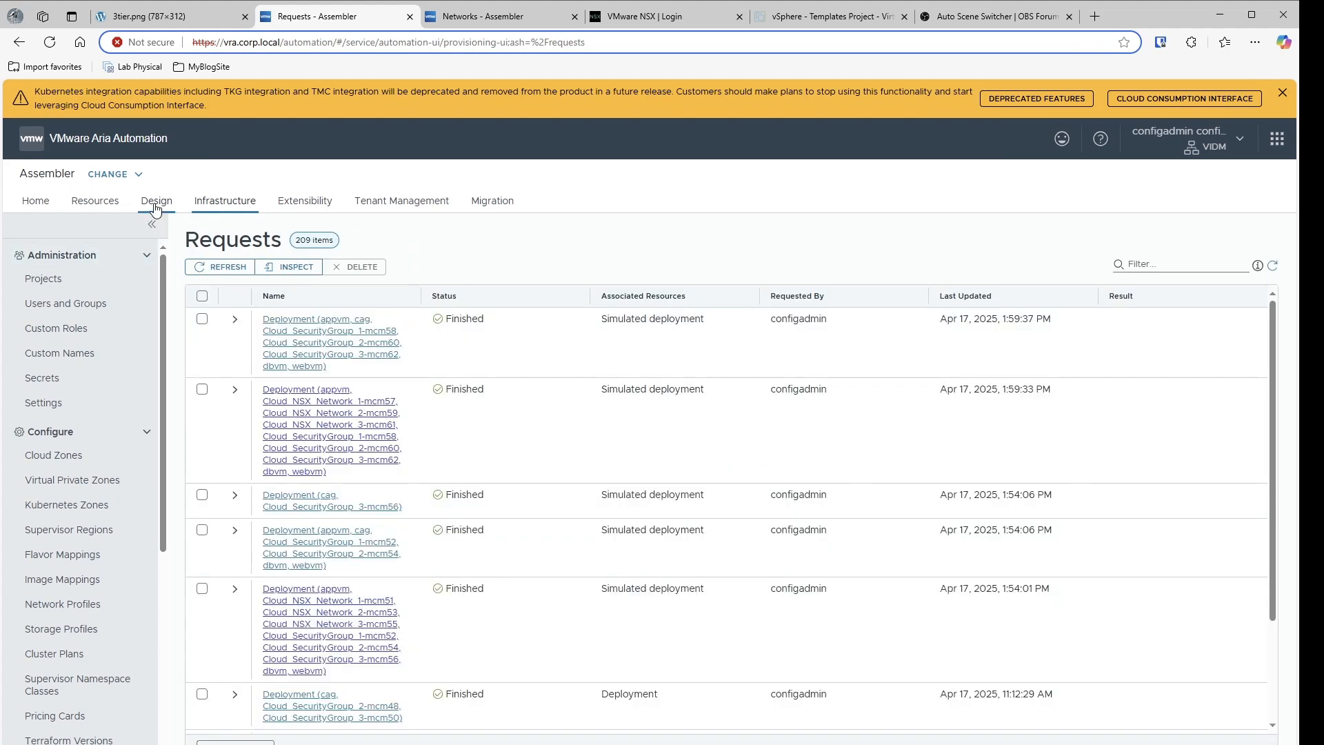
click(156, 203)
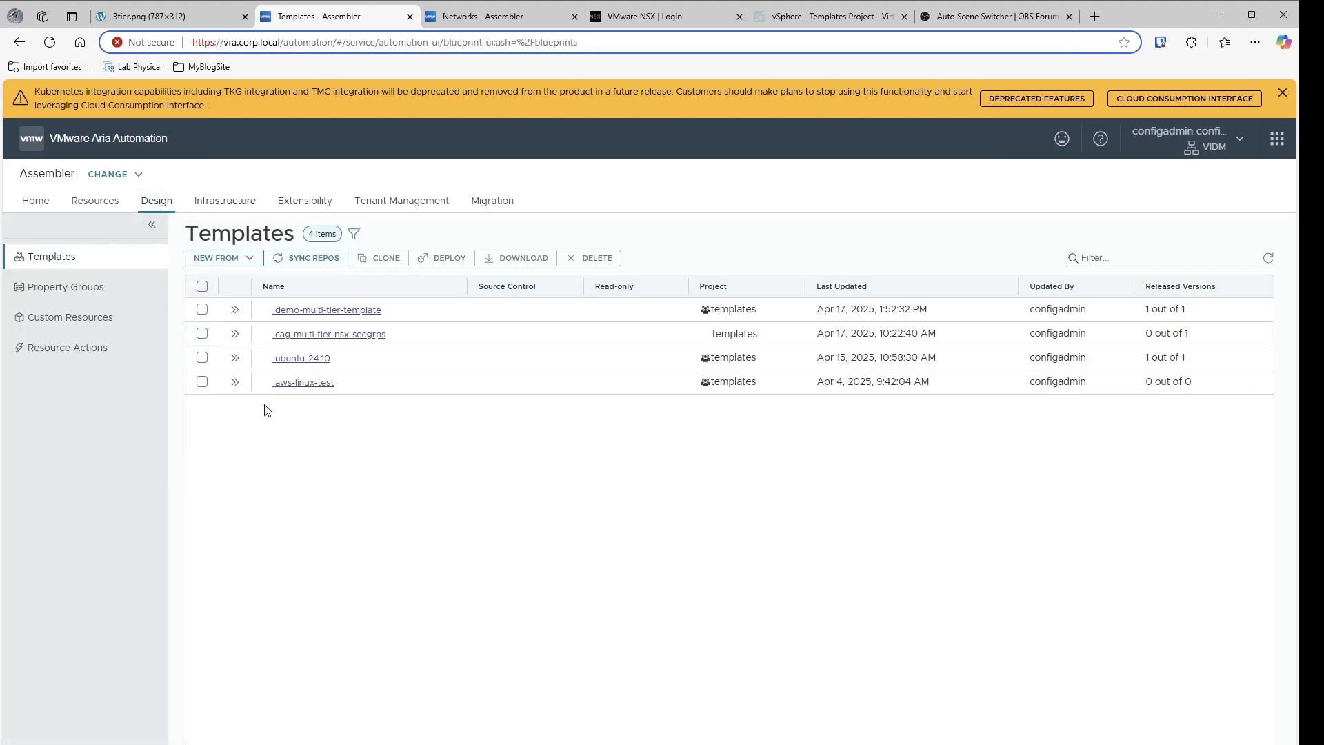
click(308, 310)
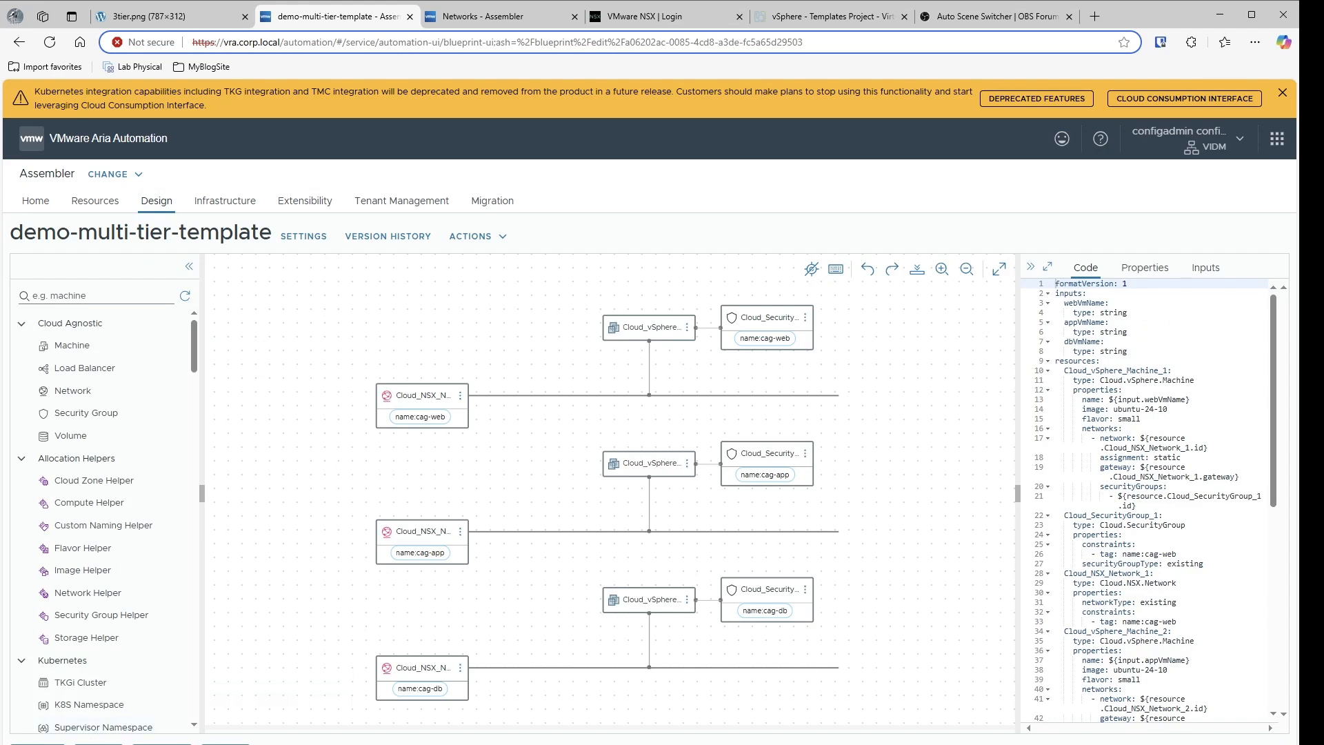
- Deploy the current draft as a new deployment named test1 with Web Vm Name webvm, App Vm Name appvm and Db Vm Name dbvm
click(38, 744)
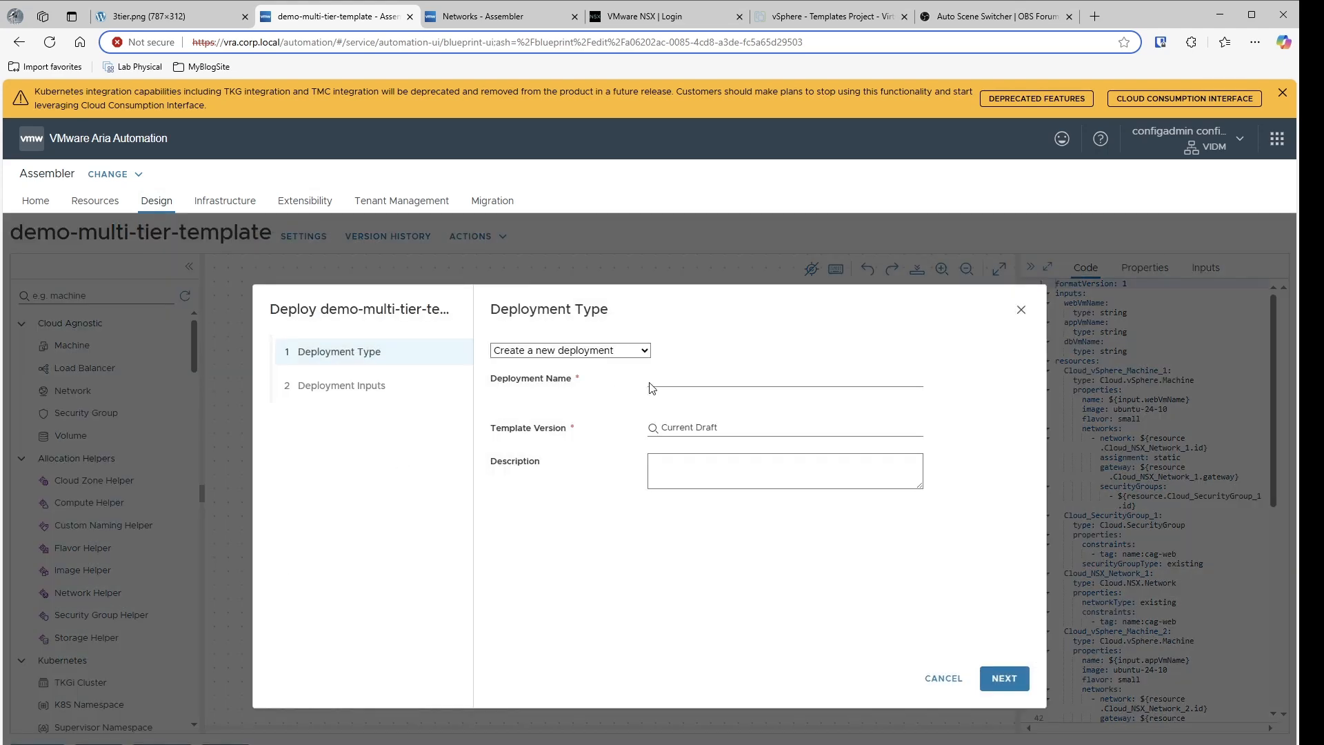
click(672, 386)
click(985, 676)
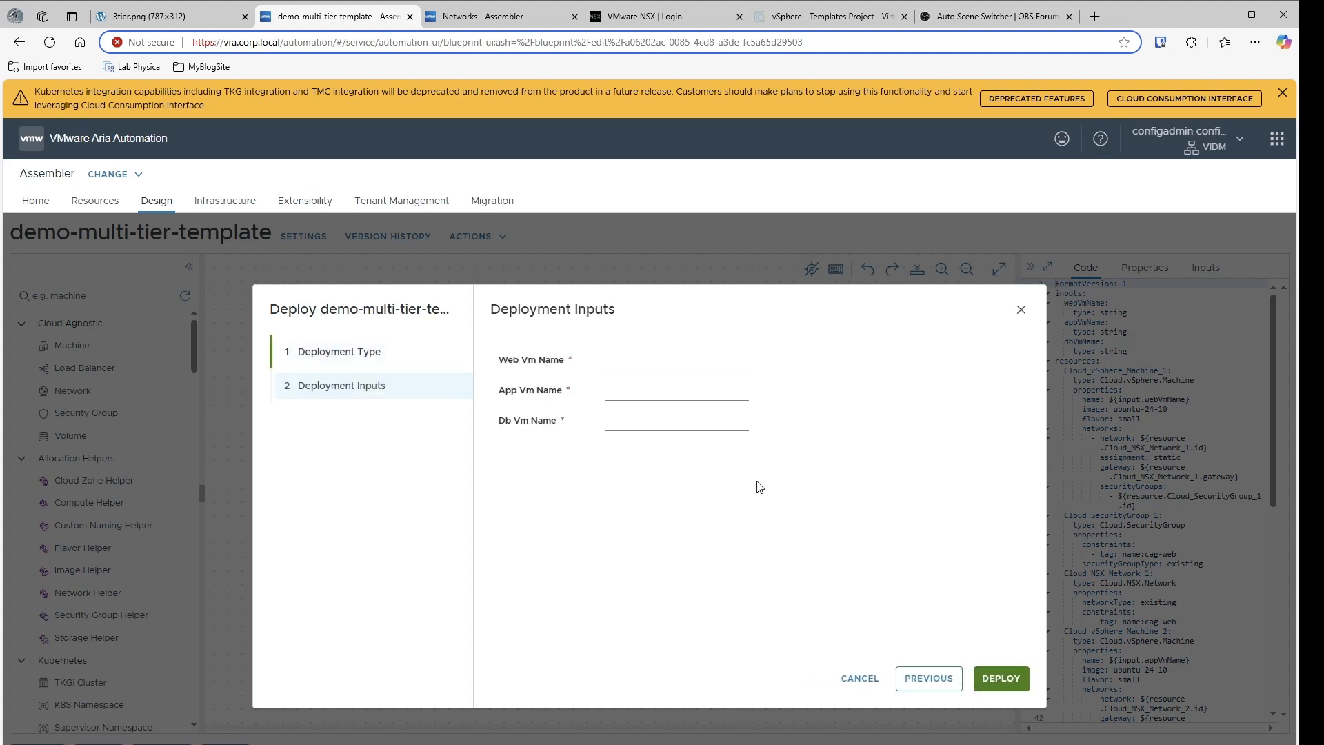
click(638, 360)
click(655, 416)
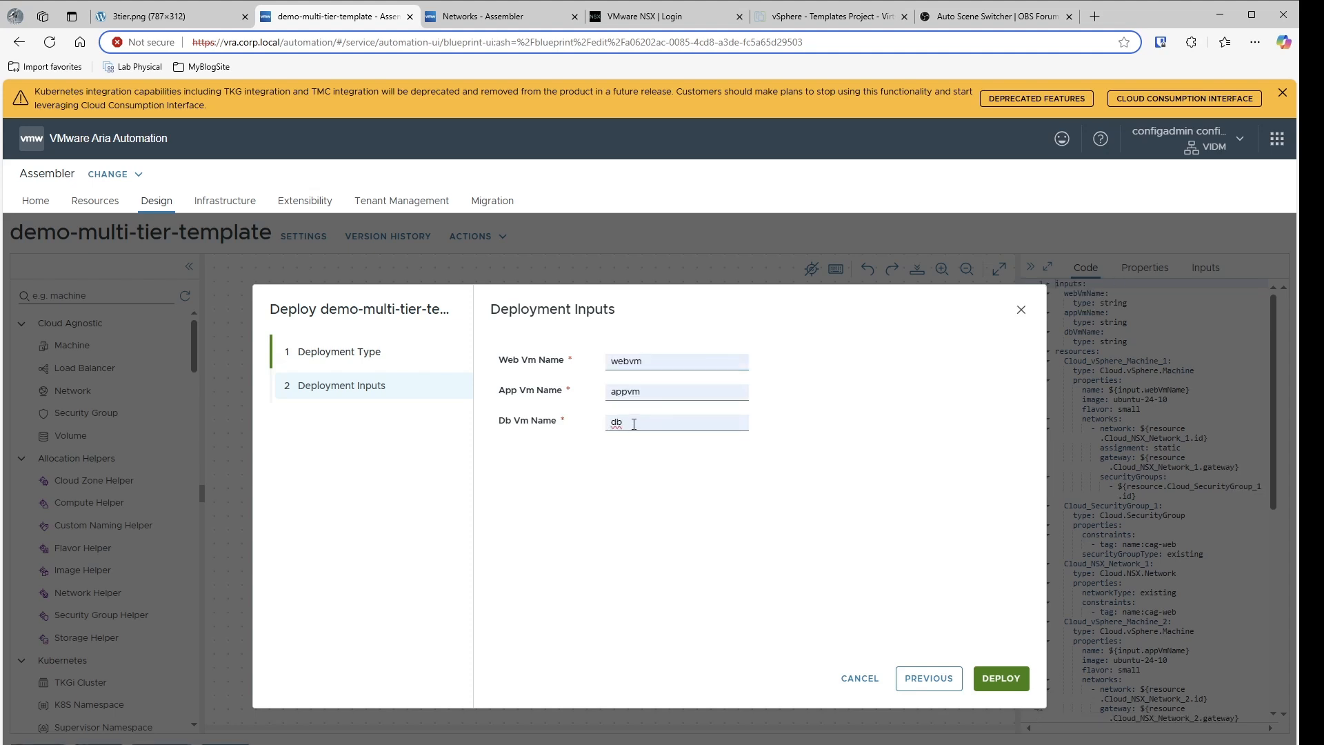
text(vm)
click(999, 679)
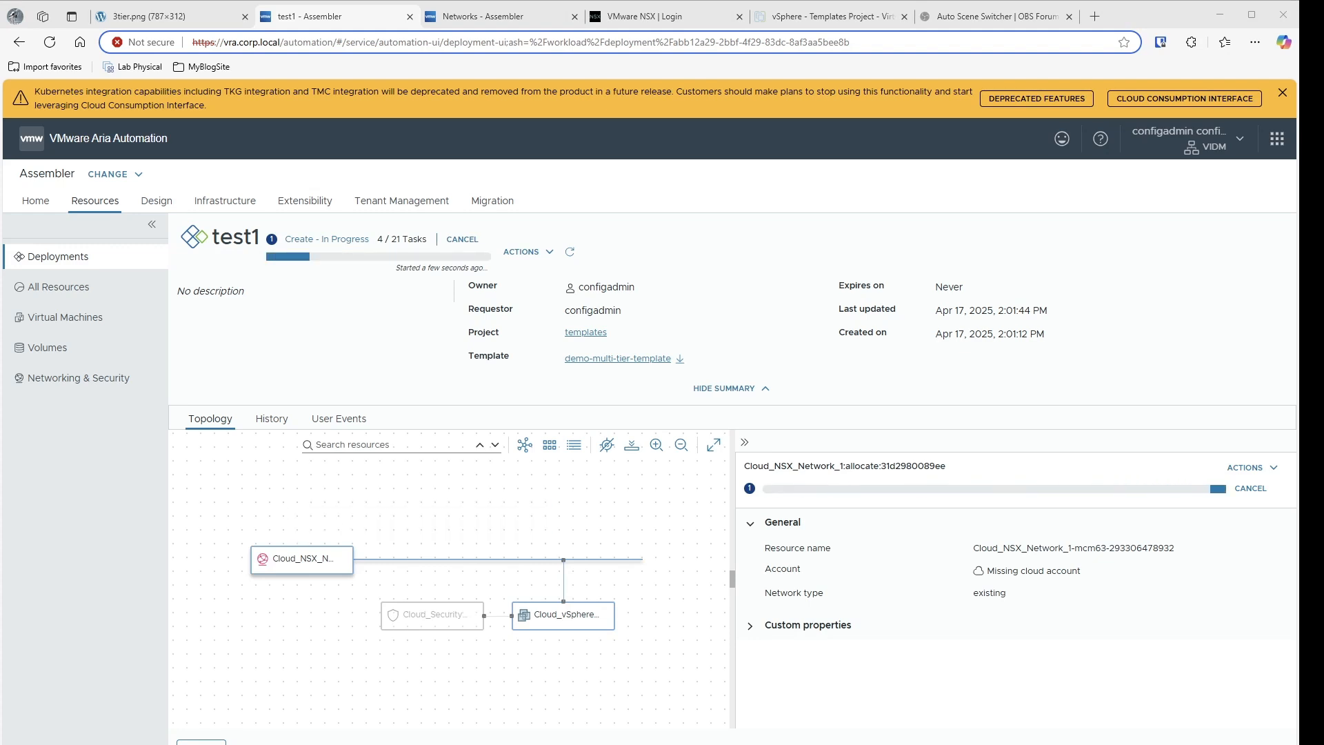
- Hide the summary of the test1 deployment, review its creation events in the history, and return to its topology
click(272, 419)
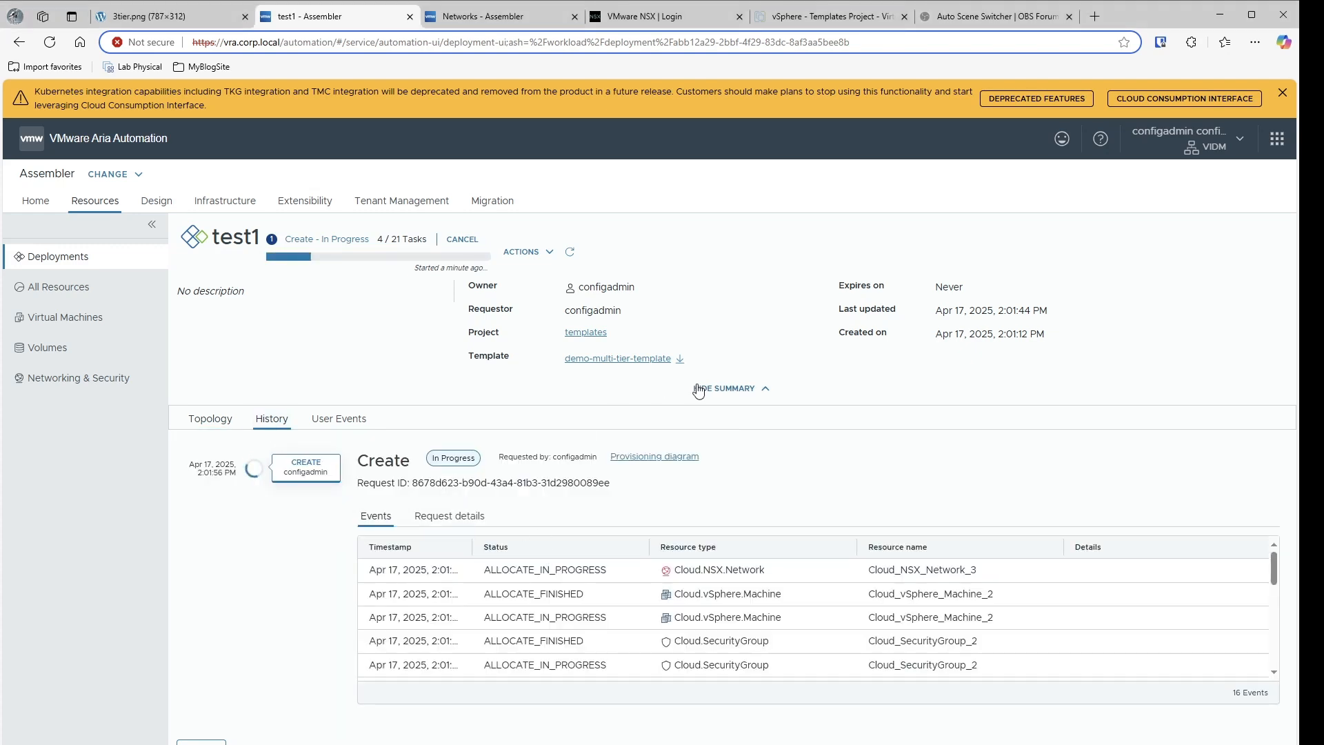
click(731, 388)
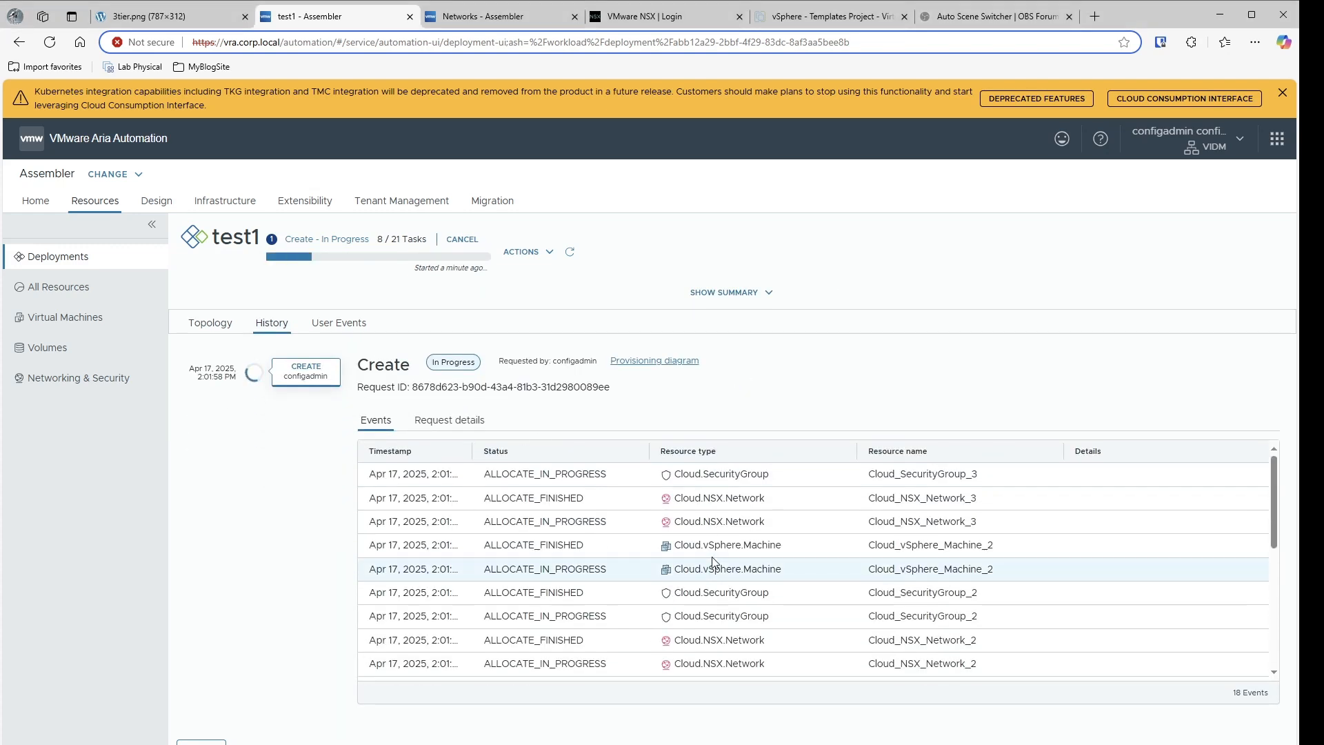
scroll(710, 561, down, 5)
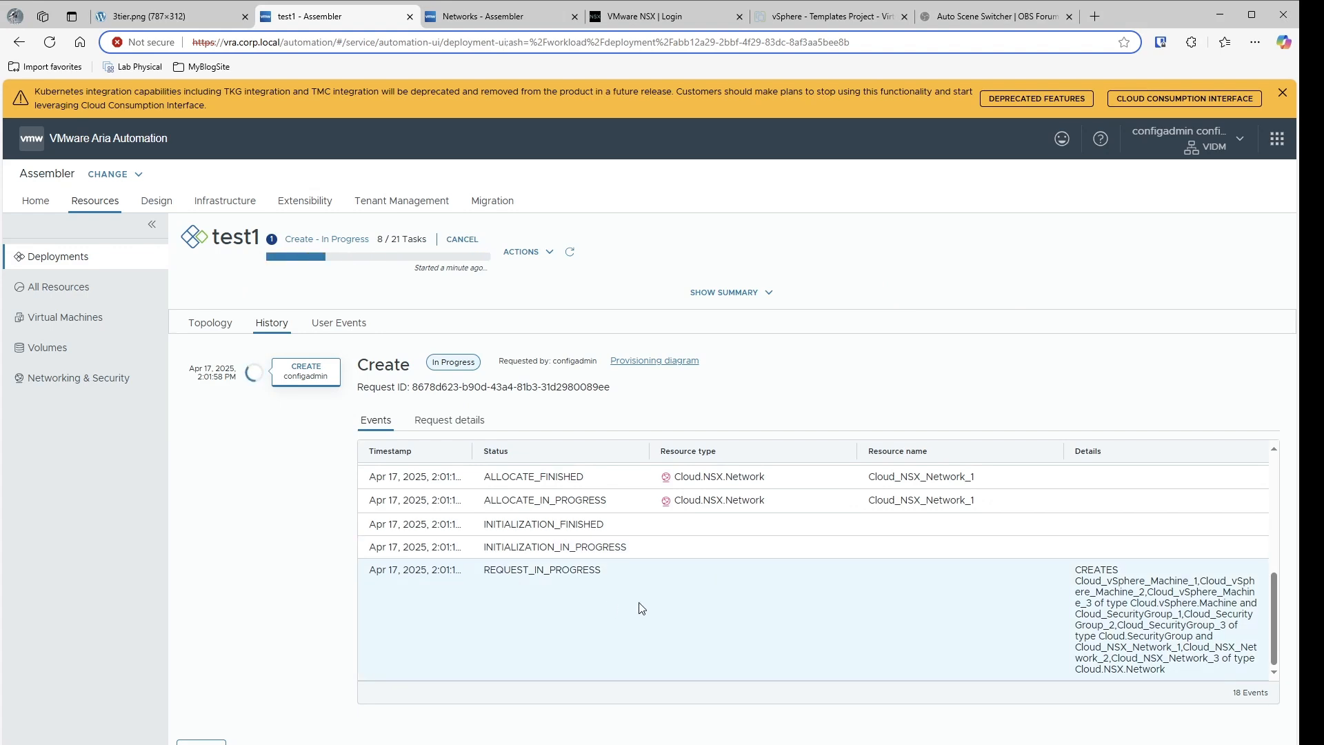
scroll(638, 611, up, 1)
scroll(640, 605, up, 1)
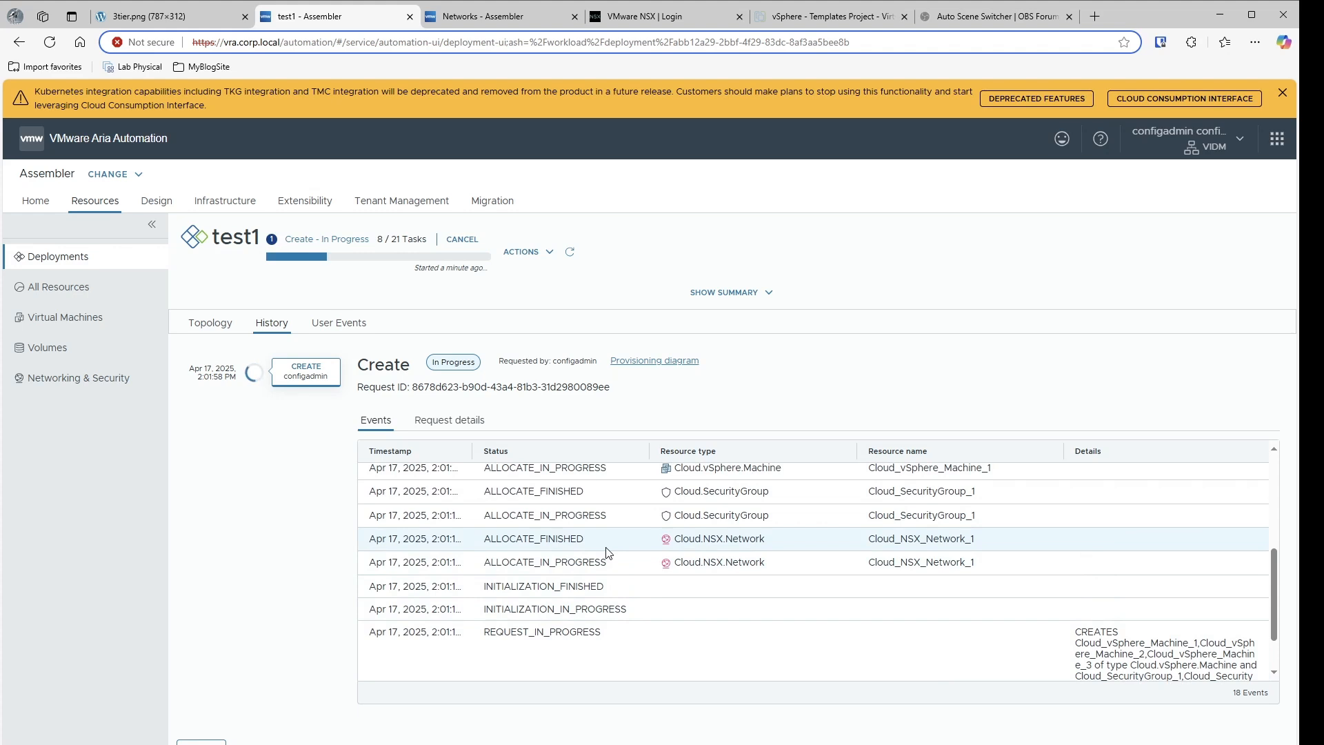
scroll(607, 551, up, 1)
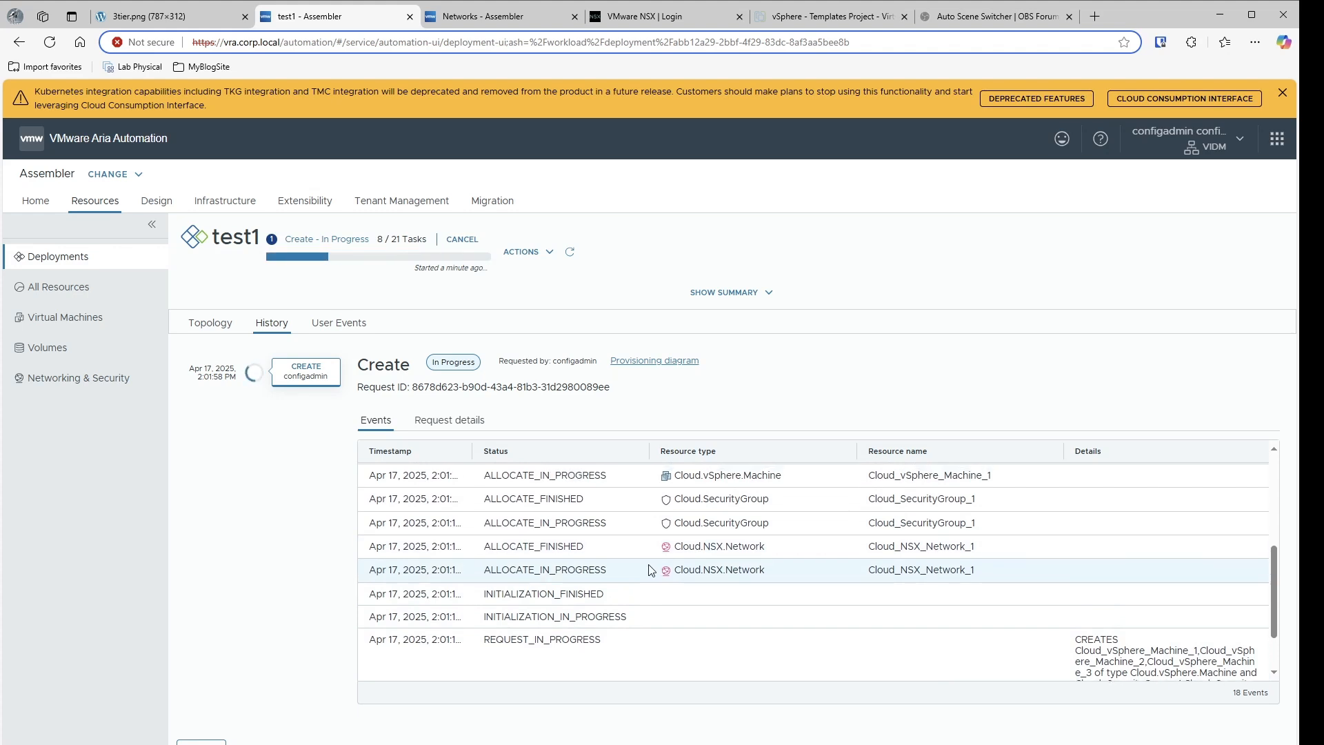
scroll(641, 552, up, 1)
scroll(643, 553, up, 2)
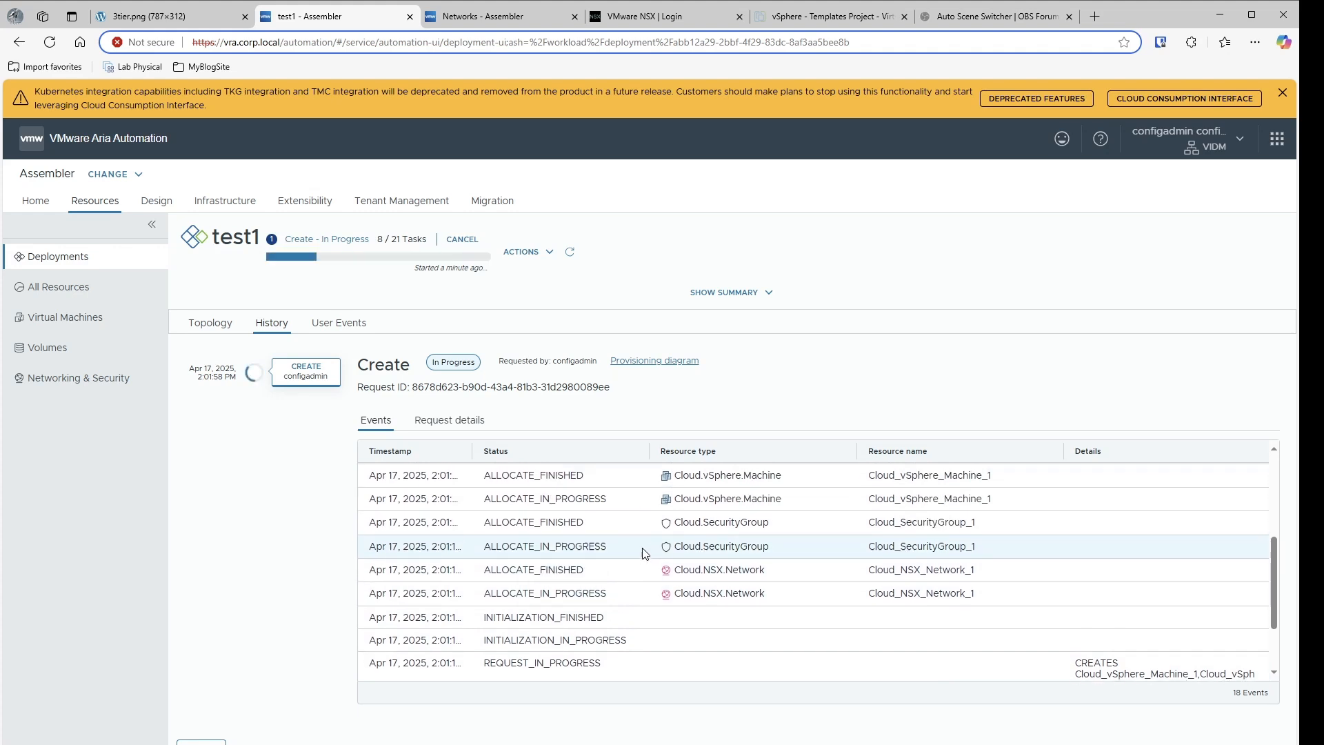
scroll(643, 552, up, 1)
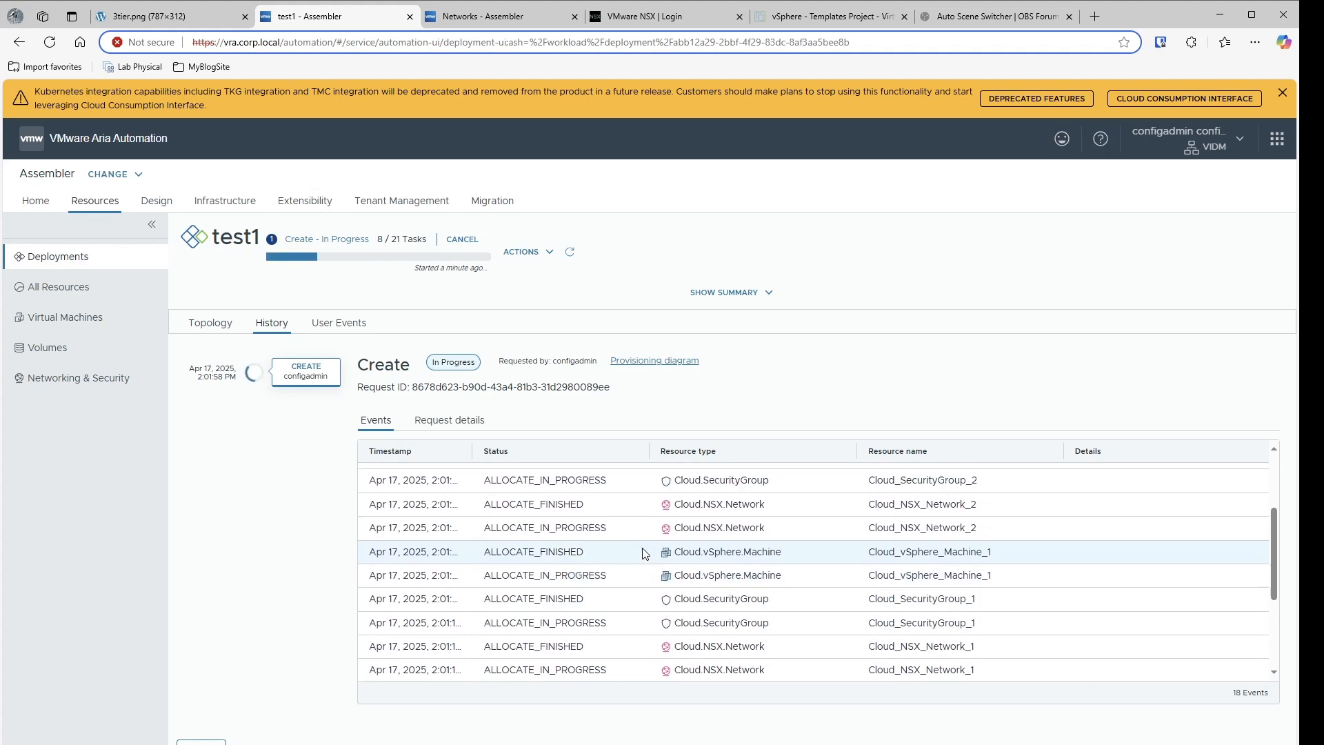
scroll(643, 552, up, 2)
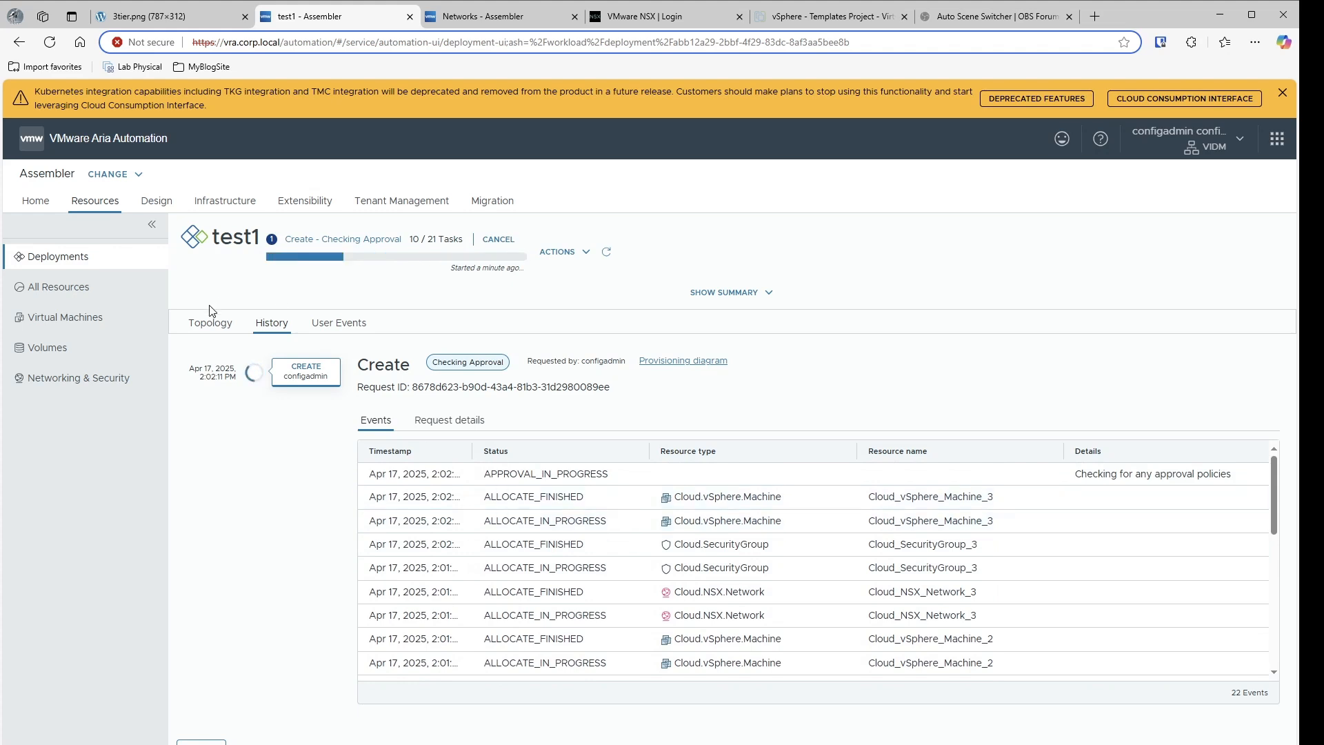
click(202, 329)
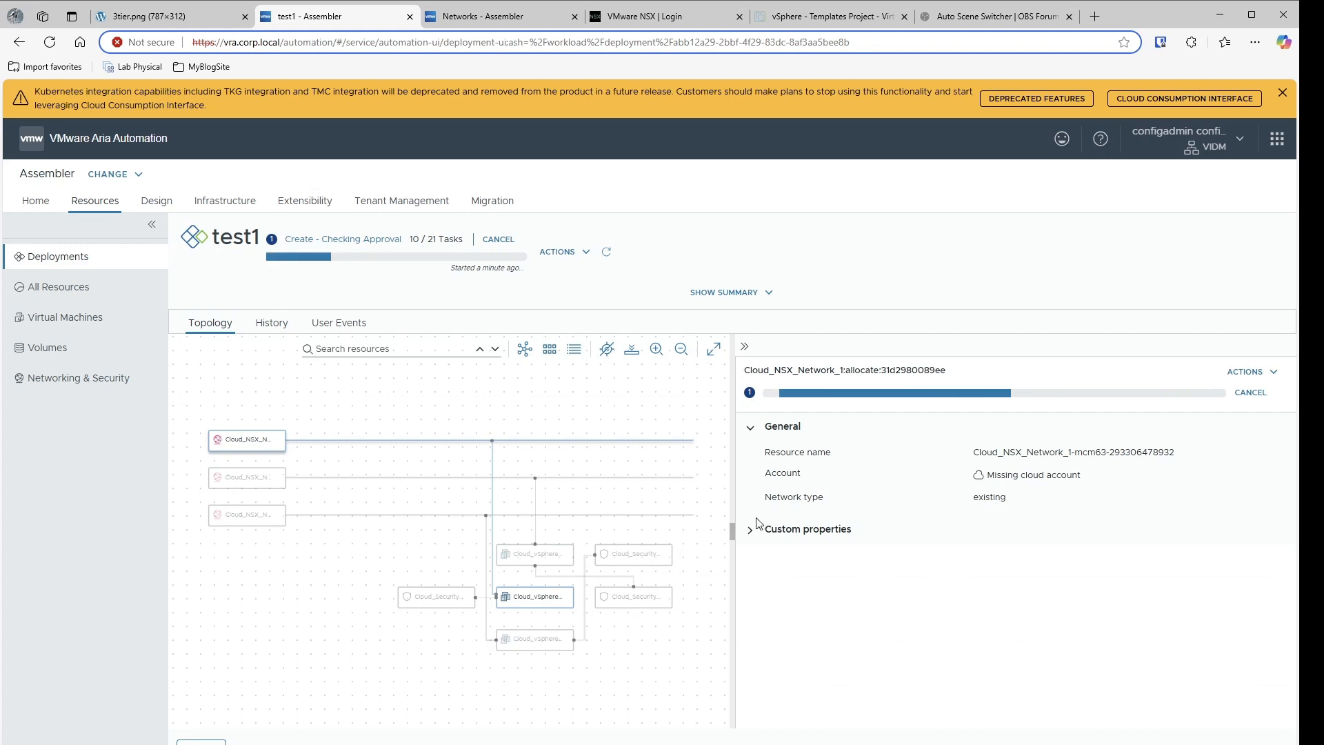
- Narrow the resource details pane and review the creation events in the test1 deployment's history
drag(733, 530, 973, 530)
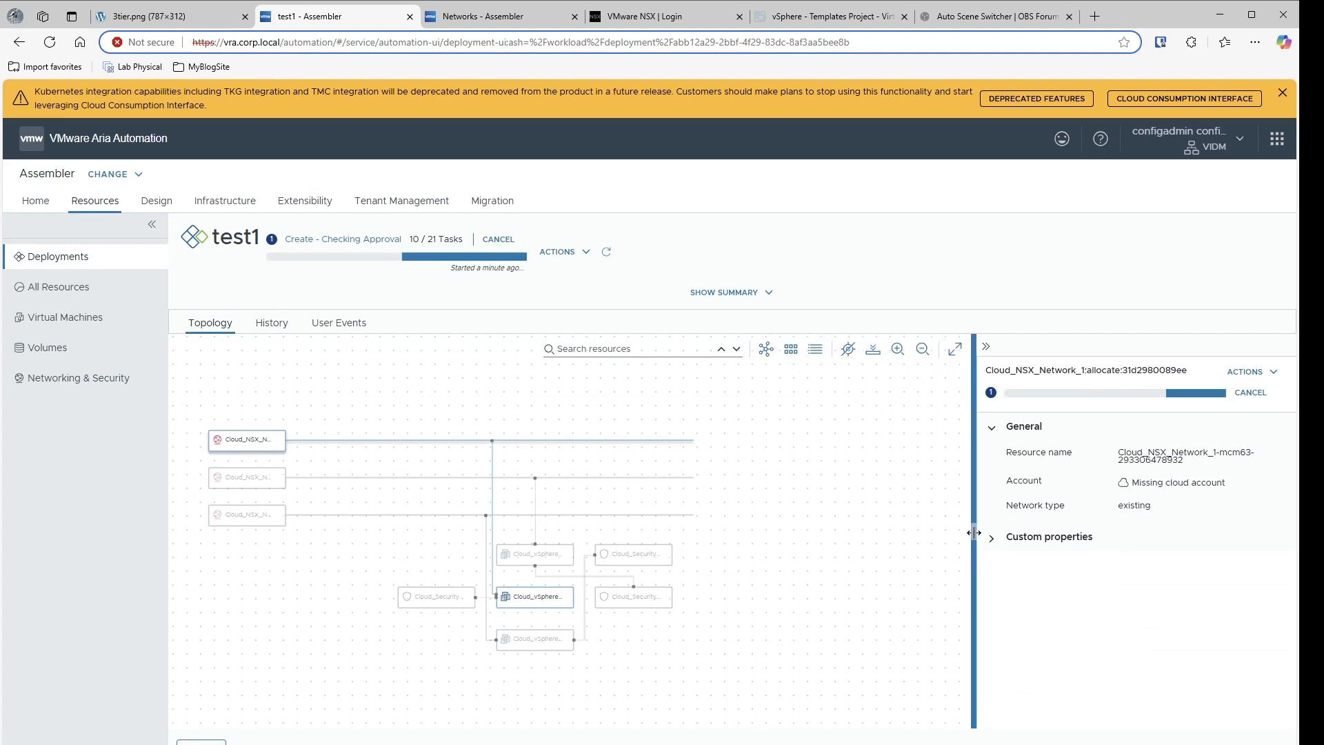
click(266, 324)
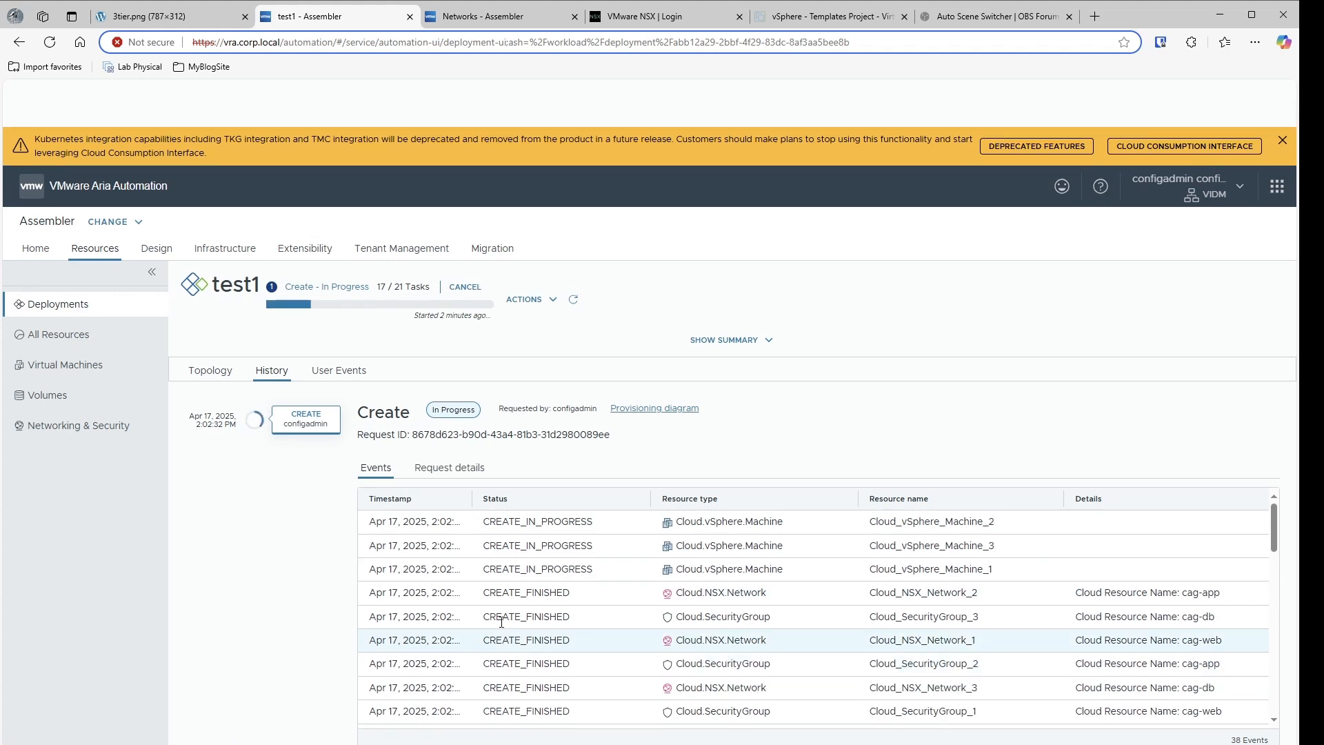
scroll(501, 622, down, 2)
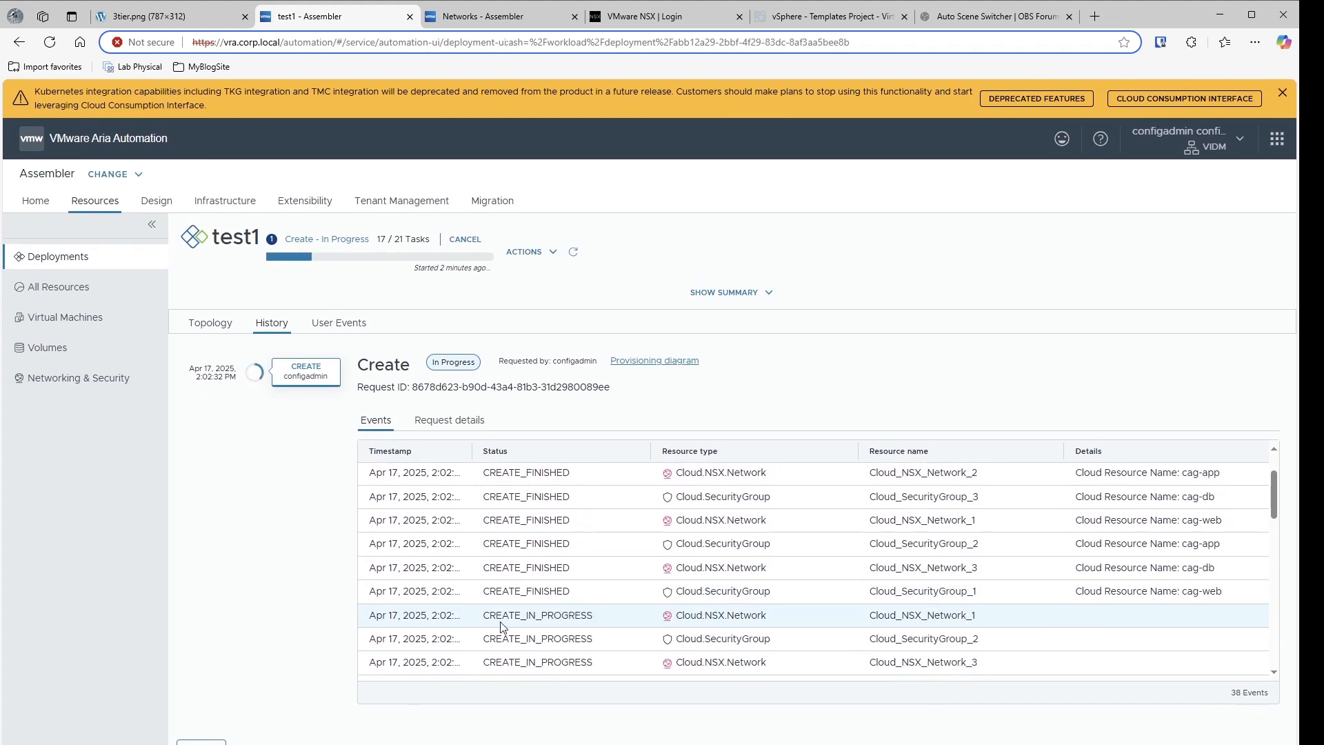
scroll(504, 624, up, 1)
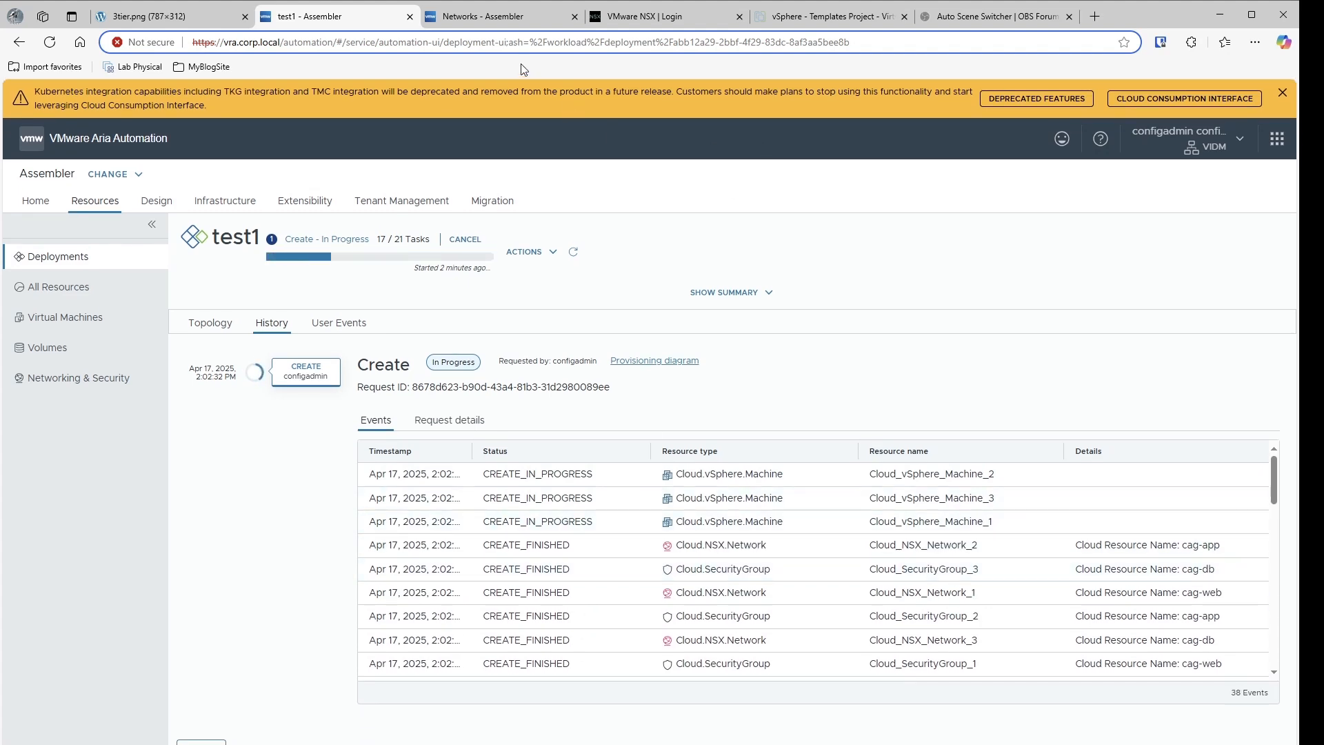
- Check the Templates Project folder in vSphere Client, and examine the custom properties in the templates project's provisioning settings in Assembler
click(780, 25)
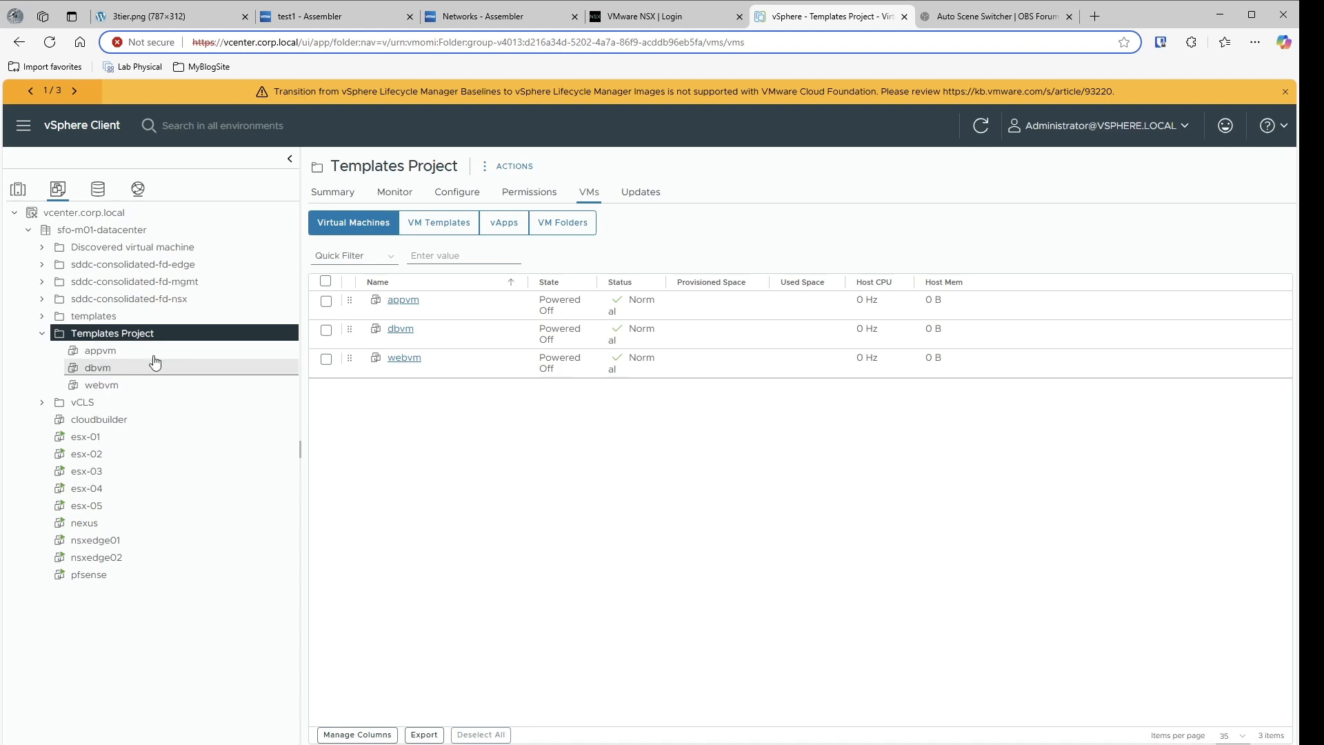
click(480, 16)
scroll(69, 373, up, 5)
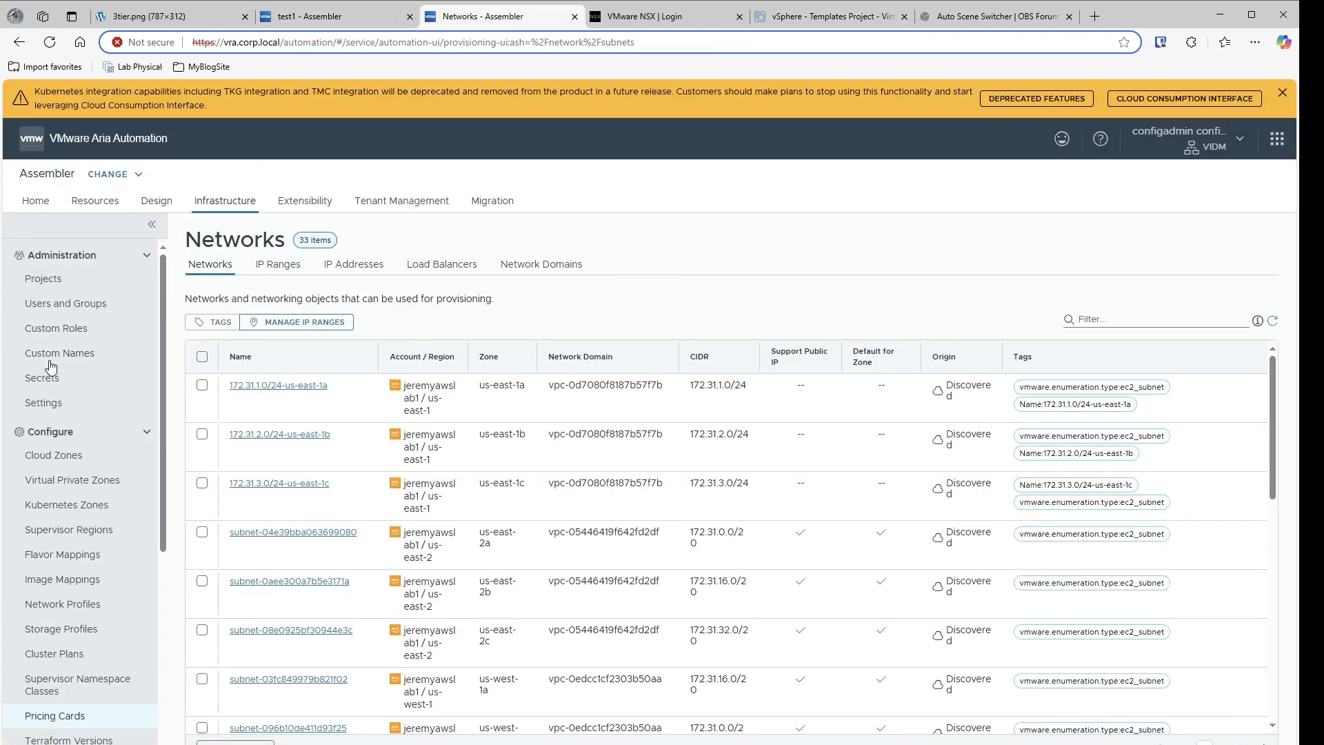
click(42, 283)
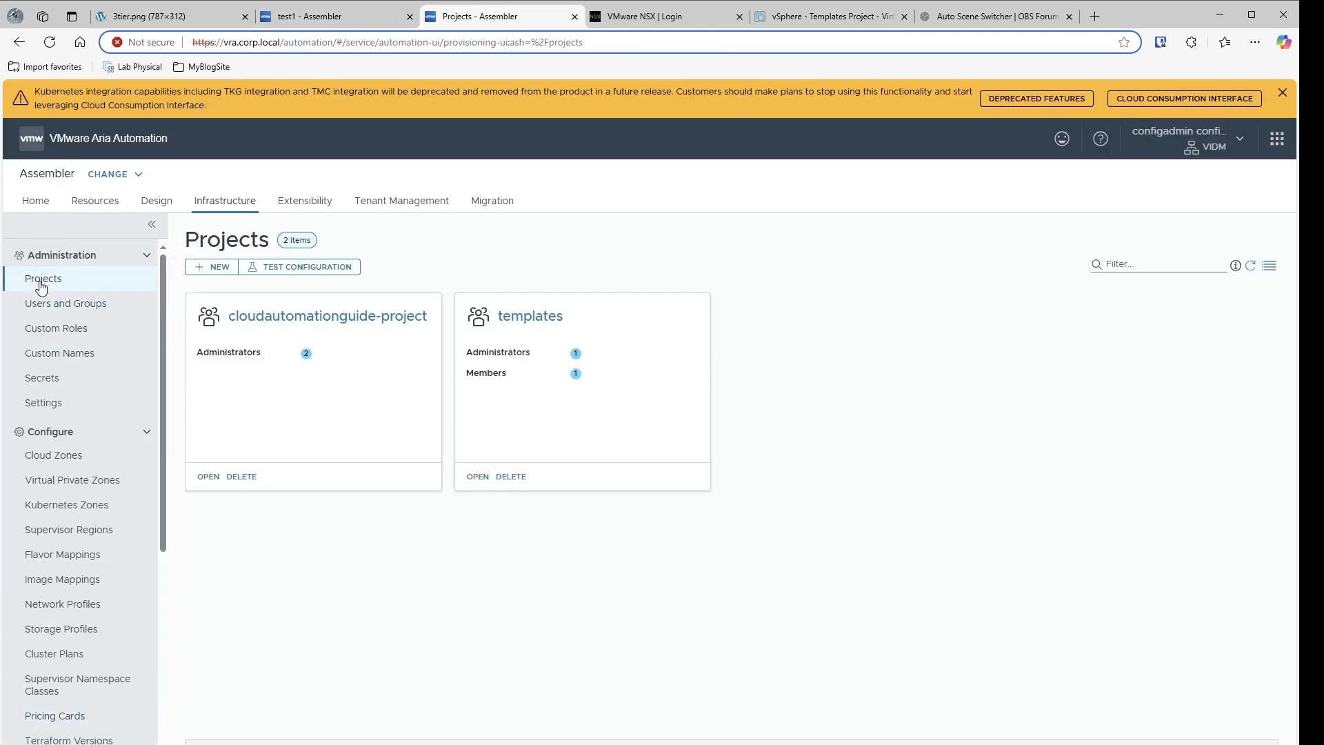
click(540, 317)
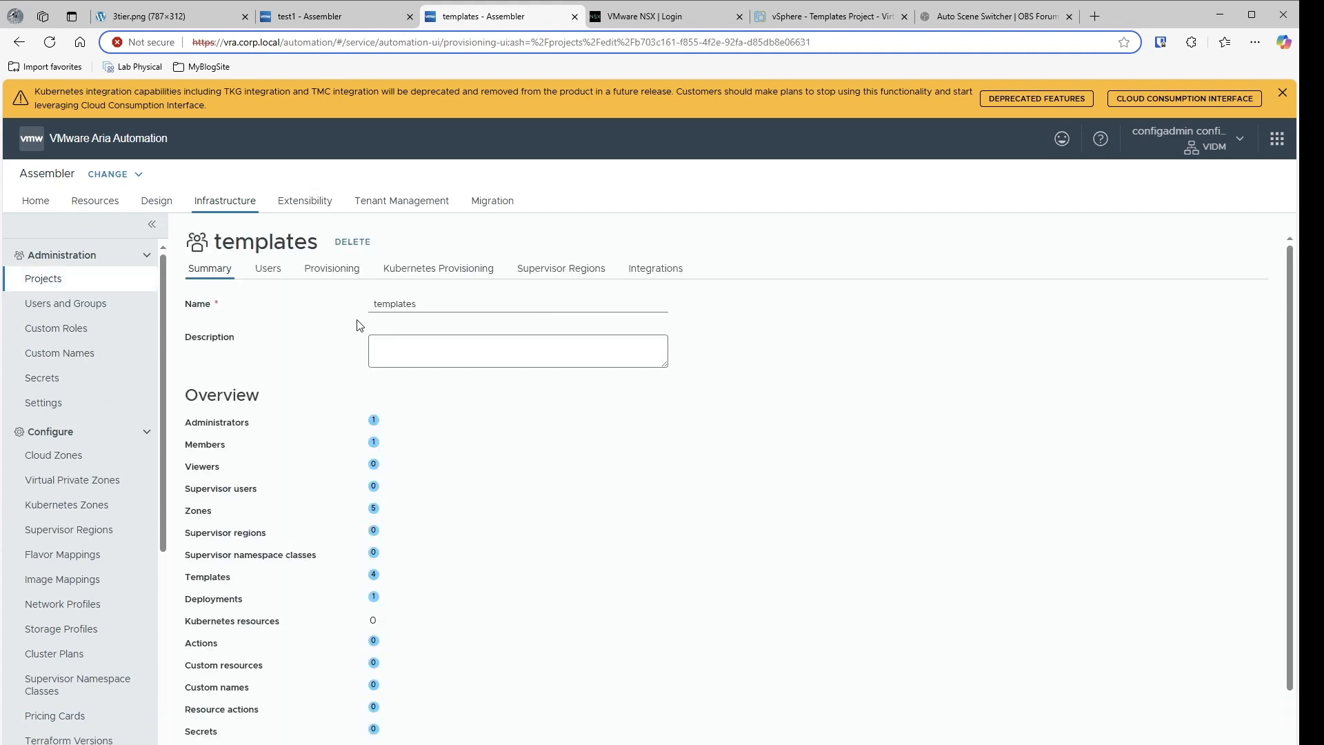
click(331, 267)
scroll(623, 514, down, 5)
scroll(622, 514, down, 3)
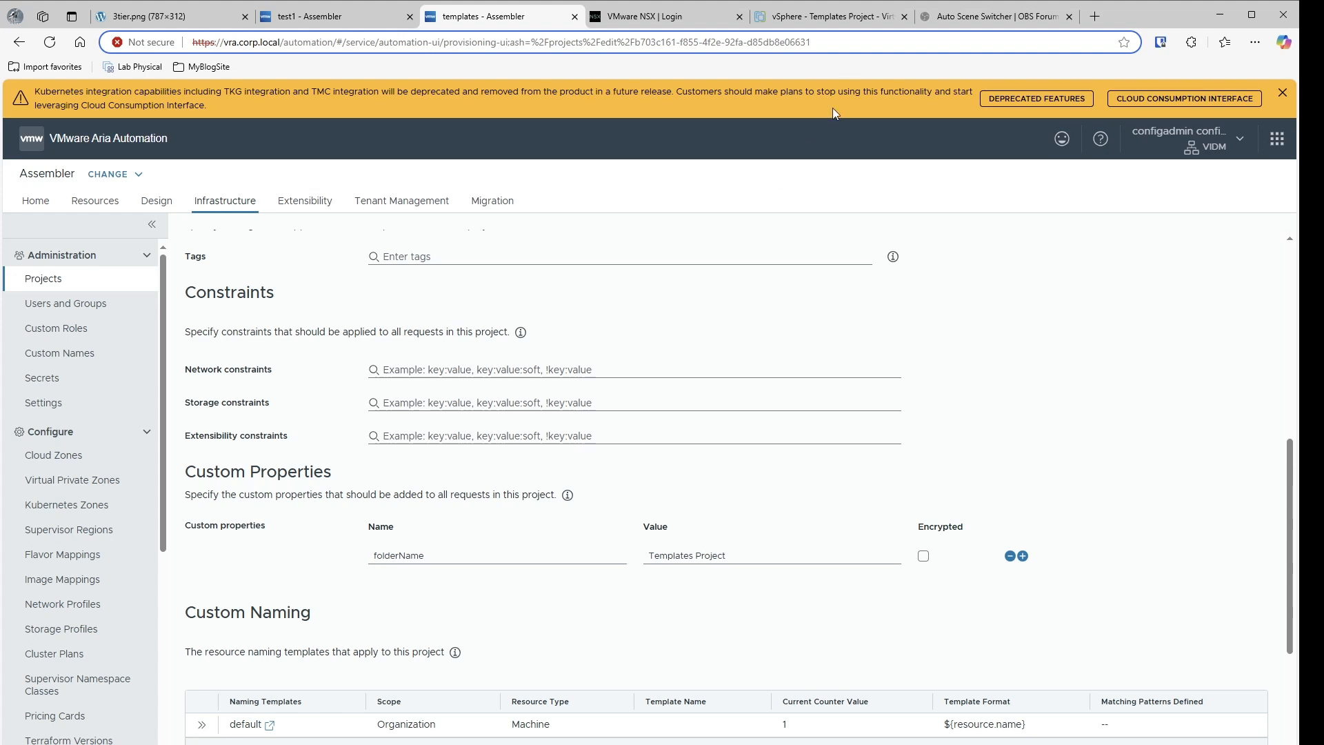
- Compare the Templates Project folder in vSphere Client with the templates project's folderName custom property in Assembler
click(831, 21)
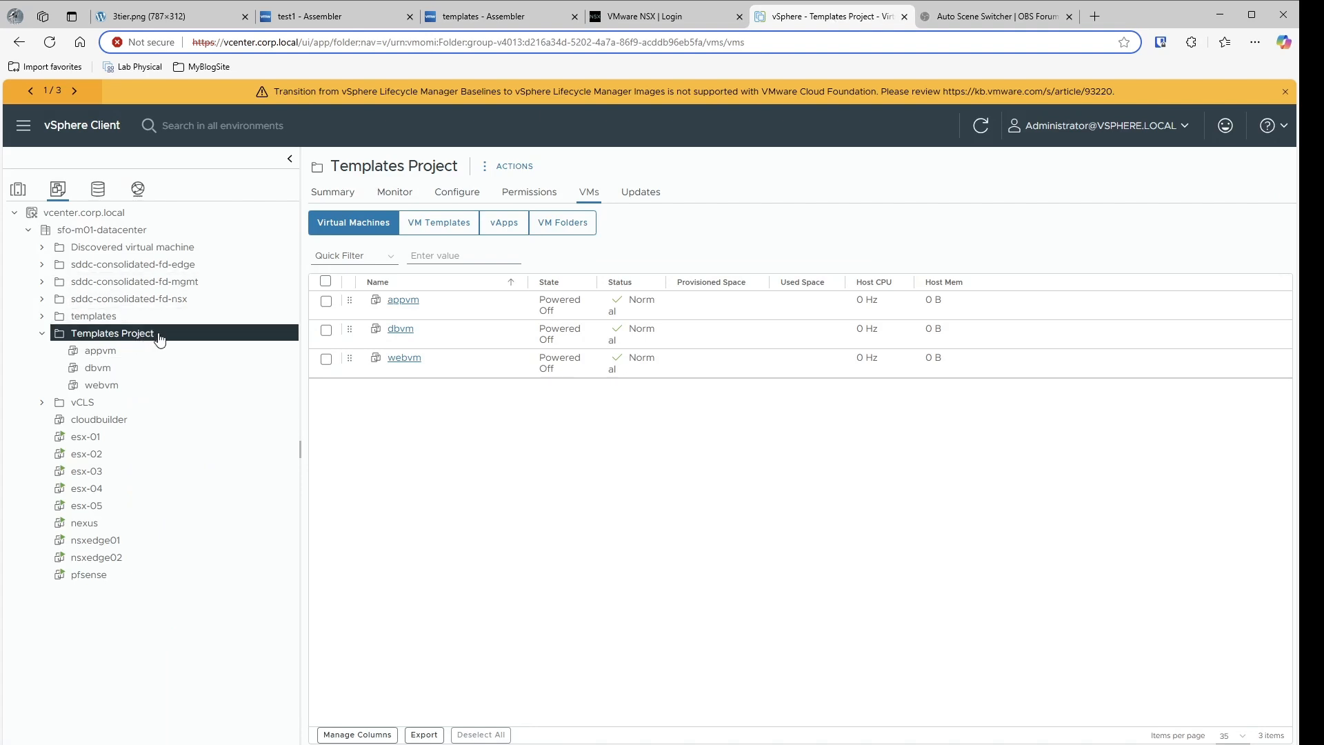
click(475, 20)
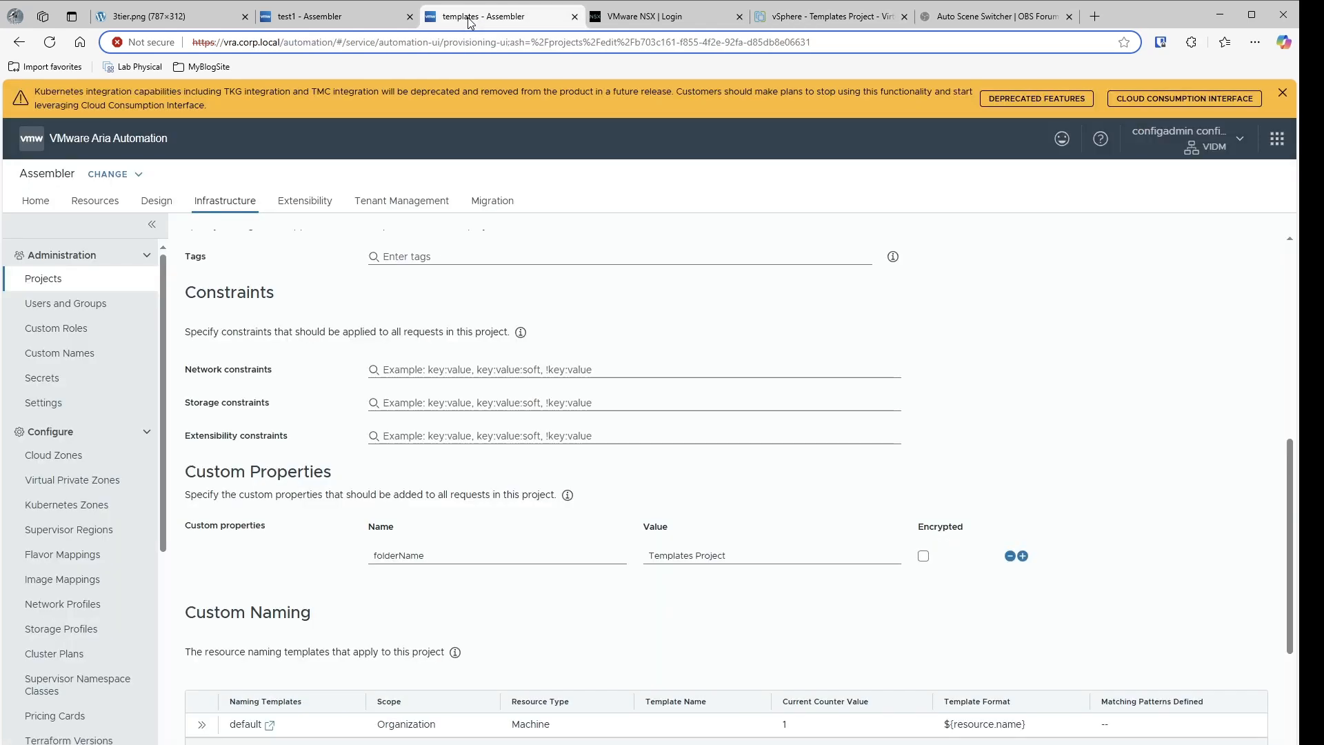
click(688, 556)
- Switch to vSphere Client, show the recent tasks and open the appvm virtual machine in the Templates Project folder
click(800, 18)
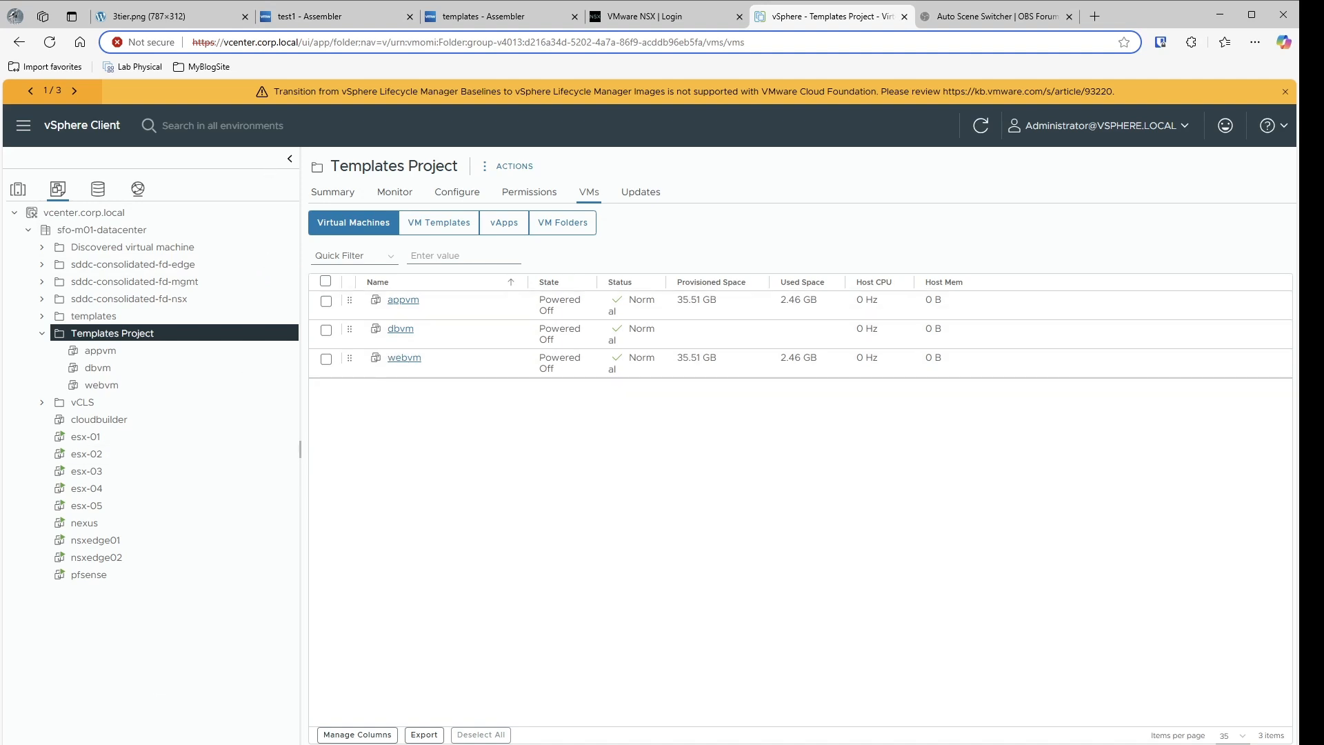
click(19, 744)
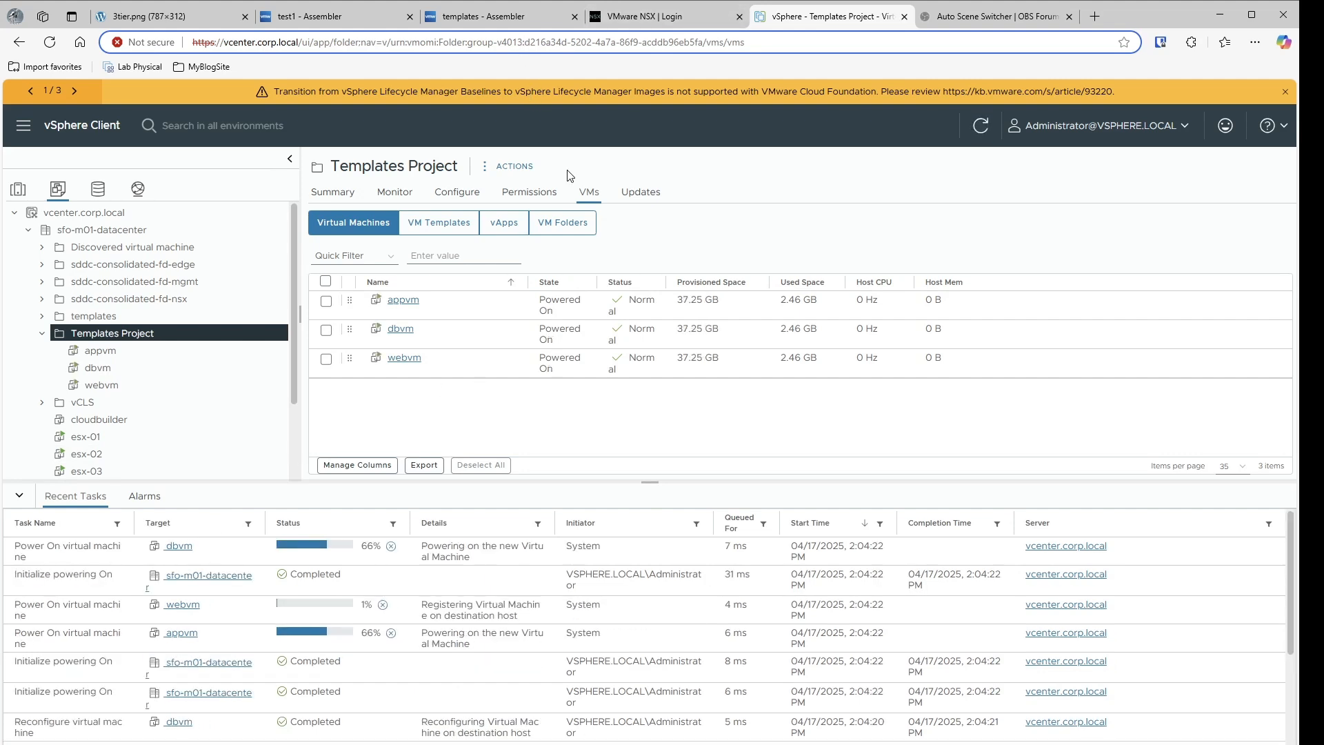
click(109, 353)
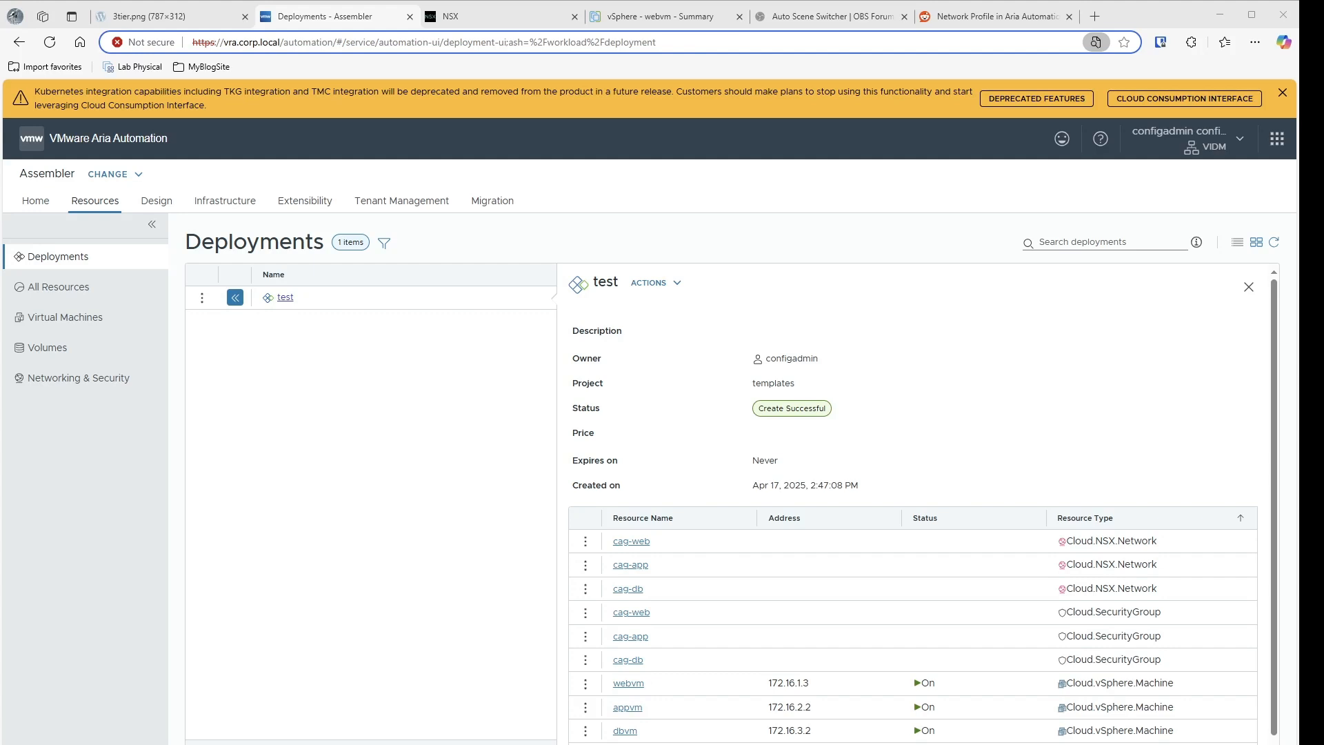
- Open webvm from the test deployment's resources and examine its network details
scroll(910, 607, down, 1)
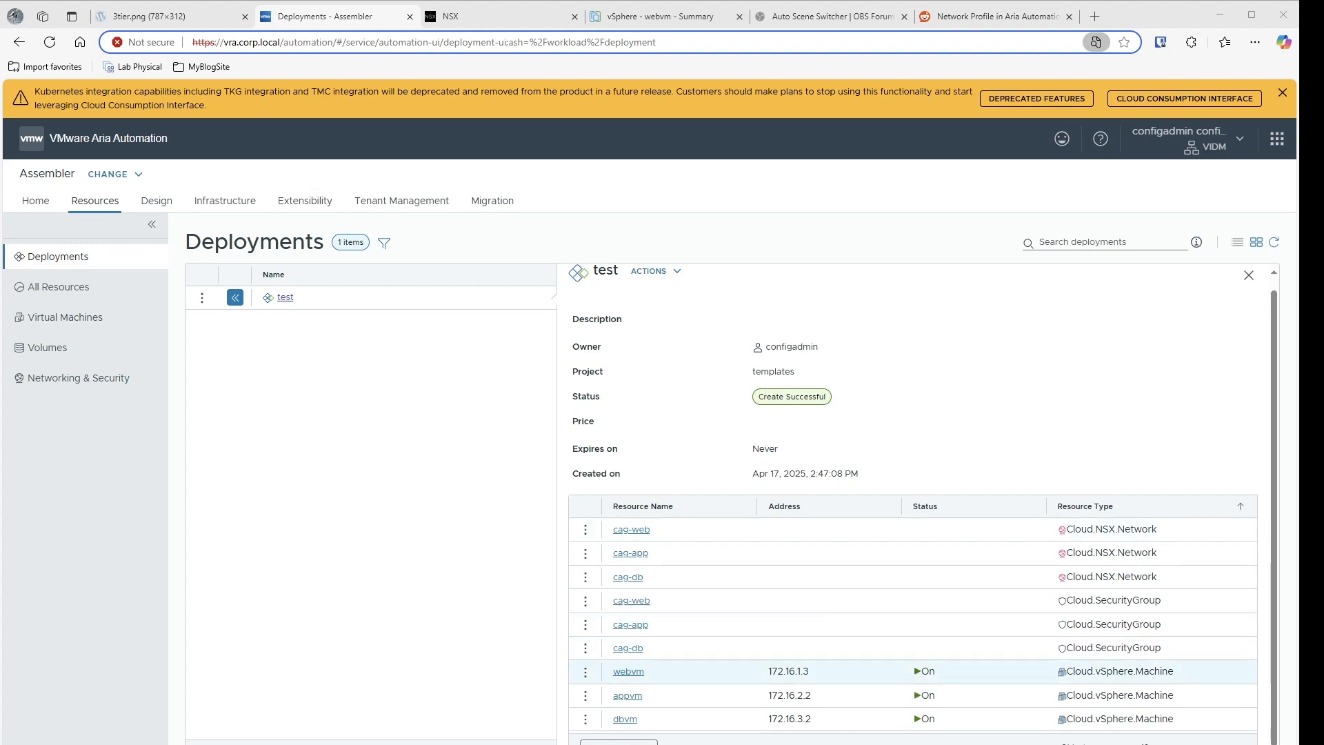
click(628, 671)
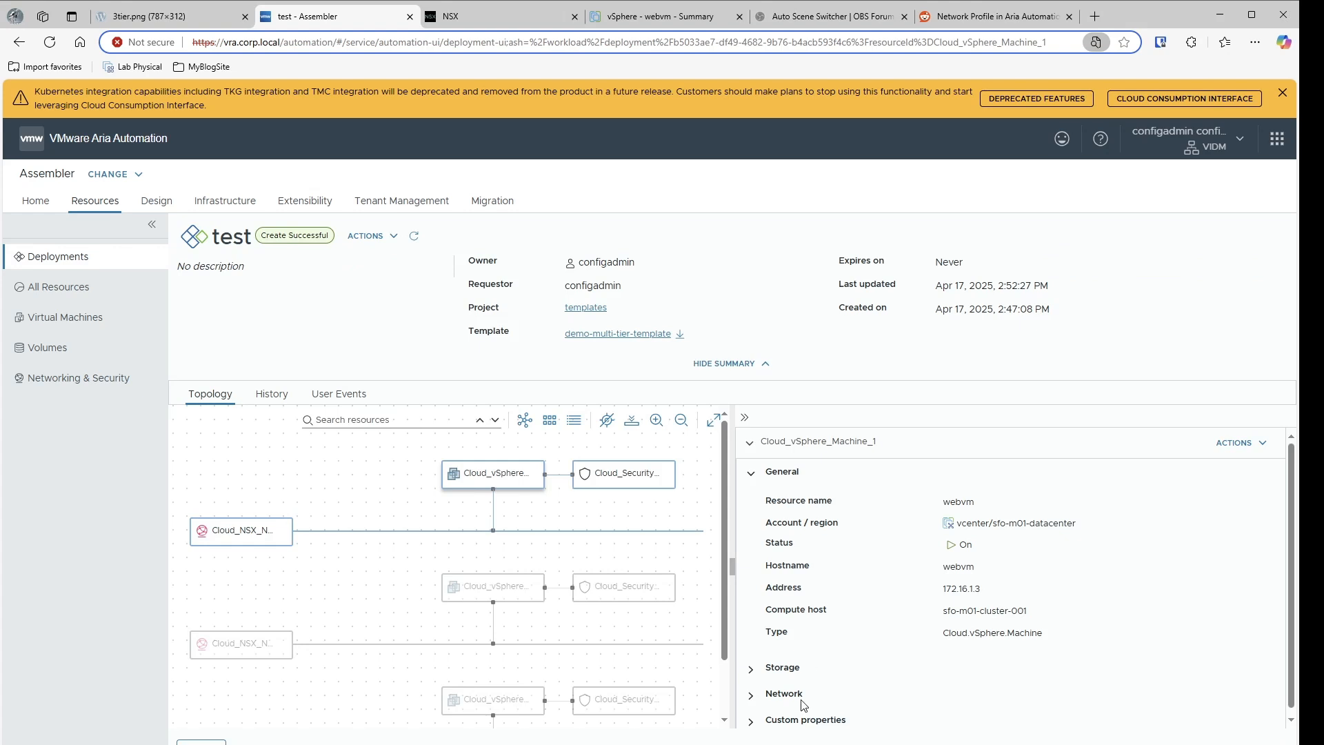
click(749, 702)
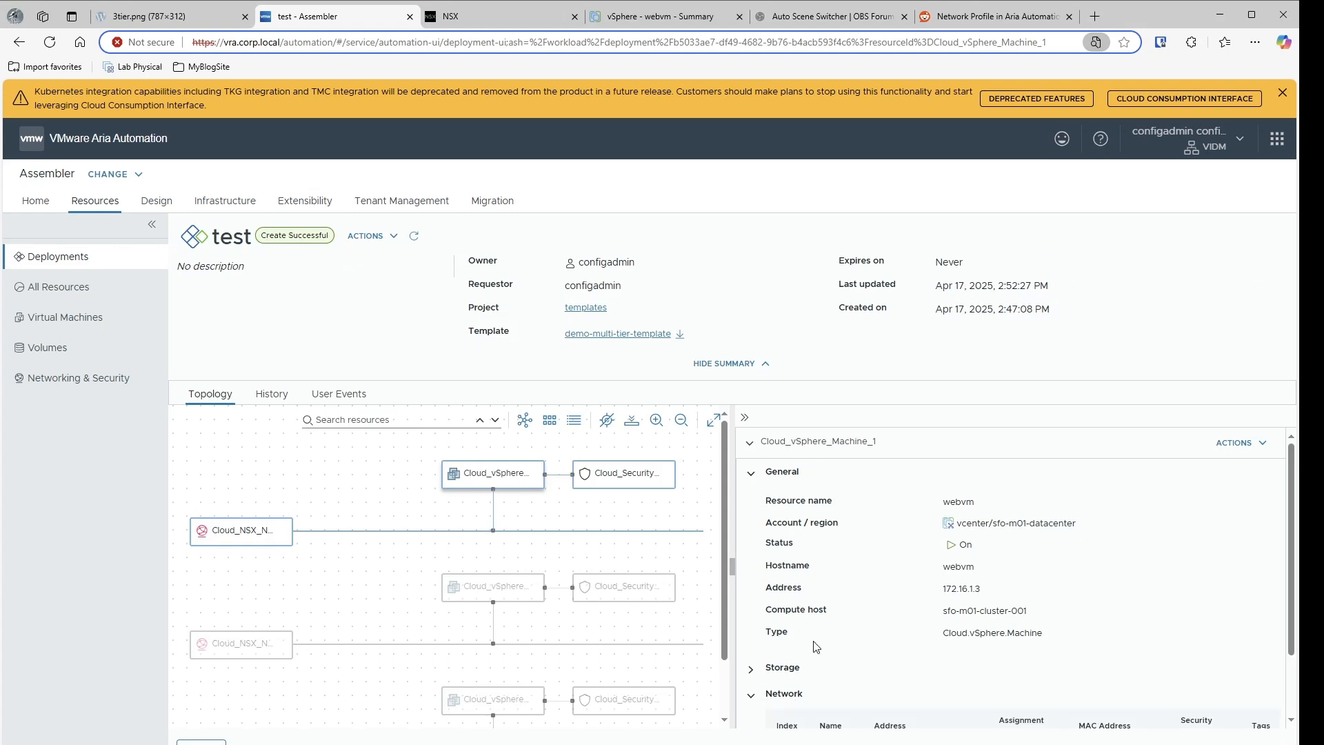
scroll(814, 646, down, 1)
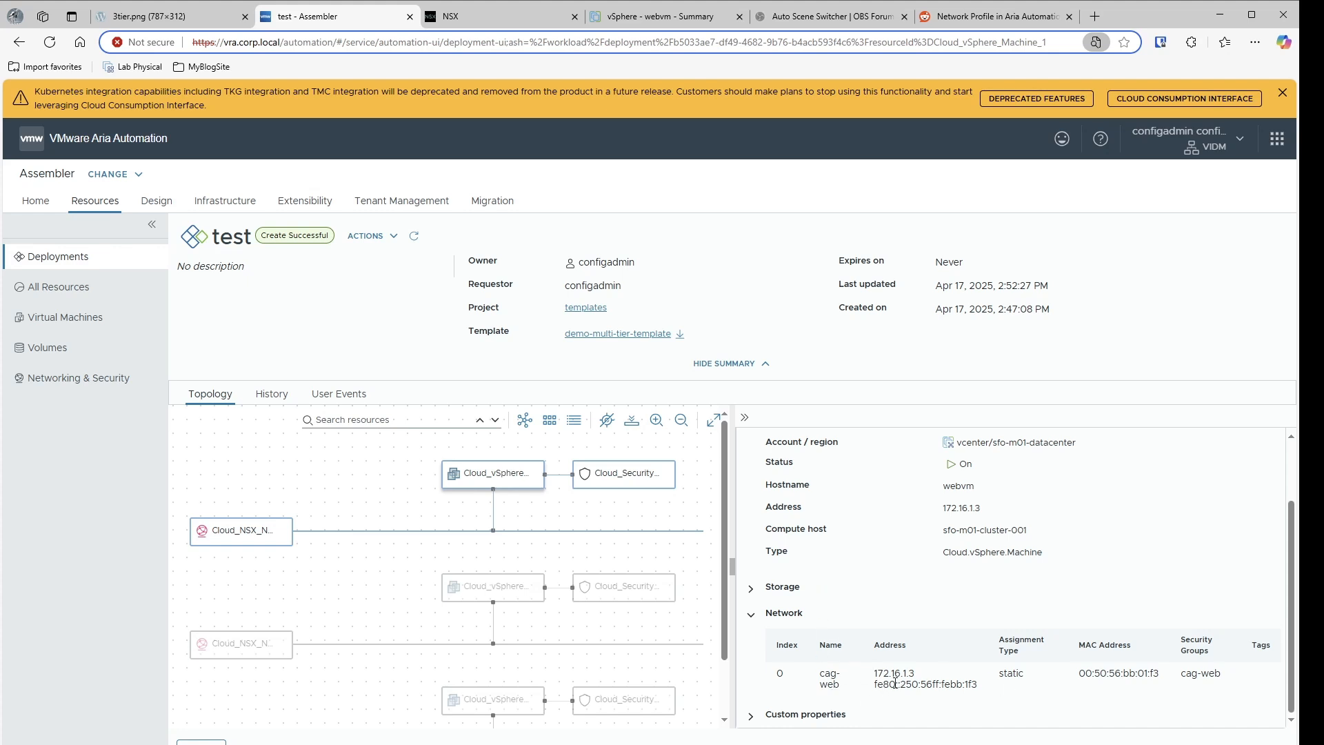
- Select the appvm machine in the deployment topology and examine its network details
click(503, 594)
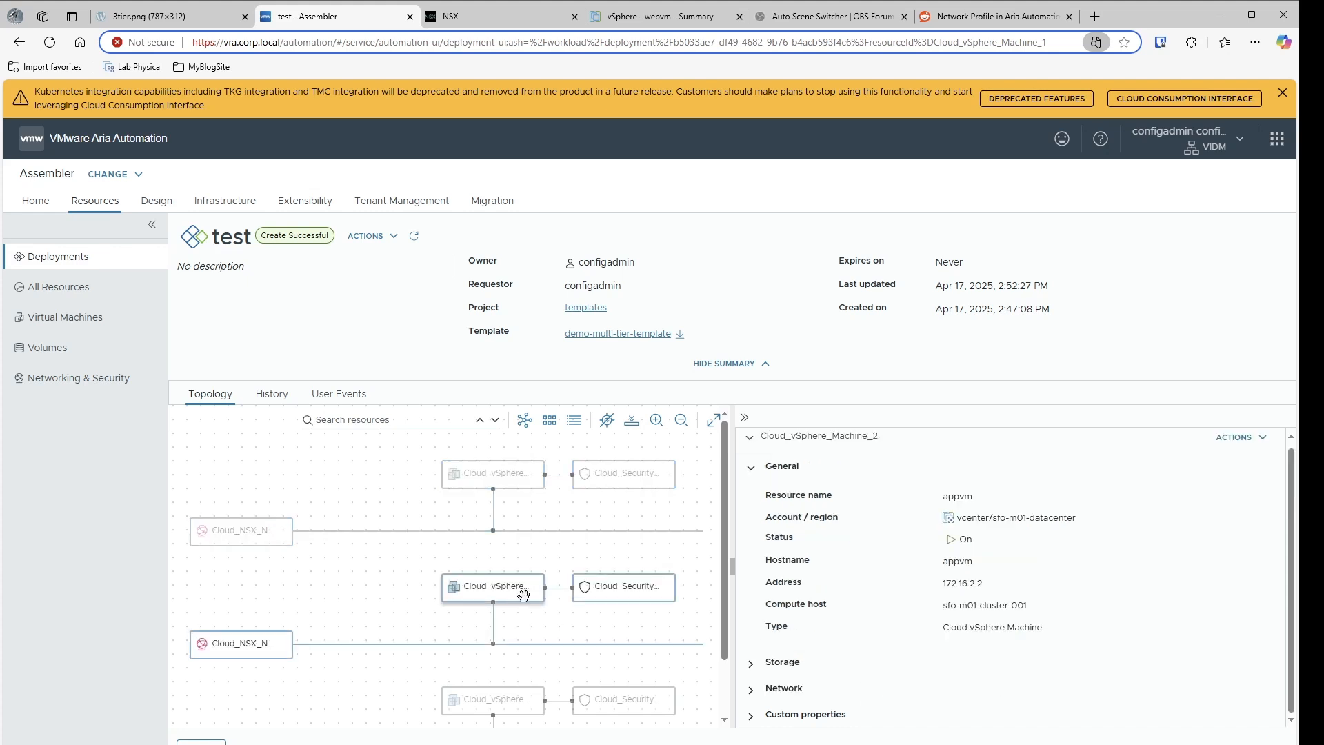
click(751, 690)
scroll(752, 693, down, 1)
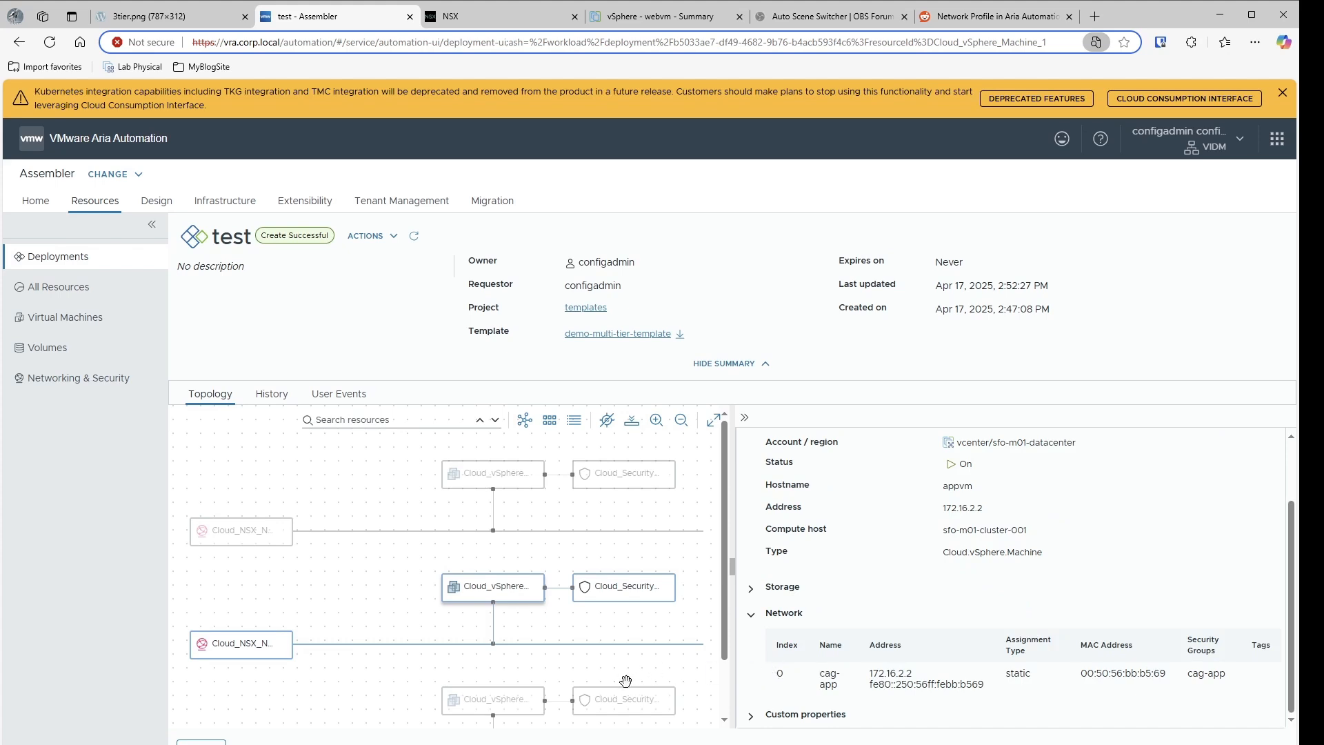
- Select the dbvm machine in the deployment topology and examine its network details
click(489, 699)
scroll(778, 634, down, 1)
scroll(774, 645, up, 1)
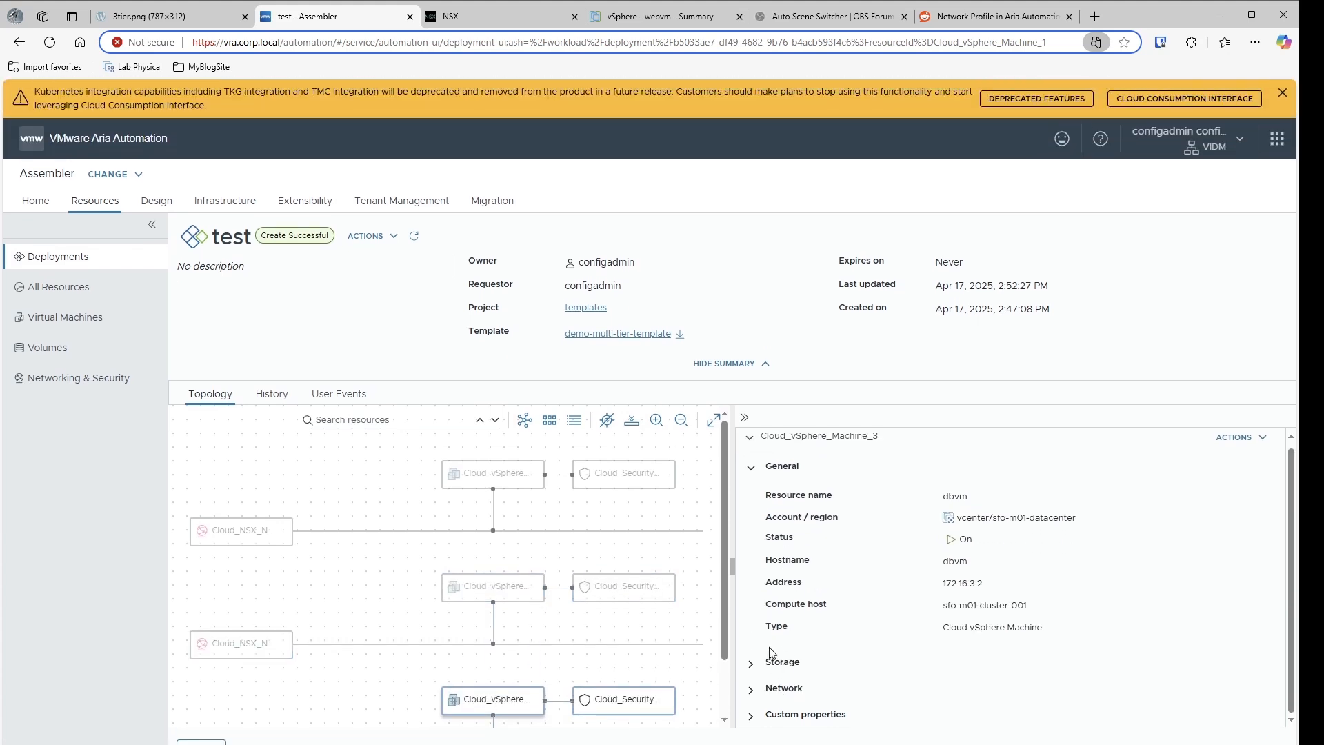
click(751, 692)
scroll(793, 686, down, 1)
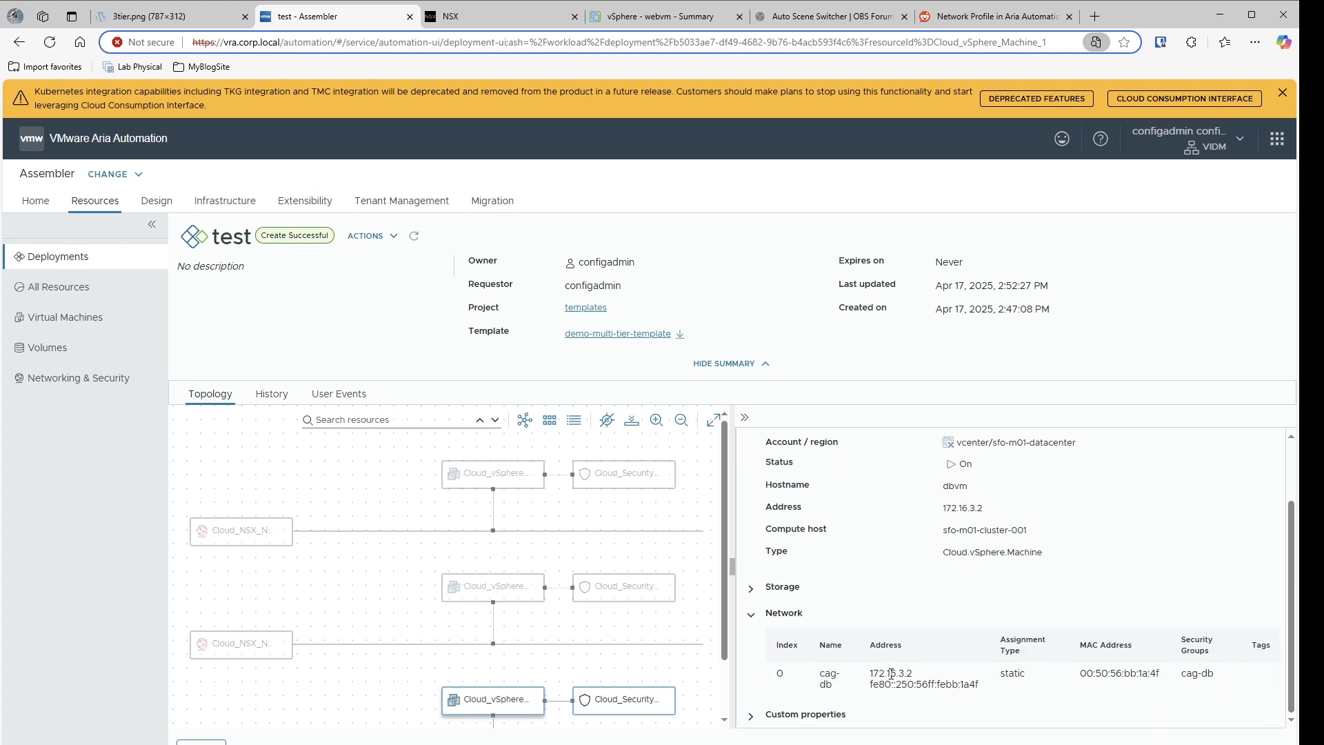
- Switch to NSX and examine the cag-app group's effective IP addresses, segment ports and VIFs, including all IP addresses of the adapter
click(467, 18)
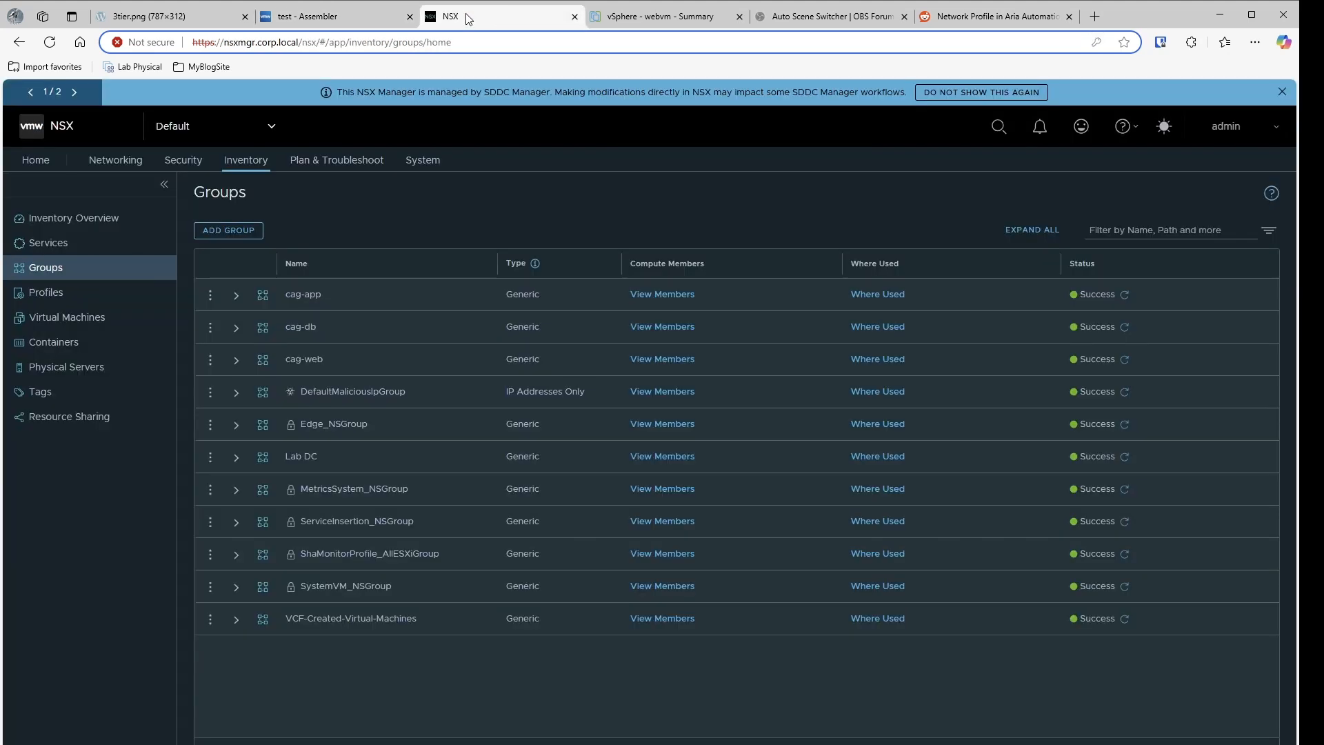
click(651, 296)
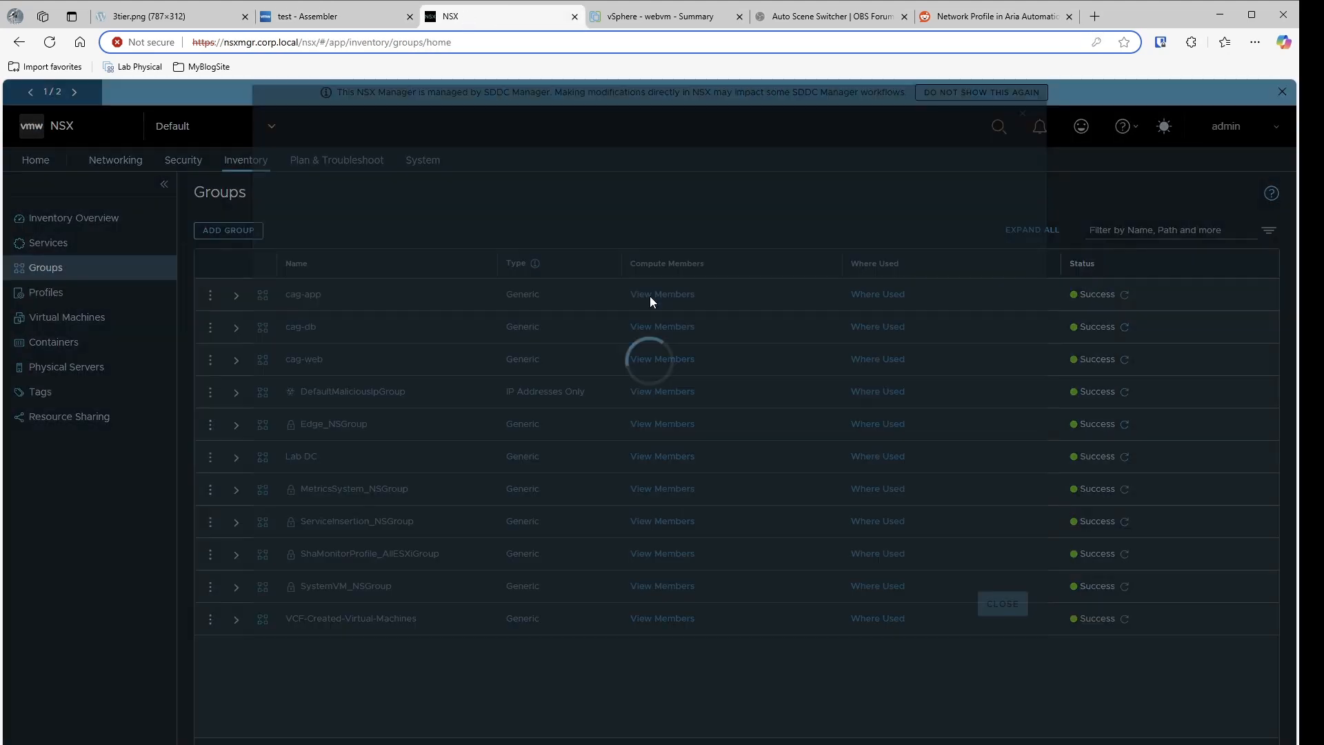
click(338, 351)
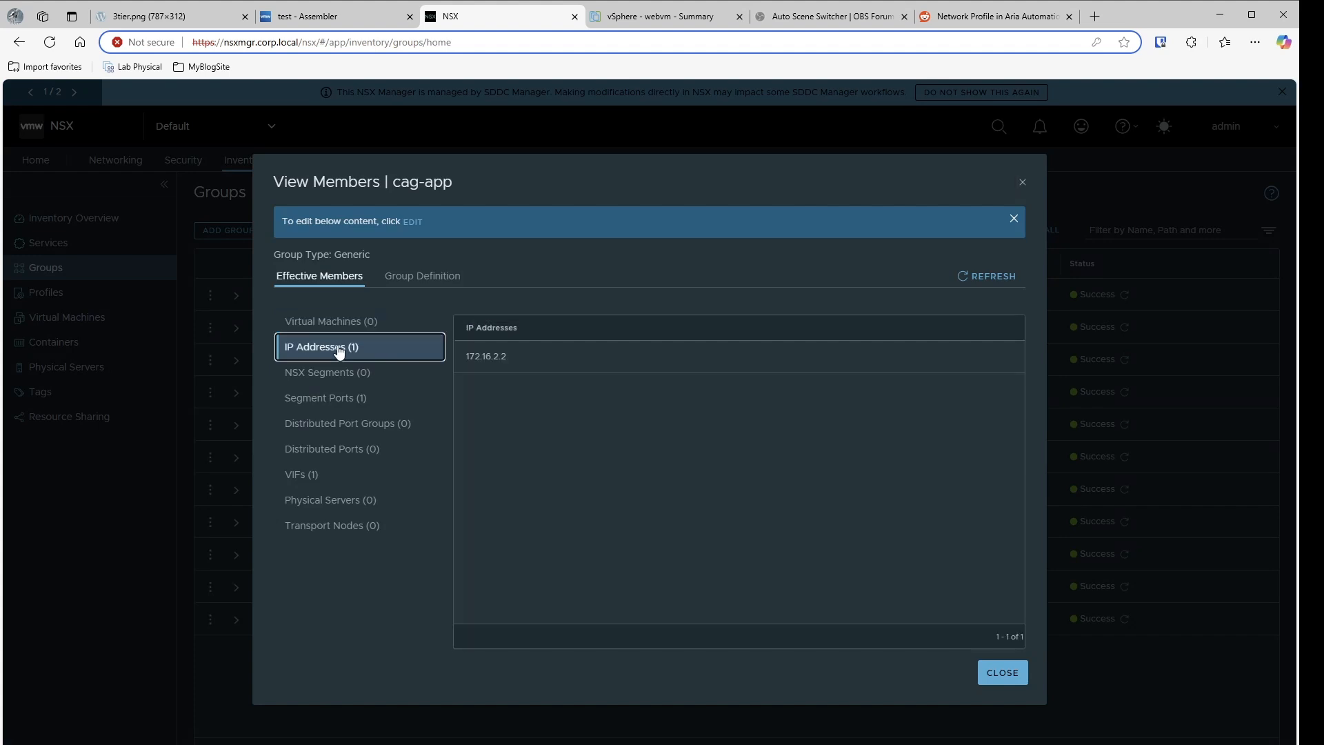
click(336, 405)
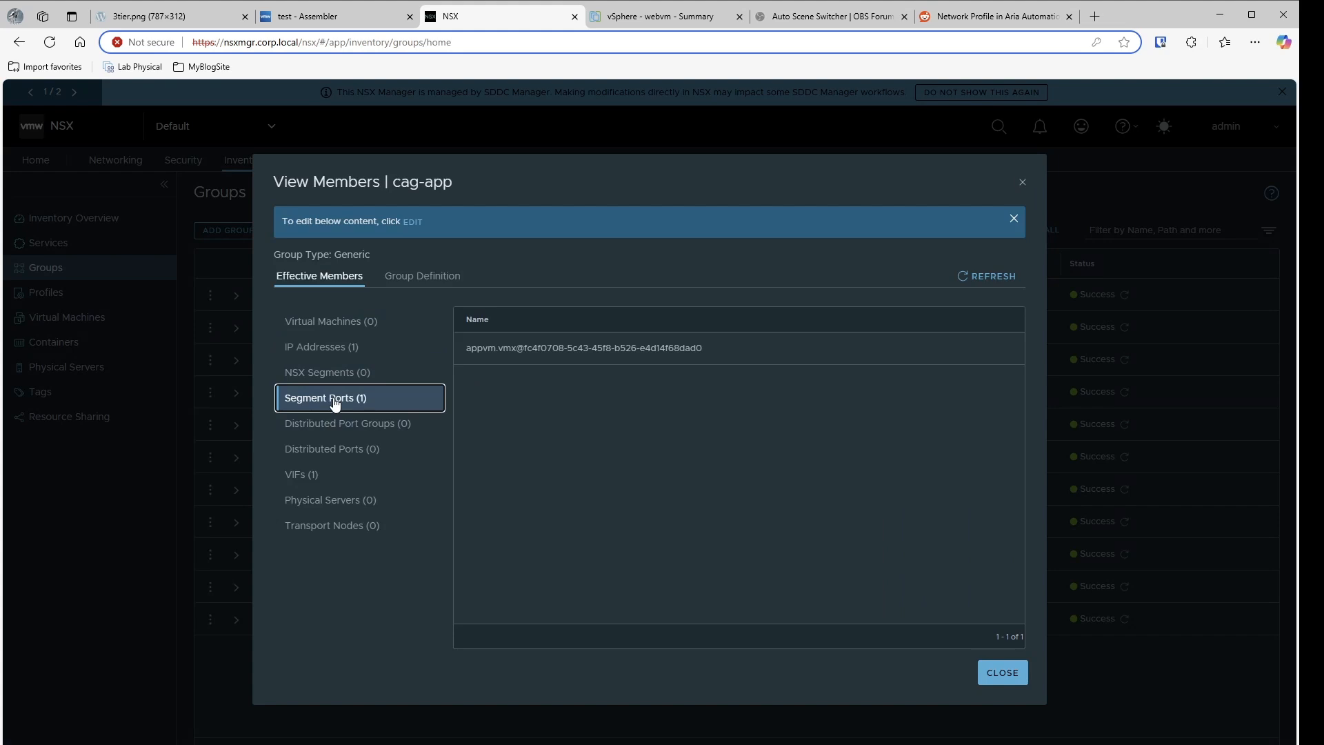
click(304, 484)
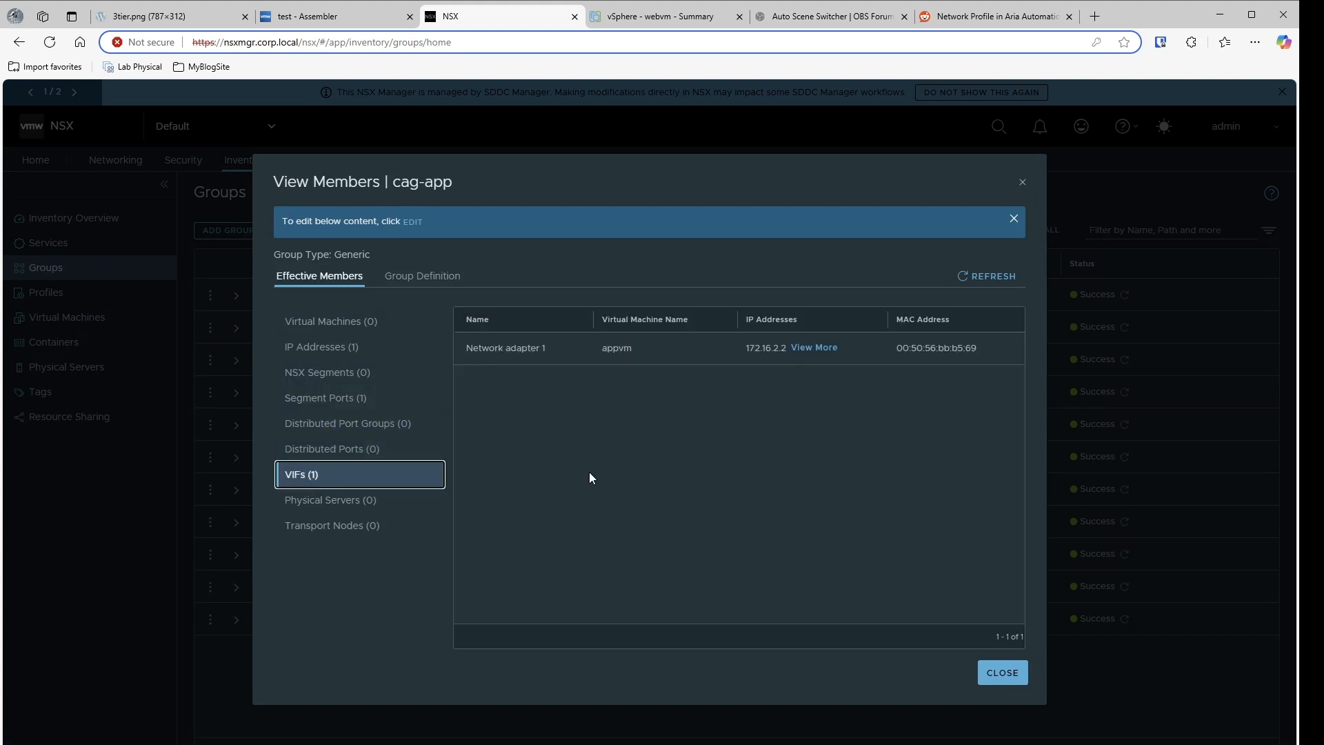
click(829, 342)
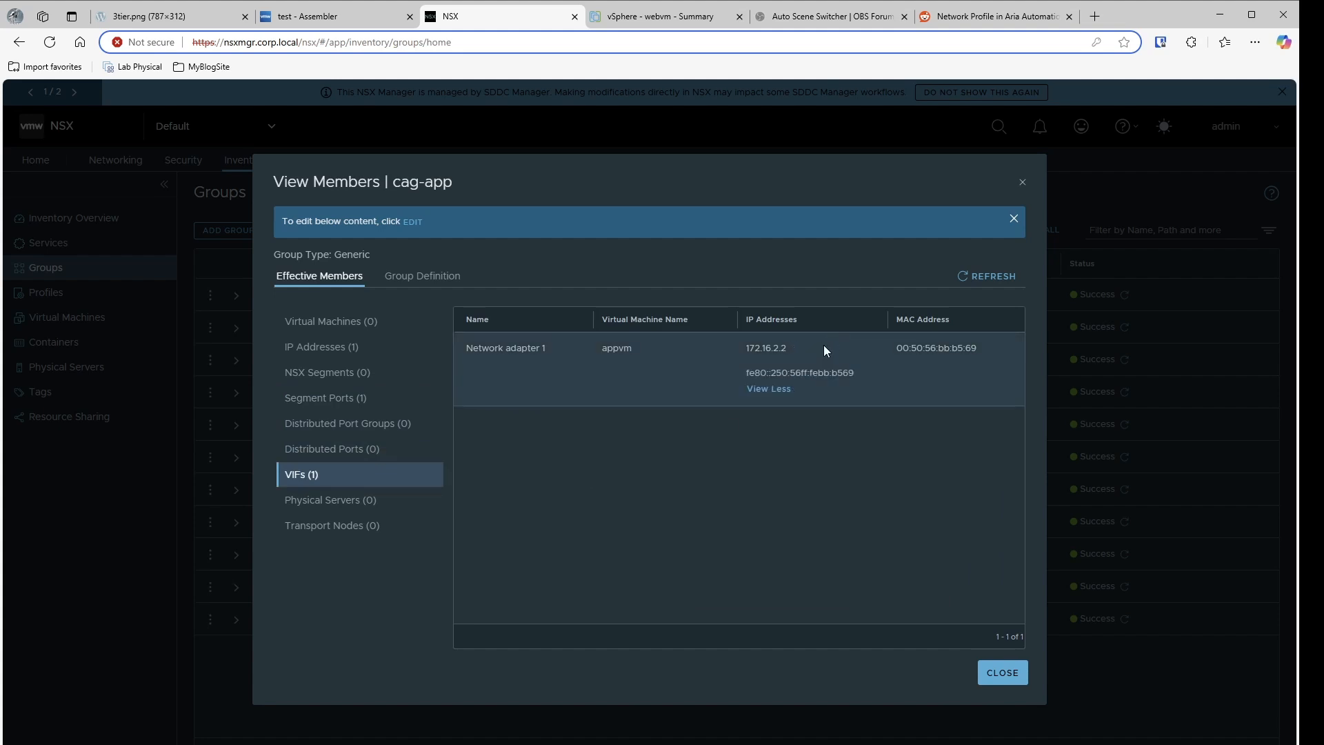
click(1002, 672)
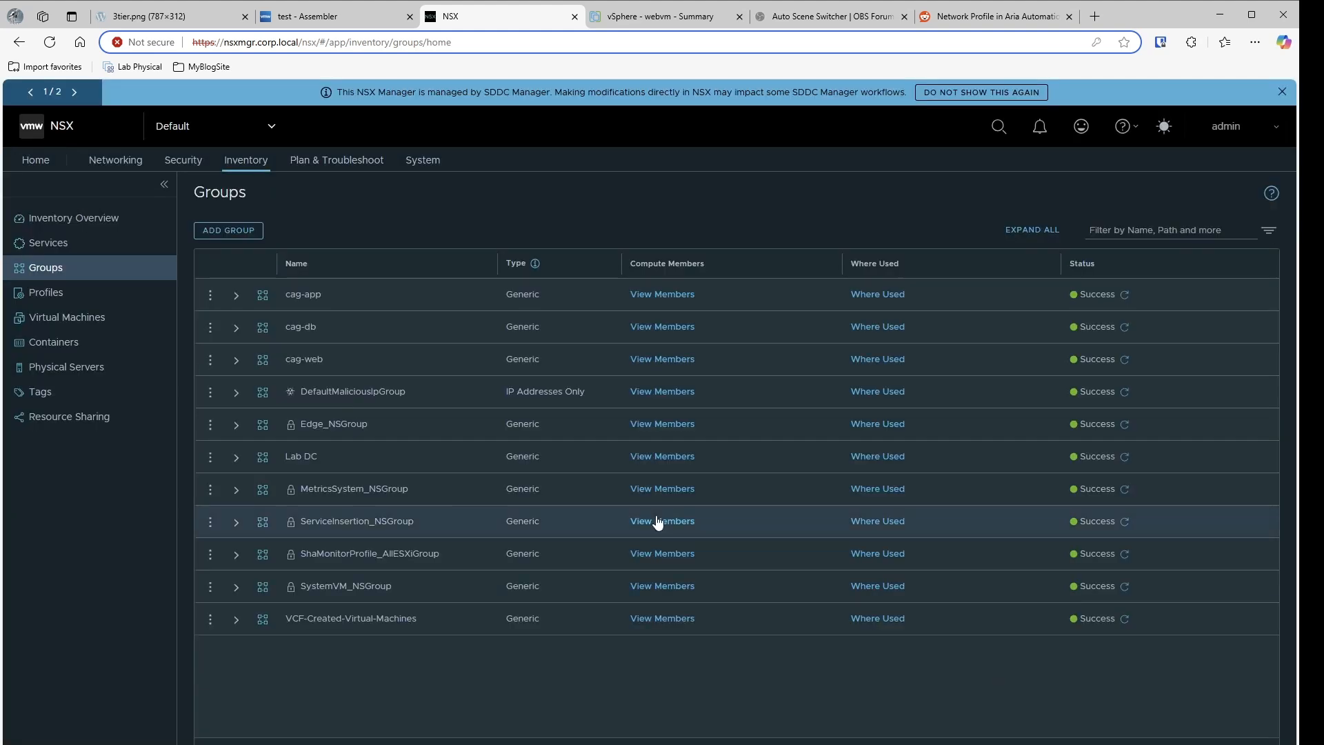
- Examine the effective IP addresses, VIFs and segment ports of the cag-db group, and close its member view
click(648, 329)
click(332, 347)
click(319, 476)
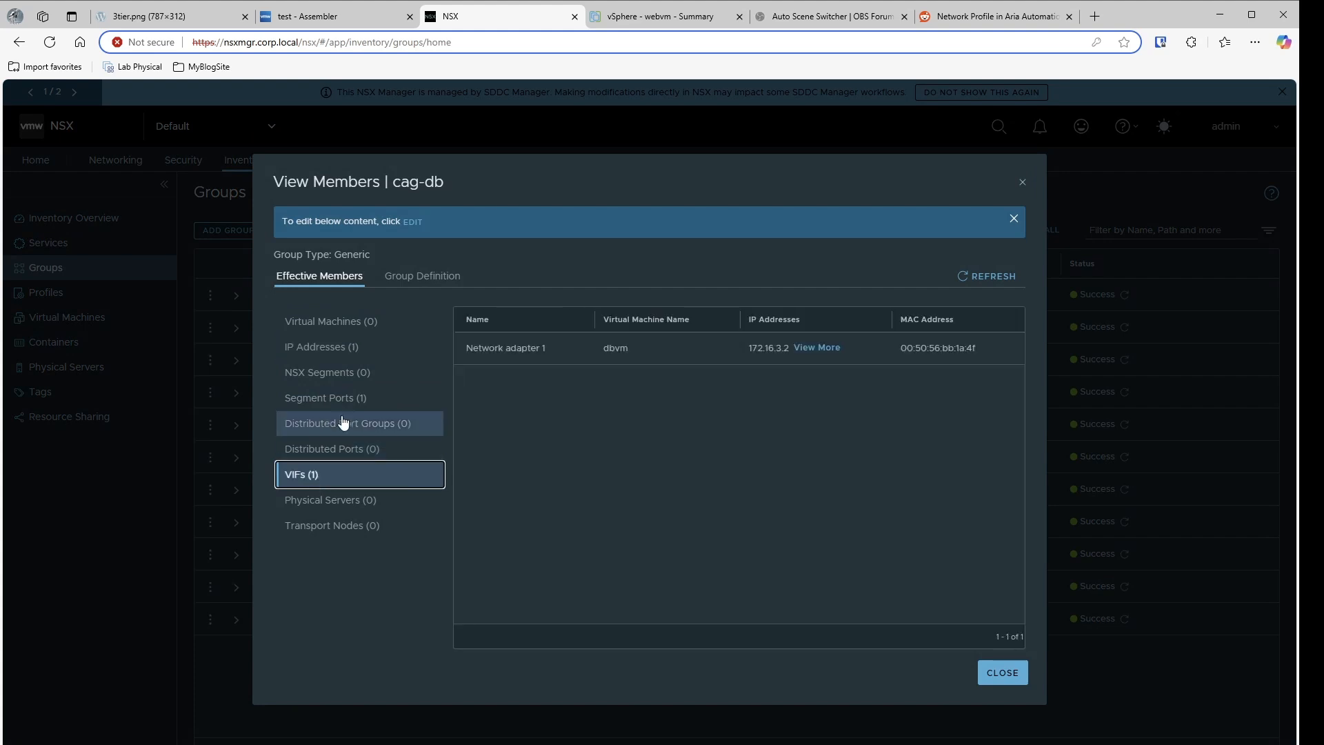
click(343, 400)
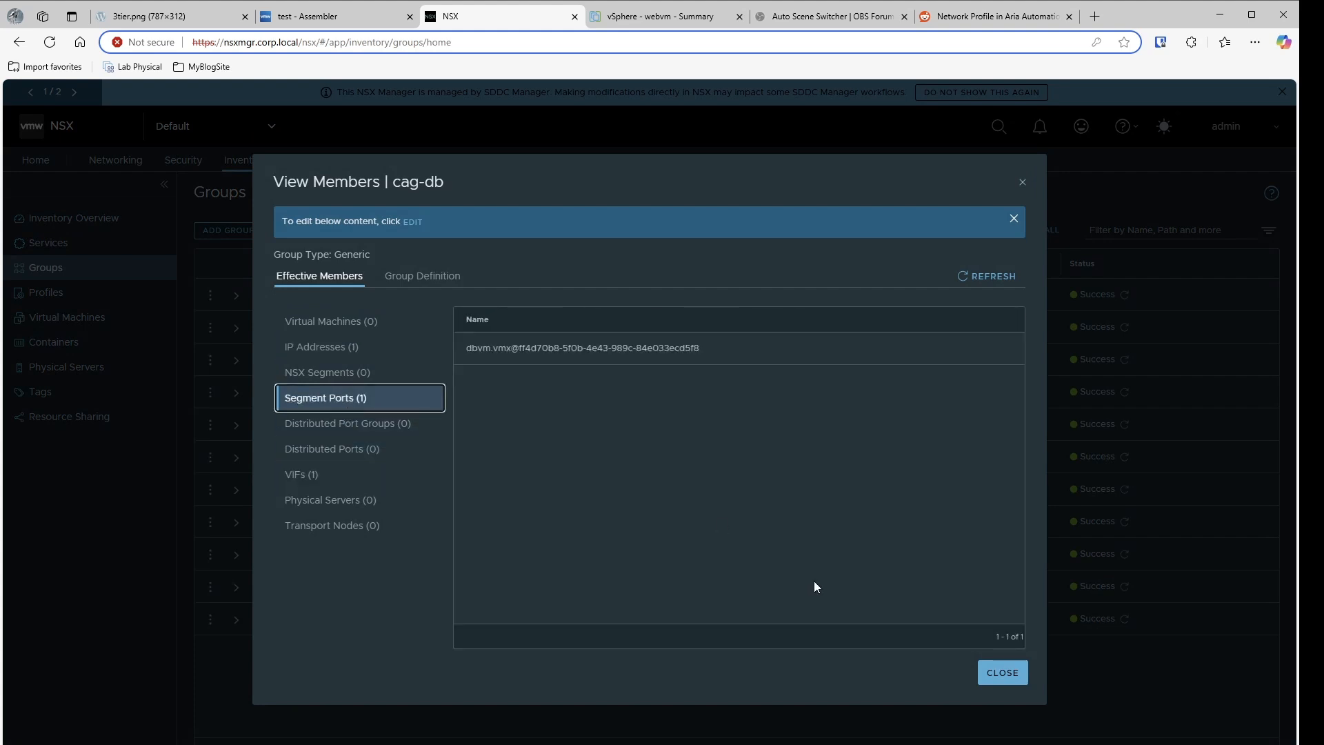
click(1003, 672)
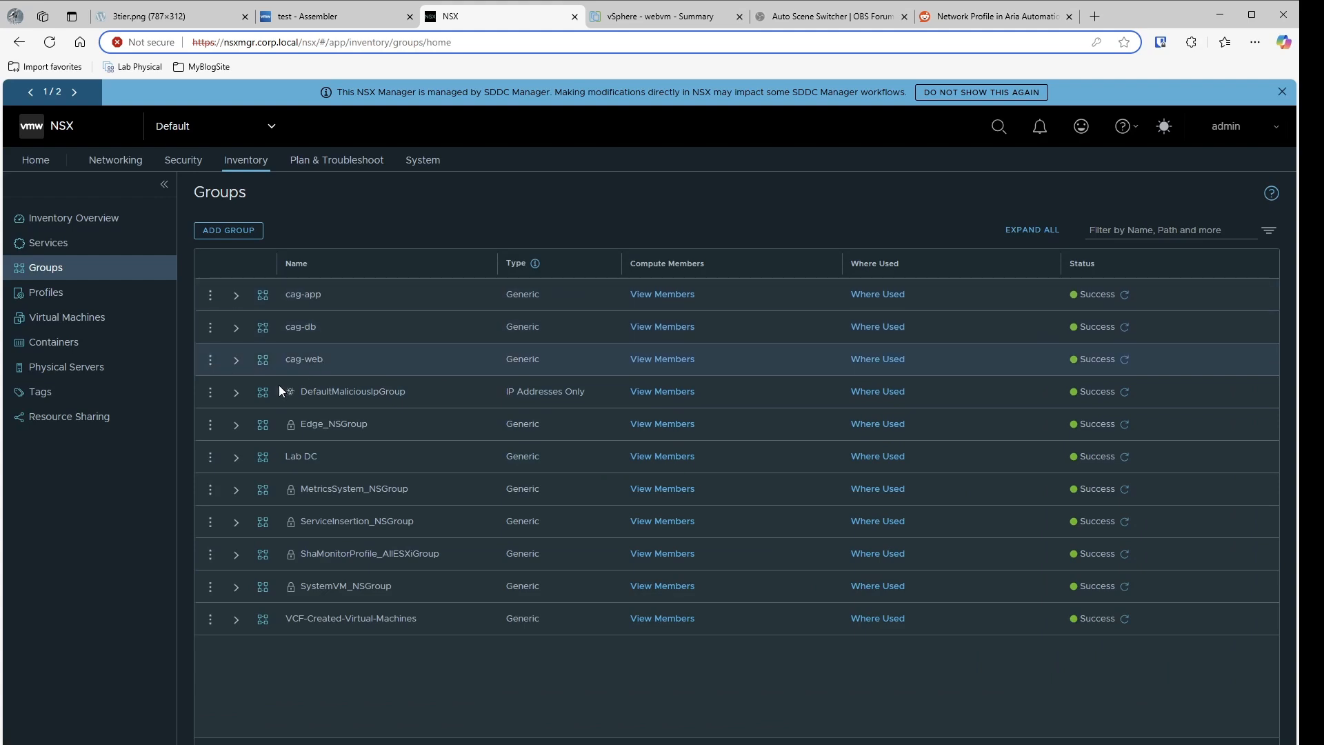
- Open the Distributed Firewall's application rules and expand the AA-NSX-Multi-Tier policy to view its rules
click(183, 159)
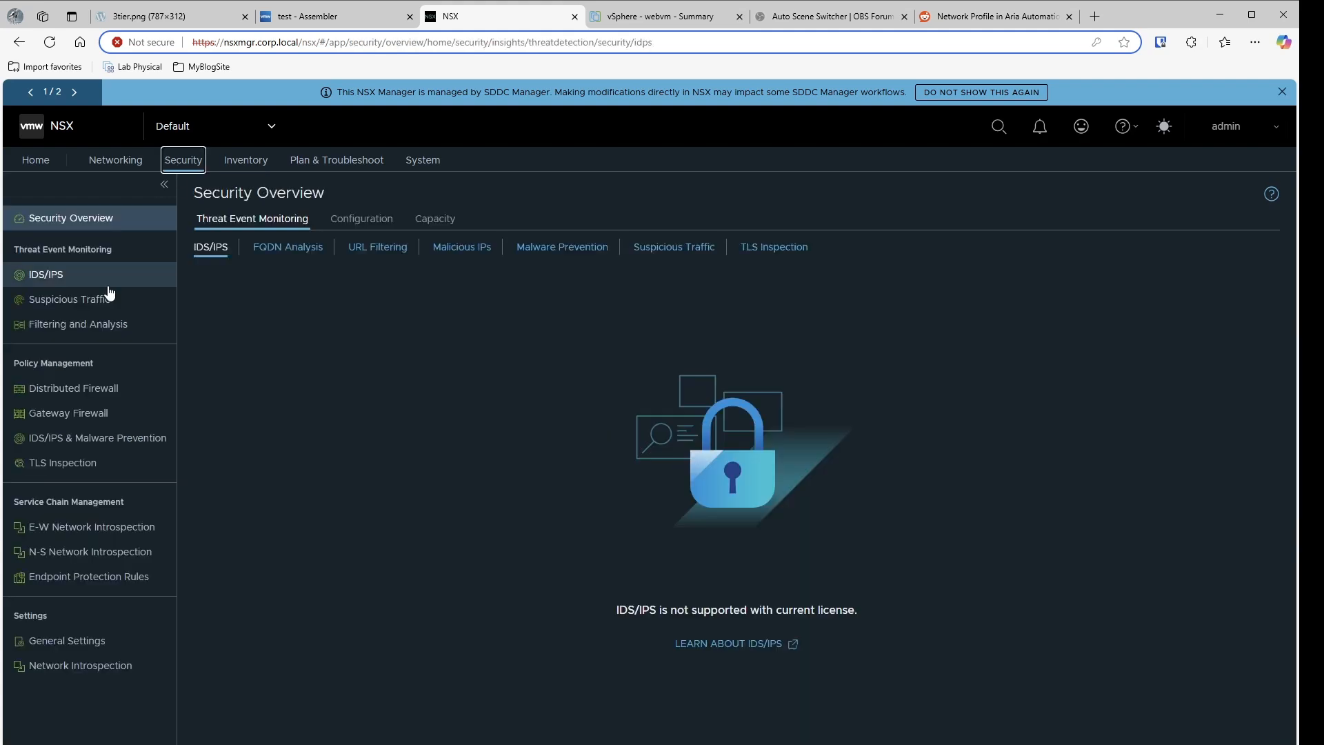
click(50, 393)
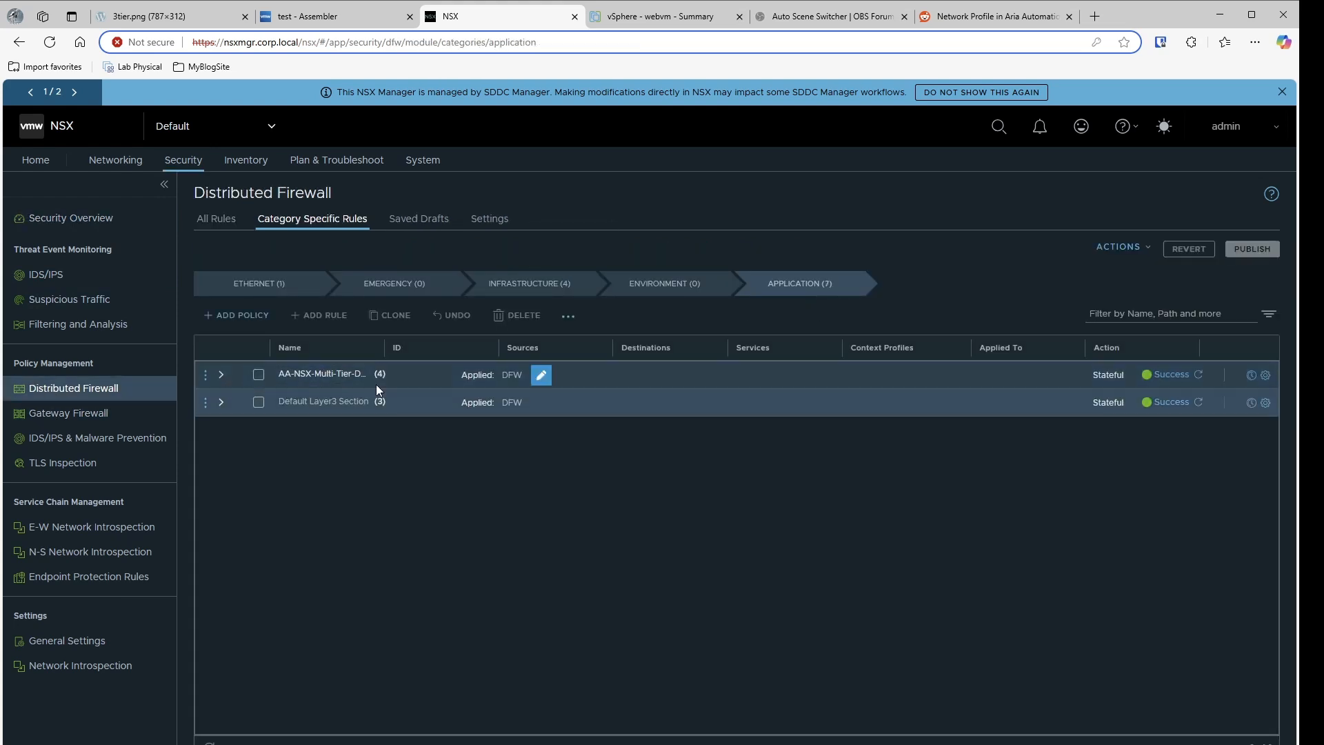
click(220, 375)
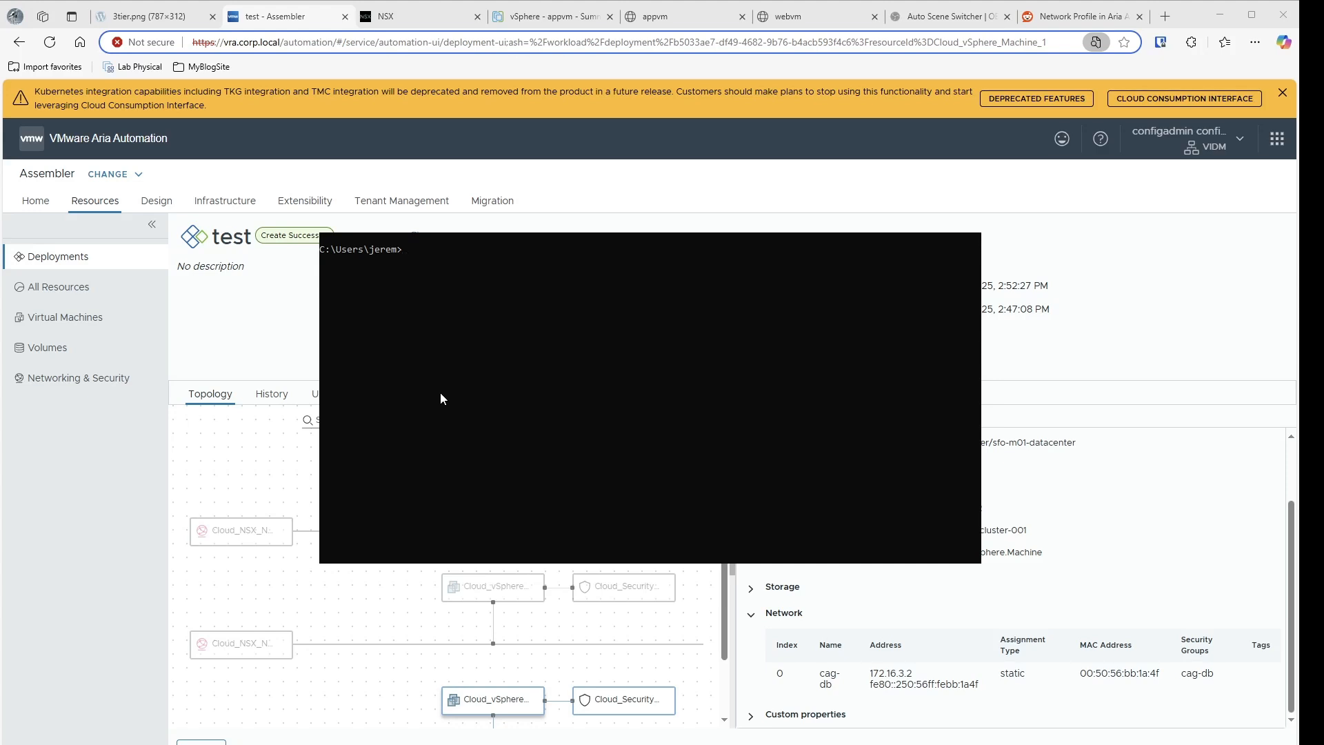
- From the local command prompt, ping webvm at 172.16.1.3, using its vSphere summary for reference, and stop the ping
text(ping 172.16.1.)
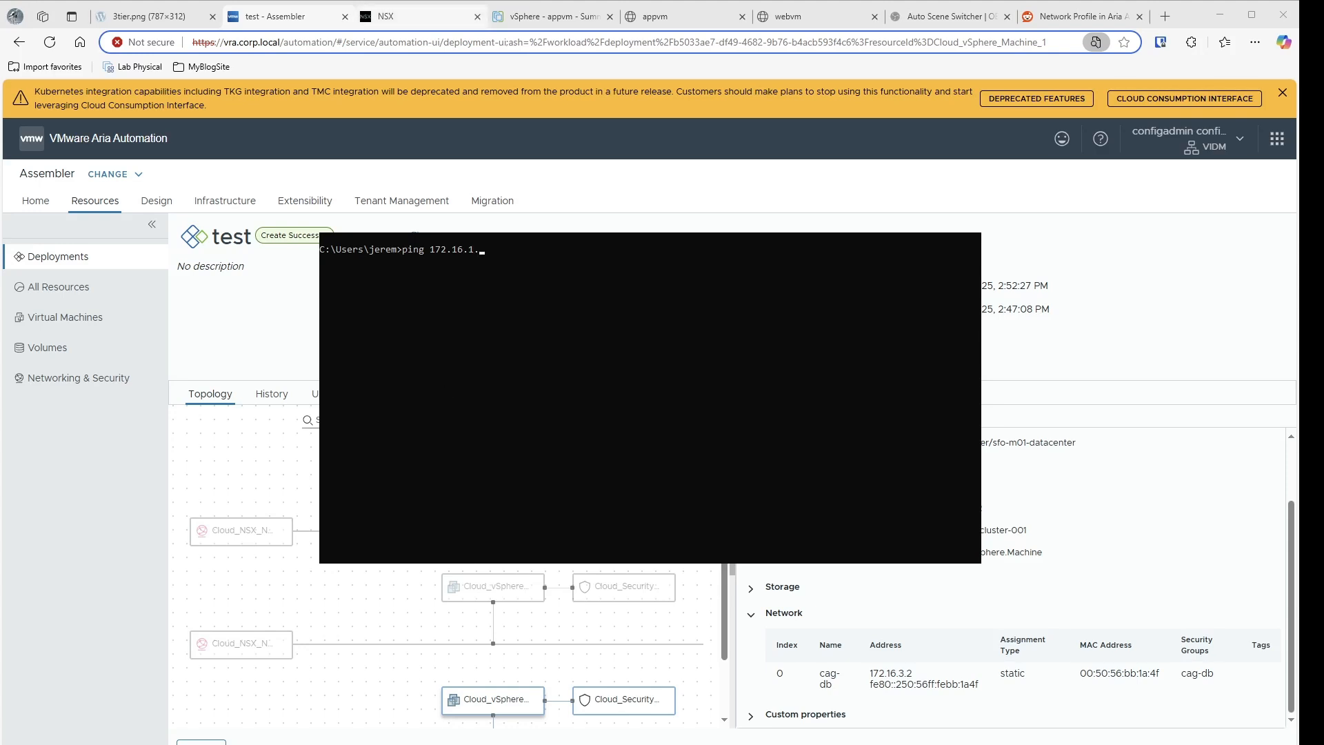
click(552, 16)
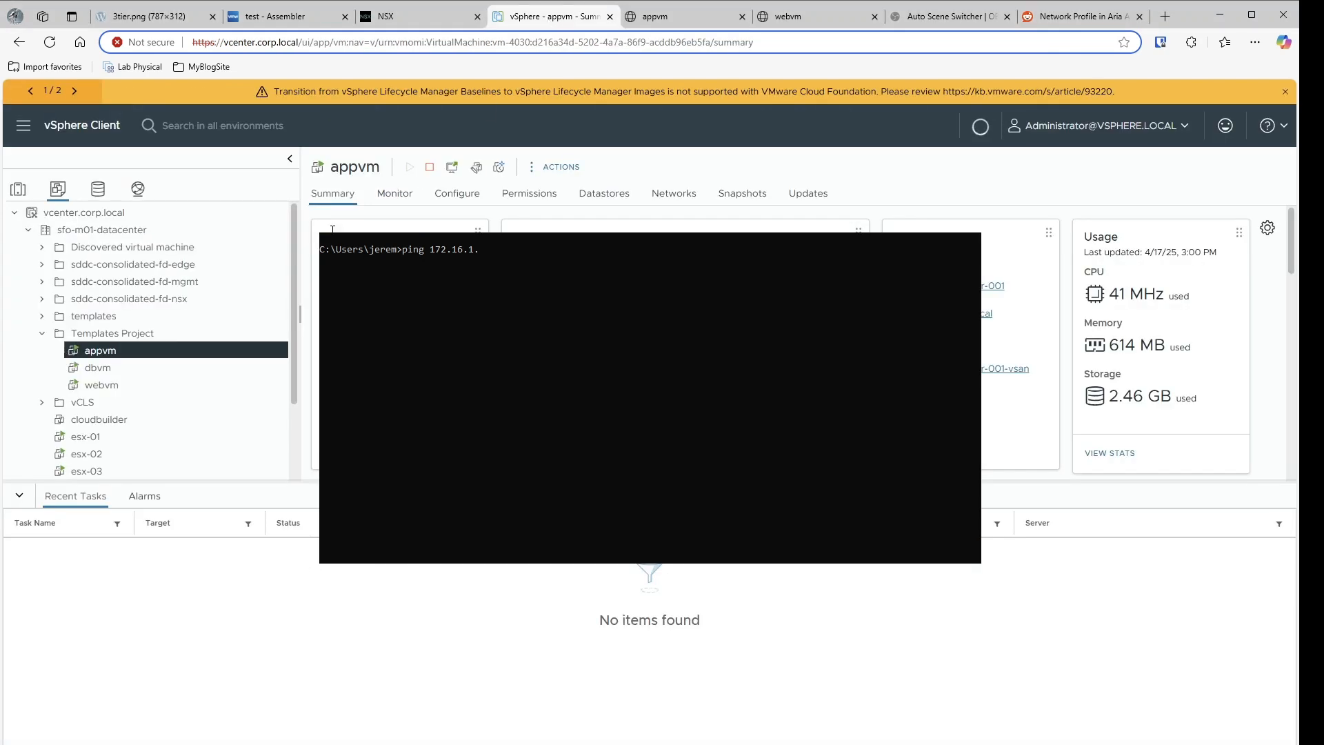
click(100, 384)
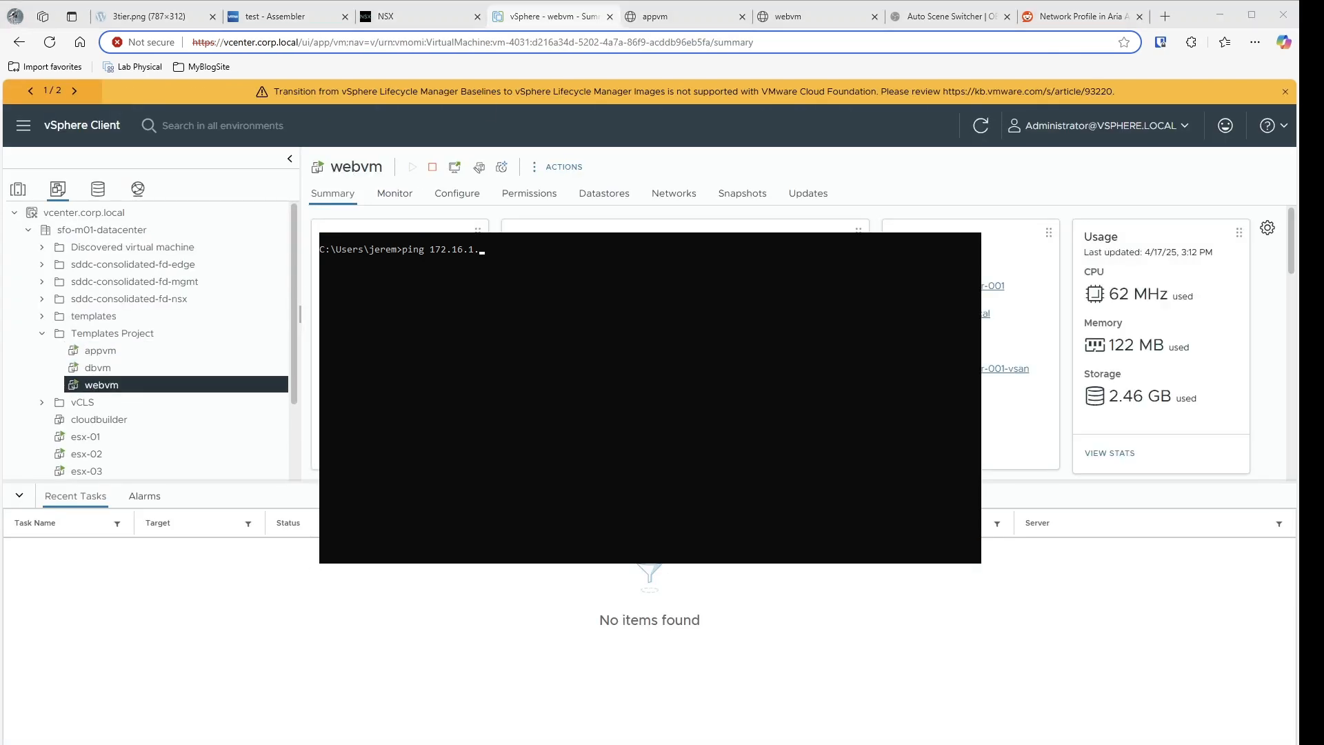
key(Return)
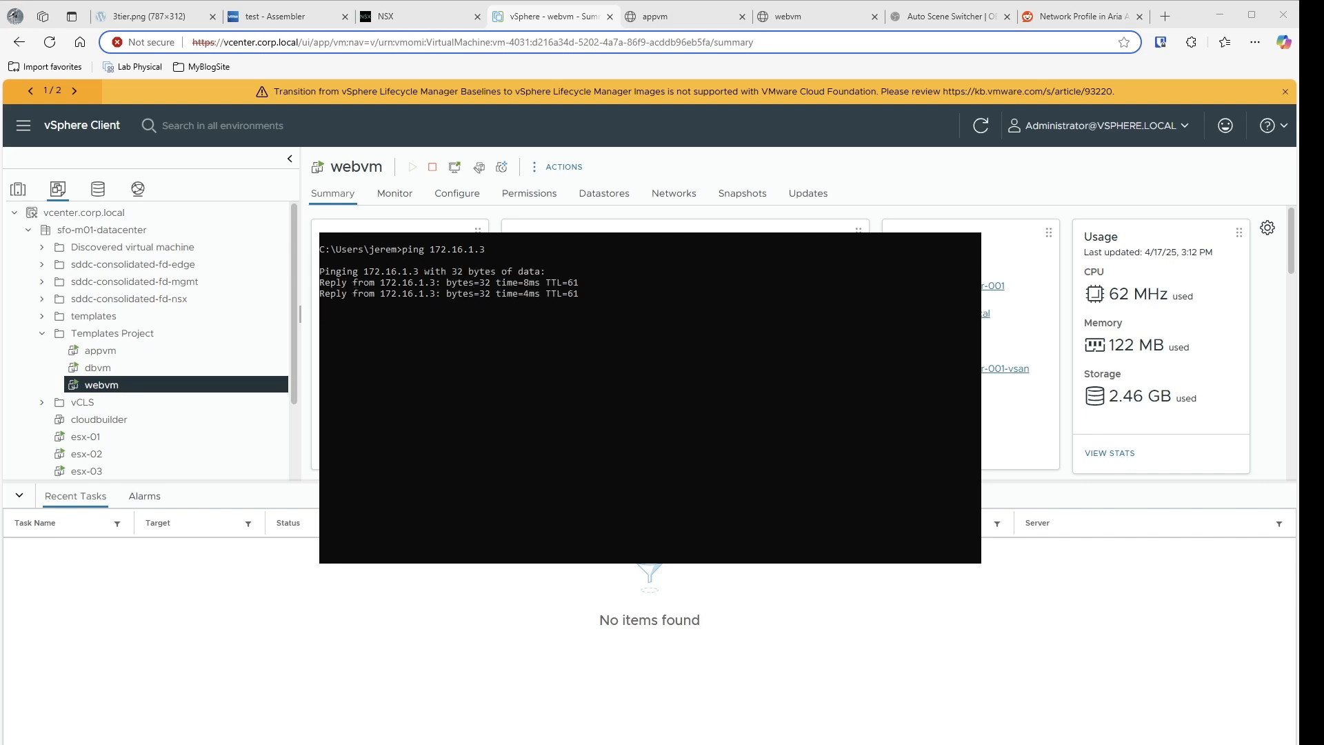
key(ctrl+c)
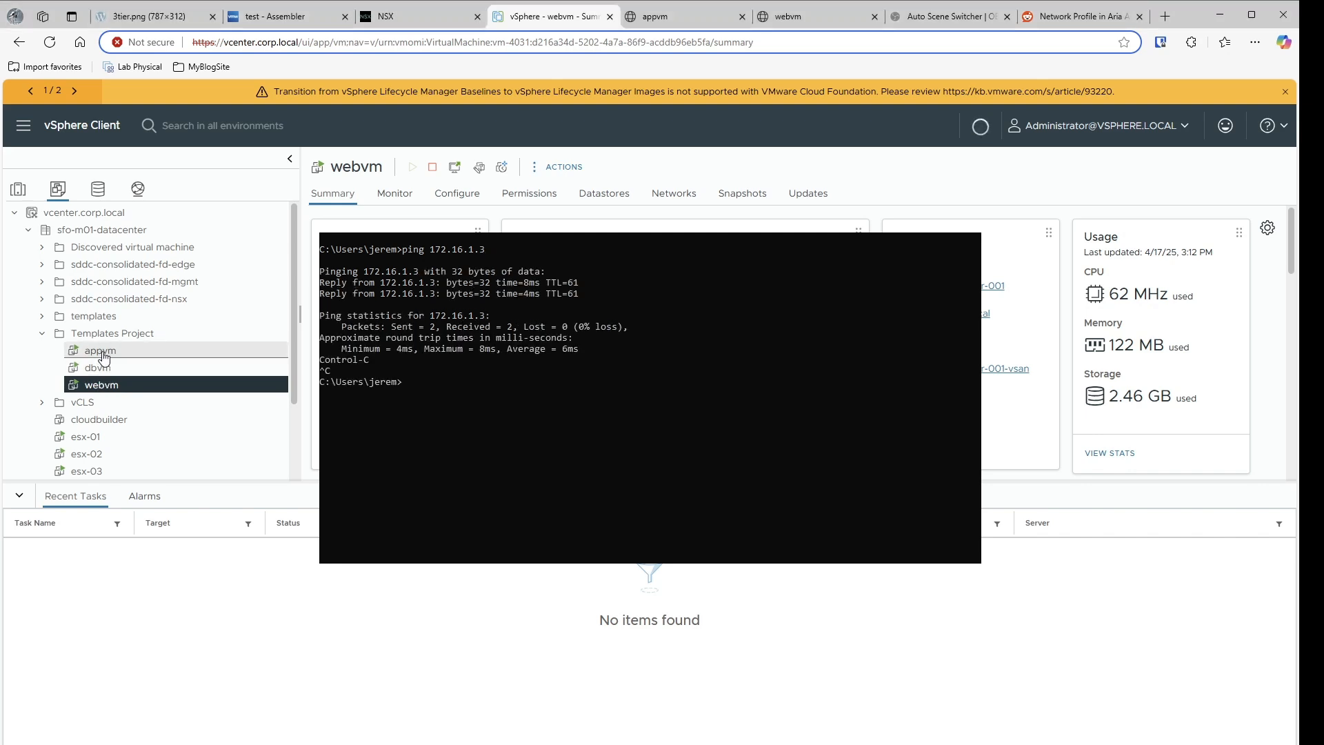
- Select appvm in vSphere and ping 172.16.2.2 from the local command prompt, stopping the ping after a moment
click(100, 350)
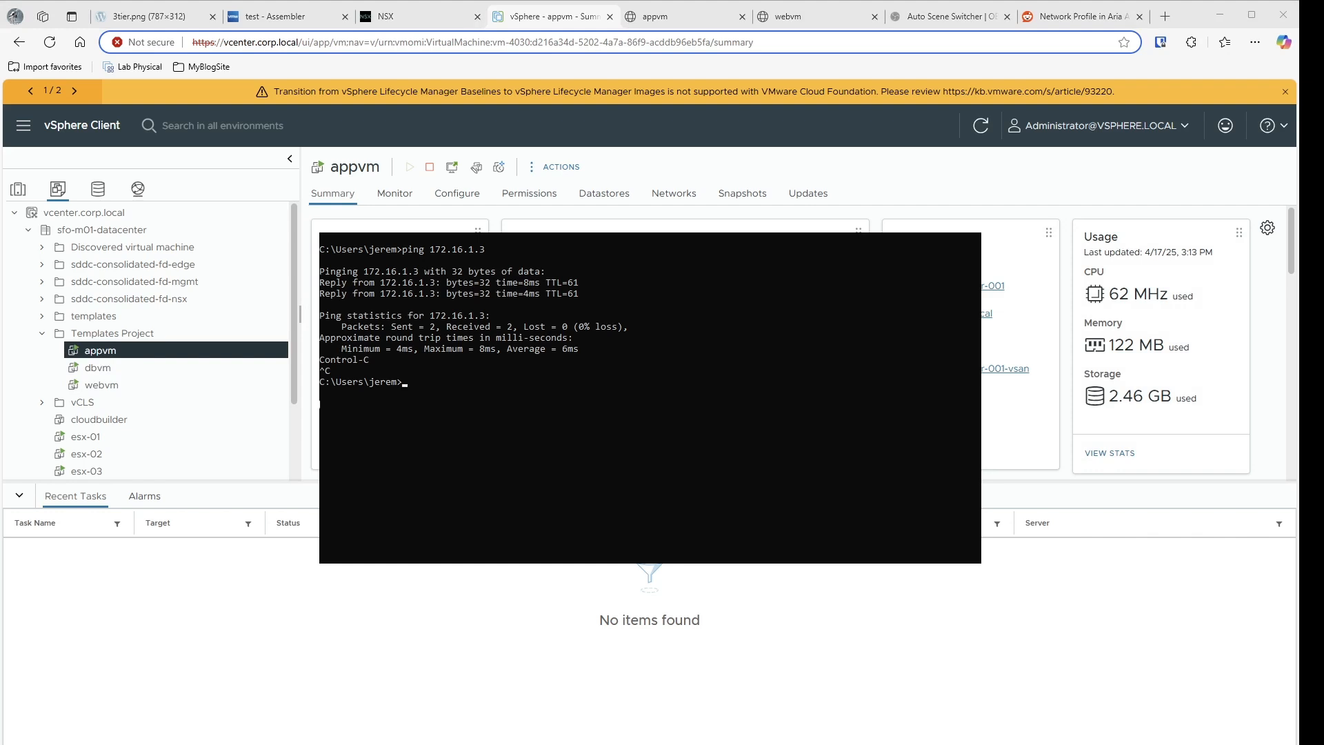
text(ping 172.16.2.2)
key(Return)
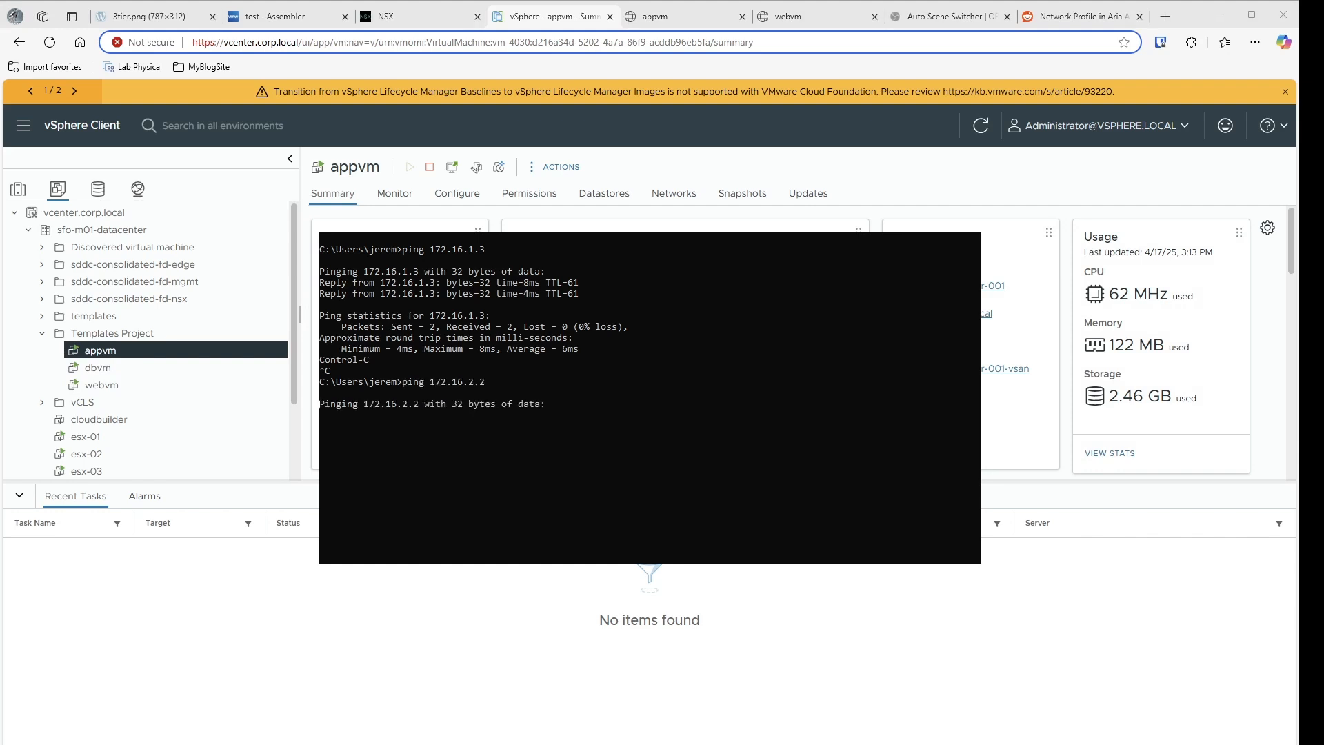
key(ctrl+c)
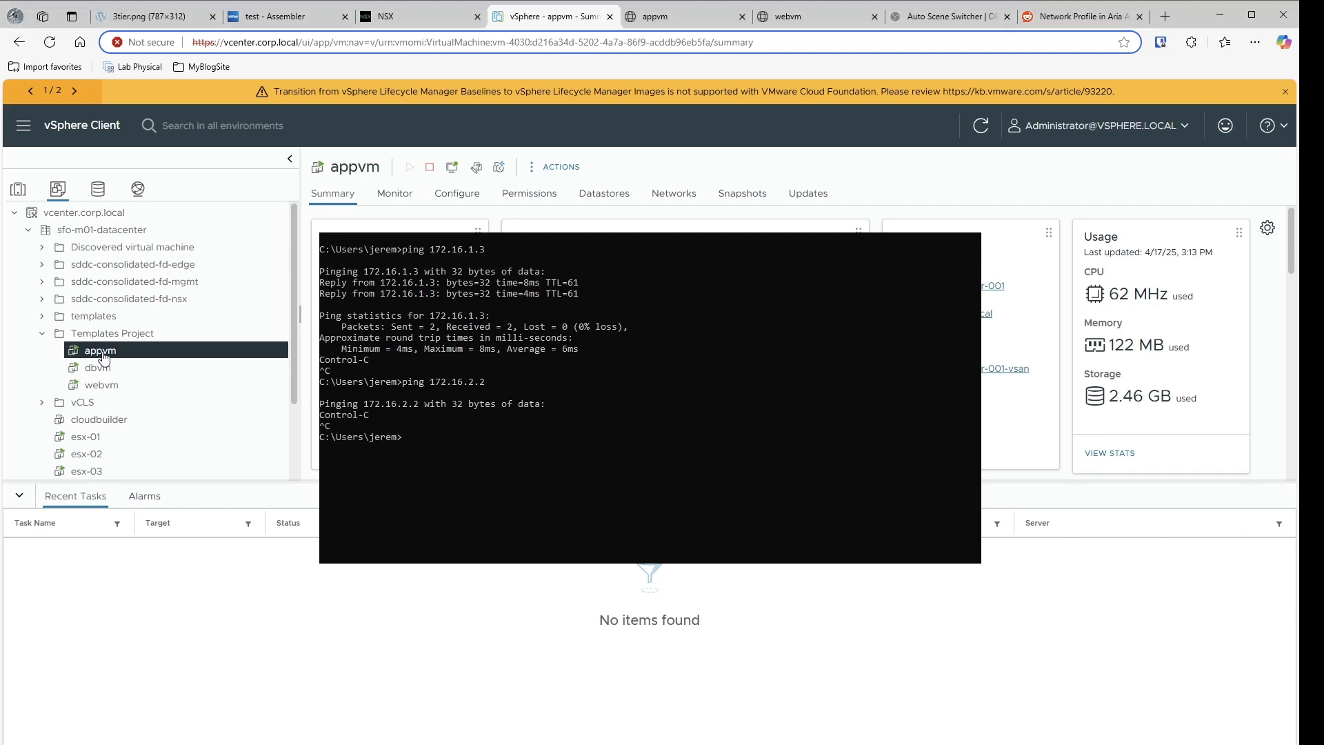
- Select dbvm in vSphere and ping 172.16.3.2 from the local command prompt, stopping the ping after a moment
click(107, 376)
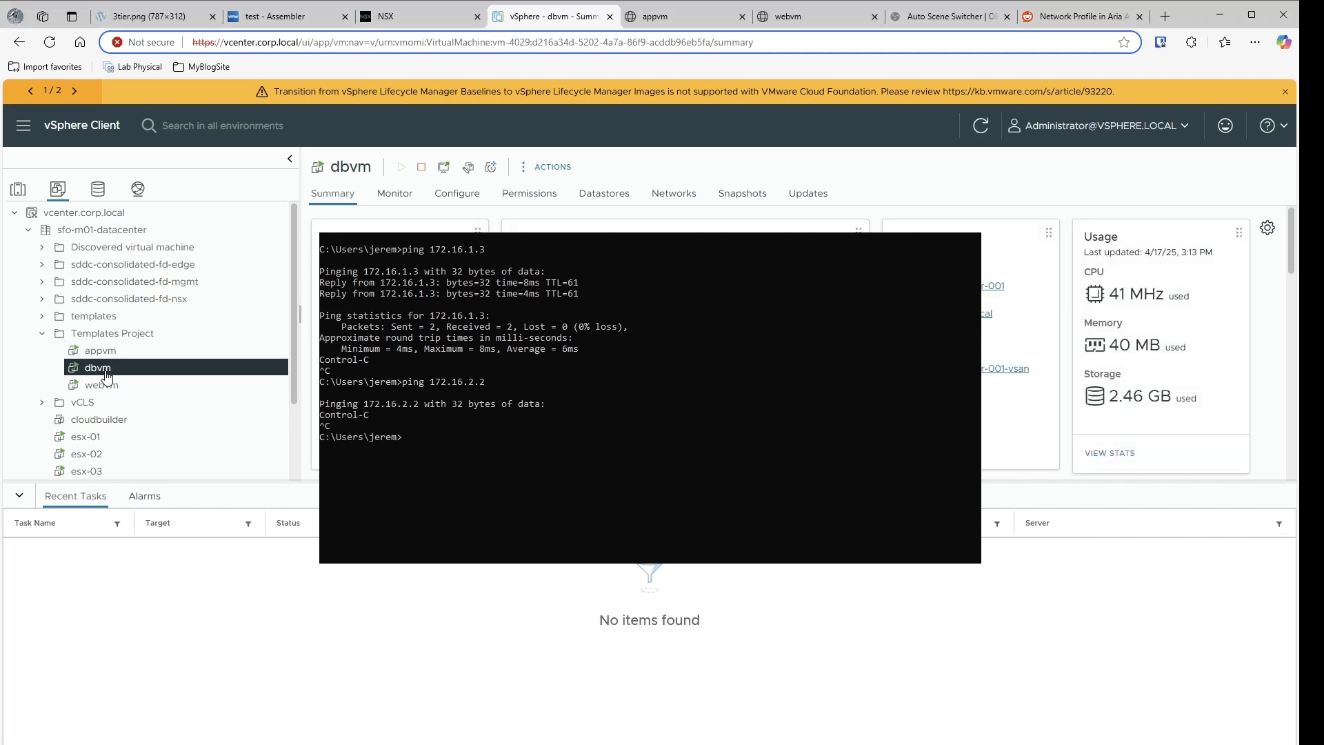
text(ping 1)
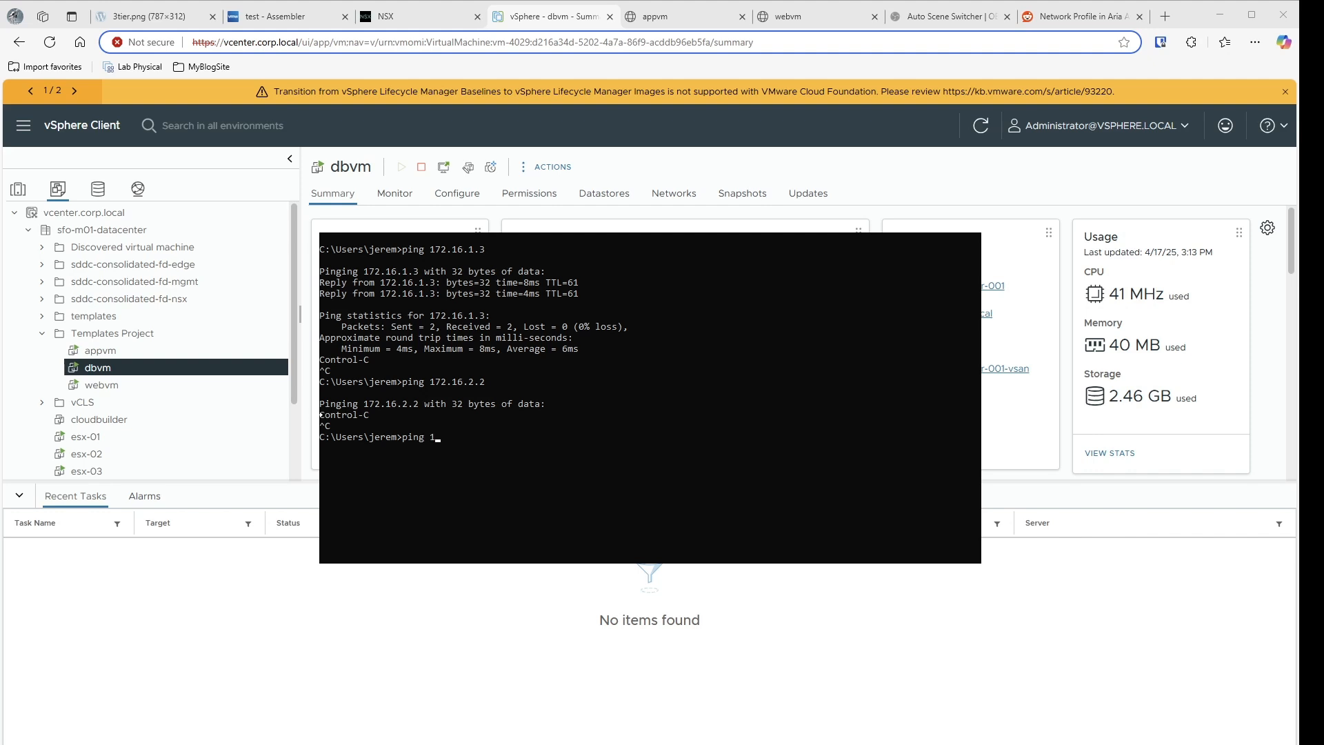
text(72.16.3.2)
key(ctrl+c)
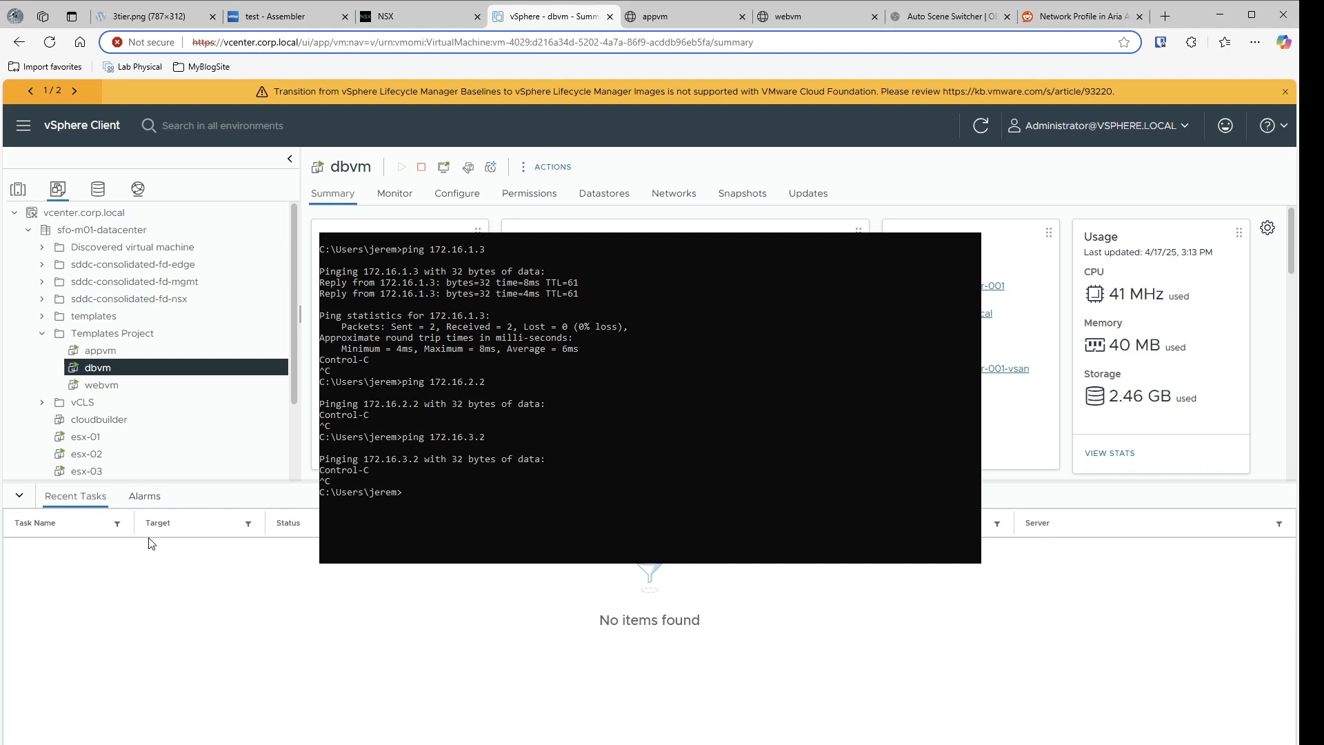
- Leave the command prompt and examine the IP addresses and networks of appvm, dbvm and webvm in their vSphere summaries
click(654, 18)
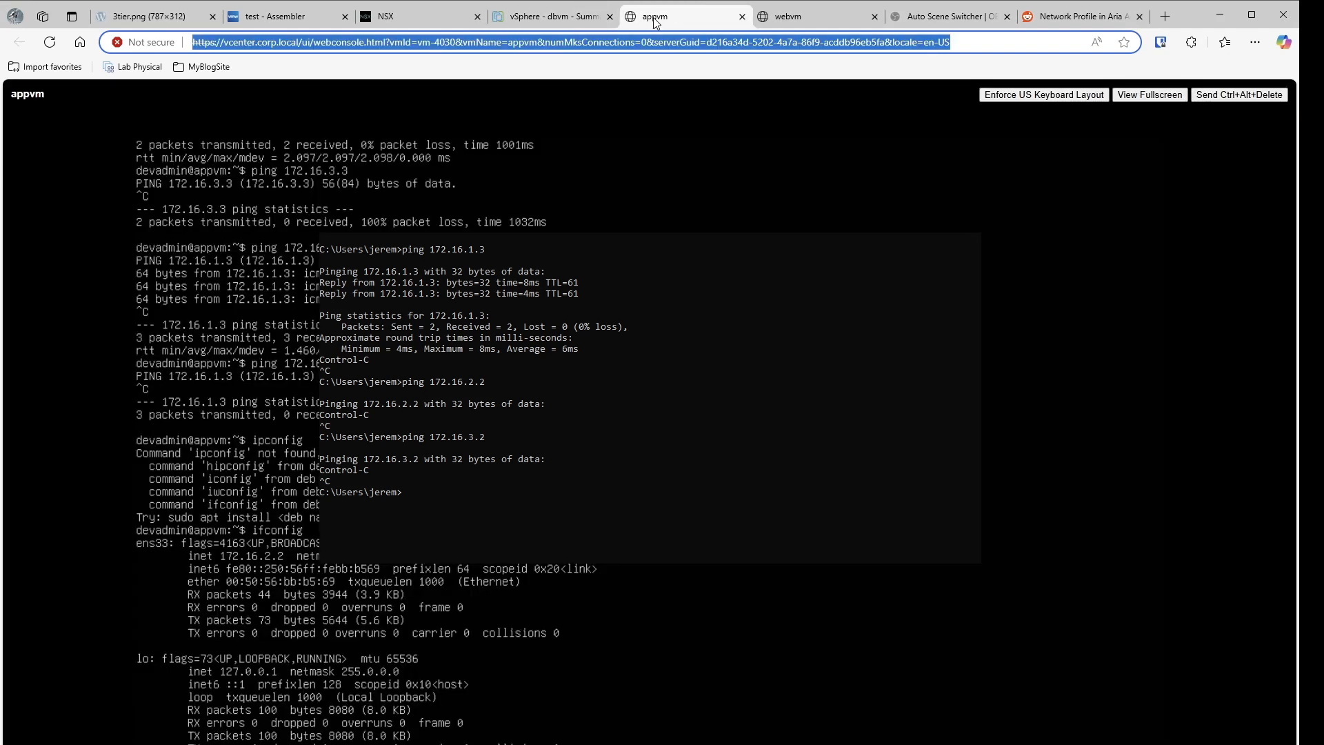
click(538, 24)
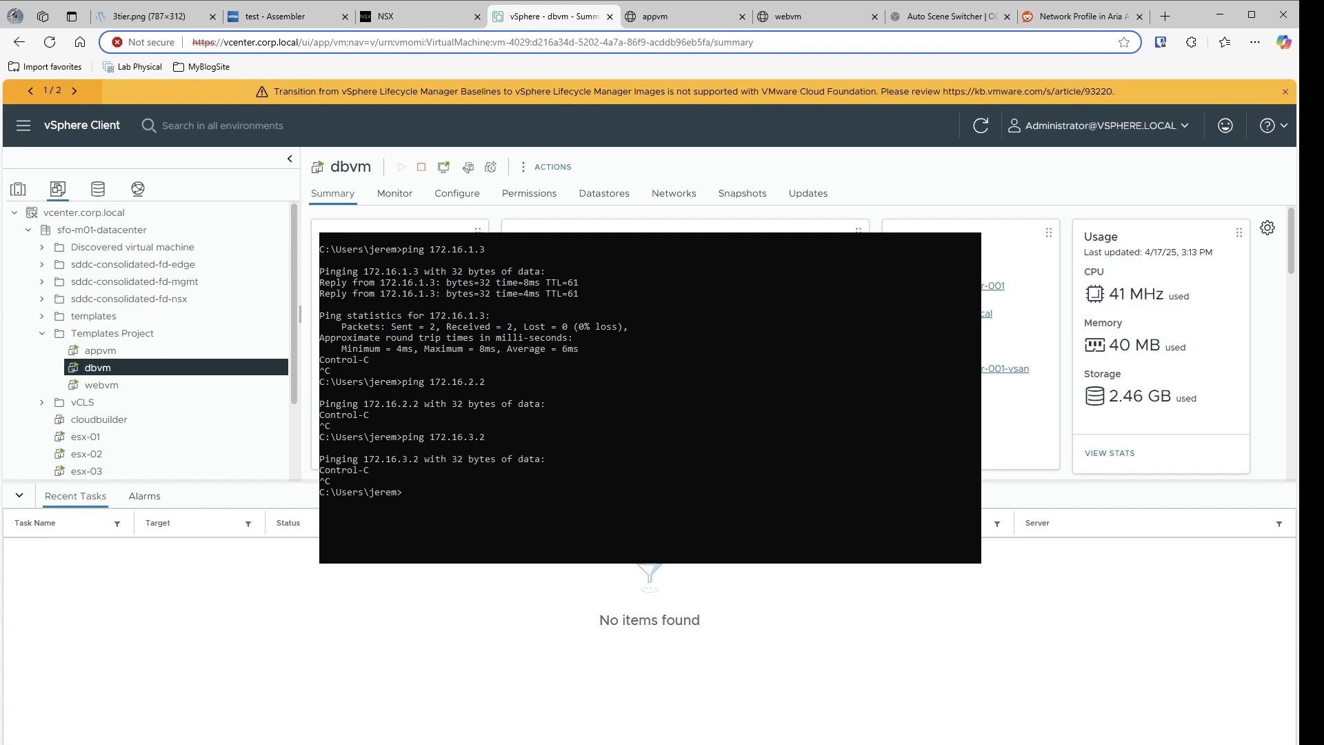
key(alt+Tab)
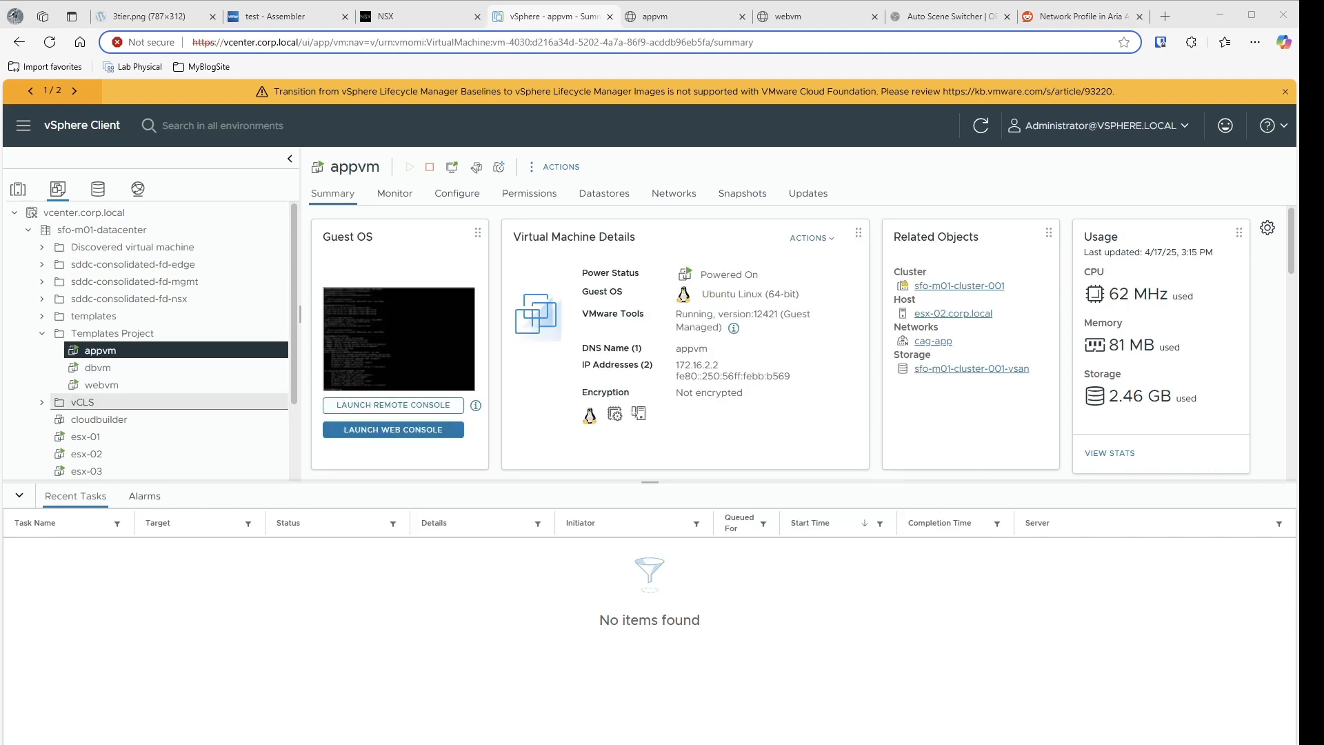
click(110, 369)
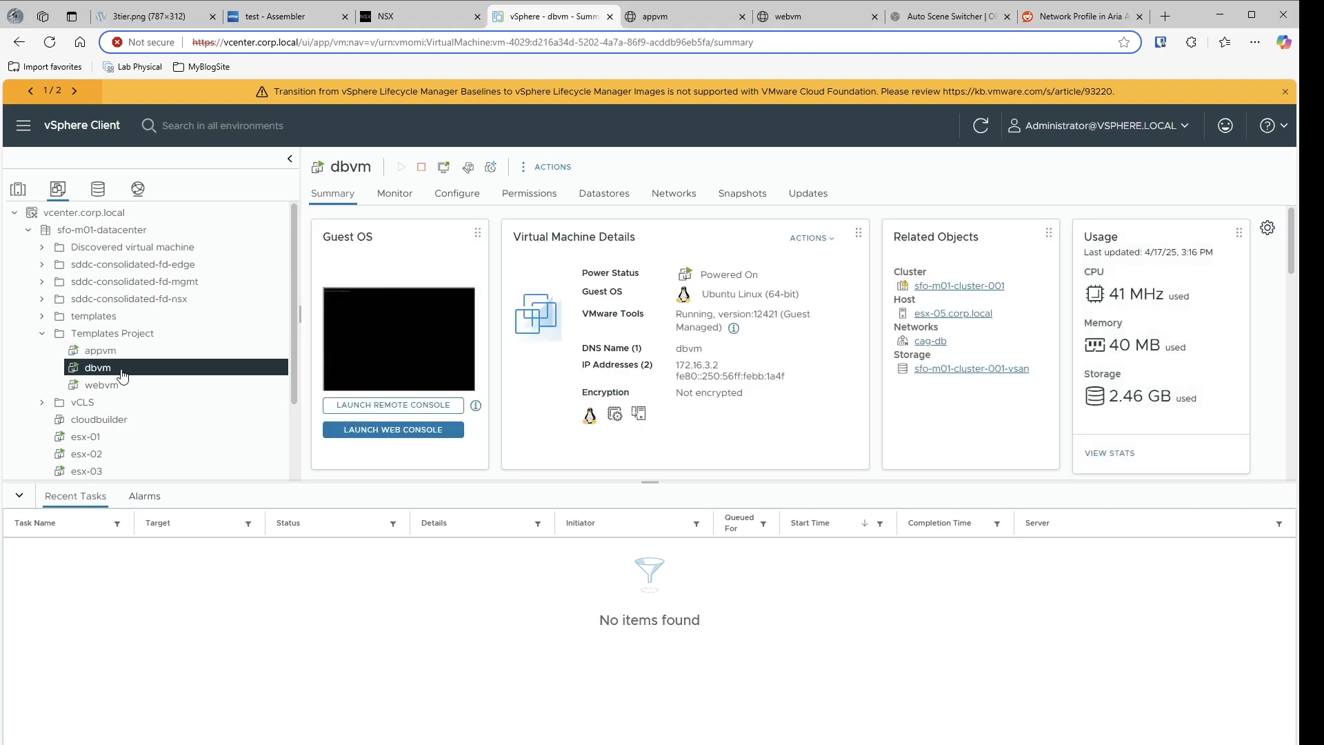
click(121, 384)
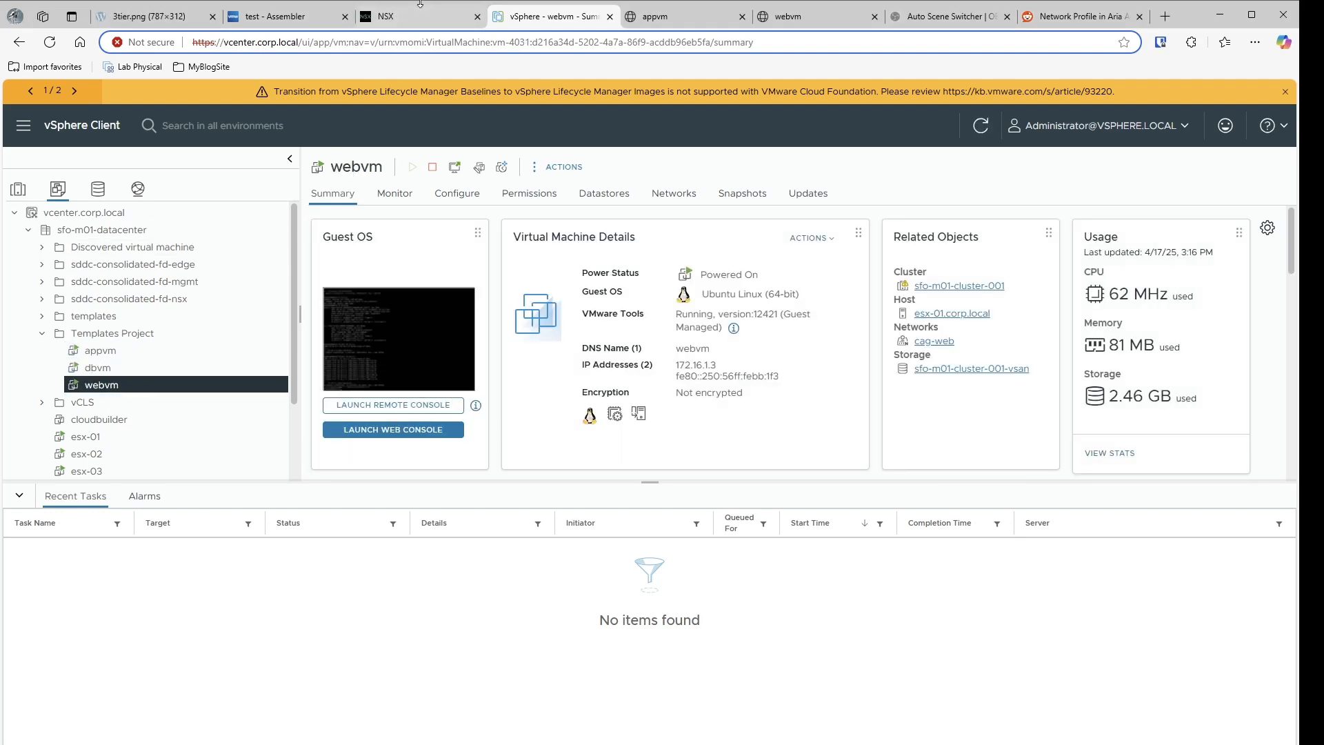
click(786, 19)
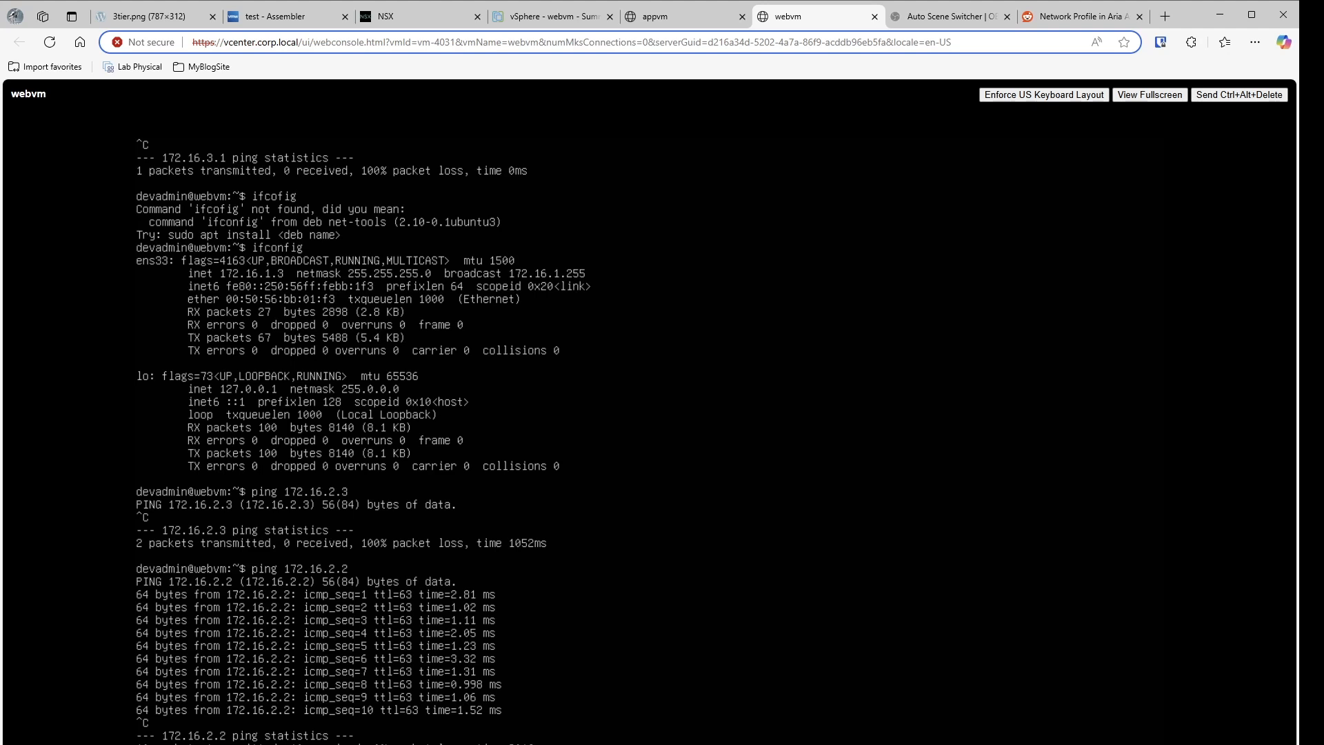
key(Return)
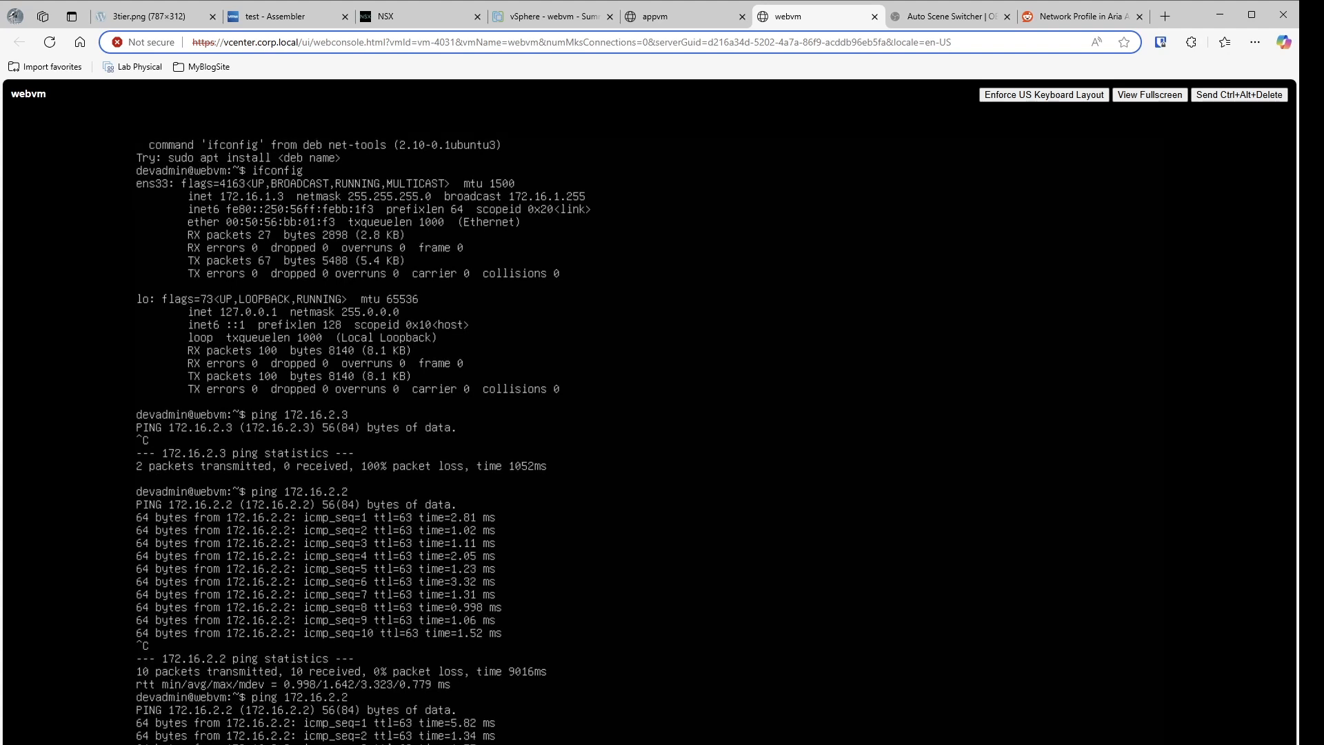
key(ctrl+c)
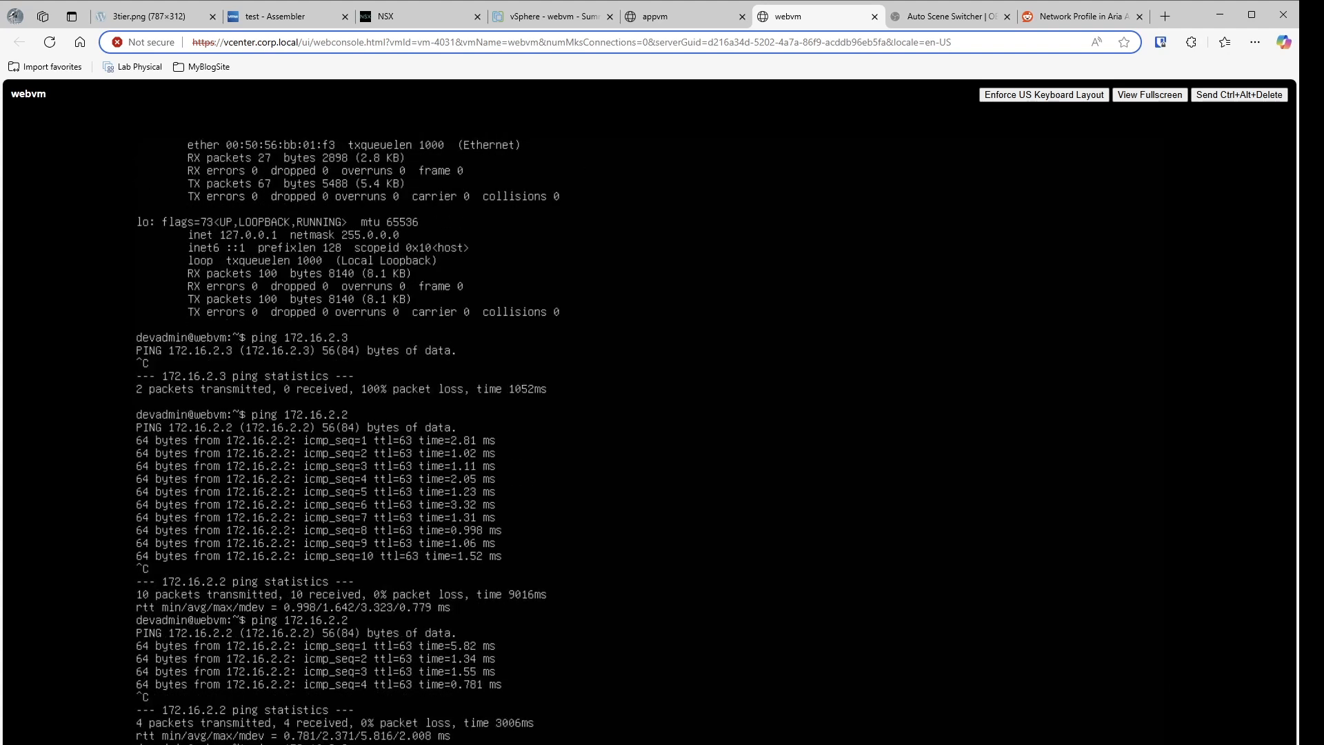
key(ctrl+c)
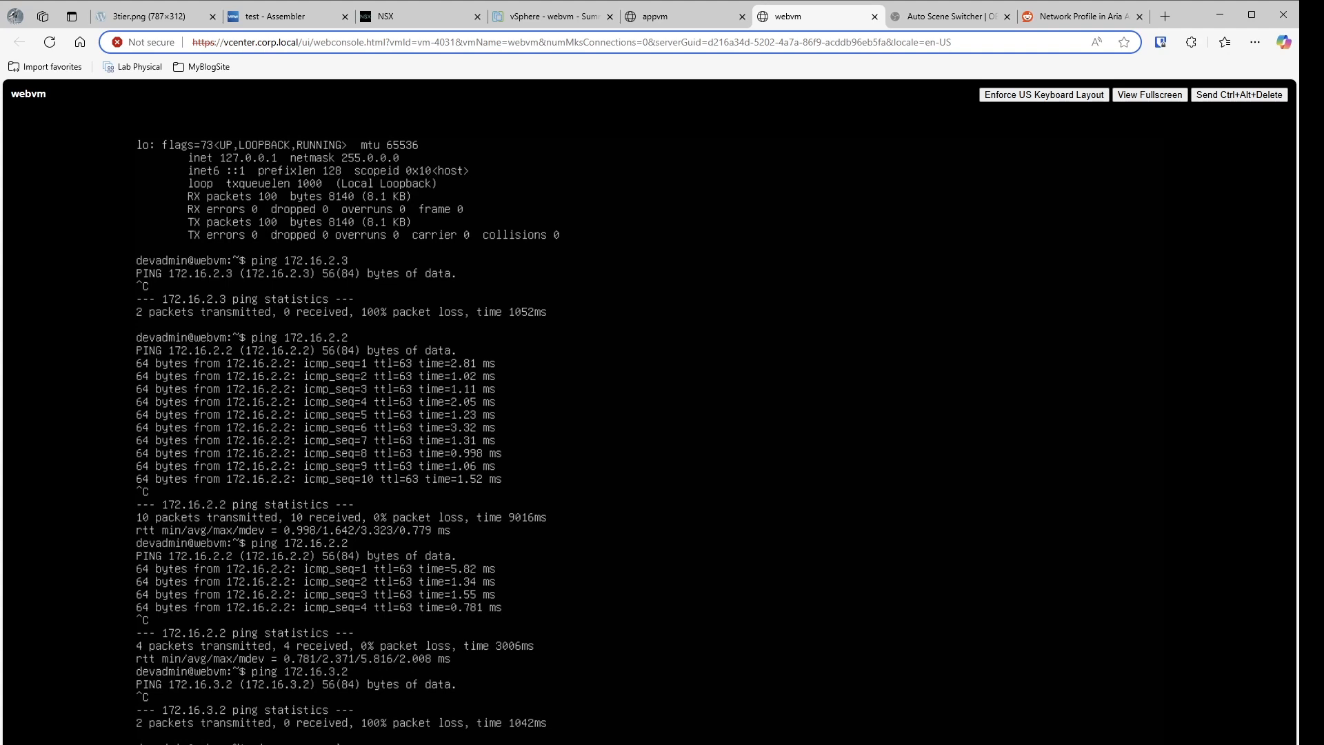
key(ctrl+c)
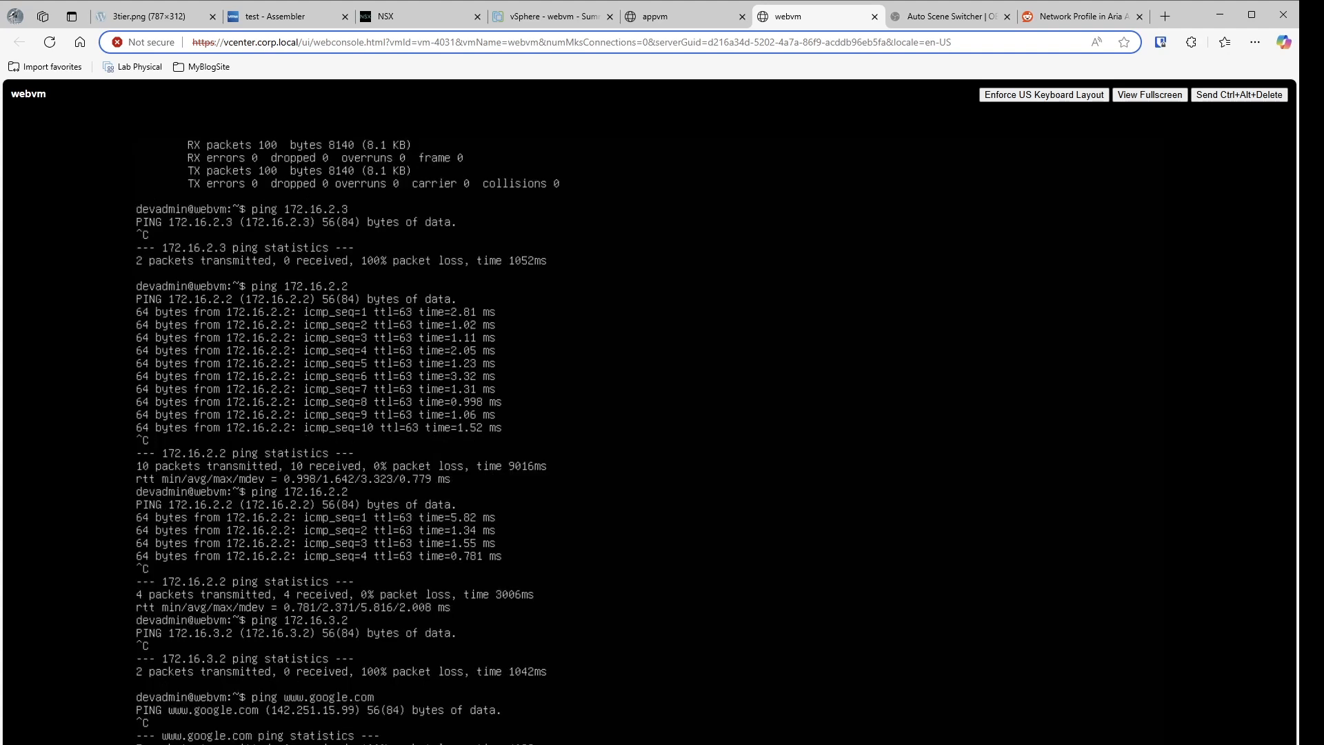
click(681, 11)
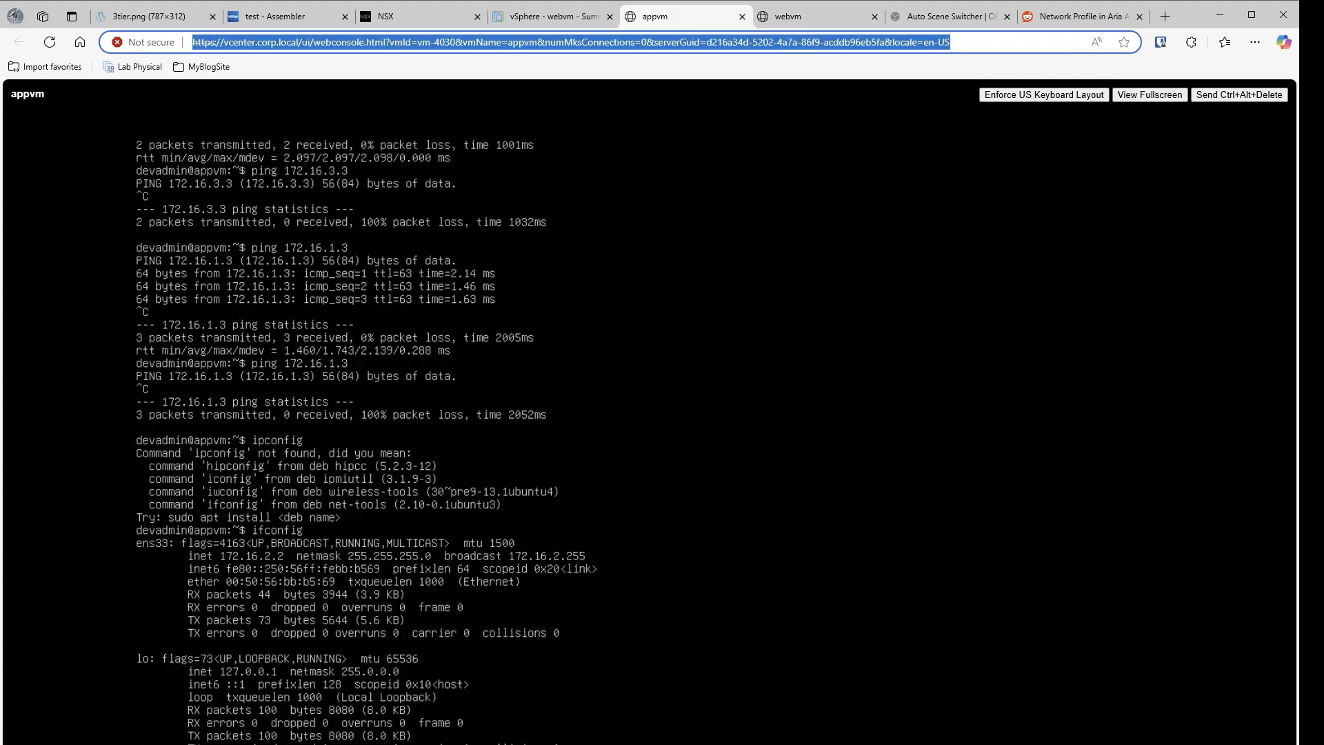
text(ping)
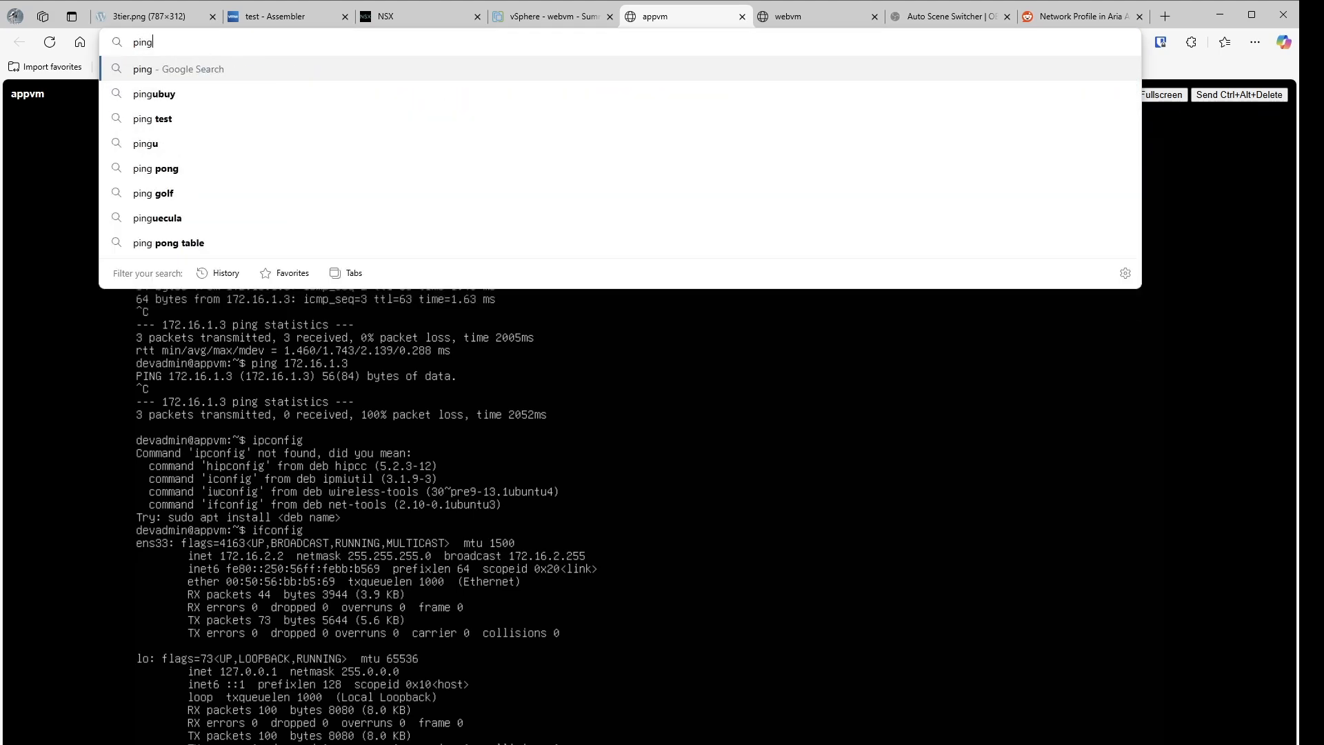
key(Escape)
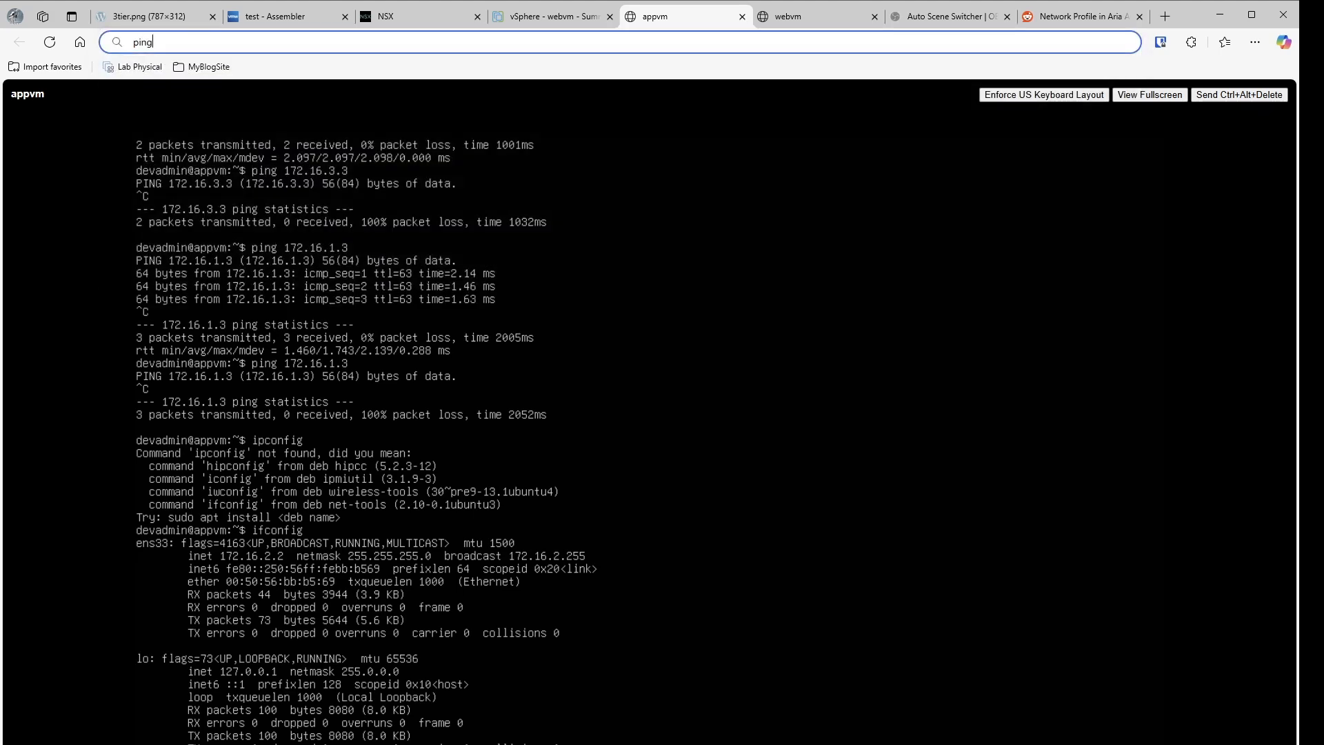
click(648, 414)
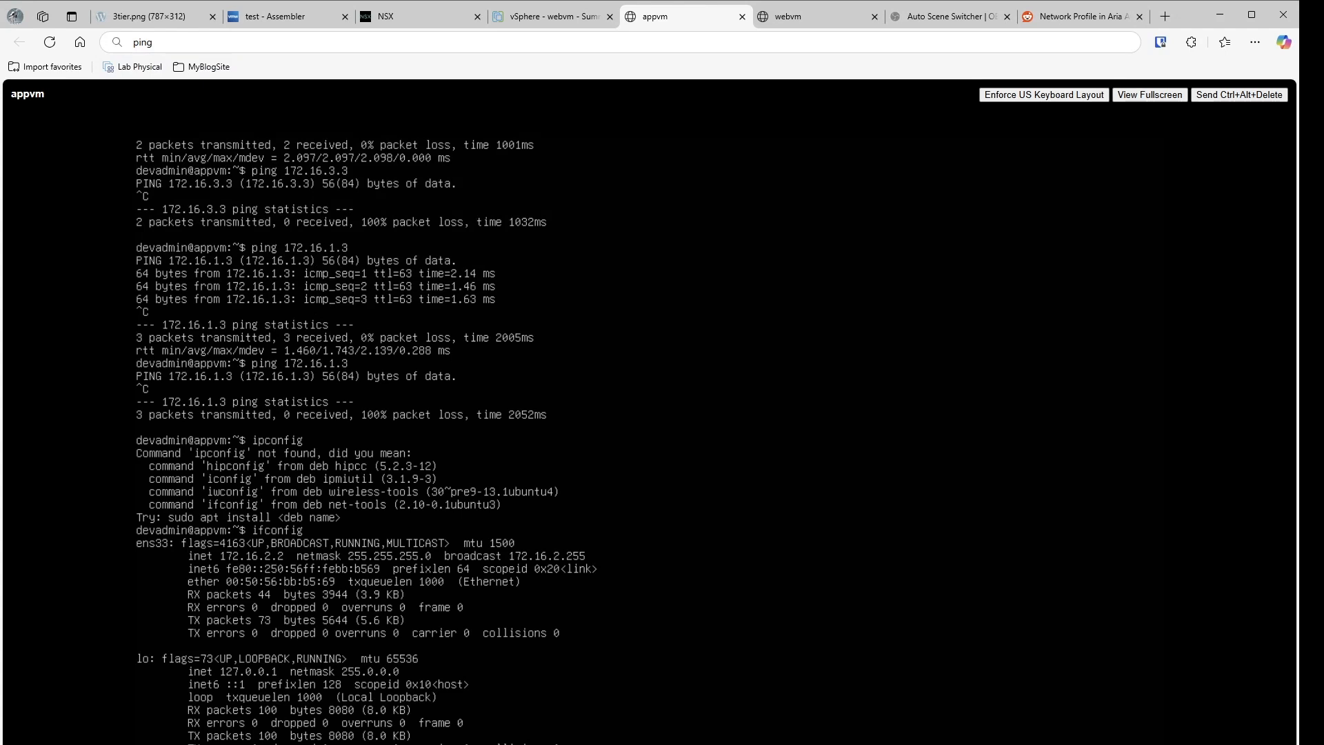
key(Return)
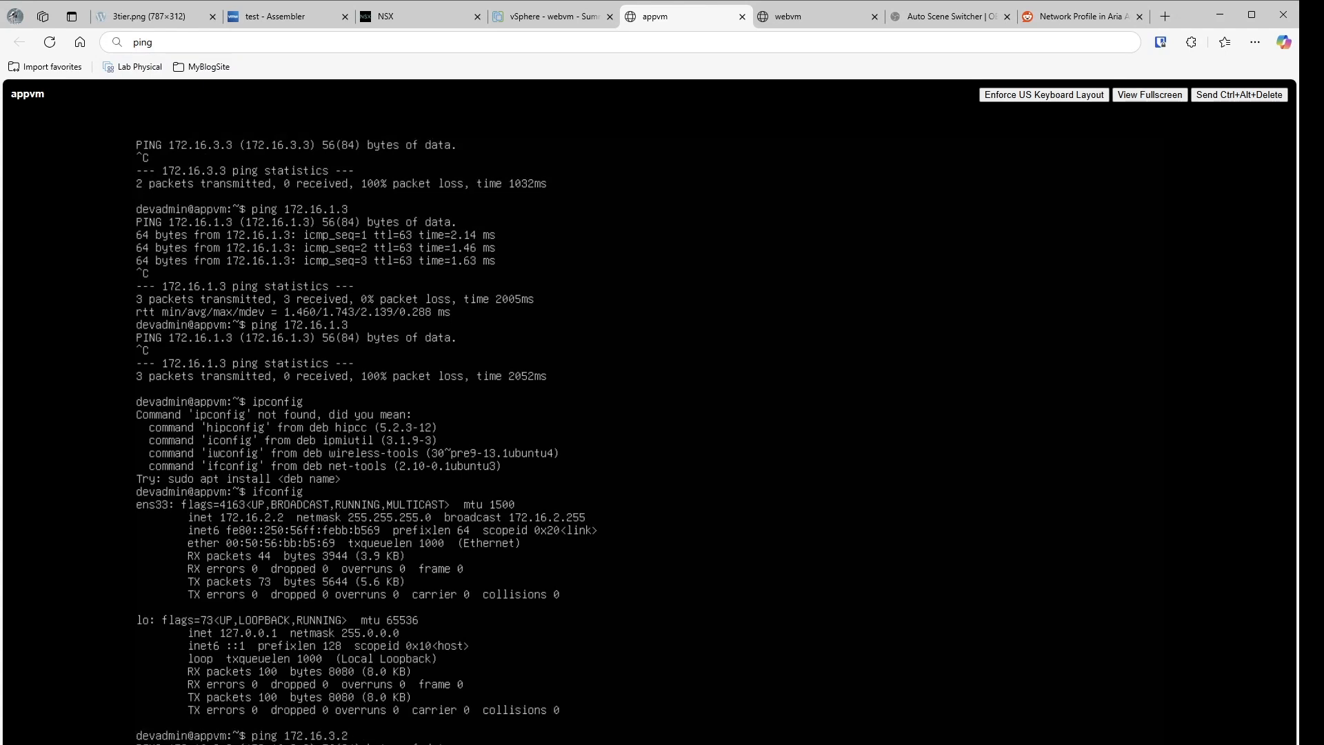
key(ctrl+c)
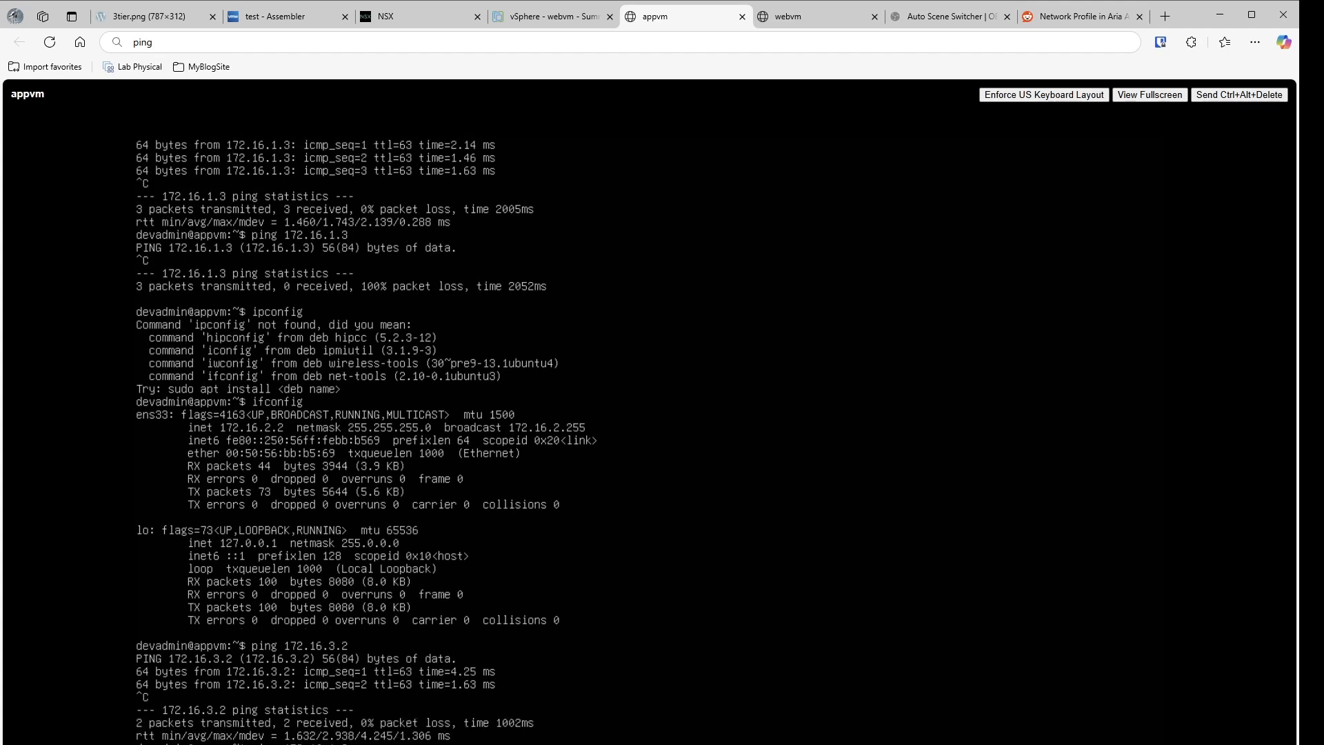
key(ctrl+c)
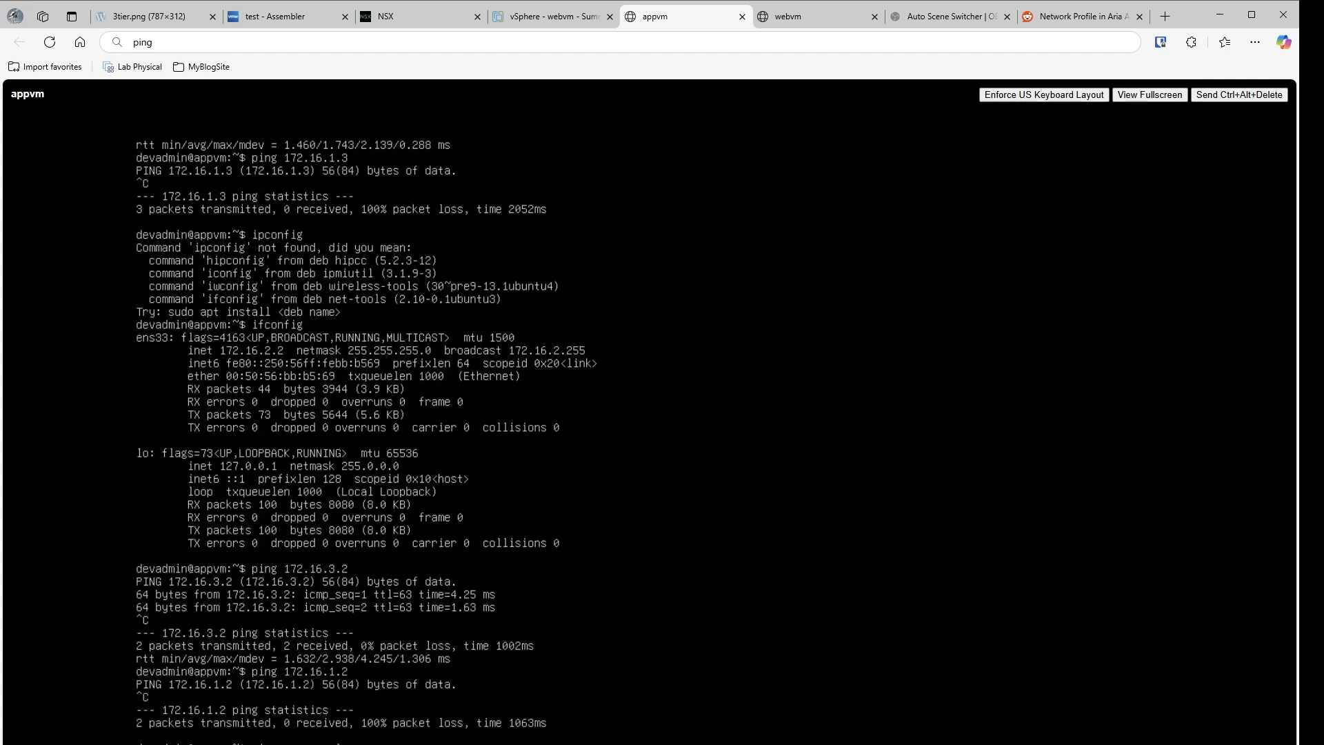
key(ctrl+c)
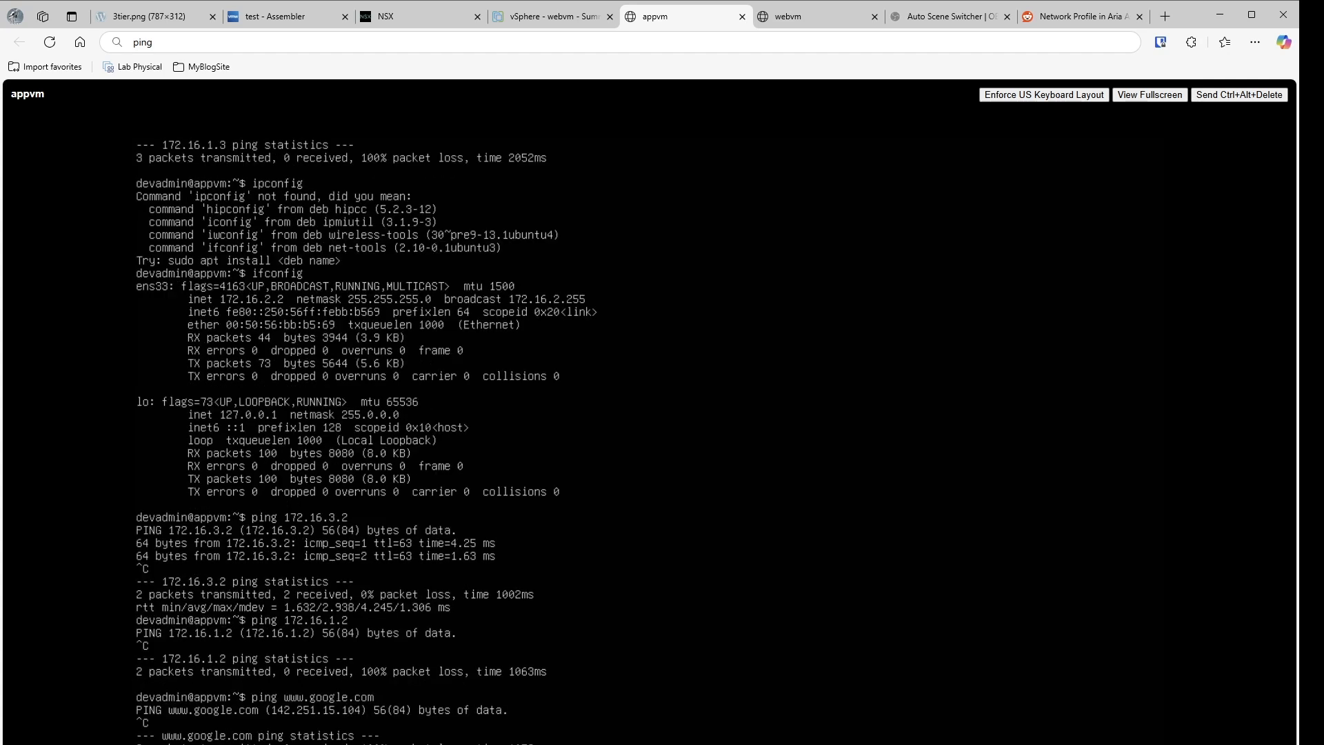
- Launch the web console of dbvm from vSphere and log in as devadmin with the account password
click(528, 18)
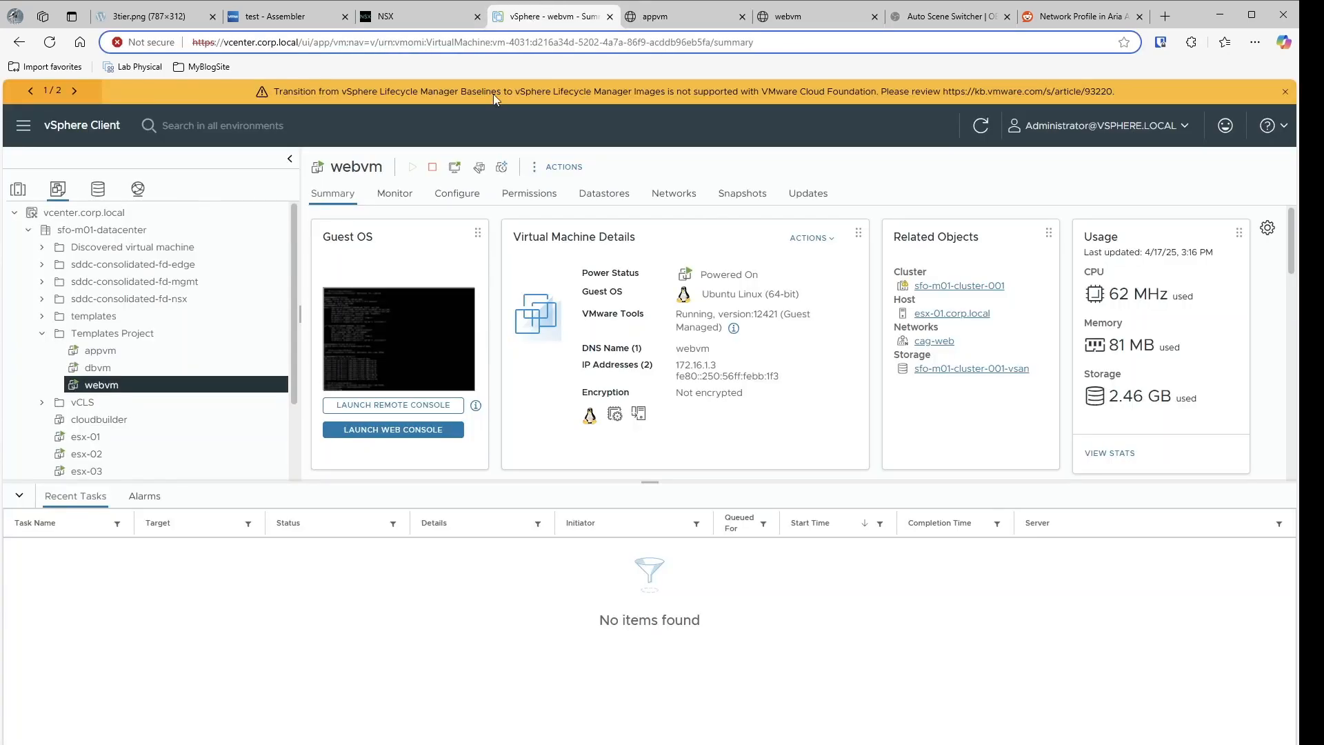
click(122, 376)
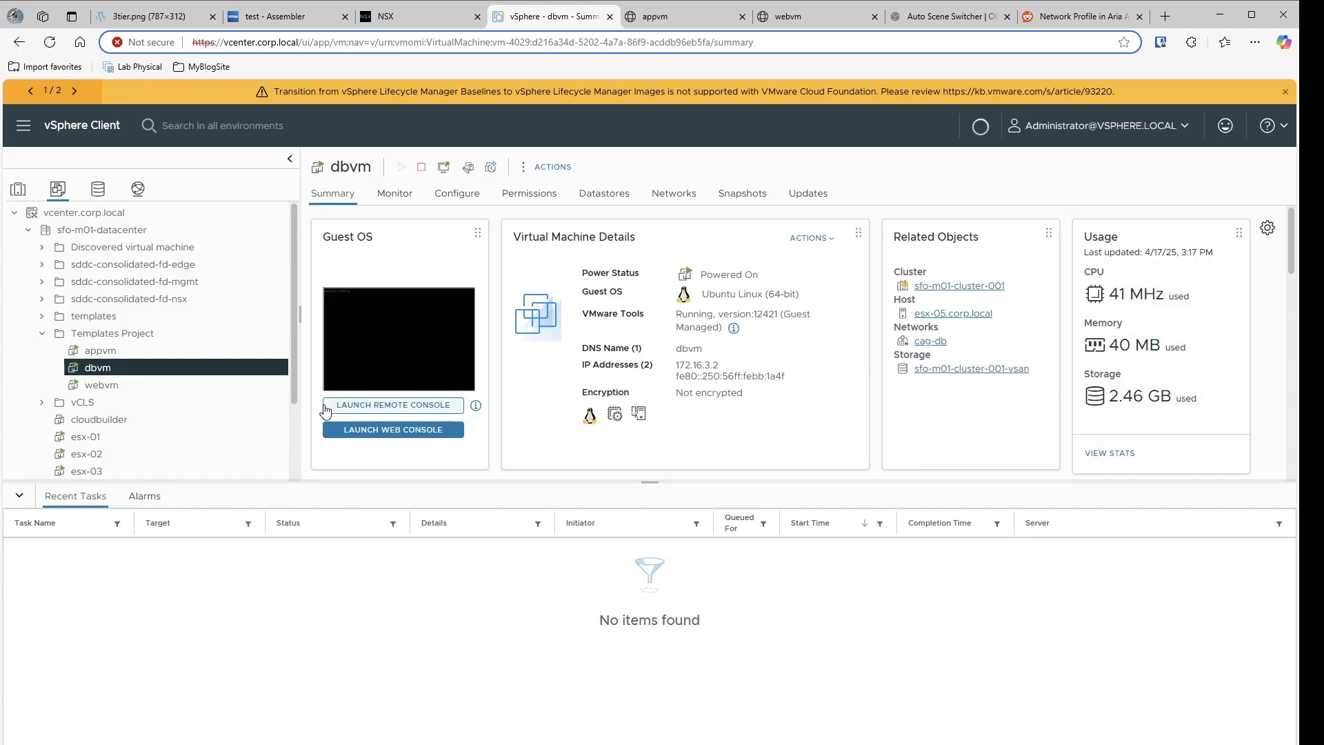
click(353, 430)
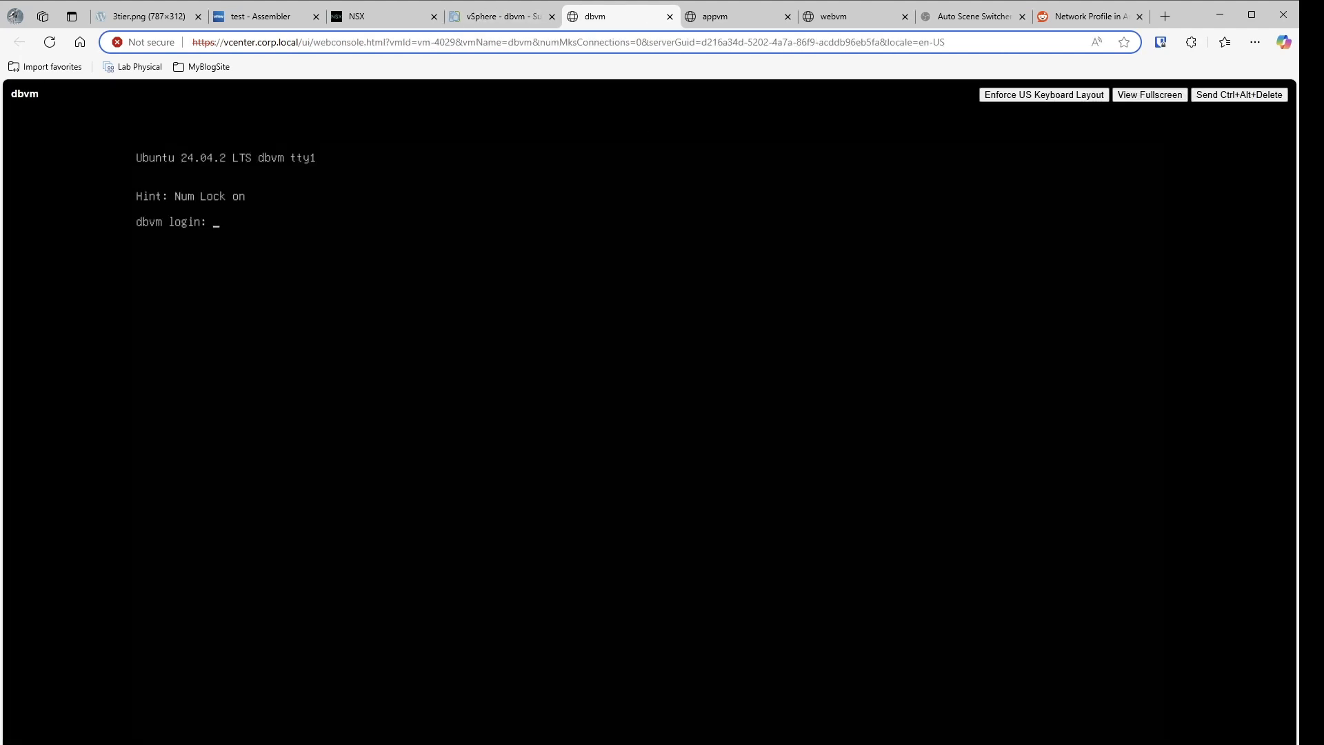
text(devadmin)
key(Return)
key(Return)
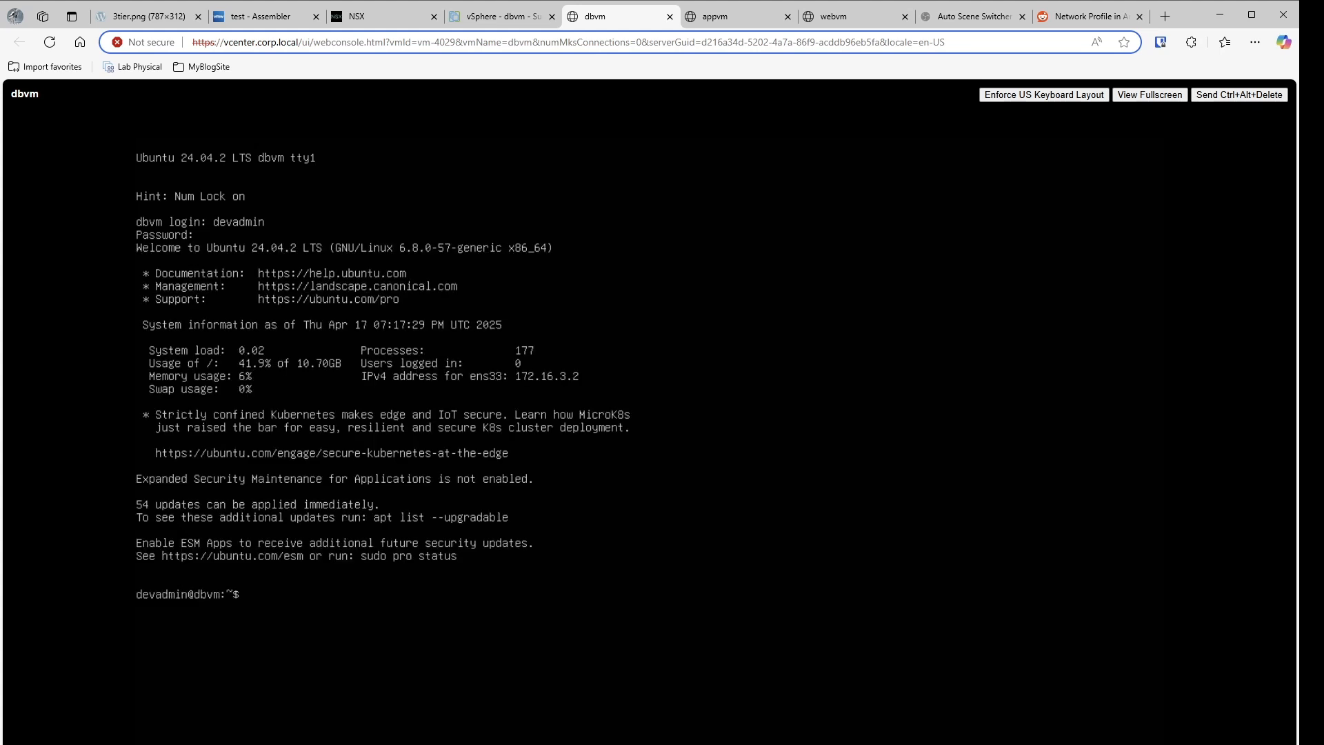
text(ping www.google.com)
key(Return)
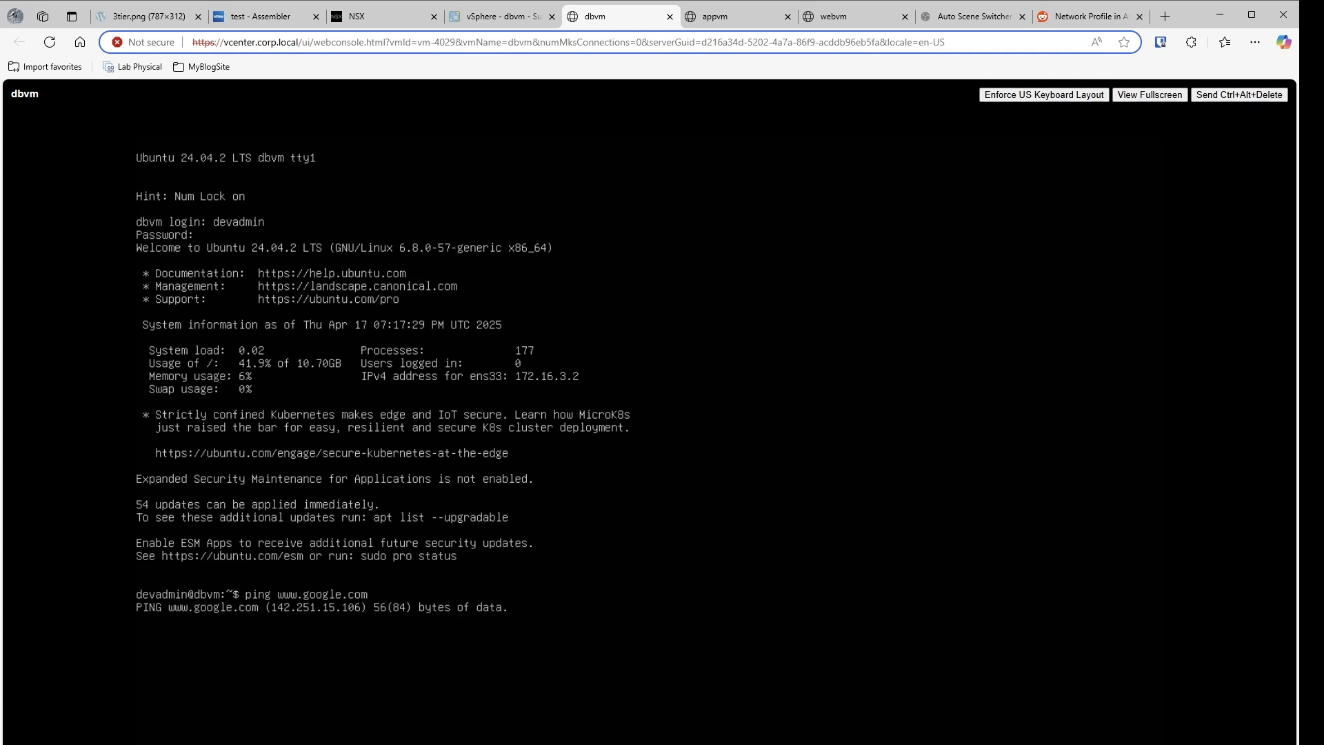
key(ctrl+c)
text(ping 172.16.1.2)
key(Return)
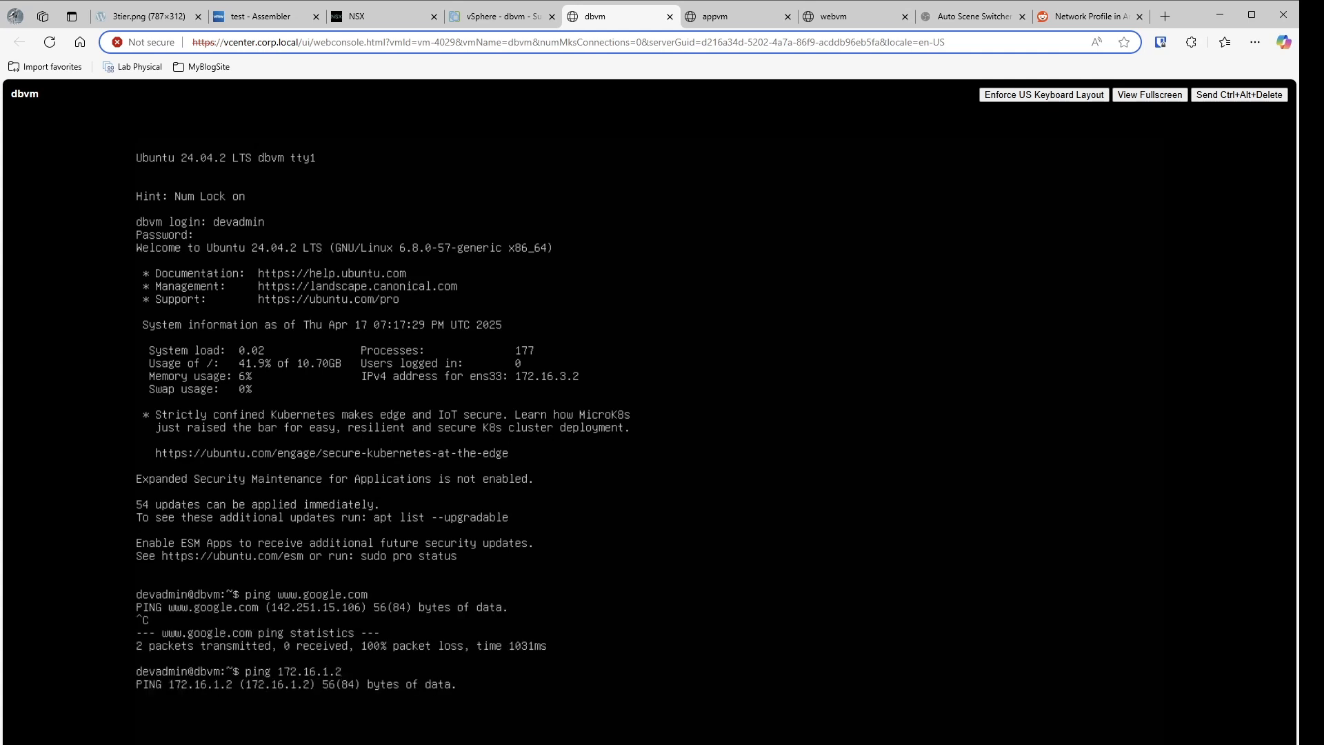
key(ctrl+c)
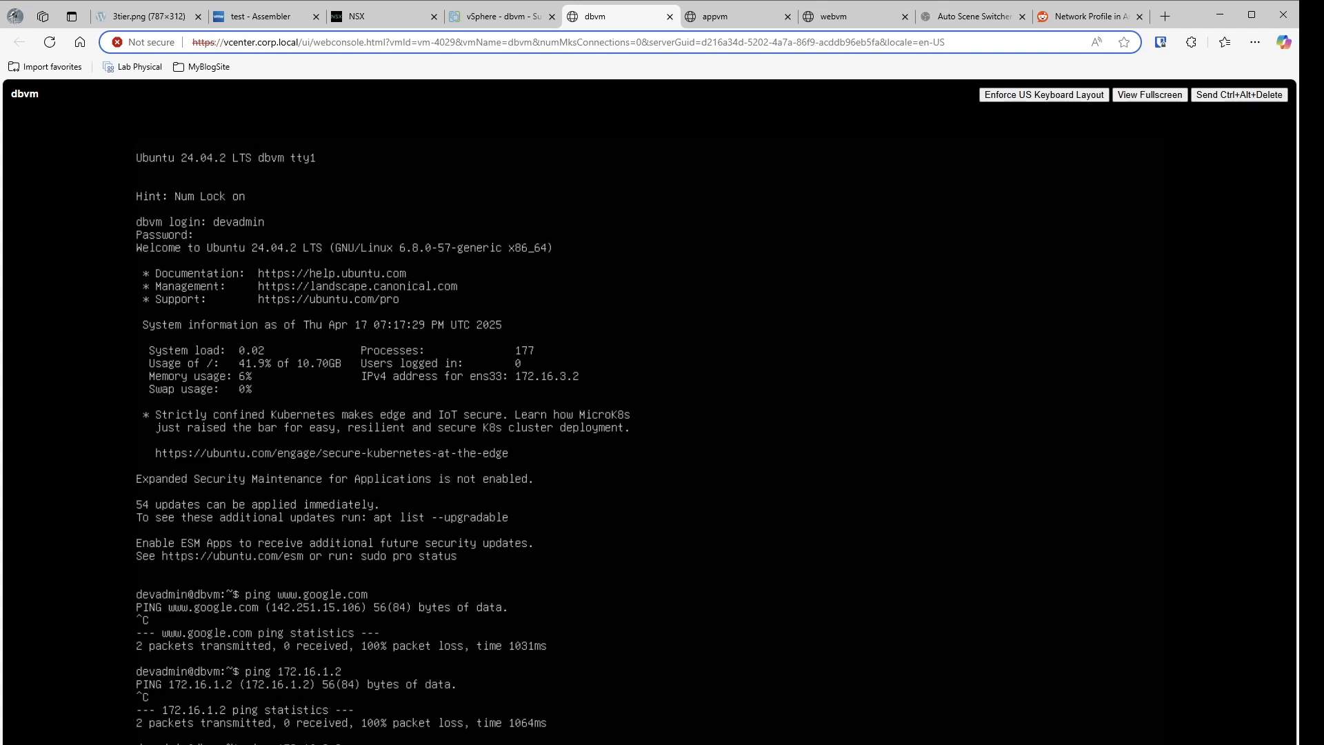
key(ctrl+c)
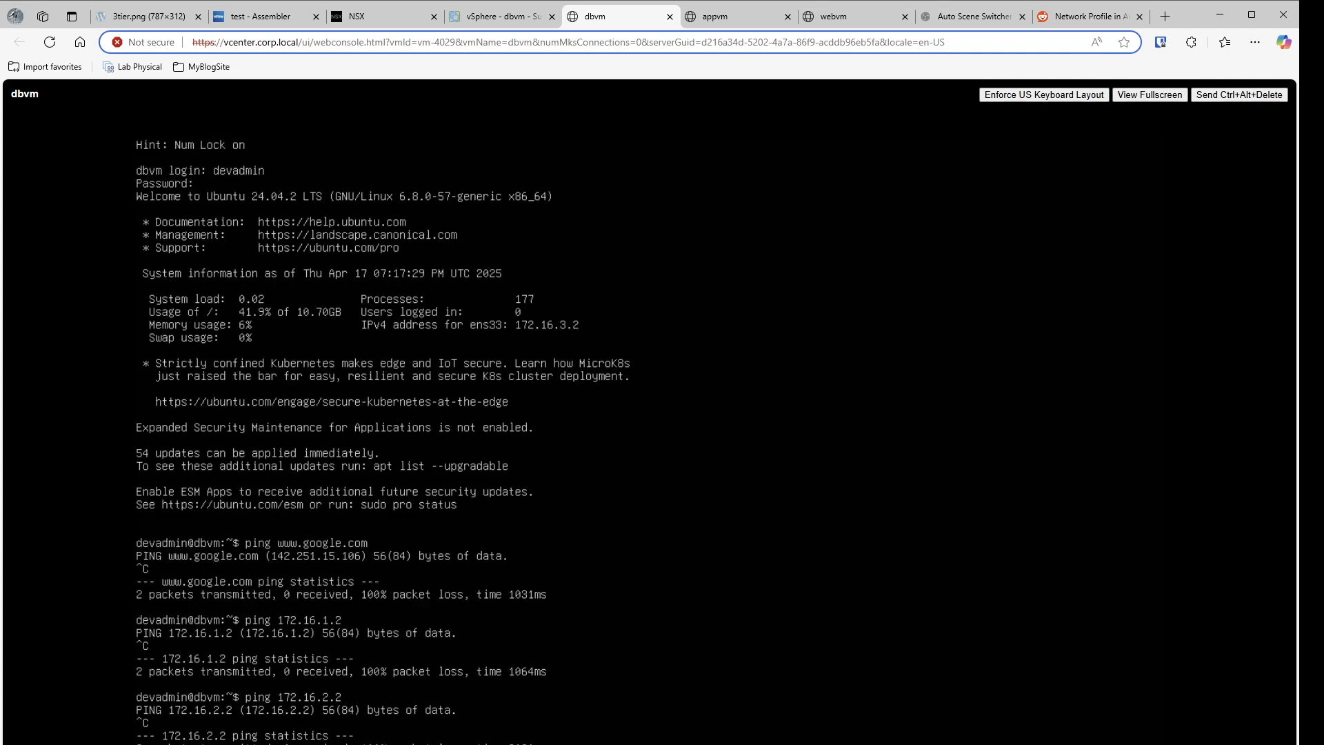
click(269, 17)
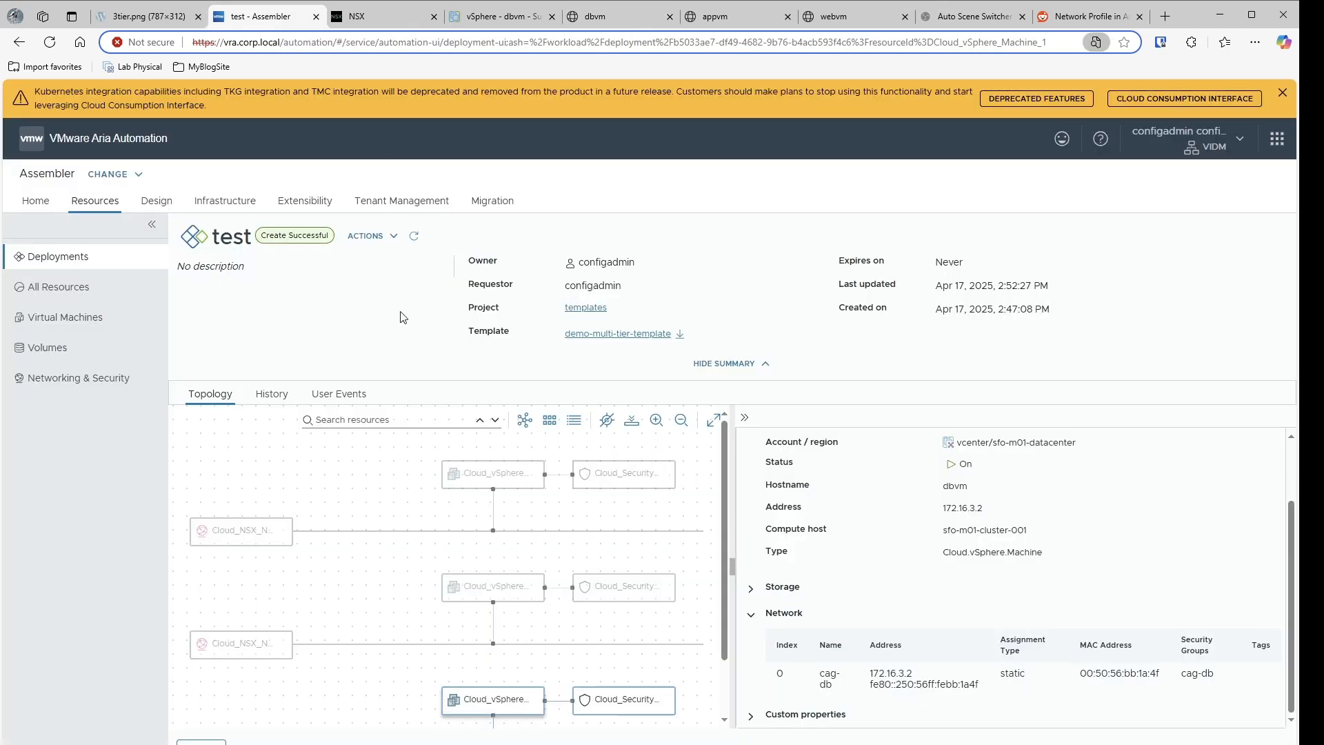